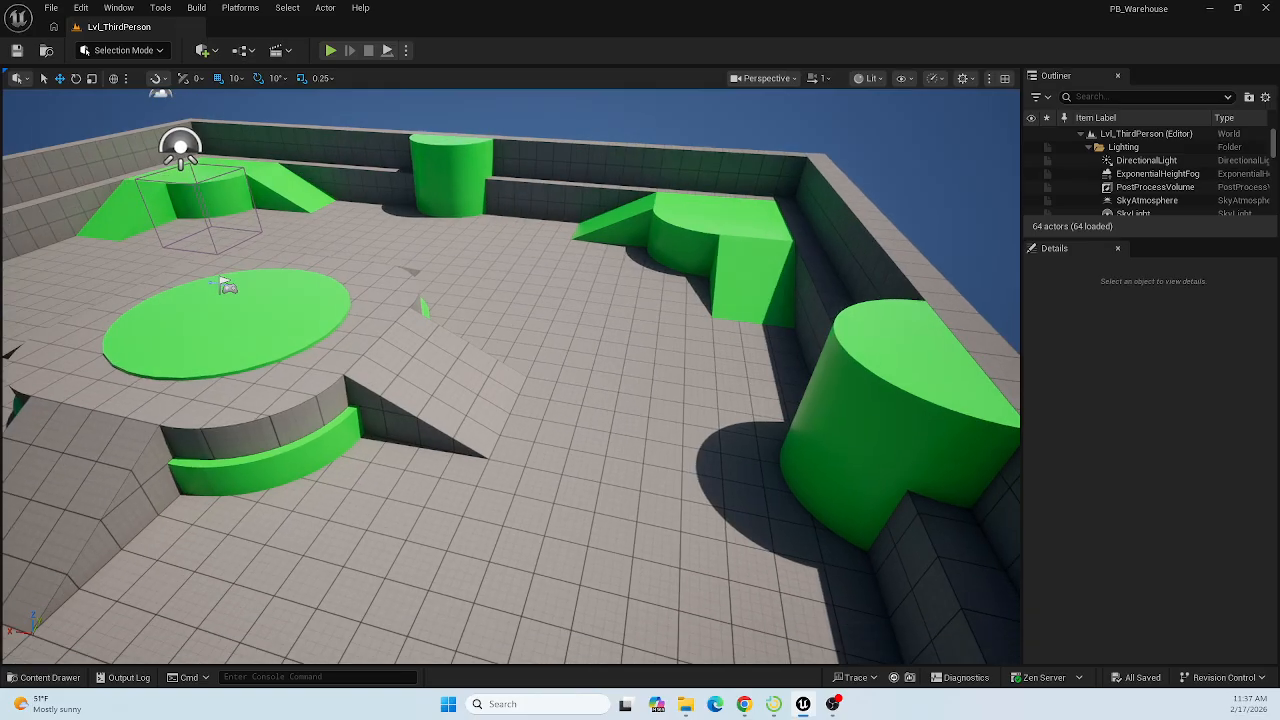
Place a Trigger Volume on the open floor in front of the tall green half-cylinder.
{"action": "key", "text": "w"}
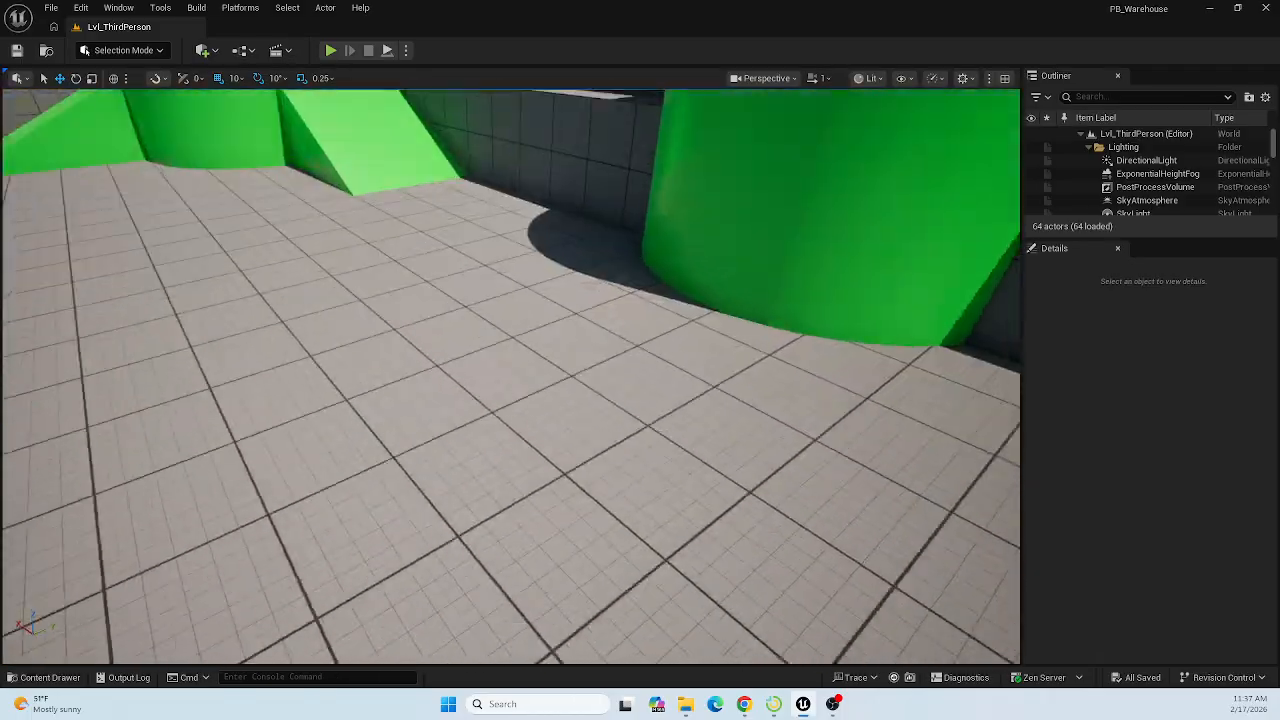
{"action": "key", "text": "s"}
{"action": "key", "text": "d"}
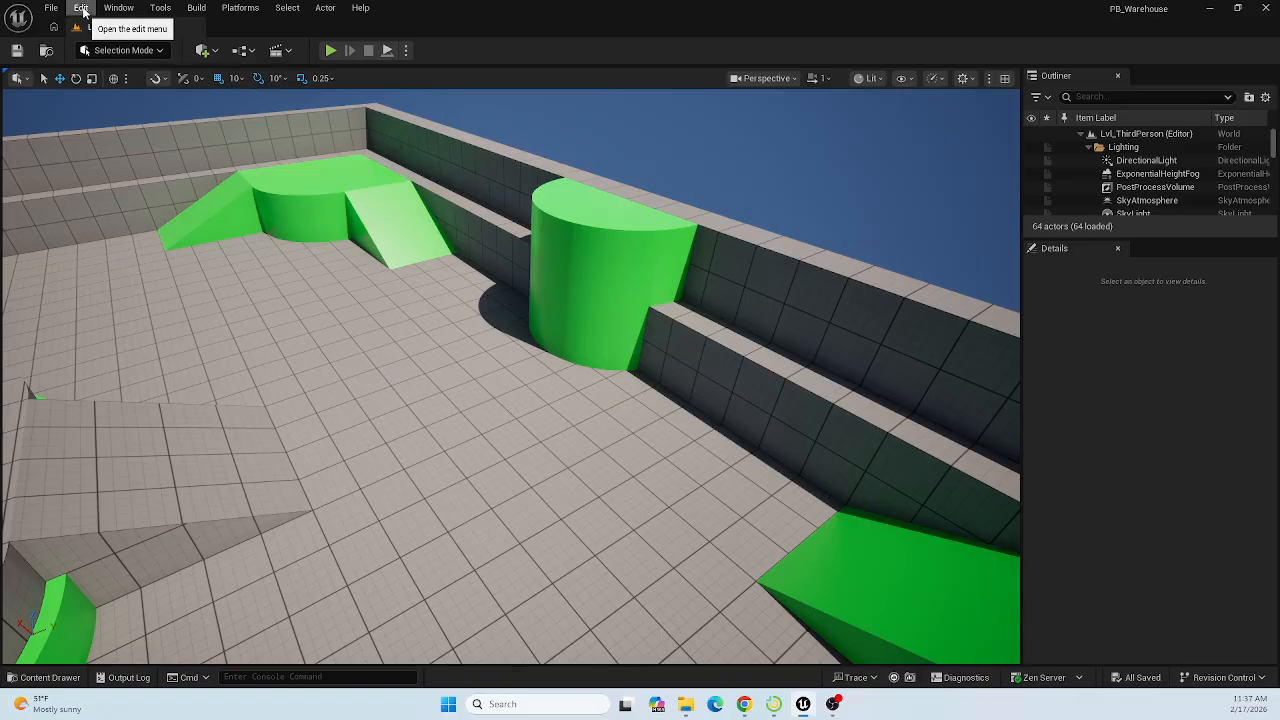
{"action": "left_click", "coordinate": [116, 51]}
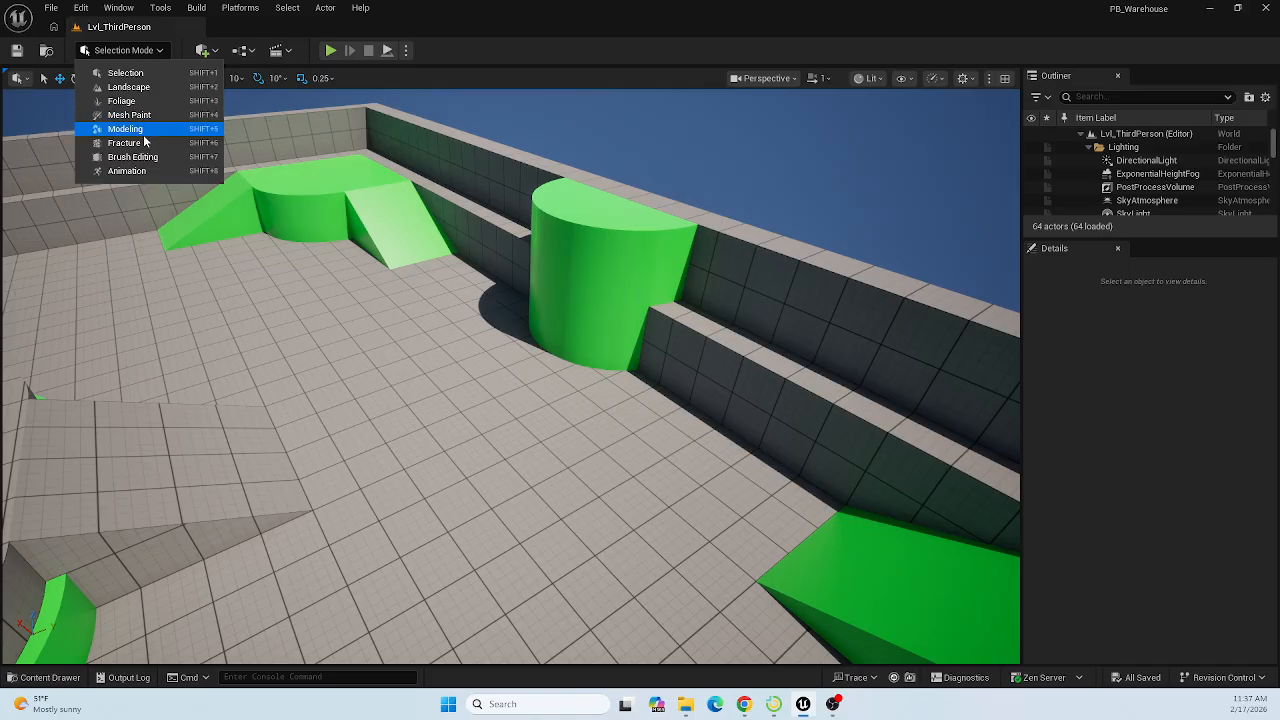
{"action": "left_click", "coordinate": [214, 56]}
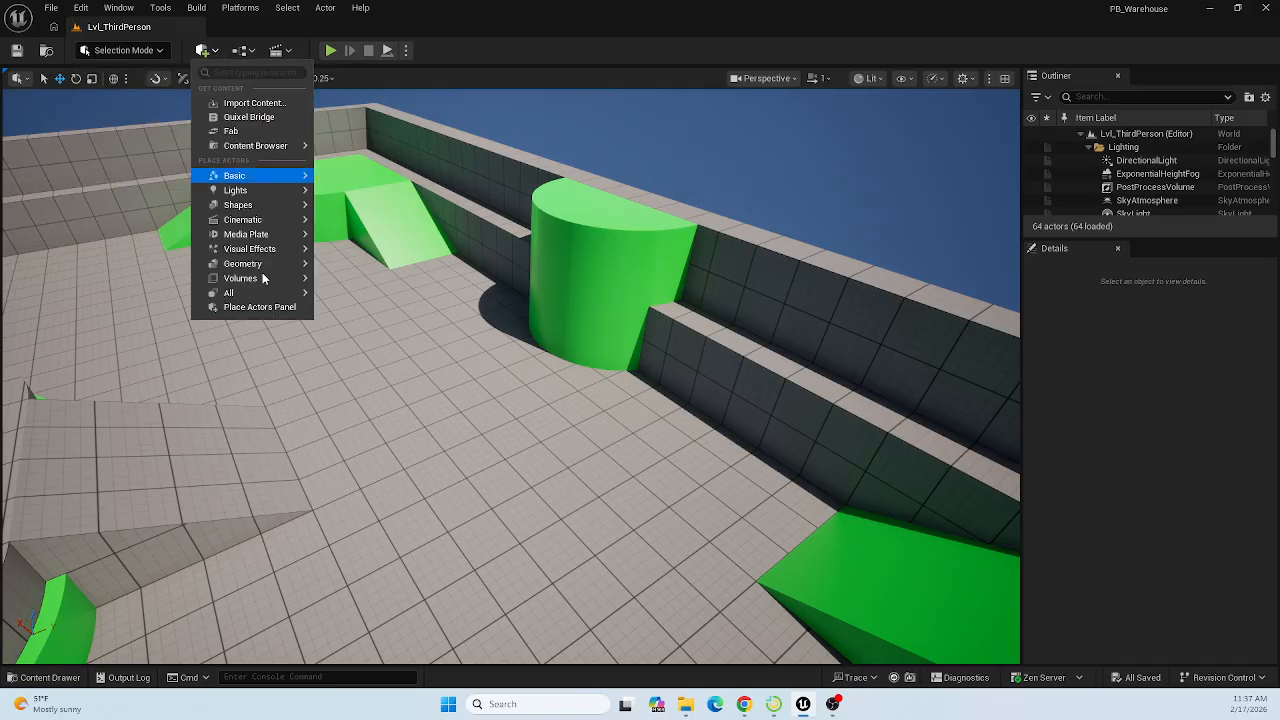
{"action": "mouse_move", "coordinate": [266, 287]}
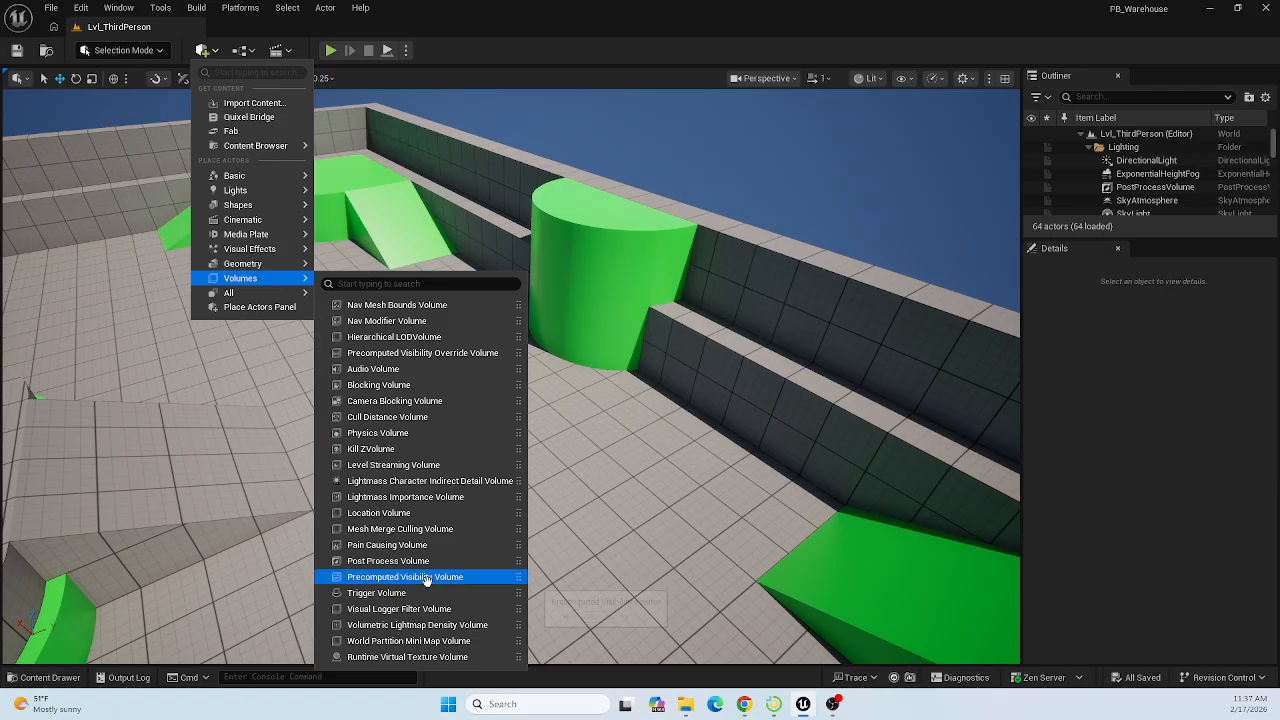
{"action": "left_click", "coordinate": [418, 594]}
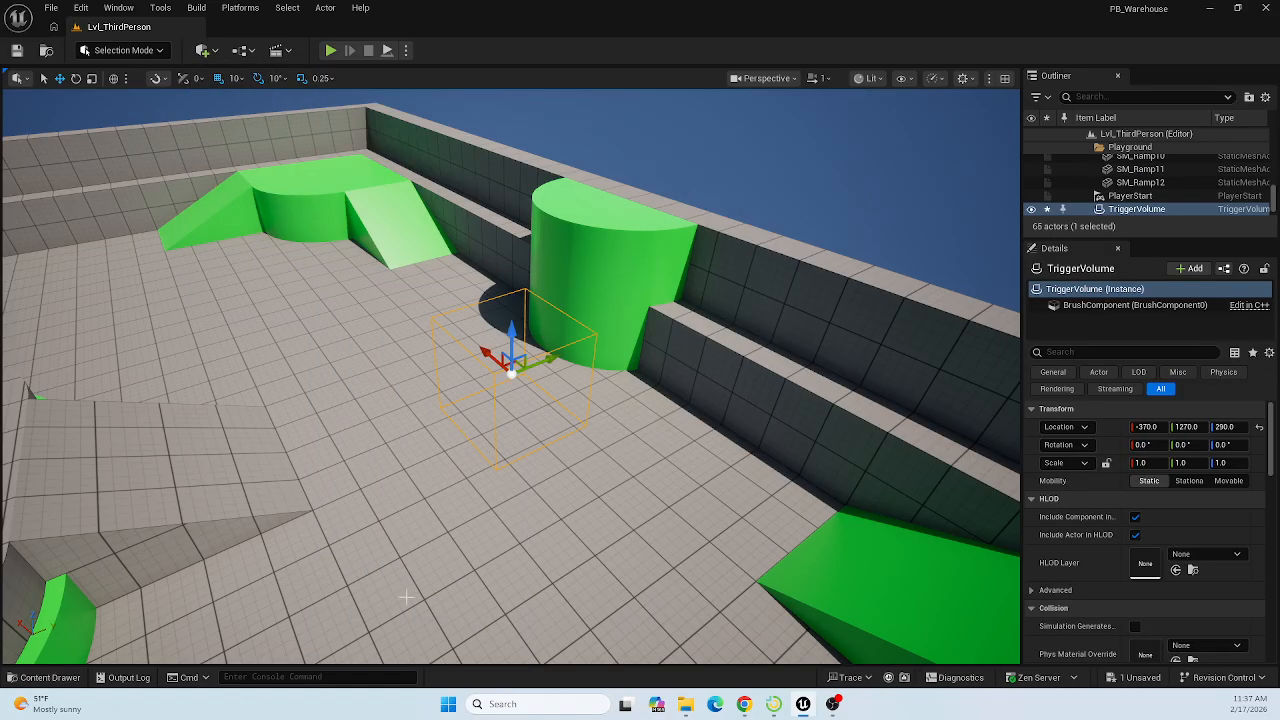
Lower the trigger volume and snap it down onto the floor at a Z location of 100.
{"action": "right_click_drag", "start_coordinate": [615, 519], "coordinate": [632, 467]}
{"action": "key", "text": "q"}
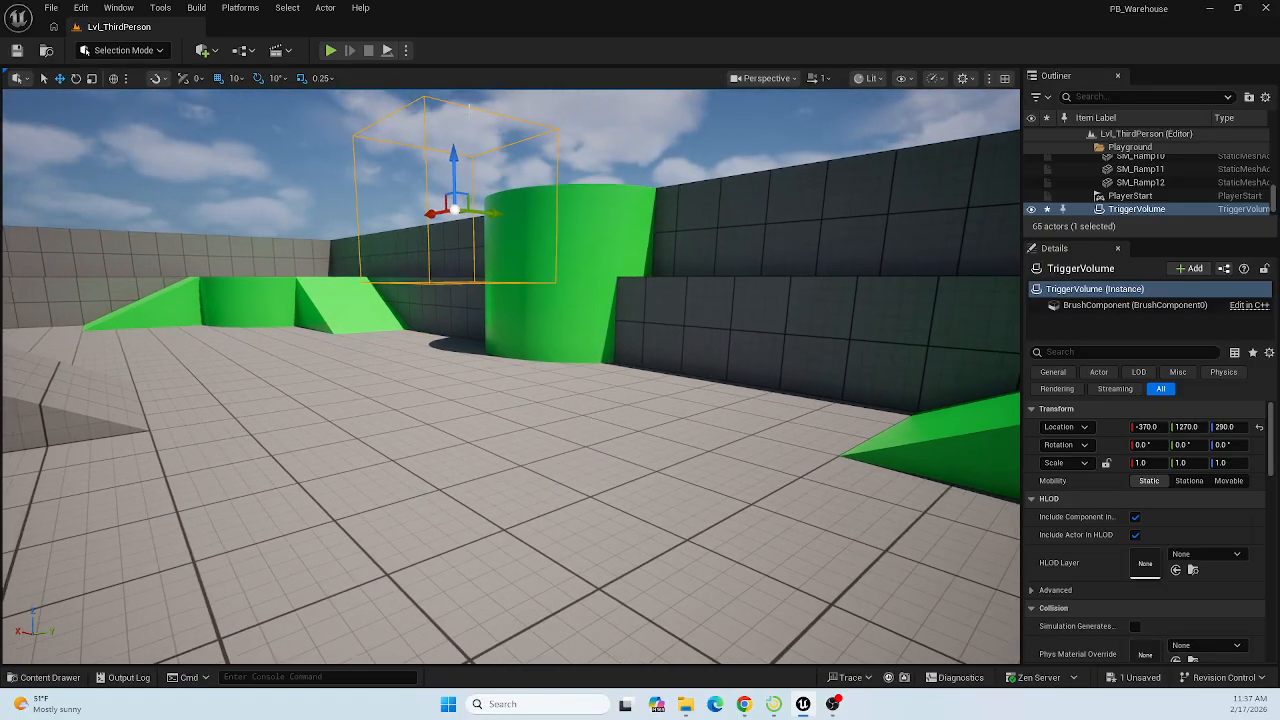
{"action": "left_click_drag", "start_coordinate": [454, 149], "coordinate": [451, 178]}
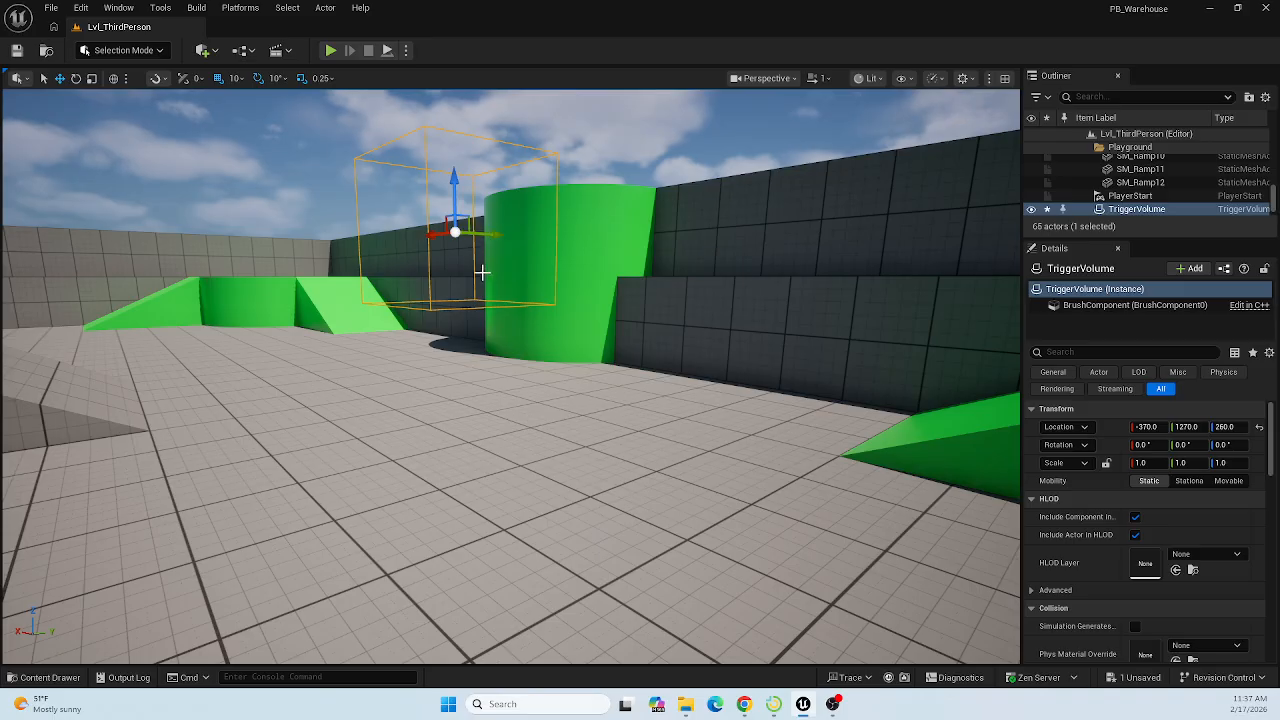
{"action": "key", "text": "End"}
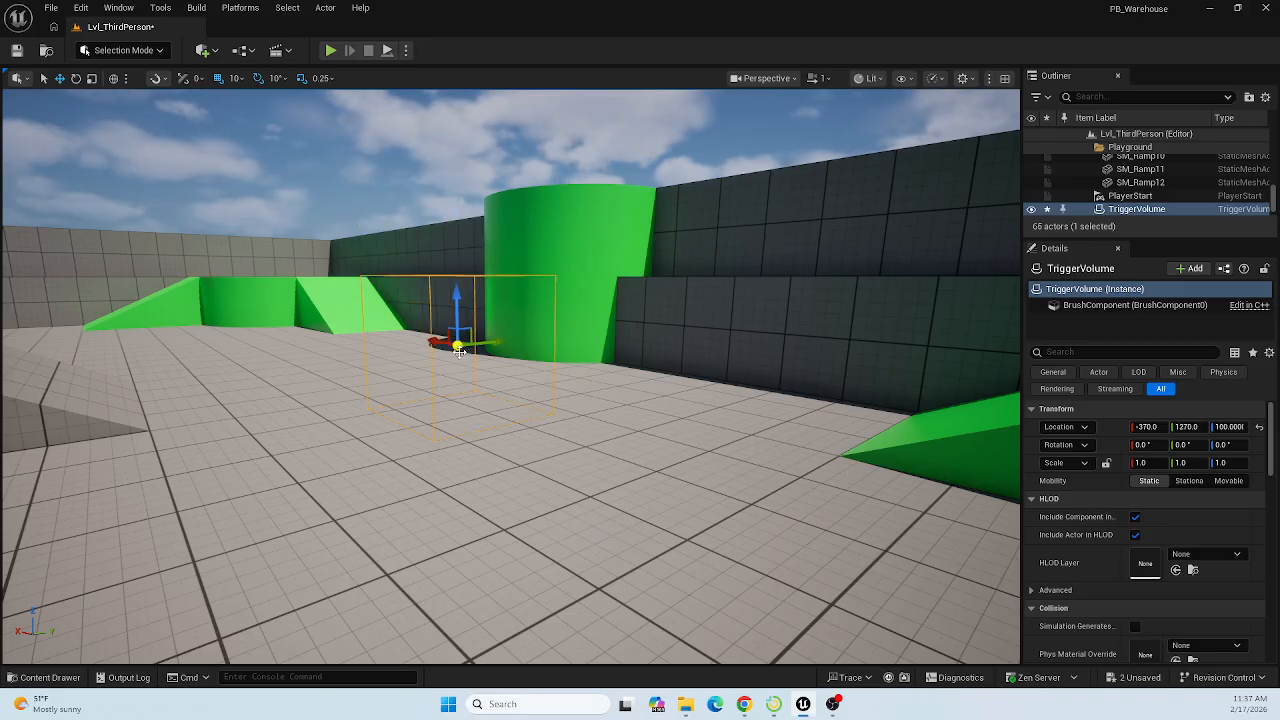
{"action": "right_click_drag", "start_coordinate": [350, 428], "coordinate": [360, 486]}
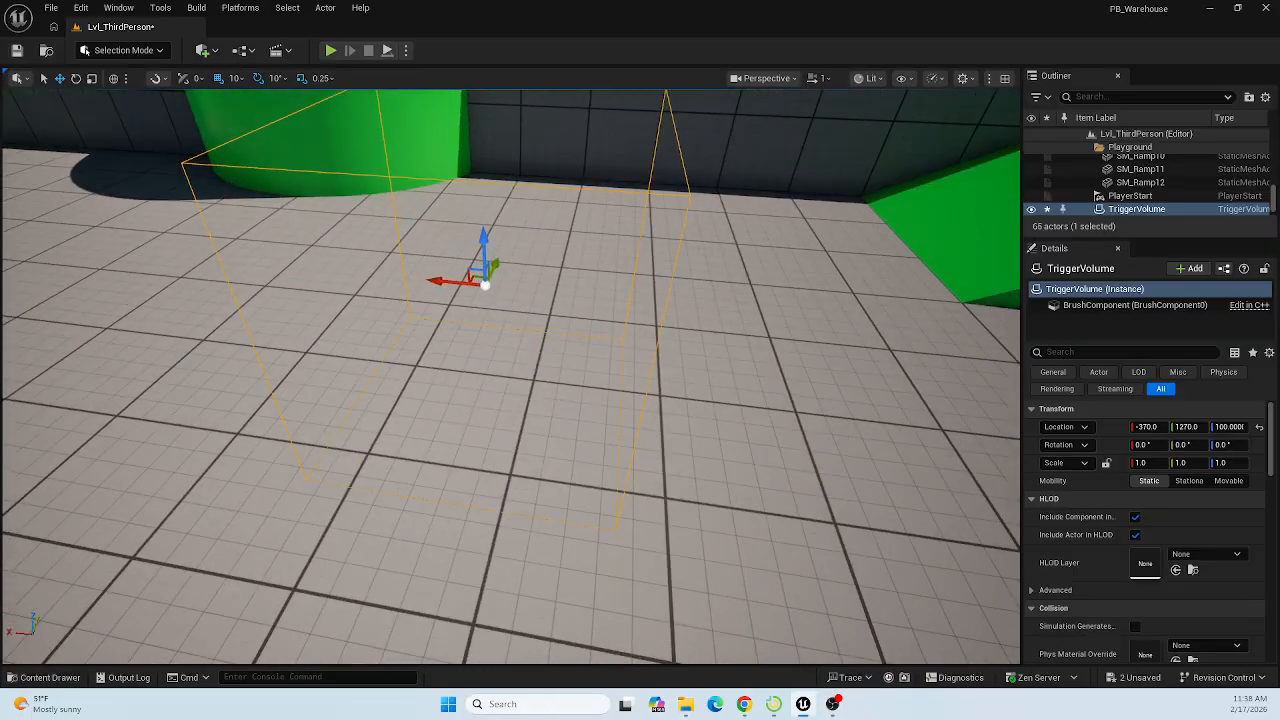
{"action": "right_click_drag", "start_coordinate": [488, 399], "coordinate": [488, 399]}
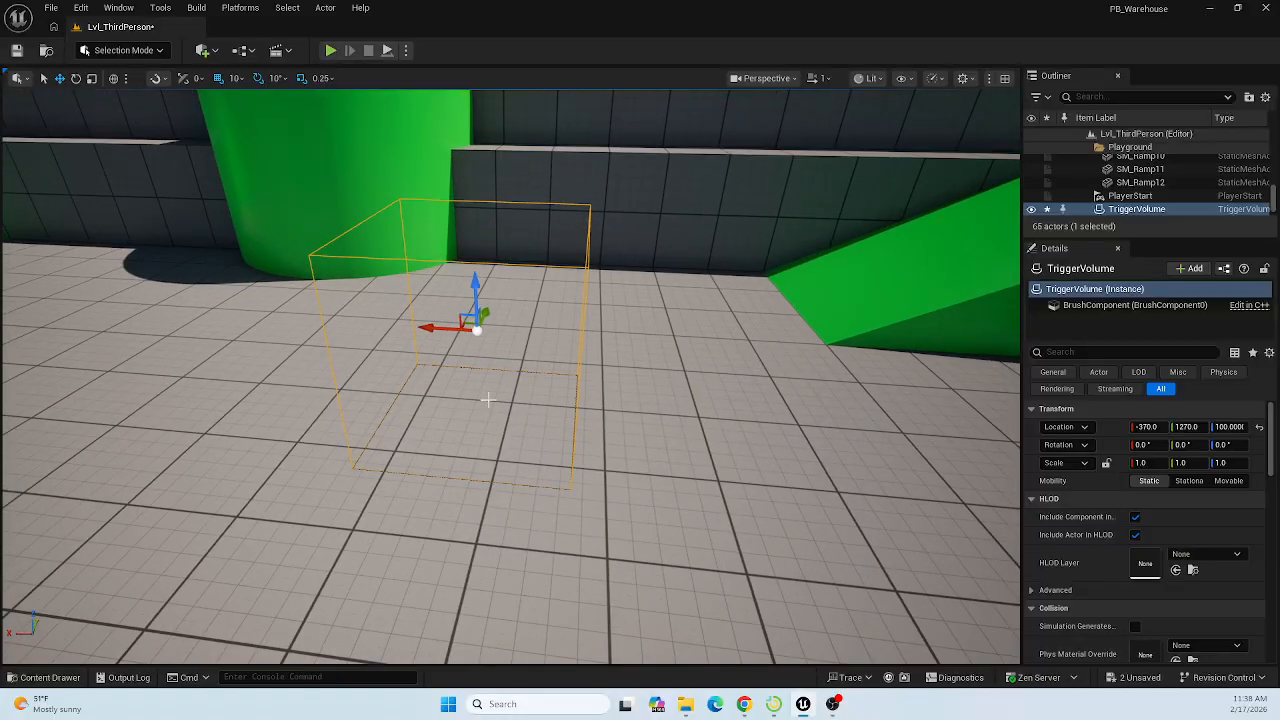
Rename the trigger volume as DoorTrigger.
{"action": "right_click", "coordinate": [1140, 211]}
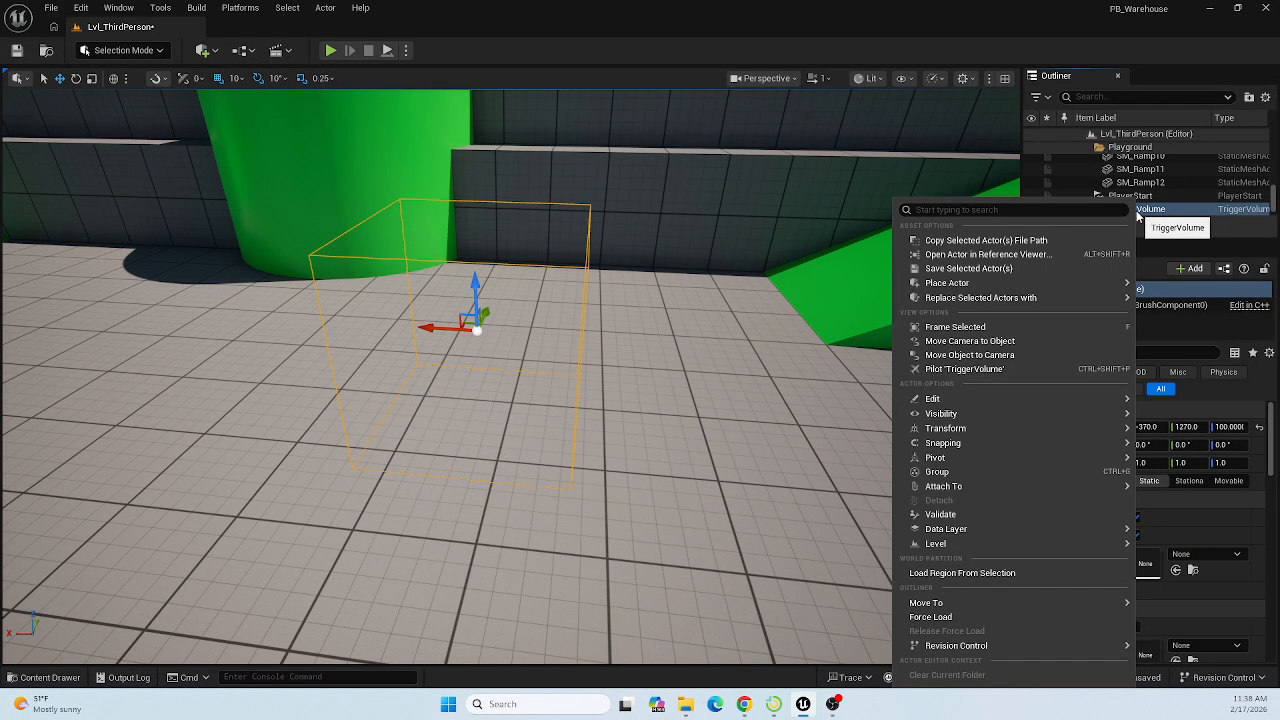
{"action": "mouse_move", "coordinate": [984, 398]}
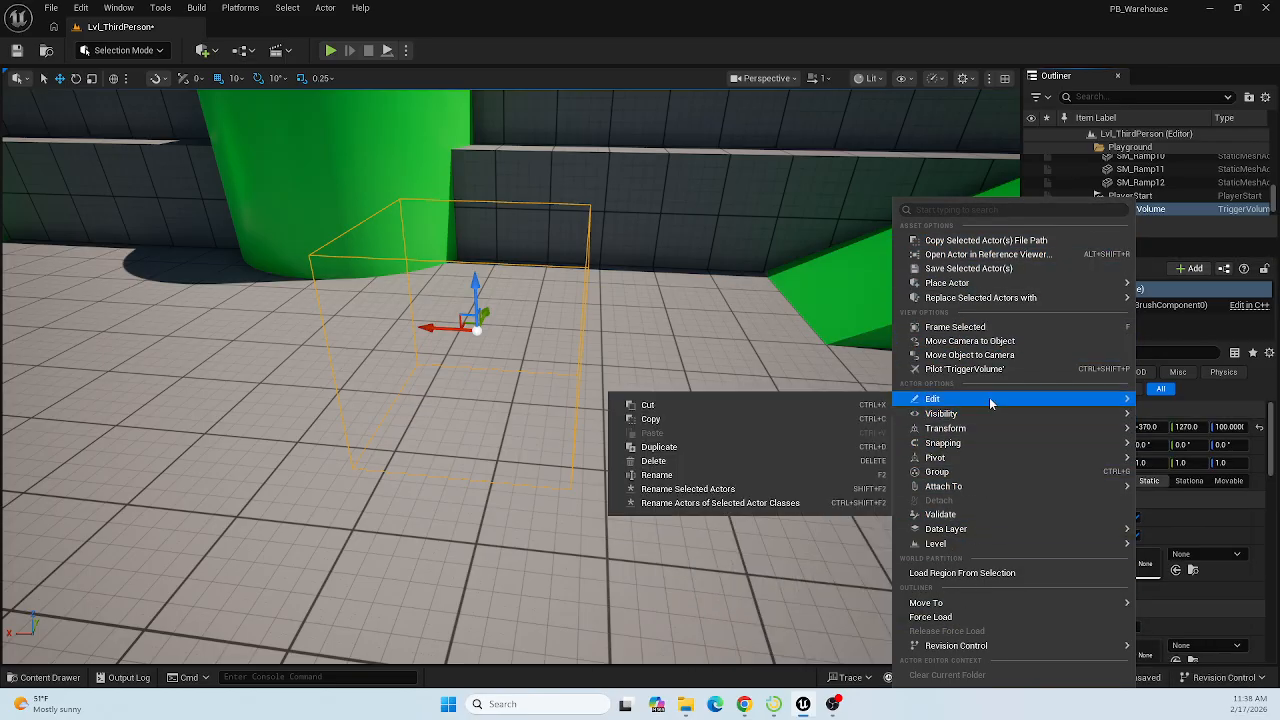
{"action": "left_click", "coordinate": [679, 474]}
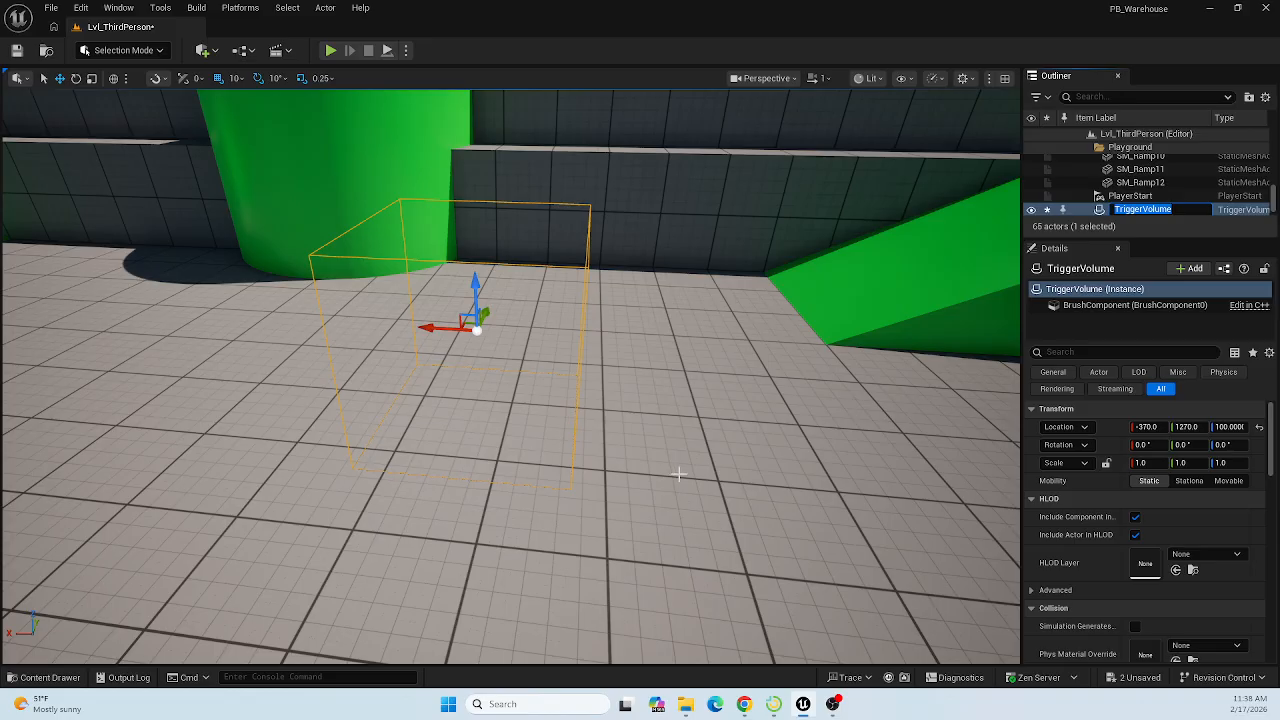
{"action": "type", "text": "DoorTrigger"}
{"action": "key", "text": "Return"}
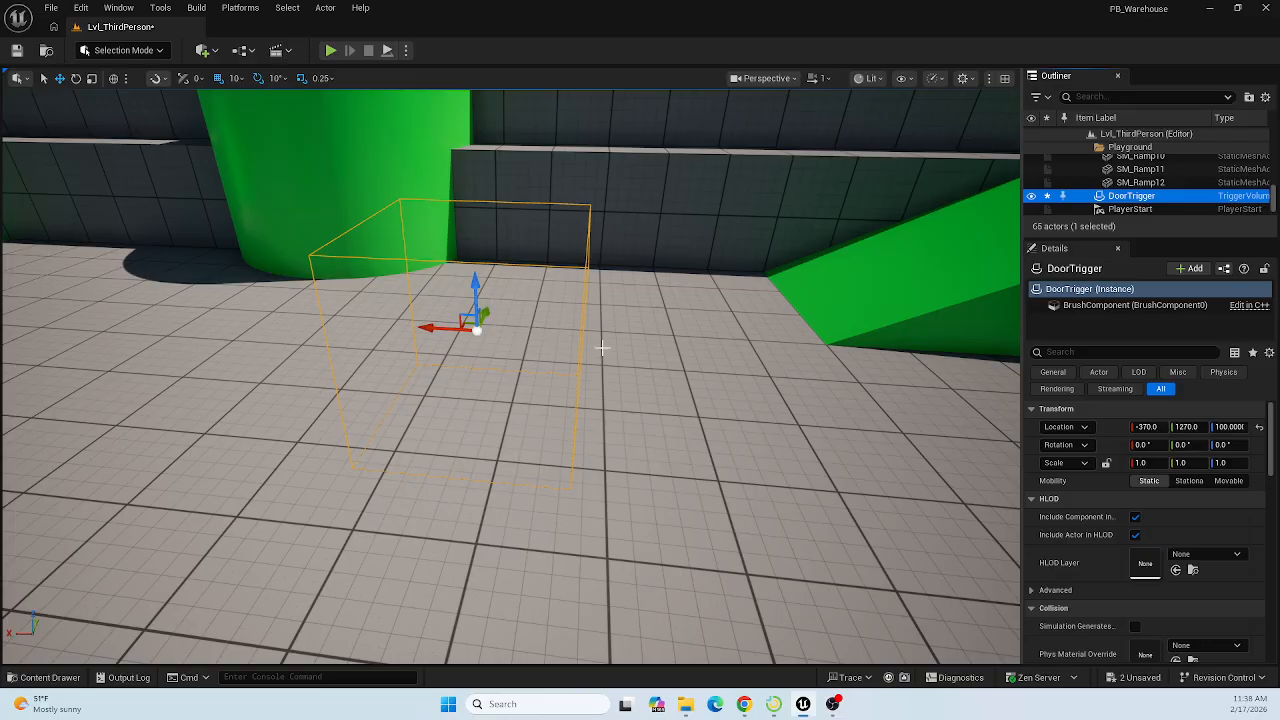
{"action": "mouse_move", "coordinate": [615, 375]}
{"action": "right_mouse_down"}
{"action": "mouse_move", "coordinate": [646, 348]}
{"action": "mouse_move", "coordinate": [668, 354]}
{"action": "mouse_move", "coordinate": [664, 344]}
{"action": "mouse_move", "coordinate": [600, 376]}
{"action": "right_mouse_up"}
{"action": "key", "text": "d"}
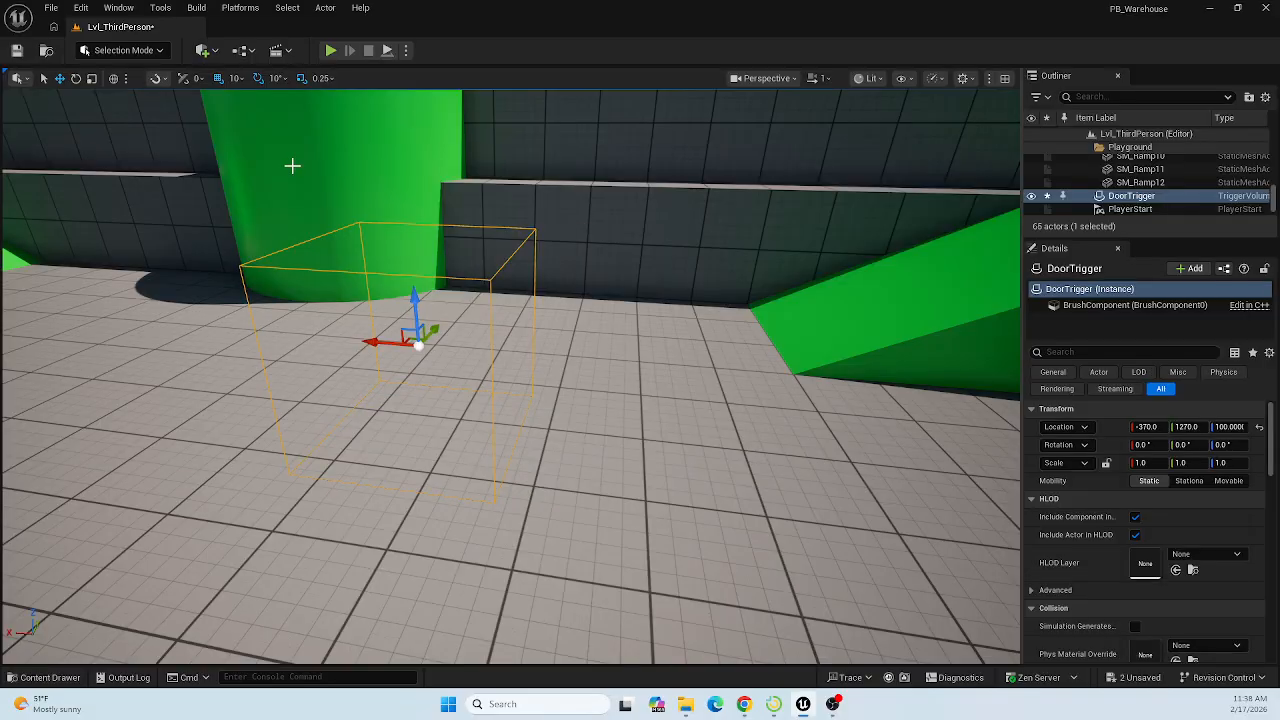
{"action": "left_click", "coordinate": [216, 54]}
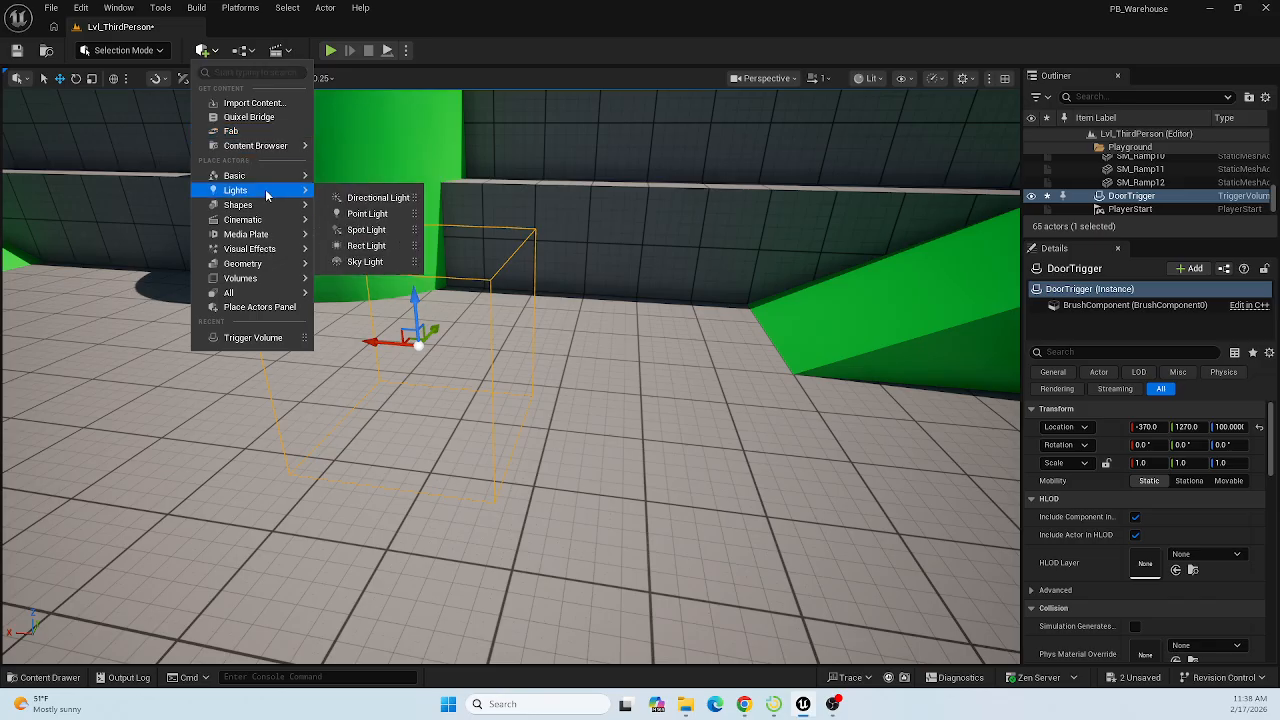
{"action": "mouse_move", "coordinate": [261, 176]}
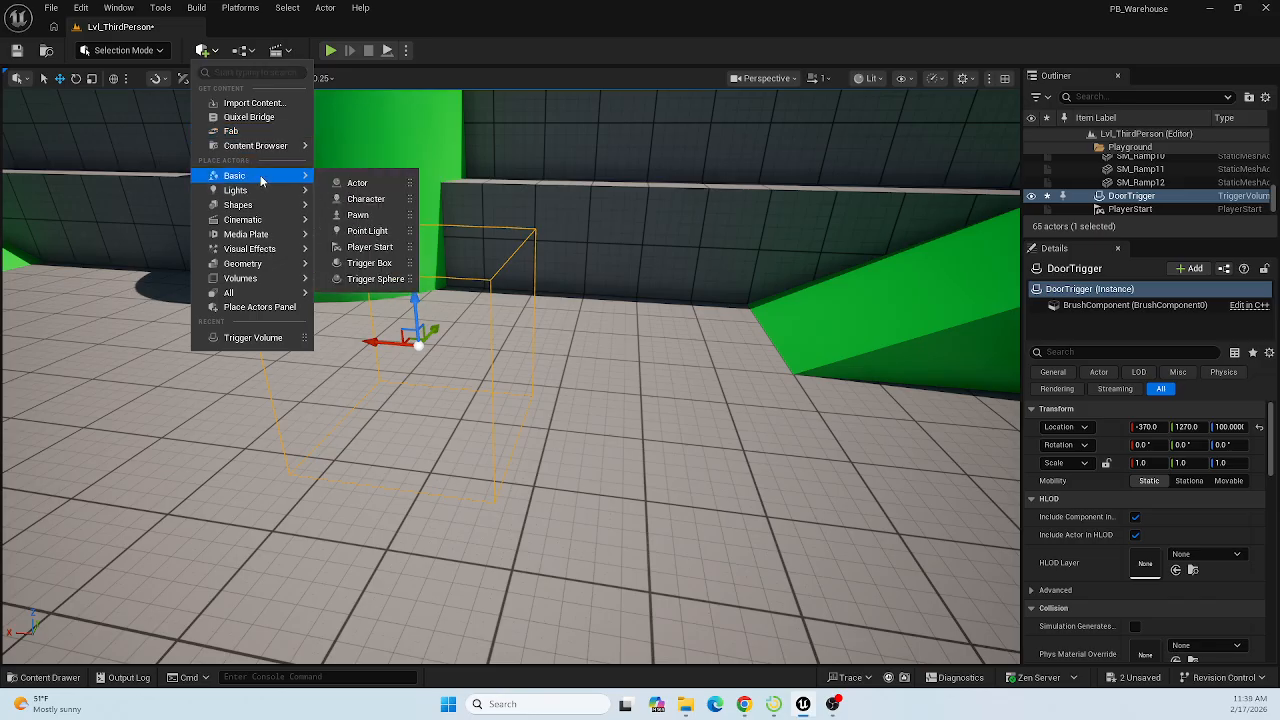
{"action": "mouse_move", "coordinate": [274, 209]}
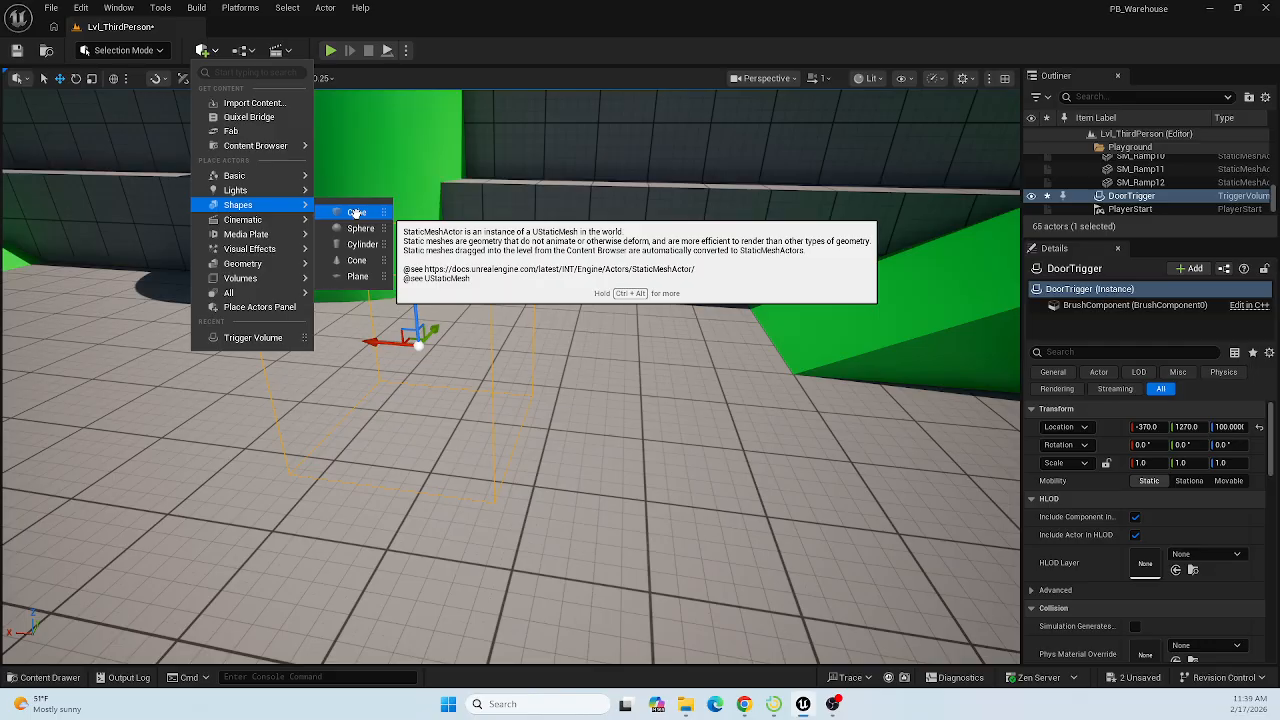
{"action": "mouse_move", "coordinate": [258, 266]}
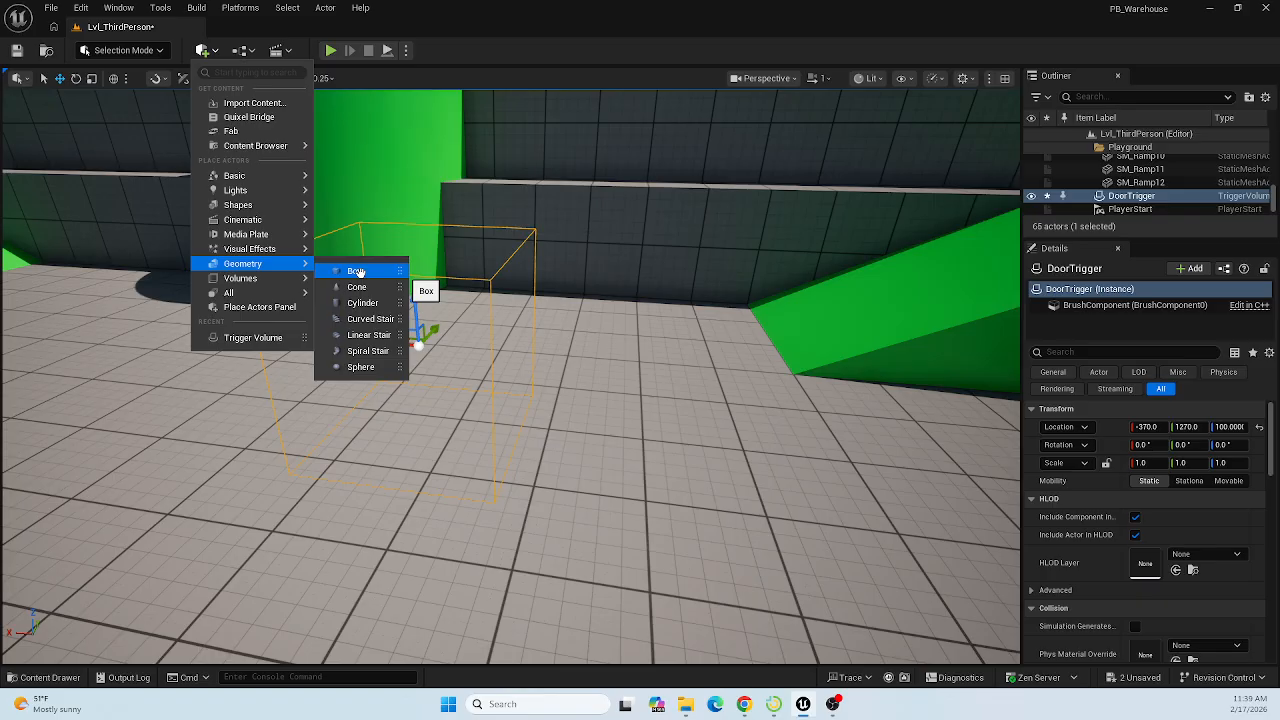
{"action": "key", "text": "Escape"}
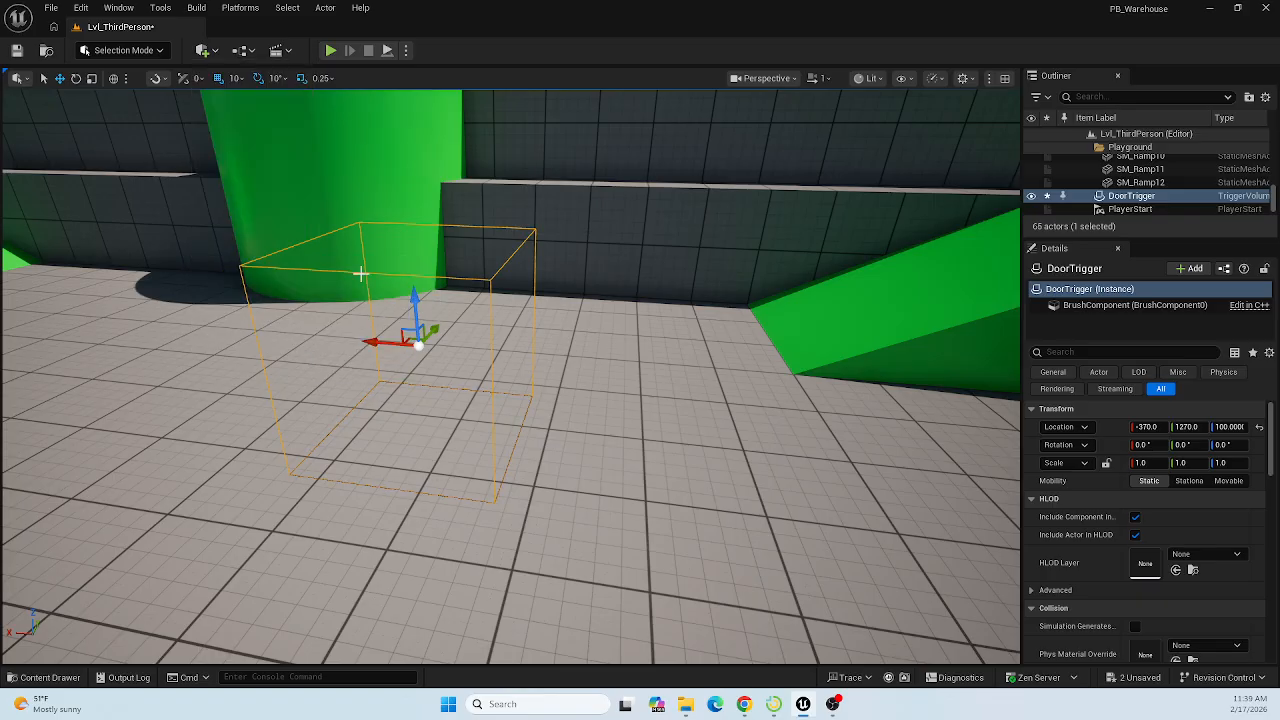
Place a geometry Box brush on the floor beside the DoorTrigger volume, at about X -100, Y 1240.
{"action": "right_click_drag", "start_coordinate": [363, 275], "coordinate": [212, 206]}
{"action": "key", "text": "a"}
{"action": "key", "text": "s"}
{"action": "key", "text": "e"}
{"action": "right_click_drag", "start_coordinate": [500, 420], "coordinate": [557, 438]}
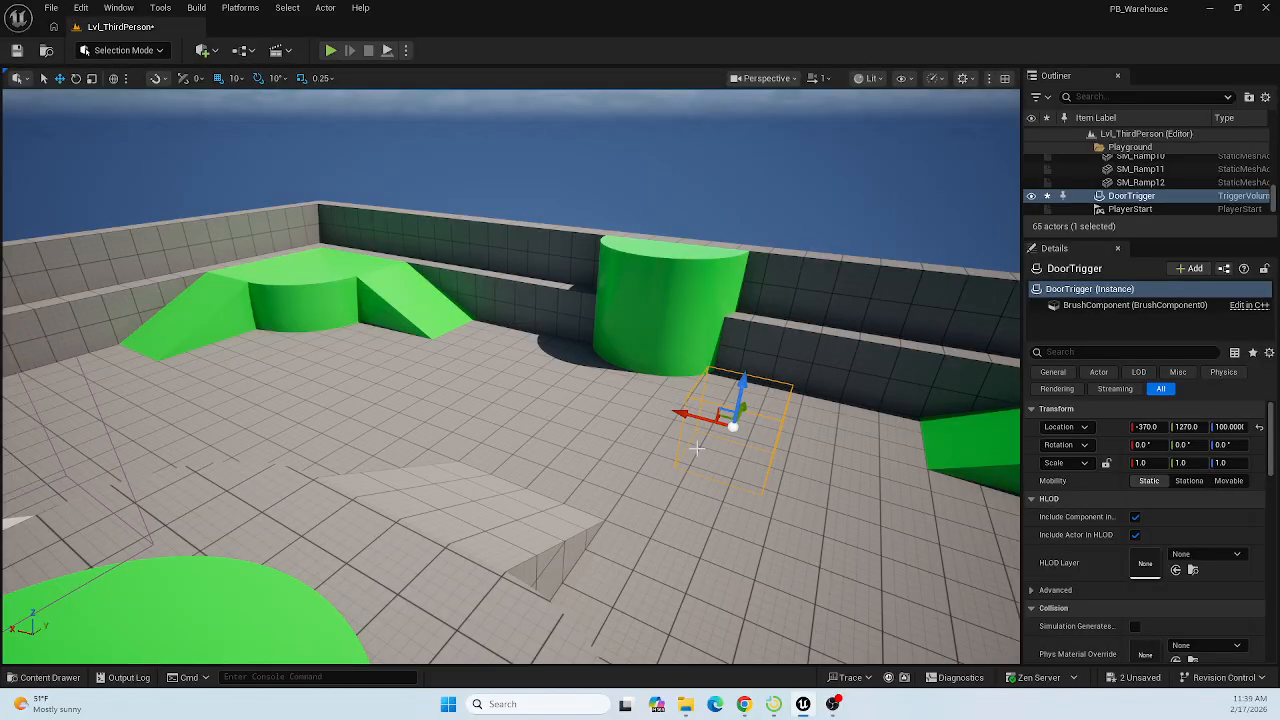
{"action": "left_click", "coordinate": [204, 50]}
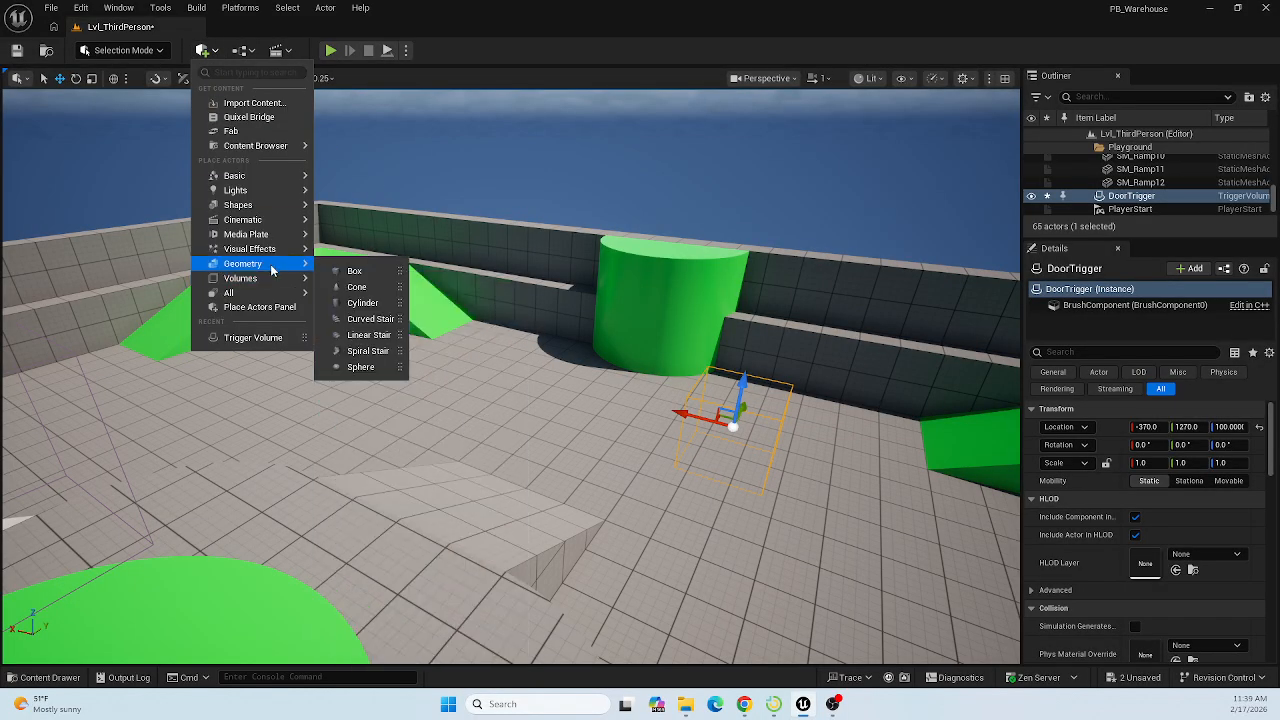
{"action": "mouse_move", "coordinate": [324, 266]}
{"action": "left_mouse_down"}
{"action": "mouse_move", "coordinate": [551, 309]}
{"action": "mouse_move", "coordinate": [670, 462]}
{"action": "mouse_move", "coordinate": [652, 432]}
{"action": "left_mouse_up"}
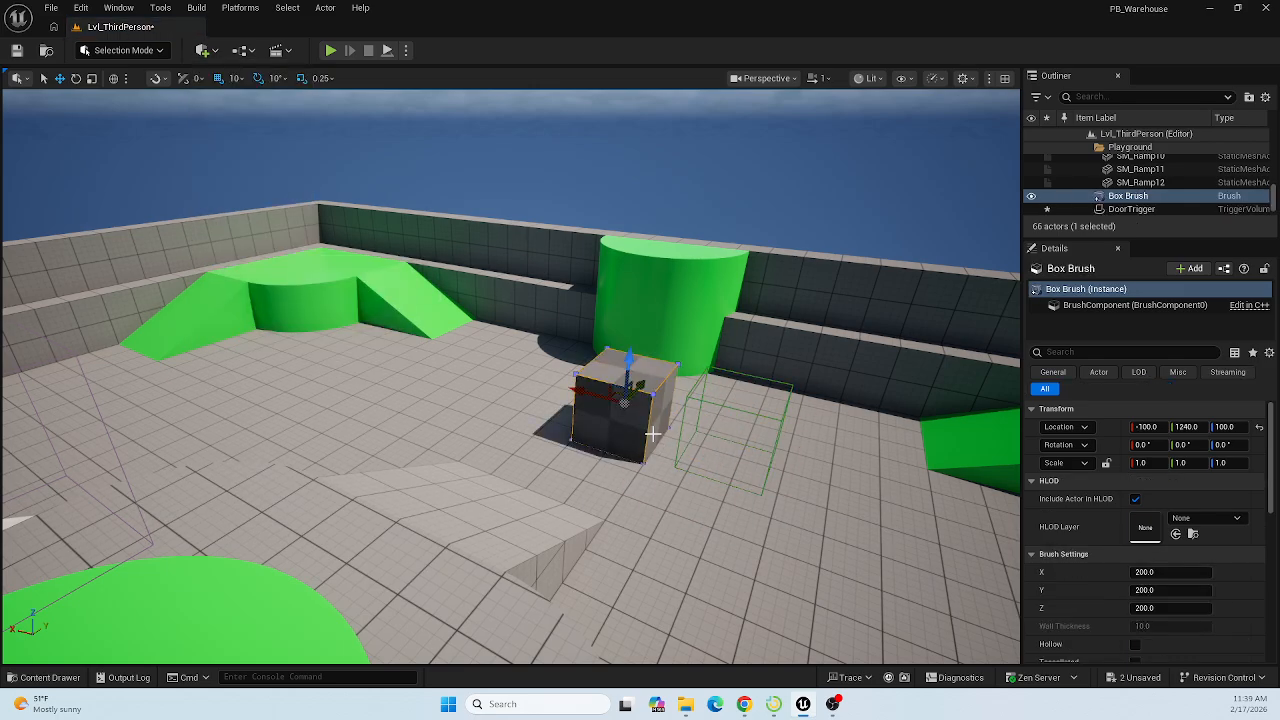
Scale the box brush into a door-like slab, with 0.25 in Y and 1.75 in Z.
{"action": "mouse_move", "coordinate": [643, 488]}
{"action": "right_mouse_down"}
{"action": "mouse_move", "coordinate": [658, 426]}
{"action": "mouse_move", "coordinate": [664, 478]}
{"action": "mouse_move", "coordinate": [607, 499]}
{"action": "right_mouse_up"}
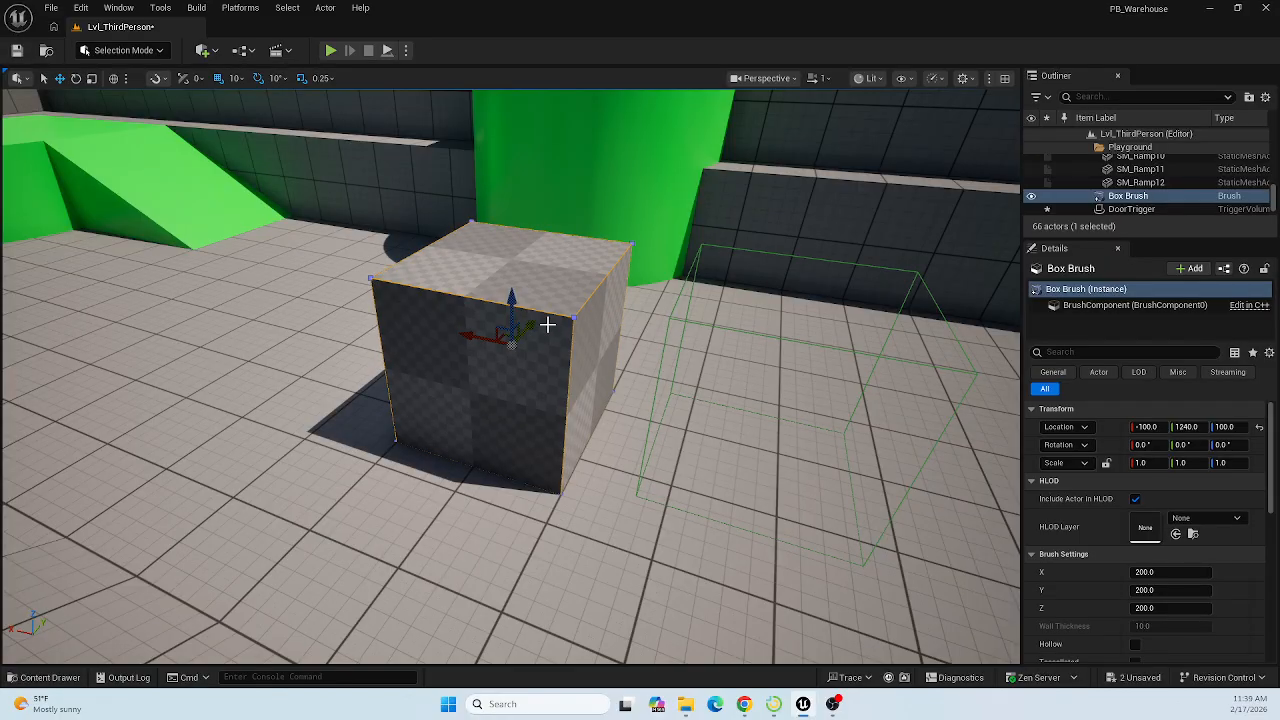
{"action": "key", "text": "e"}
{"action": "key", "text": "r"}
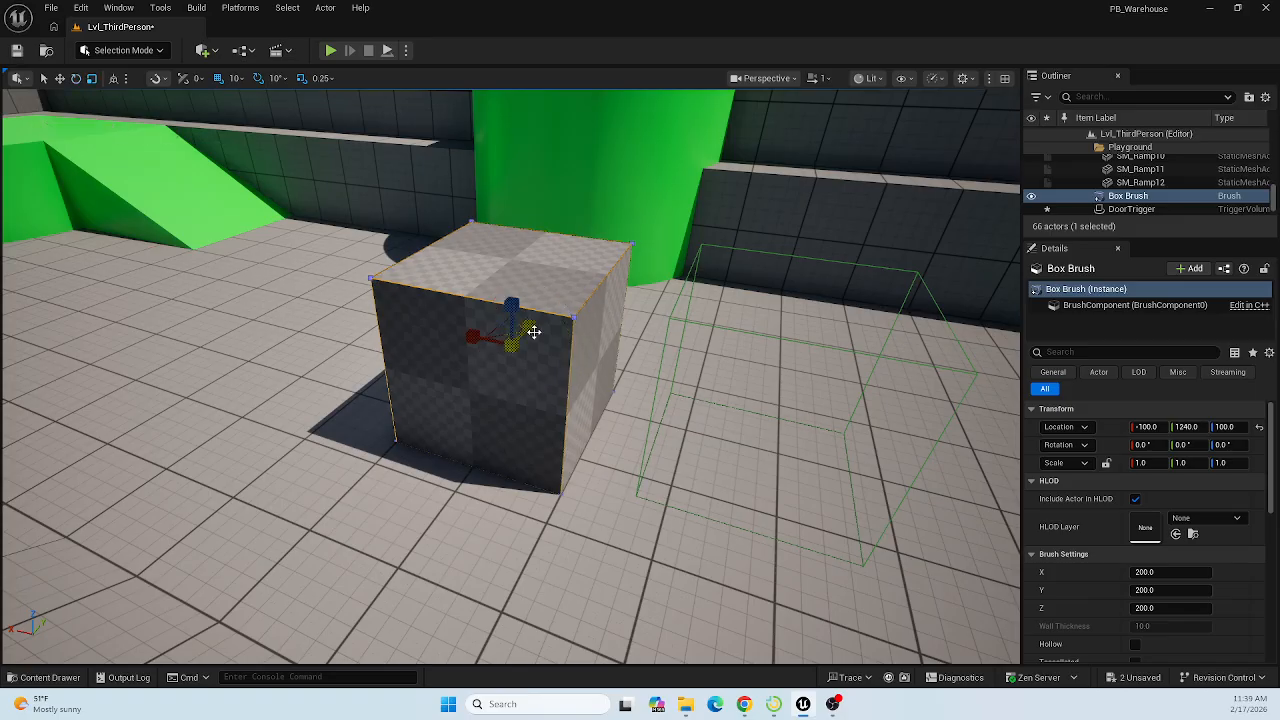
{"action": "left_click_drag", "start_coordinate": [530, 327], "coordinate": [529, 327]}
{"action": "right_click_drag", "start_coordinate": [565, 440], "coordinate": [621, 408]}
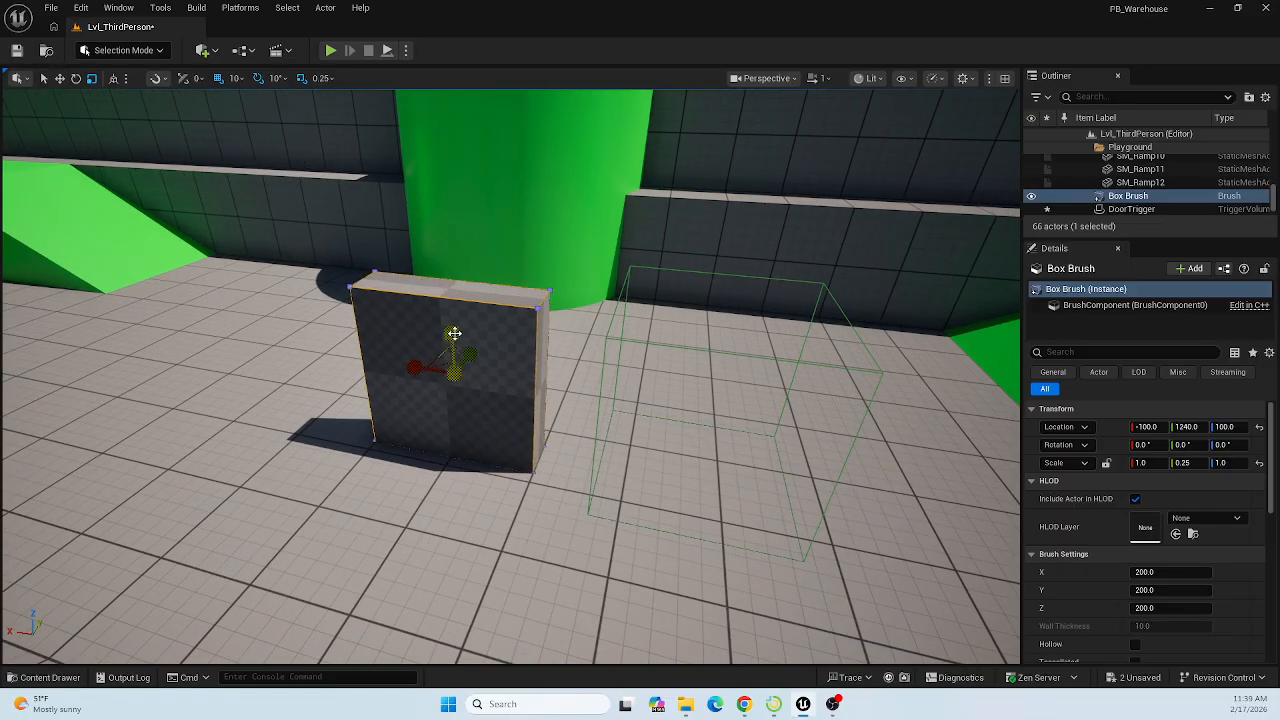
{"action": "mouse_move", "coordinate": [452, 336]}
{"action": "left_mouse_down"}
{"action": "mouse_move", "coordinate": [466, 343]}
{"action": "mouse_move", "coordinate": [443, 269]}
{"action": "mouse_move", "coordinate": [442, 190]}
{"action": "left_mouse_up"}
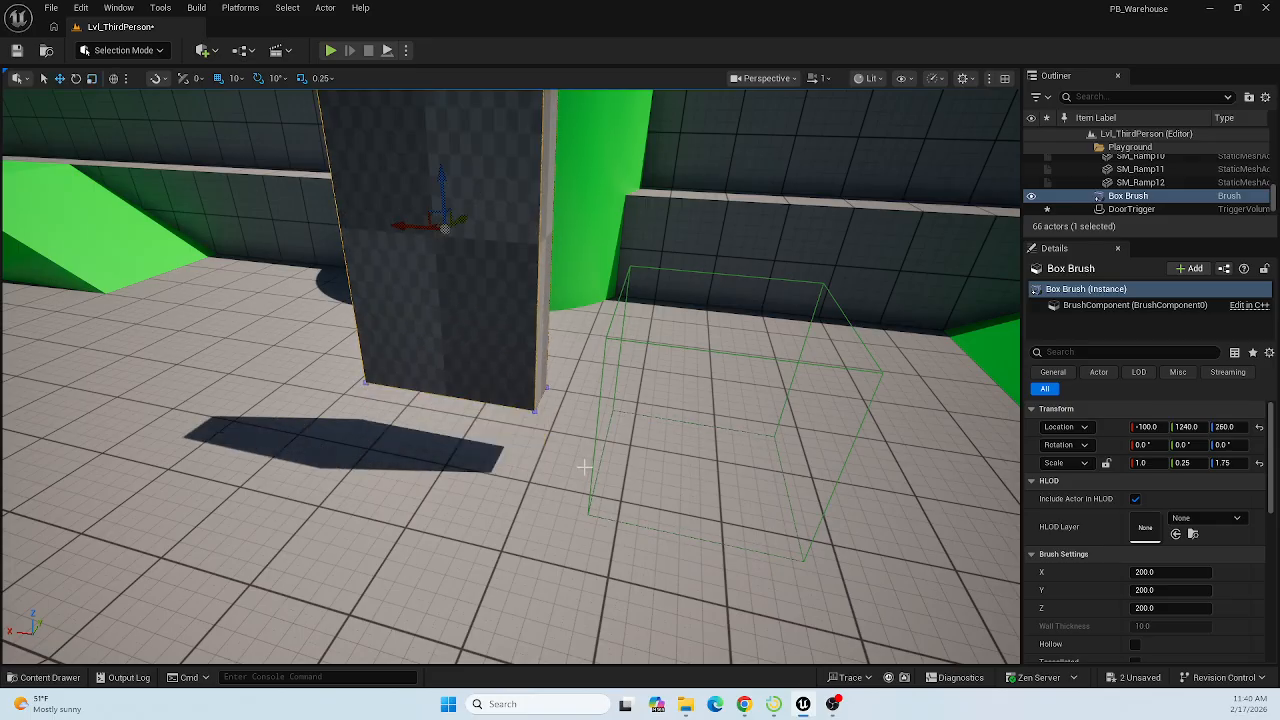
Snap the slab-shaped box brush down onto the floor and look through its brush settings.
{"action": "key", "text": "End"}
{"action": "mouse_move", "coordinate": [588, 492]}
{"action": "right_mouse_down"}
{"action": "mouse_move", "coordinate": [680, 415]}
{"action": "mouse_move", "coordinate": [680, 372]}
{"action": "mouse_move", "coordinate": [676, 394]}
{"action": "mouse_move", "coordinate": [520, 408]}
{"action": "mouse_move", "coordinate": [456, 518]}
{"action": "mouse_move", "coordinate": [476, 536]}
{"action": "right_mouse_up"}
{"action": "key", "text": "s"}
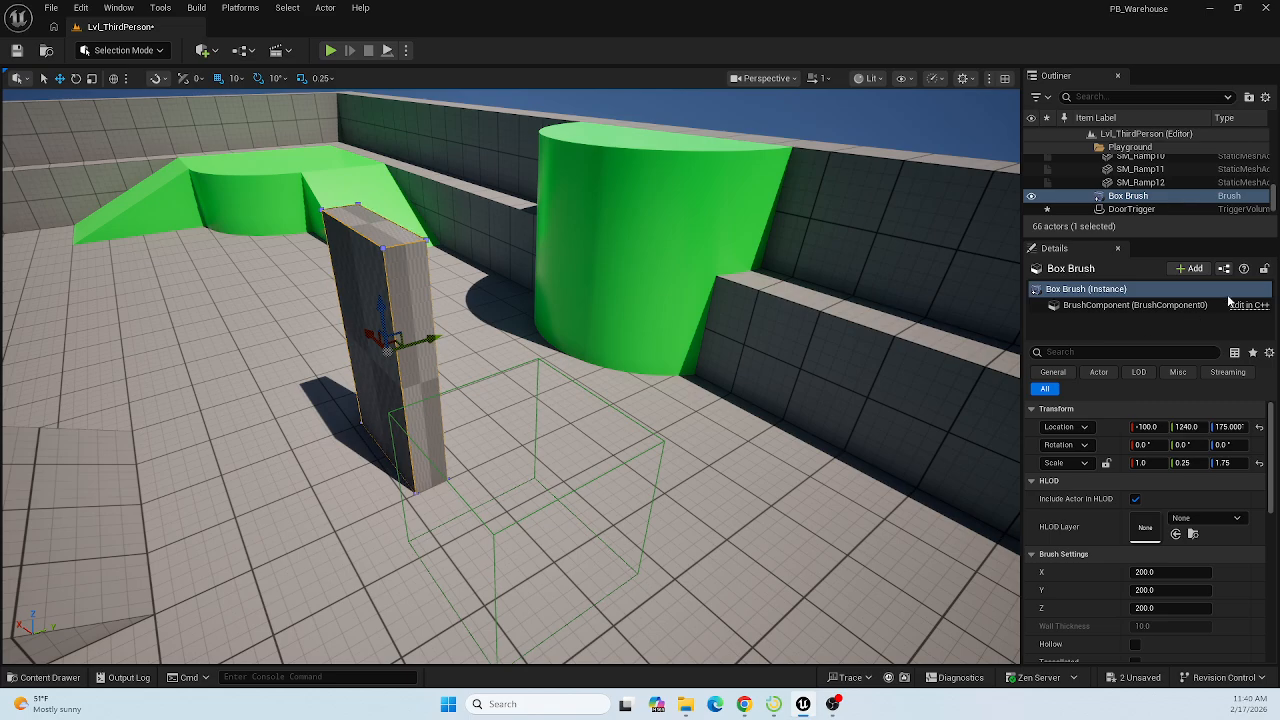
{"action": "scroll", "coordinate": [1113, 509], "scroll_direction": "down", "scroll_amount": 8}
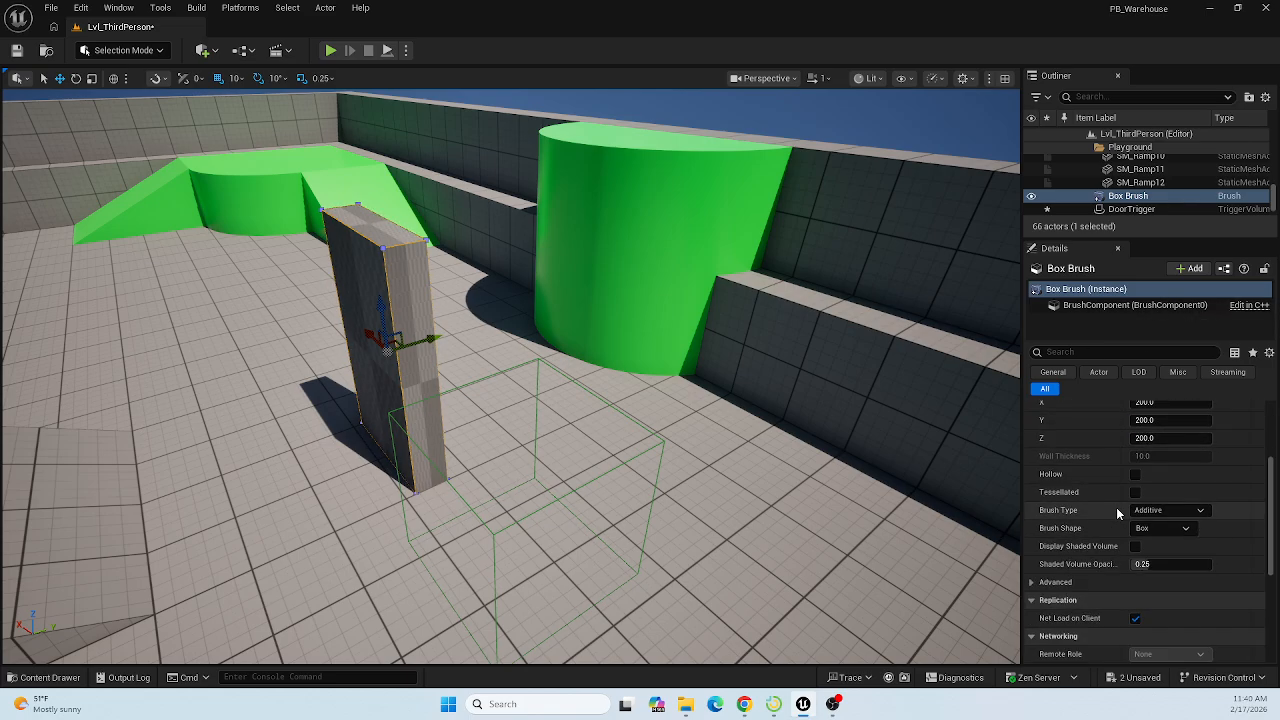
{"action": "scroll", "coordinate": [1120, 510], "scroll_direction": "up", "scroll_amount": 8}
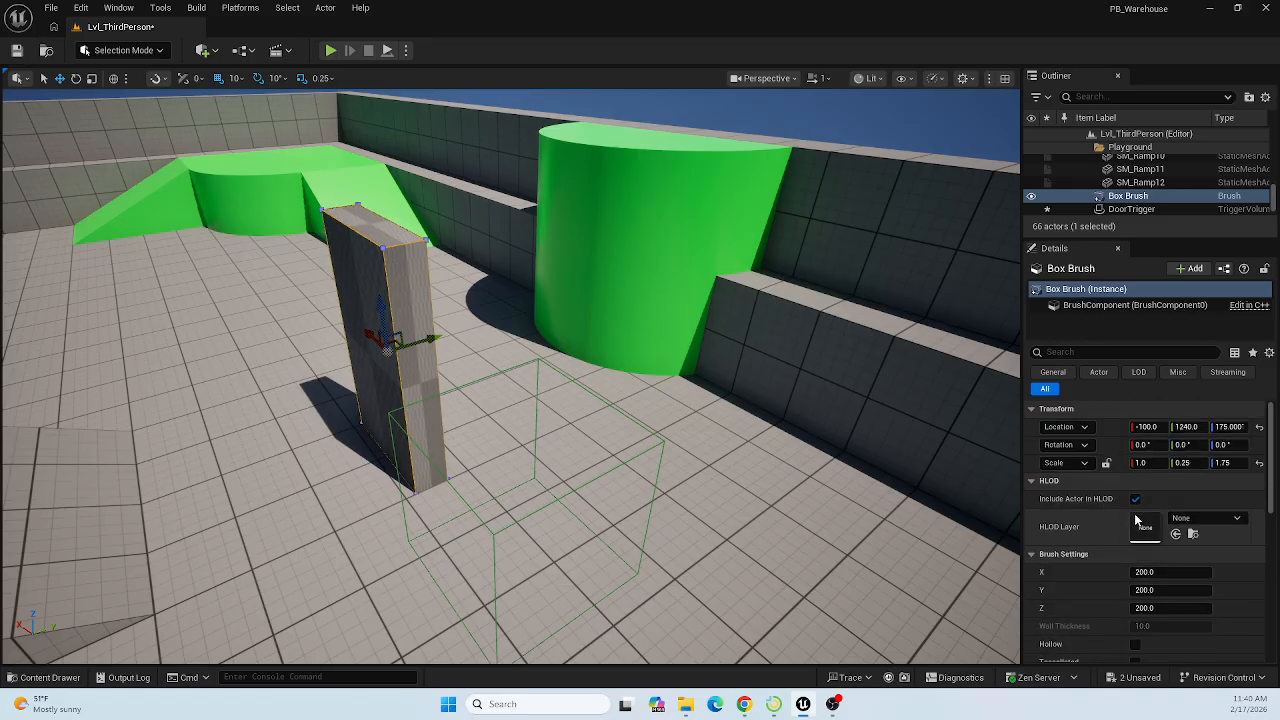
Move the DoorTrigger volume to X -100, Y 1240 so it is centred on the slab-shaped box brush.
{"action": "left_click", "coordinate": [541, 509]}
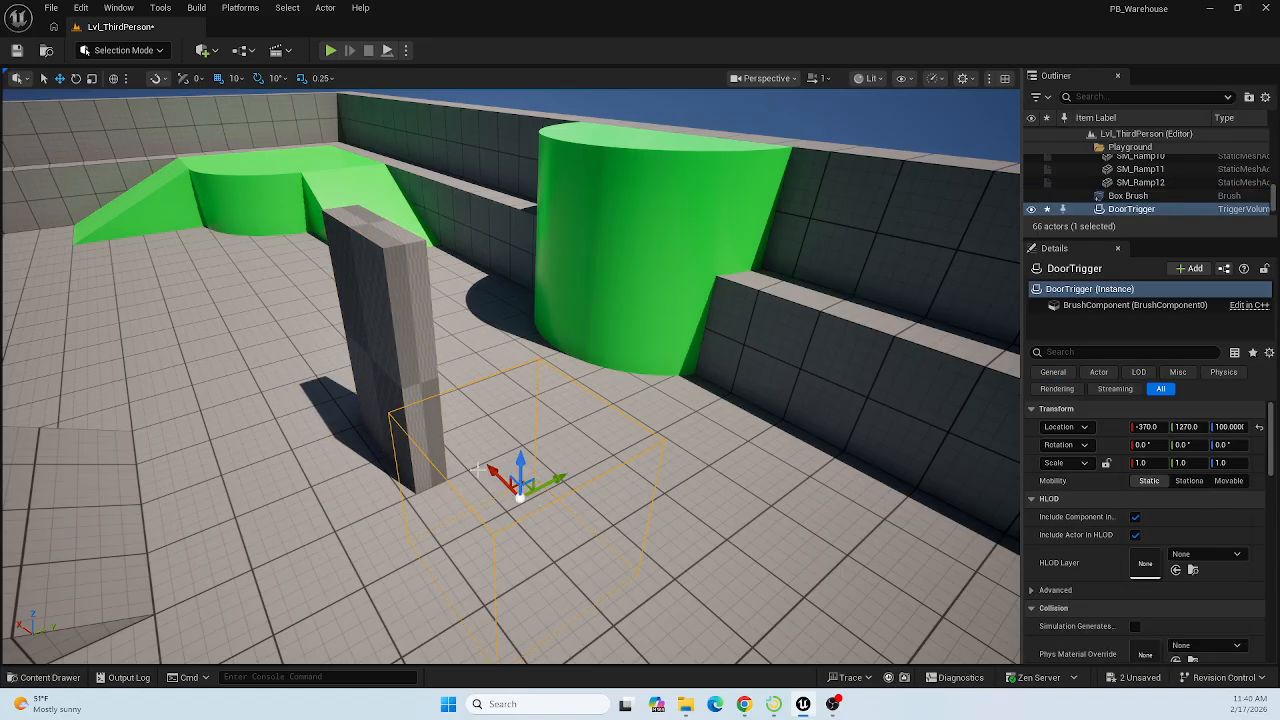
{"action": "left_click_drag", "start_coordinate": [494, 471], "coordinate": [413, 370]}
{"action": "right_click_drag", "start_coordinate": [461, 495], "coordinate": [499, 441]}
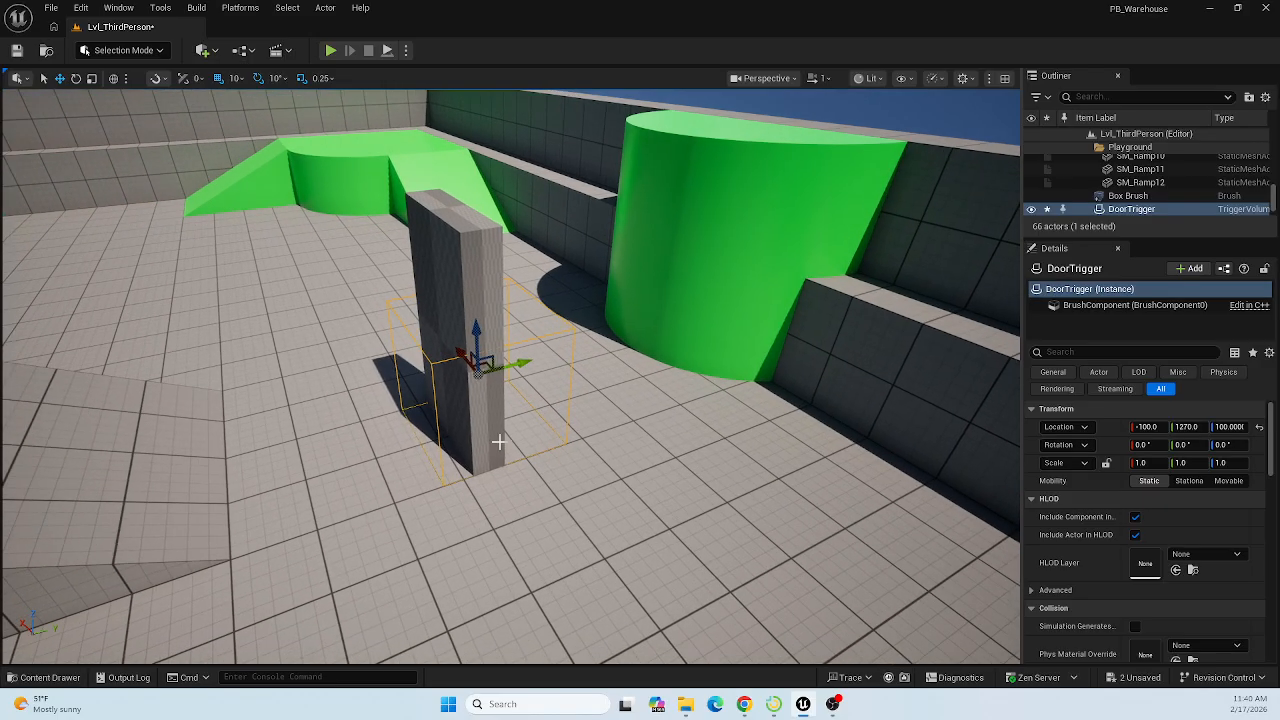
{"action": "left_click_drag", "start_coordinate": [517, 366], "coordinate": [500, 369]}
Scale the DoorTrigger volume to 2.5 in Y so it extends on both sides of the door slab.
{"action": "right_click_drag", "start_coordinate": [512, 376], "coordinate": [332, 430]}
{"action": "key", "text": "d"}
{"action": "right_click_drag", "start_coordinate": [644, 291], "coordinate": [684, 291]}
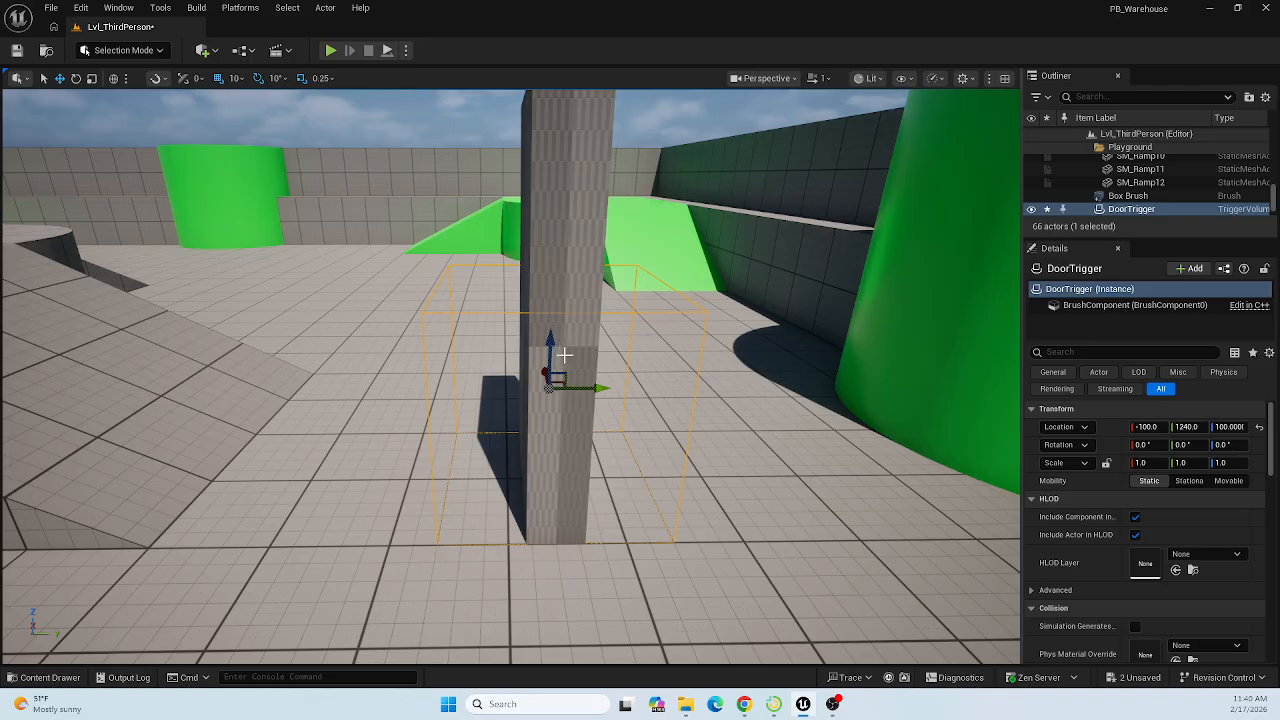
{"action": "key", "text": "e"}
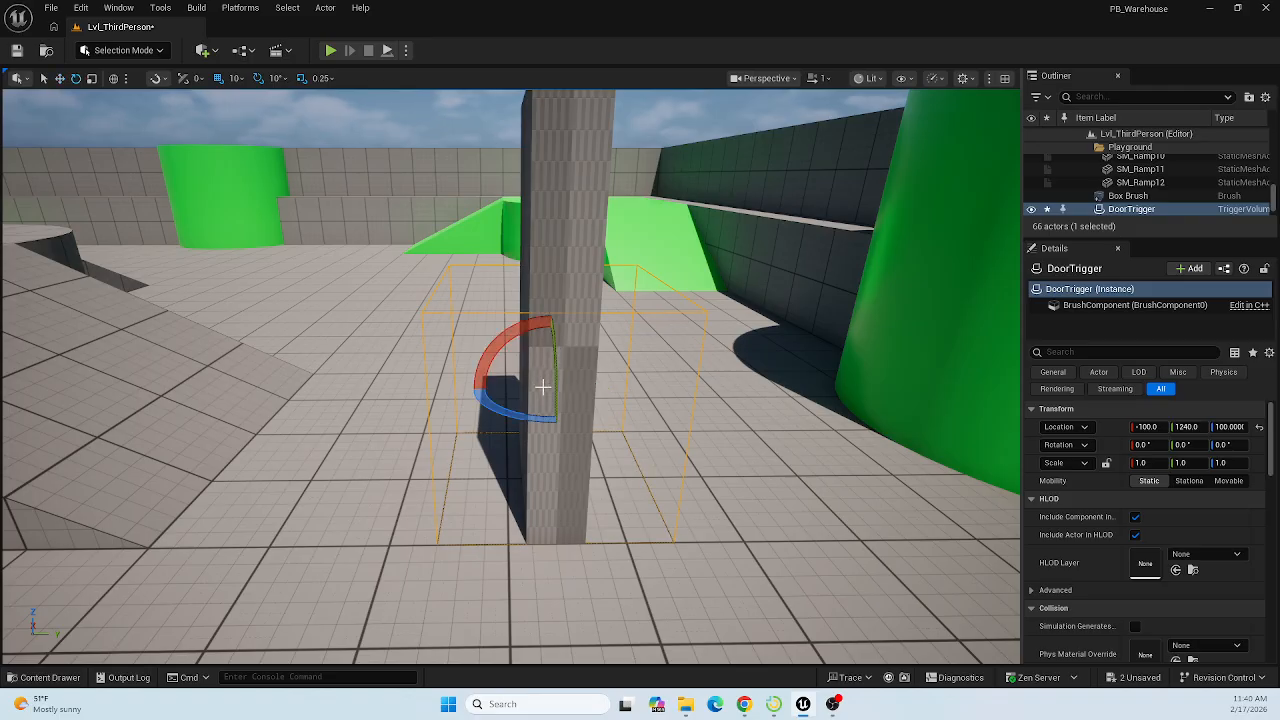
{"action": "key", "text": "r"}
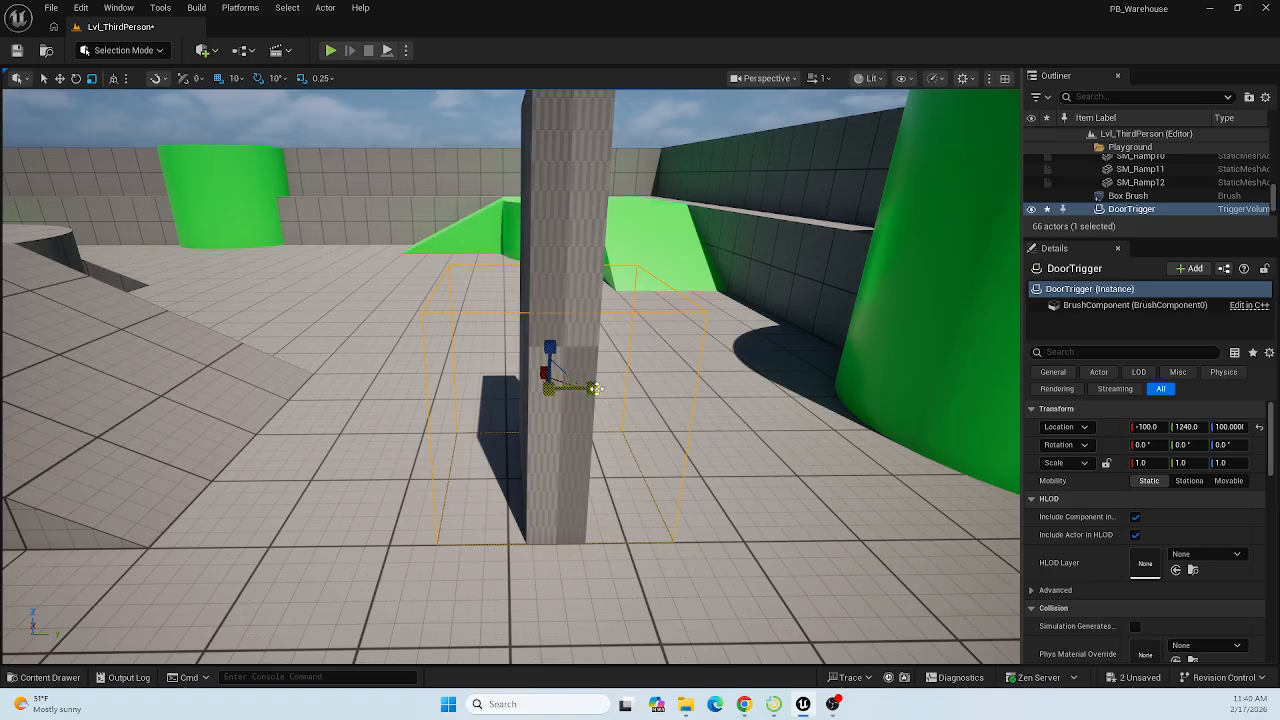
{"action": "left_click_drag", "start_coordinate": [595, 388], "coordinate": [598, 388]}
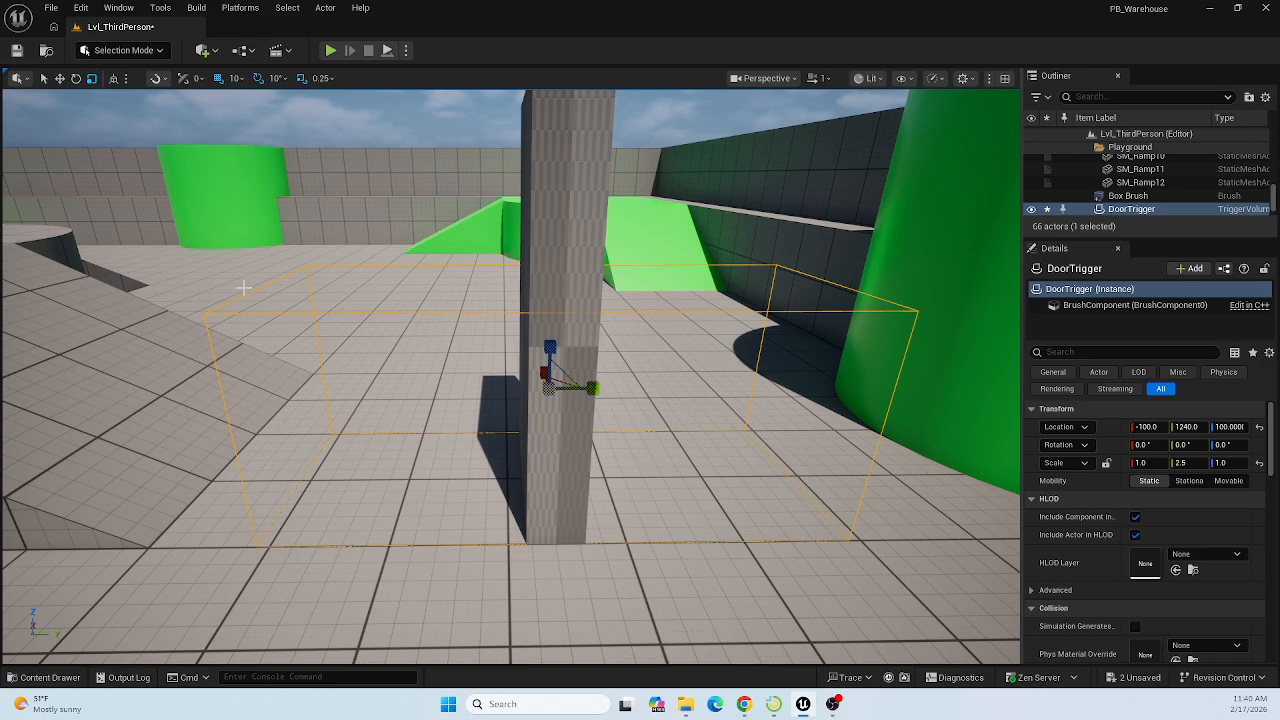
Examine the widened DoorTrigger volume around the door slab from several viewpoints.
{"action": "mouse_move", "coordinate": [308, 342]}
{"action": "right_mouse_down"}
{"action": "mouse_move", "coordinate": [350, 350]}
{"action": "mouse_move", "coordinate": [320, 344]}
{"action": "right_mouse_up"}
{"action": "key", "text": "a"}
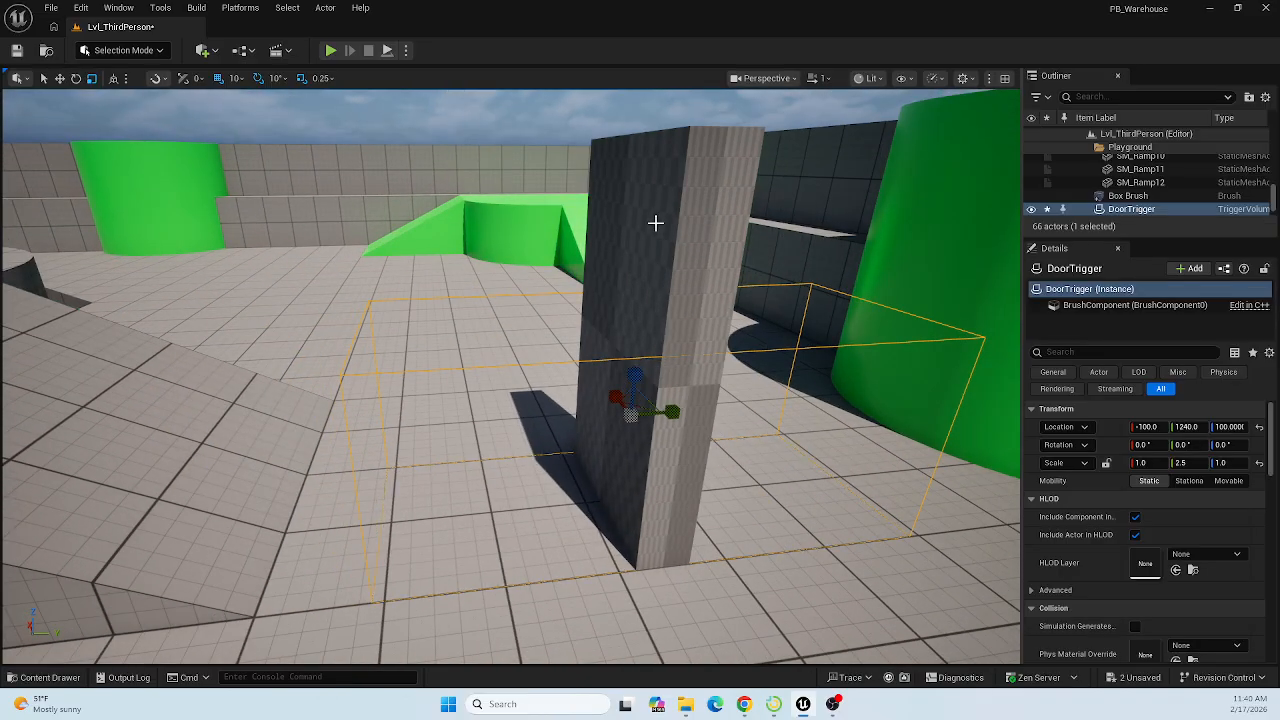
{"action": "right_click_drag", "start_coordinate": [604, 325], "coordinate": [511, 447]}
{"action": "key", "text": "d"}
{"action": "key", "text": "a"}
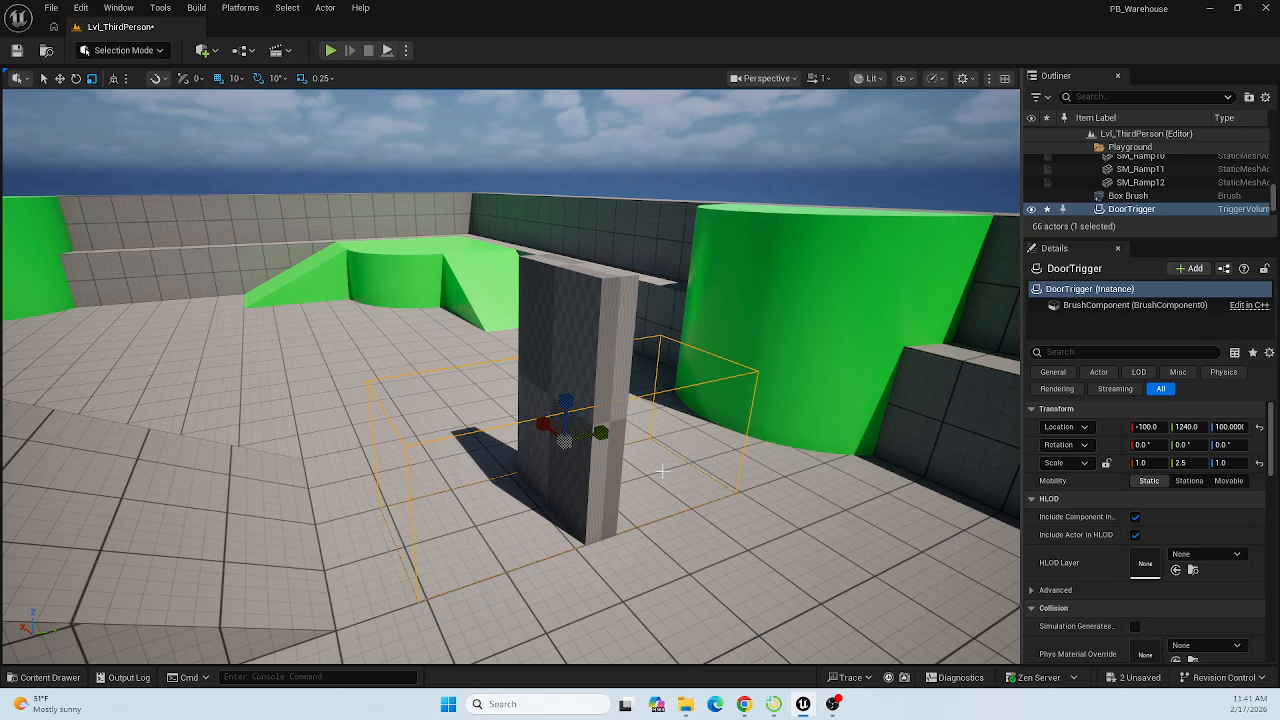
{"action": "right_click_drag", "start_coordinate": [690, 490], "coordinate": [754, 484]}
{"action": "key", "text": "a"}
{"action": "key", "text": "s"}
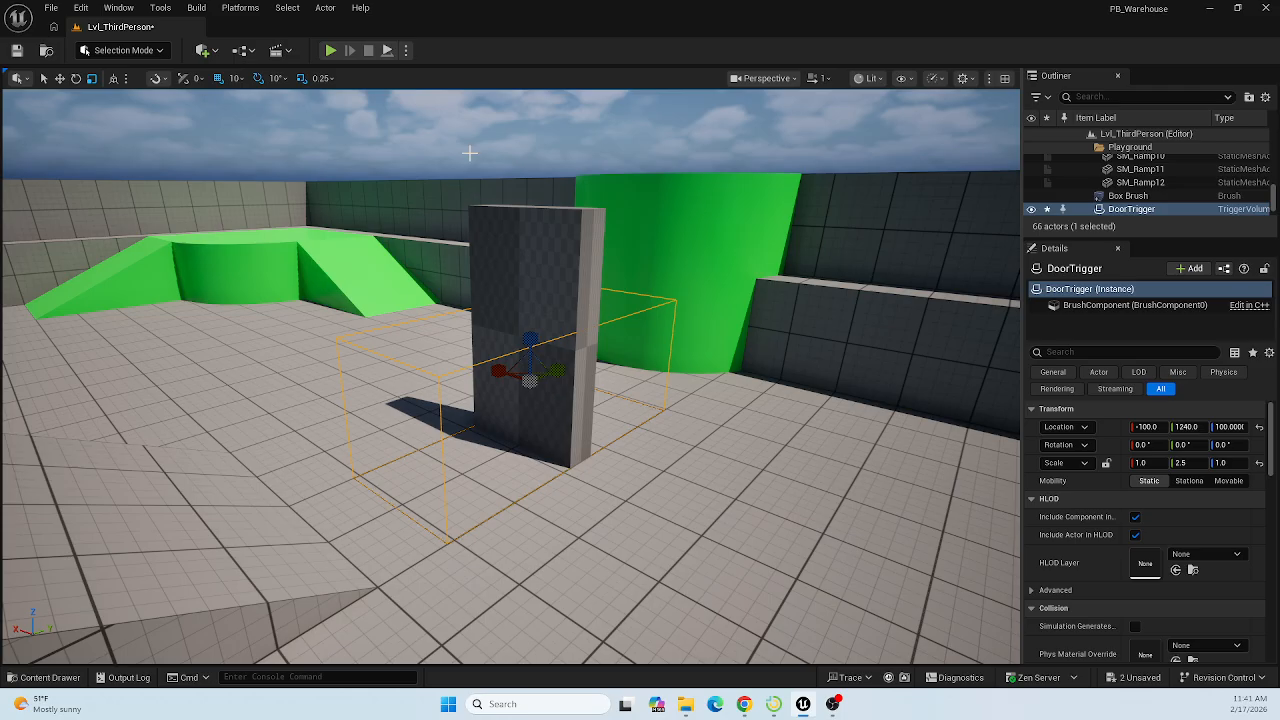
Open the Level Blueprint and arrange its enlarged window so the door slab and trigger stay visible beside it.
{"action": "left_click", "coordinate": [250, 51]}
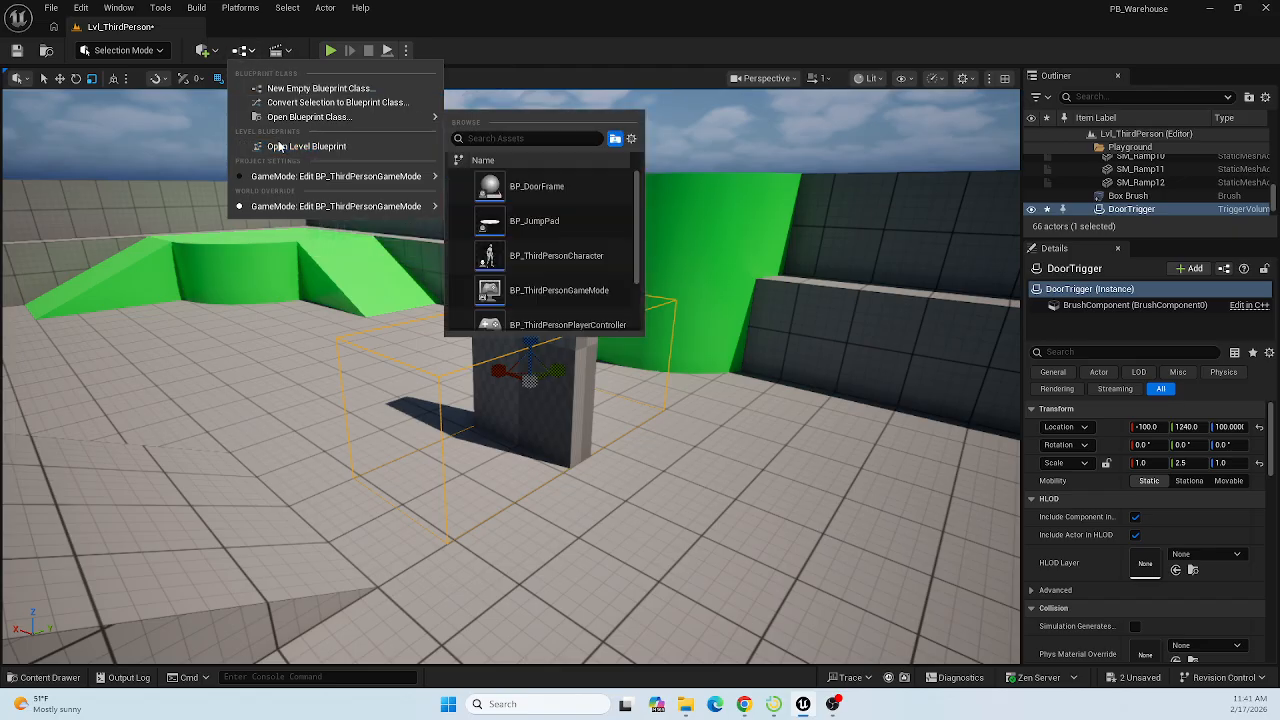
{"action": "left_click", "coordinate": [316, 147]}
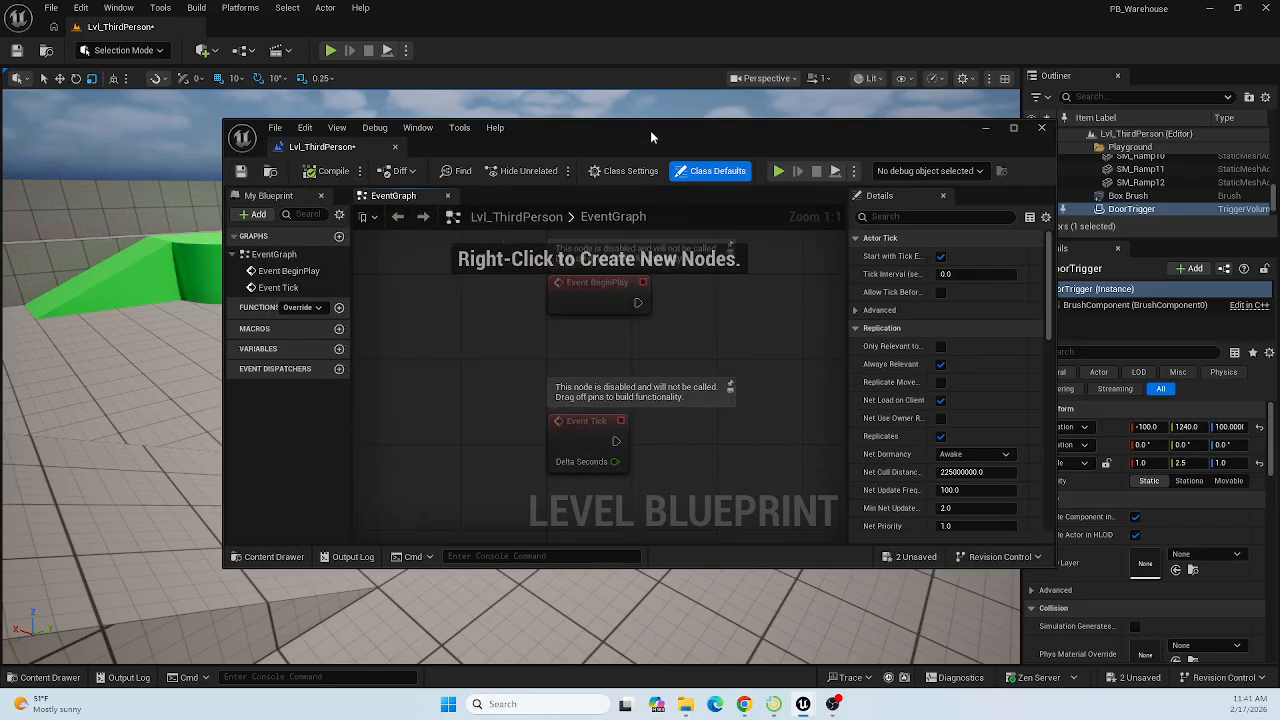
{"action": "left_click_drag", "start_coordinate": [650, 130], "coordinate": [840, 51]}
{"action": "mouse_move", "coordinate": [164, 368]}
{"action": "right_mouse_down"}
{"action": "mouse_move", "coordinate": [230, 368]}
{"action": "mouse_move", "coordinate": [164, 368]}
{"action": "right_mouse_up"}
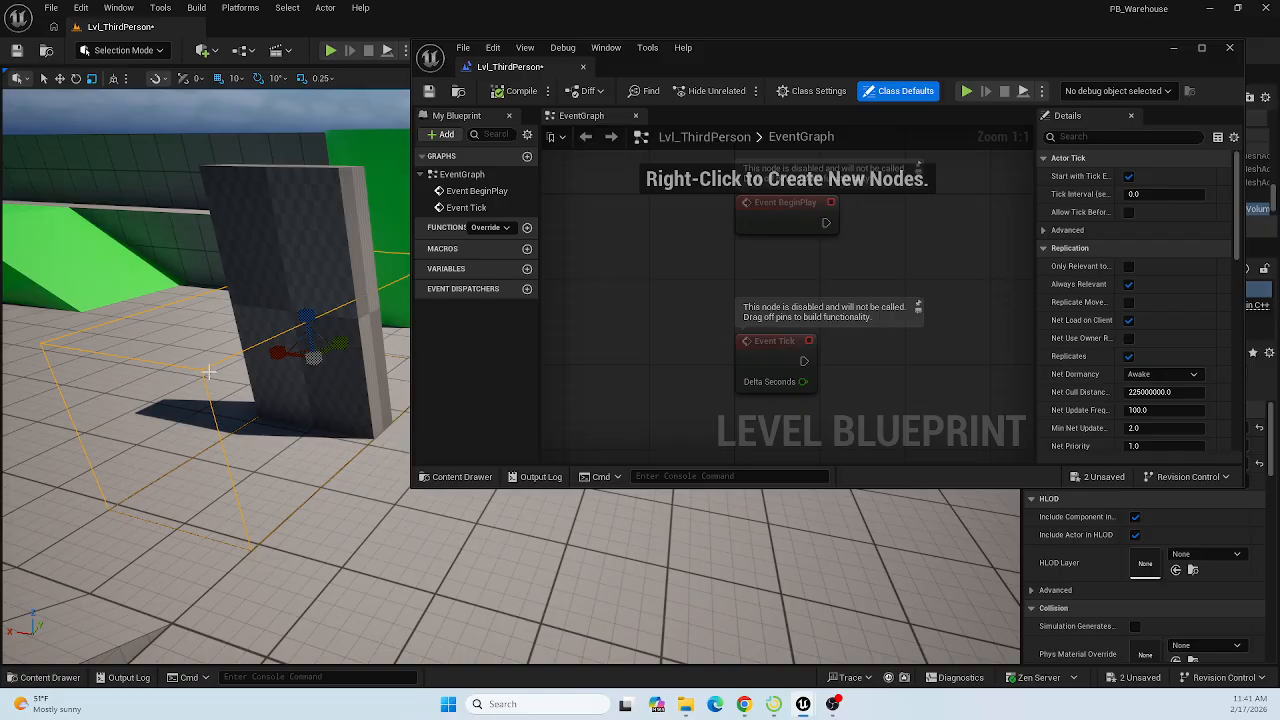
{"action": "left_click_drag", "start_coordinate": [735, 487], "coordinate": [737, 665]}
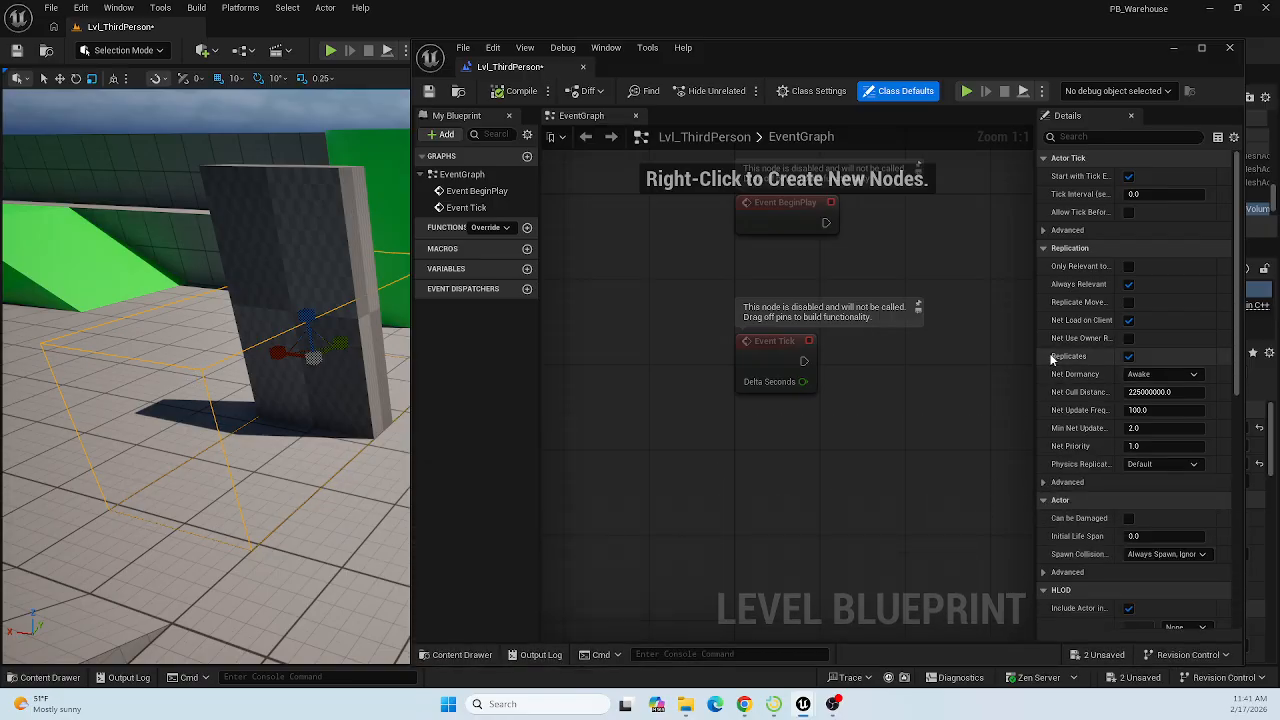
{"action": "mouse_move", "coordinate": [240, 525]}
{"action": "right_mouse_down"}
{"action": "mouse_move", "coordinate": [280, 541]}
{"action": "mouse_move", "coordinate": [252, 534]}
{"action": "right_mouse_up"}
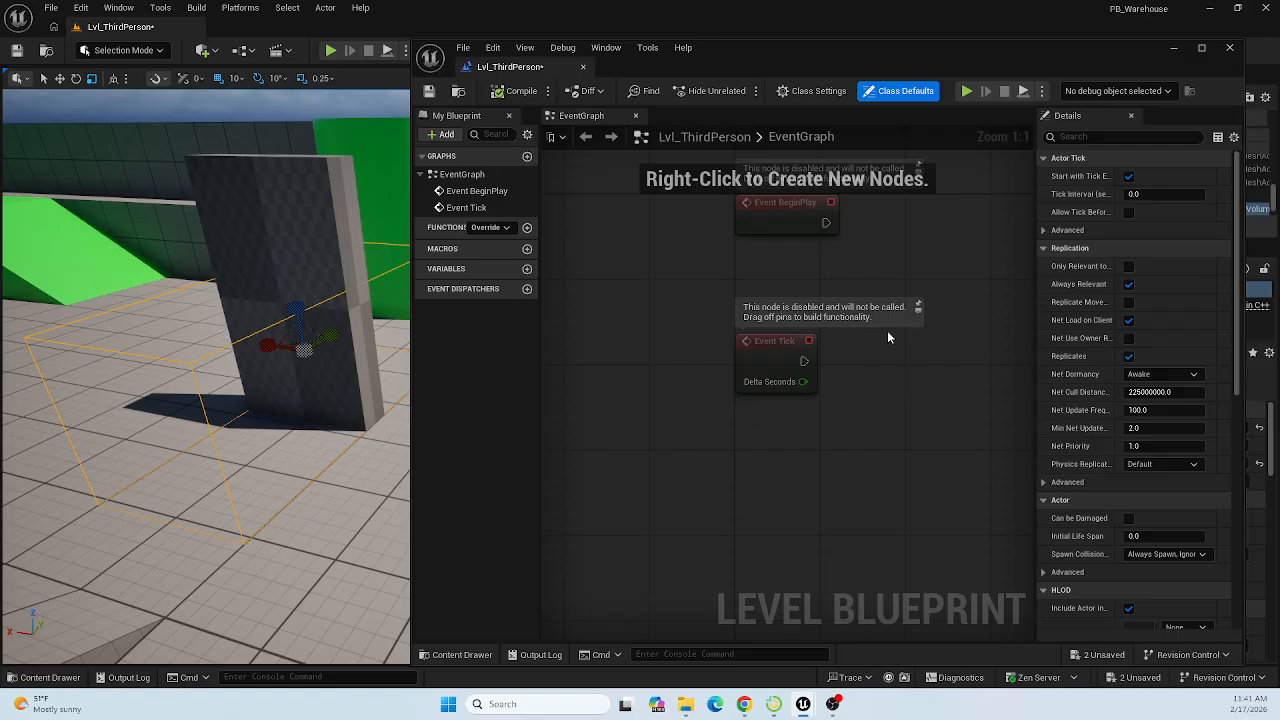
Add an On Actor Begin Overlap event for the DoorTrigger in empty space above Event BeginPlay in the event graph.
{"action": "right_click_drag", "start_coordinate": [887, 330], "coordinate": [819, 485]}
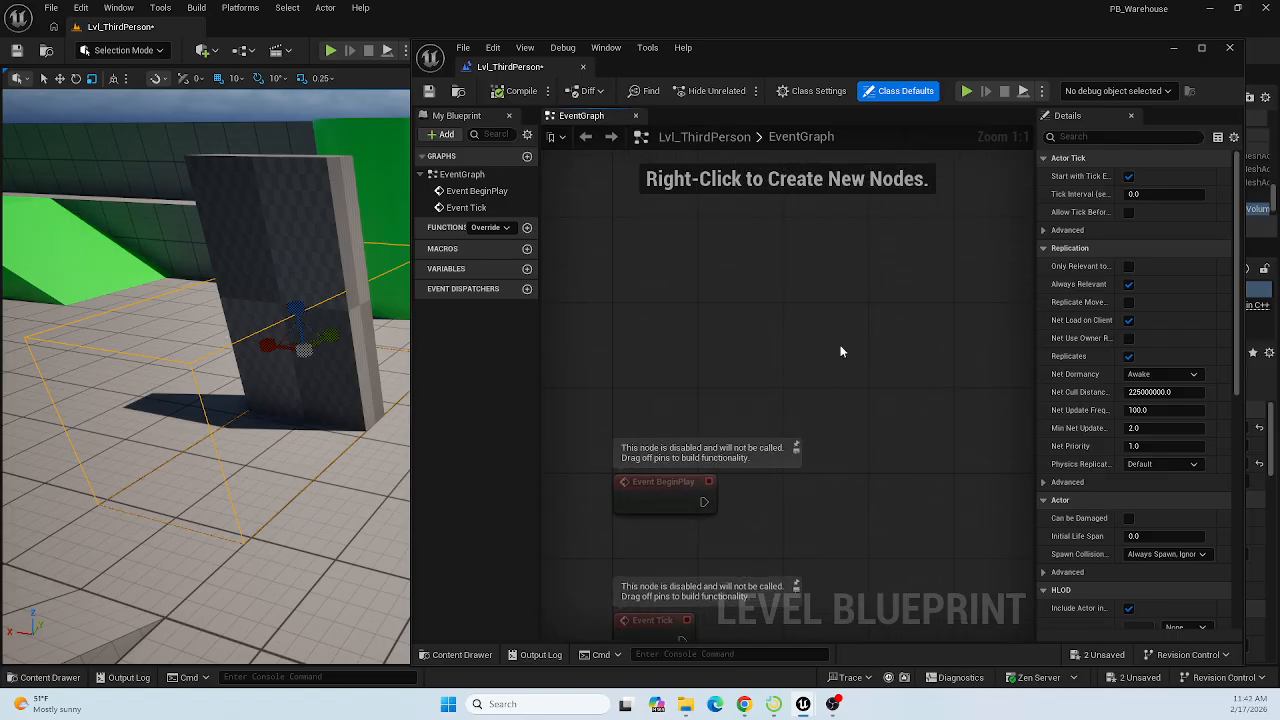
{"action": "right_click_drag", "start_coordinate": [774, 270], "coordinate": [767, 329]}
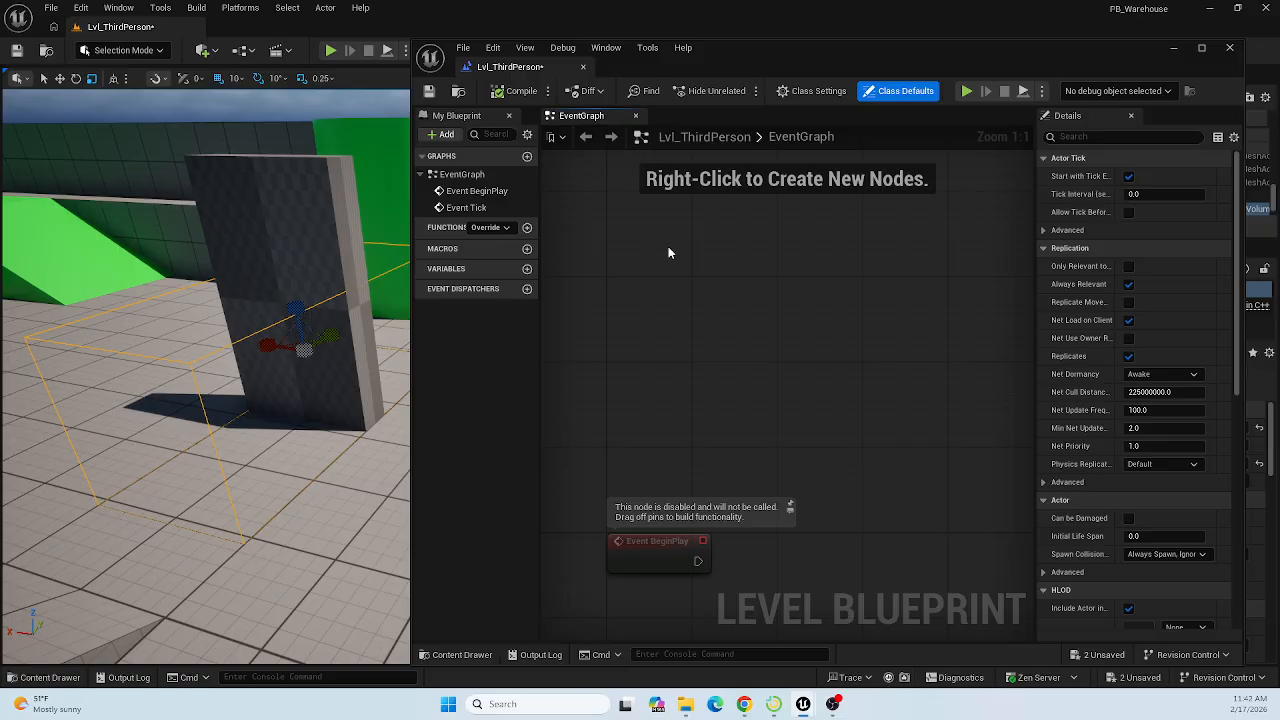
{"action": "right_click", "coordinate": [714, 260]}
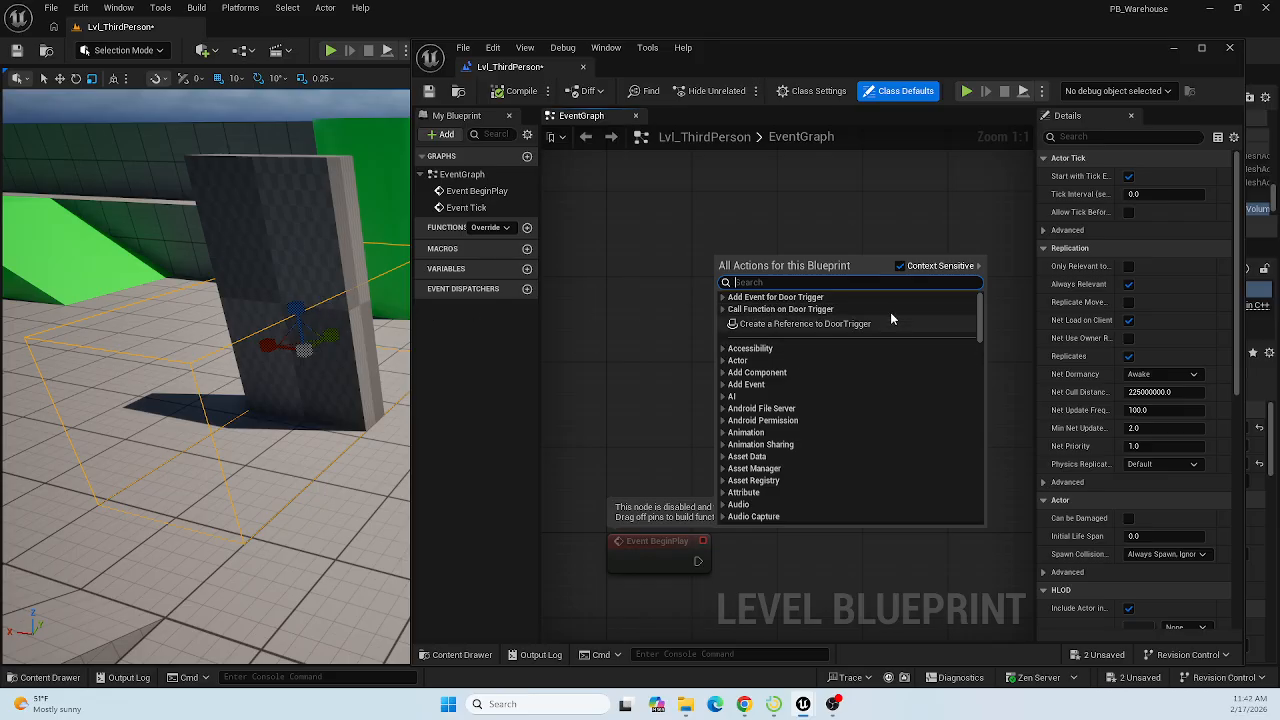
{"action": "left_click", "coordinate": [723, 298]}
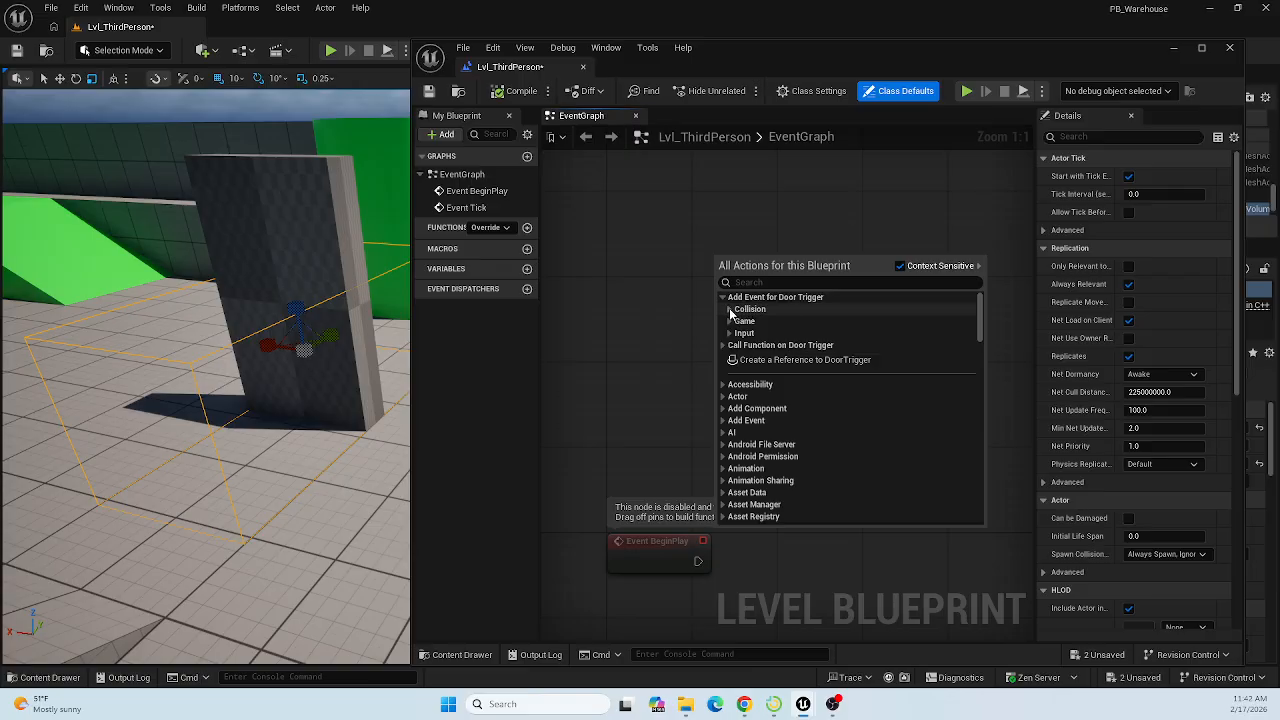
{"action": "left_click", "coordinate": [730, 310]}
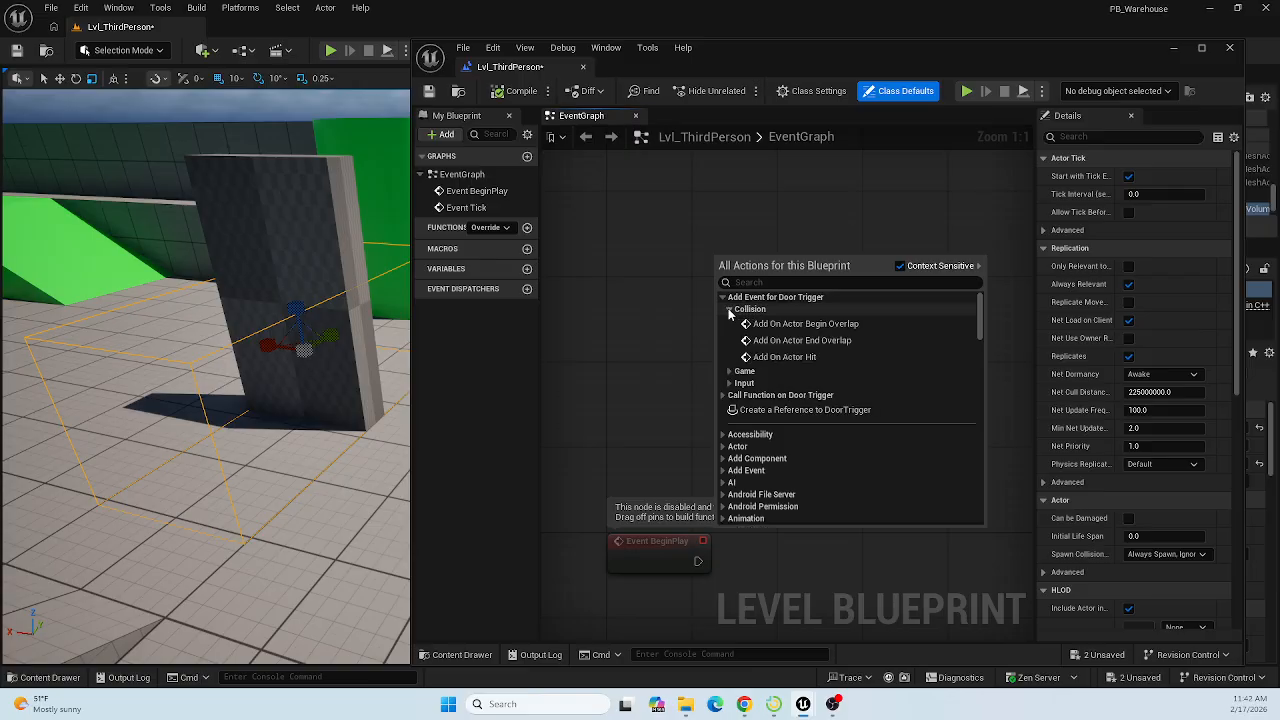
{"action": "left_click", "coordinate": [786, 325]}
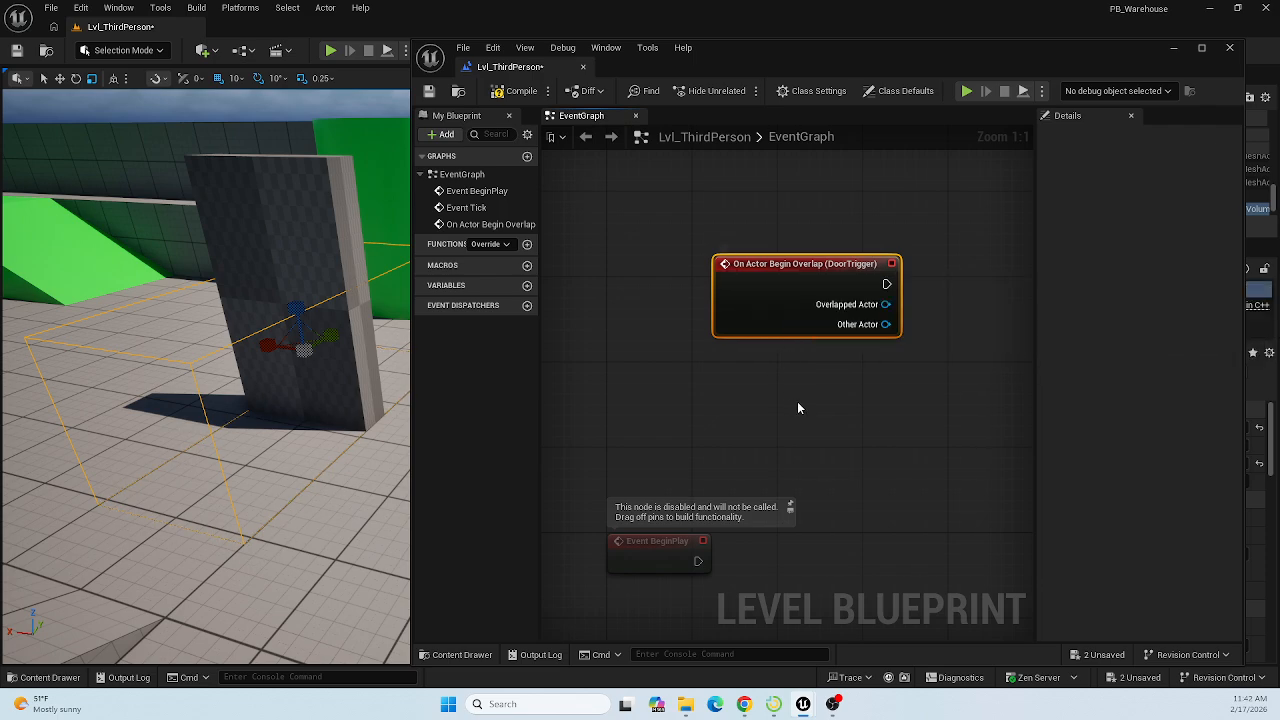
{"action": "right_click_drag", "start_coordinate": [797, 401], "coordinate": [689, 377]}
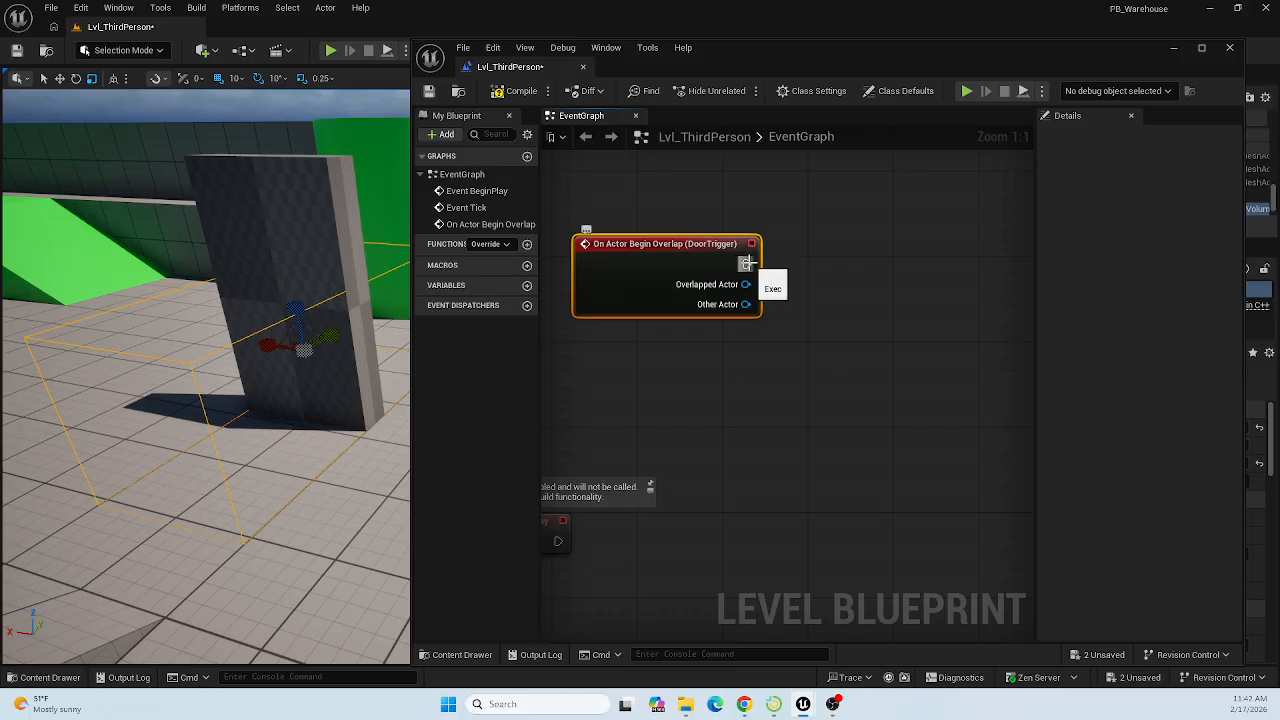
{"action": "mouse_move", "coordinate": [753, 357]}
{"action": "right_mouse_down"}
{"action": "mouse_move", "coordinate": [710, 359]}
{"action": "mouse_move", "coordinate": [733, 350]}
{"action": "right_mouse_up"}
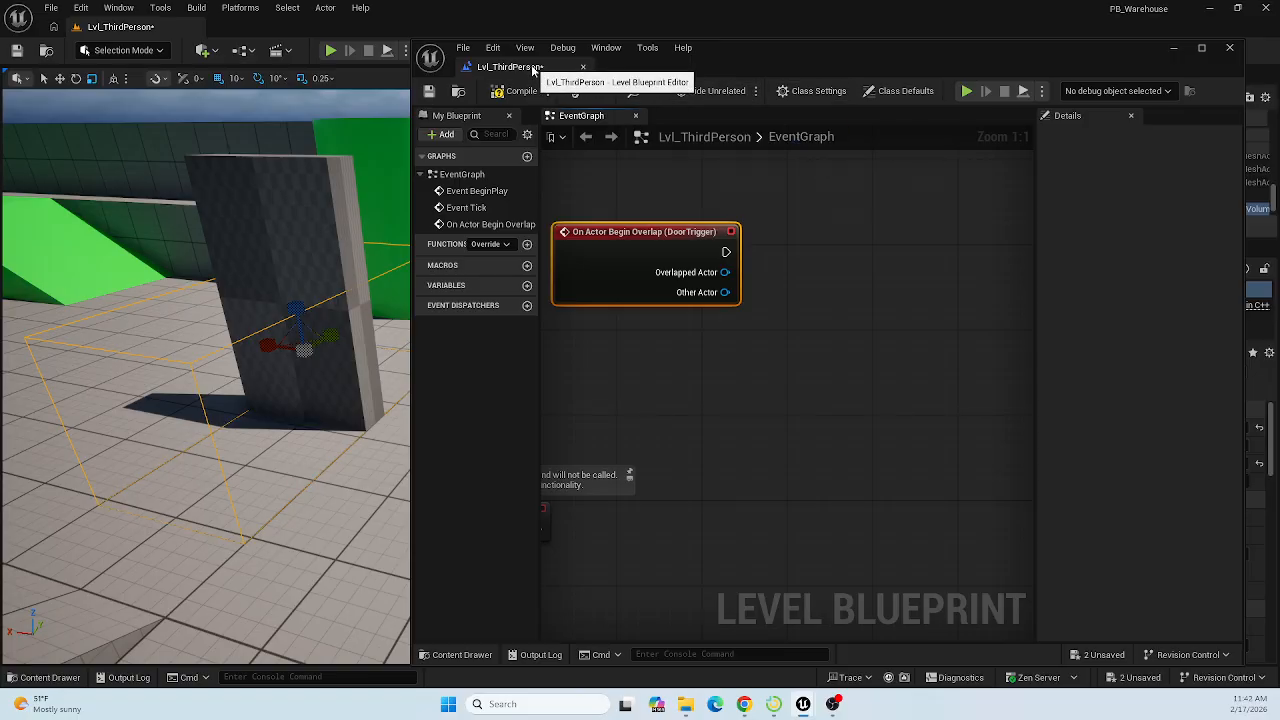
Dock the Level Blueprint editor in the main window and select the slab-shaped box brush in the level.
{"action": "left_click_drag", "start_coordinate": [533, 70], "coordinate": [532, 35]}
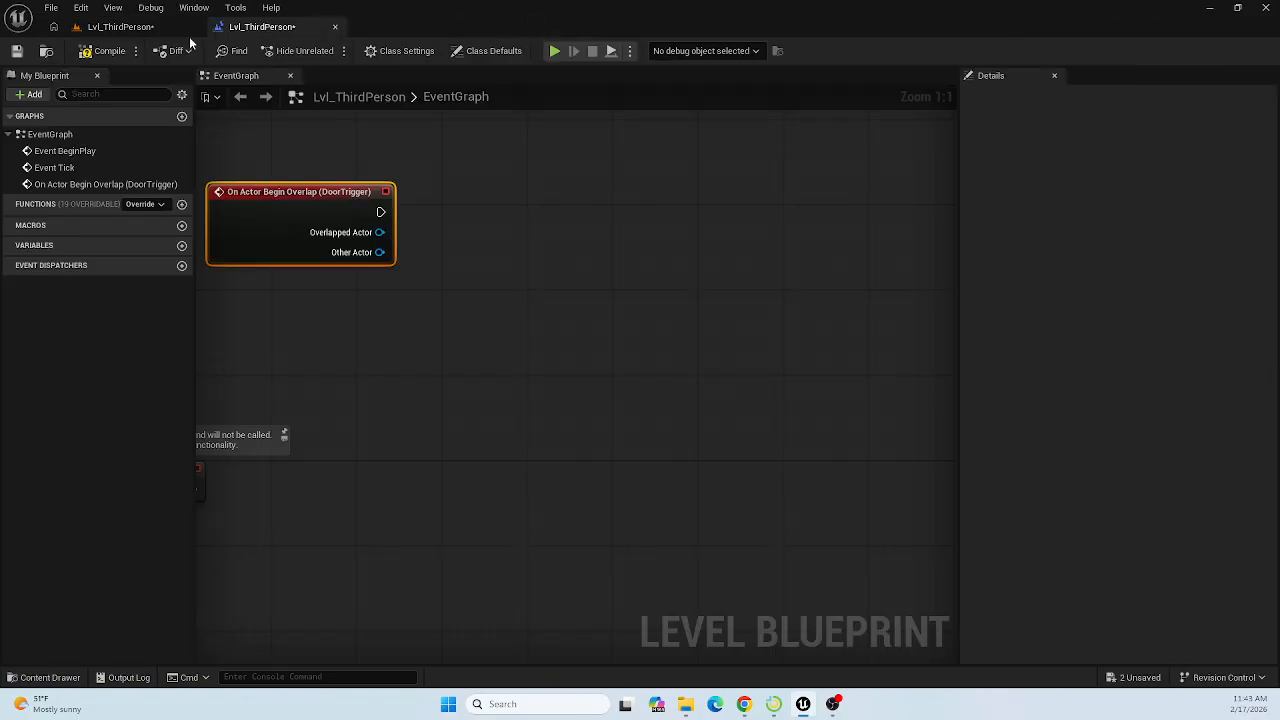
{"action": "left_click", "coordinate": [122, 27]}
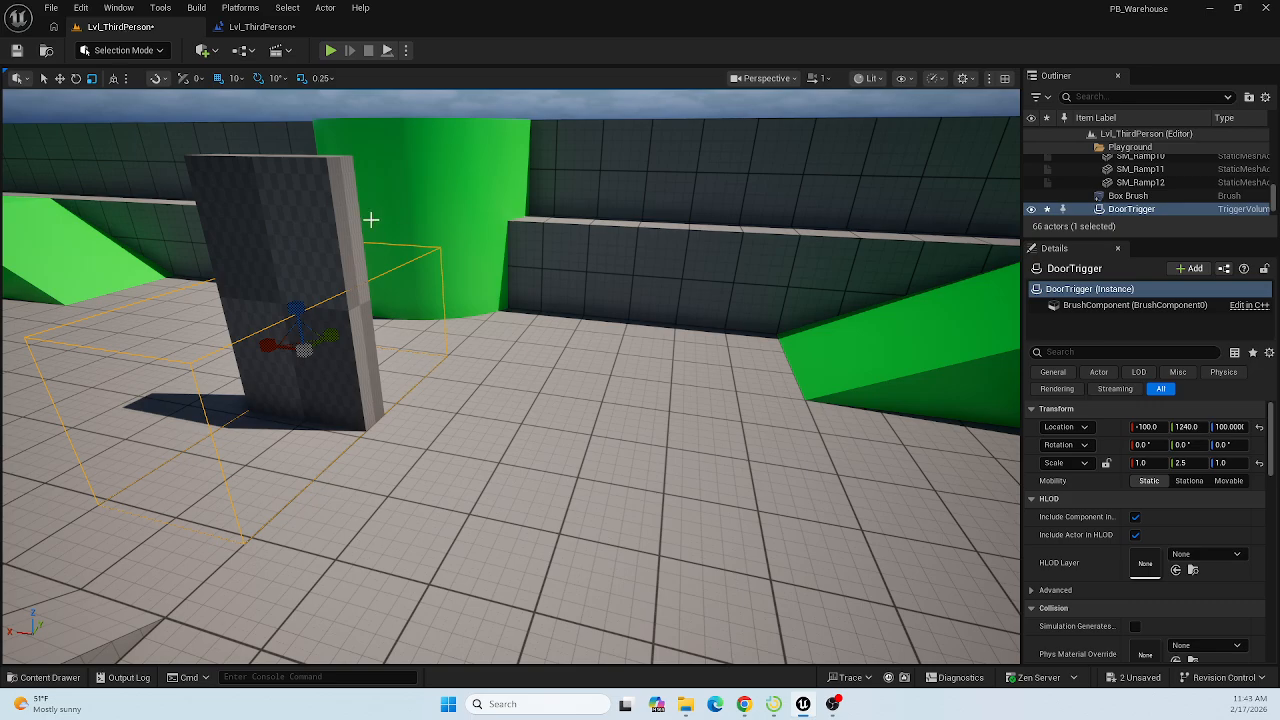
{"action": "left_click", "coordinate": [314, 194]}
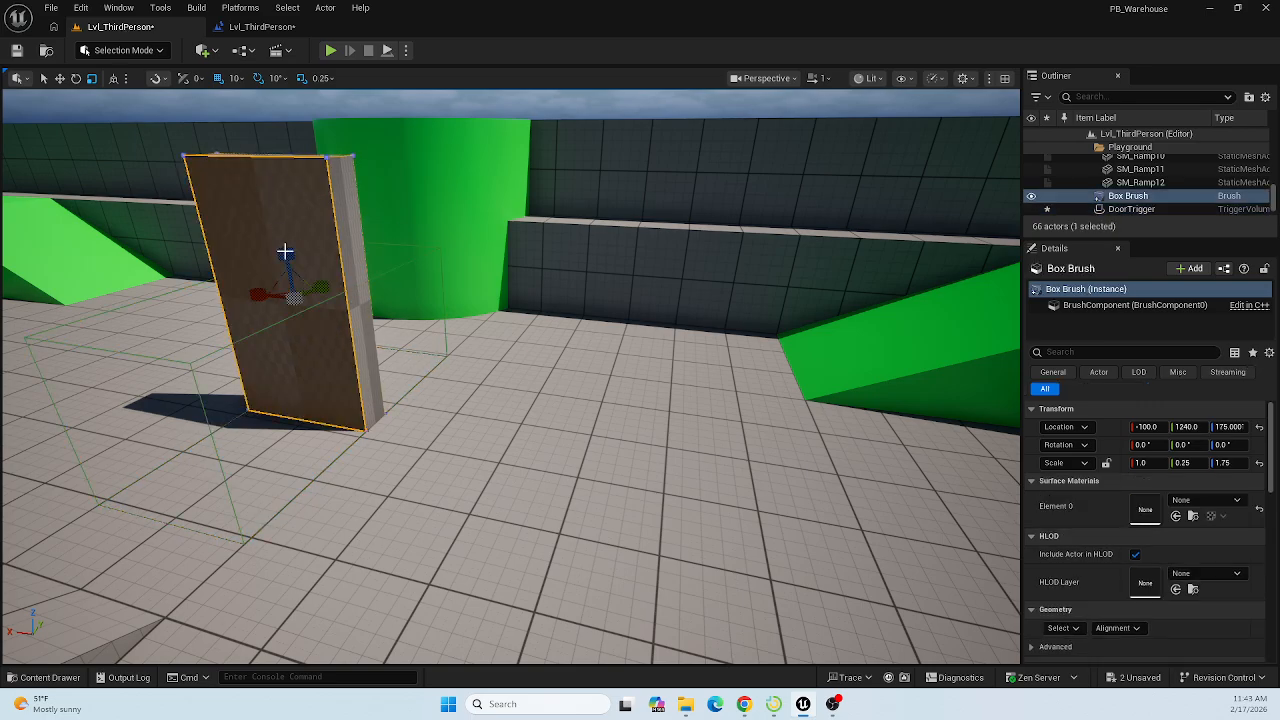
{"action": "mouse_move", "coordinate": [572, 347]}
{"action": "right_mouse_down"}
{"action": "mouse_move", "coordinate": [490, 332]}
{"action": "mouse_move", "coordinate": [580, 346]}
{"action": "mouse_move", "coordinate": [559, 342]}
{"action": "right_mouse_up"}
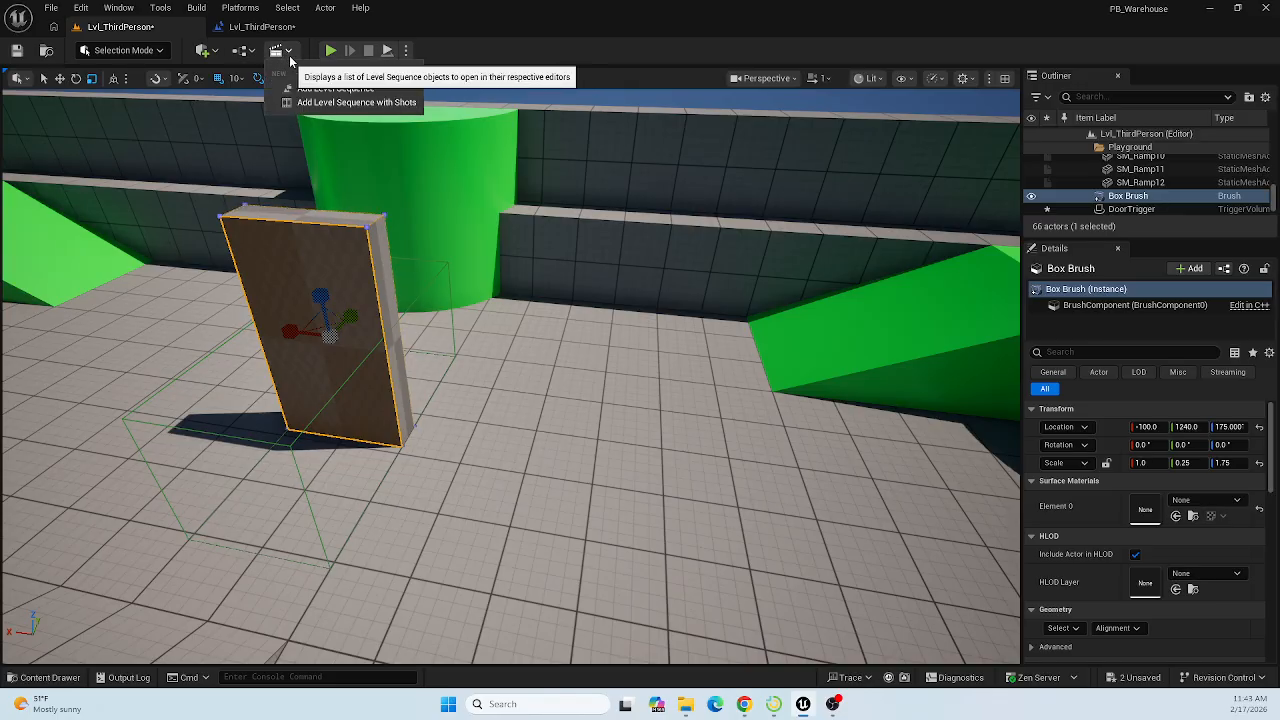
Add a level sequence to the level, saving it in the Content folder as Door_LevelSequence.
{"action": "left_click", "coordinate": [289, 52]}
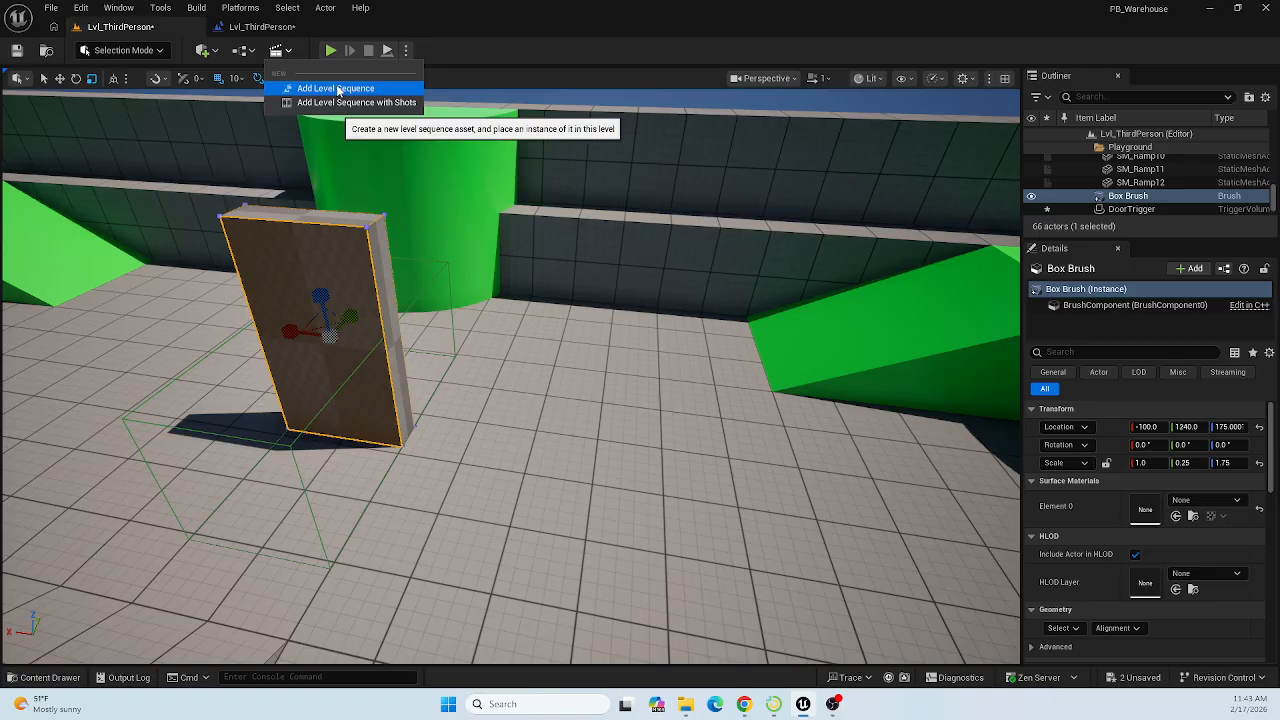
{"action": "left_click", "coordinate": [338, 89]}
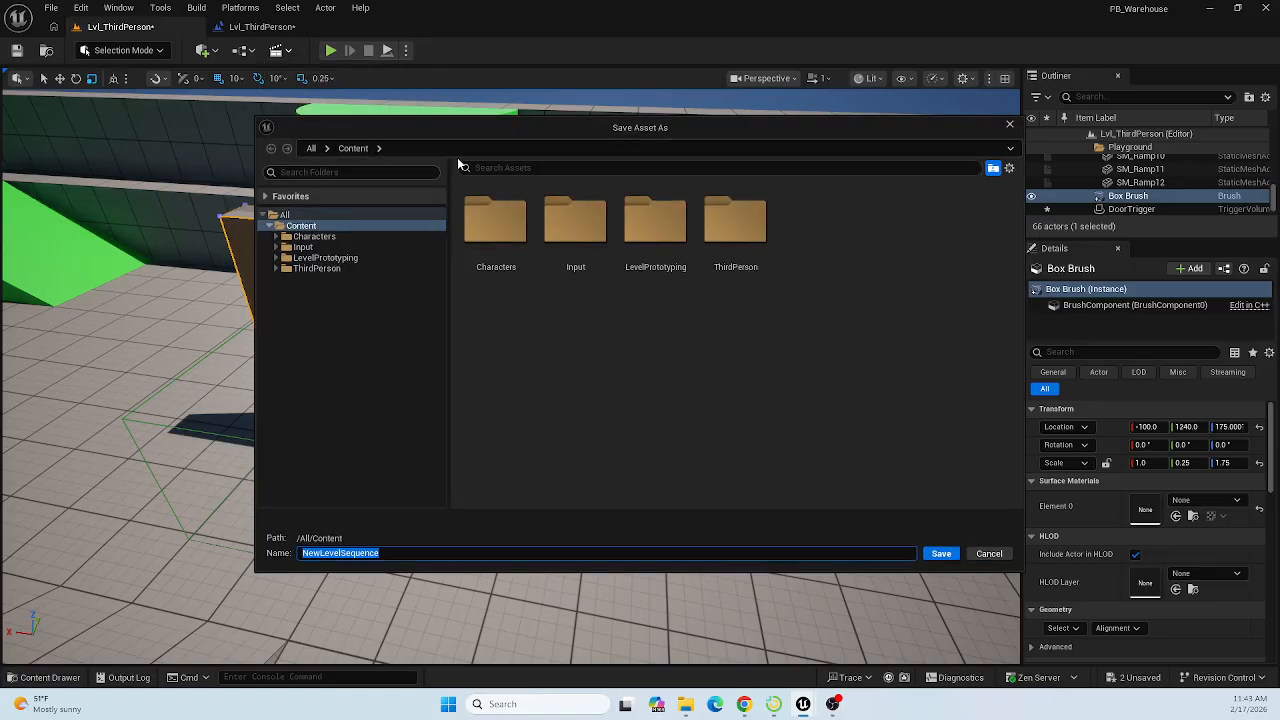
{"action": "left_click_drag", "start_coordinate": [496, 127], "coordinate": [721, 62]}
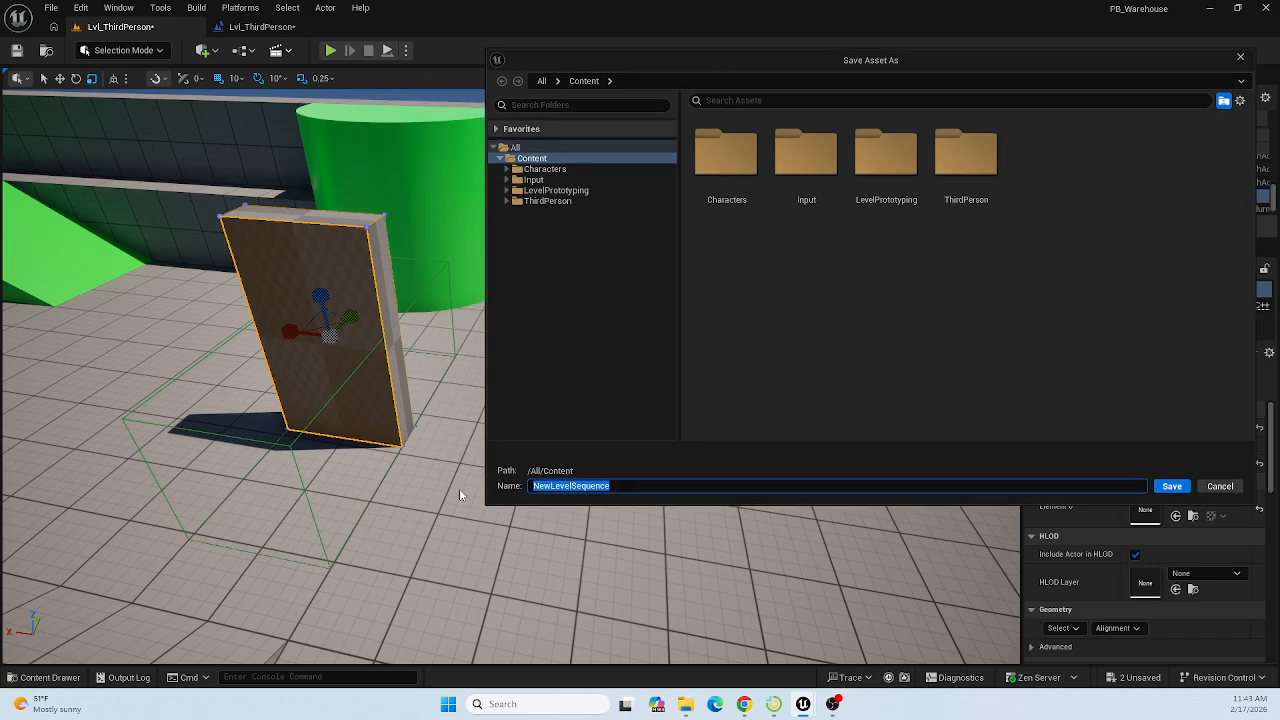
{"action": "left_click_drag", "start_coordinate": [550, 485], "coordinate": [517, 489]}
{"action": "type", "text": "Door"}
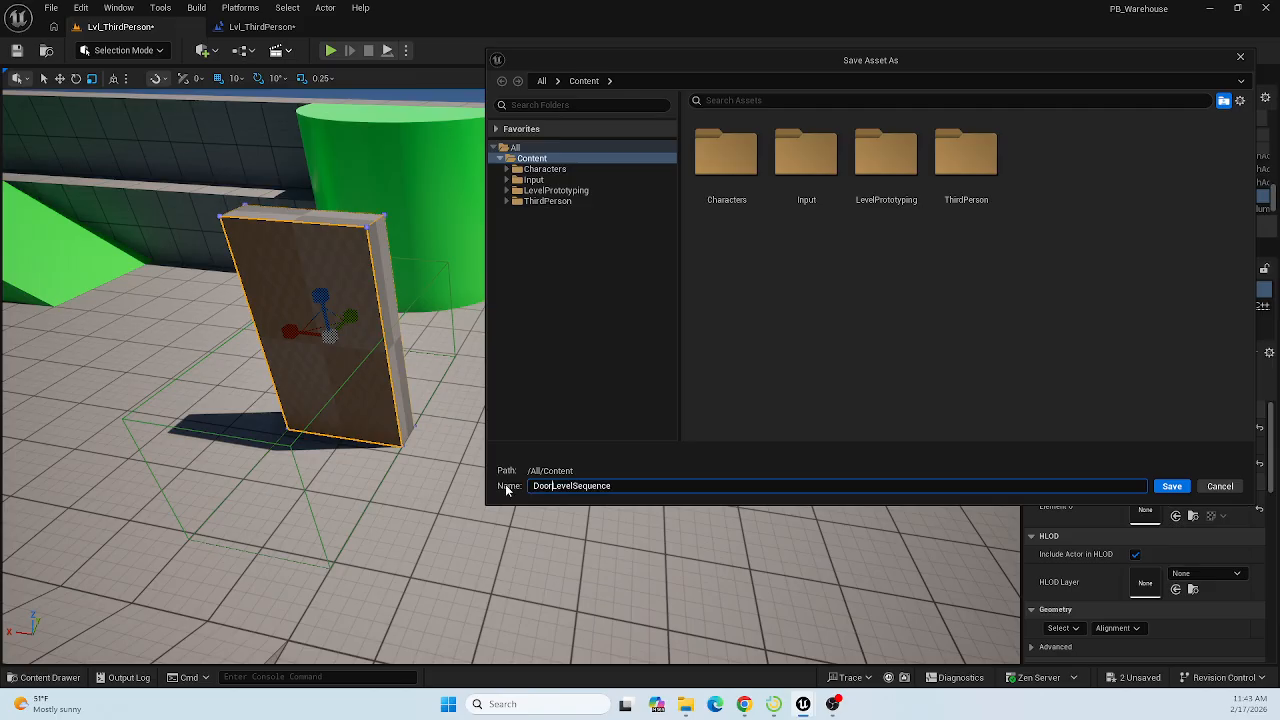
{"action": "type", "text": "_"}
{"action": "left_click", "coordinate": [1172, 486]}
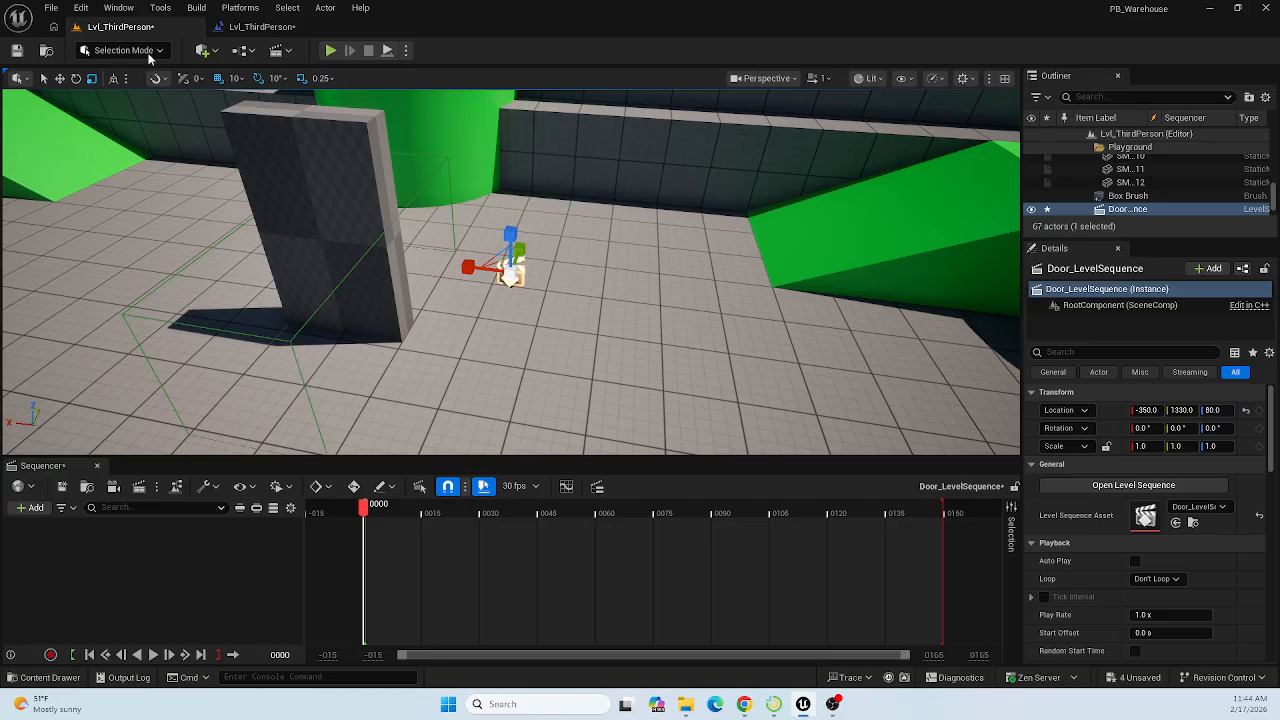
{"action": "left_click", "coordinate": [206, 55]}
{"action": "mouse_move", "coordinate": [270, 286]}
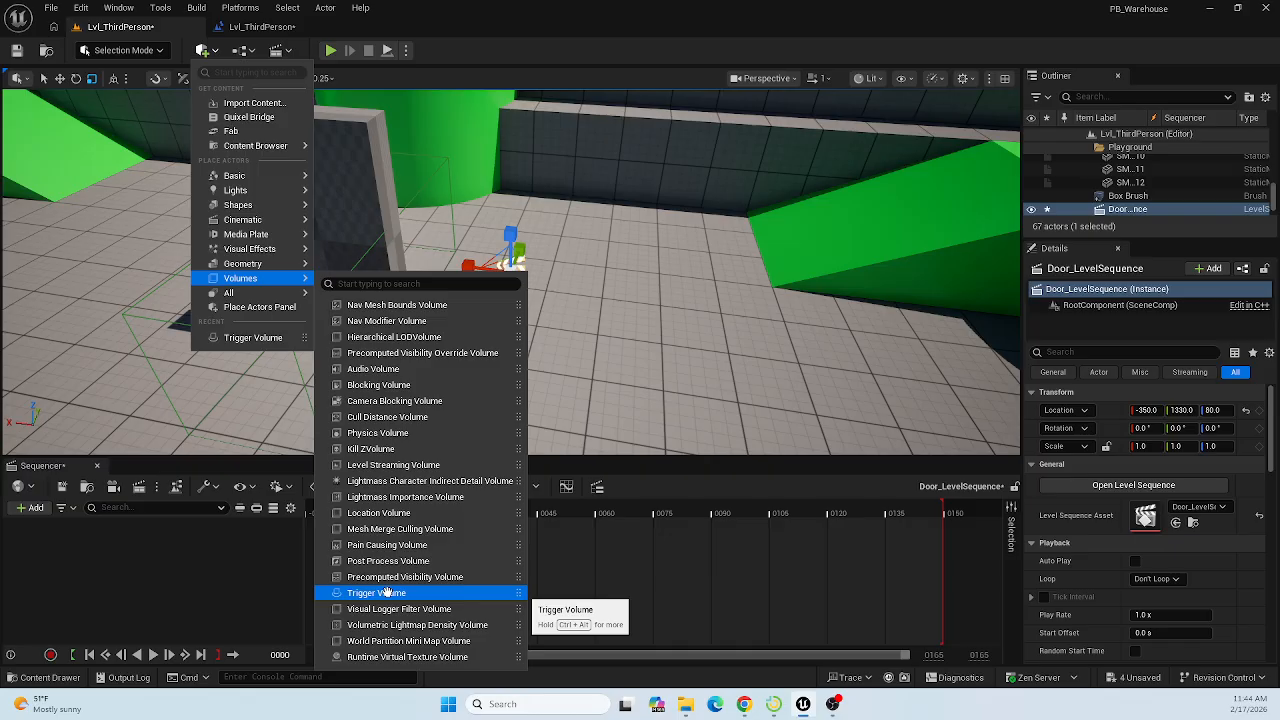
{"action": "left_click", "coordinate": [536, 37]}
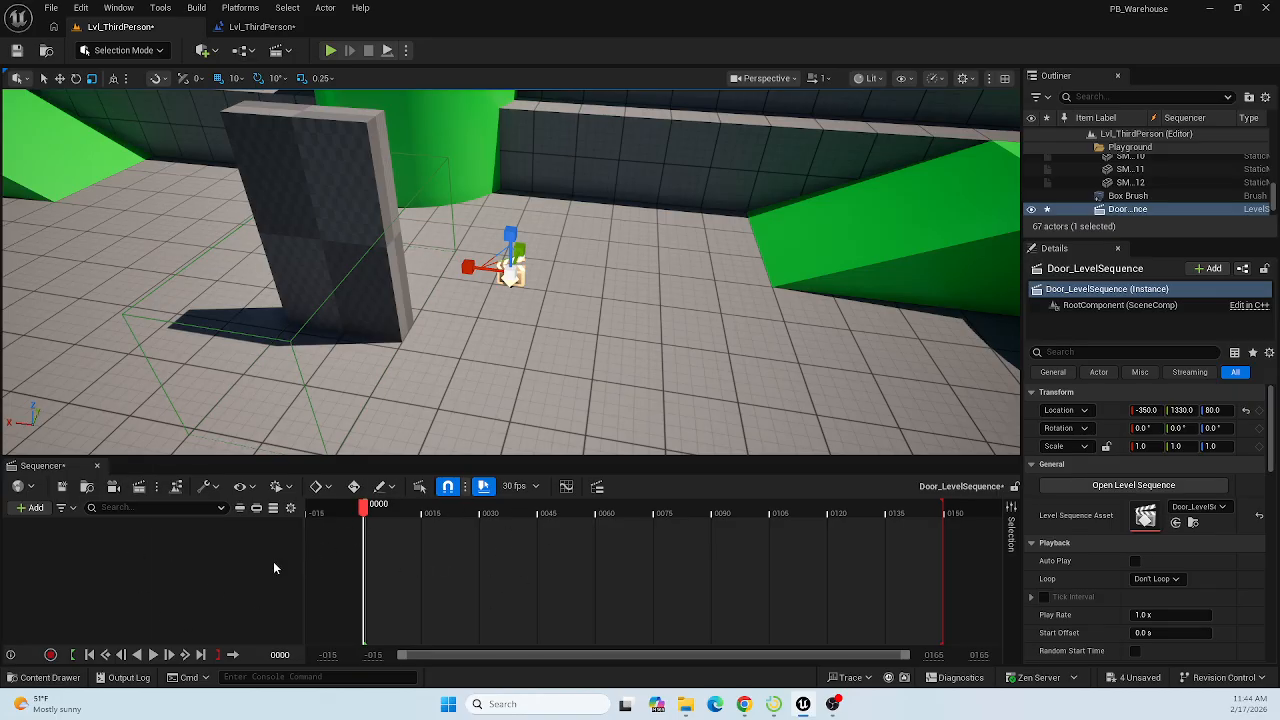
Select the slab-shaped box brush and choose 30 fps as the display rate of Door_LevelSequence.
{"action": "left_click", "coordinate": [335, 148]}
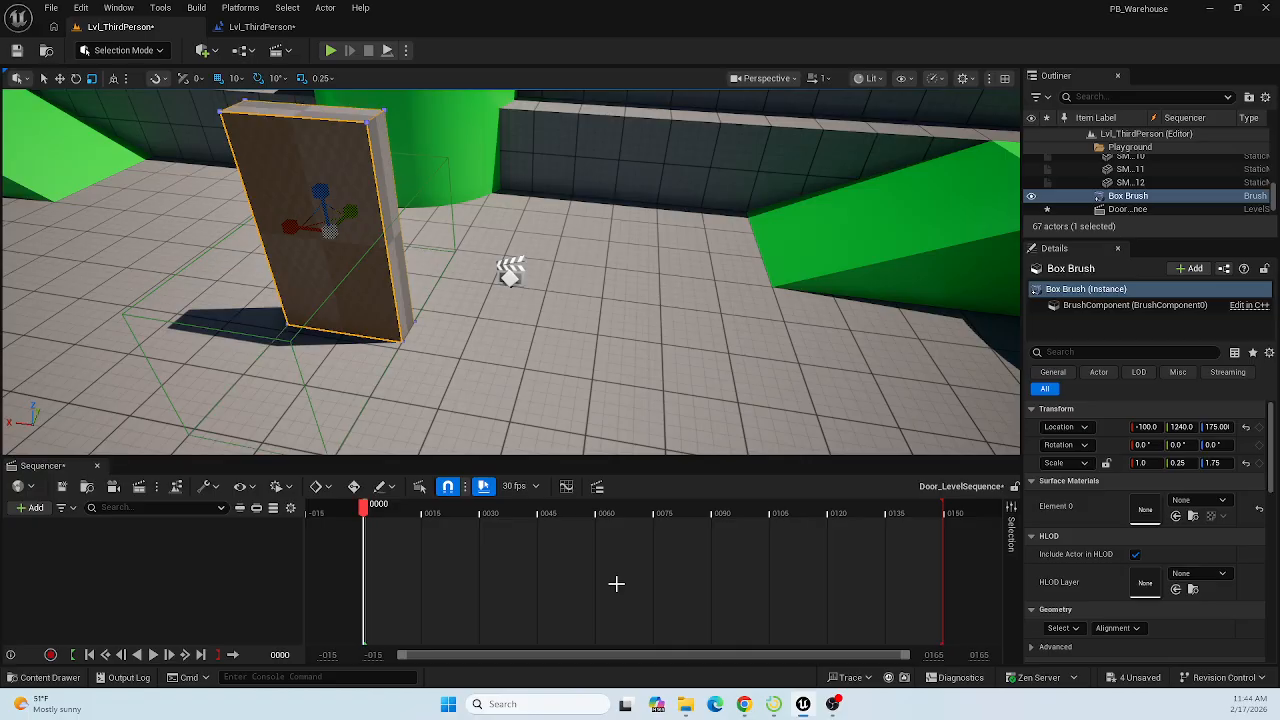
{"action": "left_click", "coordinate": [528, 487]}
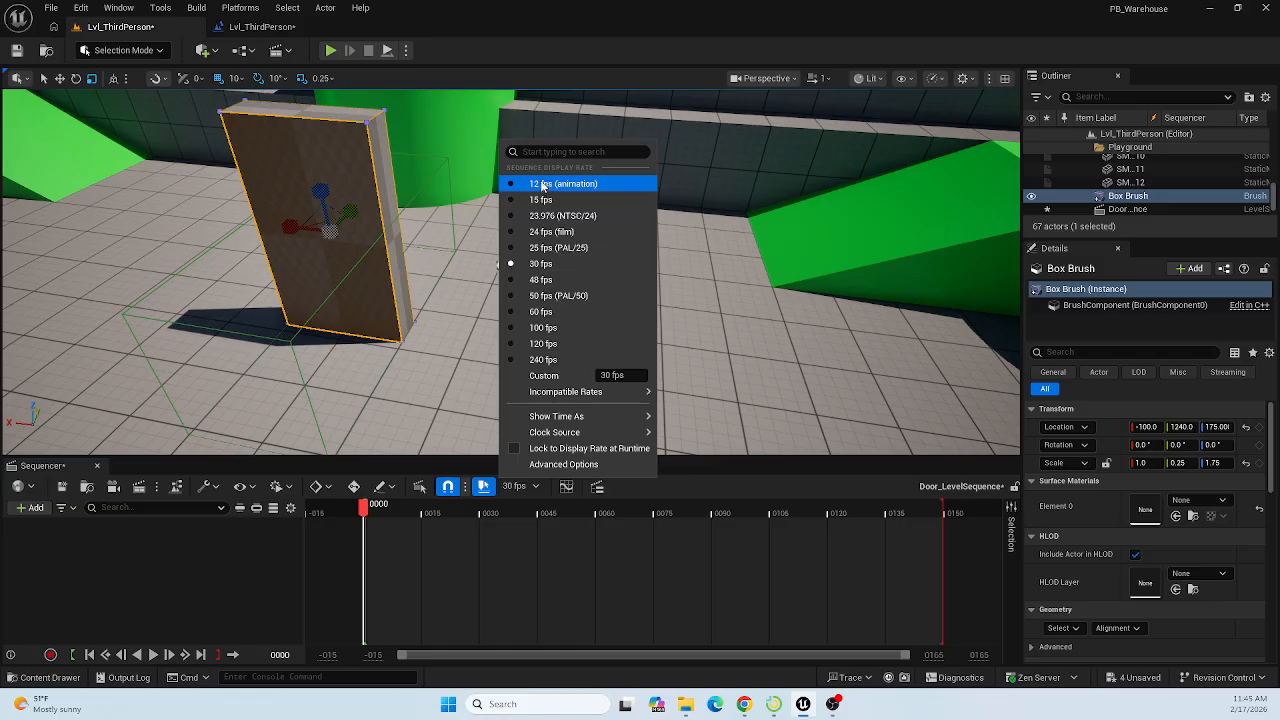
{"action": "mouse_move", "coordinate": [548, 394]}
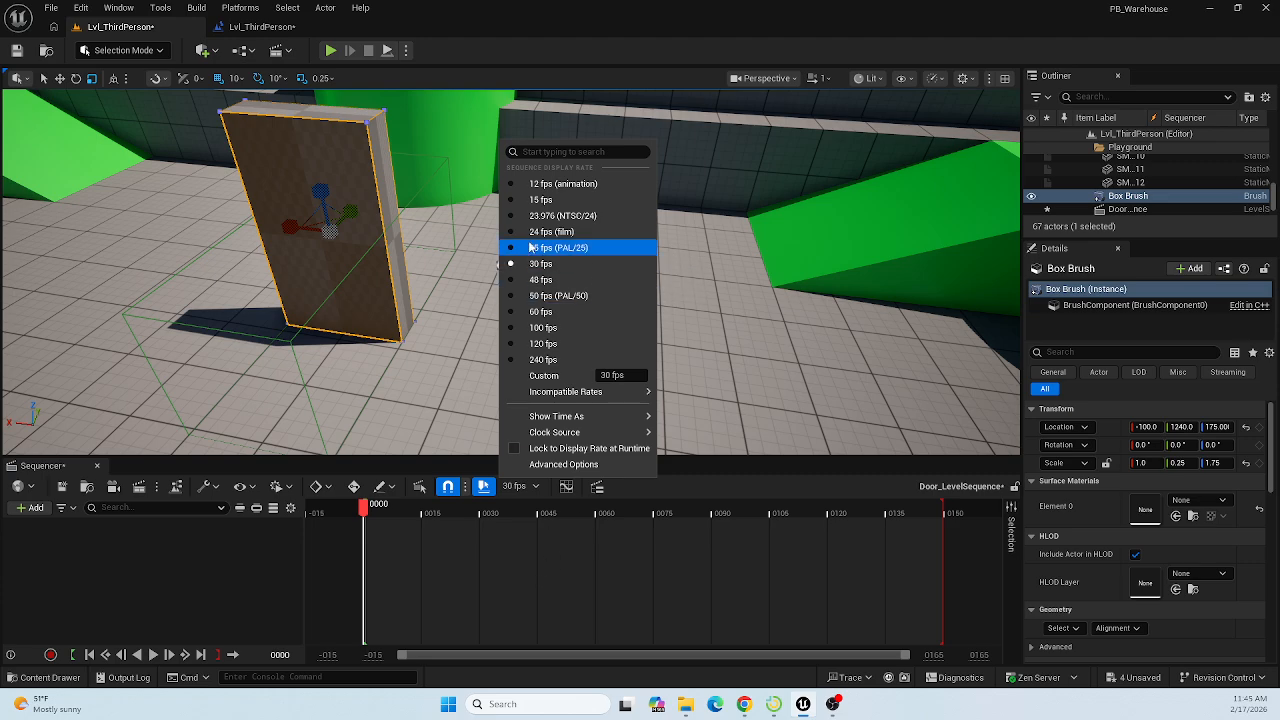
{"action": "left_click", "coordinate": [550, 265]}
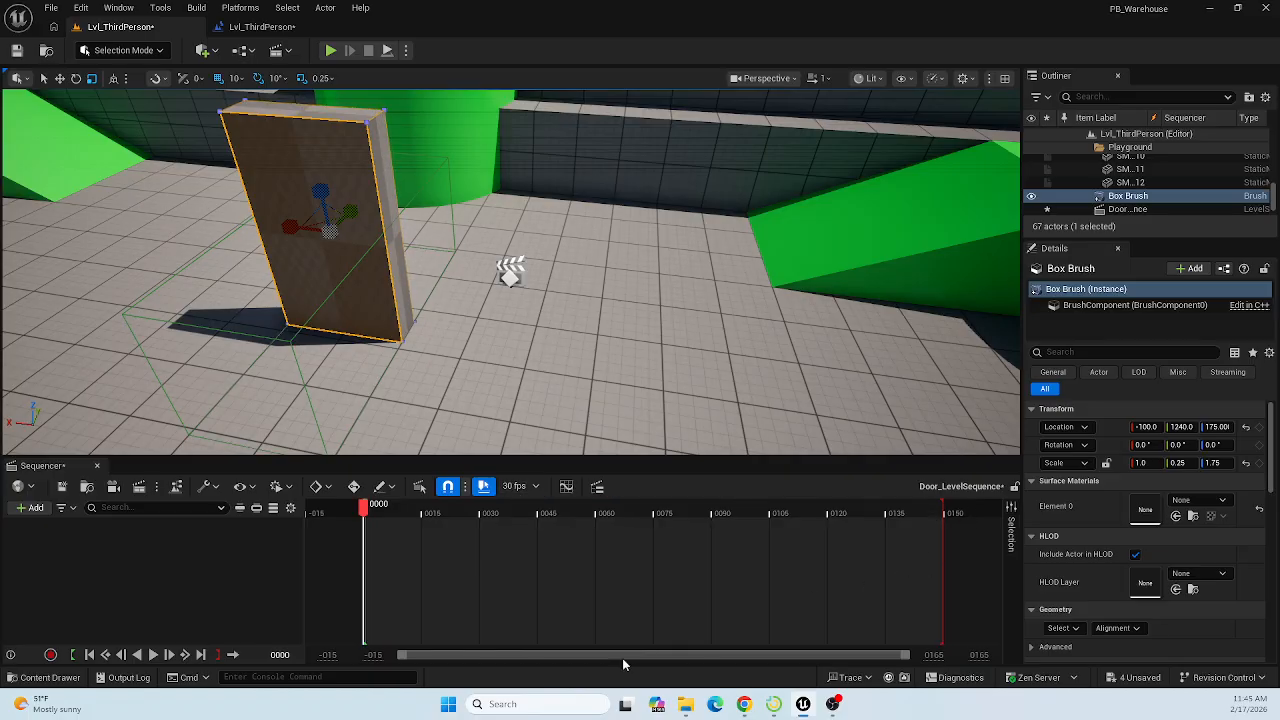
Open the Windows Calculator, divide 850 by 30 to work out the timing at 30 fps, and minimize the calculator.
{"action": "left_click", "coordinate": [535, 707]}
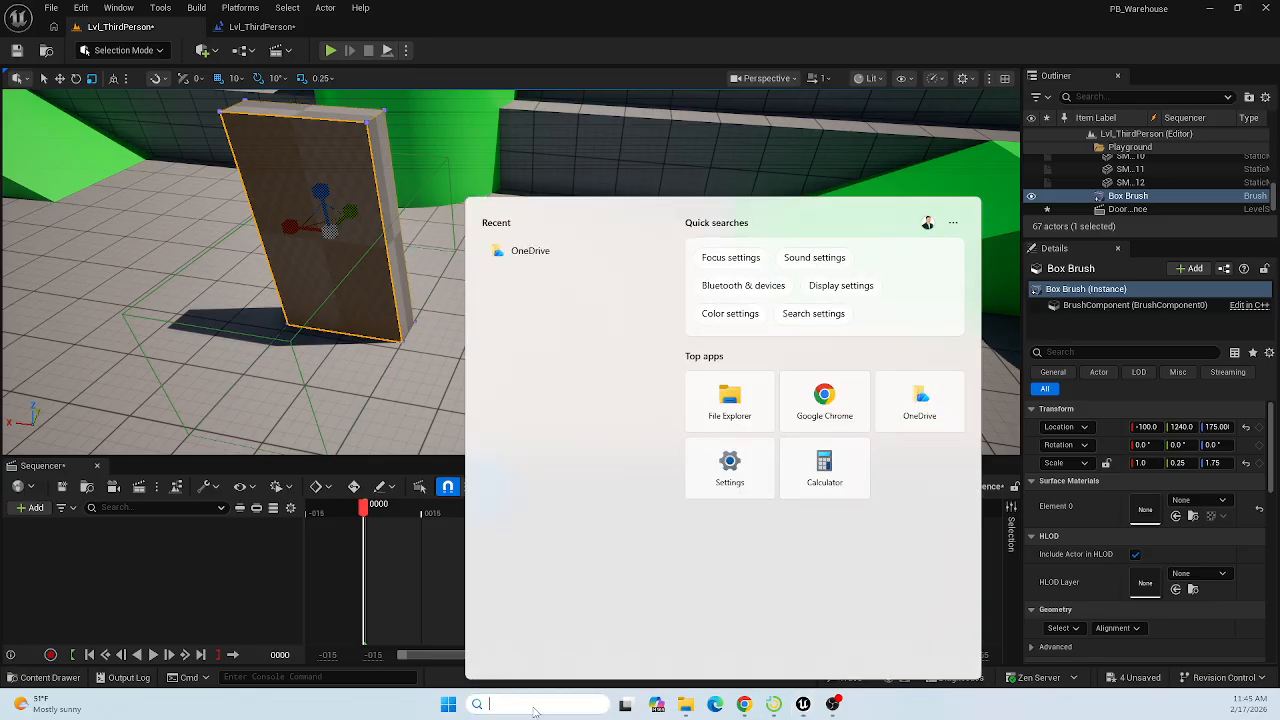
{"action": "type", "text": "calculator"}
{"action": "key", "text": "Return"}
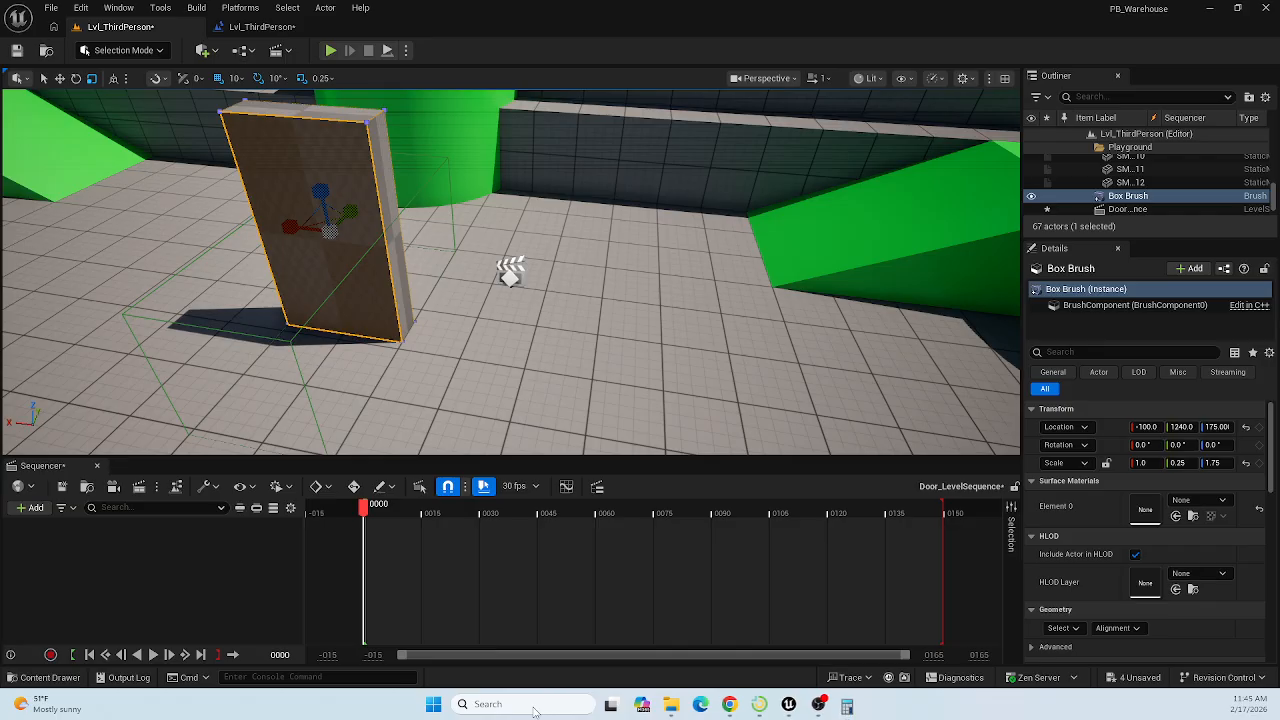
{"action": "left_click_drag", "start_coordinate": [82, 181], "coordinate": [846, 92]}
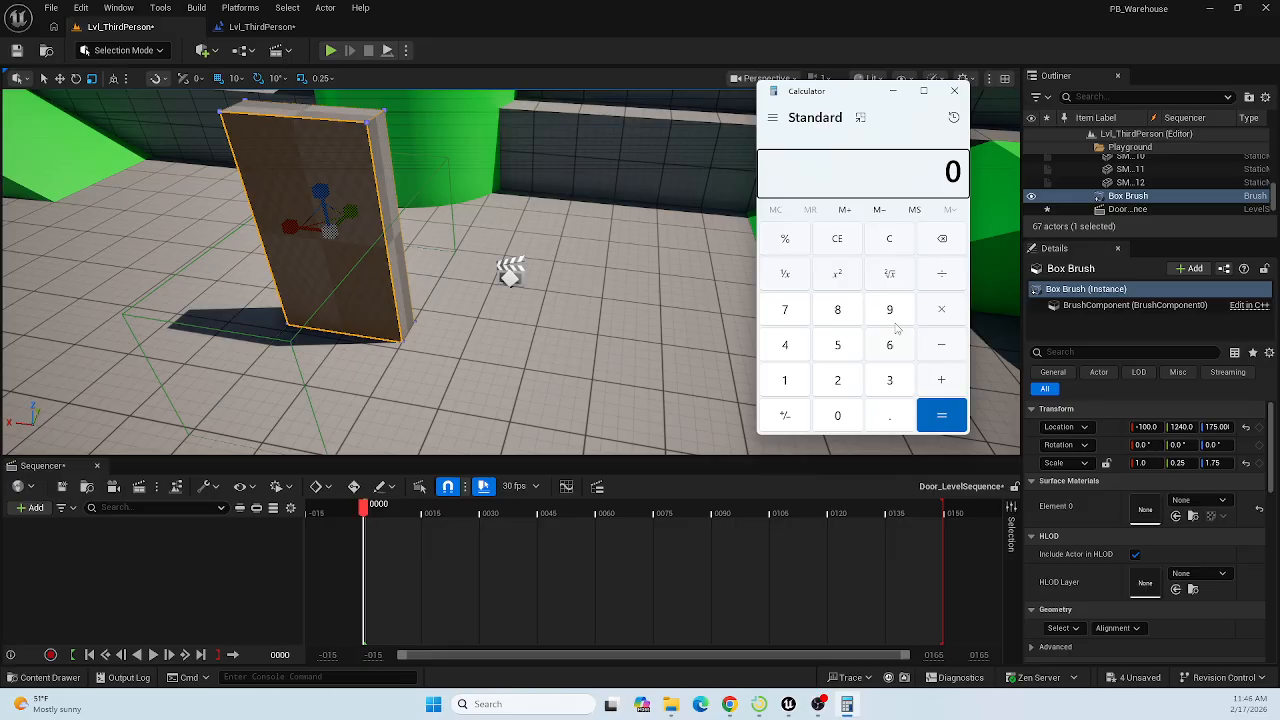
{"action": "left_click", "coordinate": [890, 241]}
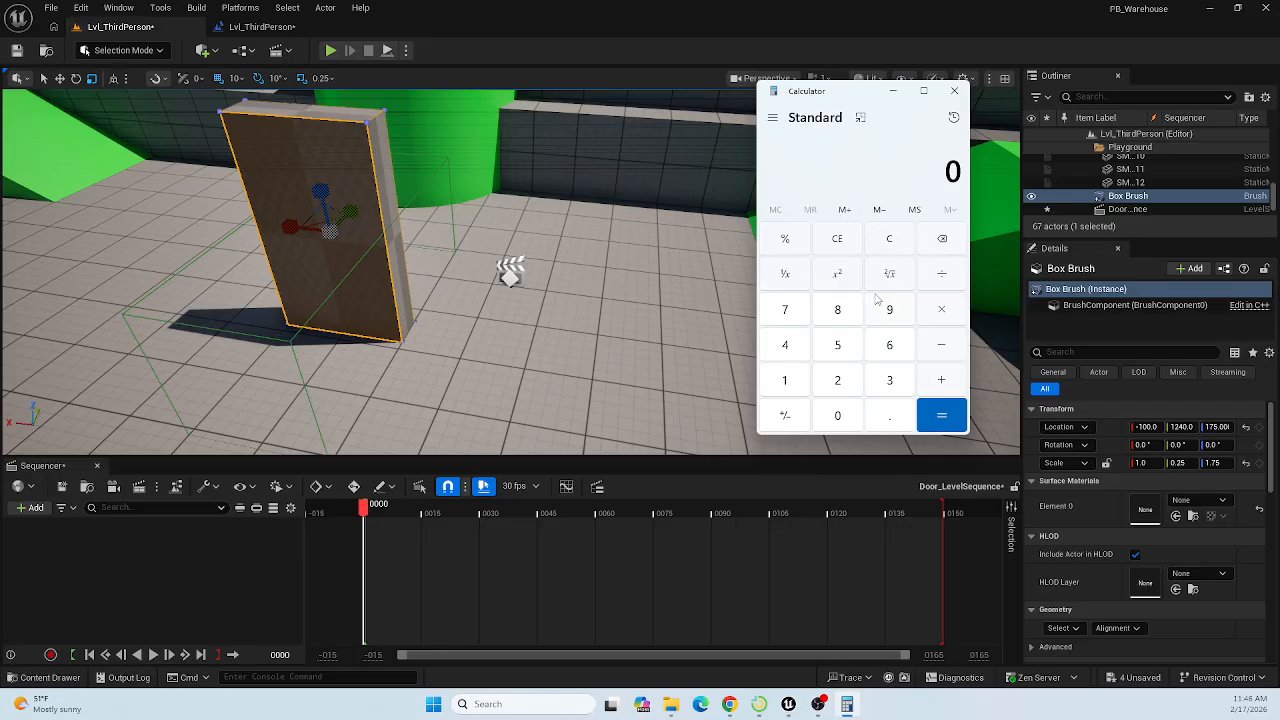
{"action": "type", "text": "850"}
{"action": "key", "text": "slash"}
{"action": "type", "text": "30"}
{"action": "key", "text": "Return"}
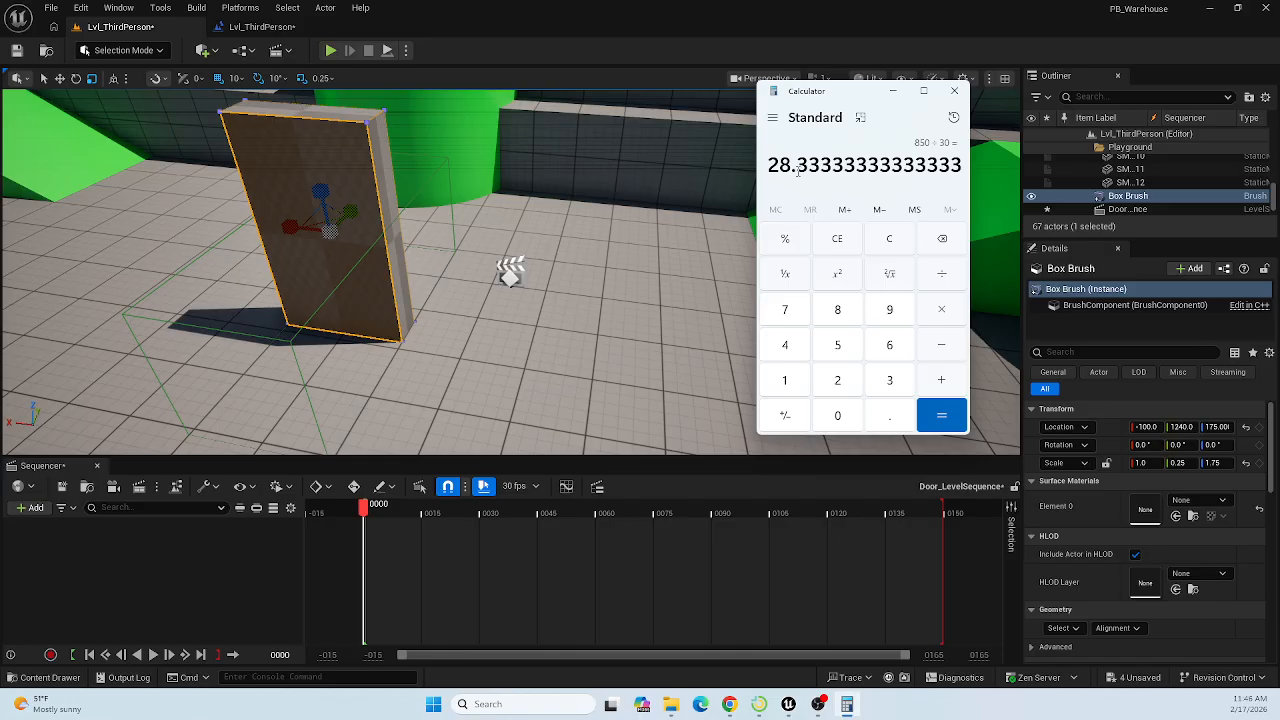
{"action": "left_click_drag", "start_coordinate": [797, 168], "coordinate": [930, 152]}
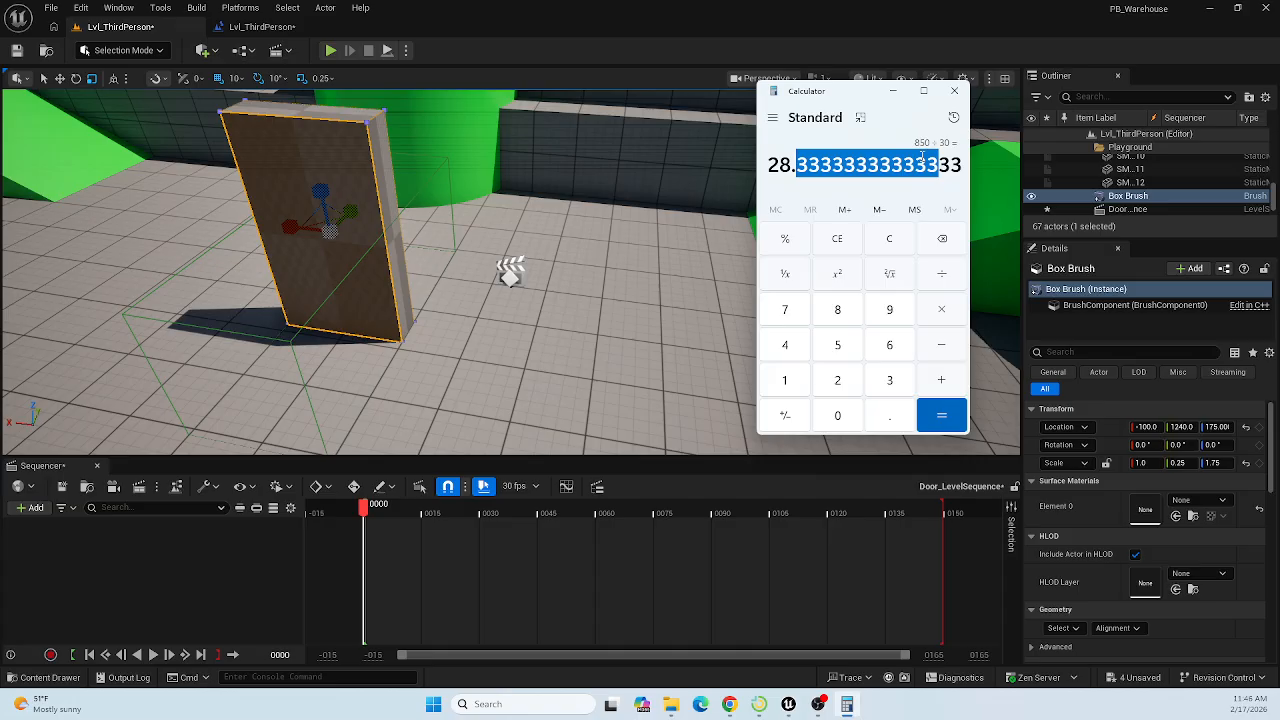
{"action": "left_click", "coordinate": [895, 94]}
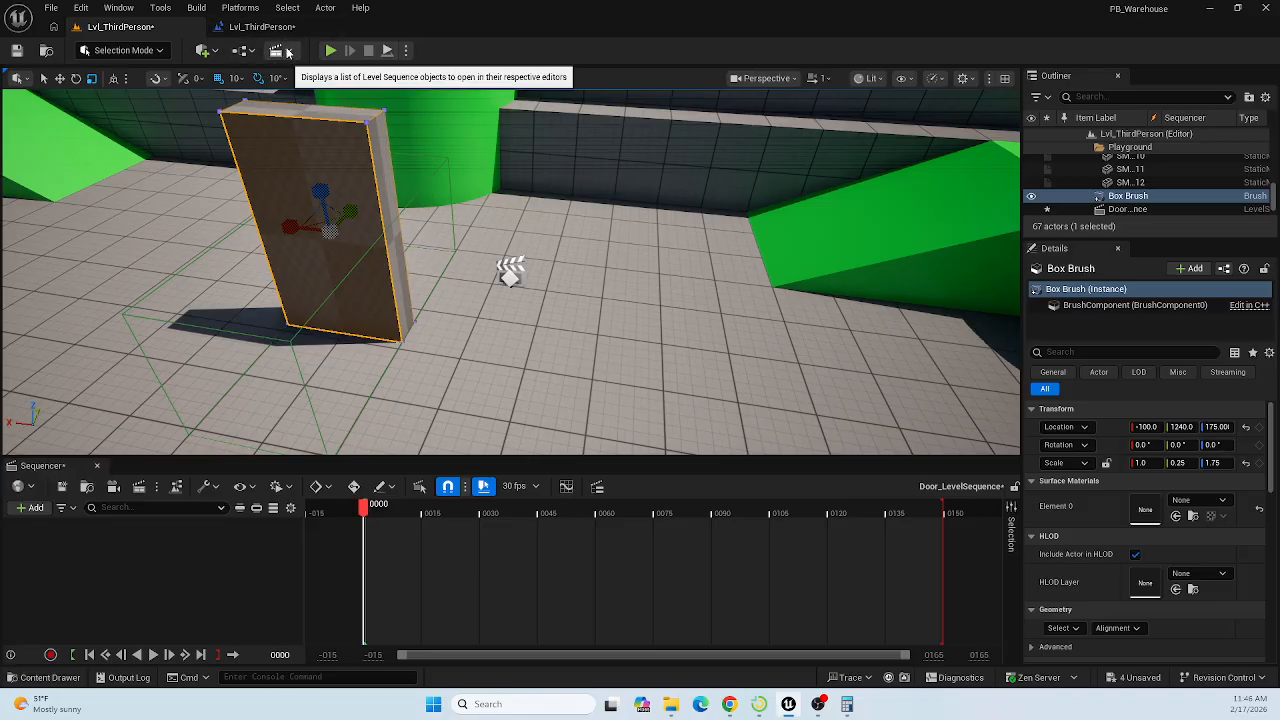
Add the selected box brush to Door_LevelSequence as an actor track.
{"action": "left_click", "coordinate": [278, 50]}
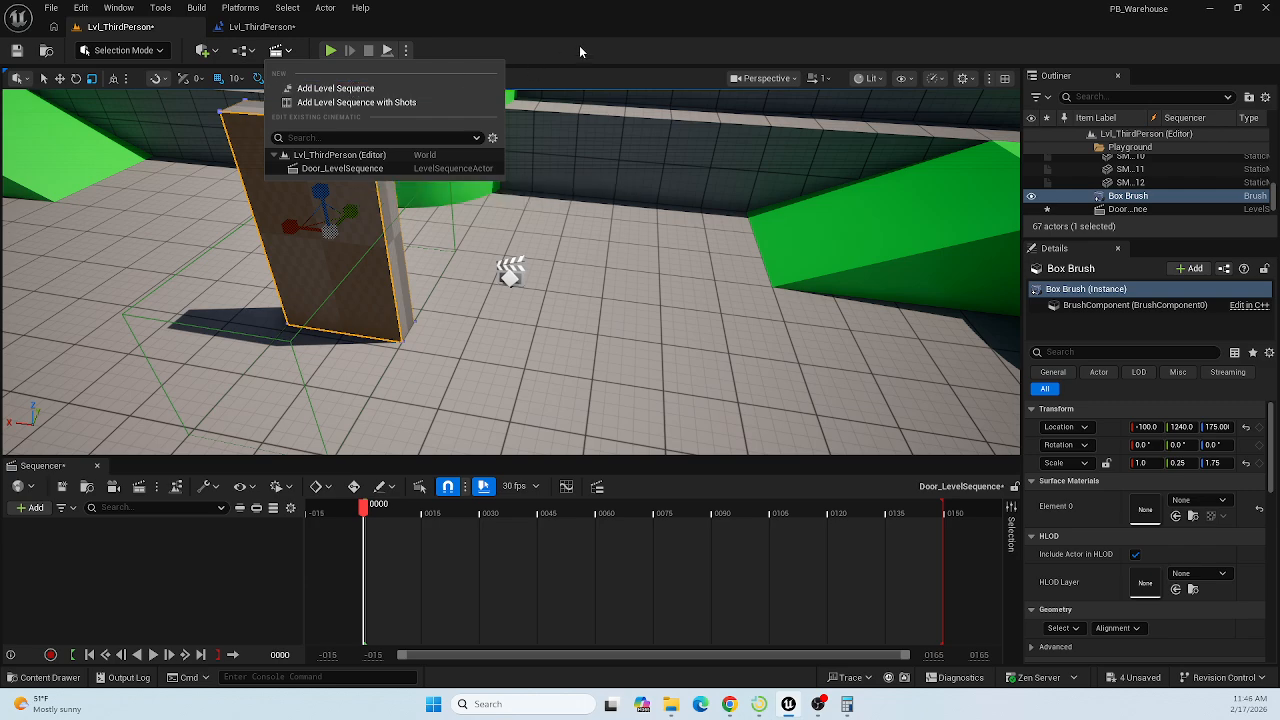
{"action": "left_click", "coordinate": [538, 40]}
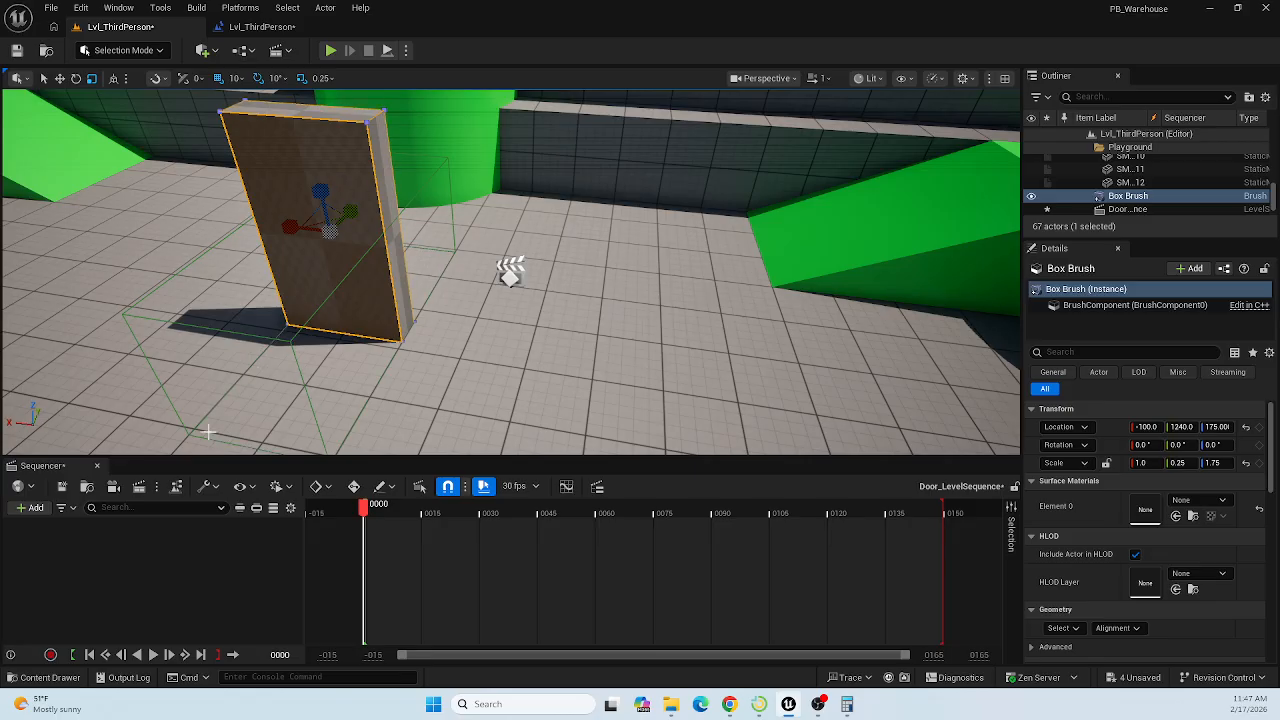
{"action": "left_click", "coordinate": [32, 508]}
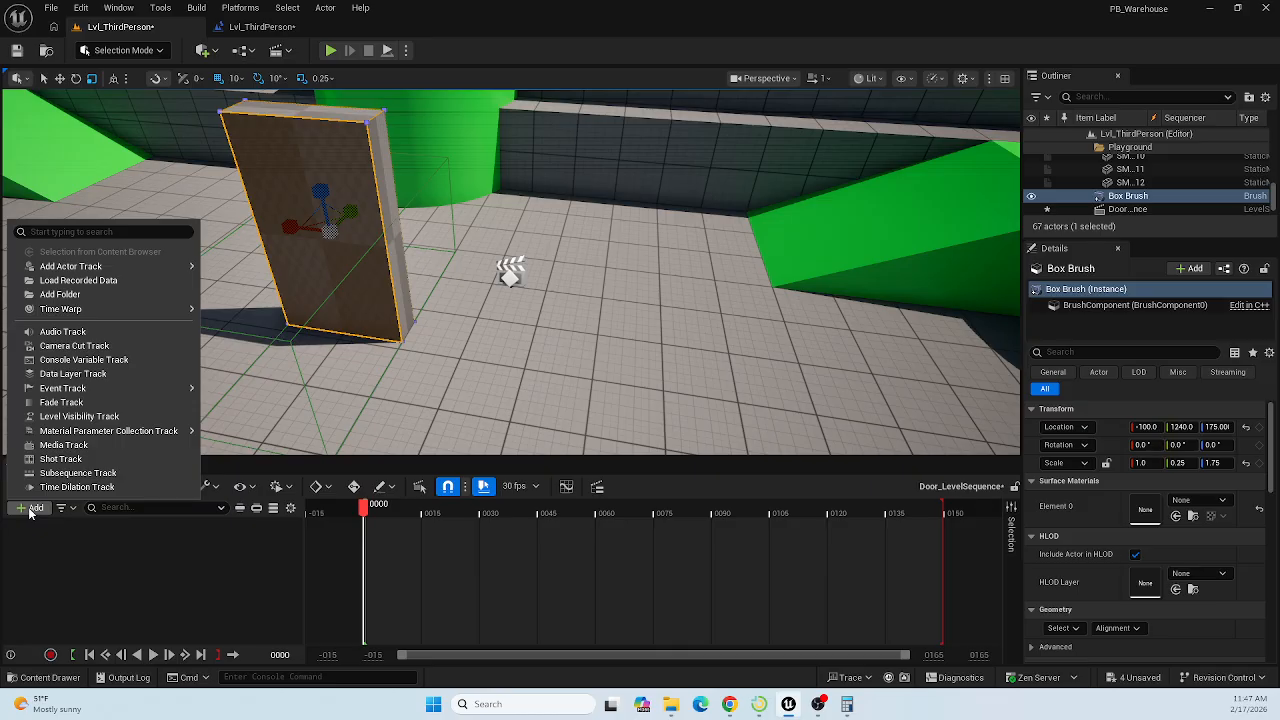
{"action": "mouse_move", "coordinate": [90, 267]}
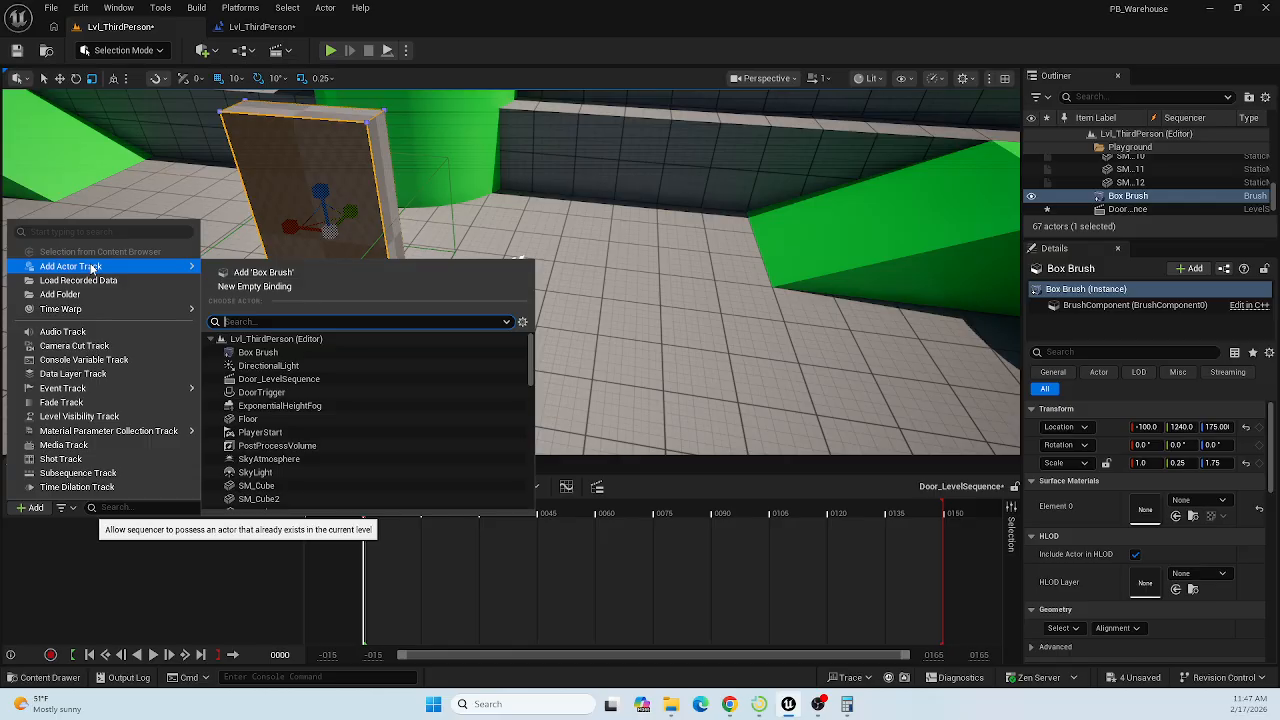
{"action": "left_click", "coordinate": [264, 273]}
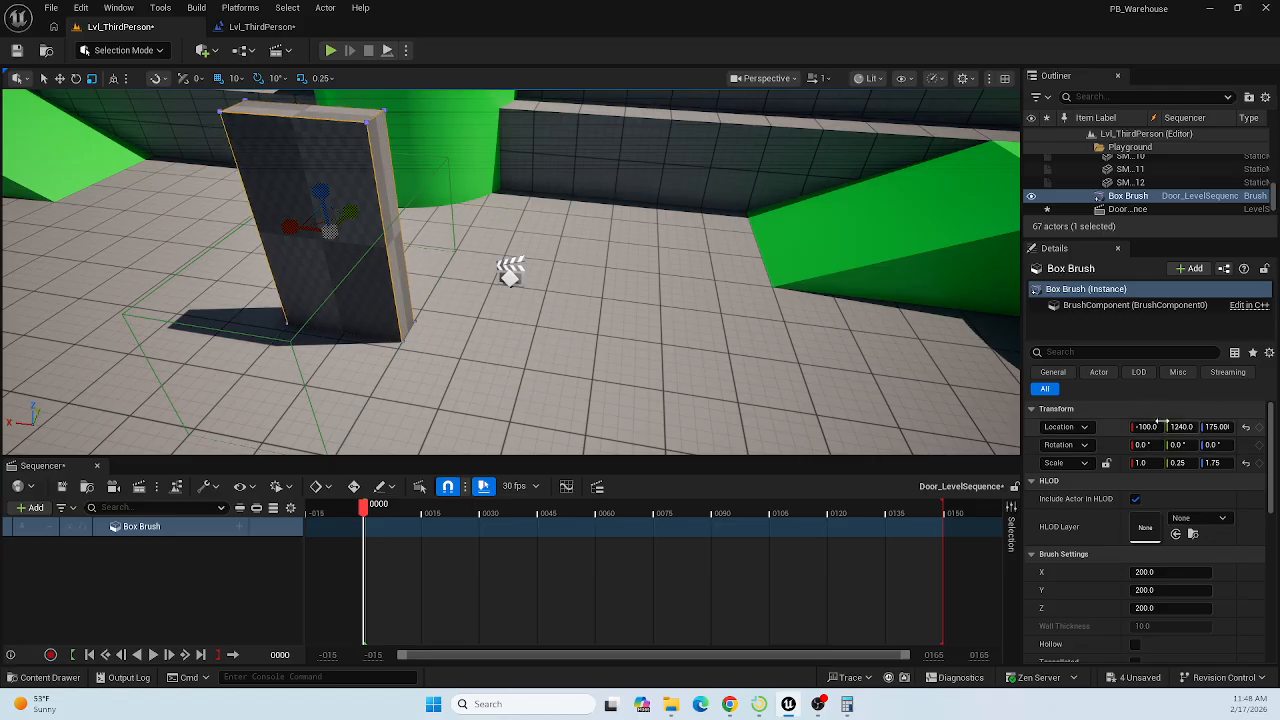
{"action": "right_click", "coordinate": [135, 530]}
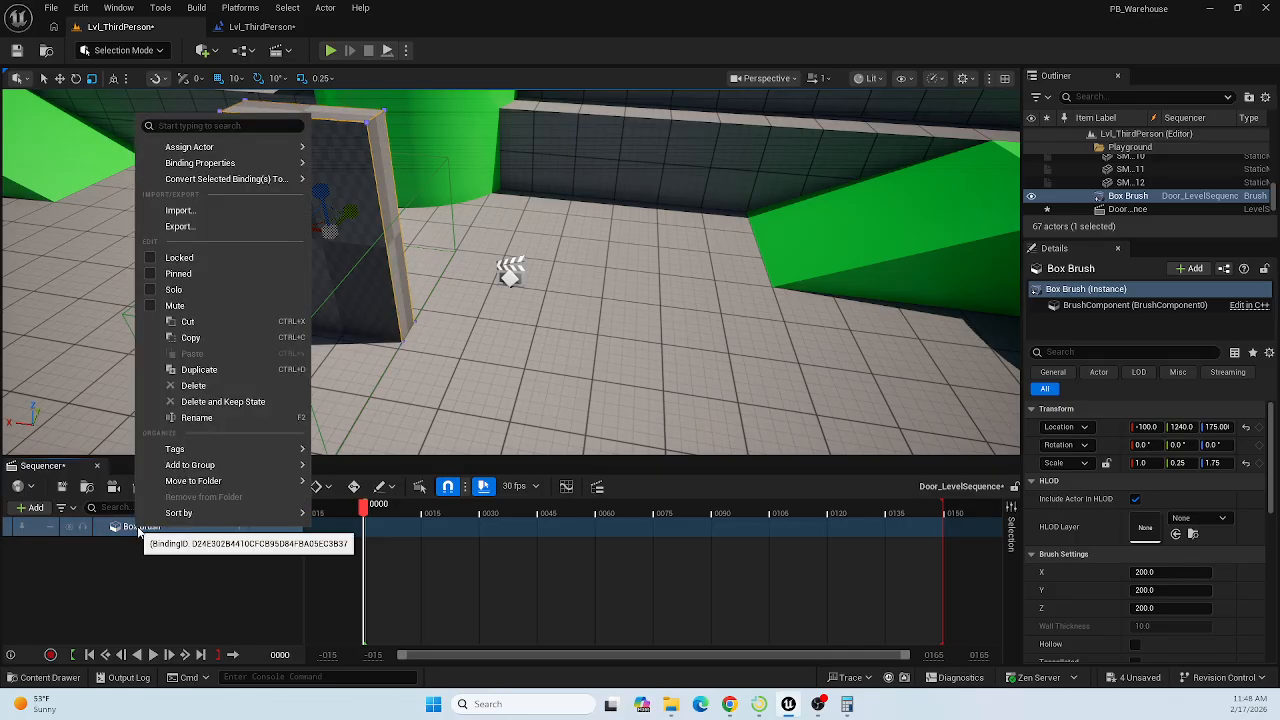
{"action": "mouse_move", "coordinate": [250, 140]}
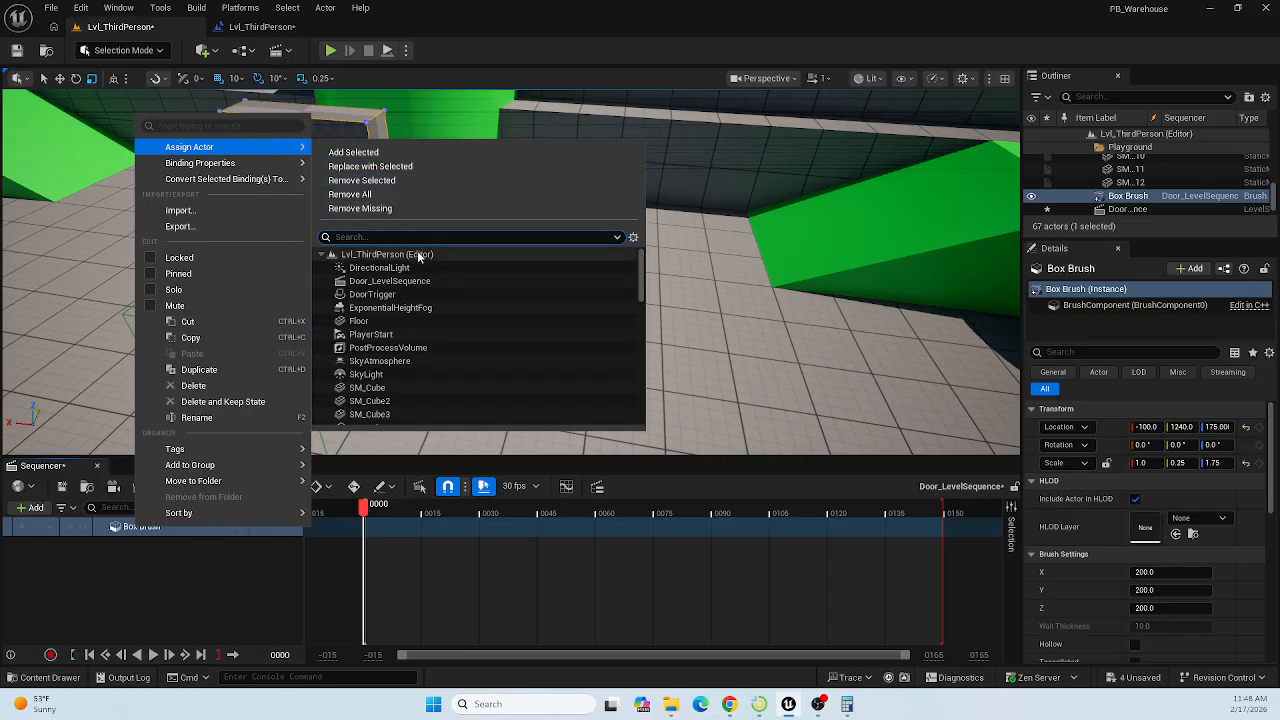
{"action": "scroll", "coordinate": [396, 334], "scroll_direction": "down", "scroll_amount": 3}
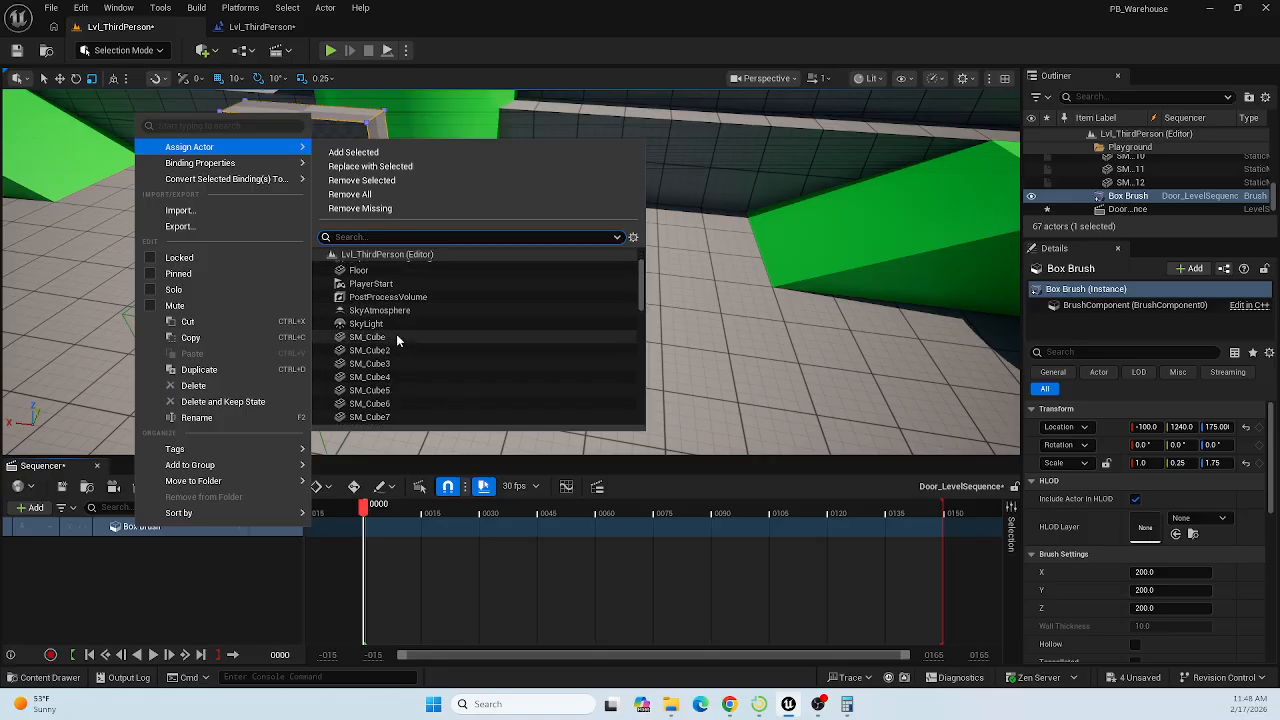
{"action": "scroll", "coordinate": [400, 345], "scroll_direction": "down", "scroll_amount": 3}
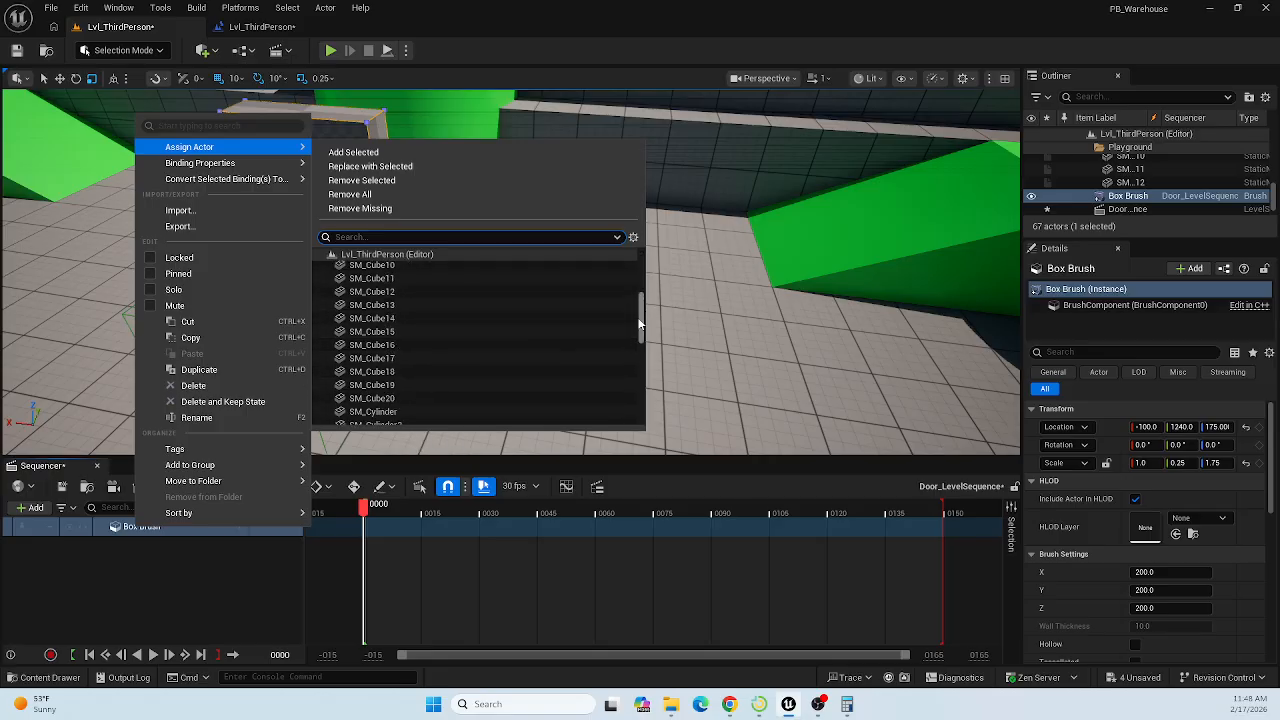
{"action": "left_click_drag", "start_coordinate": [641, 316], "coordinate": [624, 244]}
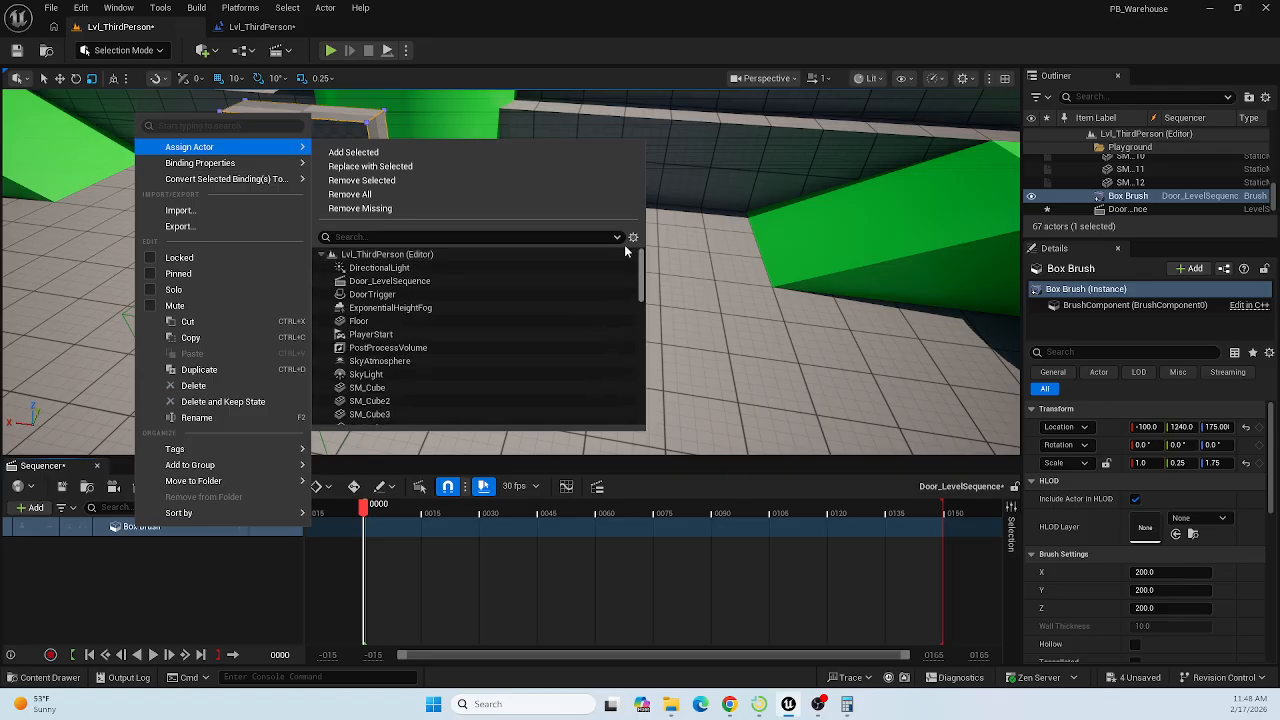
{"action": "left_click", "coordinate": [192, 588]}
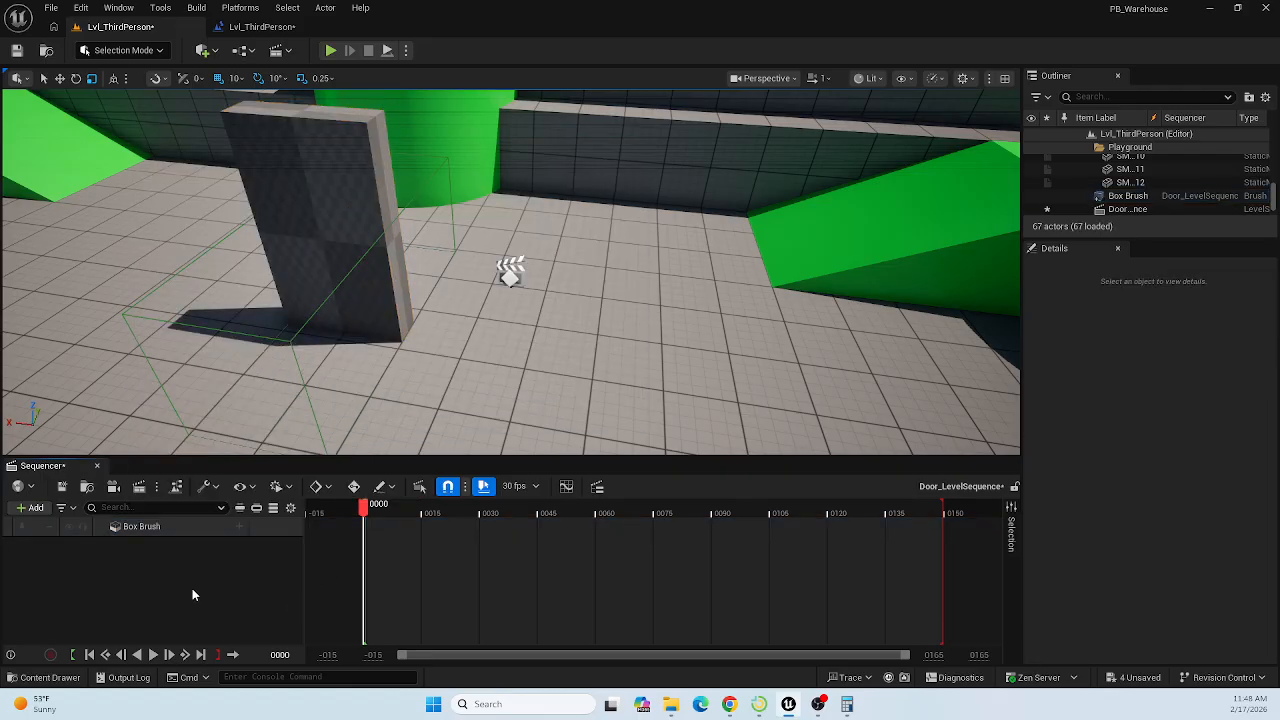
Add a cube to the level, scale it to a door slab of 2.75 × 0.25 × 3.75, and snap it to the floor.
{"action": "left_click", "coordinate": [213, 53]}
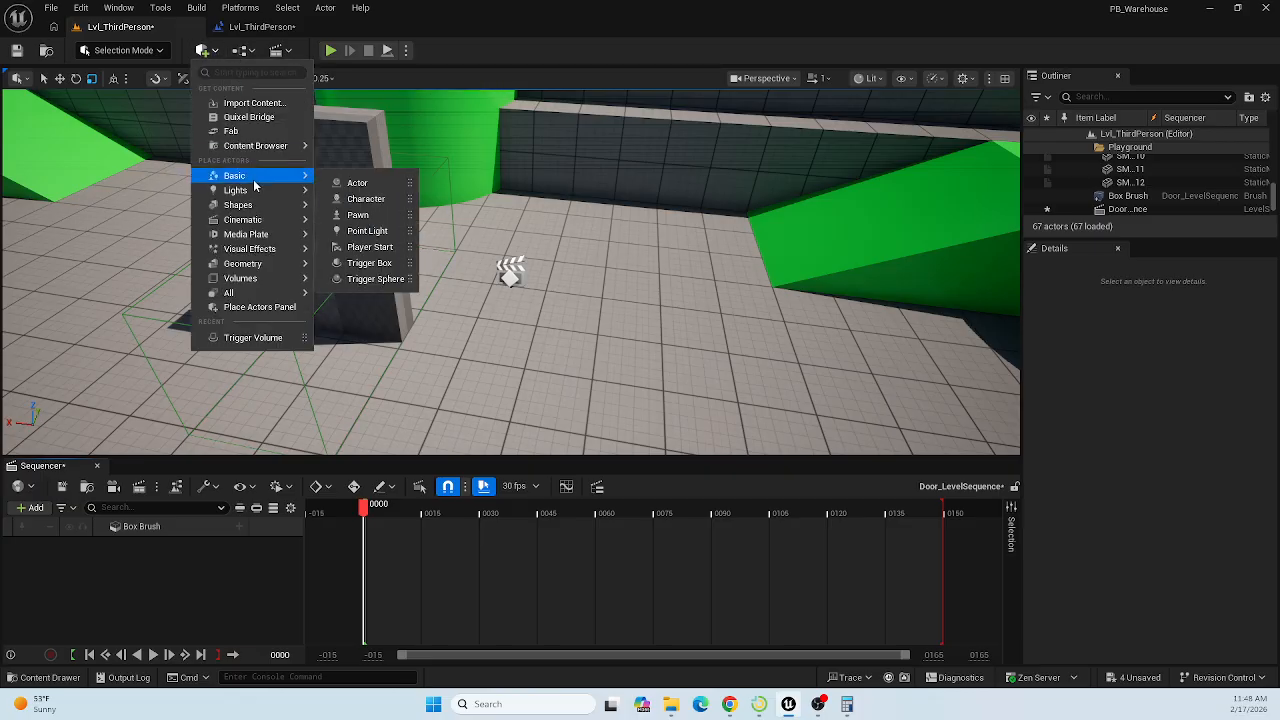
{"action": "mouse_move", "coordinate": [274, 209]}
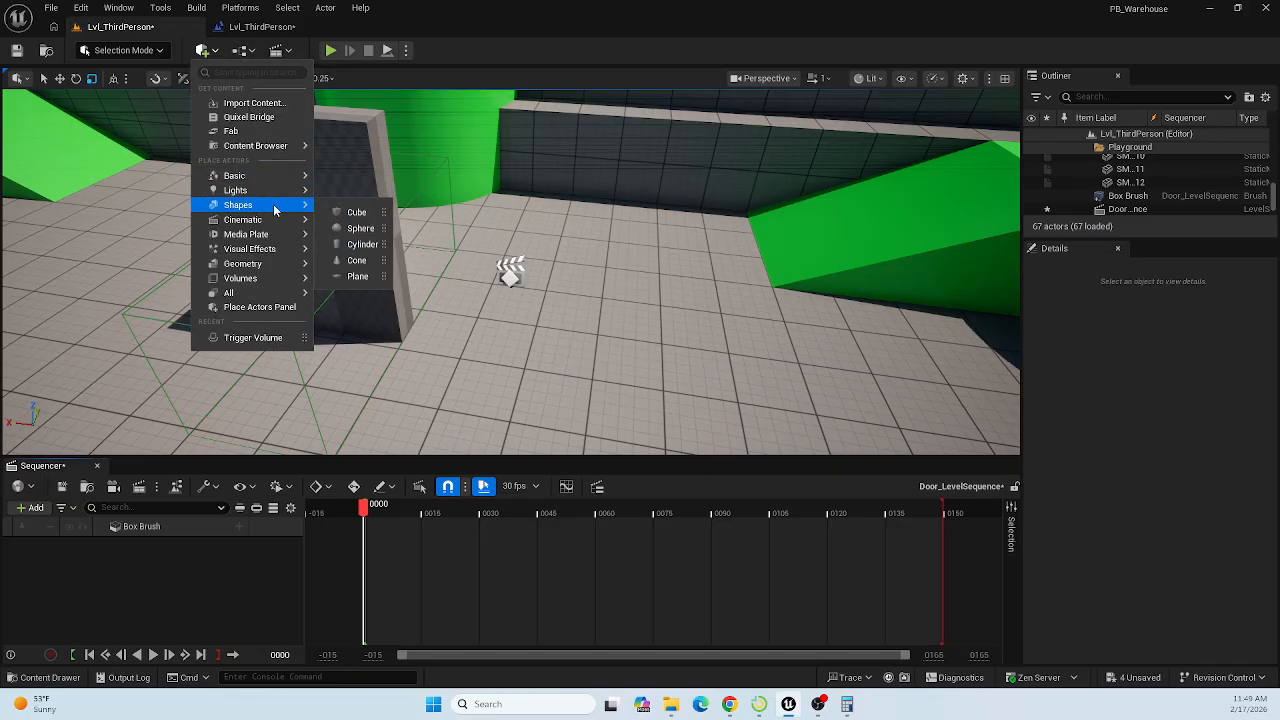
{"action": "left_click", "coordinate": [352, 213]}
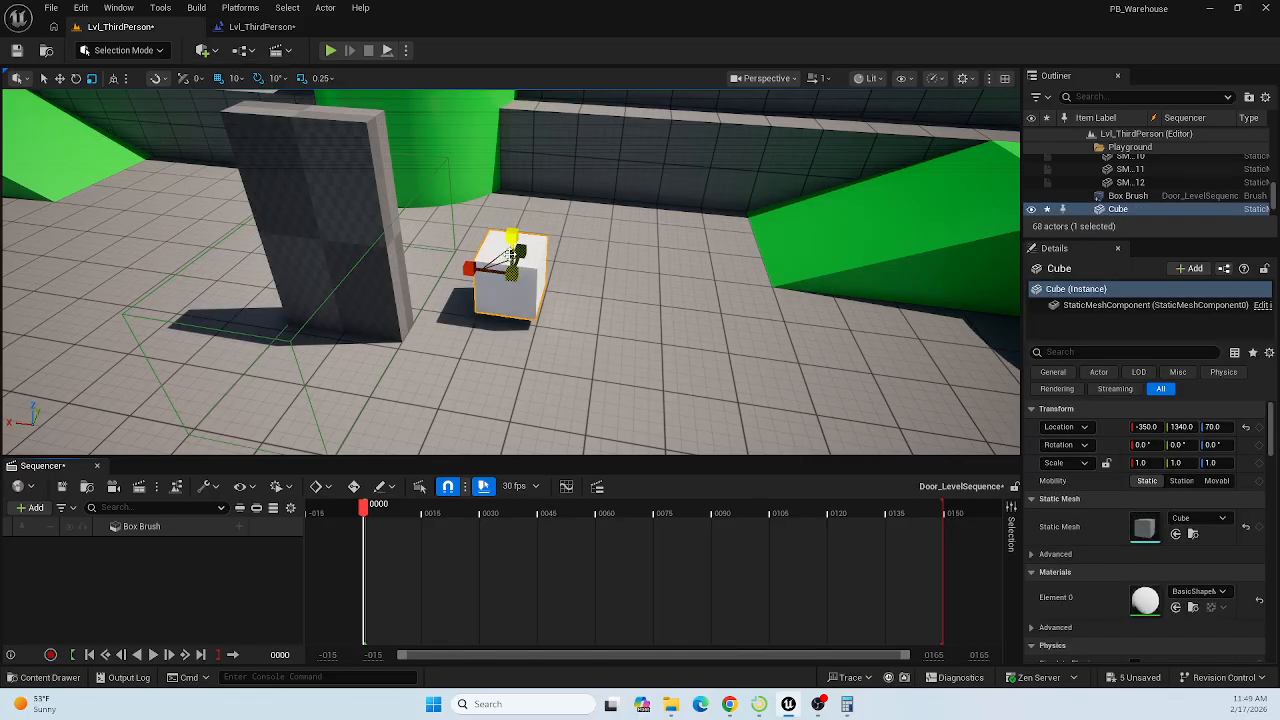
{"action": "mouse_move", "coordinate": [512, 255]}
{"action": "left_mouse_down"}
{"action": "mouse_move", "coordinate": [521, 236]}
{"action": "mouse_move", "coordinate": [510, 278]}
{"action": "left_mouse_up"}
{"action": "key", "text": "w"}
{"action": "key", "text": "End"}
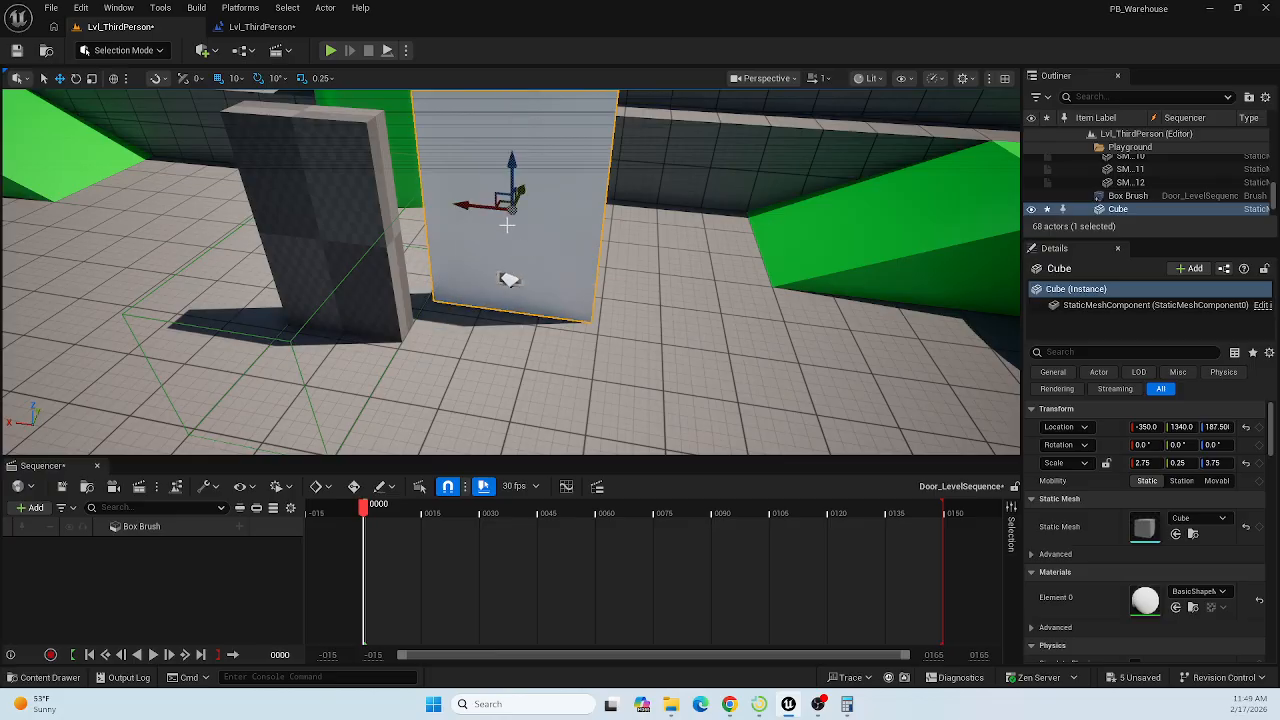
Move the cube door to stand beside the box brush at about X -440, Y 1230, Z 187.5.
{"action": "left_click_drag", "start_coordinate": [495, 196], "coordinate": [292, 119]}
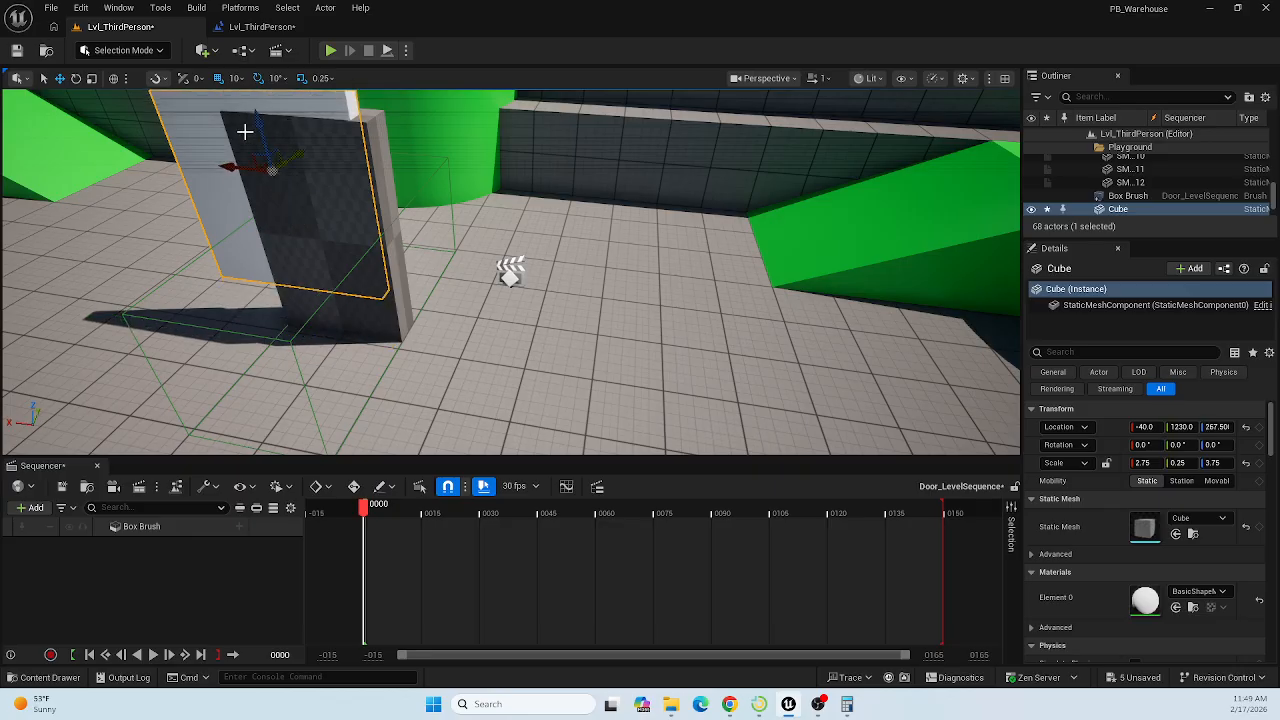
{"action": "left_click_drag", "start_coordinate": [232, 165], "coordinate": [594, 282]}
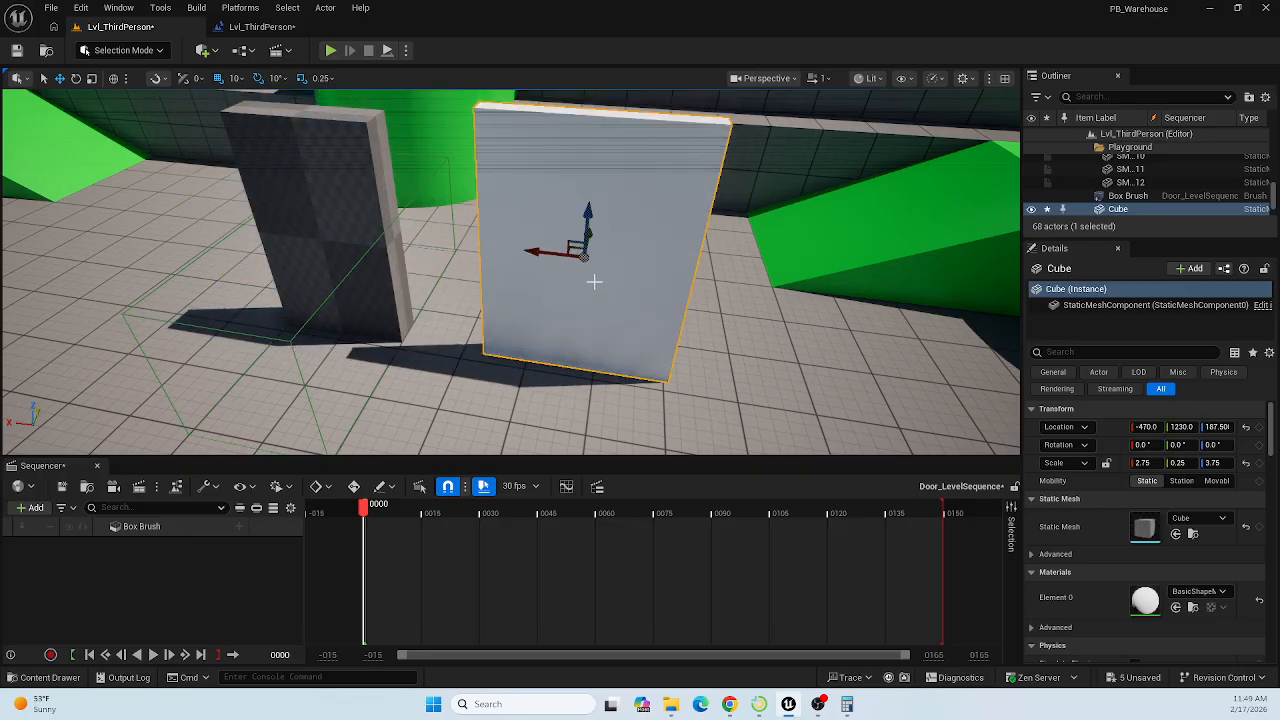
{"action": "left_click", "coordinate": [206, 51]}
{"action": "mouse_move", "coordinate": [238, 205]}
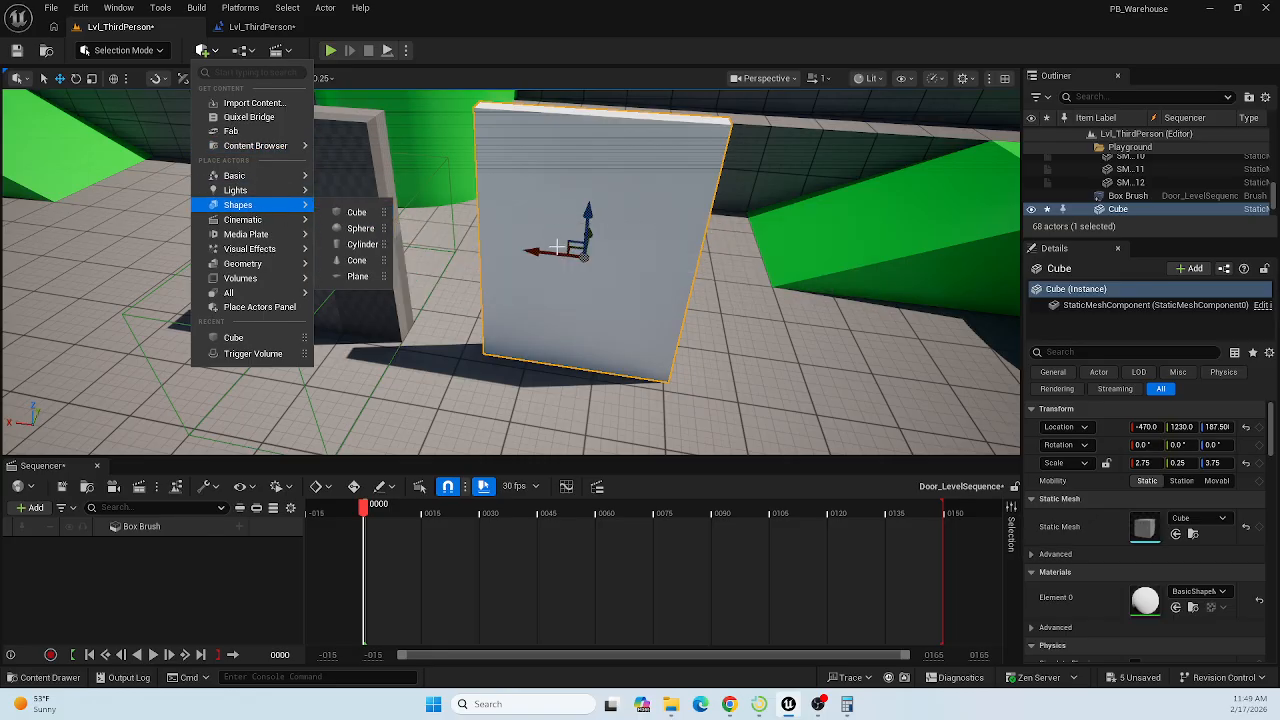
{"action": "left_click_drag", "start_coordinate": [546, 255], "coordinate": [522, 252]}
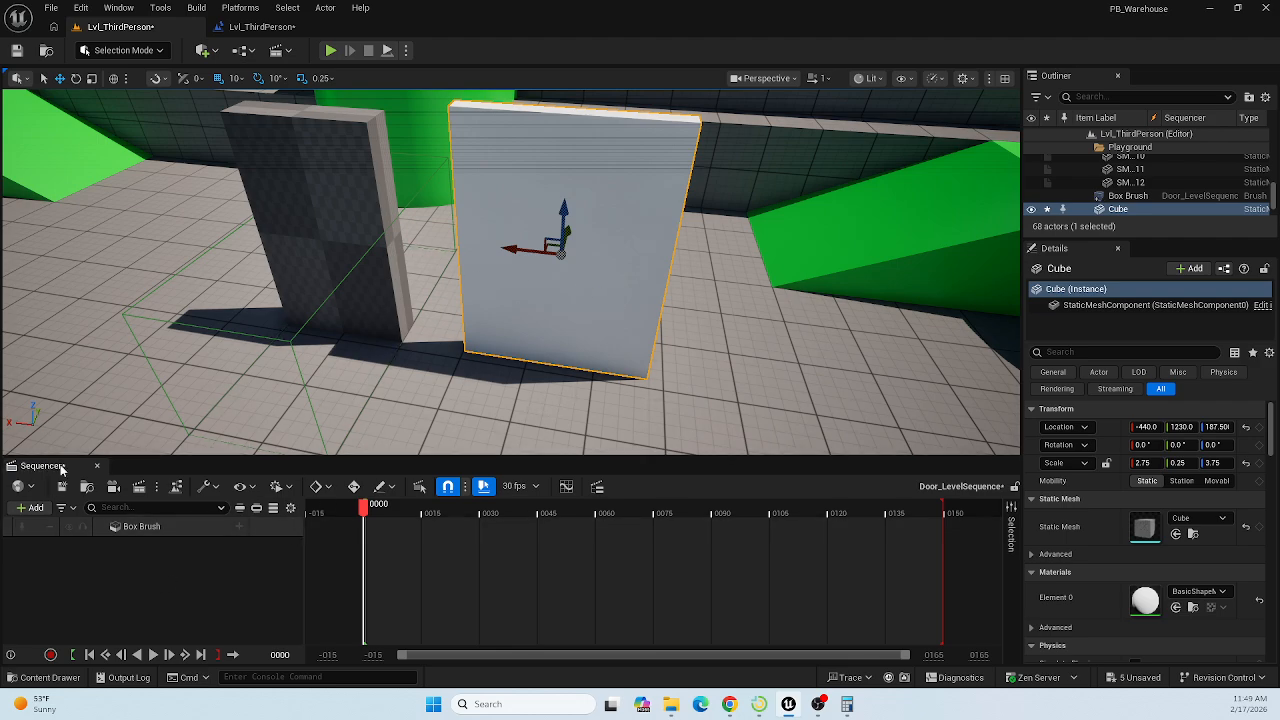
Add the cube to Door_LevelSequence as an actor track and expand its Transform track into Location, Rotation and Scale.
{"action": "left_click", "coordinate": [27, 510]}
{"action": "mouse_move", "coordinate": [120, 266]}
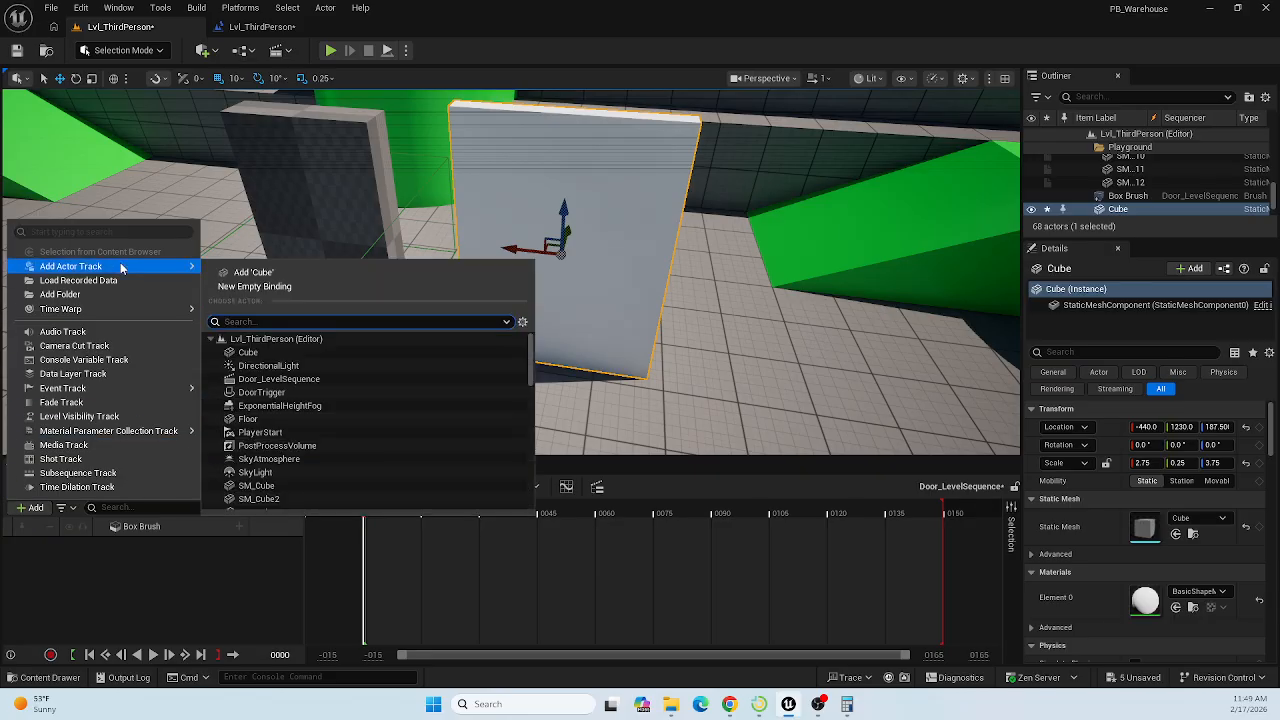
{"action": "left_click", "coordinate": [255, 272]}
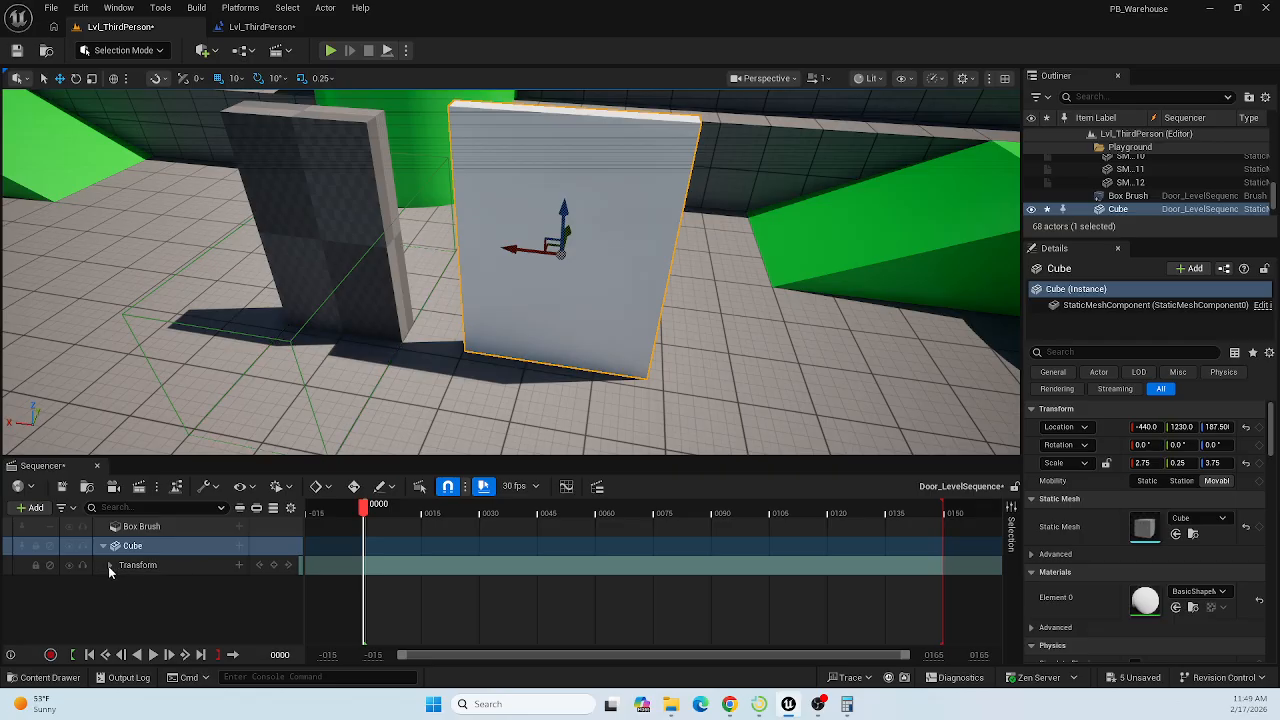
{"action": "left_click", "coordinate": [110, 566]}
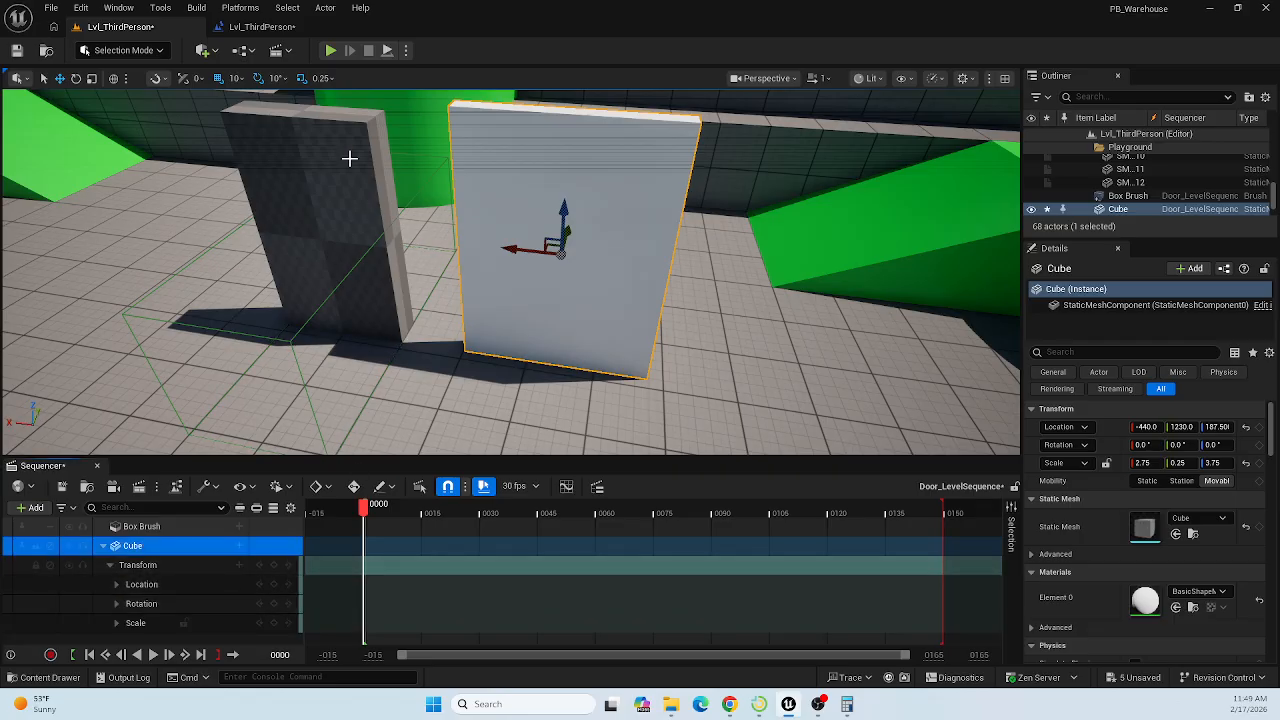
Delete the box brush from the level despite its sequence reference, and delete its orphaned track from Door_LevelSequence.
{"action": "left_click", "coordinate": [352, 203]}
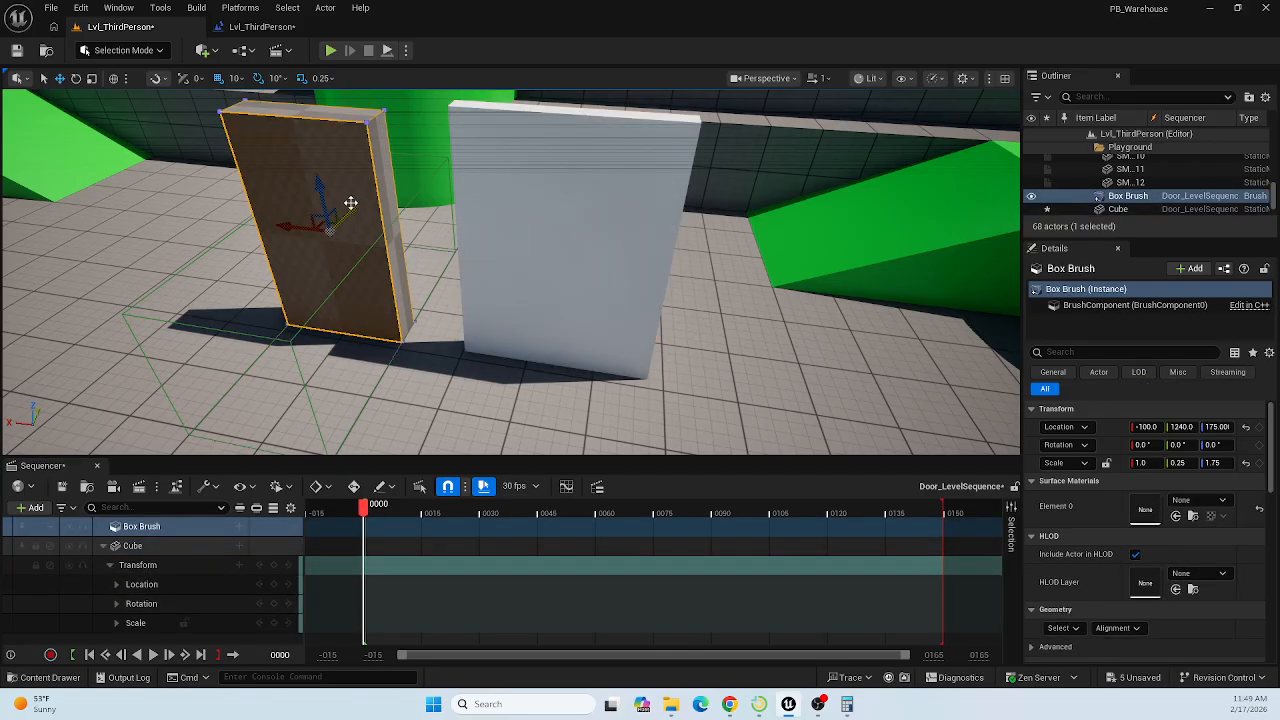
{"action": "key", "text": "Delete"}
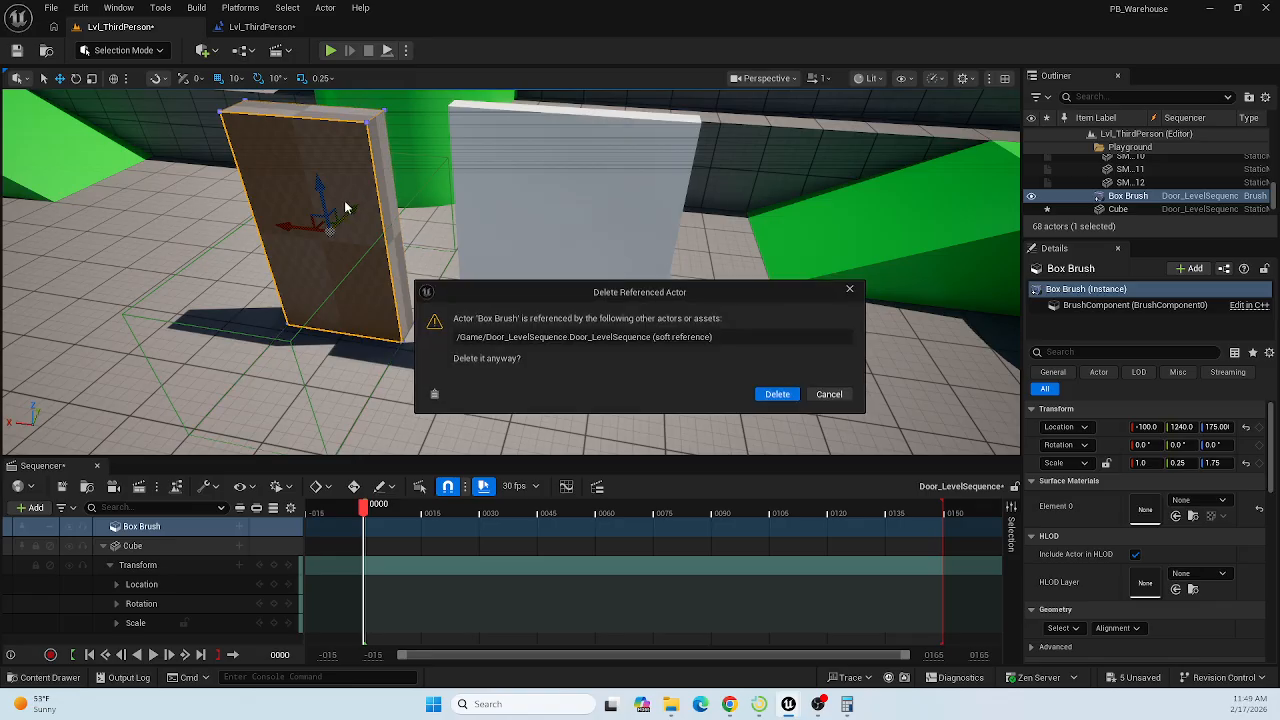
{"action": "left_click", "coordinate": [777, 394]}
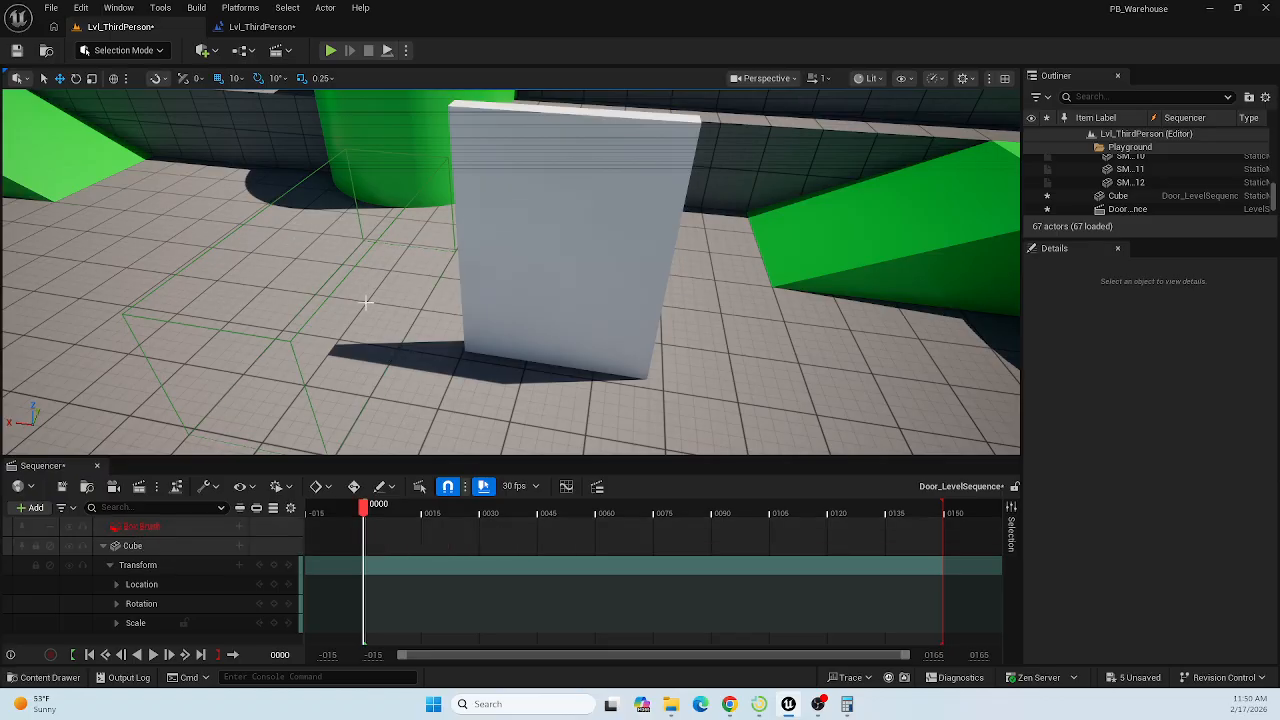
{"action": "left_click", "coordinate": [148, 527]}
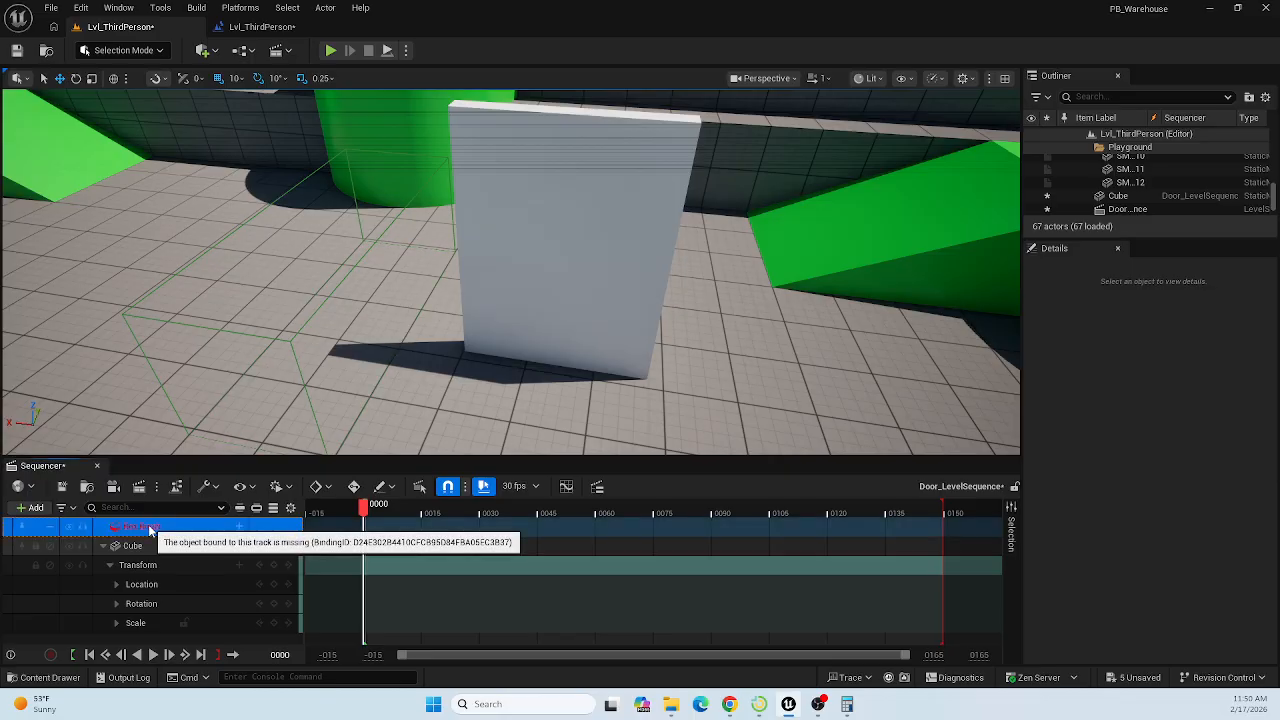
{"action": "right_click", "coordinate": [149, 527]}
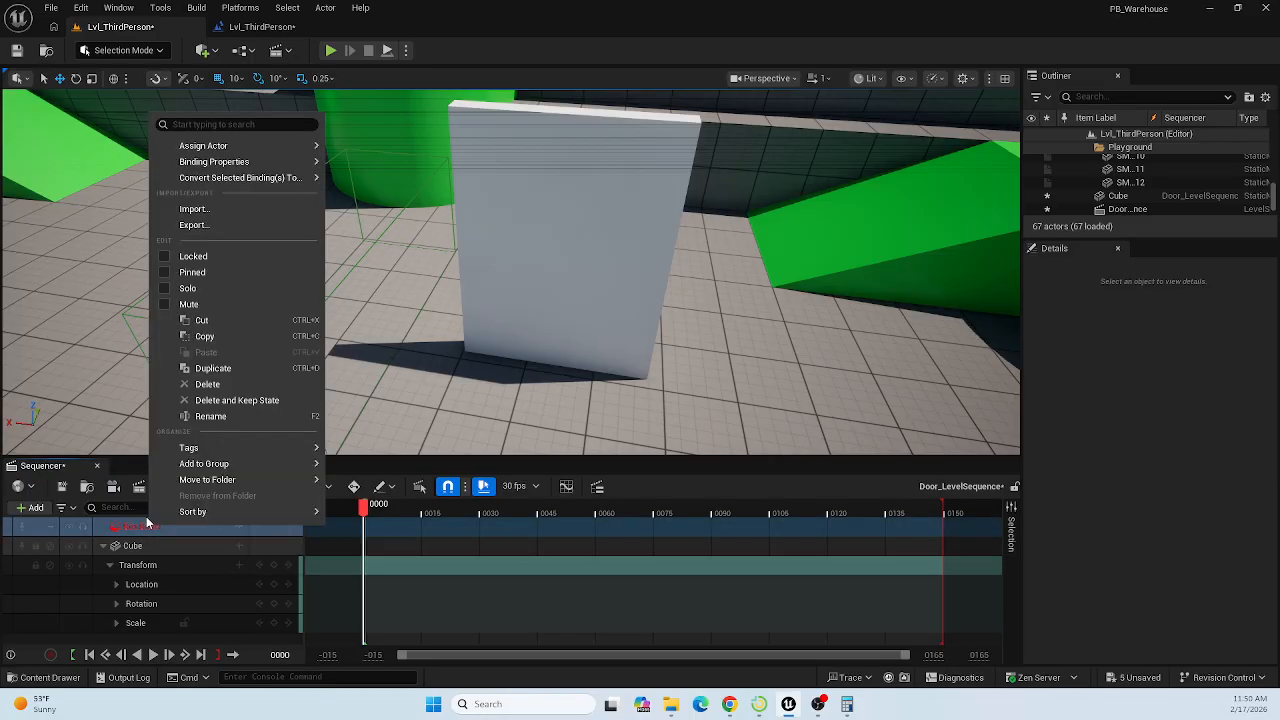
{"action": "left_click", "coordinate": [222, 386]}
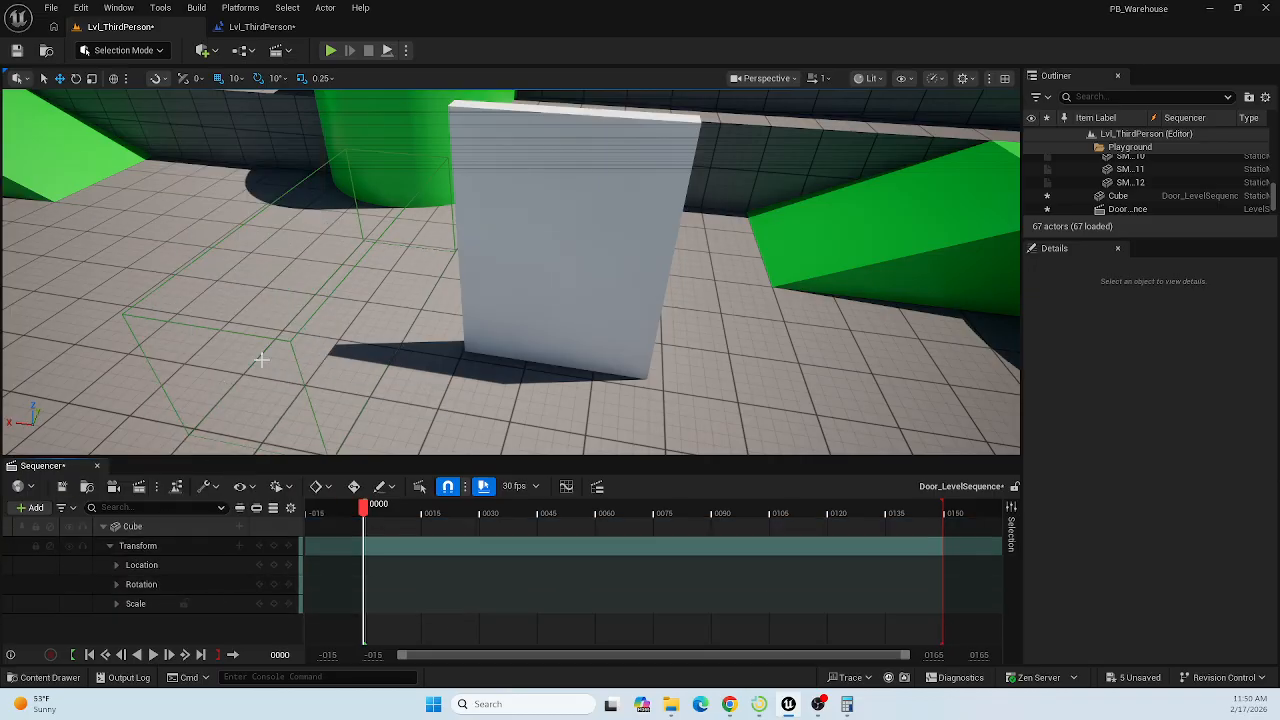
Move the cube door into the trigger area at X -100, Y 1230, narrowing its X scale to 2.25.
{"action": "left_click", "coordinate": [513, 244]}
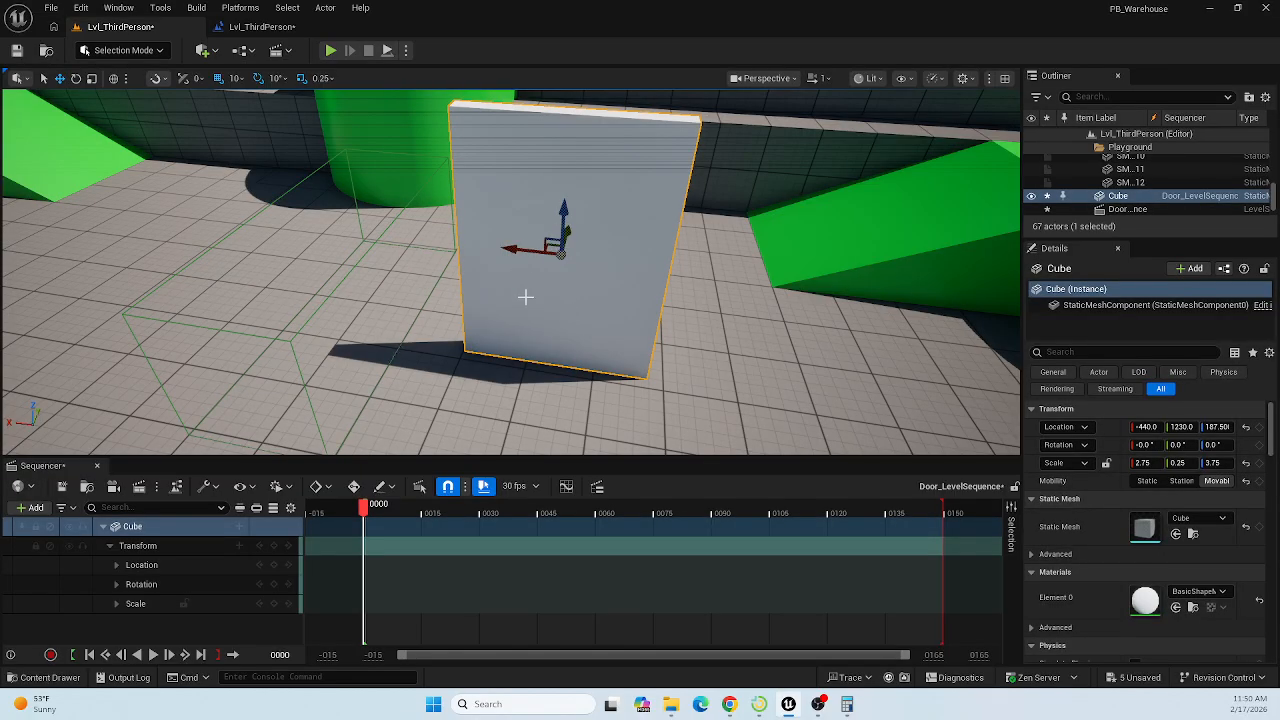
{"action": "left_click_drag", "start_coordinate": [519, 246], "coordinate": [320, 248]}
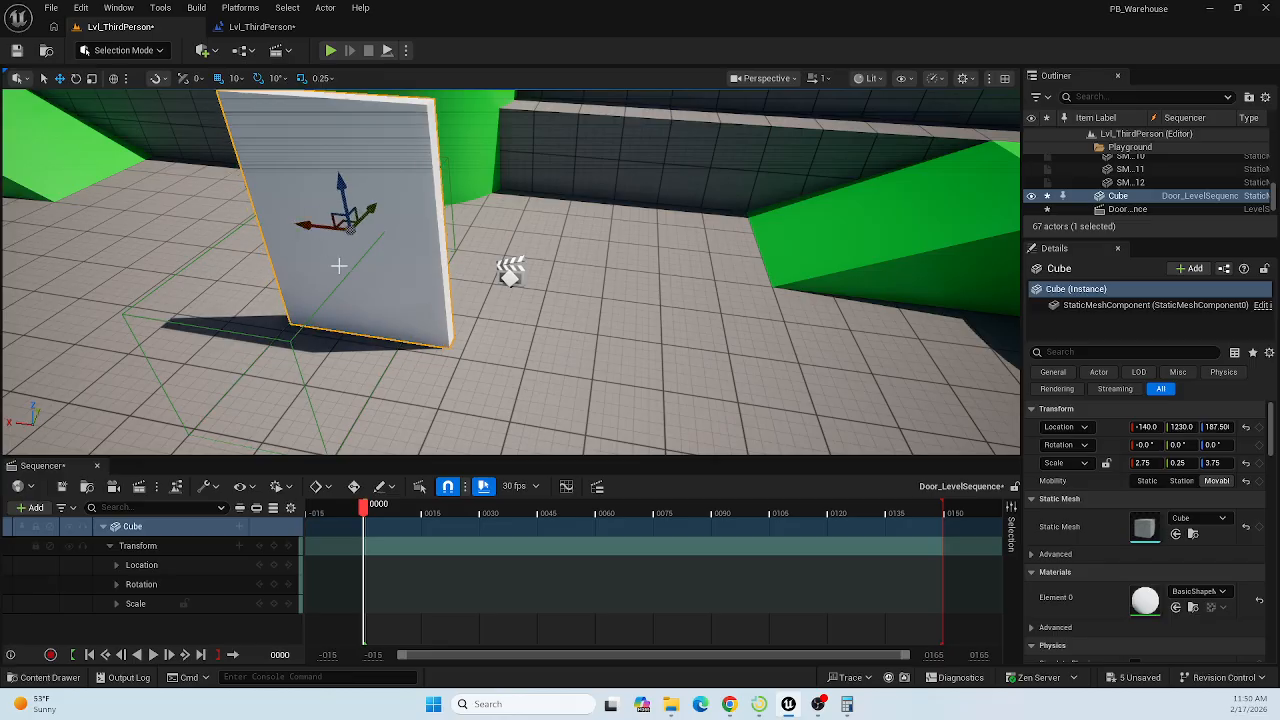
{"action": "key", "text": "e"}
{"action": "key", "text": "r"}
{"action": "left_click_drag", "start_coordinate": [311, 224], "coordinate": [283, 220]}
{"action": "key", "text": "w"}
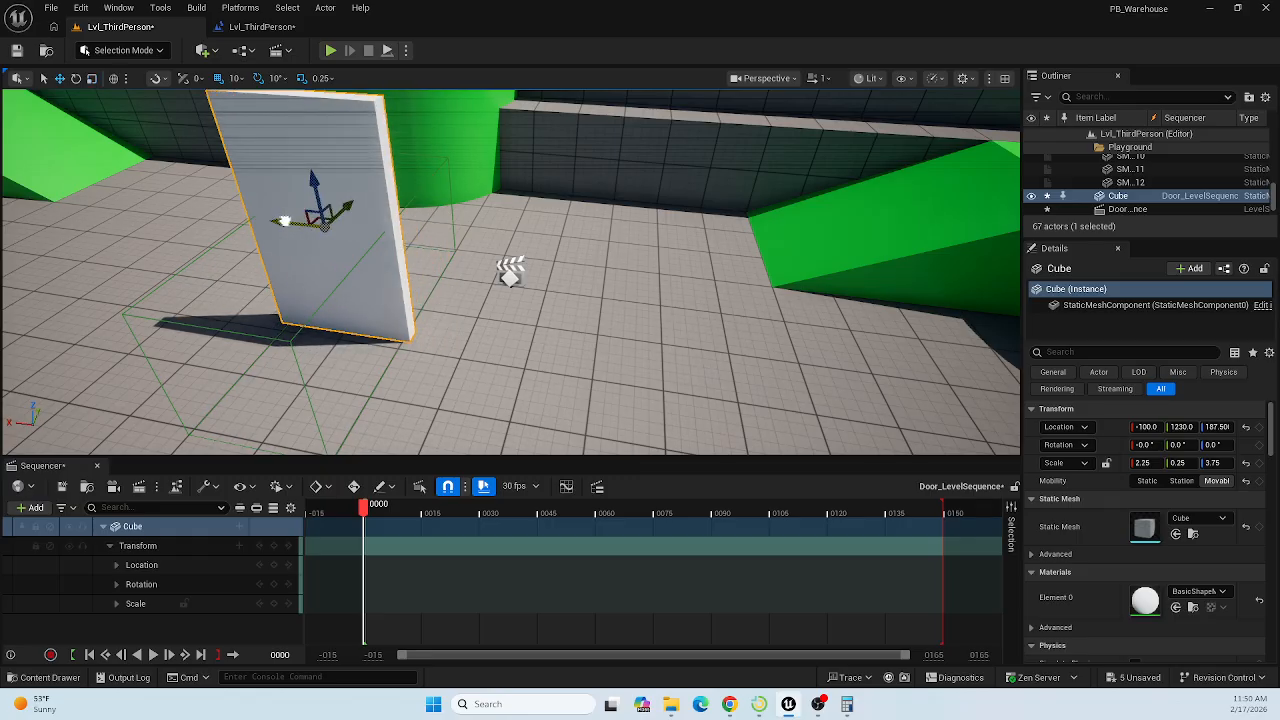
{"action": "left_click", "coordinate": [204, 51]}
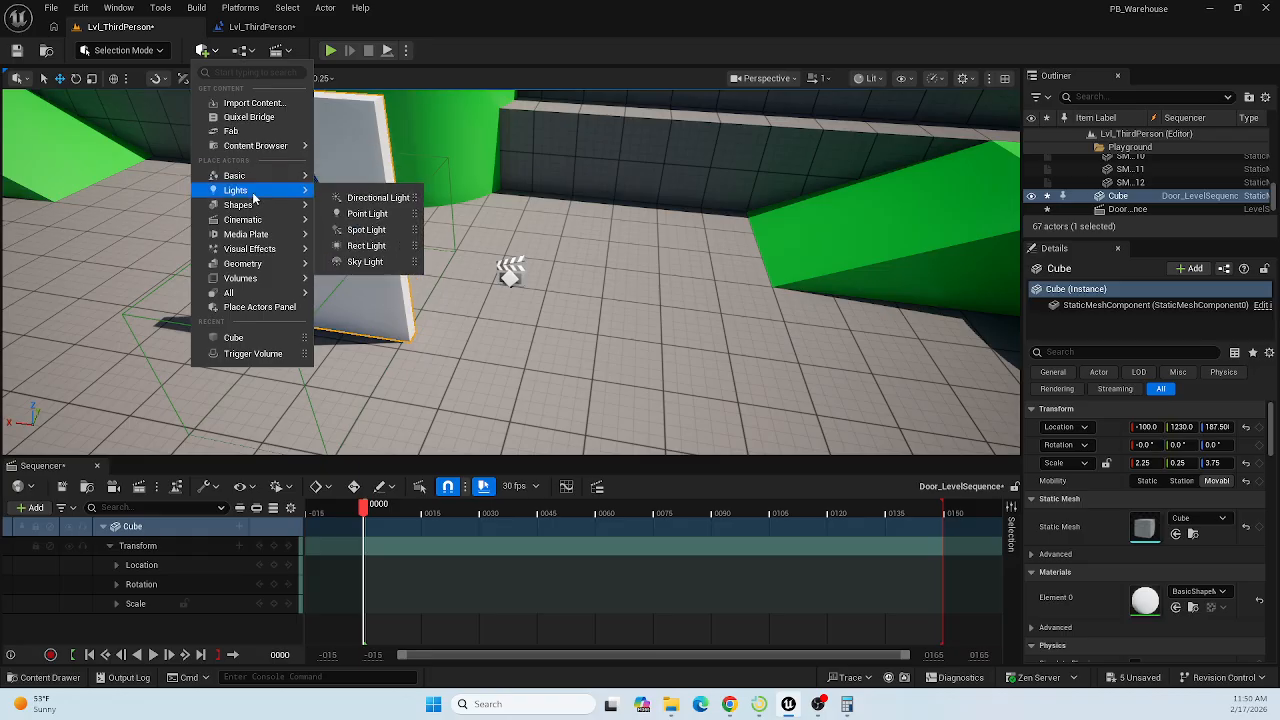
{"action": "mouse_move", "coordinate": [259, 208]}
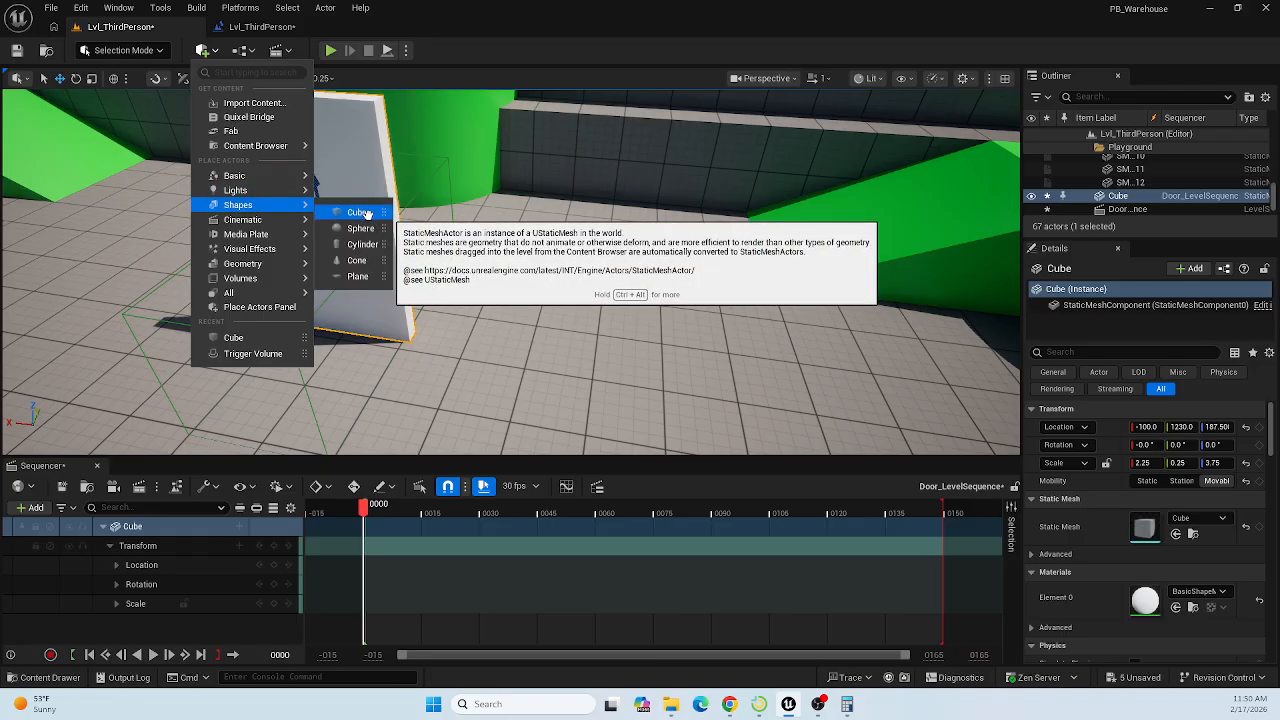
{"action": "left_click_drag", "start_coordinate": [365, 213], "coordinate": [510, 270]}
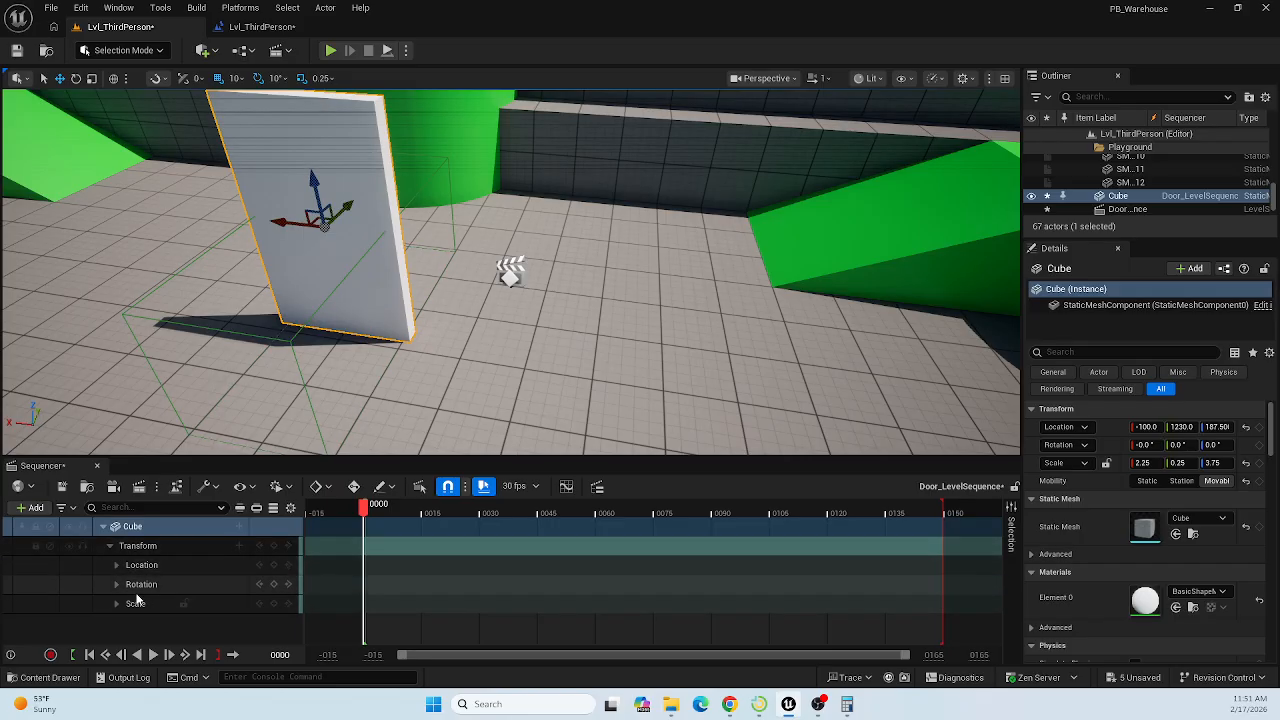
{"action": "right_click_drag", "start_coordinate": [440, 356], "coordinate": [468, 358]}
{"action": "key", "text": "a"}
{"action": "key", "text": "d"}
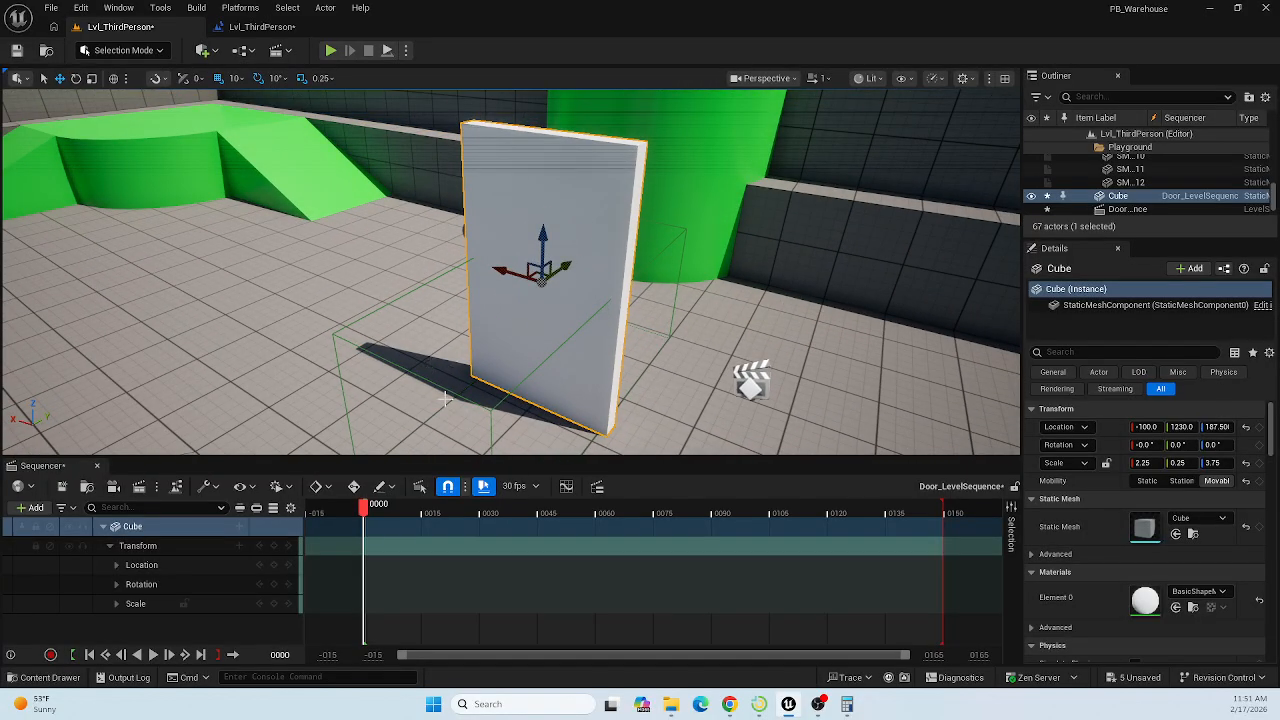
Test-rotate the cube door about its vertical axis and look through its Pivot options.
{"action": "key", "text": "e"}
{"action": "left_click_drag", "start_coordinate": [520, 315], "coordinate": [644, 330]}
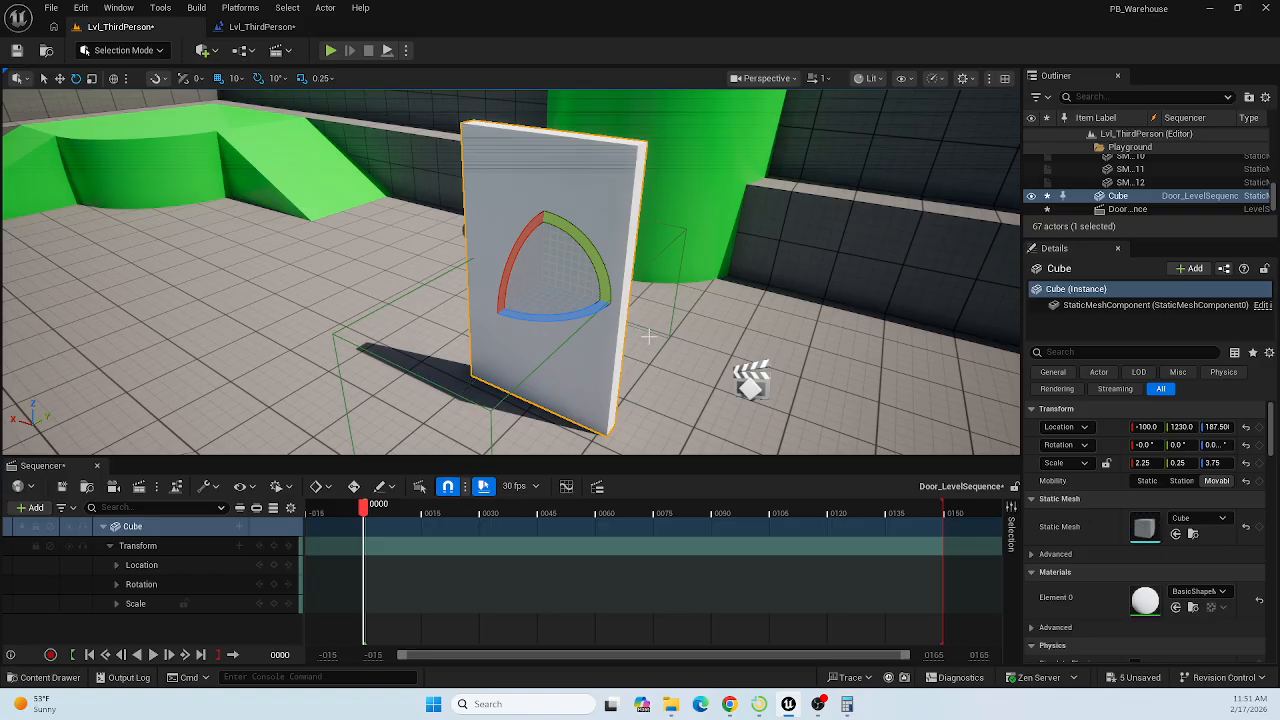
{"action": "mouse_move", "coordinate": [480, 351]}
{"action": "right_mouse_down"}
{"action": "mouse_move", "coordinate": [505, 345]}
{"action": "mouse_move", "coordinate": [475, 372]}
{"action": "mouse_move", "coordinate": [485, 351]}
{"action": "right_mouse_up"}
{"action": "key", "text": "a"}
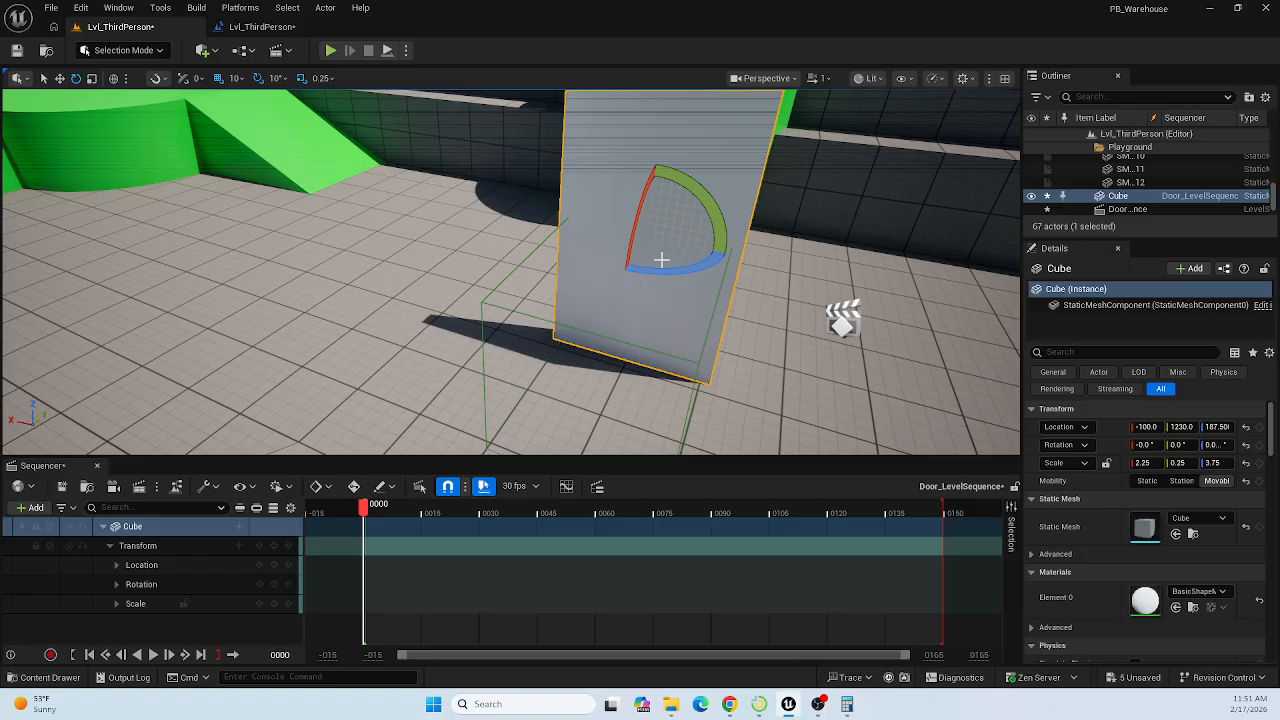
{"action": "key", "text": "w"}
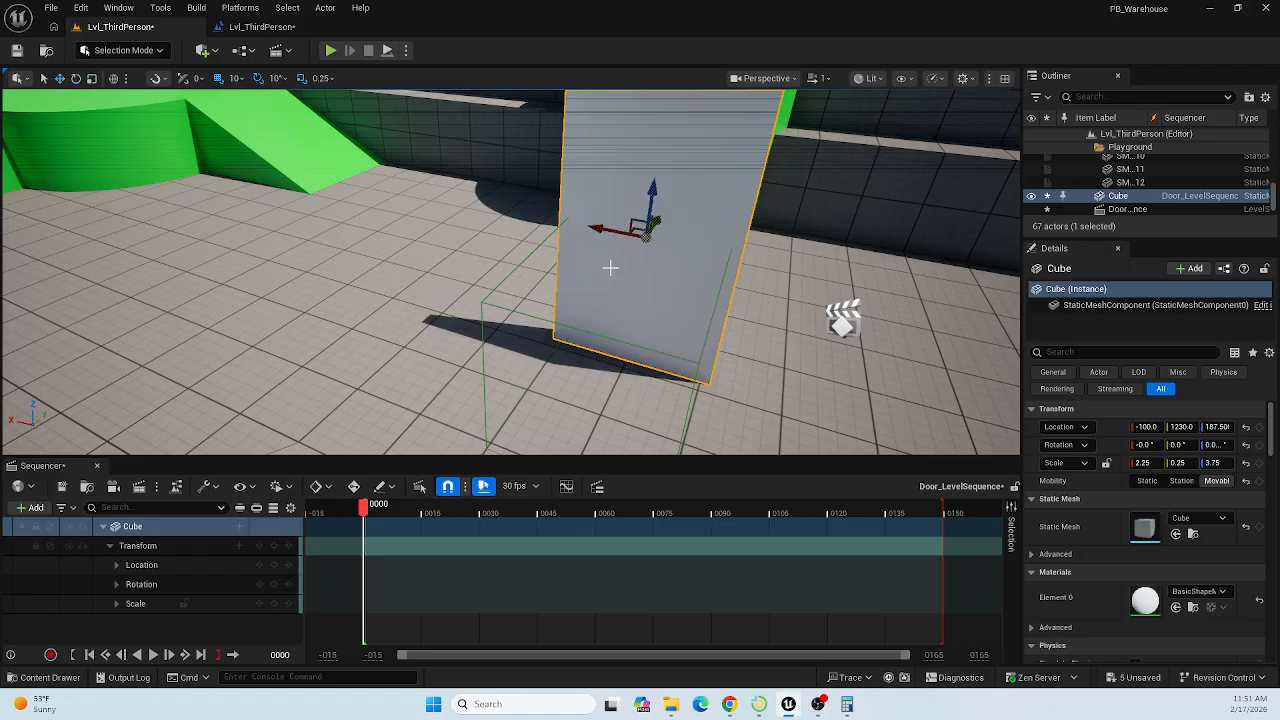
{"action": "mouse_move", "coordinate": [644, 311]}
{"action": "right_mouse_down"}
{"action": "mouse_move", "coordinate": [662, 274]}
{"action": "mouse_move", "coordinate": [663, 300]}
{"action": "right_mouse_up"}
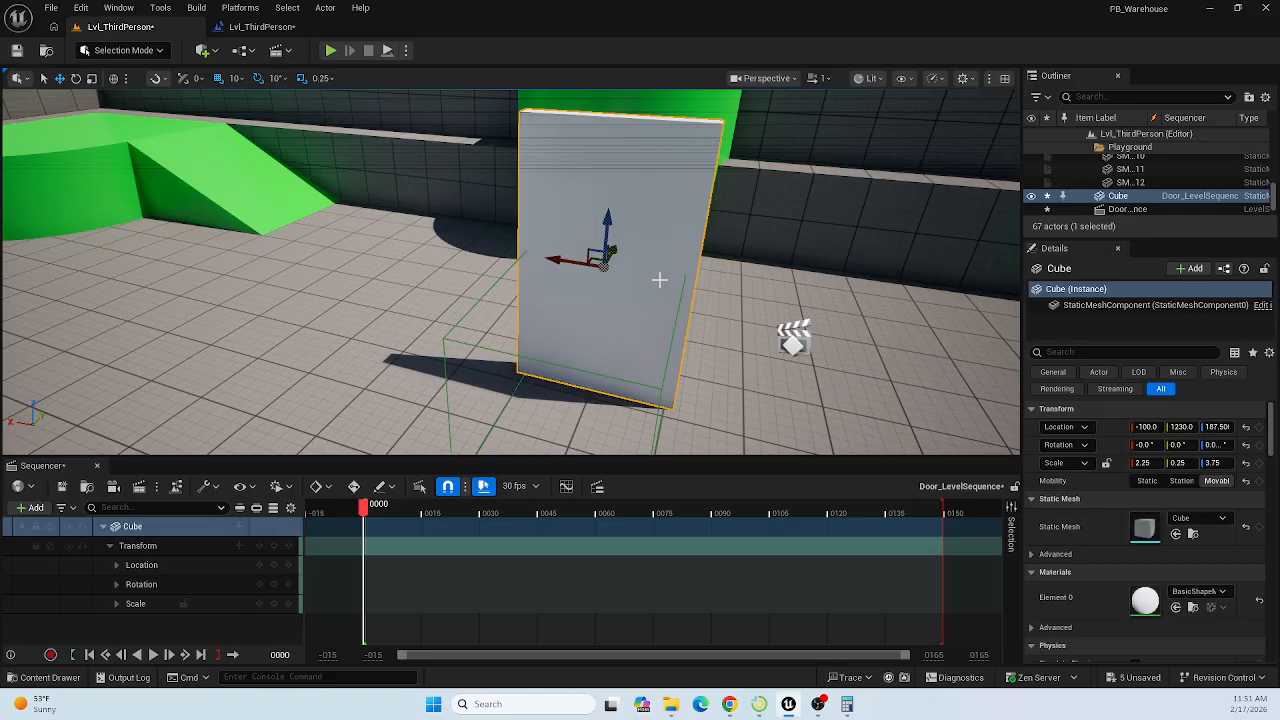
{"action": "right_click", "coordinate": [660, 214]}
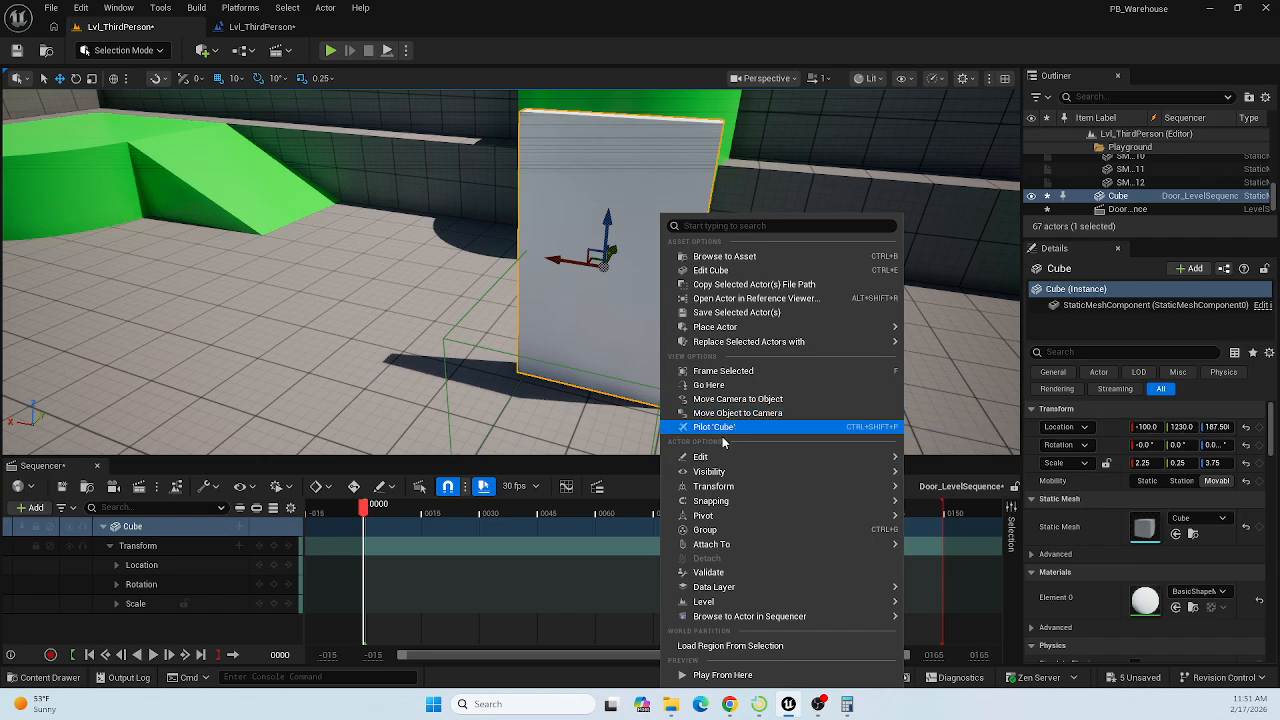
{"action": "mouse_move", "coordinate": [743, 517]}
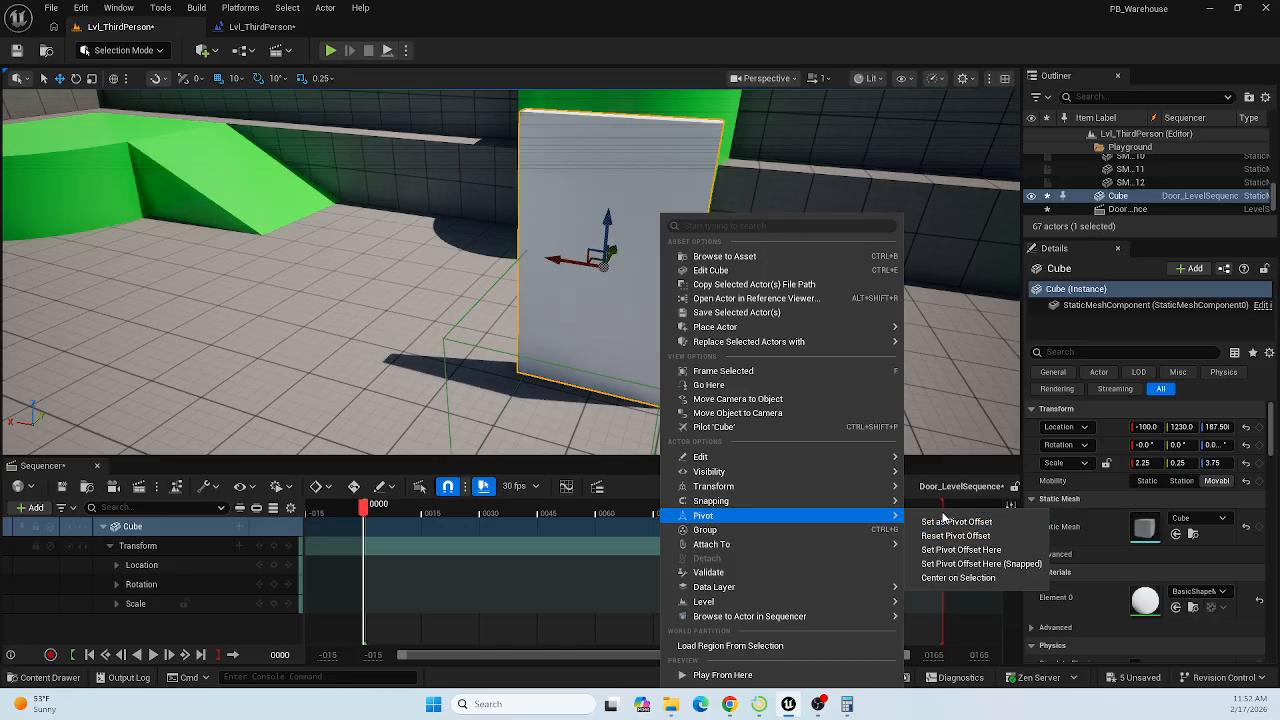
{"action": "mouse_move", "coordinate": [866, 538]}
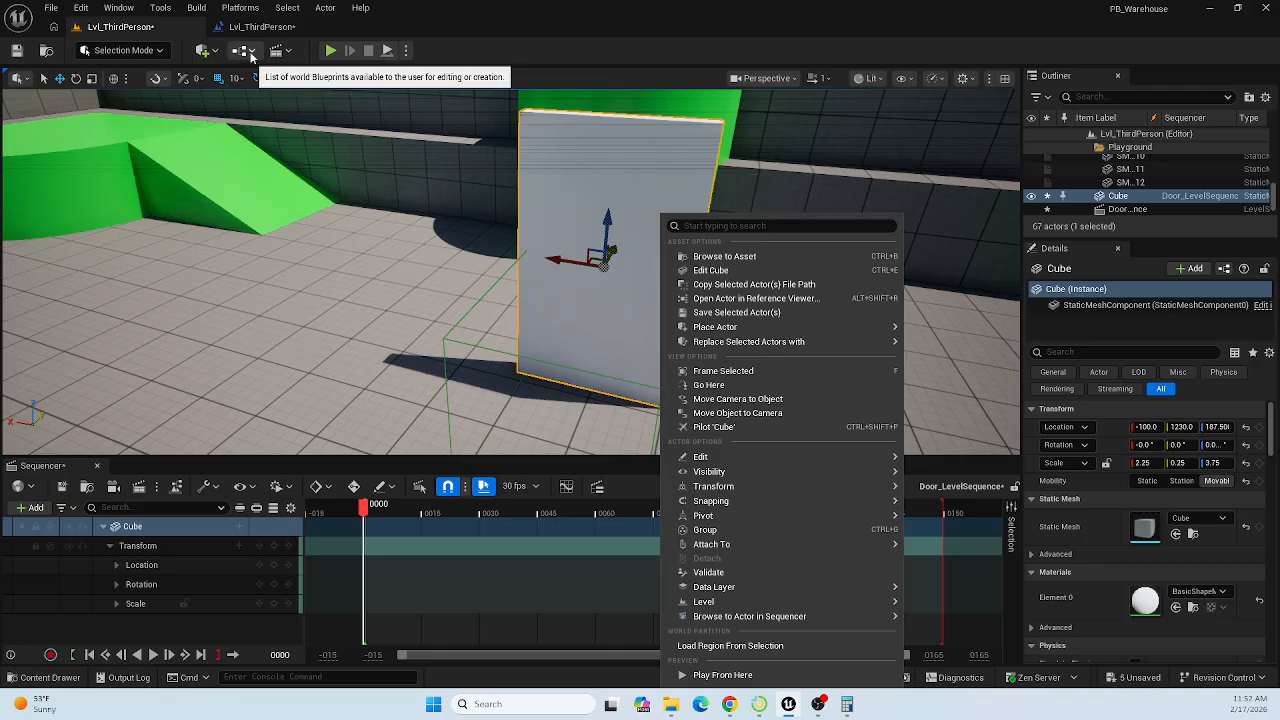
Add an empty basic Actor to the level.
{"action": "left_click", "coordinate": [205, 52]}
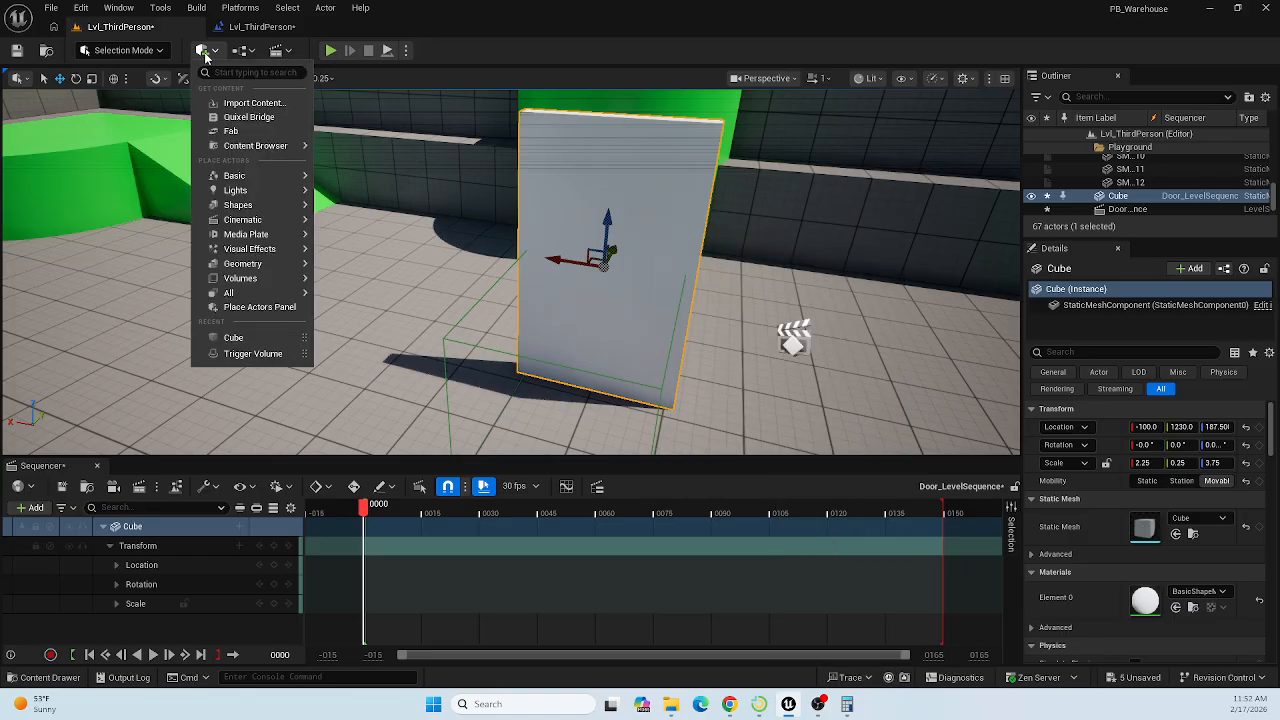
{"action": "mouse_move", "coordinate": [273, 175]}
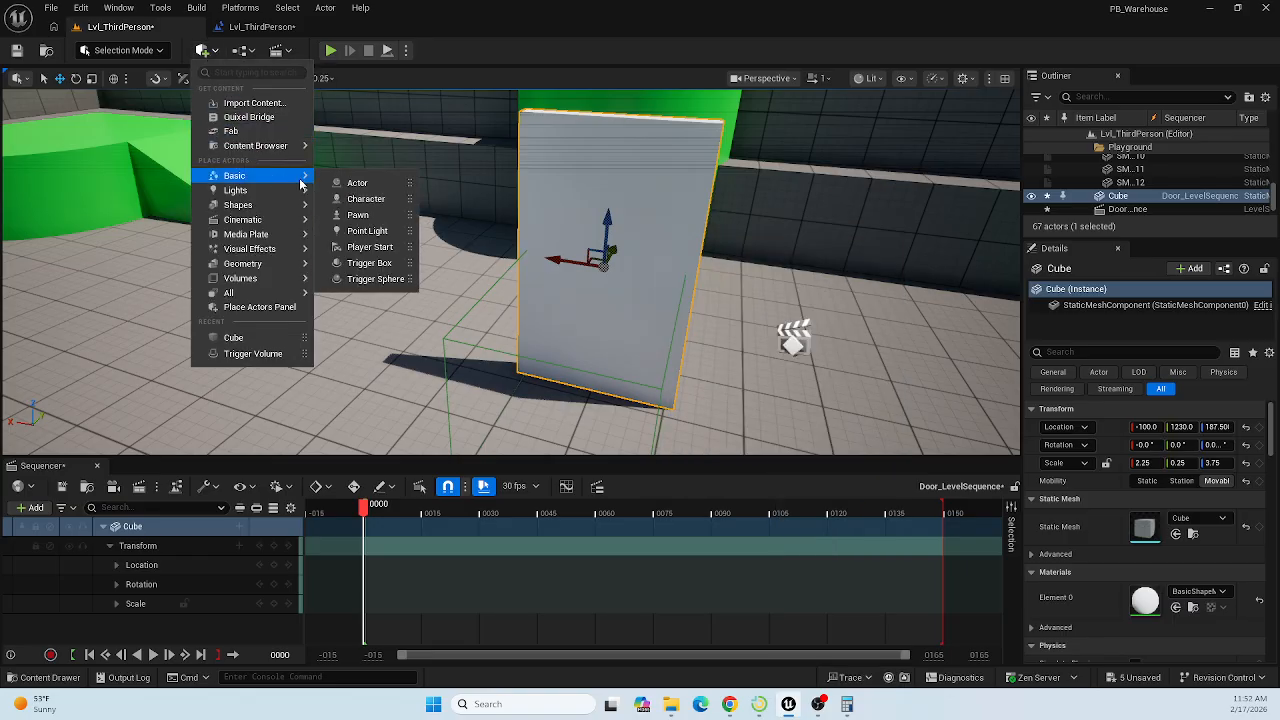
{"action": "left_click", "coordinate": [380, 182]}
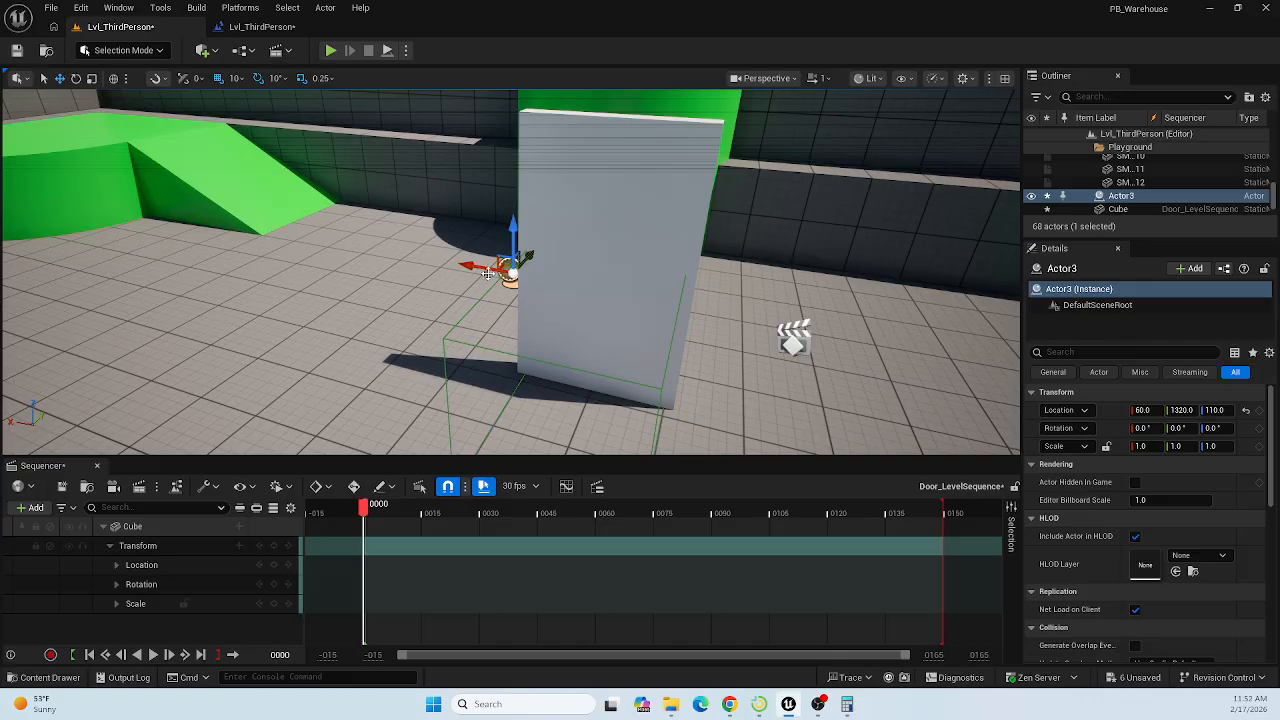
Move the empty actor to the cube door's side edge at X 10, Y 1230, Z 110.
{"action": "right_click_drag", "start_coordinate": [535, 333], "coordinate": [690, 352]}
{"action": "left_click_drag", "start_coordinate": [386, 257], "coordinate": [467, 282]}
{"action": "right_click_drag", "start_coordinate": [731, 317], "coordinate": [876, 296]}
{"action": "left_click_drag", "start_coordinate": [452, 426], "coordinate": [530, 447]}
{"action": "key", "text": "s"}
{"action": "mouse_move", "coordinate": [495, 353]}
{"action": "right_mouse_down"}
{"action": "mouse_move", "coordinate": [530, 357]}
{"action": "mouse_move", "coordinate": [549, 400]}
{"action": "mouse_move", "coordinate": [375, 396]}
{"action": "mouse_move", "coordinate": [715, 392]}
{"action": "mouse_move", "coordinate": [462, 394]}
{"action": "mouse_move", "coordinate": [476, 325]}
{"action": "mouse_move", "coordinate": [478, 405]}
{"action": "mouse_move", "coordinate": [493, 359]}
{"action": "right_mouse_up"}
{"action": "key", "text": "w"}
{"action": "key", "text": "s"}
{"action": "key", "text": "a"}
{"action": "key", "text": "d"}
{"action": "key", "text": "w"}
{"action": "key", "text": "s"}
{"action": "key", "text": "s"}
{"action": "key", "text": "w"}
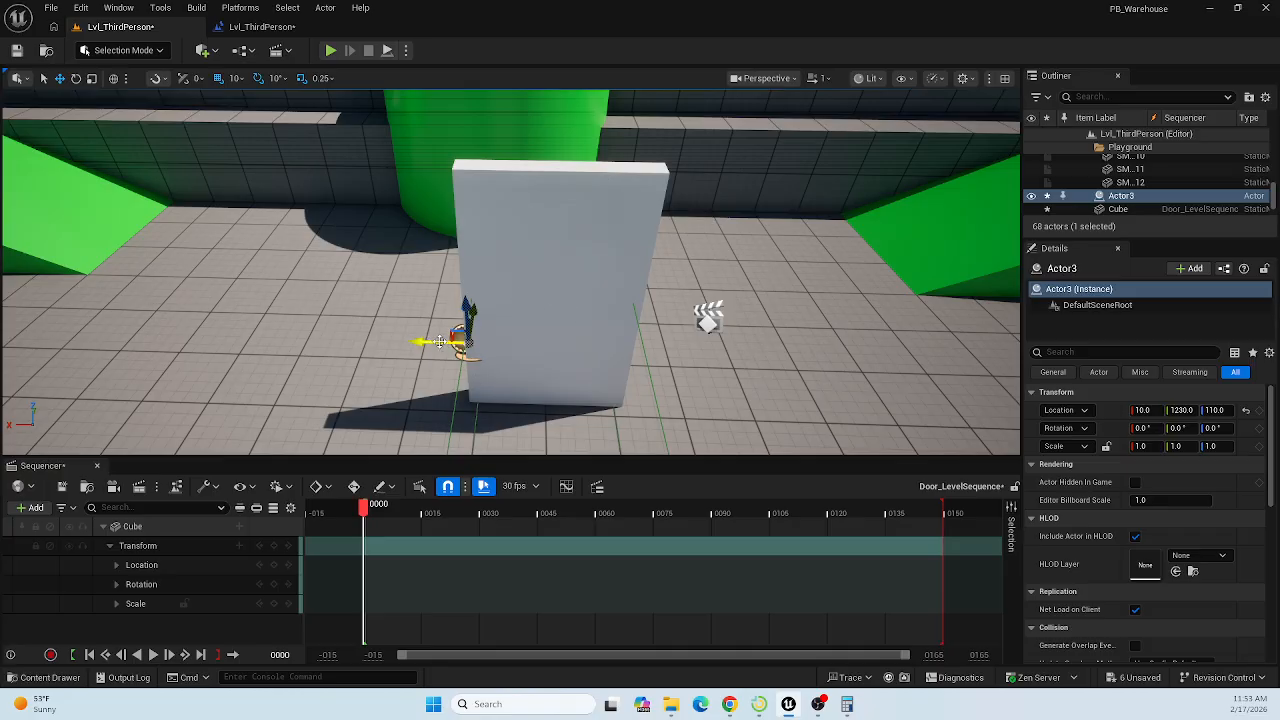
Delete the Cube track from Door_LevelSequence.
{"action": "left_click", "coordinate": [595, 204]}
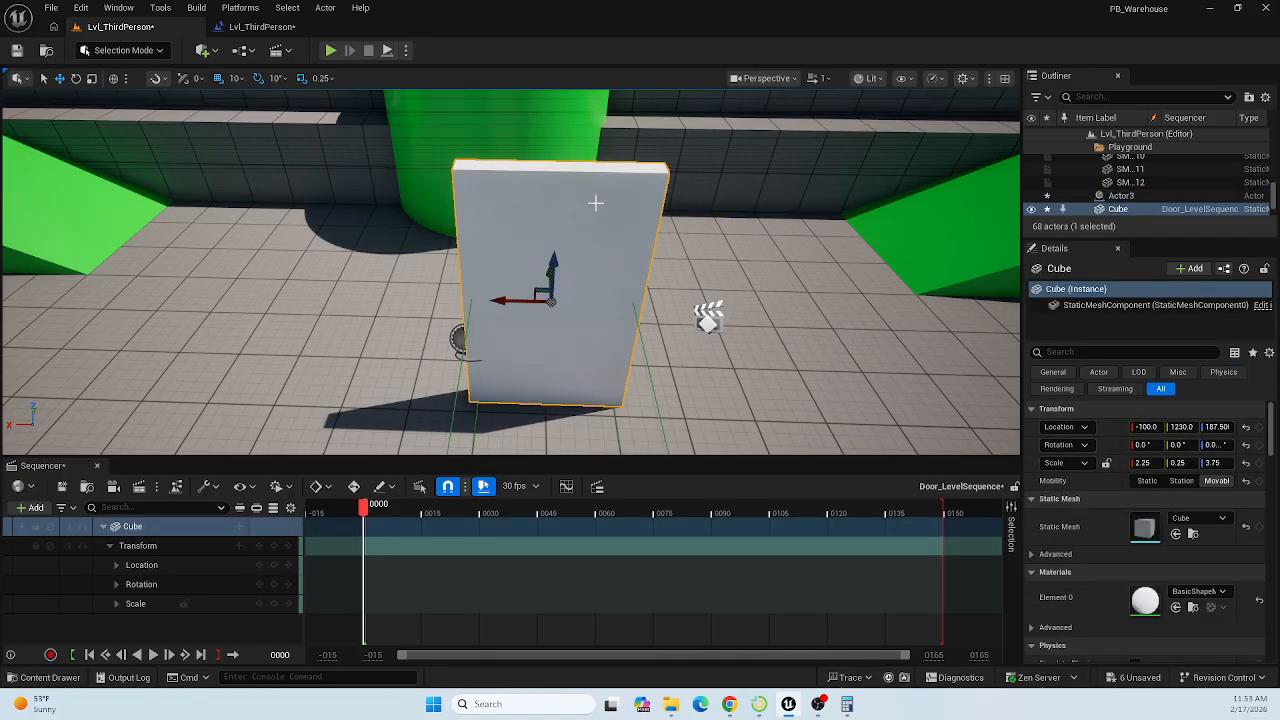
{"action": "left_click", "coordinate": [457, 340]}
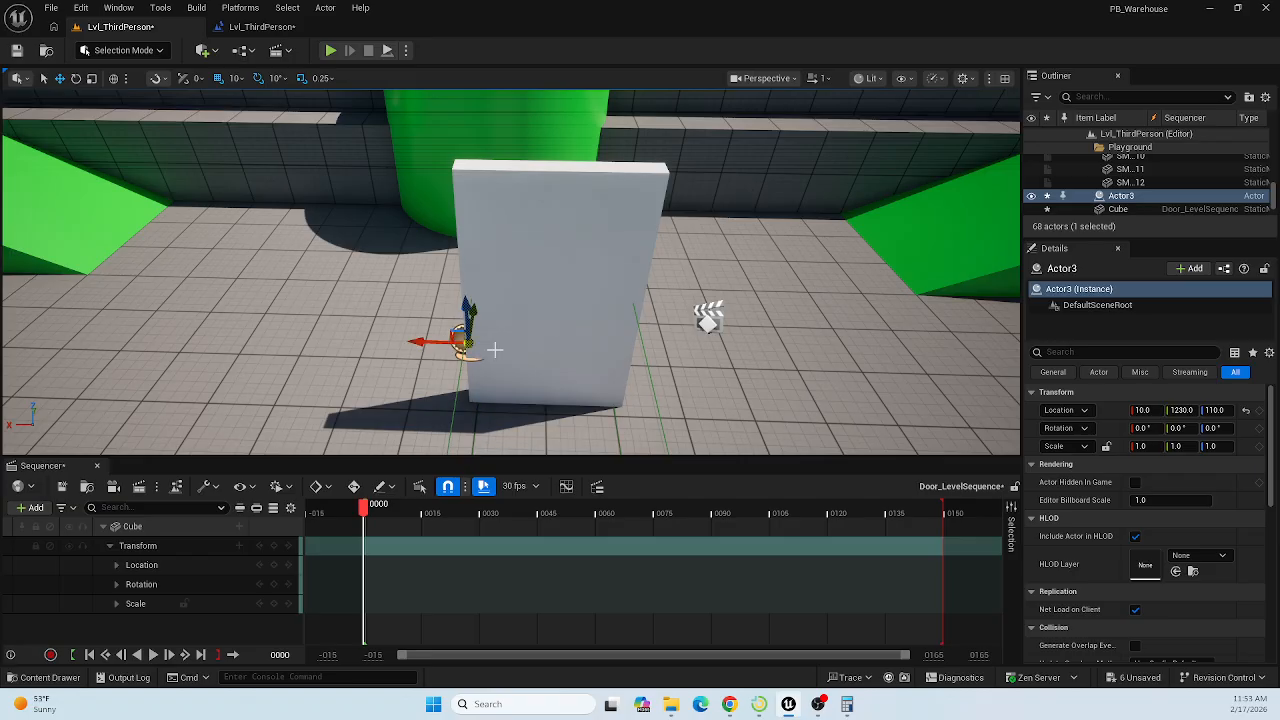
{"action": "left_click", "coordinate": [158, 526]}
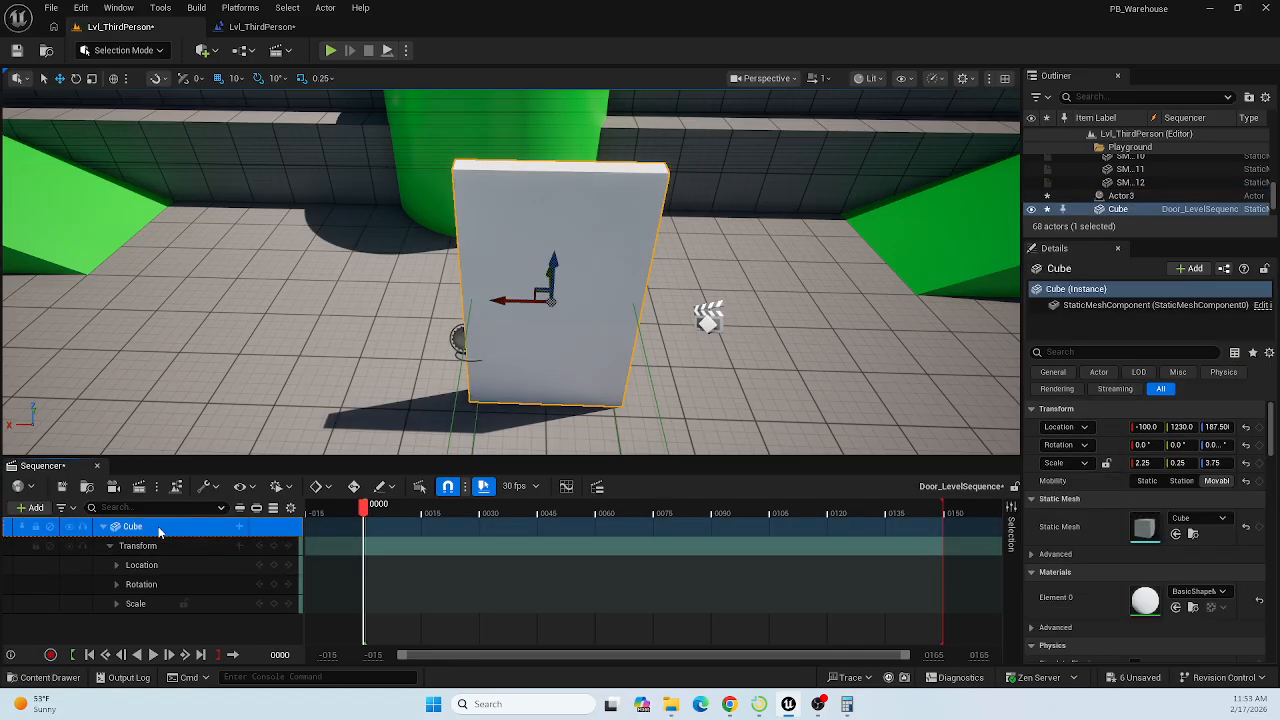
{"action": "right_click", "coordinate": [158, 526]}
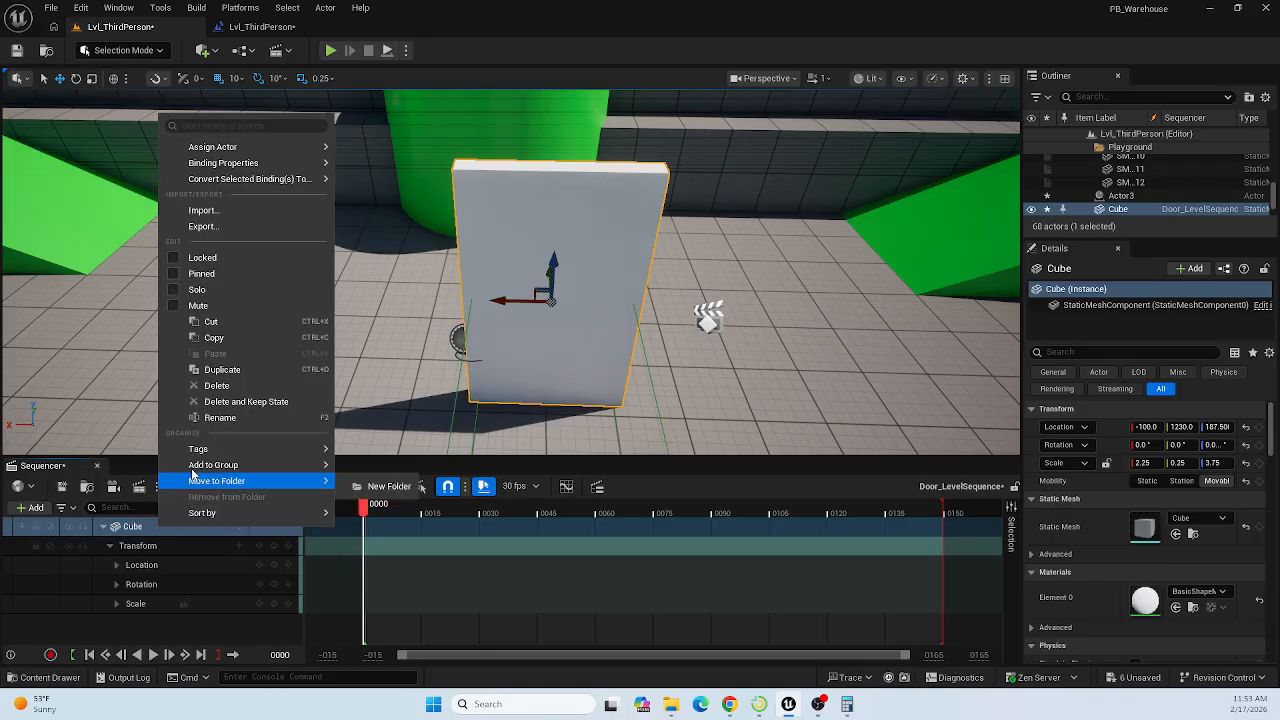
{"action": "left_click", "coordinate": [217, 386]}
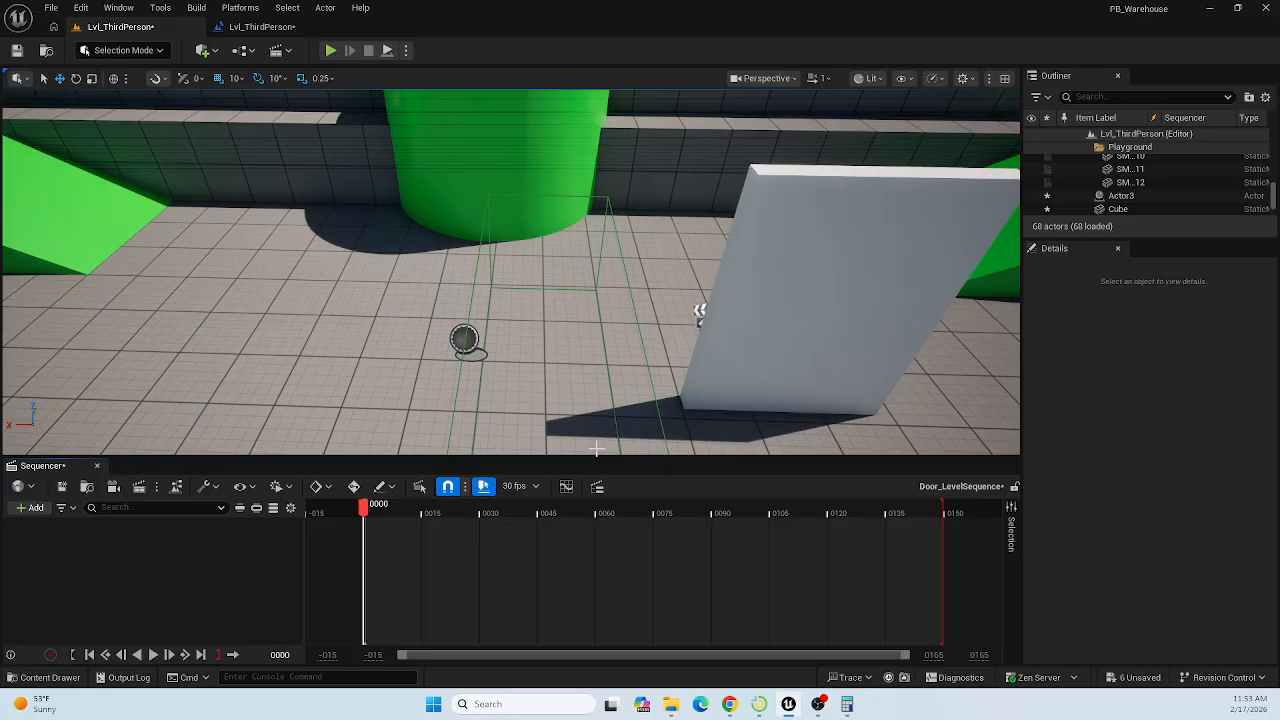
Move the cube door along X into the trigger area, to X -110.
{"action": "left_click", "coordinate": [775, 339]}
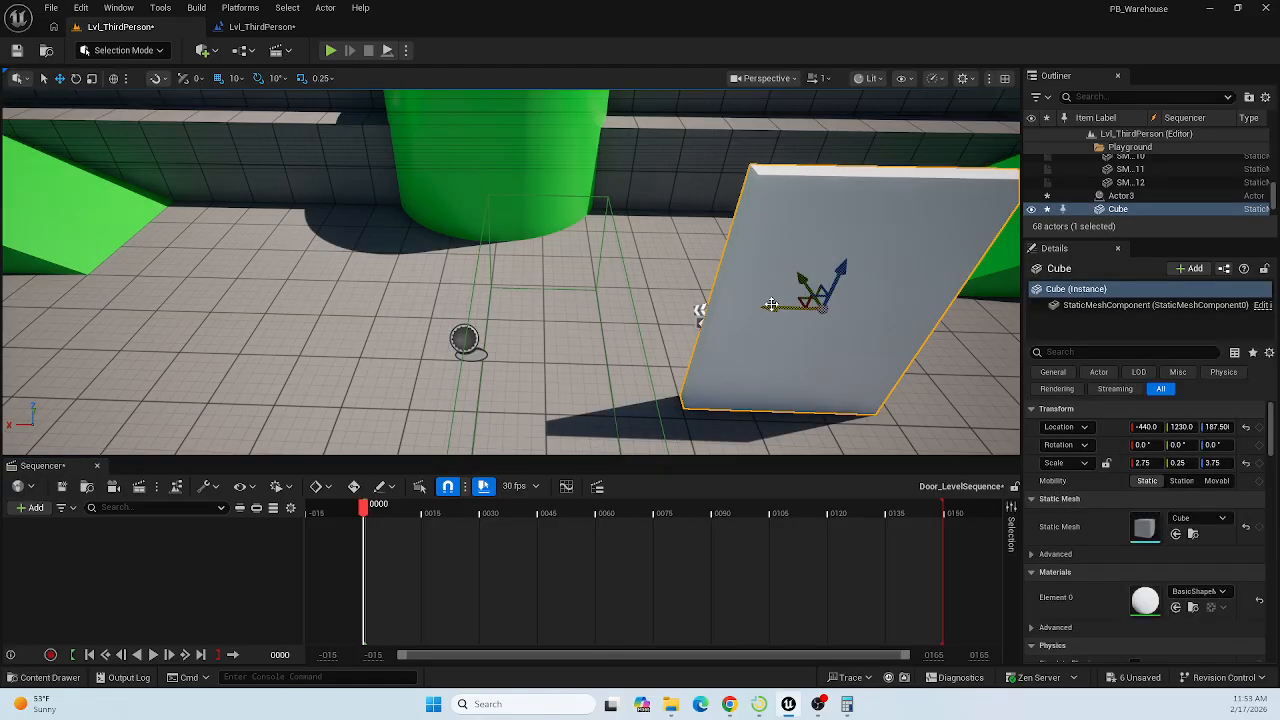
{"action": "left_click_drag", "start_coordinate": [568, 328], "coordinate": [517, 332]}
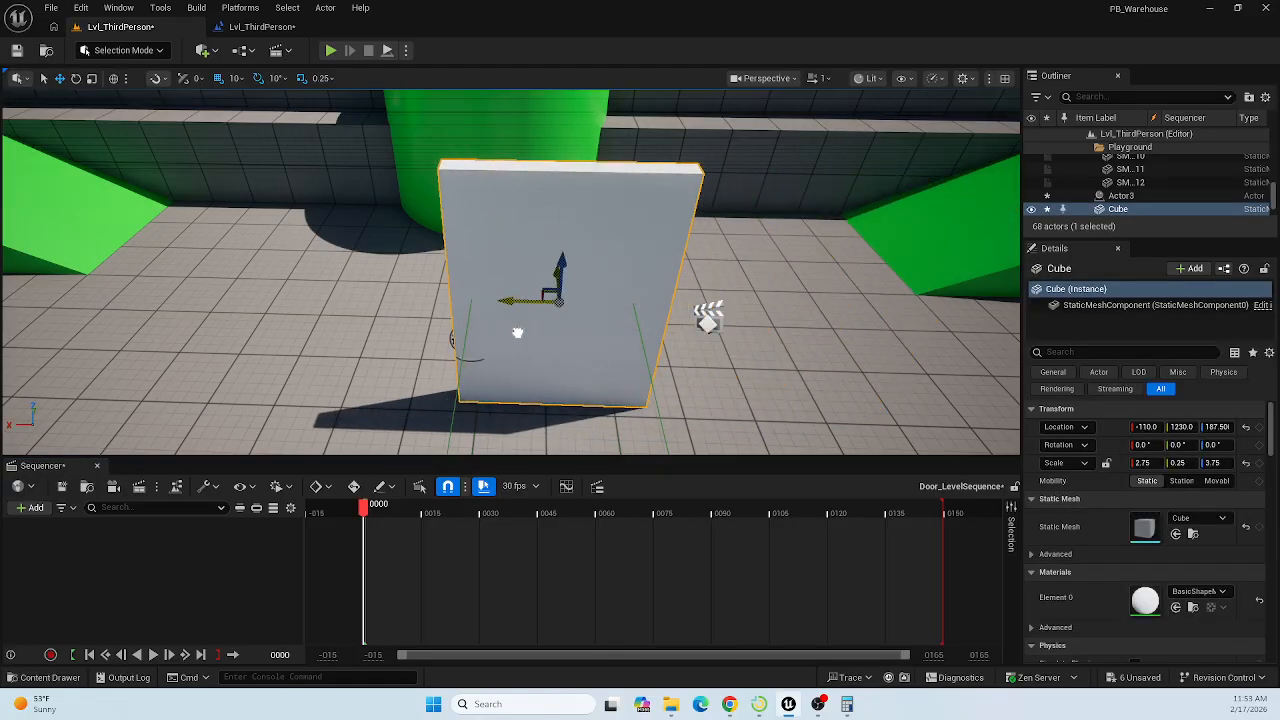
Shift the empty actor along X to 30, aligning it with the door's hinge edge.
{"action": "right_click_drag", "start_coordinate": [631, 387], "coordinate": [720, 404]}
{"action": "key", "text": "w"}
{"action": "right_click_drag", "start_coordinate": [632, 306], "coordinate": [565, 400]}
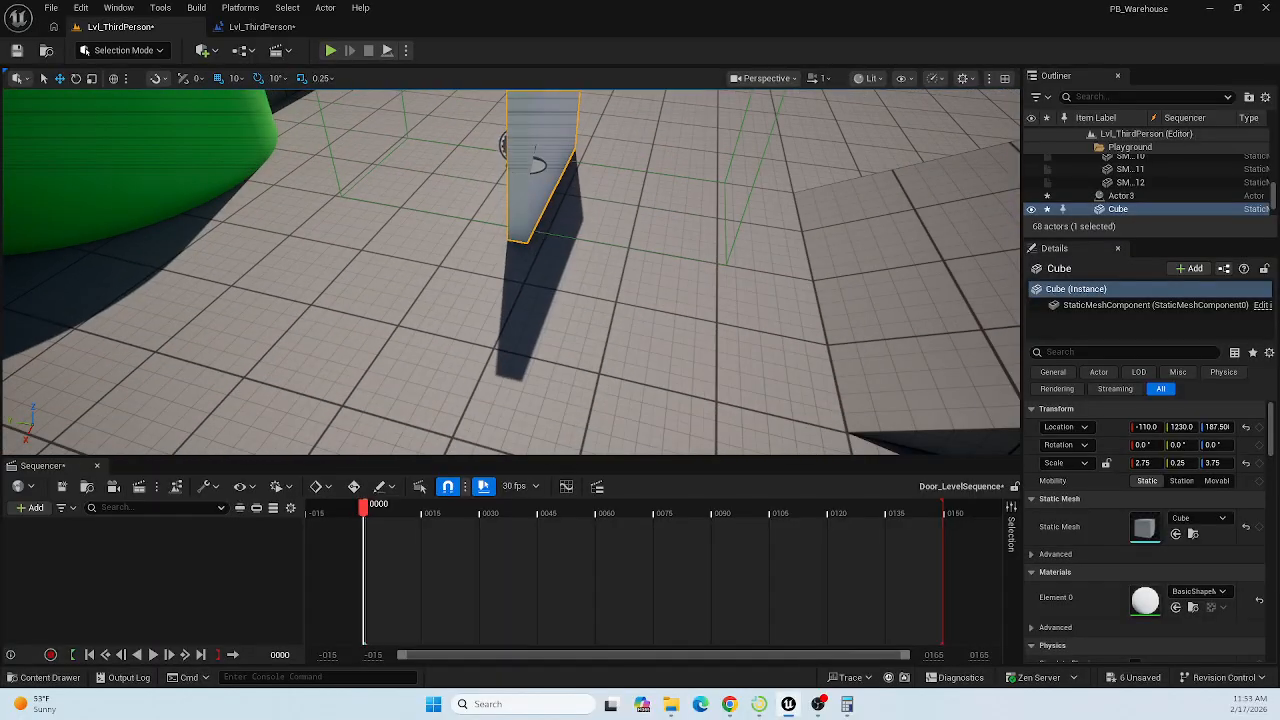
{"action": "left_click", "coordinate": [503, 148]}
{"action": "right_click_drag", "start_coordinate": [503, 148], "coordinate": [648, 100]}
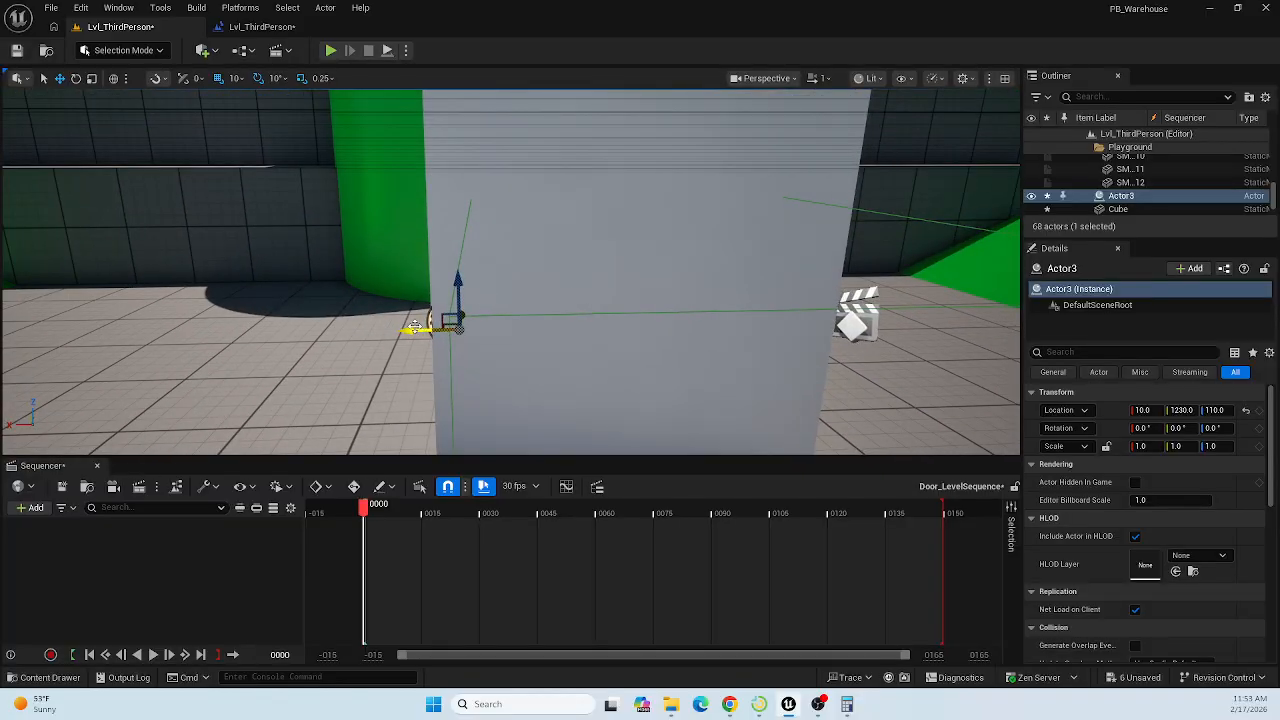
{"action": "left_click_drag", "start_coordinate": [415, 325], "coordinate": [392, 330]}
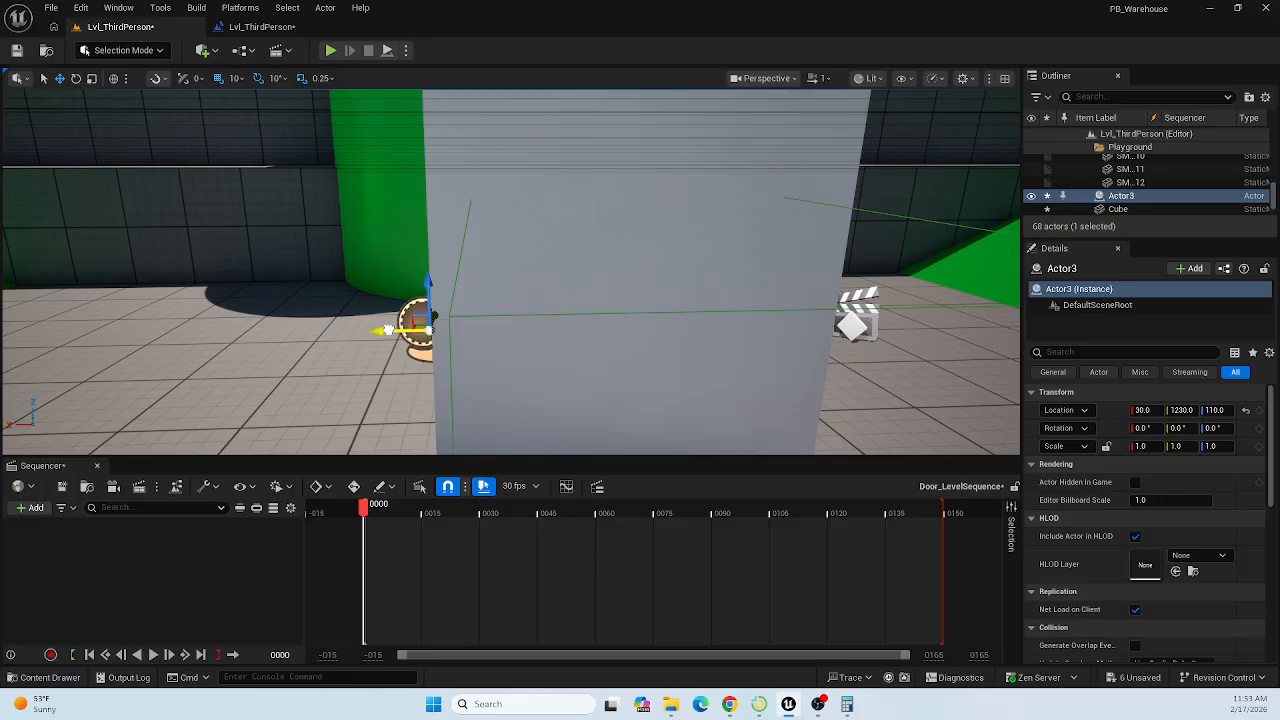
Try to attach the Cube to Actor3 as its child in the Outliner.
{"action": "right_click_drag", "start_coordinate": [705, 340], "coordinate": [706, 368]}
{"action": "key", "text": "s"}
{"action": "key", "text": "s"}
{"action": "right_click_drag", "start_coordinate": [863, 366], "coordinate": [863, 326]}
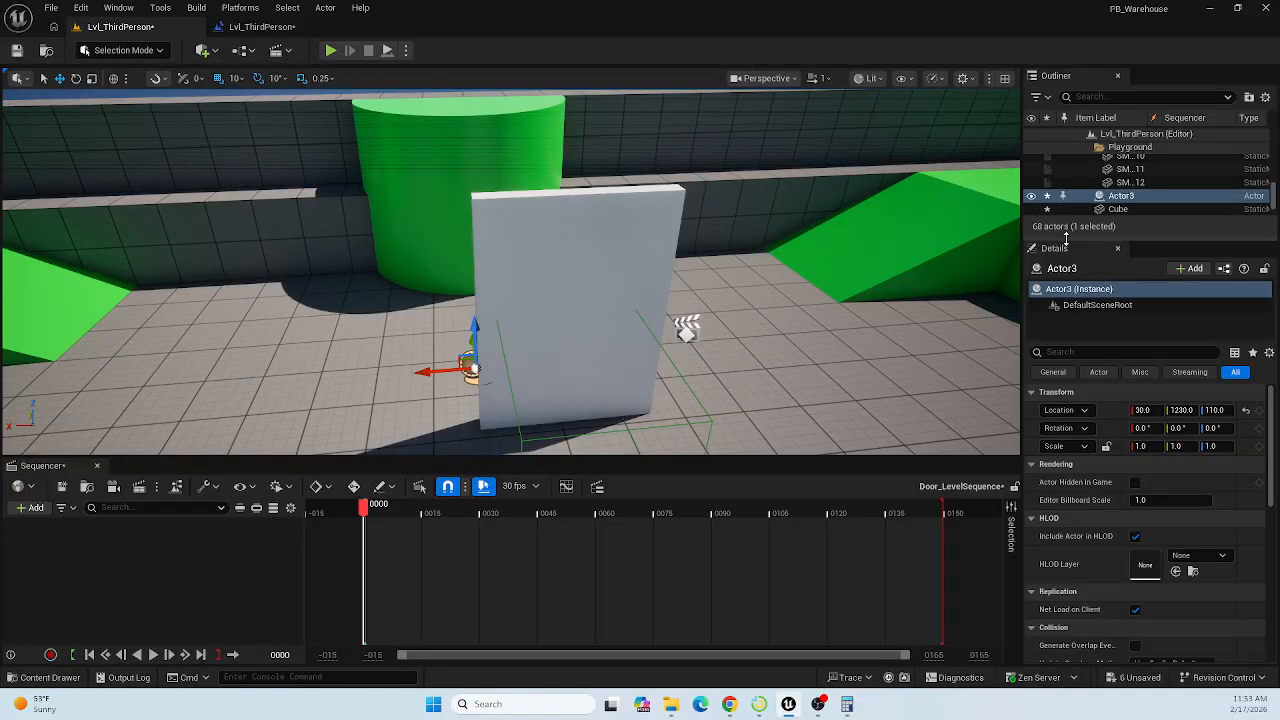
{"action": "left_click_drag", "start_coordinate": [1065, 238], "coordinate": [1066, 410]}
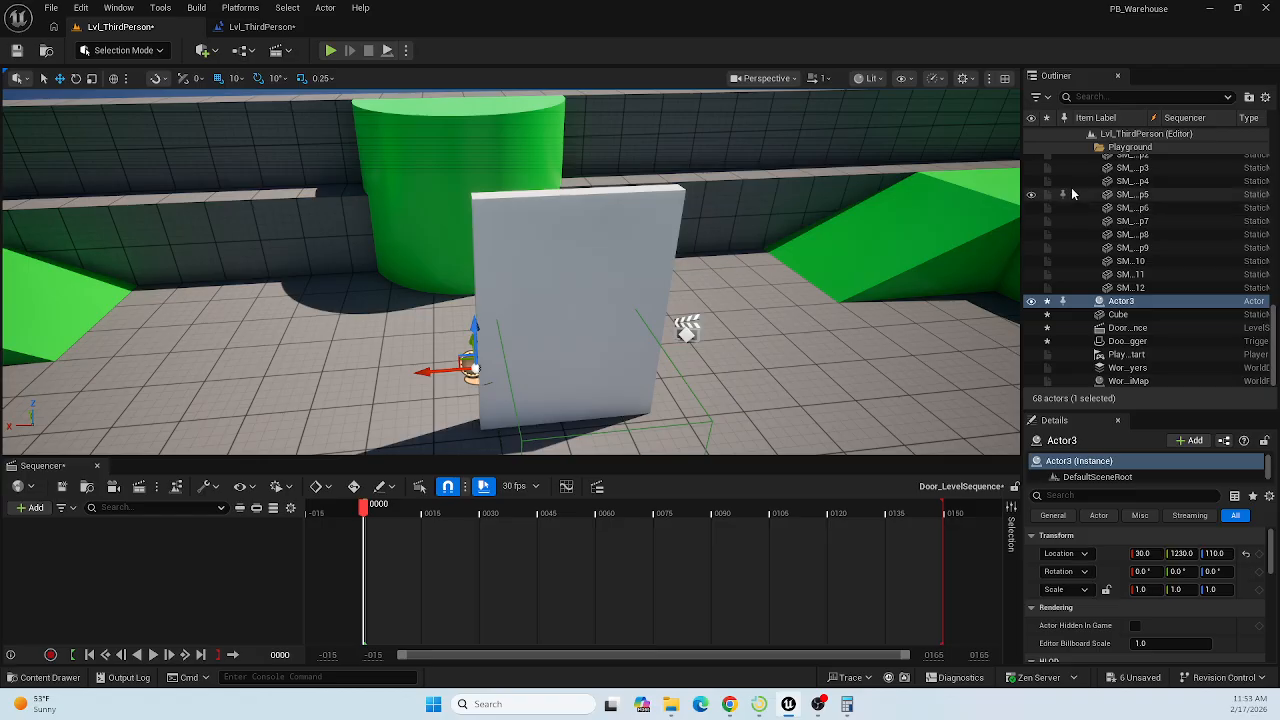
{"action": "left_click", "coordinate": [1122, 315]}
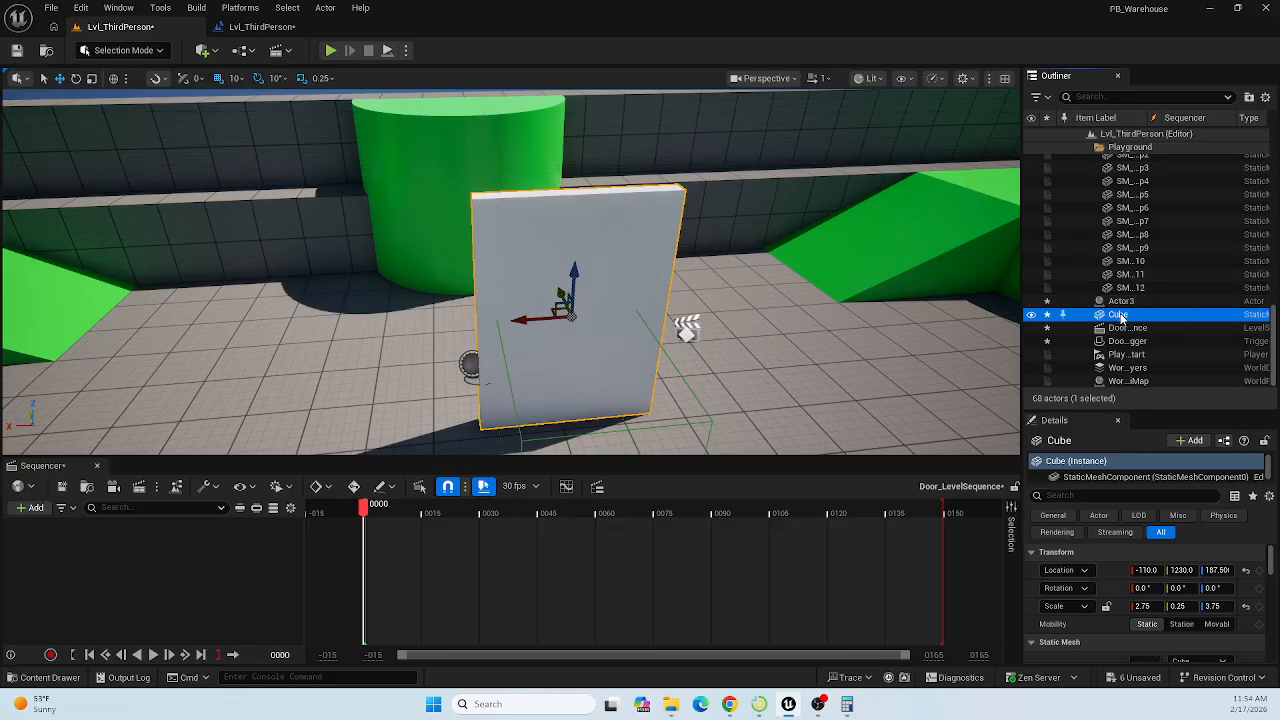
{"action": "left_click_drag", "start_coordinate": [1120, 316], "coordinate": [1125, 304]}
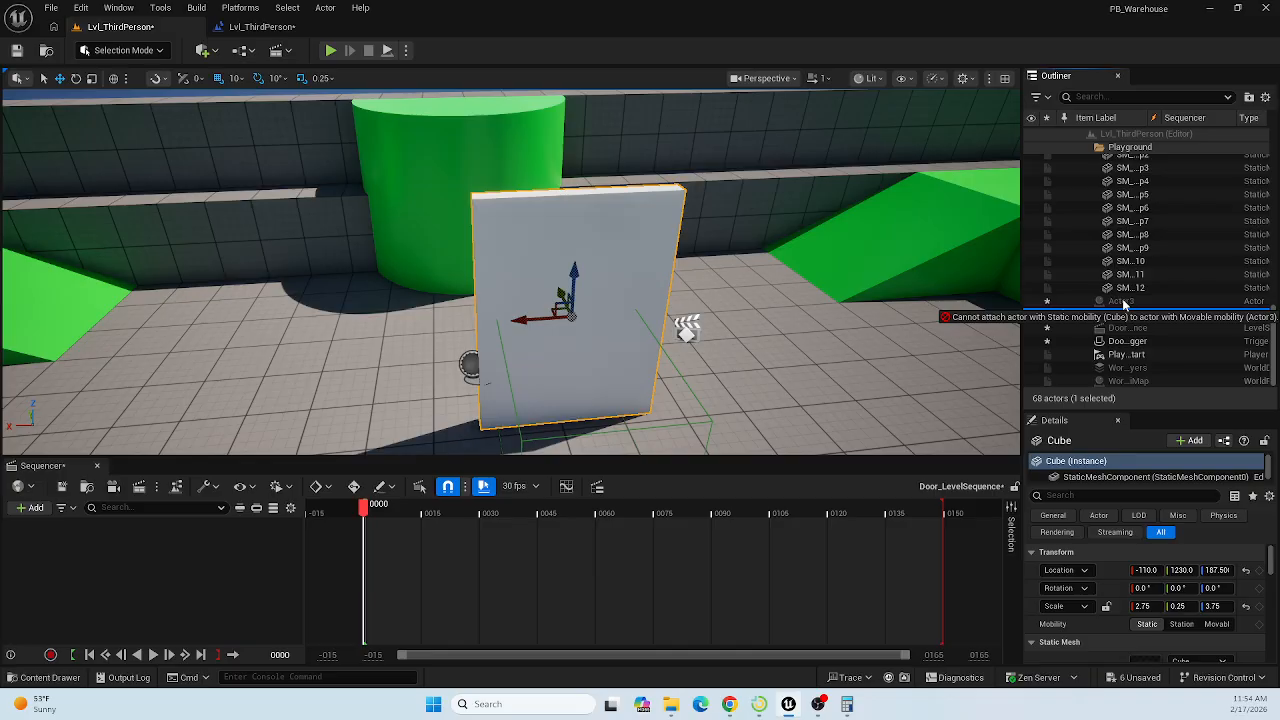
{"action": "left_click_drag", "start_coordinate": [1123, 302], "coordinate": [1116, 308]}
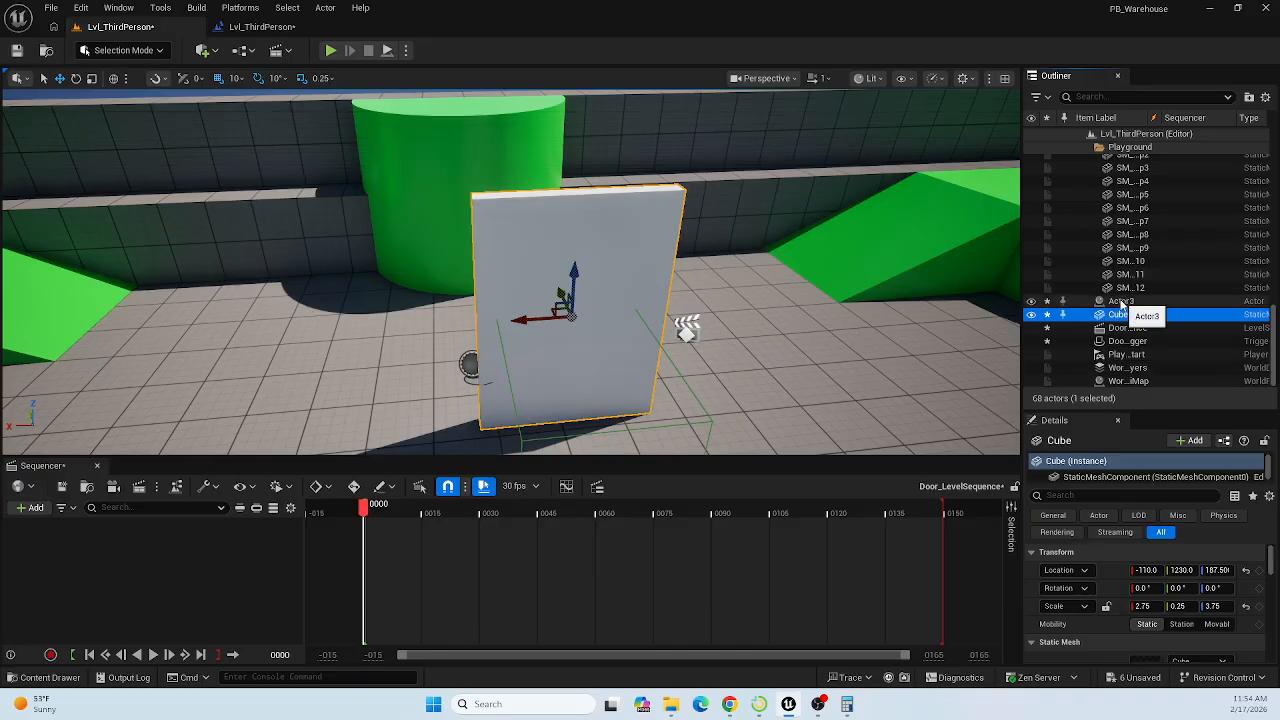
Examine Actor3's properties in an enlarged Details view, looking for a Mobility setting under its Transform.
{"action": "left_click", "coordinate": [1120, 301]}
{"action": "scroll", "coordinate": [1162, 558], "scroll_direction": "down", "scroll_amount": 3}
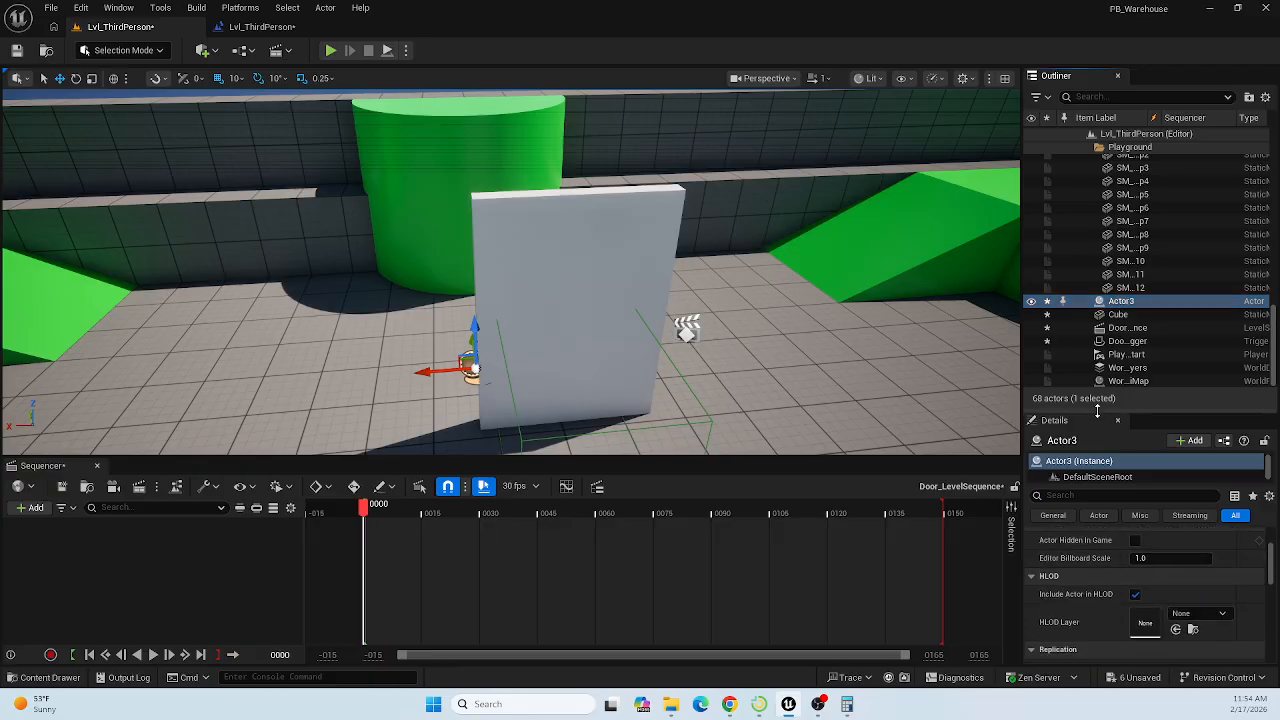
{"action": "left_click_drag", "start_coordinate": [1095, 410], "coordinate": [1100, 270]}
{"action": "scroll", "coordinate": [1113, 200], "scroll_direction": "down", "scroll_amount": 2}
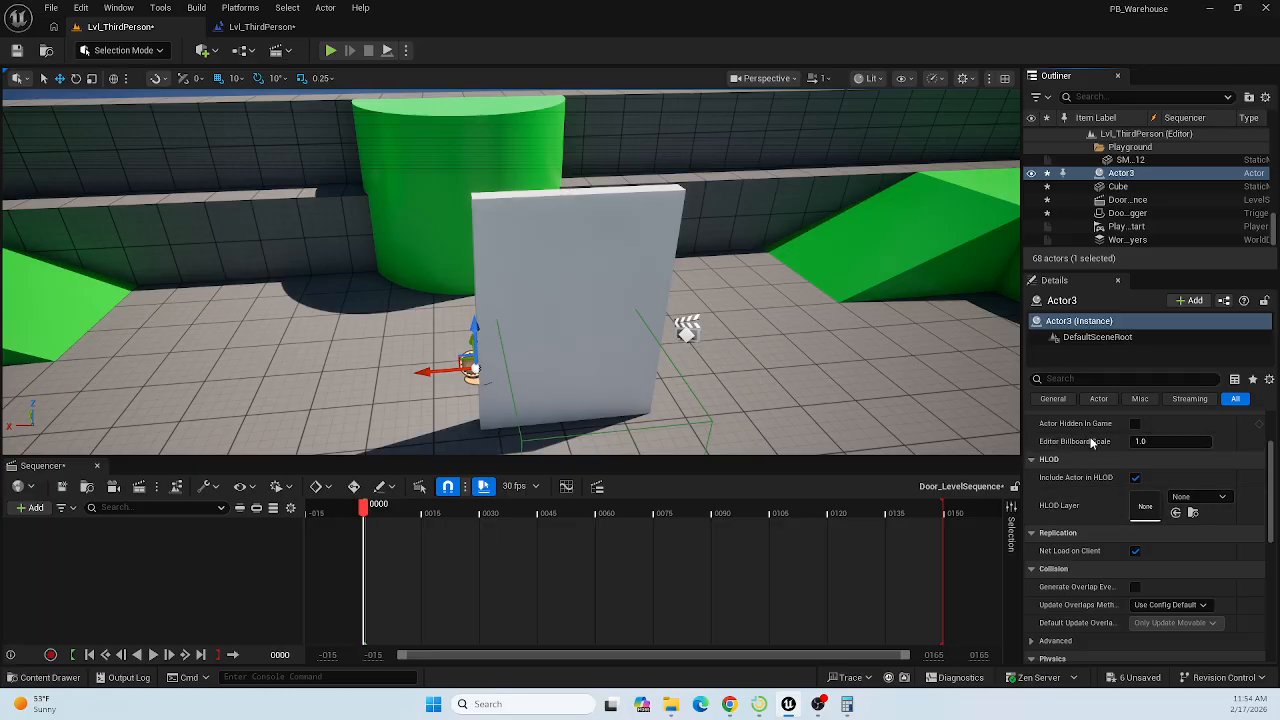
{"action": "scroll", "coordinate": [1100, 450], "scroll_direction": "up", "scroll_amount": 2}
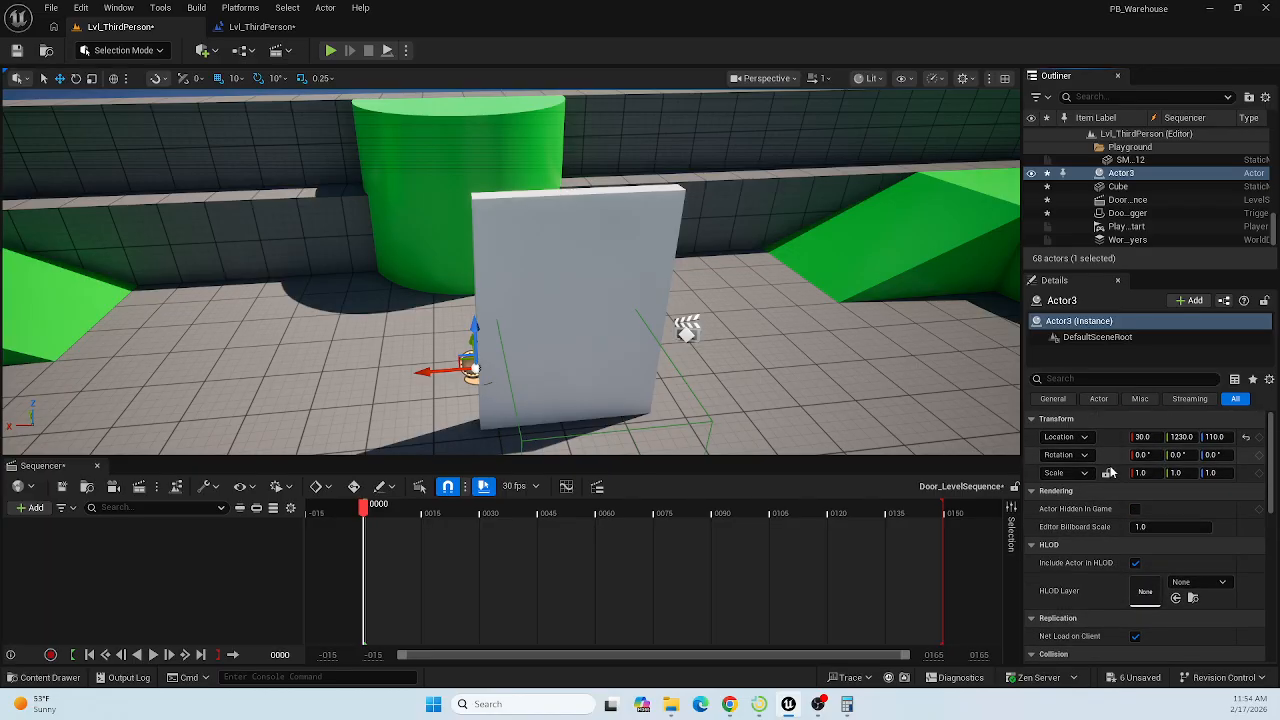
{"action": "mouse_move", "coordinate": [1273, 432]}
{"action": "left_mouse_down"}
{"action": "mouse_move", "coordinate": [1273, 566]}
{"action": "mouse_move", "coordinate": [1271, 412]}
{"action": "left_mouse_up"}
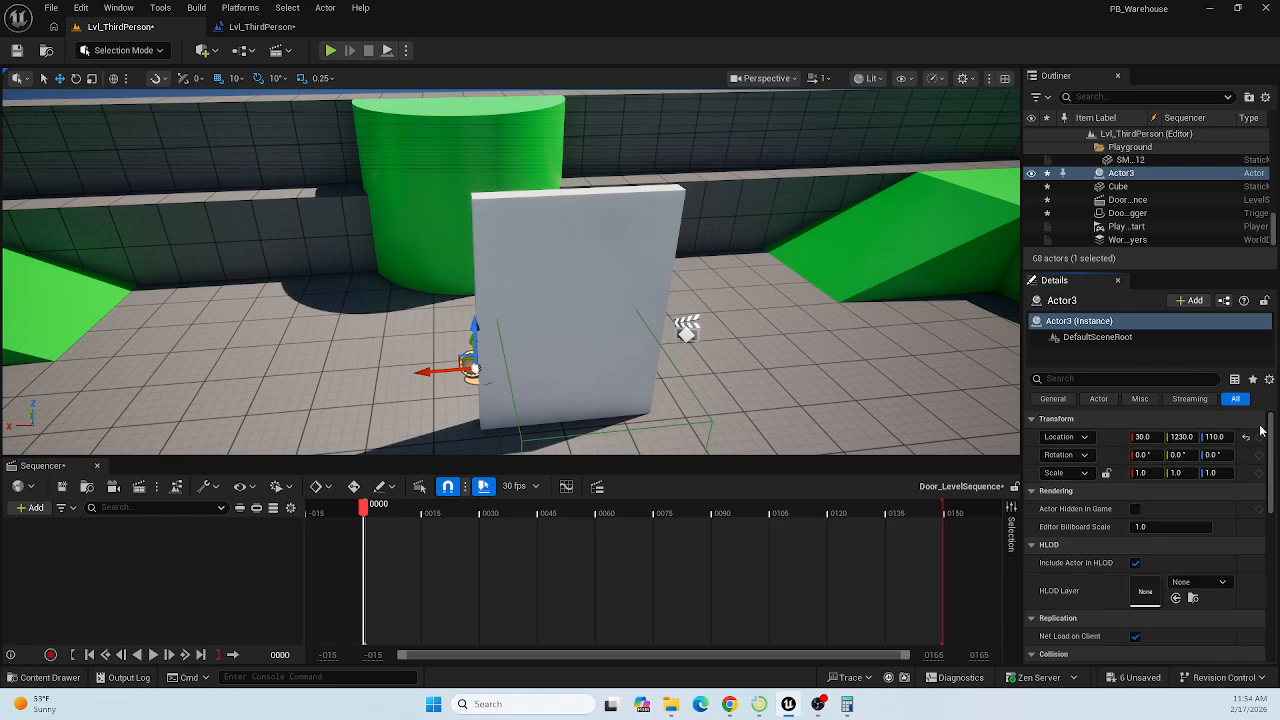
{"action": "left_click_drag", "start_coordinate": [1270, 422], "coordinate": [1270, 355]}
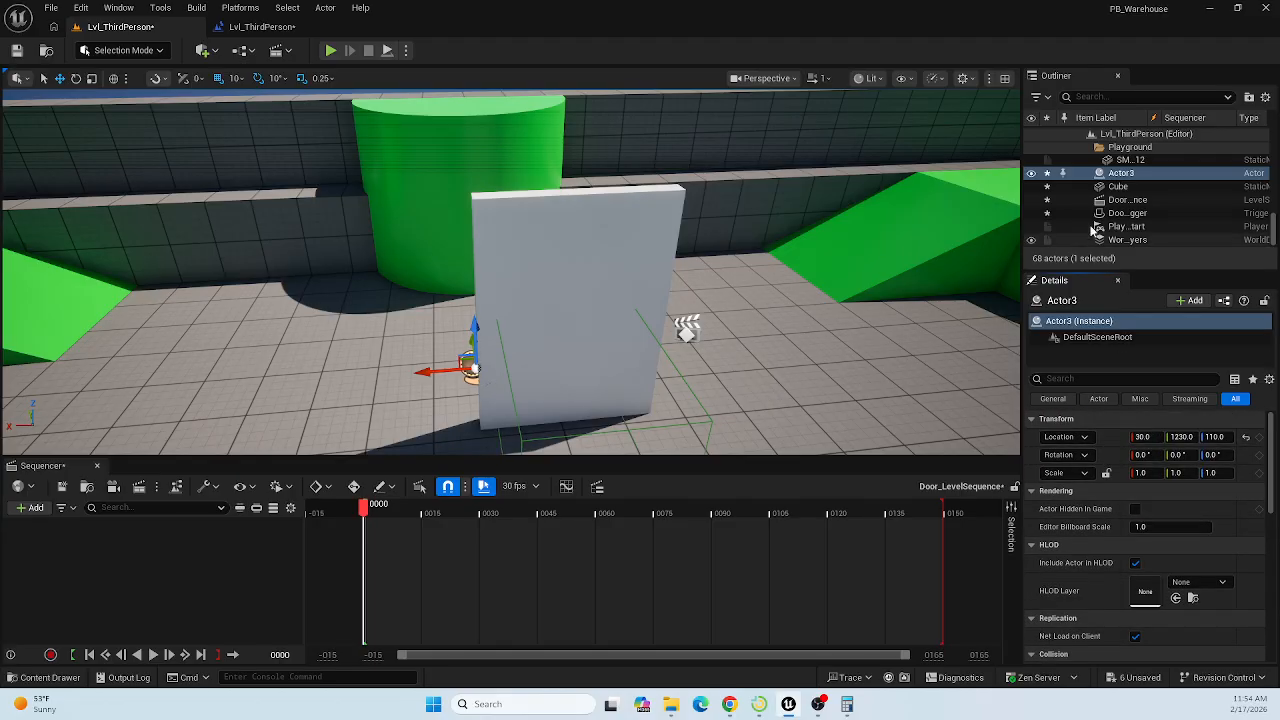
Set the Cube's mobility to Movable and attach it to Actor3 as its child.
{"action": "left_click", "coordinate": [1117, 186]}
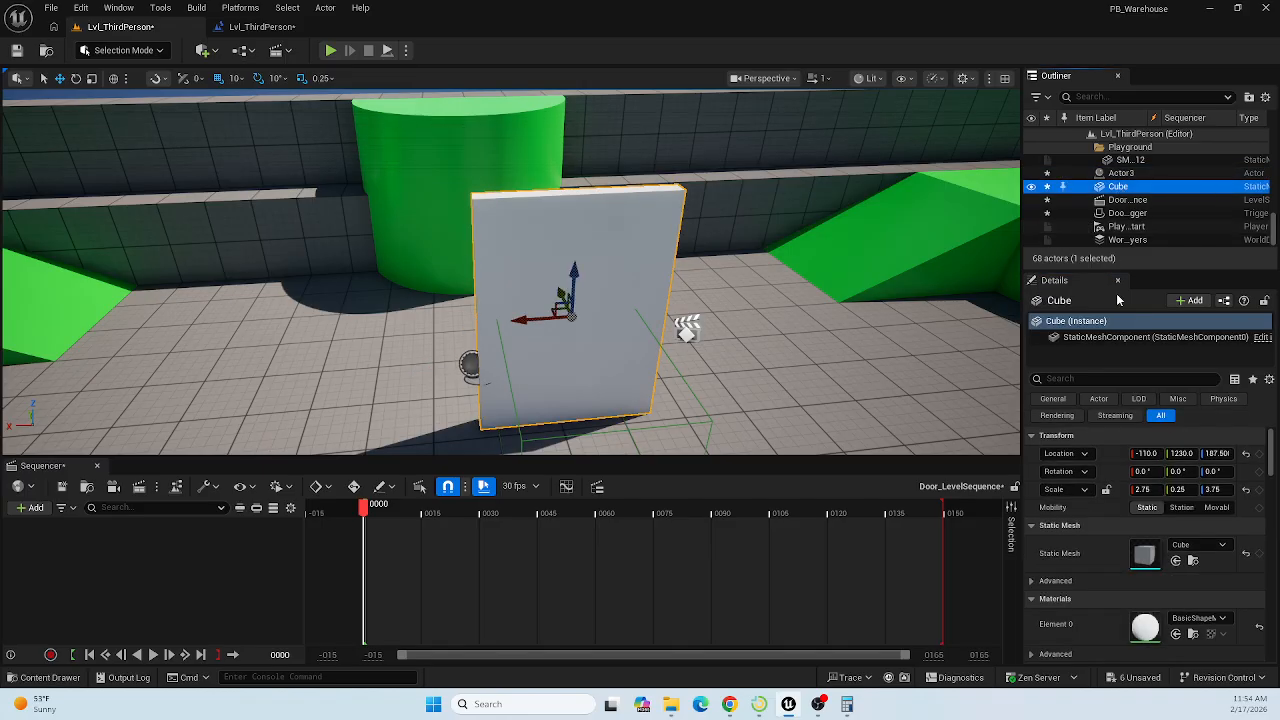
{"action": "left_click", "coordinate": [1217, 508]}
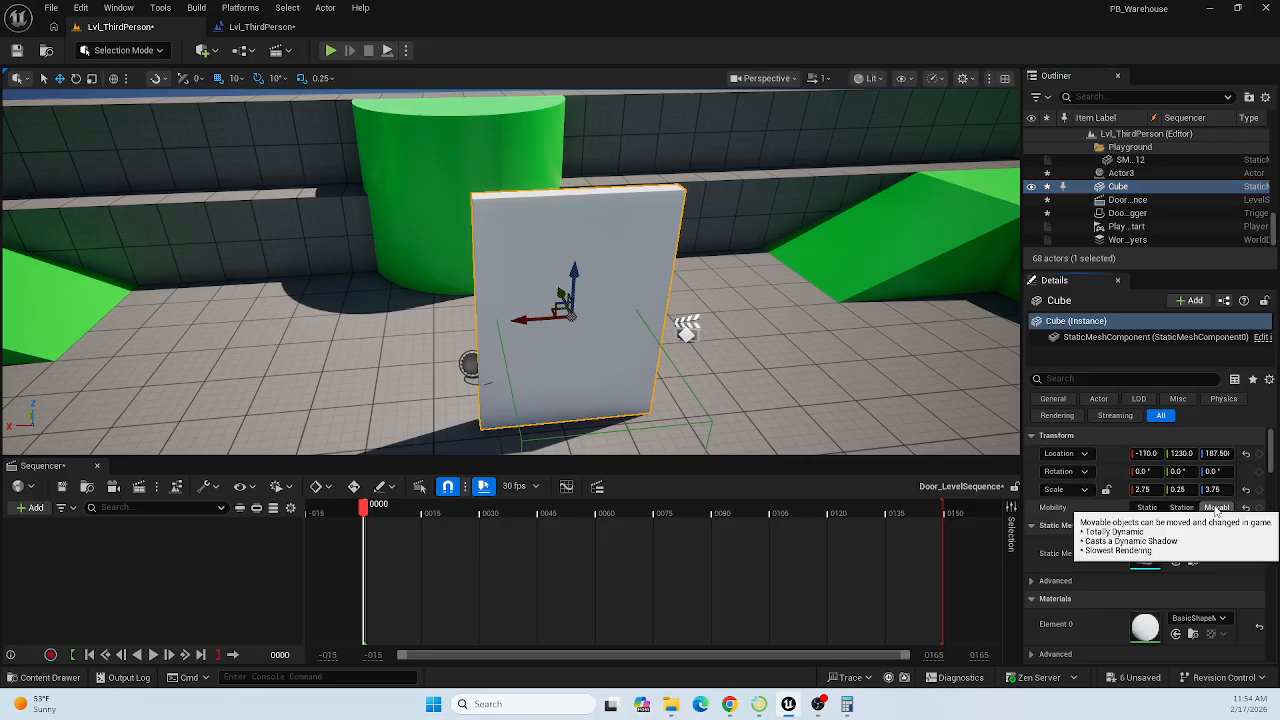
{"action": "left_click", "coordinate": [1120, 187]}
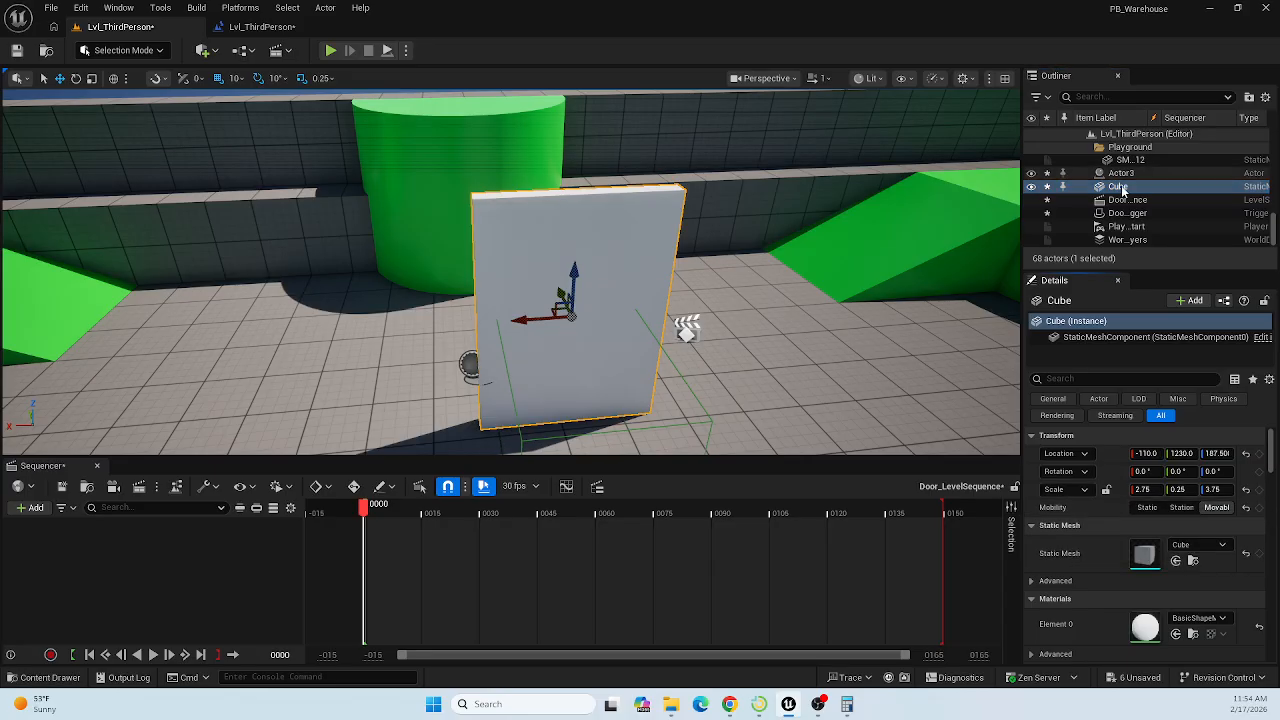
{"action": "left_click", "coordinate": [1147, 508]}
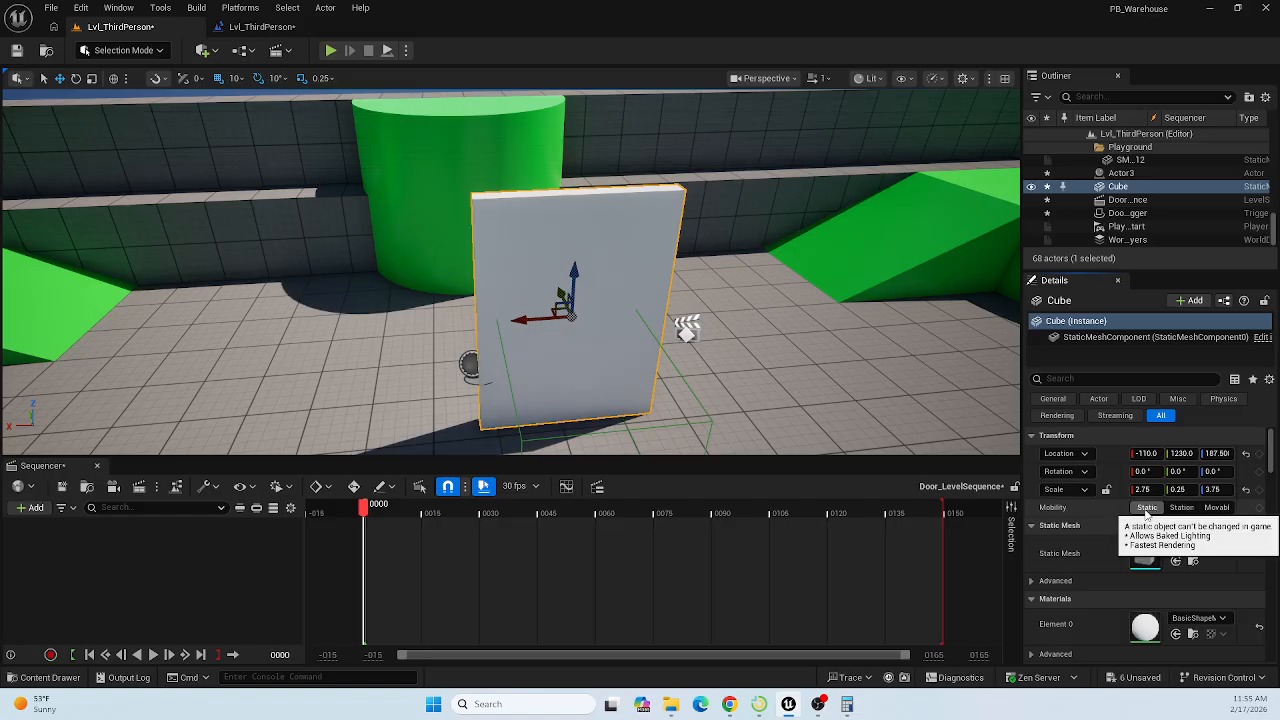
{"action": "left_click", "coordinate": [1216, 507]}
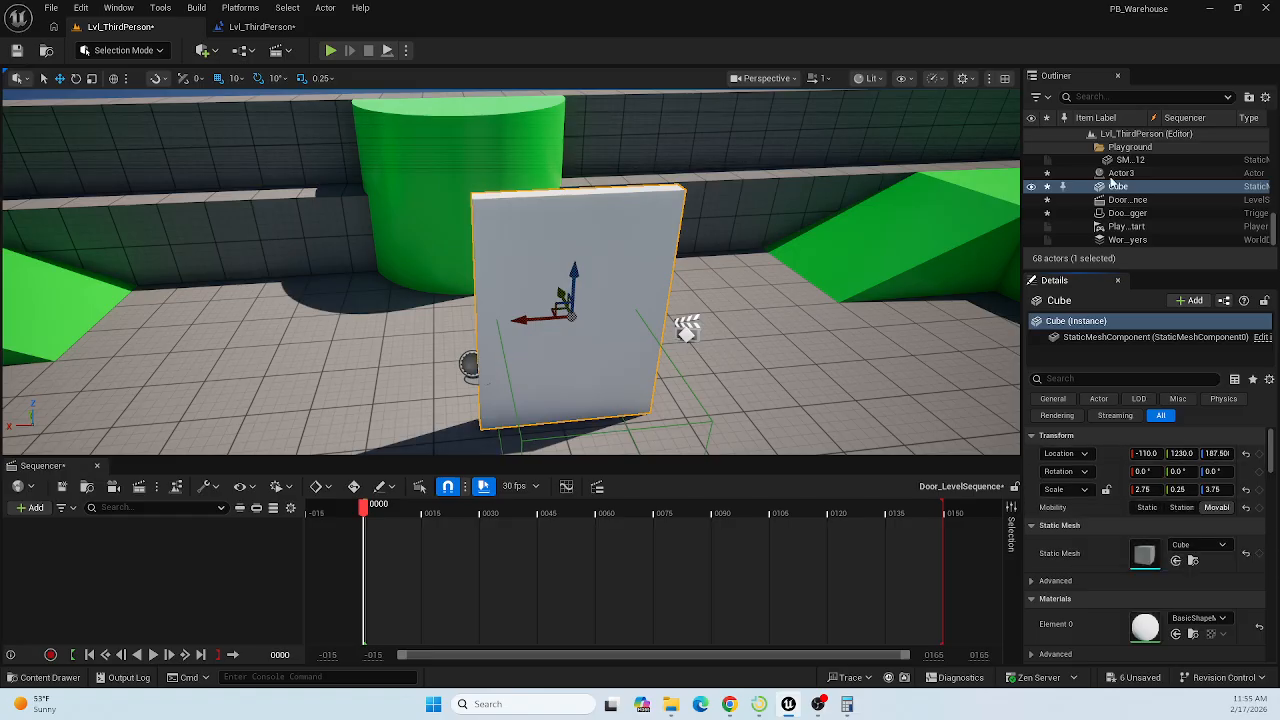
{"action": "left_click_drag", "start_coordinate": [1121, 191], "coordinate": [1121, 175]}
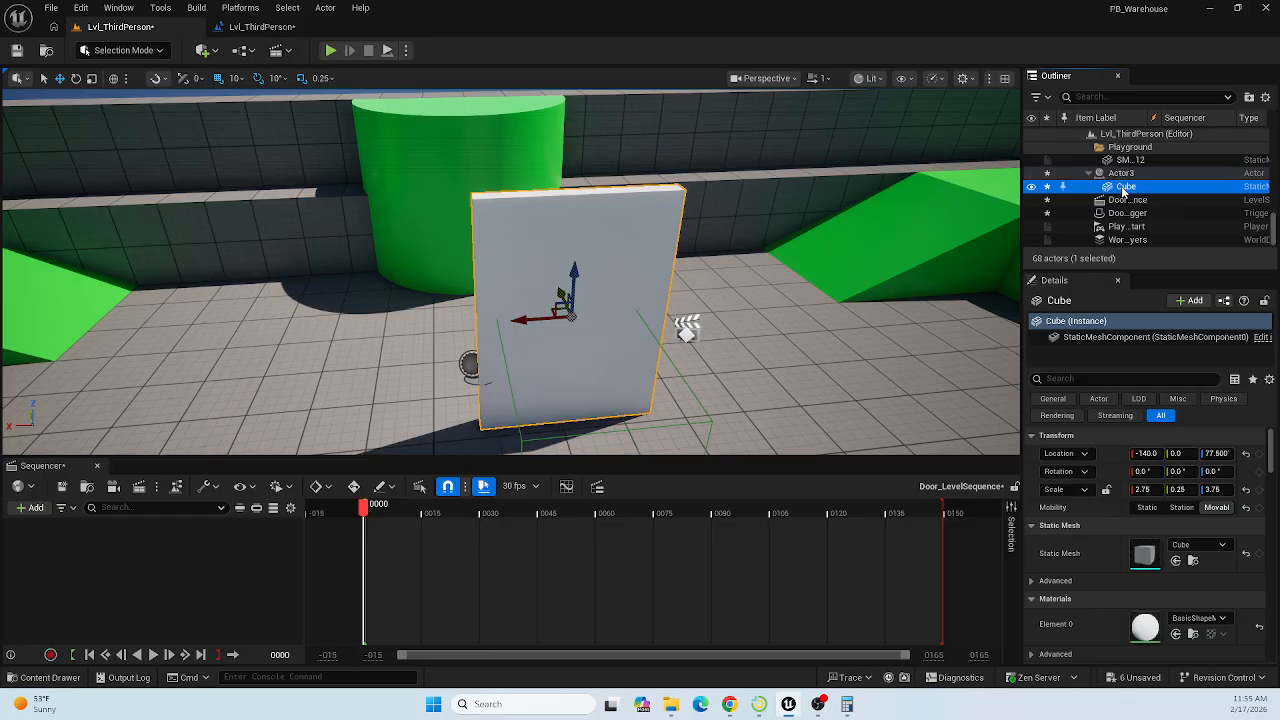
Try rotating Actor3 about its vertical axis to swing the attached door, and undo the rotation.
{"action": "left_click", "coordinate": [470, 365]}
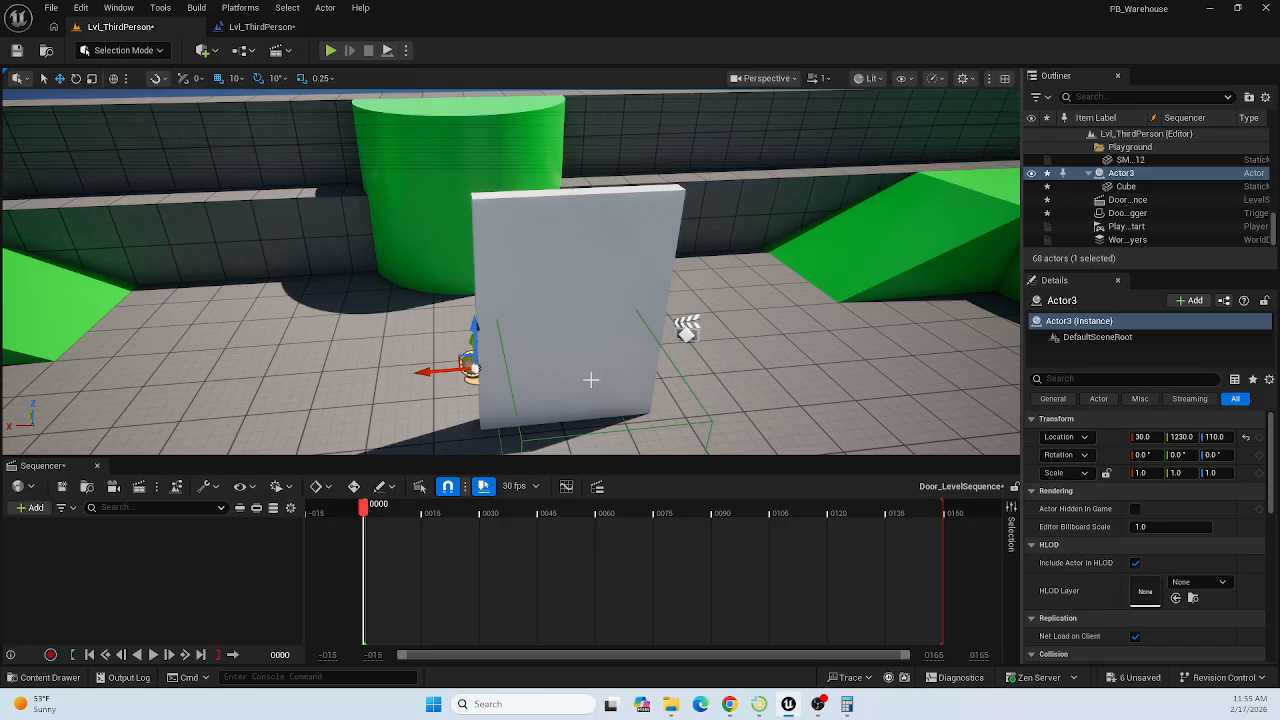
{"action": "key", "text": "e"}
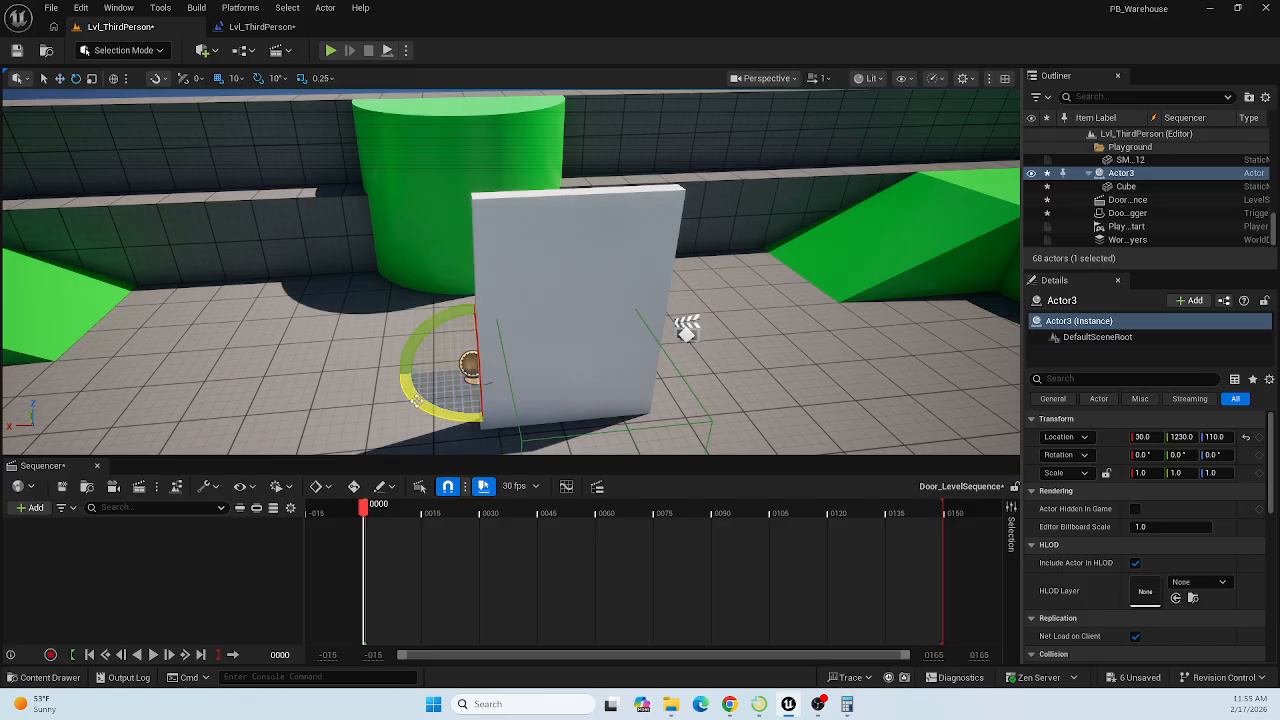
{"action": "mouse_move", "coordinate": [420, 402]}
{"action": "left_mouse_down"}
{"action": "mouse_move", "coordinate": [425, 440]}
{"action": "mouse_move", "coordinate": [388, 410]}
{"action": "mouse_move", "coordinate": [426, 330]}
{"action": "mouse_move", "coordinate": [380, 370]}
{"action": "mouse_move", "coordinate": [425, 440]}
{"action": "mouse_move", "coordinate": [443, 323]}
{"action": "mouse_move", "coordinate": [414, 363]}
{"action": "mouse_move", "coordinate": [391, 350]}
{"action": "mouse_move", "coordinate": [430, 380]}
{"action": "mouse_move", "coordinate": [383, 357]}
{"action": "mouse_move", "coordinate": [441, 325]}
{"action": "mouse_move", "coordinate": [395, 372]}
{"action": "mouse_move", "coordinate": [432, 405]}
{"action": "left_mouse_up"}
{"action": "key", "text": "ctrl+z"}
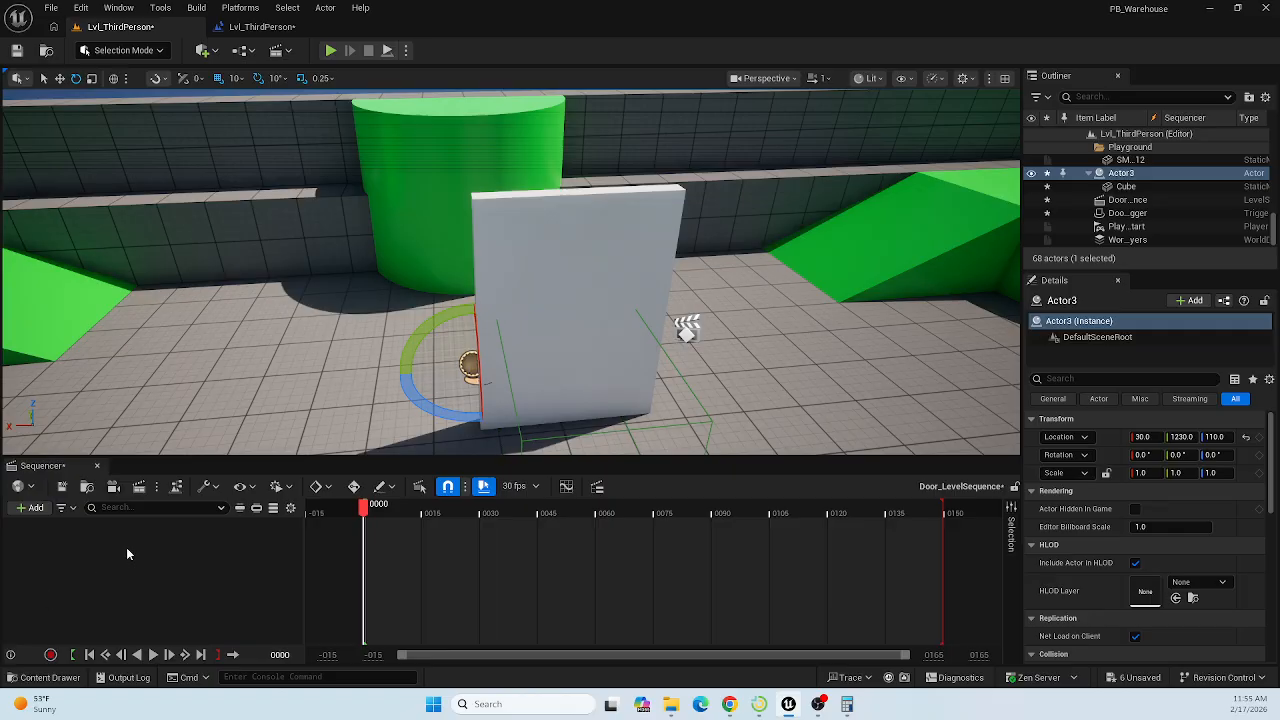
Add Actor3 as an actor track in Door_LevelSequence.
{"action": "left_click", "coordinate": [30, 507]}
{"action": "mouse_move", "coordinate": [105, 264]}
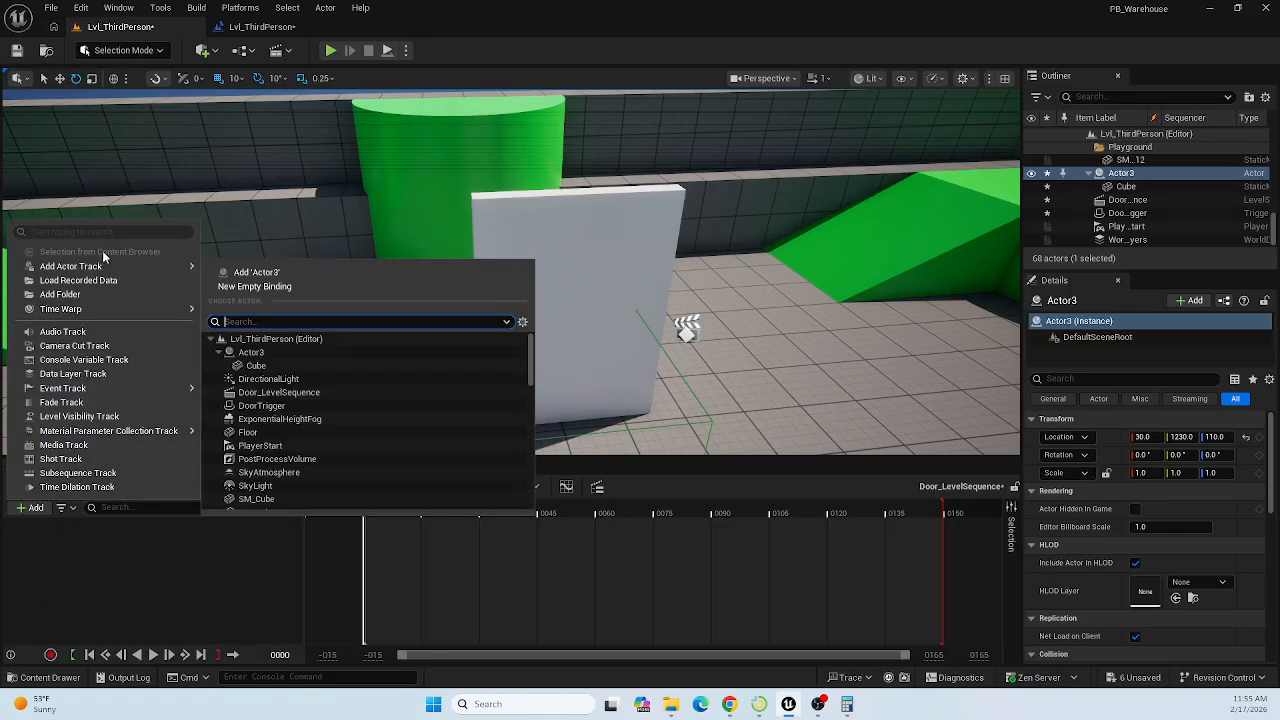
{"action": "left_click", "coordinate": [256, 272]}
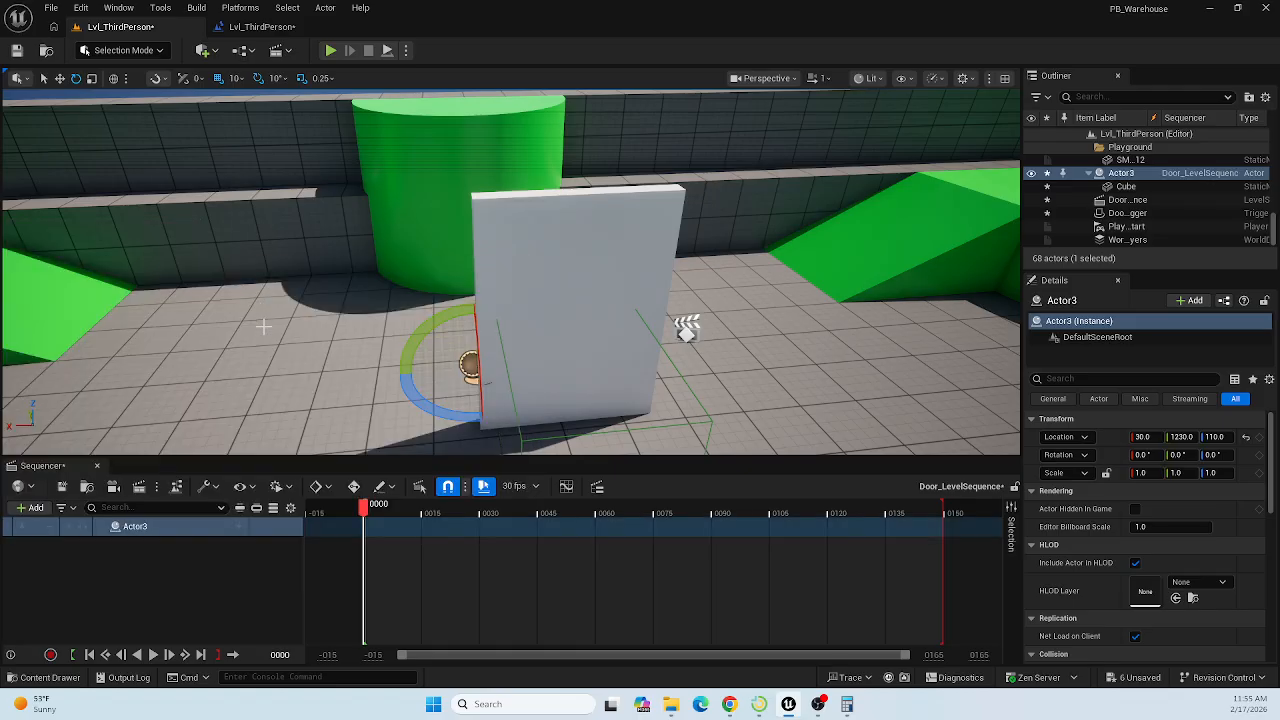
{"action": "right_click", "coordinate": [145, 526]}
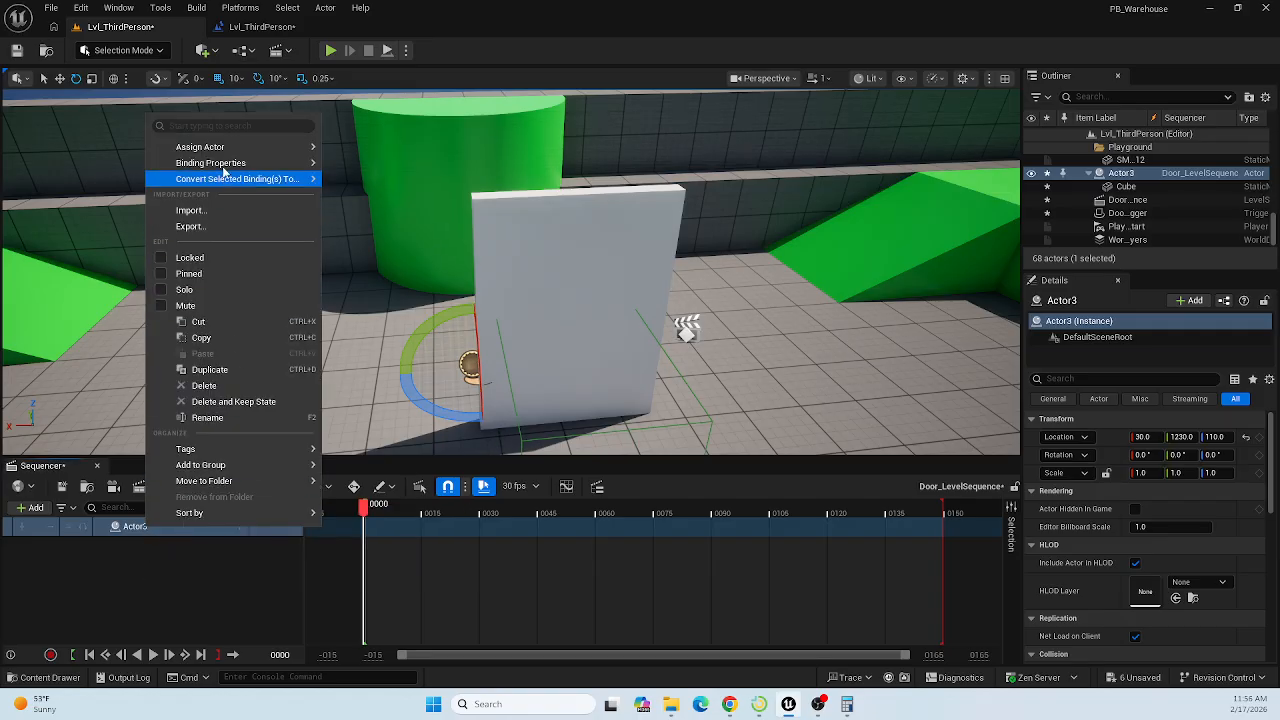
{"action": "mouse_move", "coordinate": [238, 148]}
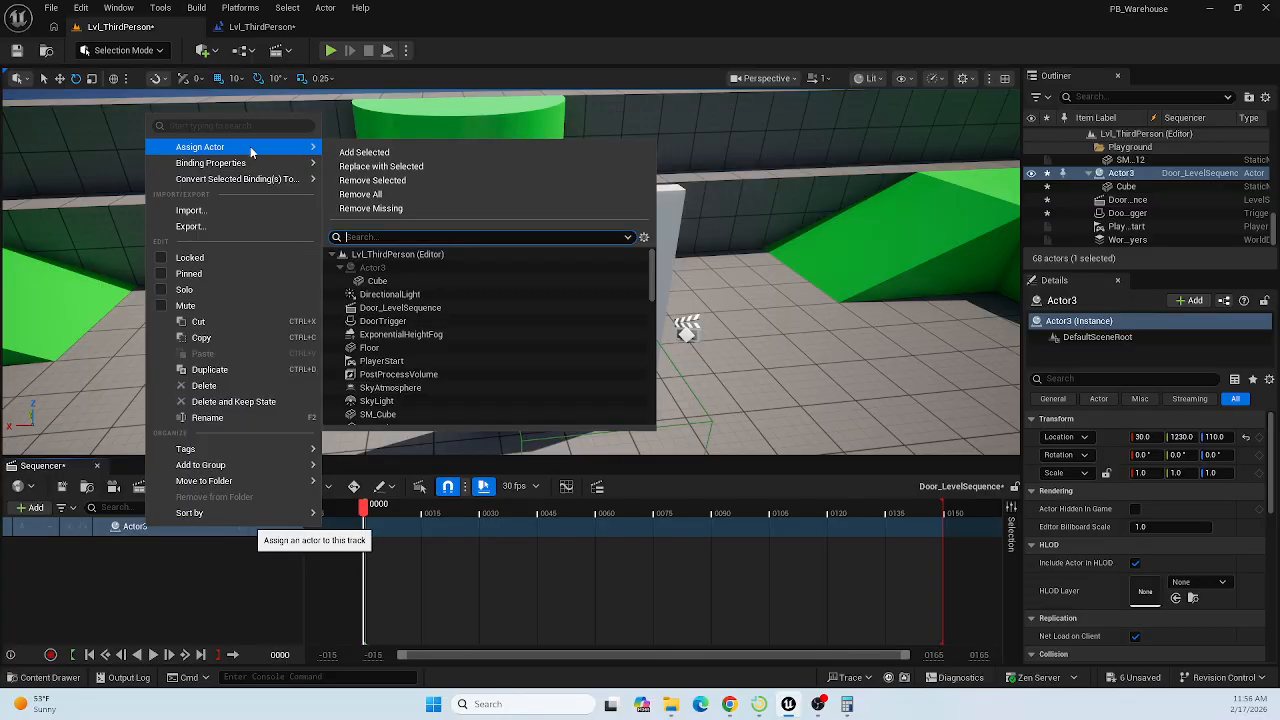
{"action": "mouse_move", "coordinate": [267, 172]}
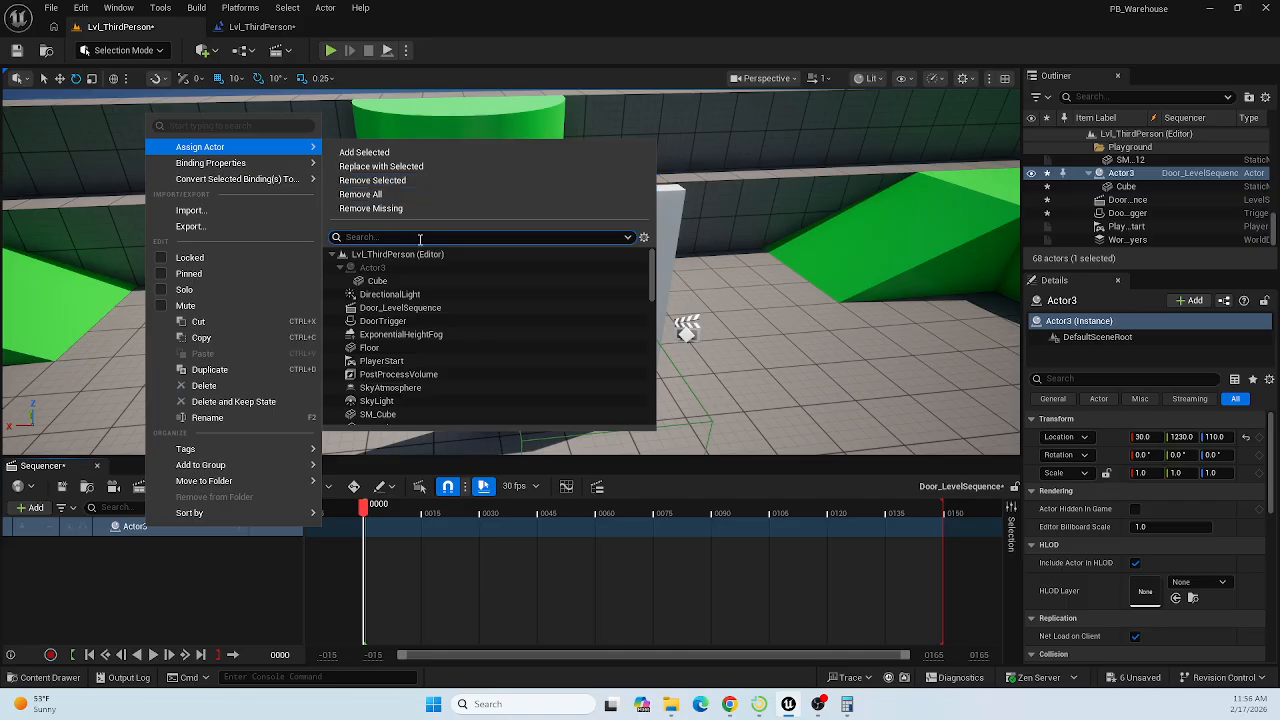
{"action": "type", "text": "tra"}
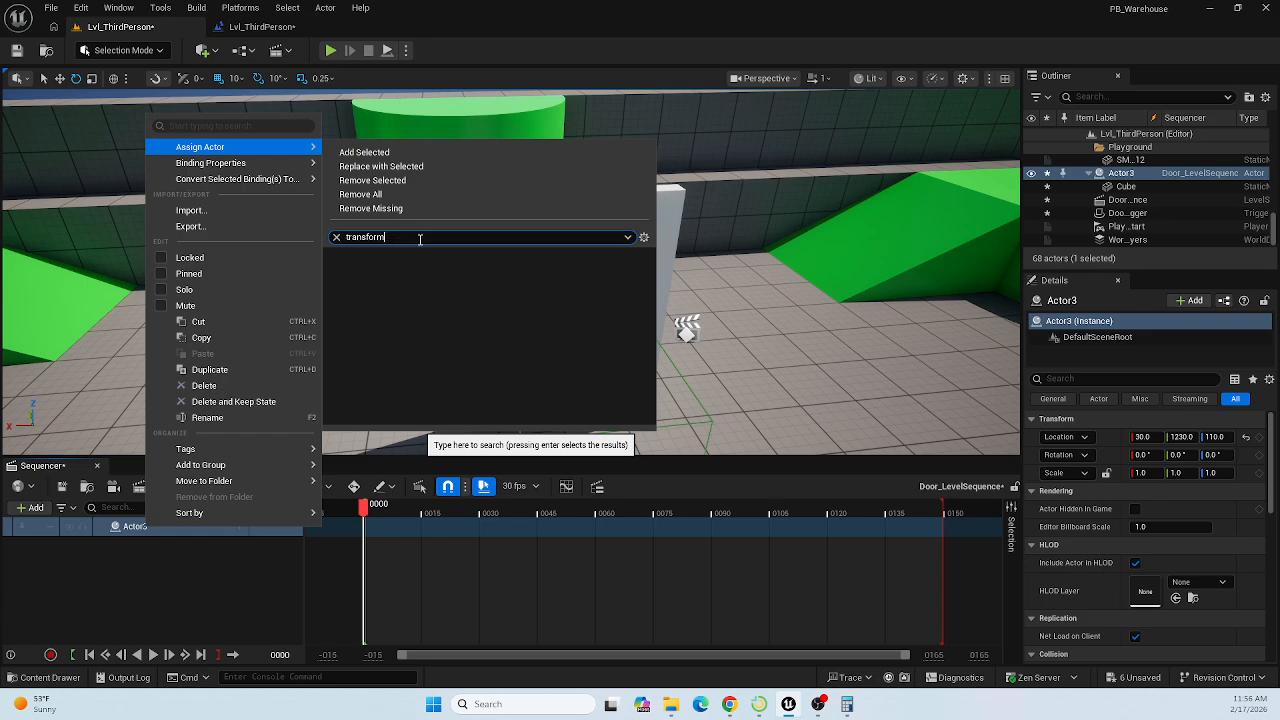
{"action": "key", "text": "BackSpace"}
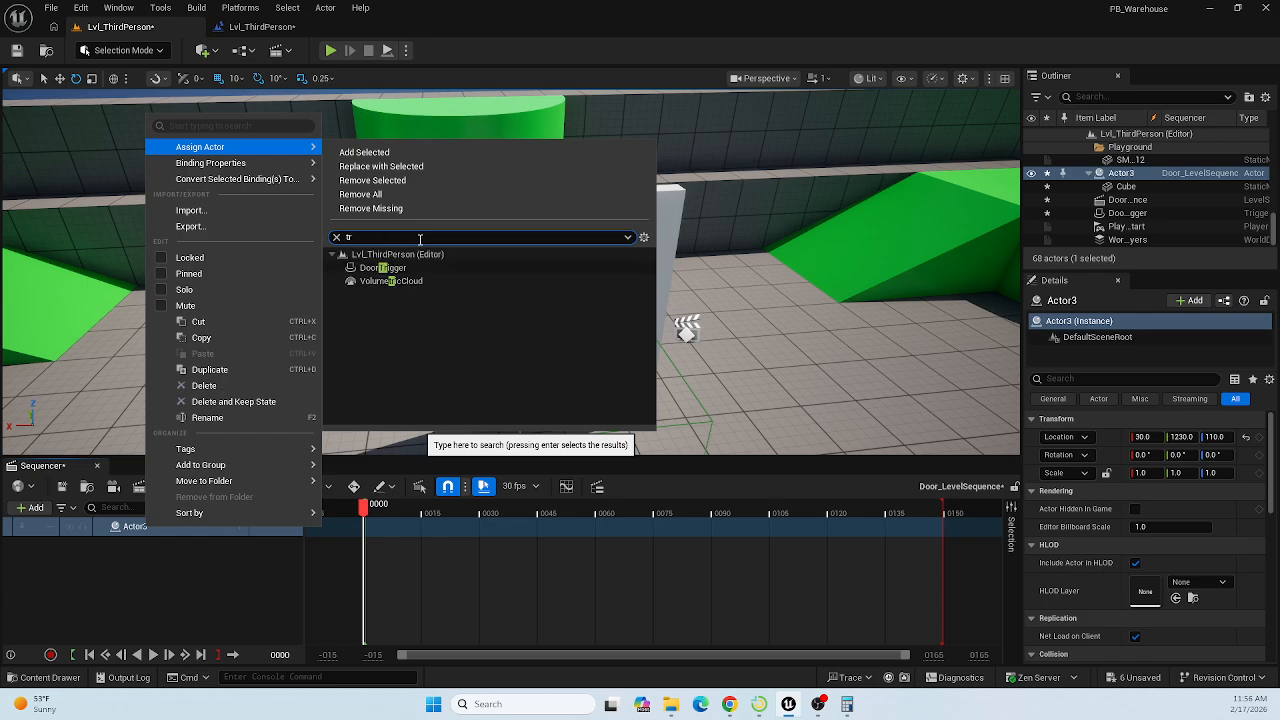
{"action": "key", "text": "BackSpace"}
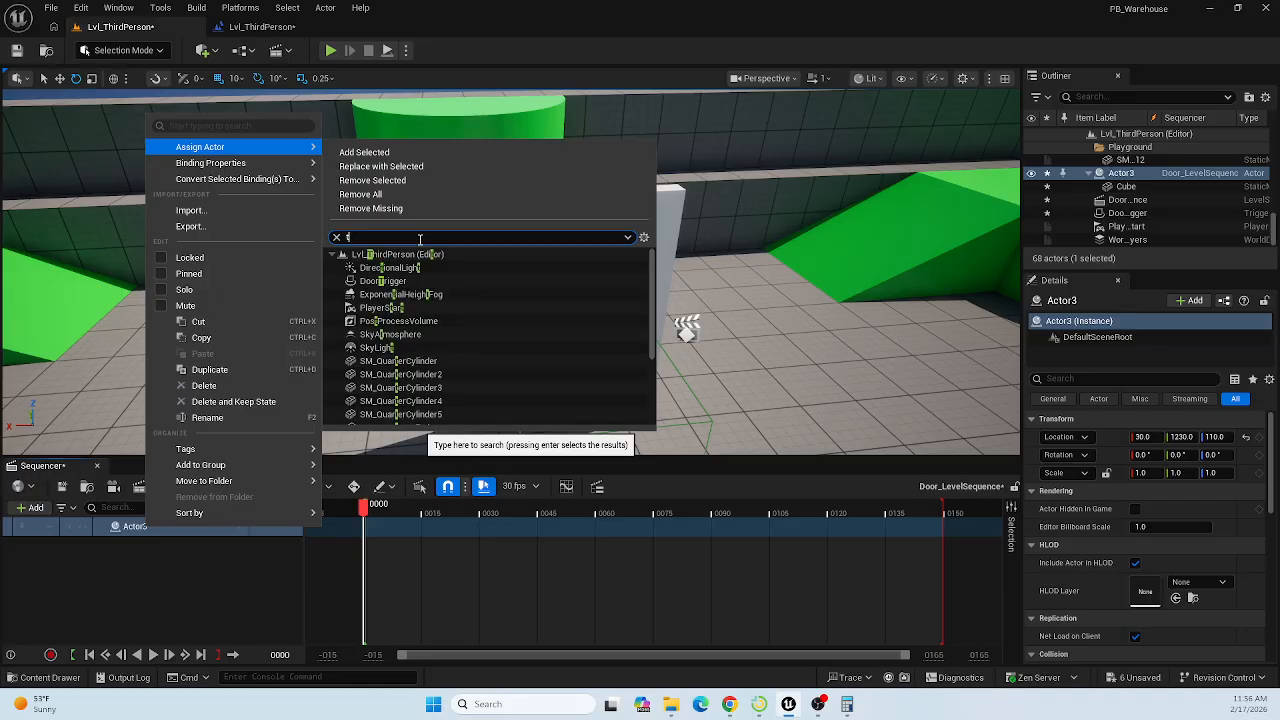
{"action": "key", "text": "BackSpace"}
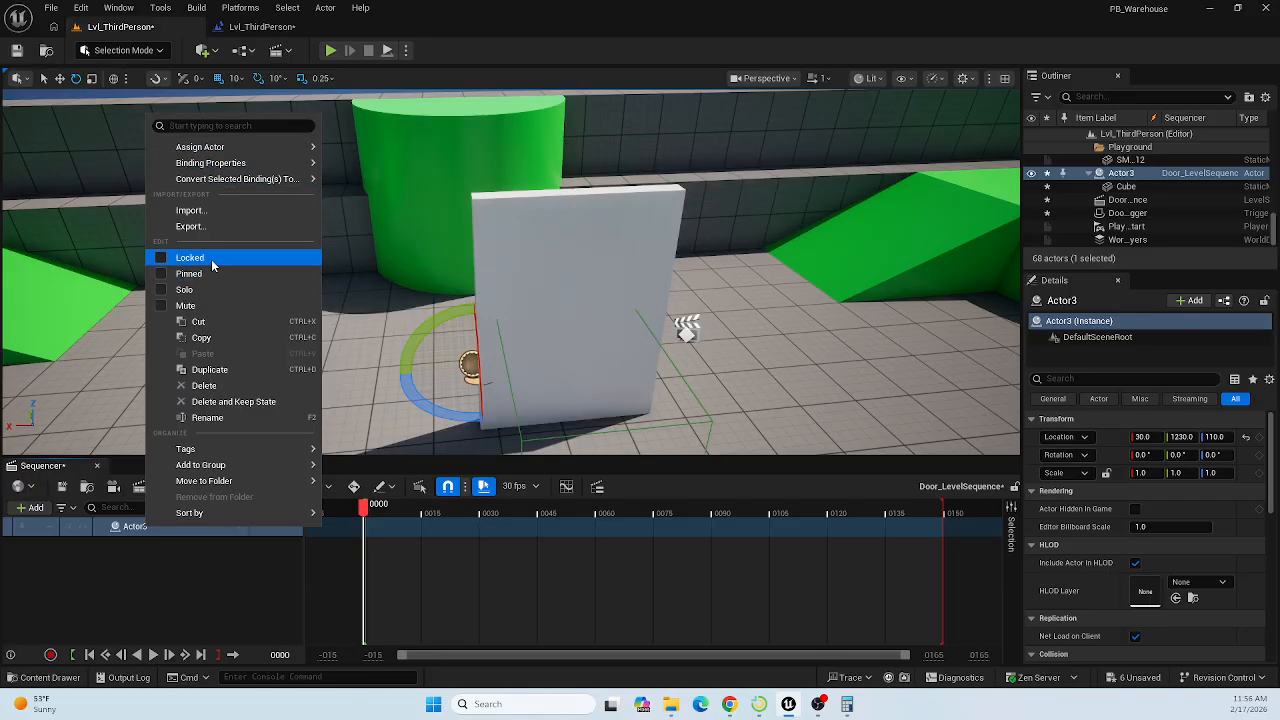
{"action": "mouse_move", "coordinate": [257, 449]}
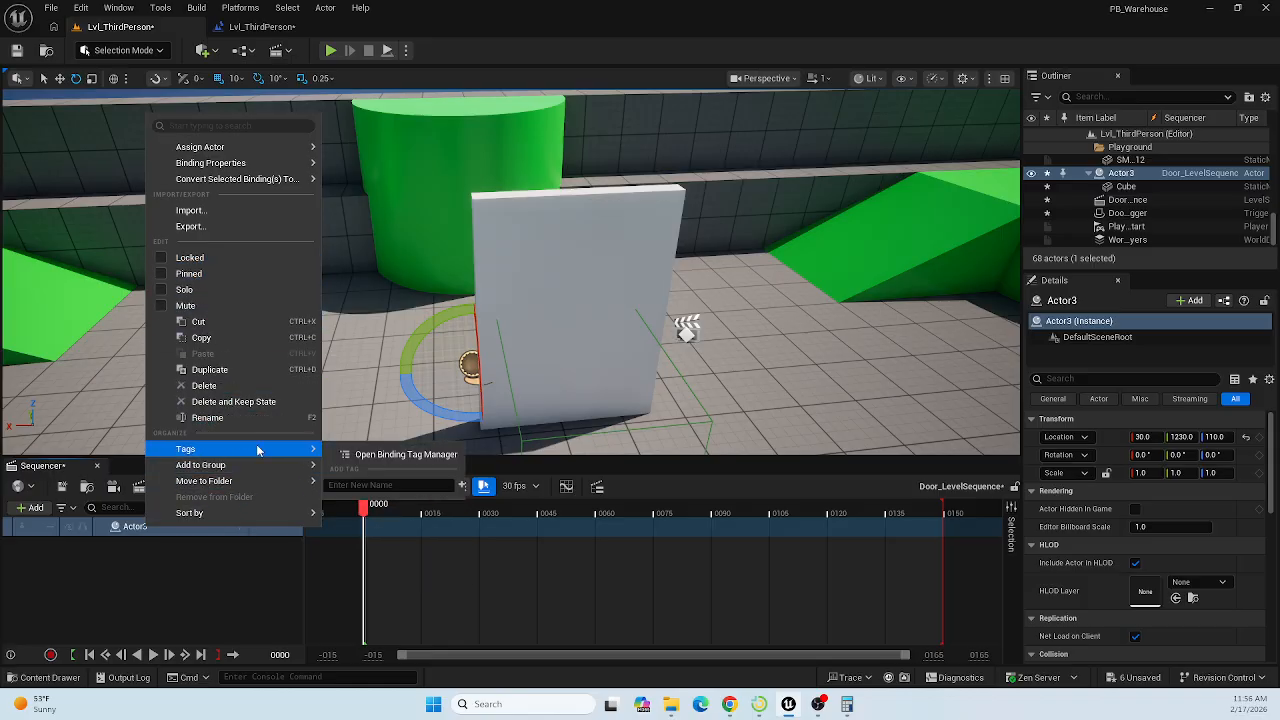
{"action": "mouse_move", "coordinate": [253, 516]}
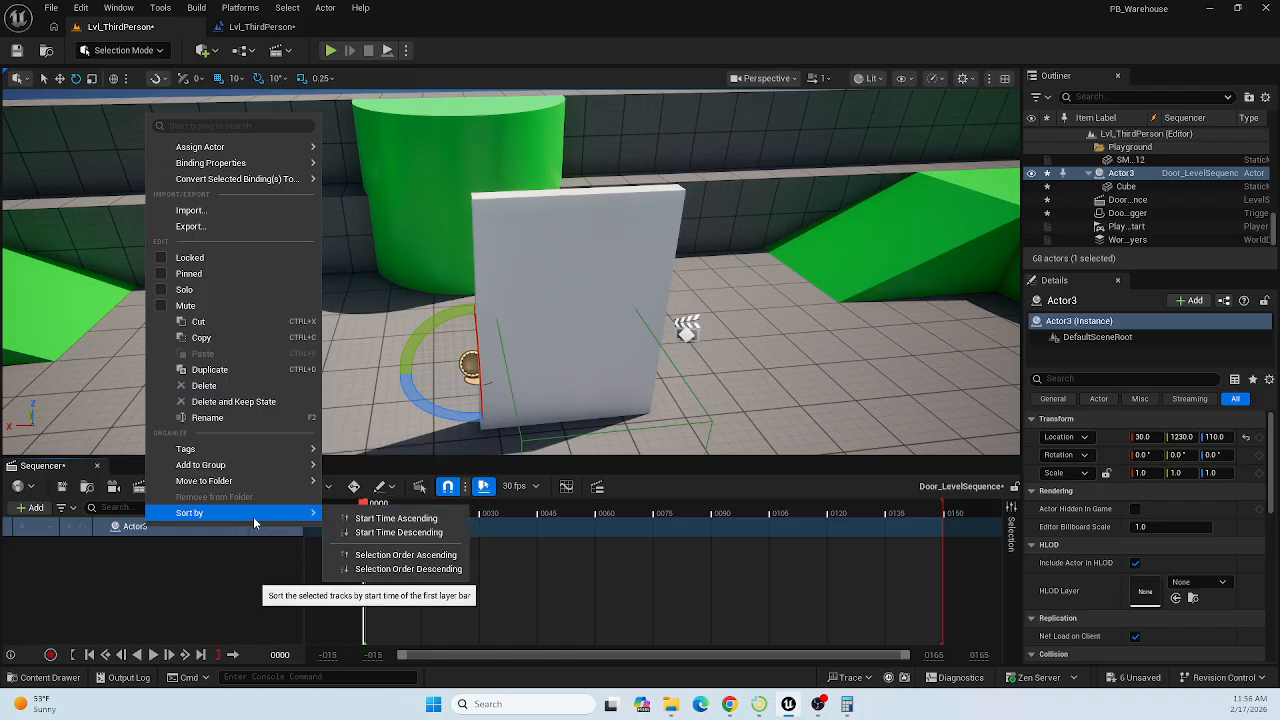
{"action": "left_click", "coordinate": [132, 575]}
{"action": "left_click", "coordinate": [136, 526]}
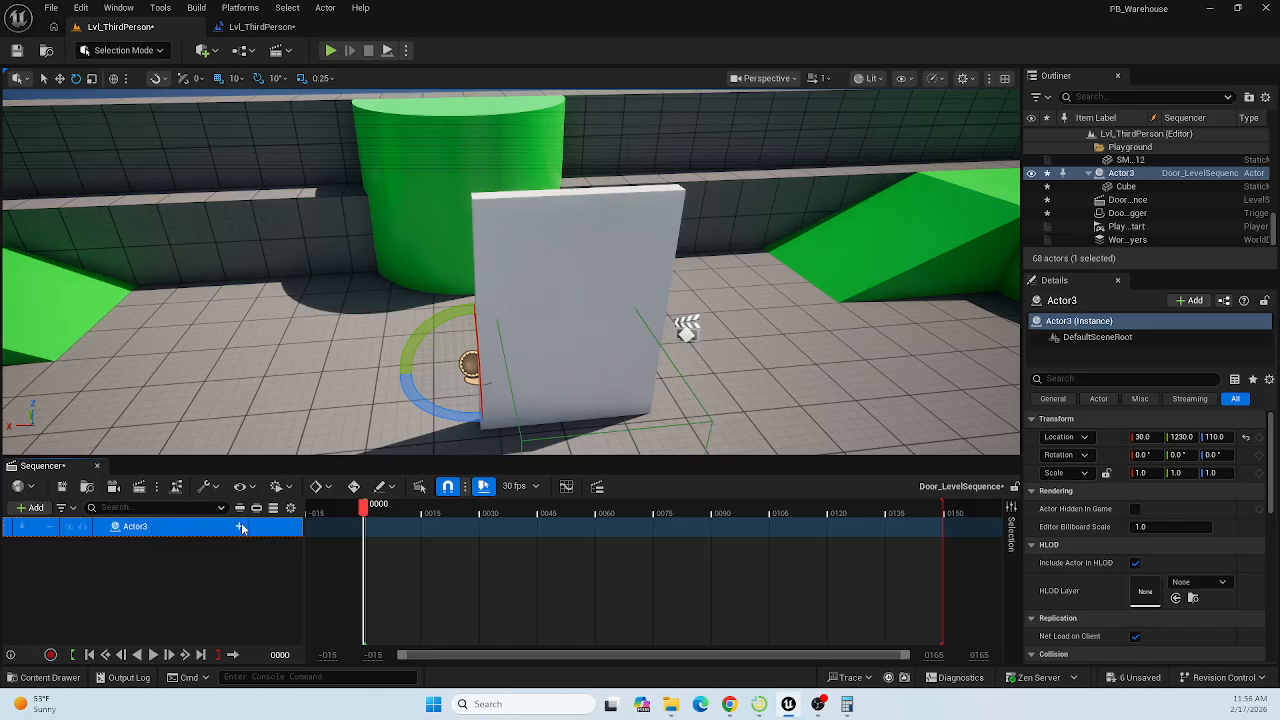
{"action": "right_click", "coordinate": [148, 531]}
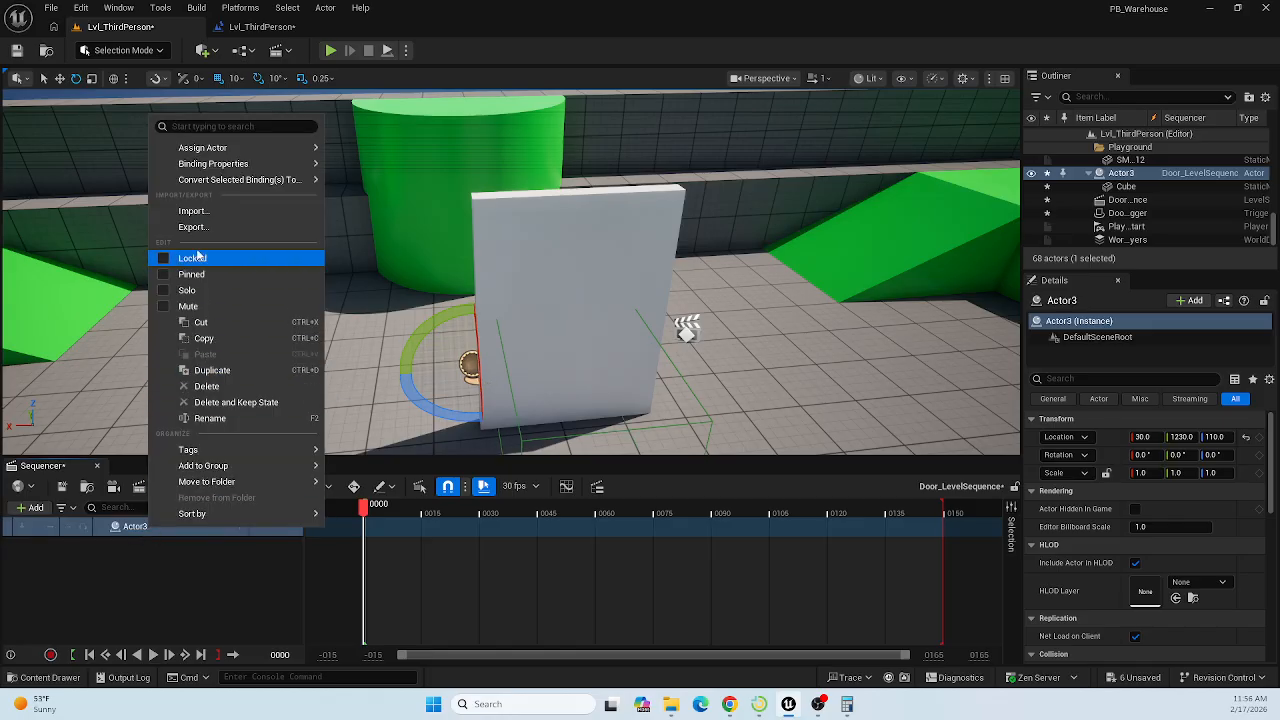
{"action": "mouse_move", "coordinate": [223, 184]}
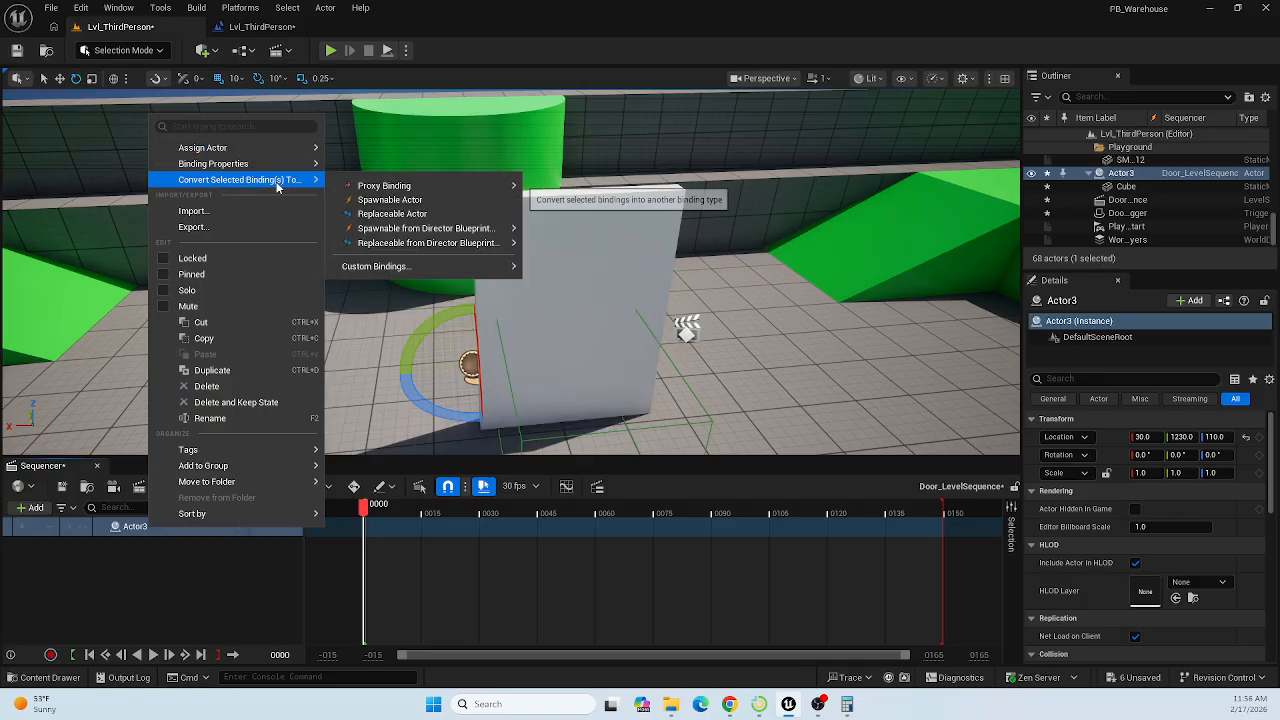
{"action": "left_click", "coordinate": [169, 577]}
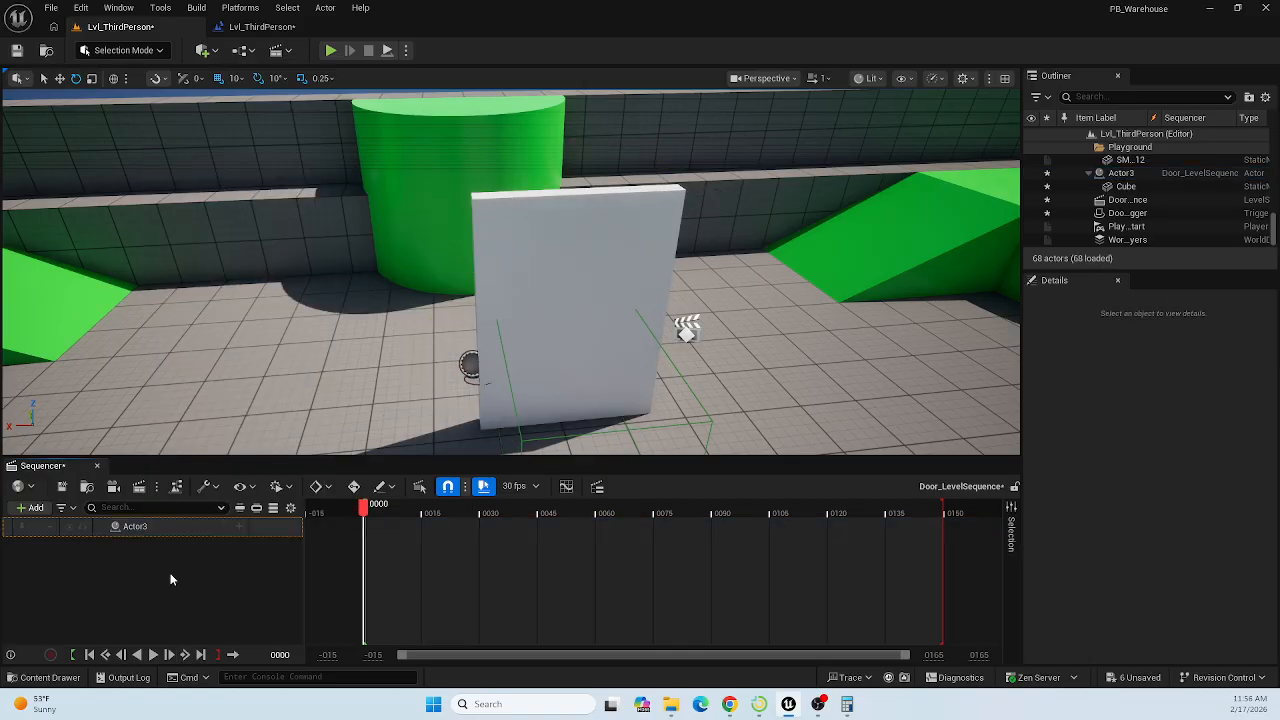
Add a Transform track to Actor3 in Door_LevelSequence and expand it to its Location, Rotation and Scale channels.
{"action": "left_click", "coordinate": [163, 526]}
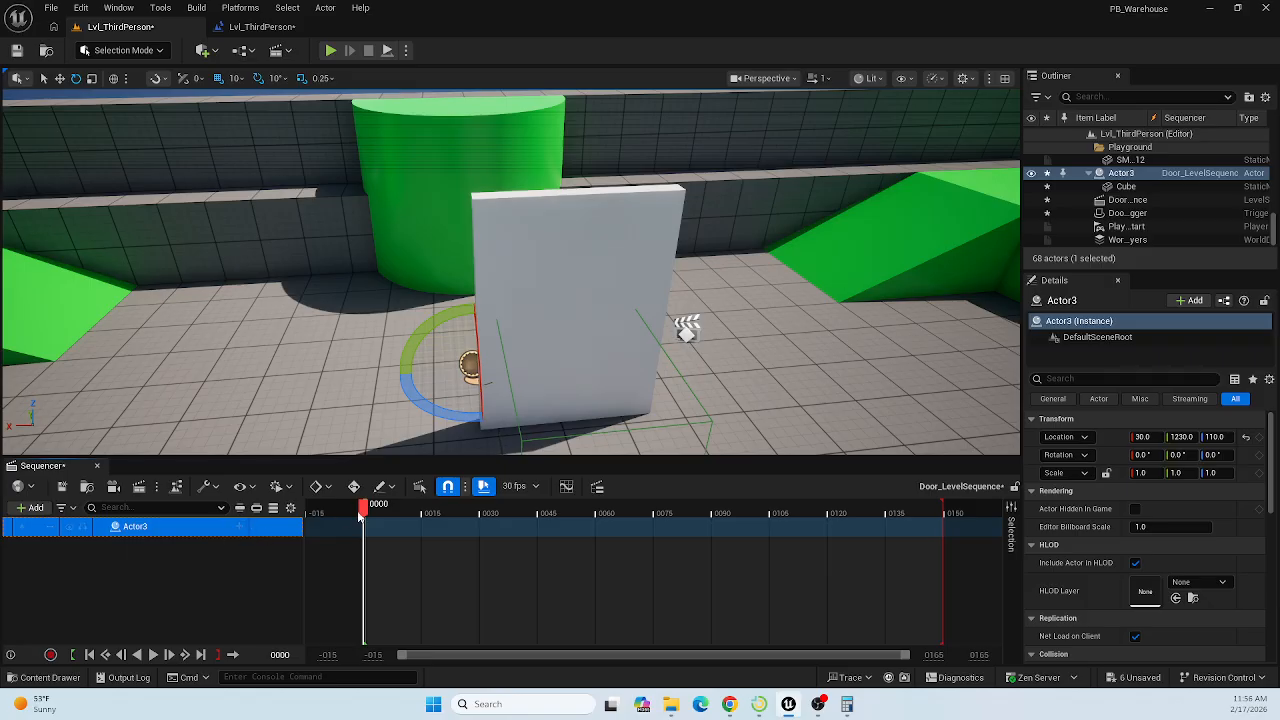
{"action": "mouse_move", "coordinate": [364, 508]}
{"action": "left_mouse_down"}
{"action": "mouse_move", "coordinate": [585, 510]}
{"action": "mouse_move", "coordinate": [322, 510]}
{"action": "mouse_move", "coordinate": [366, 530]}
{"action": "left_mouse_up"}
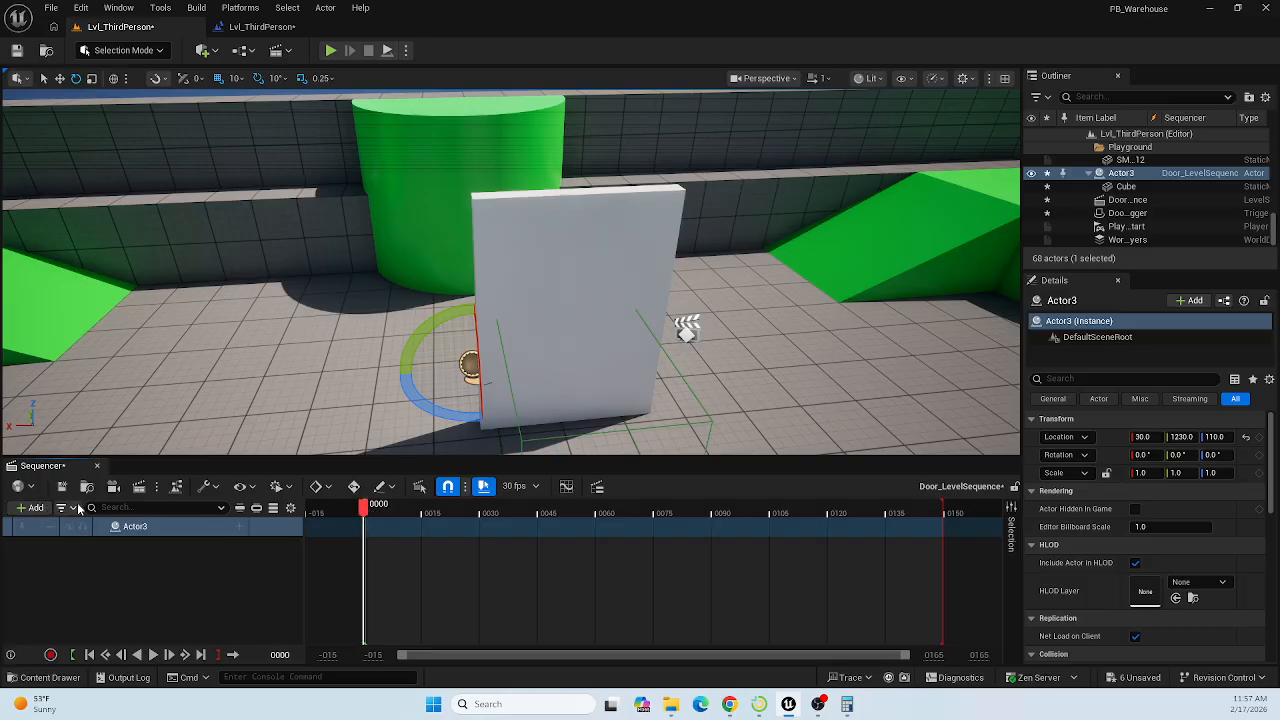
{"action": "left_click", "coordinate": [239, 527]}
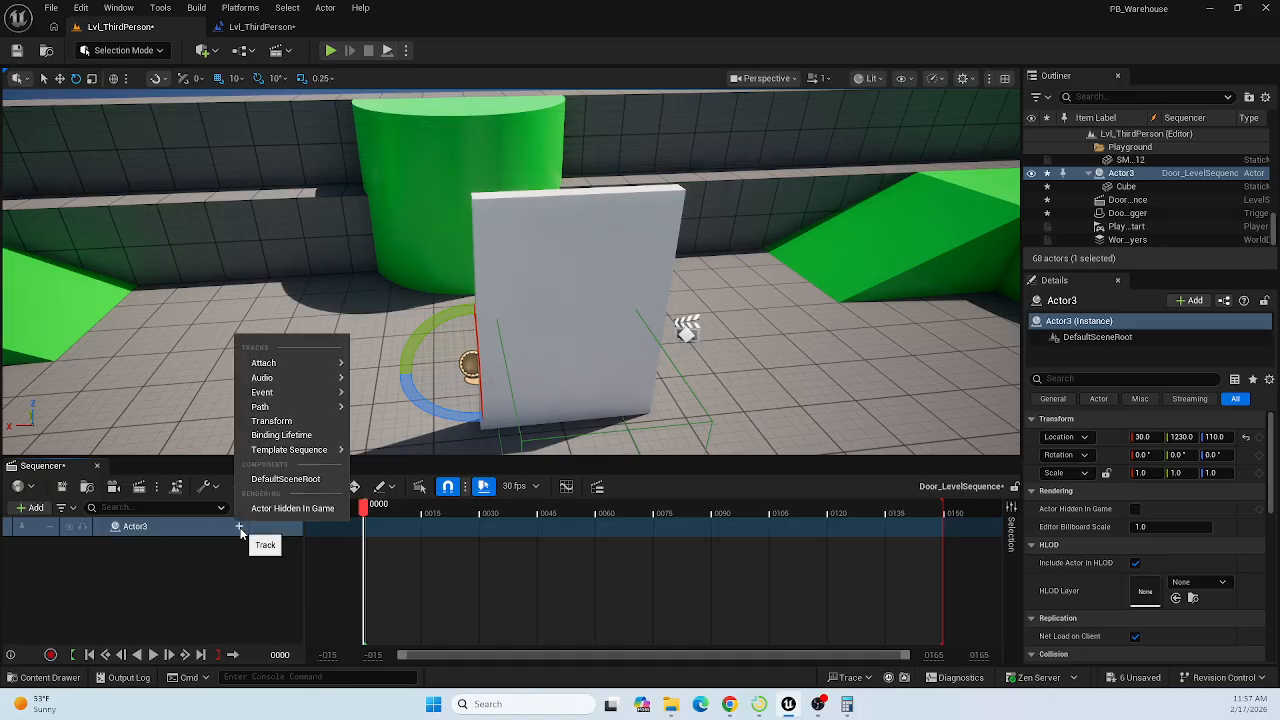
{"action": "left_click", "coordinate": [258, 562]}
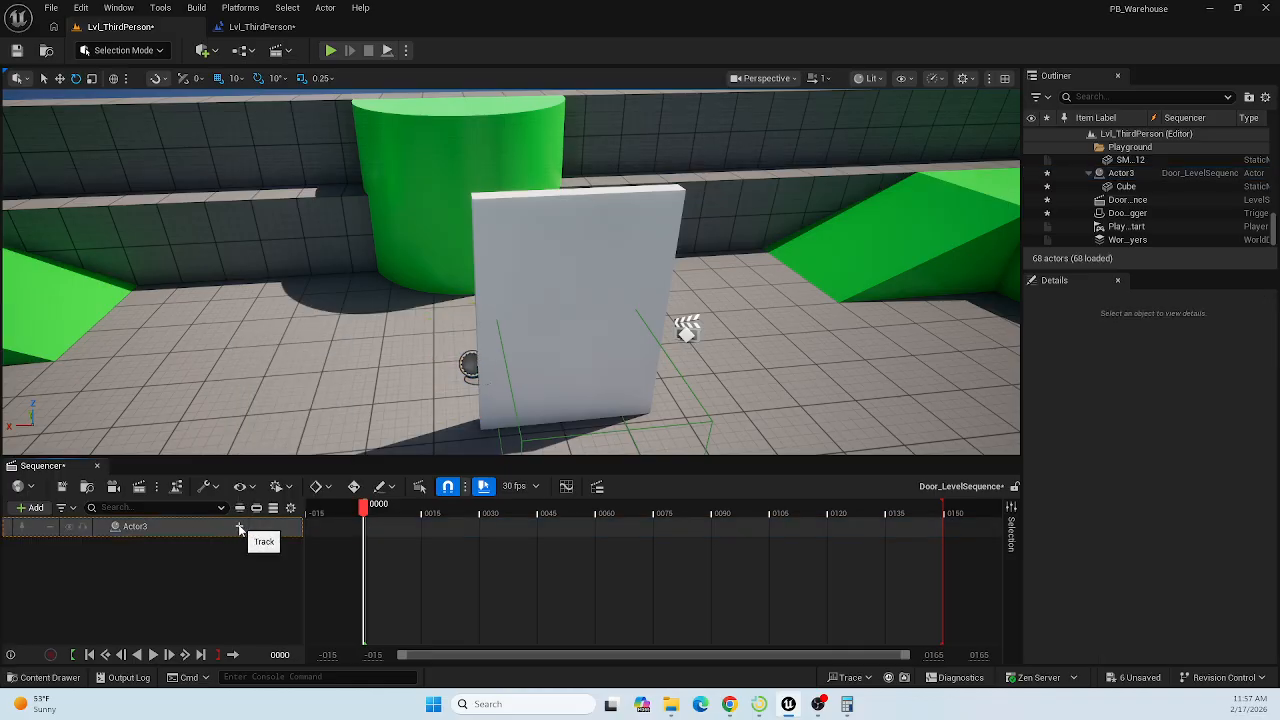
{"action": "left_click", "coordinate": [239, 528]}
{"action": "mouse_move", "coordinate": [307, 367]}
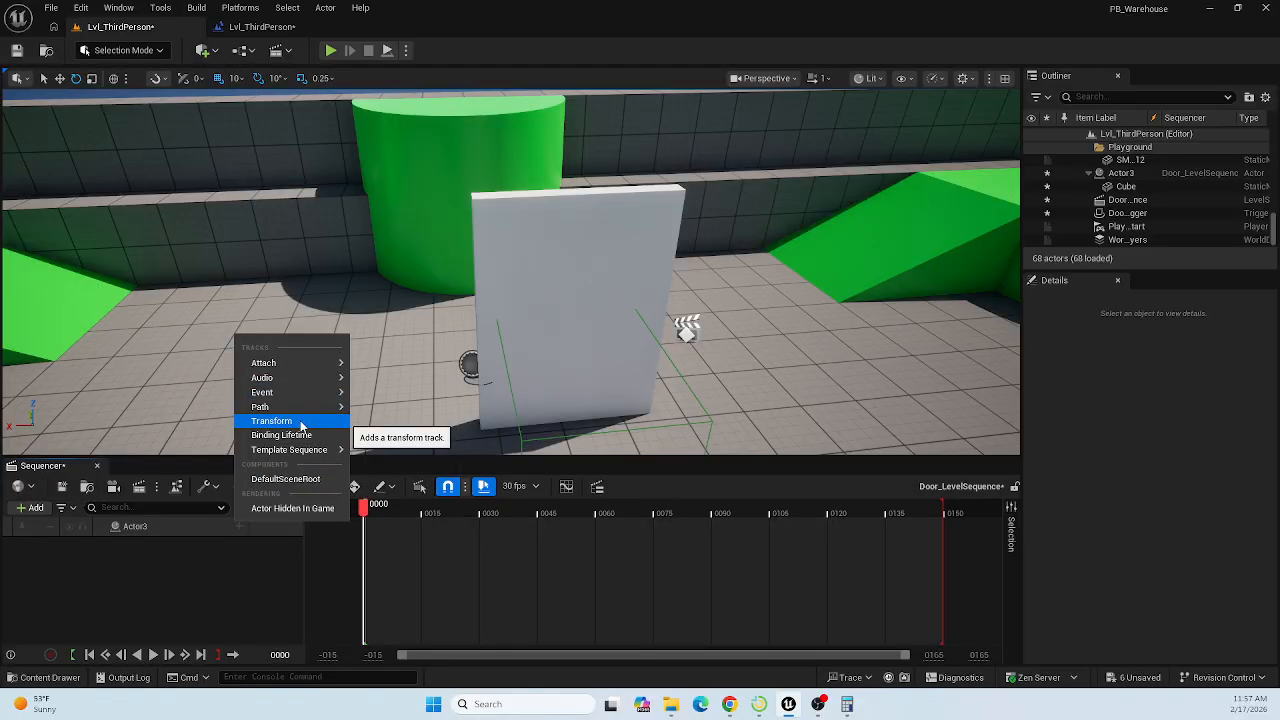
{"action": "left_click", "coordinate": [163, 528]}
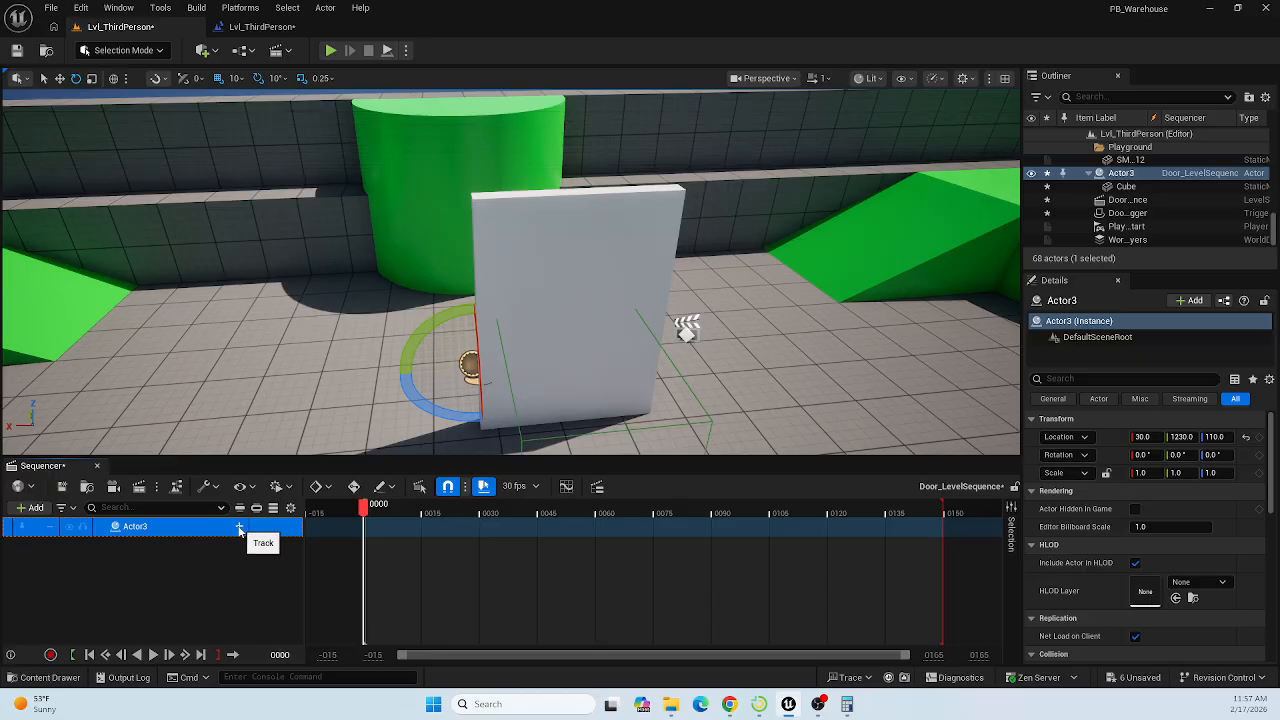
{"action": "left_click", "coordinate": [239, 529]}
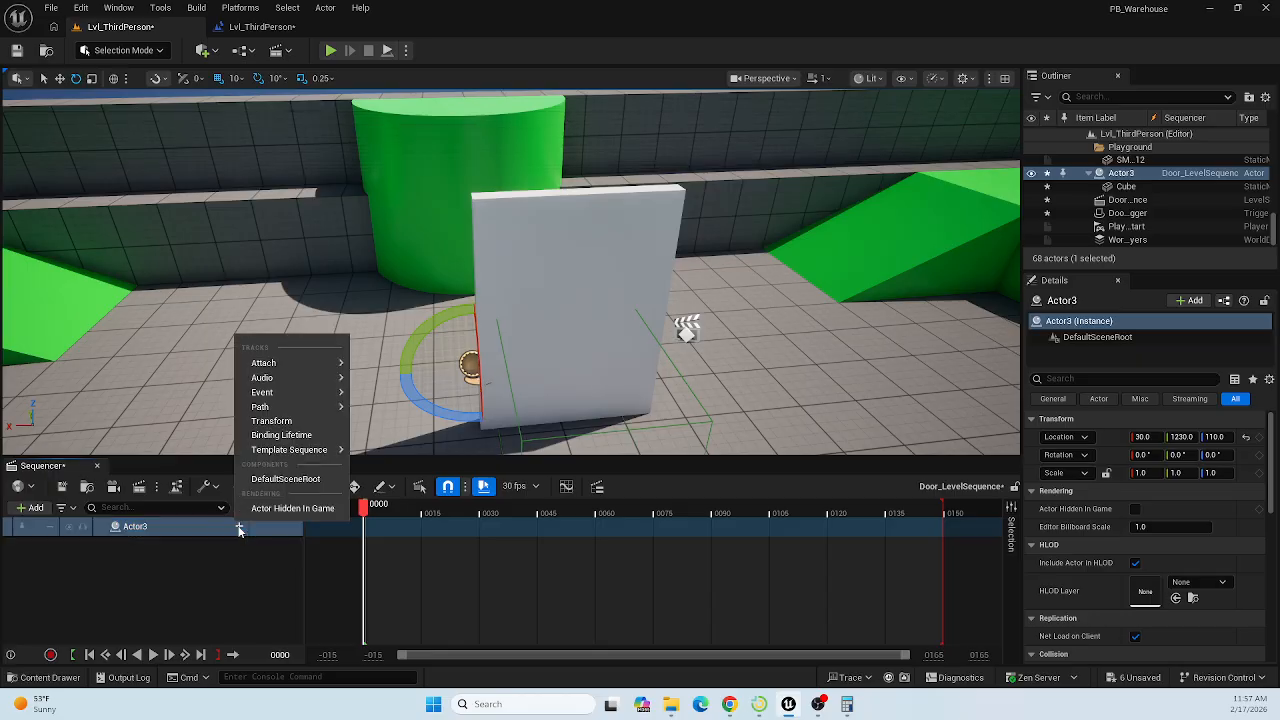
{"action": "left_click", "coordinate": [311, 427]}
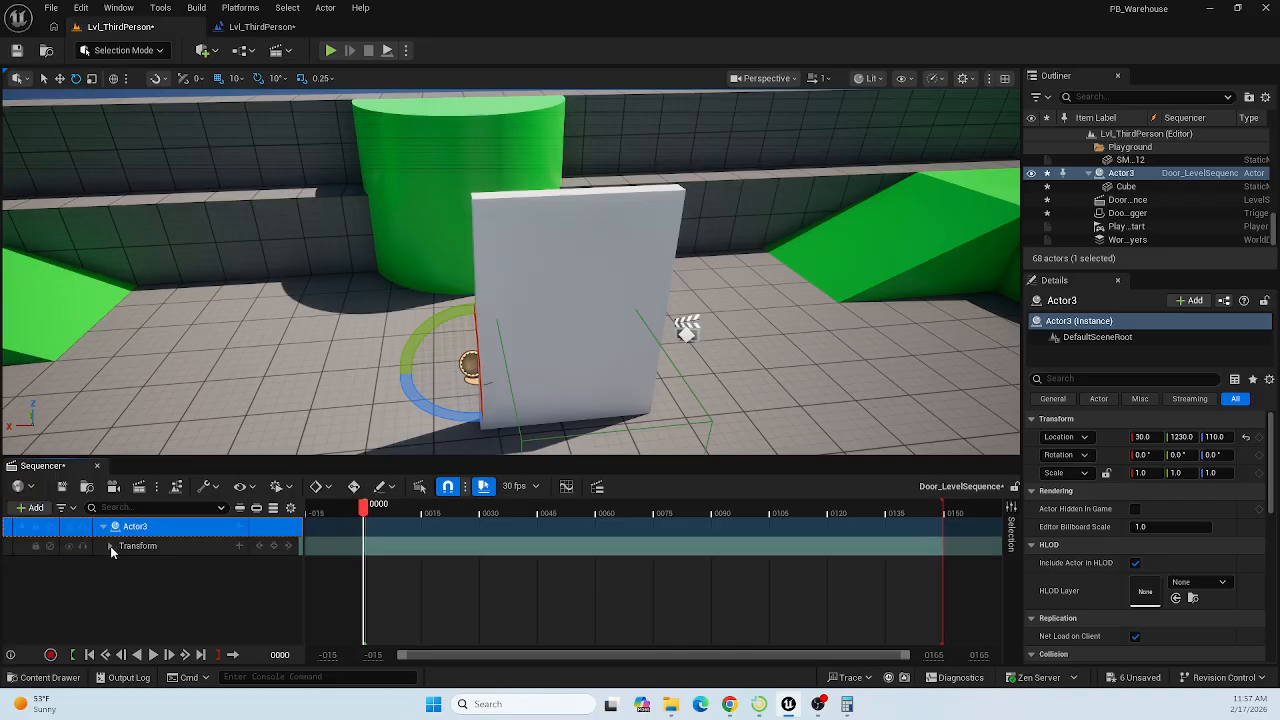
{"action": "left_click", "coordinate": [110, 546]}
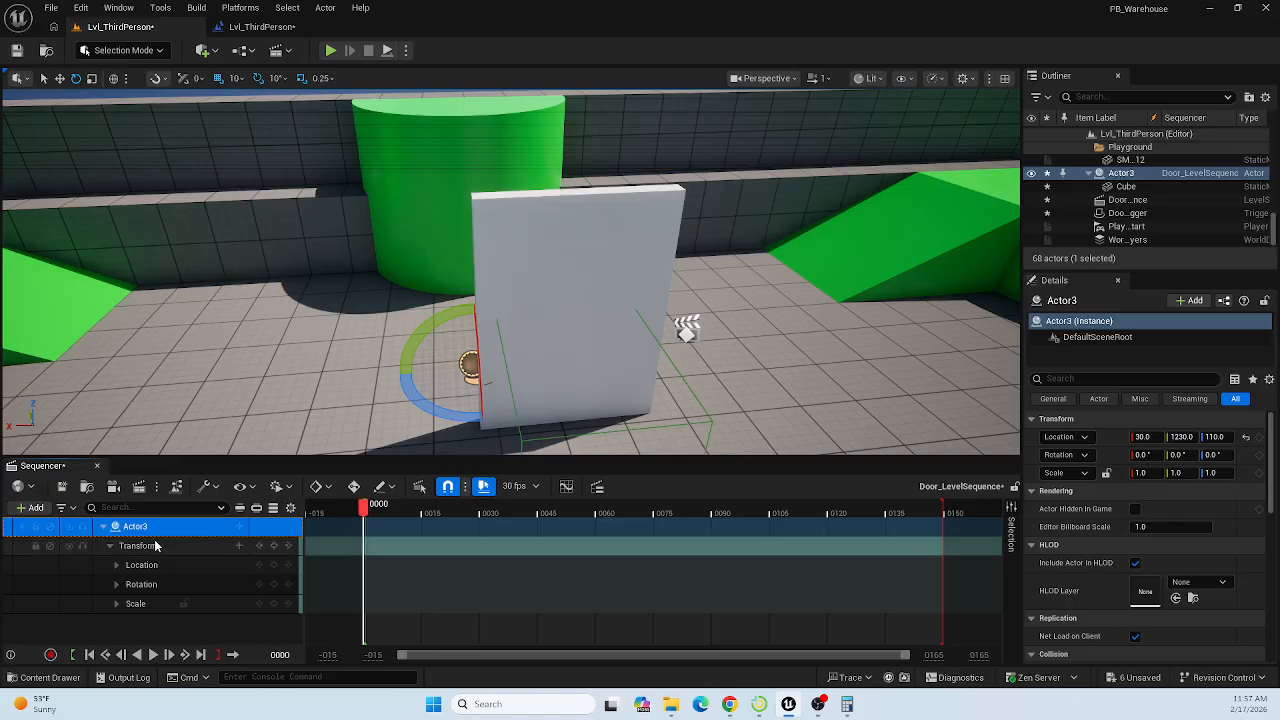
Inspect the Roll, Pitch and Yaw channels under Rotation, try rotating Actor3 about -80° around its vertical axis, and undo that rotation.
{"action": "left_click", "coordinate": [115, 584]}
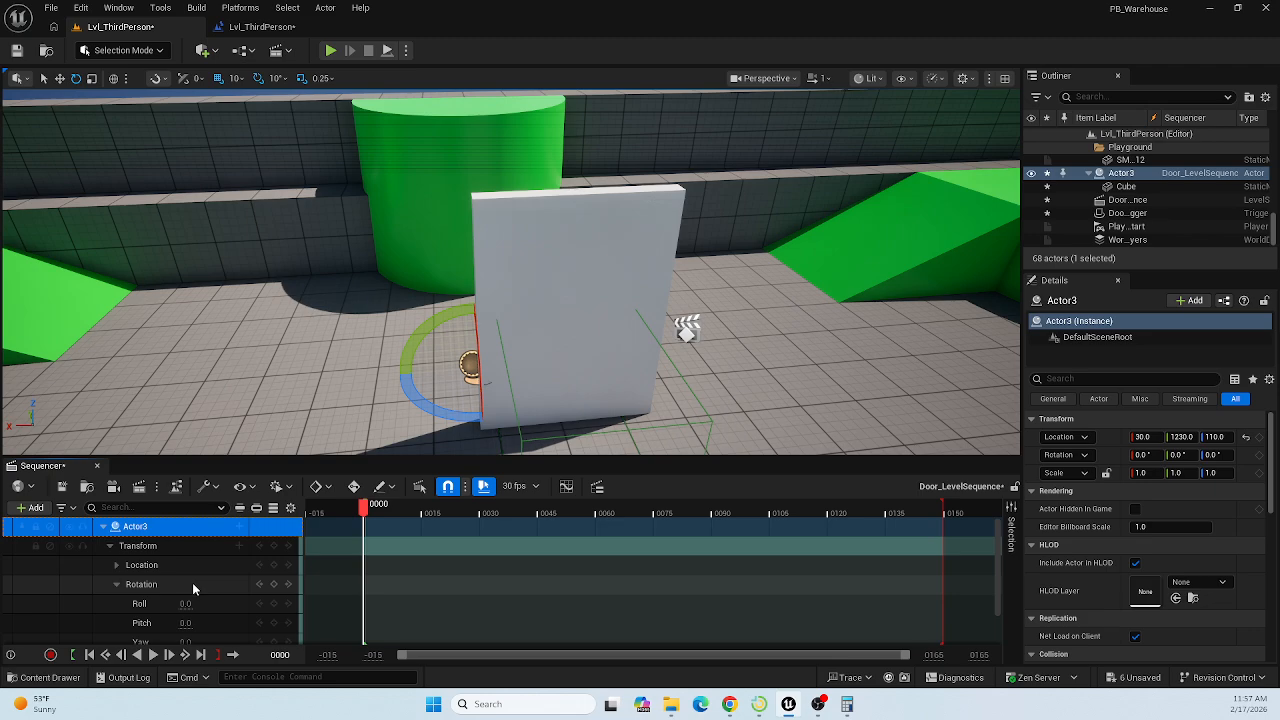
{"action": "scroll", "coordinate": [192, 582], "scroll_direction": "down", "scroll_amount": 1}
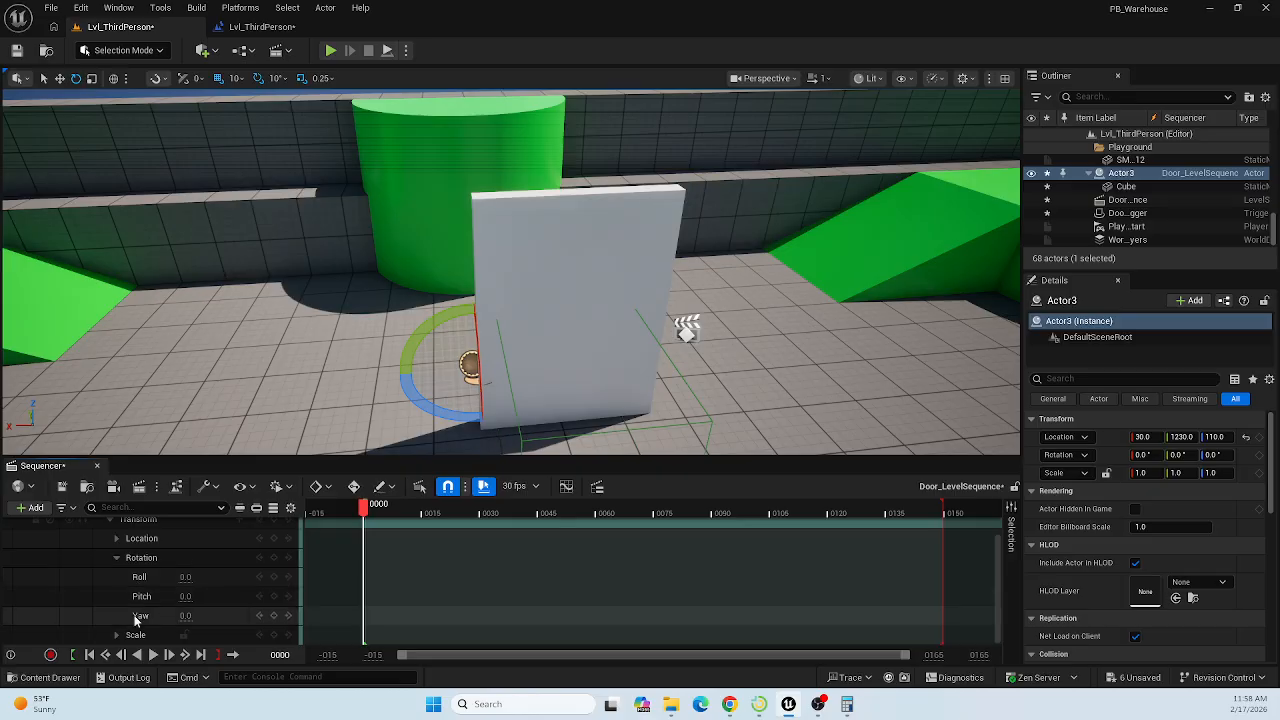
{"action": "left_click", "coordinate": [117, 556]}
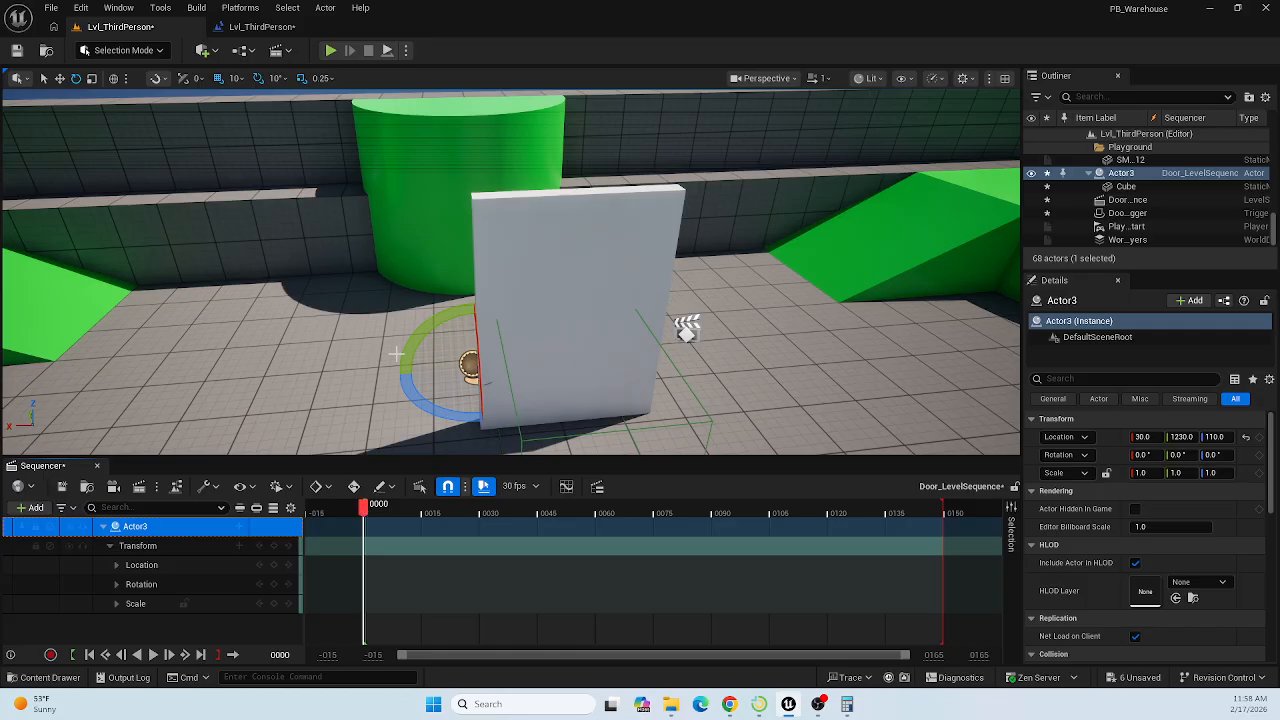
{"action": "left_click_drag", "start_coordinate": [414, 401], "coordinate": [422, 404]}
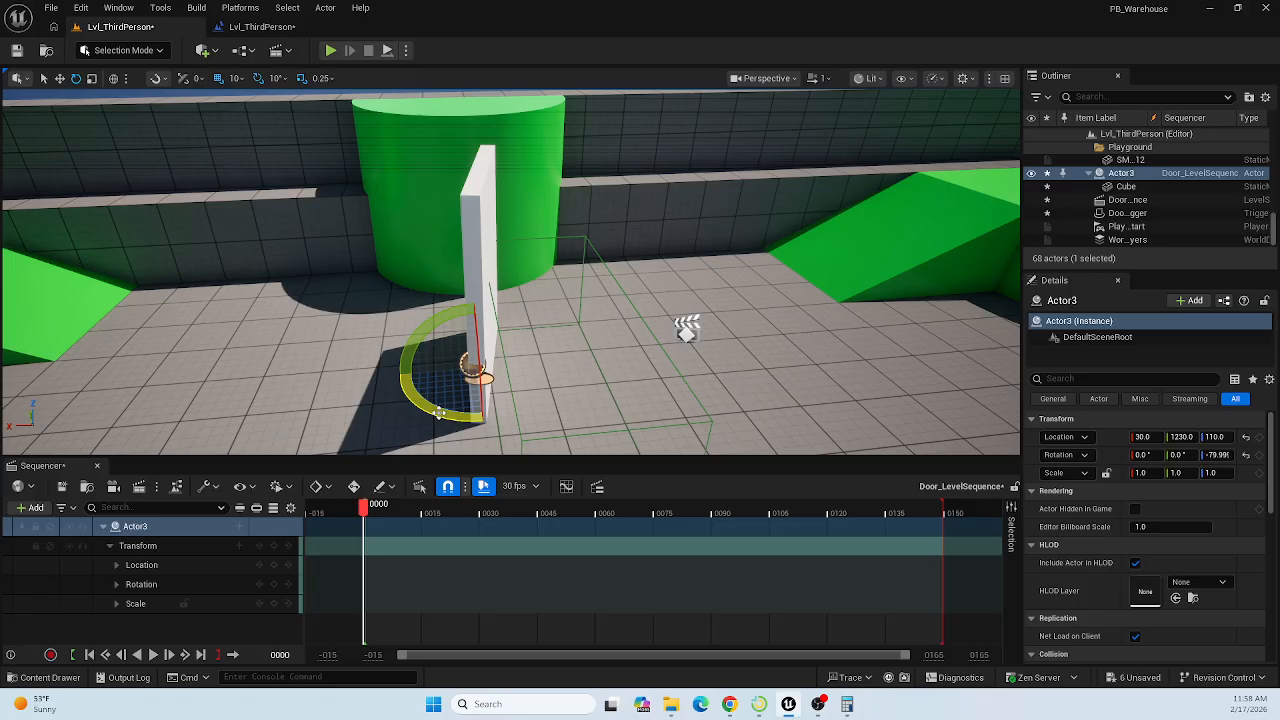
{"action": "key", "text": "ctrl+z"}
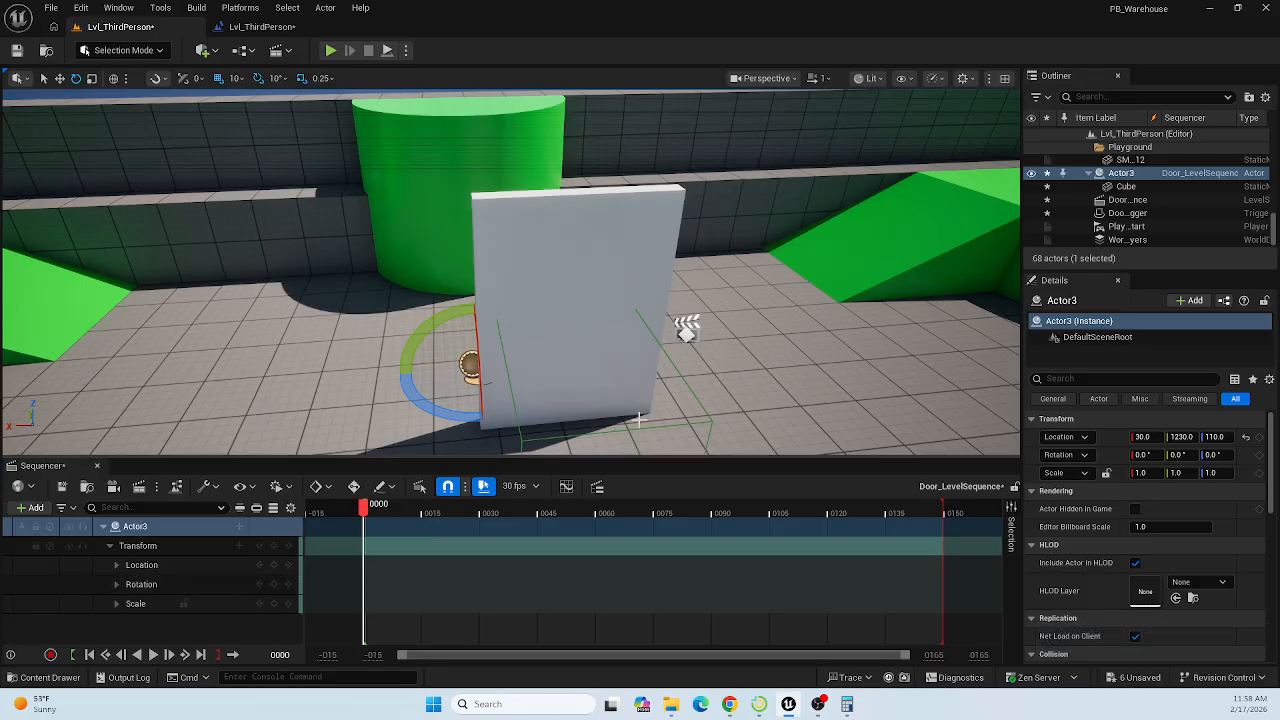
Add a keyframe to Actor3's Rotation channel at frame 0 with the door closed.
{"action": "left_click_drag", "start_coordinate": [794, 379], "coordinate": [834, 433]}
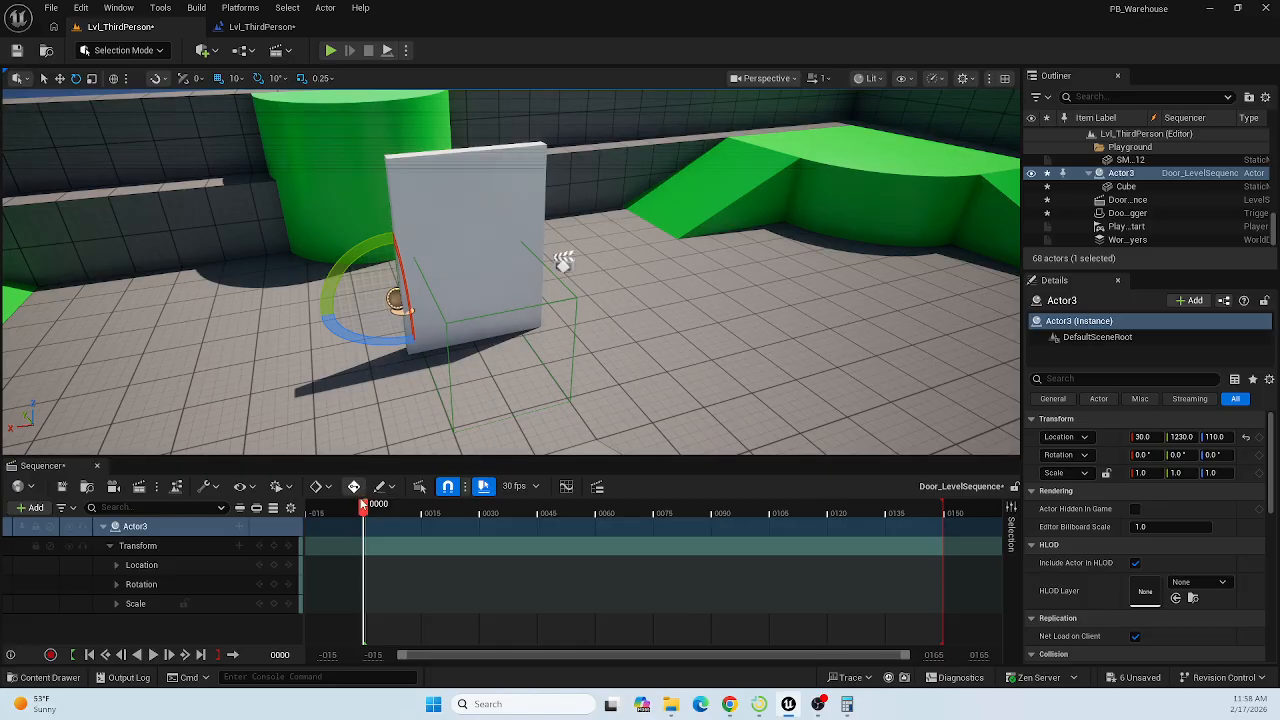
{"action": "mouse_move", "coordinate": [369, 508]}
{"action": "left_mouse_down"}
{"action": "mouse_move", "coordinate": [447, 508]}
{"action": "mouse_move", "coordinate": [365, 512]}
{"action": "left_mouse_up"}
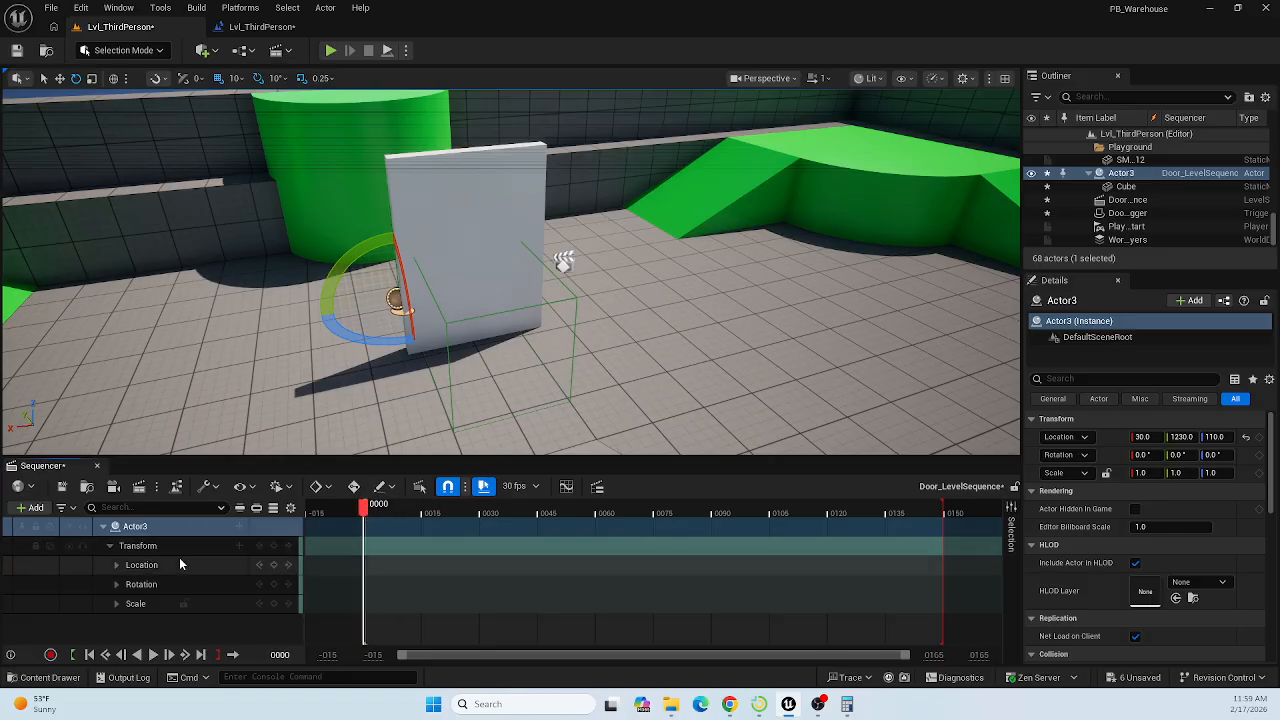
{"action": "left_click", "coordinate": [176, 584]}
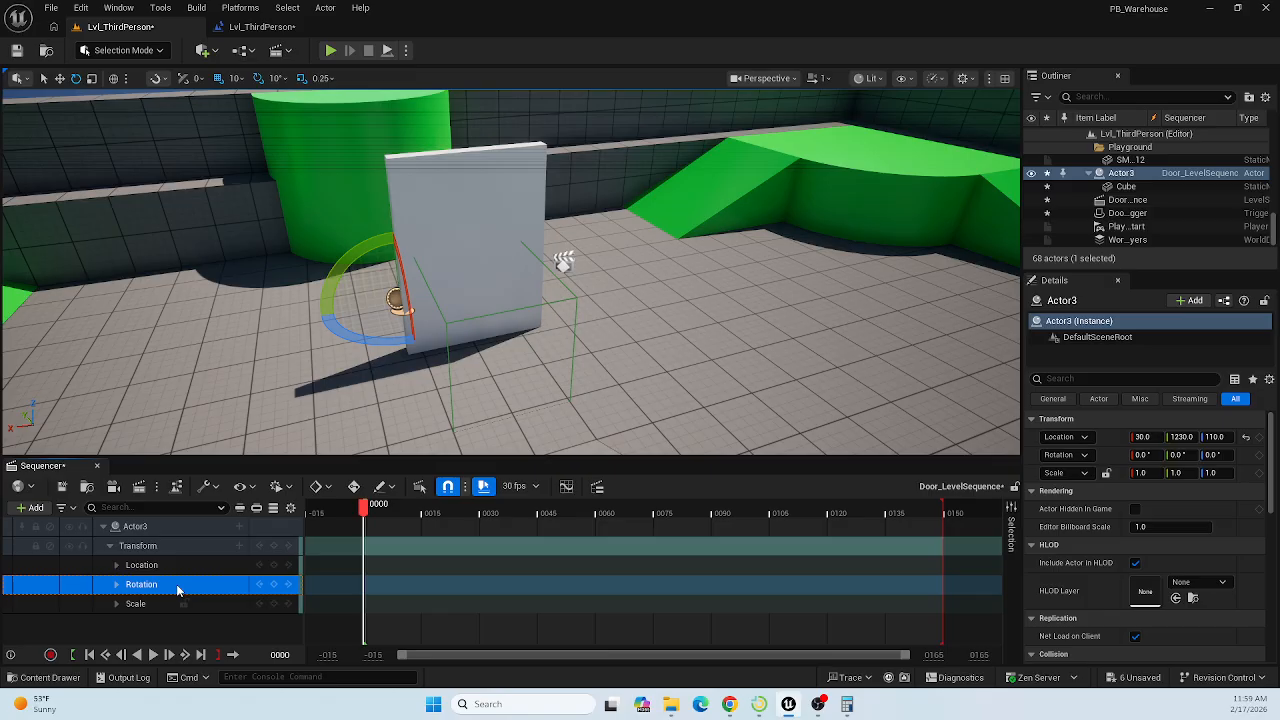
{"action": "left_click", "coordinate": [274, 586]}
{"action": "left_click", "coordinate": [117, 585]}
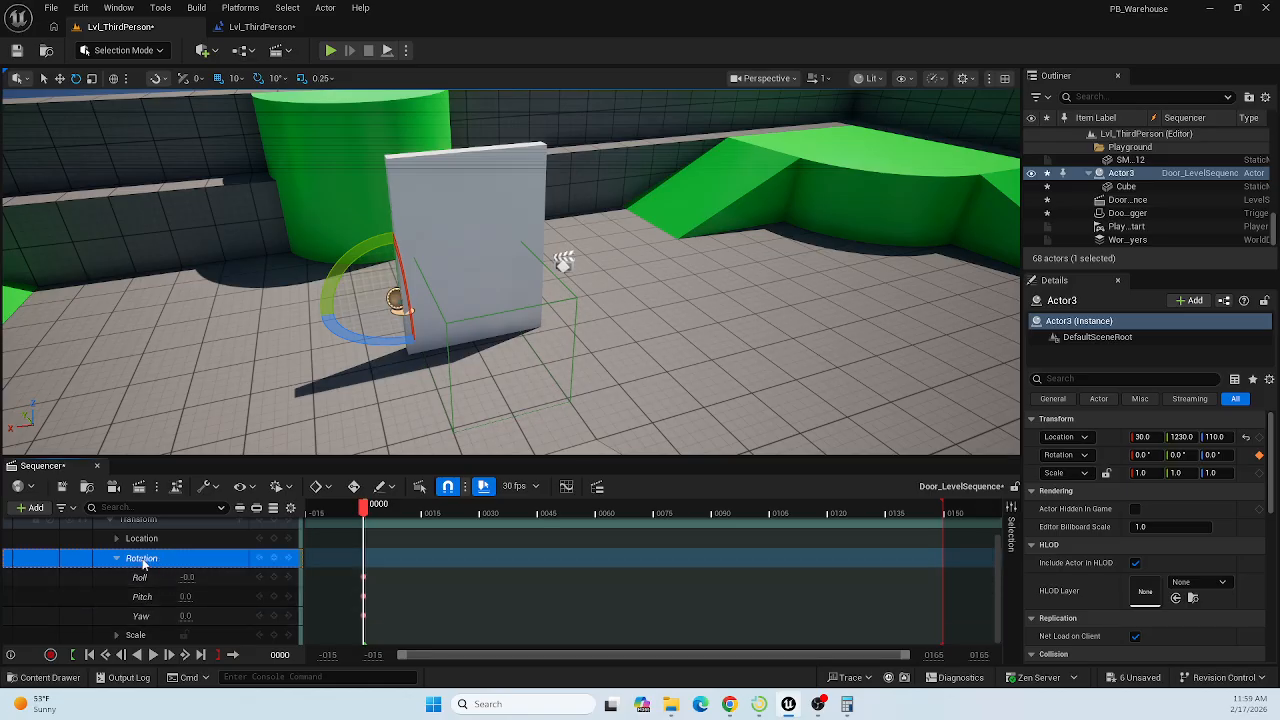
{"action": "left_click", "coordinate": [117, 558]}
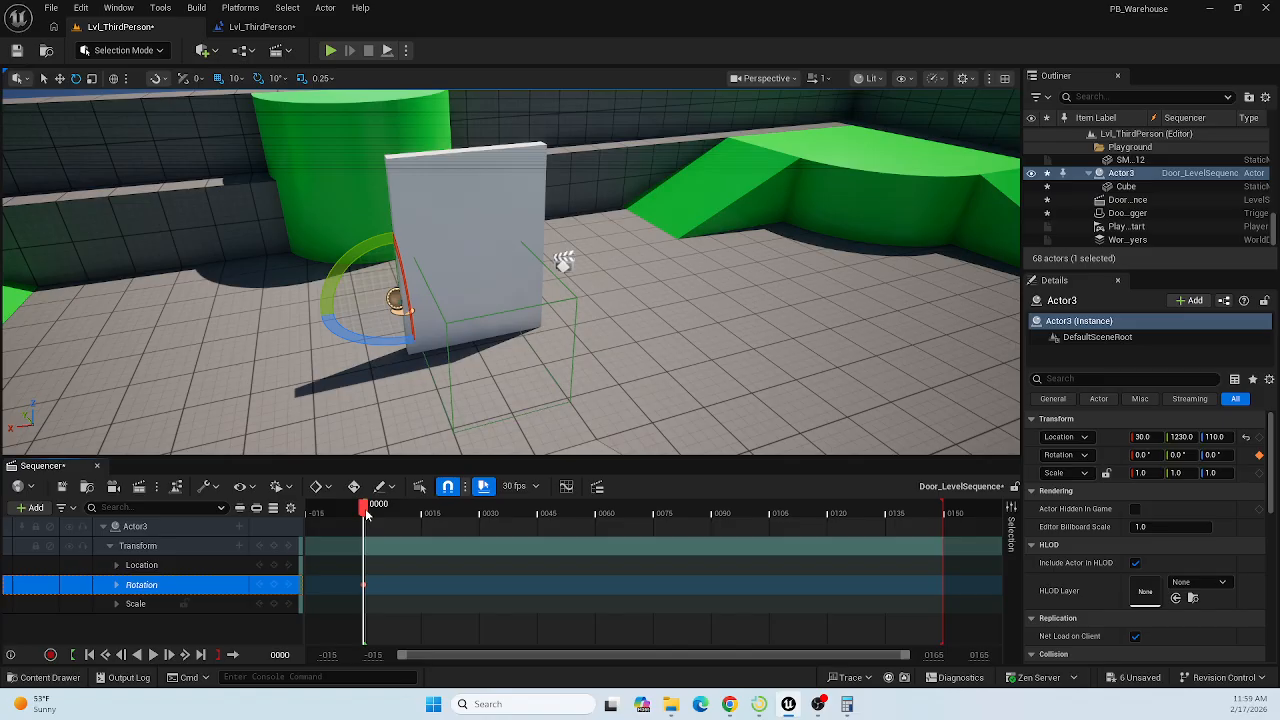
At frame 60, rotate Actor3 by -90° around its vertical axis and key the Rotation for the open door.
{"action": "left_click_drag", "start_coordinate": [367, 511], "coordinate": [595, 524]}
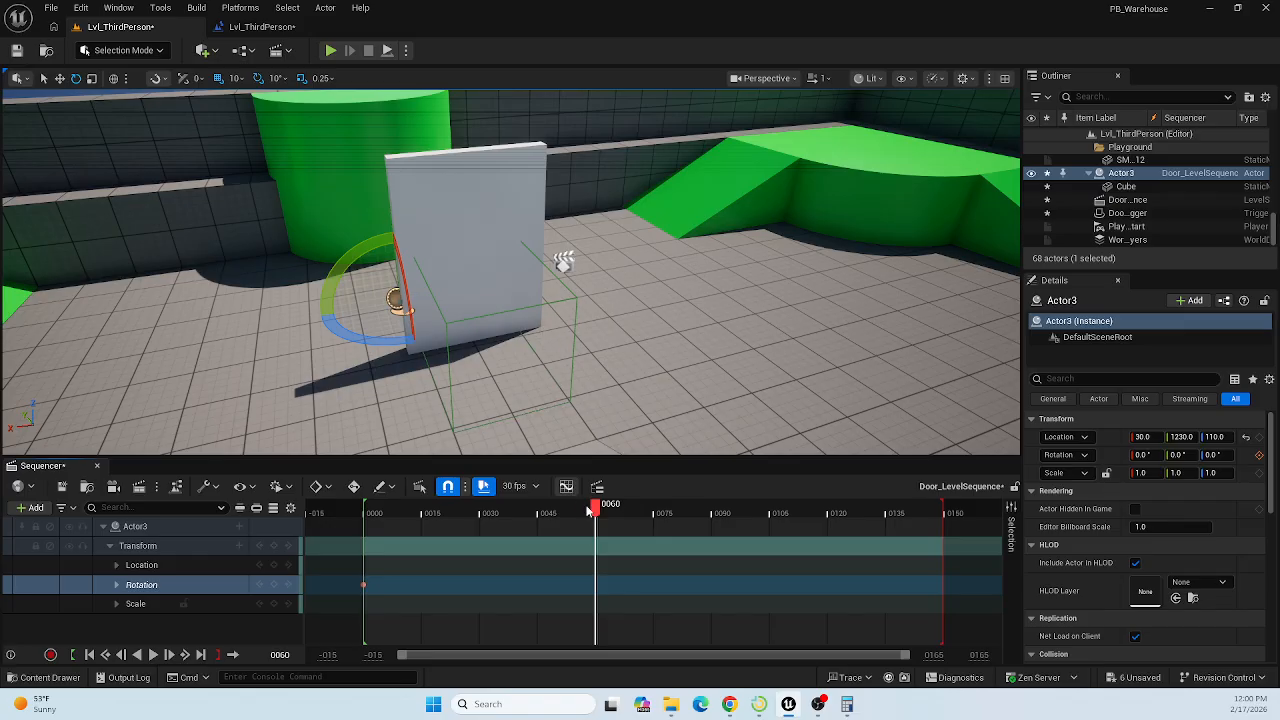
{"action": "left_click", "coordinate": [576, 508]}
{"action": "mouse_move", "coordinate": [577, 510]}
{"action": "left_mouse_down"}
{"action": "mouse_move", "coordinate": [563, 510]}
{"action": "mouse_move", "coordinate": [598, 517]}
{"action": "left_mouse_up"}
{"action": "left_click_drag", "start_coordinate": [329, 320], "coordinate": [414, 346]}
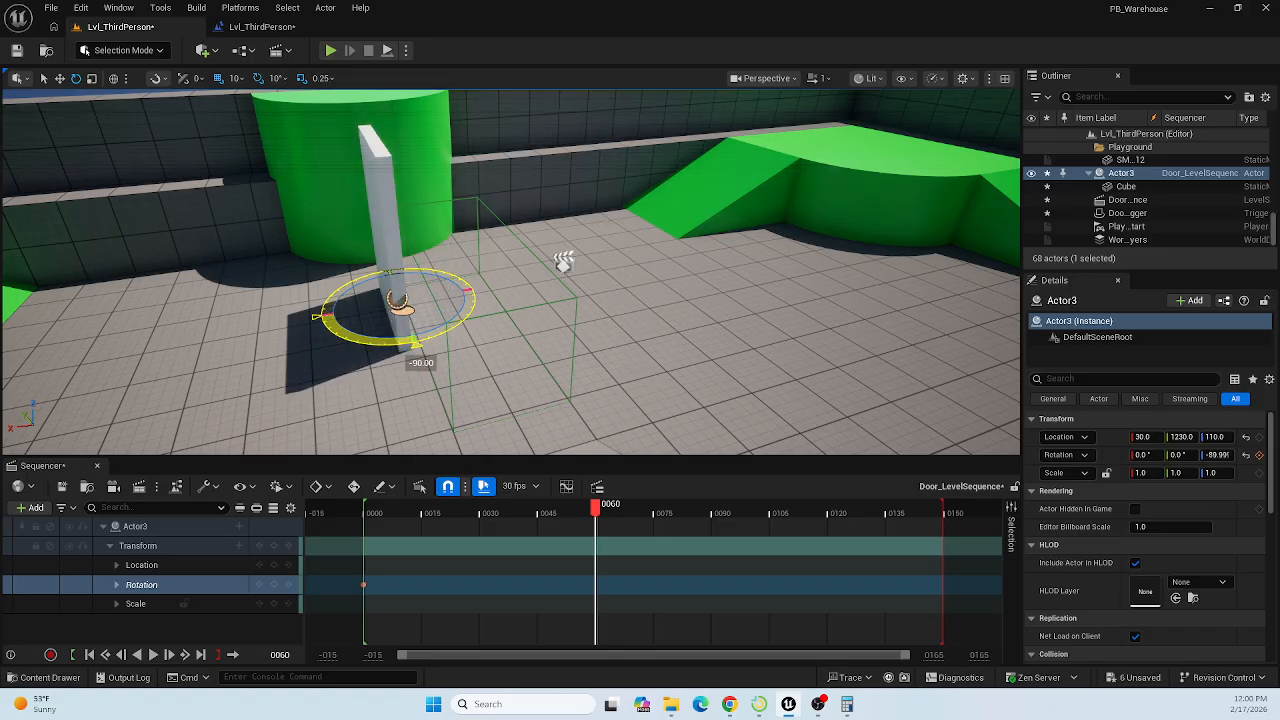
{"action": "left_click_drag", "start_coordinate": [414, 346], "coordinate": [412, 345]}
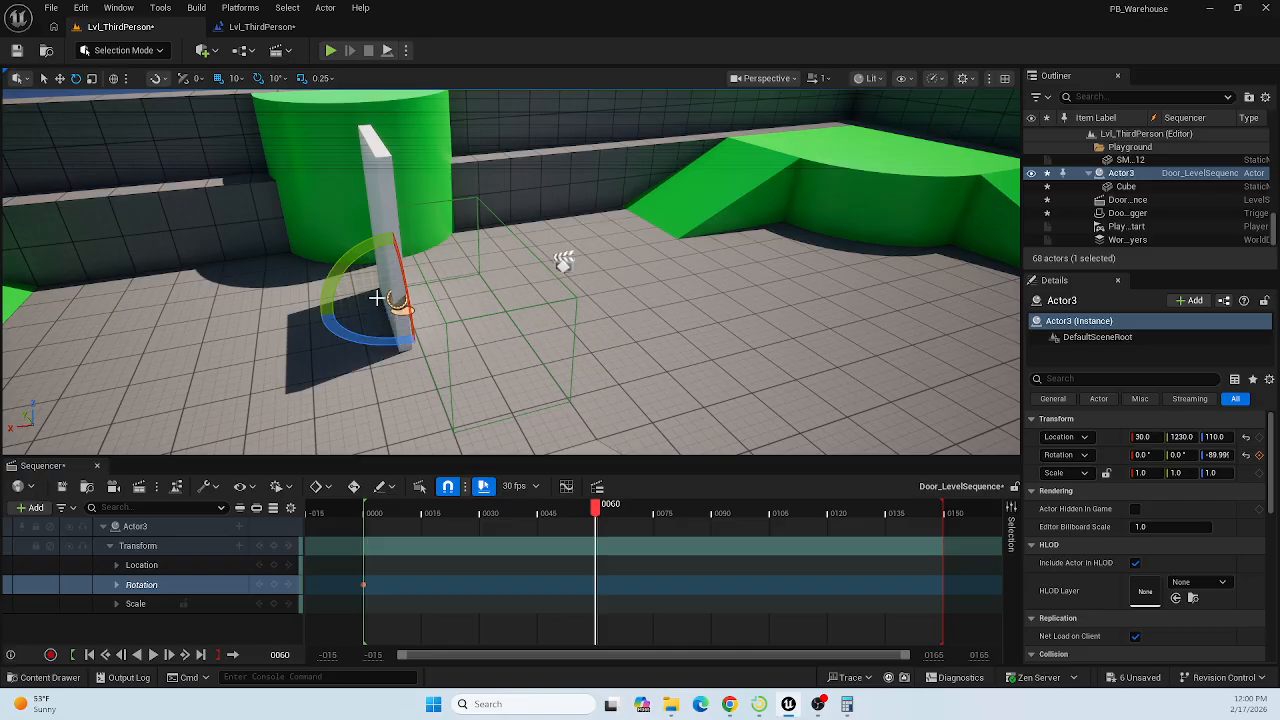
{"action": "key", "text": "Return"}
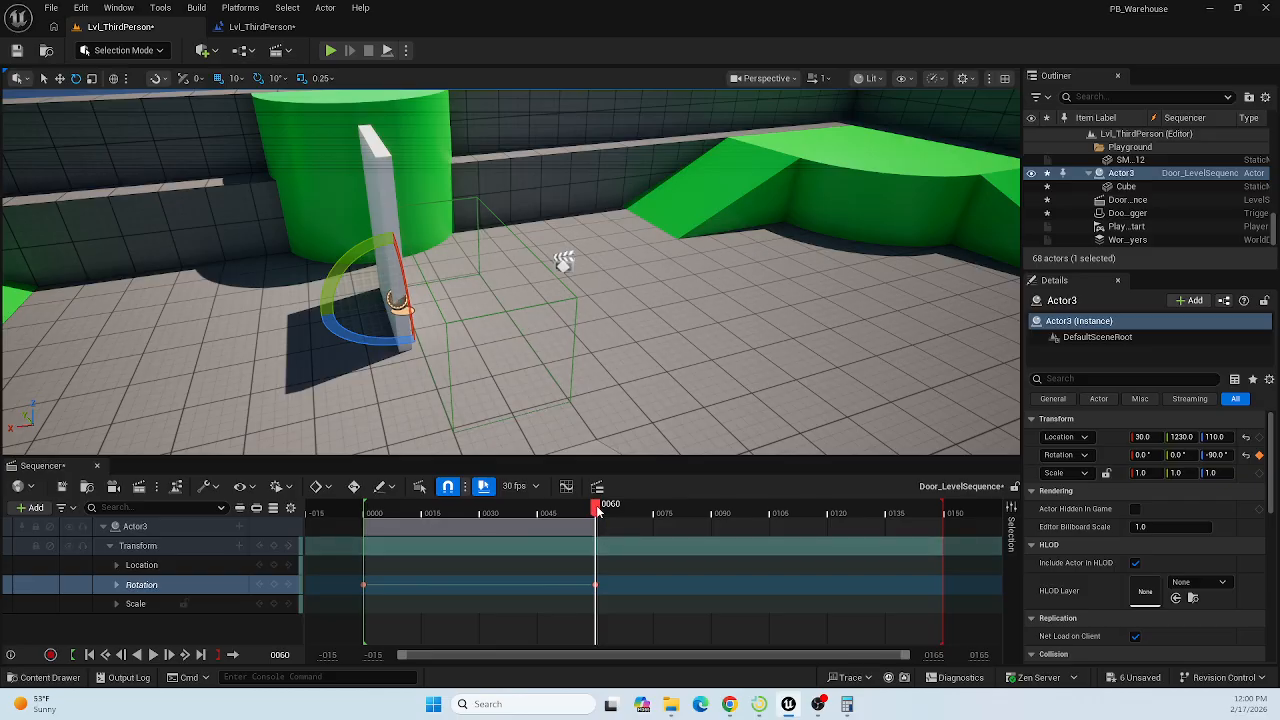
Examine the Roll, Pitch and Yaw values and keys under Rotation at frame 60.
{"action": "mouse_move", "coordinate": [597, 510]}
{"action": "left_mouse_down"}
{"action": "mouse_move", "coordinate": [362, 510]}
{"action": "mouse_move", "coordinate": [591, 512]}
{"action": "mouse_move", "coordinate": [400, 513]}
{"action": "mouse_move", "coordinate": [572, 532]}
{"action": "mouse_move", "coordinate": [368, 530]}
{"action": "mouse_move", "coordinate": [596, 535]}
{"action": "mouse_move", "coordinate": [485, 541]}
{"action": "mouse_move", "coordinate": [368, 530]}
{"action": "mouse_move", "coordinate": [593, 528]}
{"action": "mouse_move", "coordinate": [410, 518]}
{"action": "mouse_move", "coordinate": [599, 522]}
{"action": "left_mouse_up"}
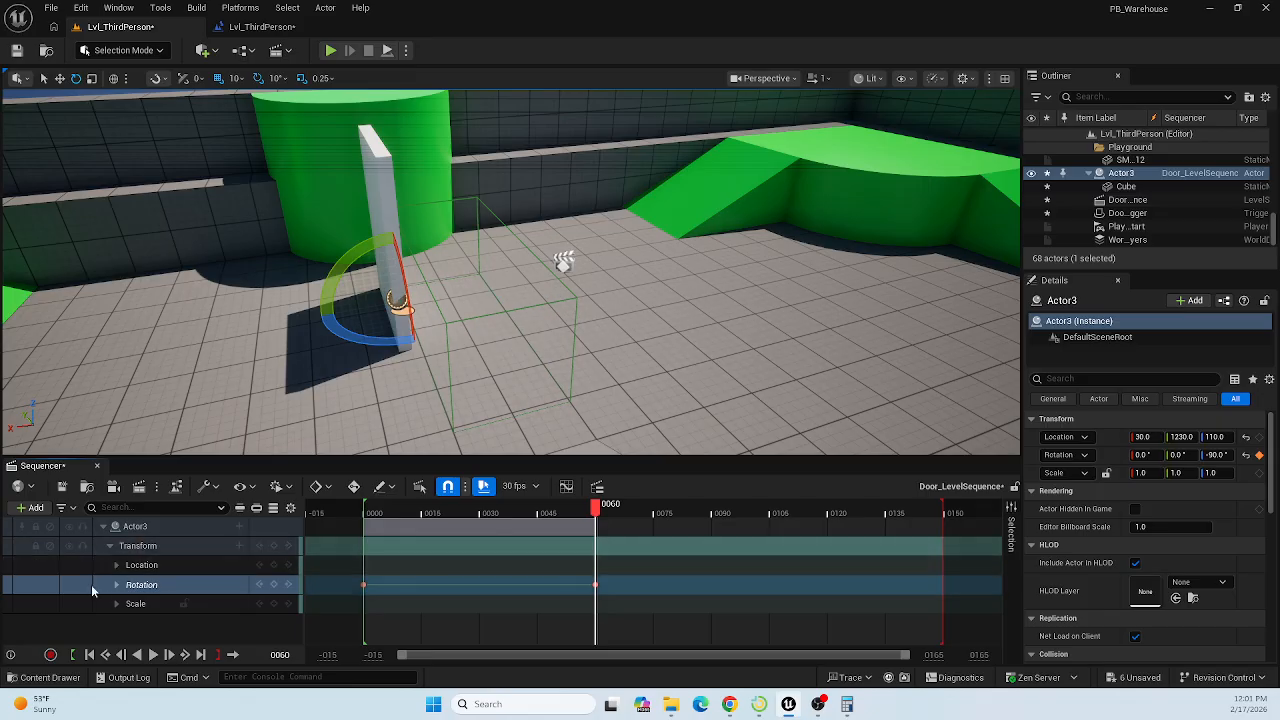
{"action": "left_click", "coordinate": [118, 591]}
{"action": "left_click", "coordinate": [116, 585]}
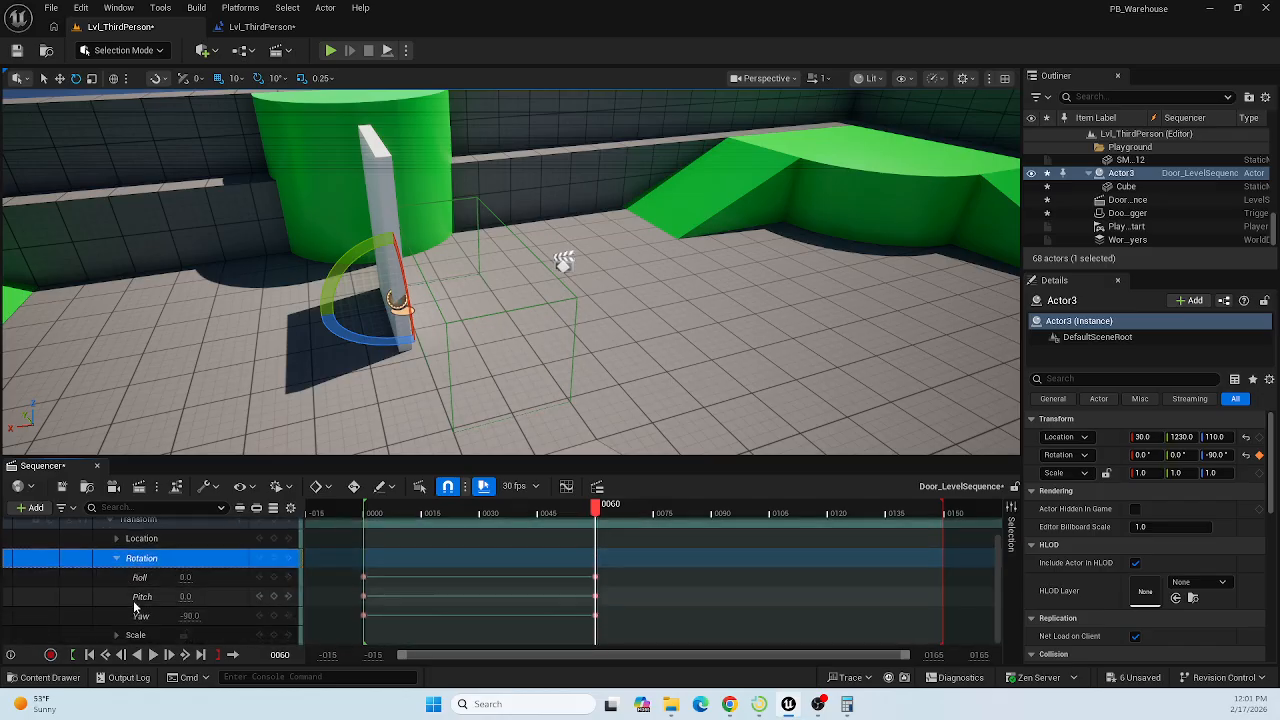
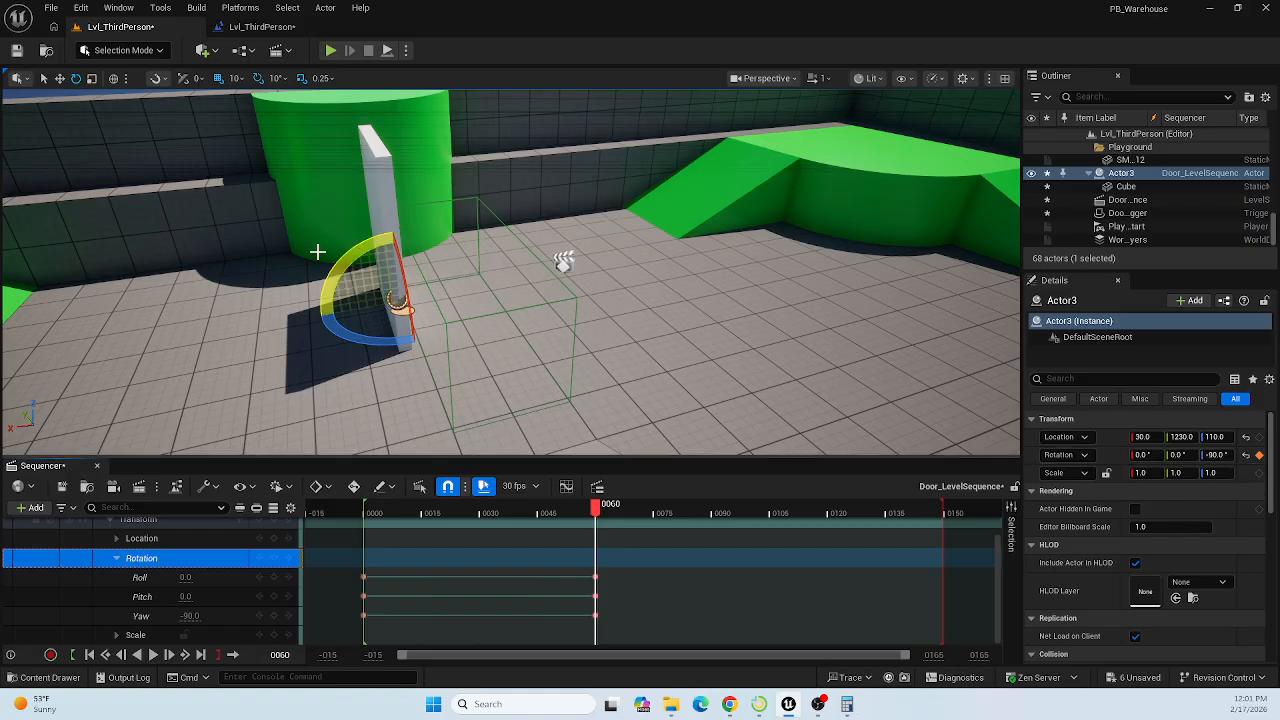
{"action": "left_click", "coordinate": [117, 558]}
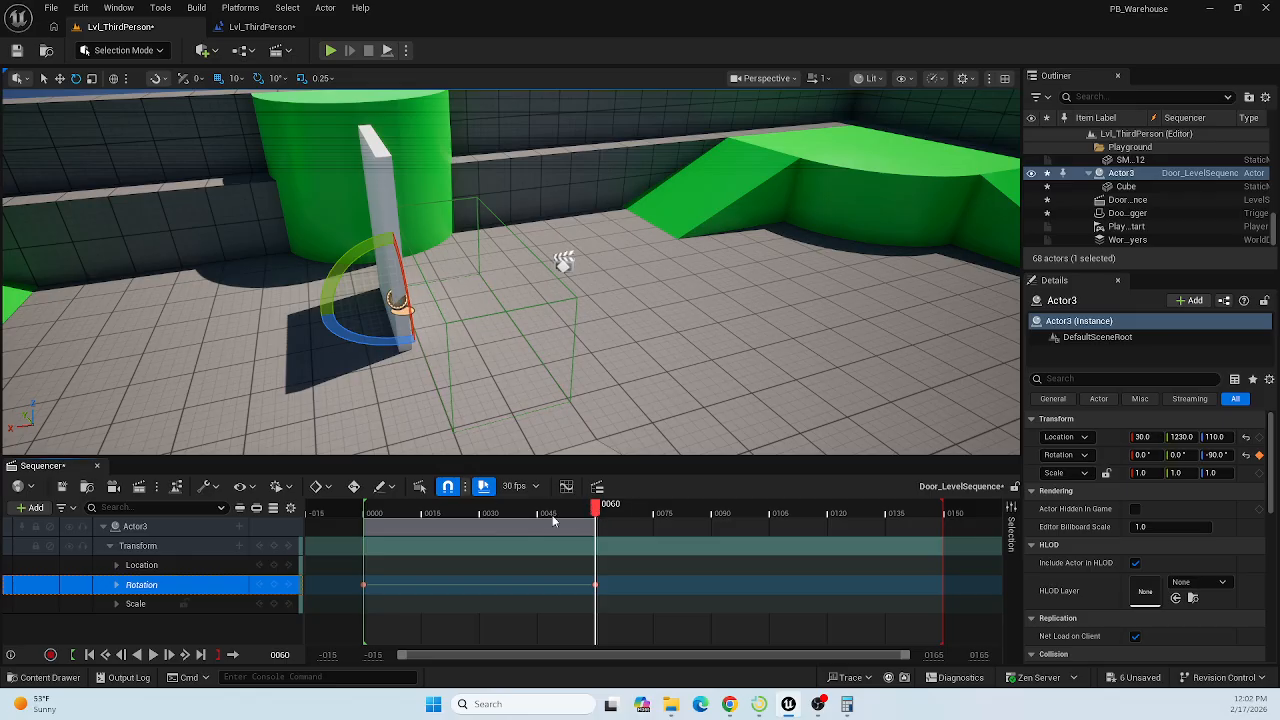
Add a Rotation keyframe at frame 90 with the door still held open at -90°.
{"action": "mouse_move", "coordinate": [594, 508]}
{"action": "left_mouse_down"}
{"action": "mouse_move", "coordinate": [366, 512]}
{"action": "mouse_move", "coordinate": [597, 525]}
{"action": "left_mouse_up"}
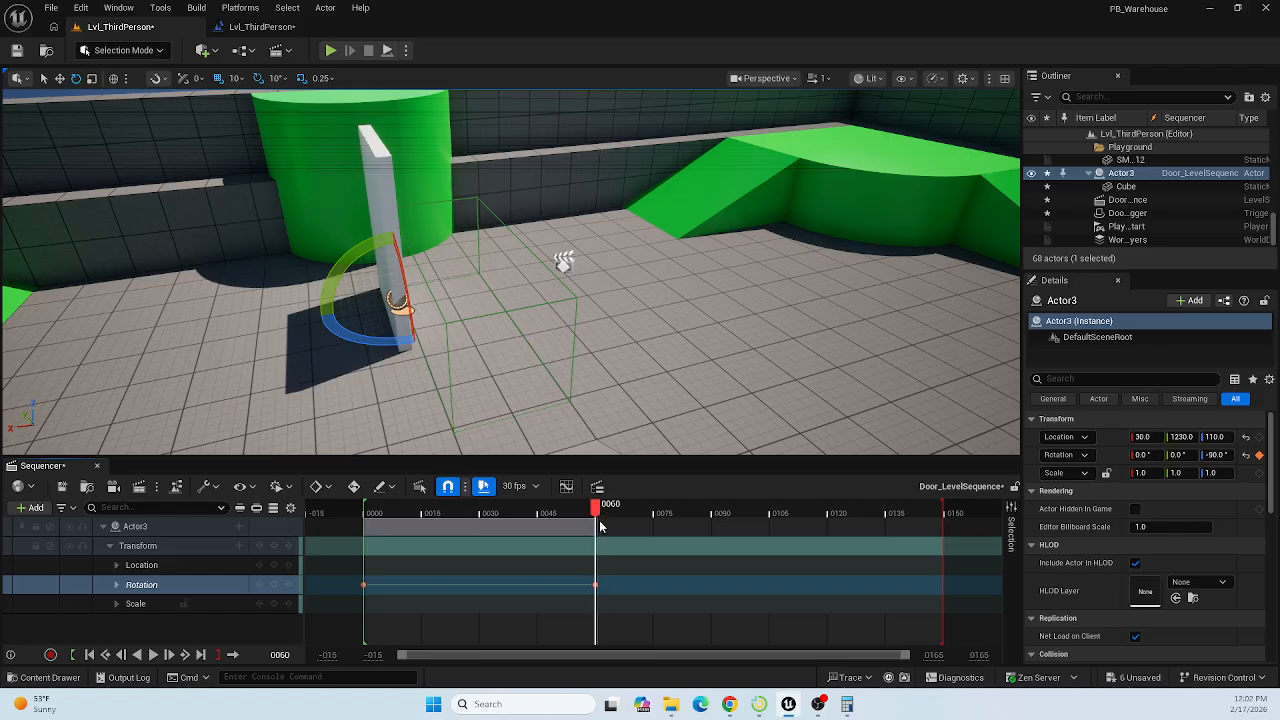
{"action": "left_click_drag", "start_coordinate": [600, 527], "coordinate": [715, 527]}
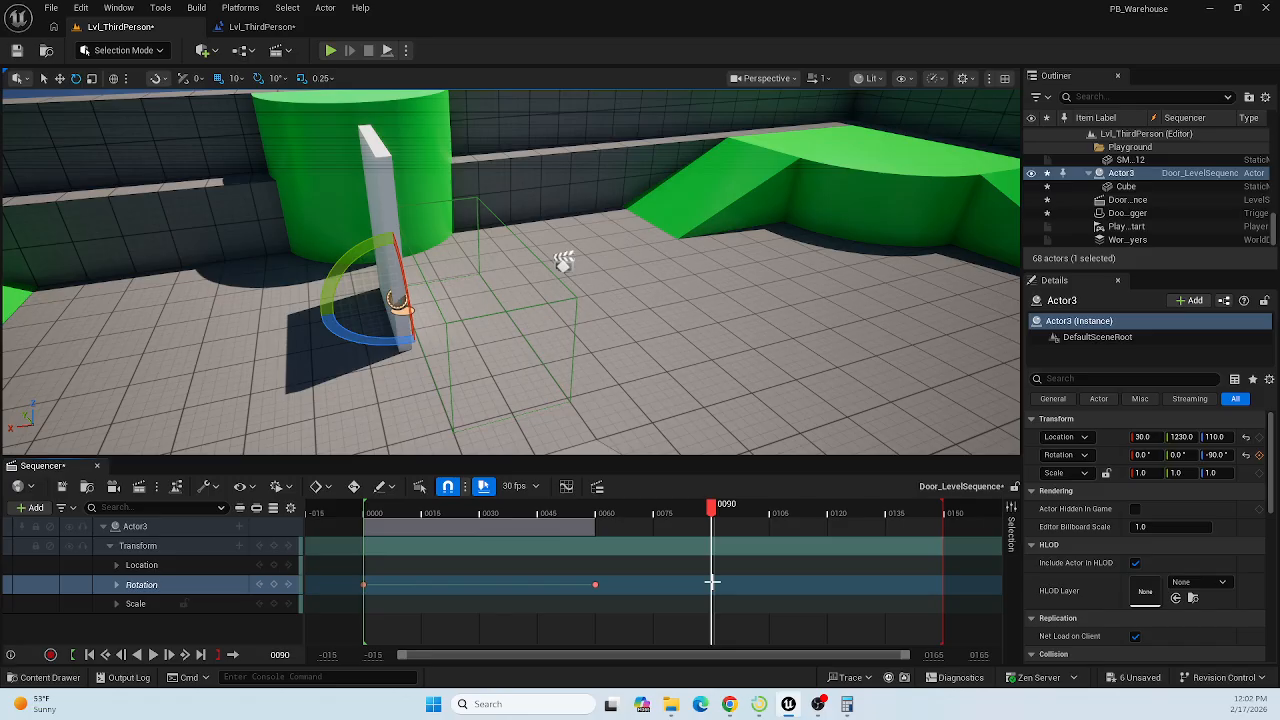
{"action": "key", "text": "Return"}
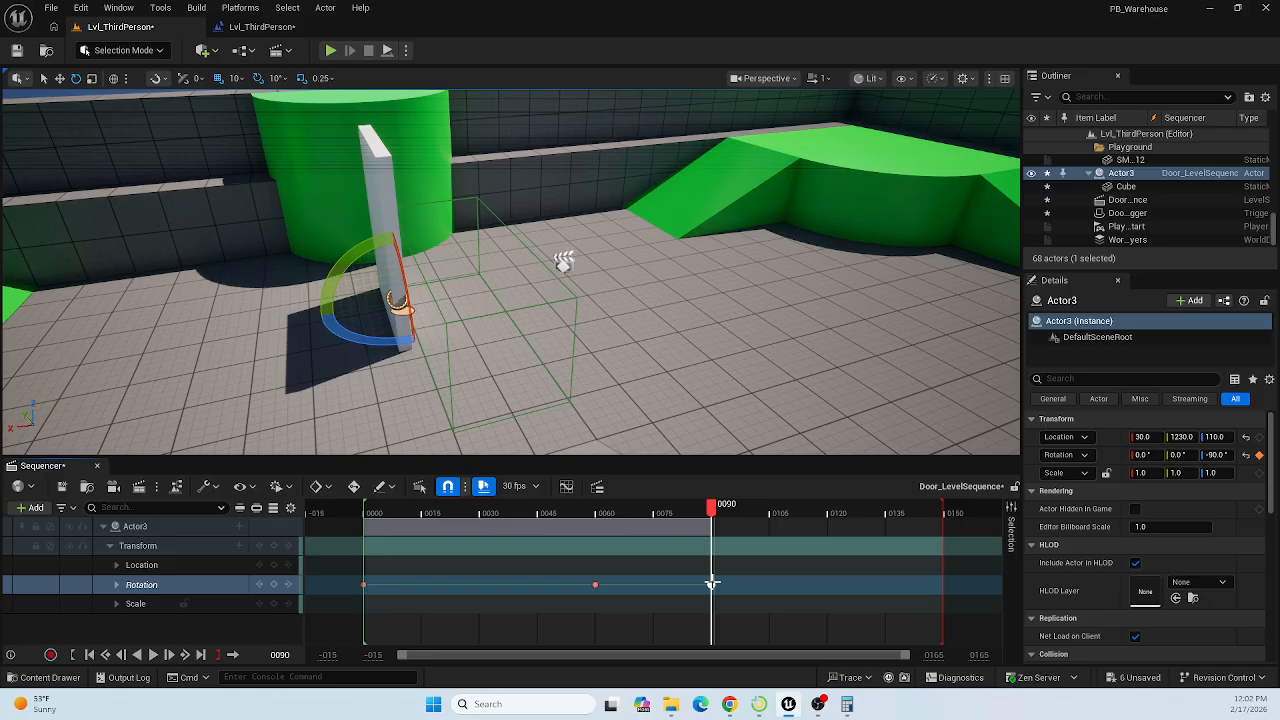
At frame 120, rotate Actor3 back to 0° around its vertical axis, key the Rotation, and return the playhead to frame 0.
{"action": "left_click_drag", "start_coordinate": [713, 508], "coordinate": [711, 541]}
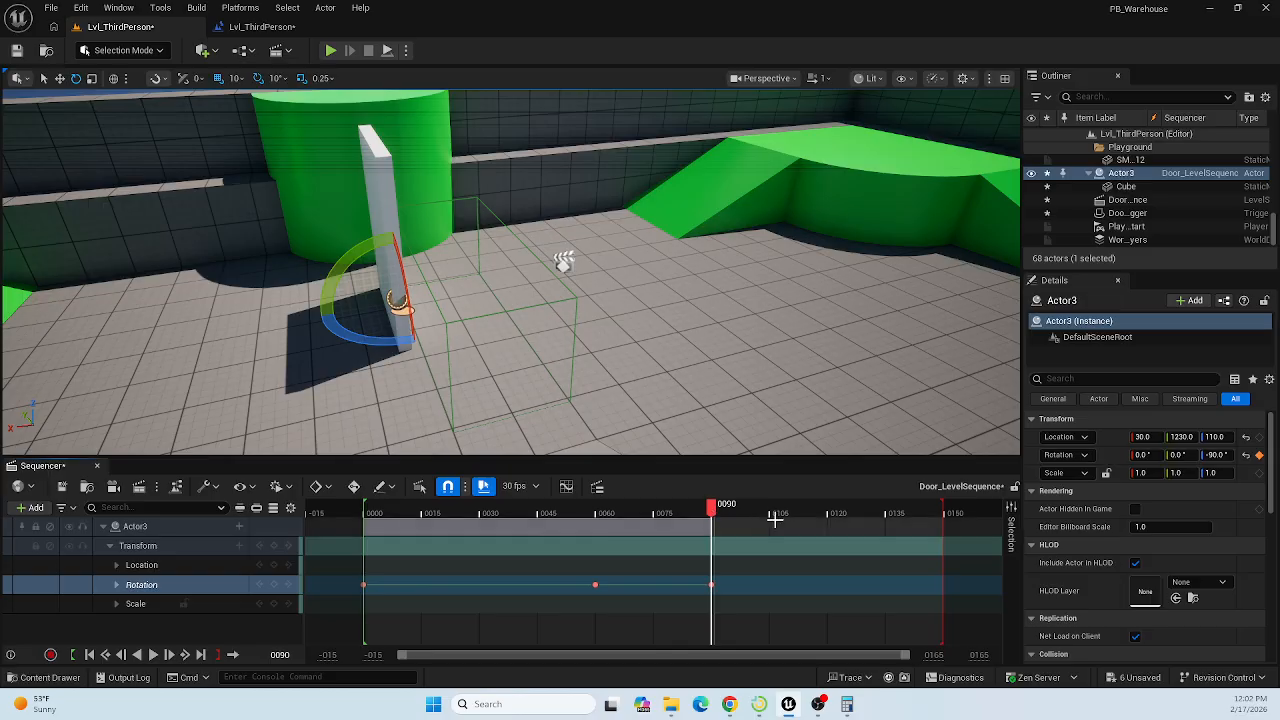
{"action": "left_click_drag", "start_coordinate": [713, 512], "coordinate": [831, 521]}
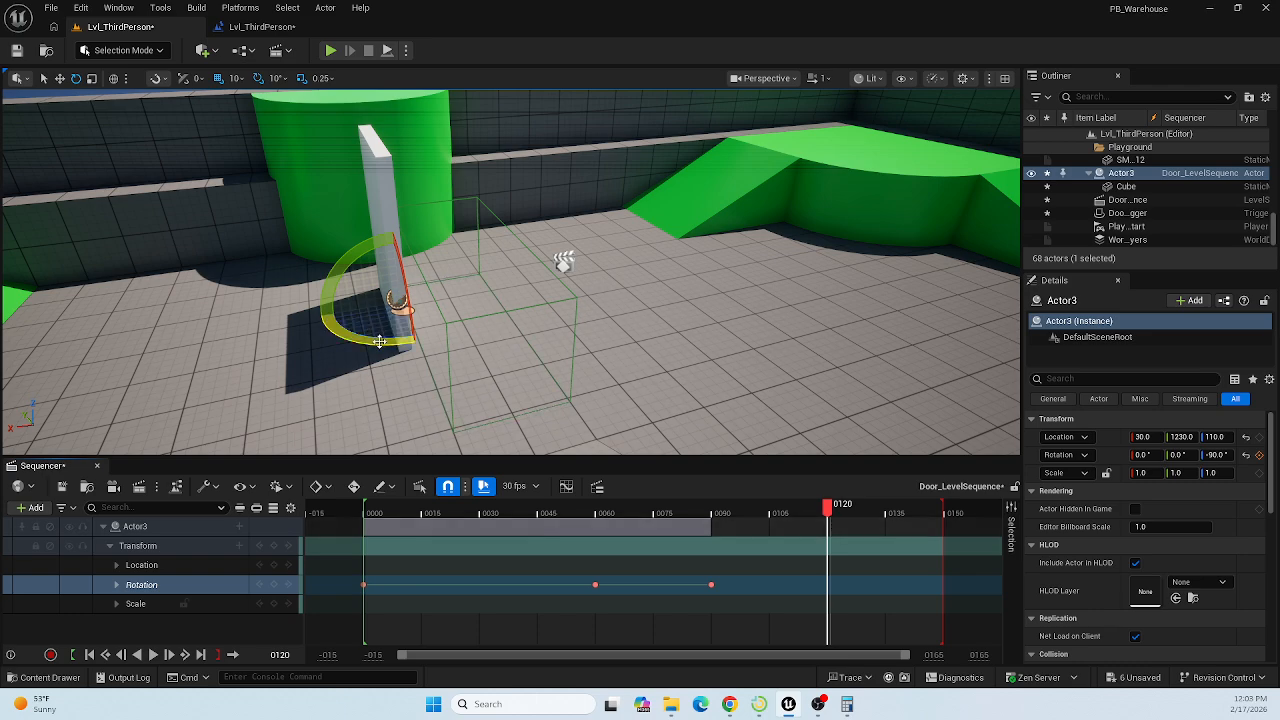
{"action": "left_click_drag", "start_coordinate": [375, 333], "coordinate": [392, 268]}
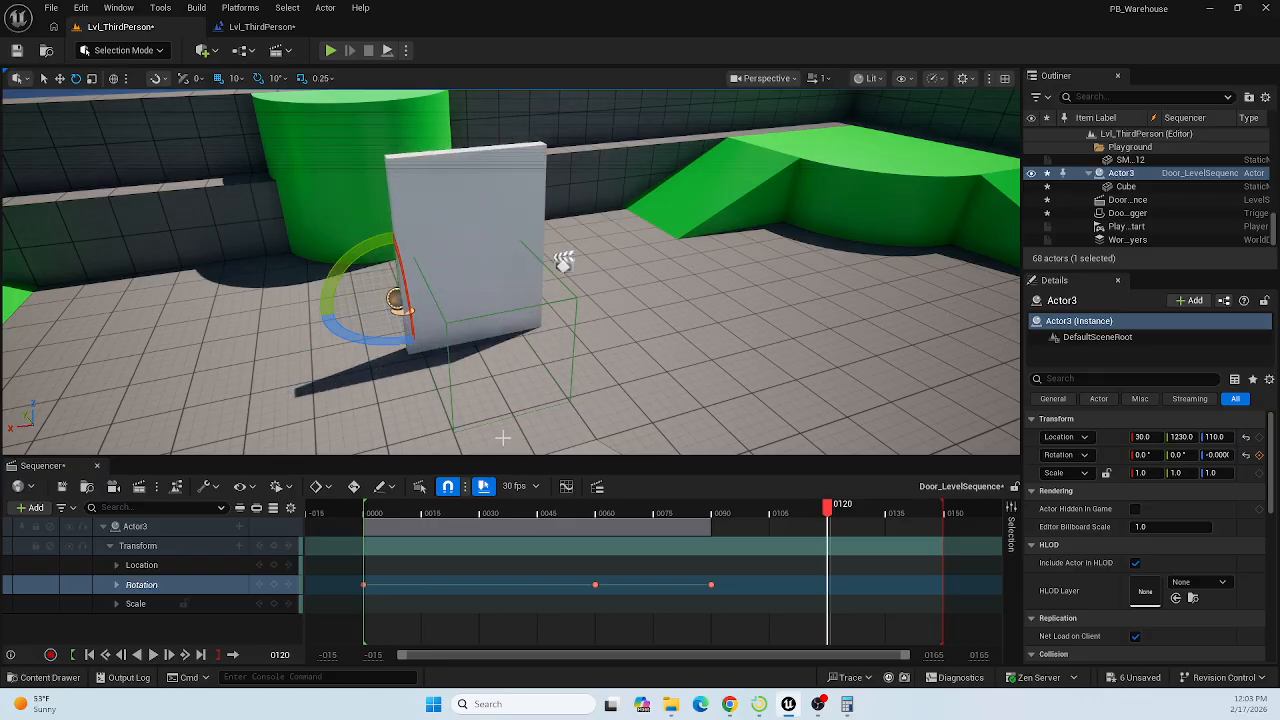
{"action": "key", "text": "Return"}
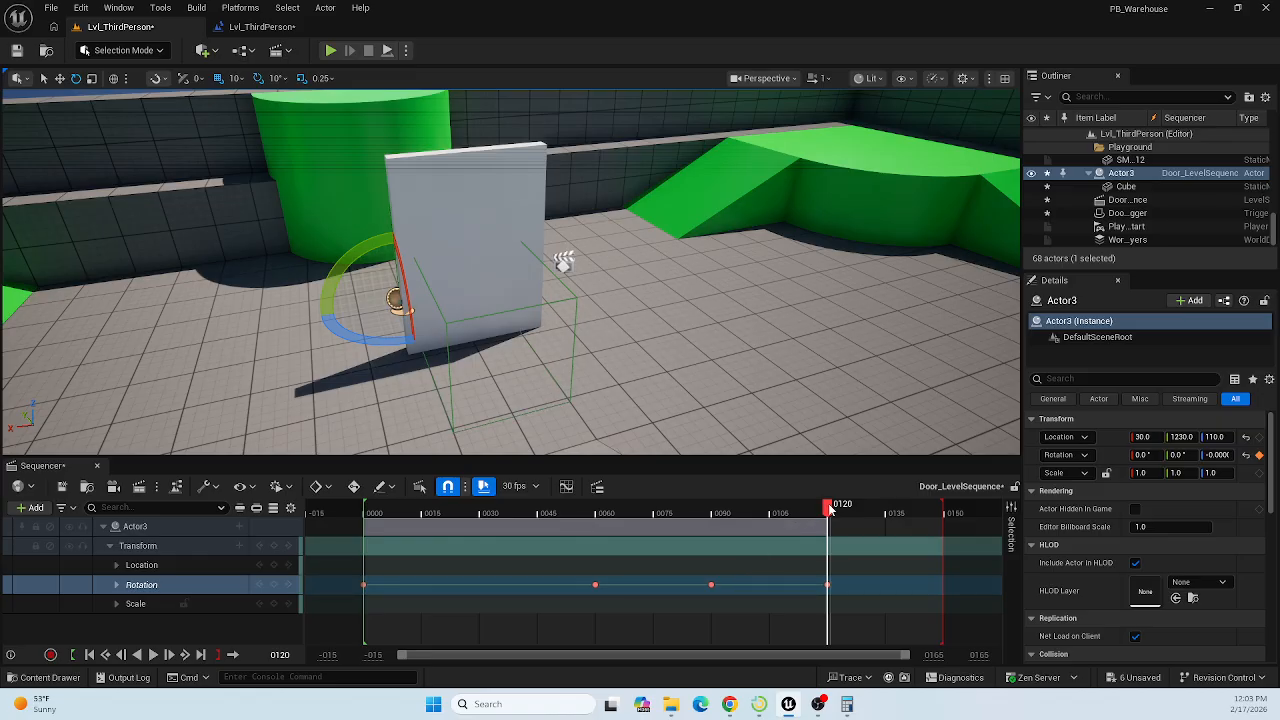
{"action": "left_click_drag", "start_coordinate": [828, 510], "coordinate": [365, 555]}
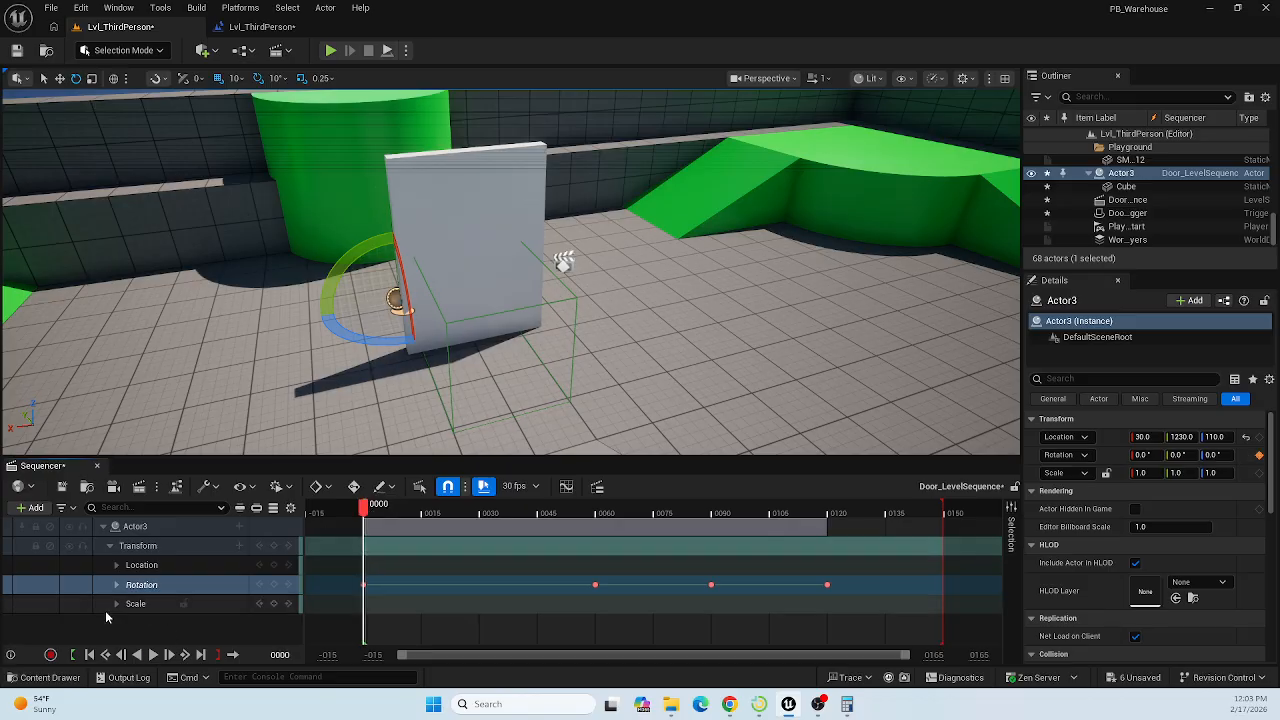
Play and scrub through the door animation, and shorten the sequence's playback range to end at frame 120.
{"action": "left_click", "coordinate": [155, 655]}
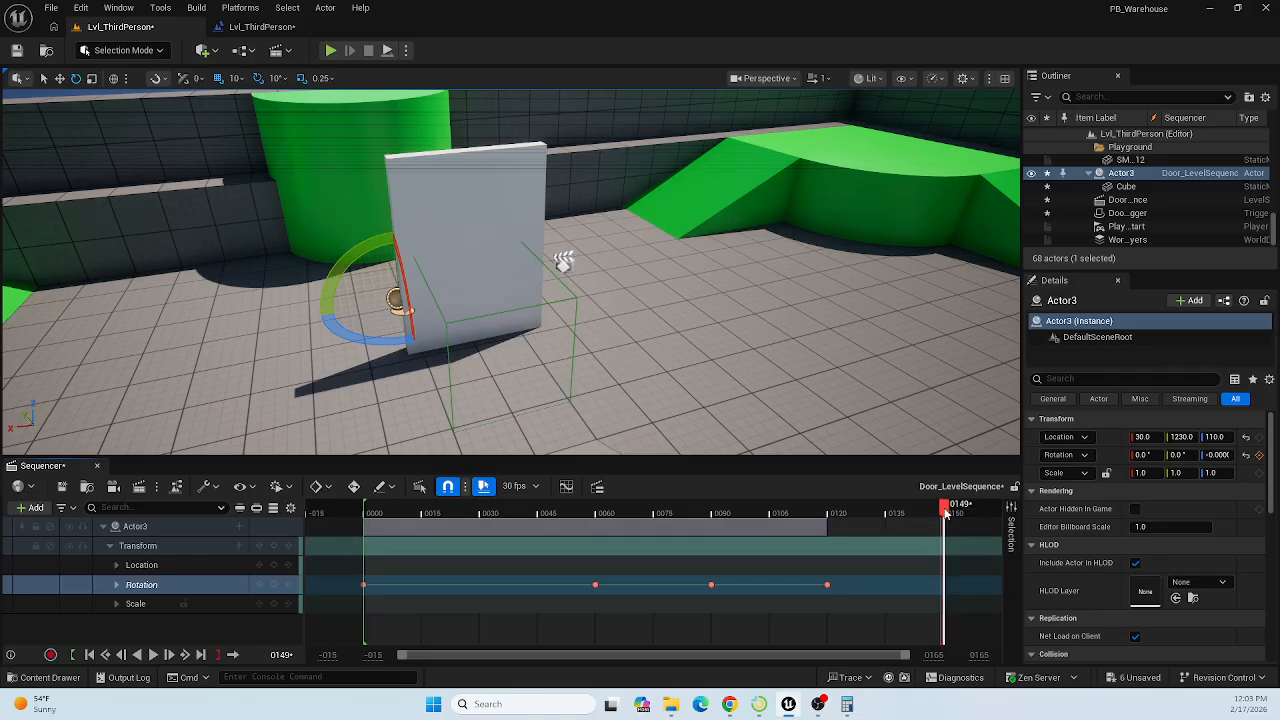
{"action": "left_click_drag", "start_coordinate": [945, 512], "coordinate": [673, 528]}
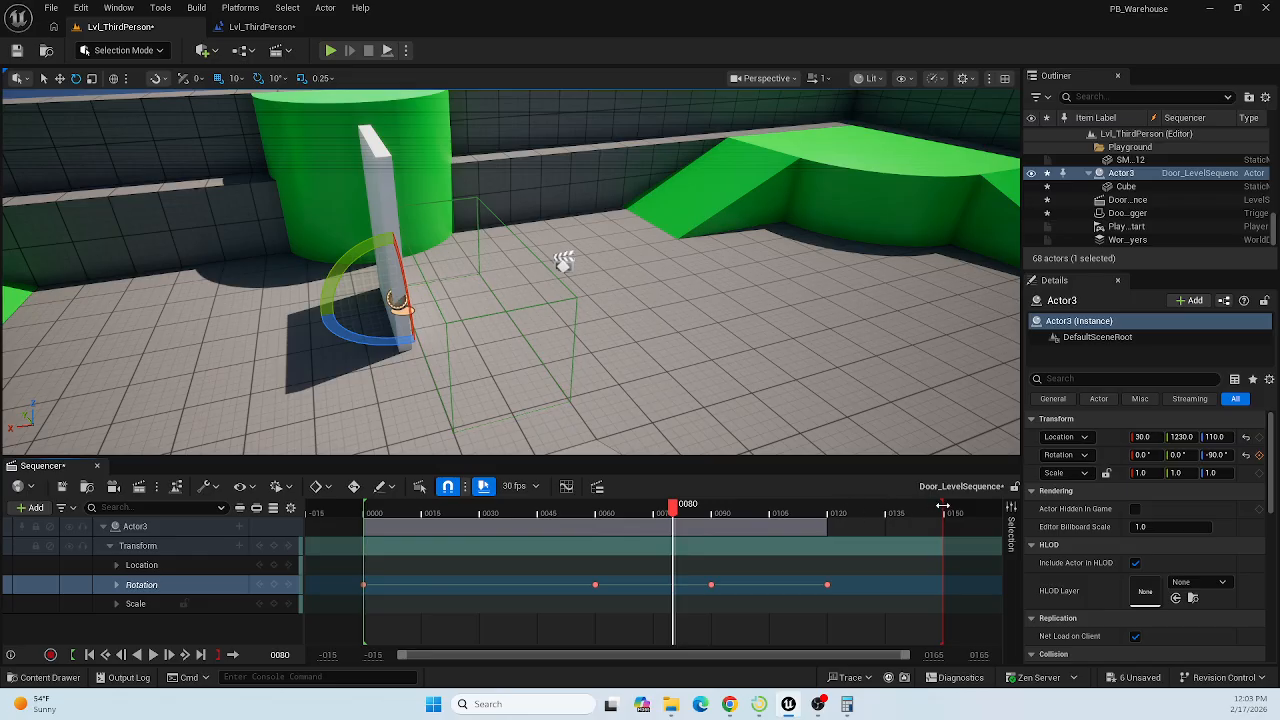
{"action": "left_click_drag", "start_coordinate": [943, 507], "coordinate": [830, 510]}
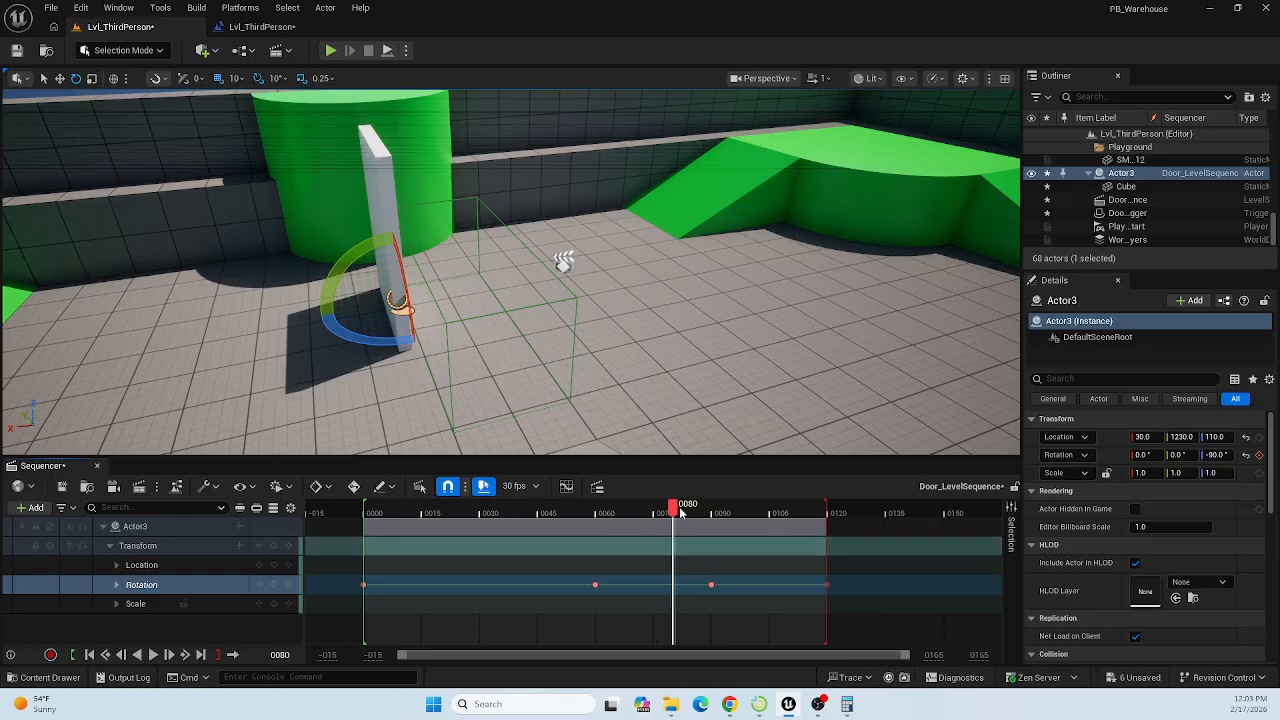
{"action": "left_click_drag", "start_coordinate": [680, 512], "coordinate": [825, 548]}
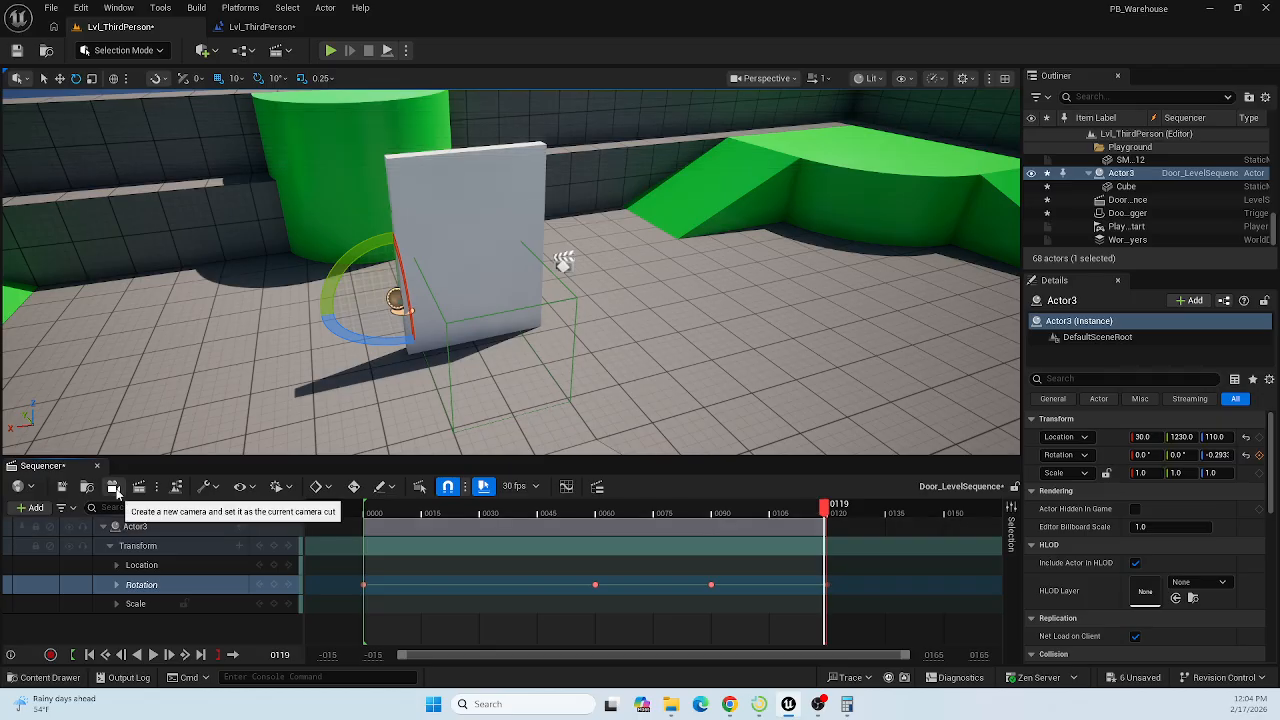
Save Door_LevelSequence and close the Sequencer.
{"action": "left_click", "coordinate": [61, 493]}
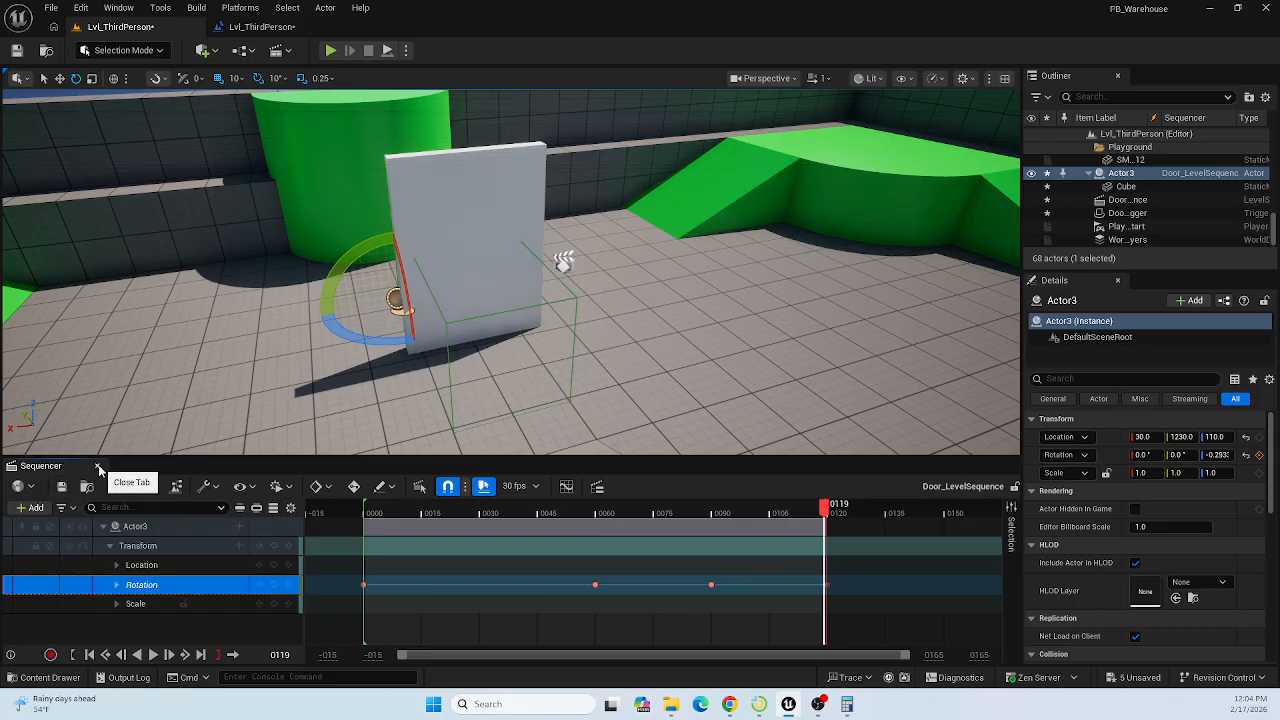
{"action": "left_click", "coordinate": [98, 467]}
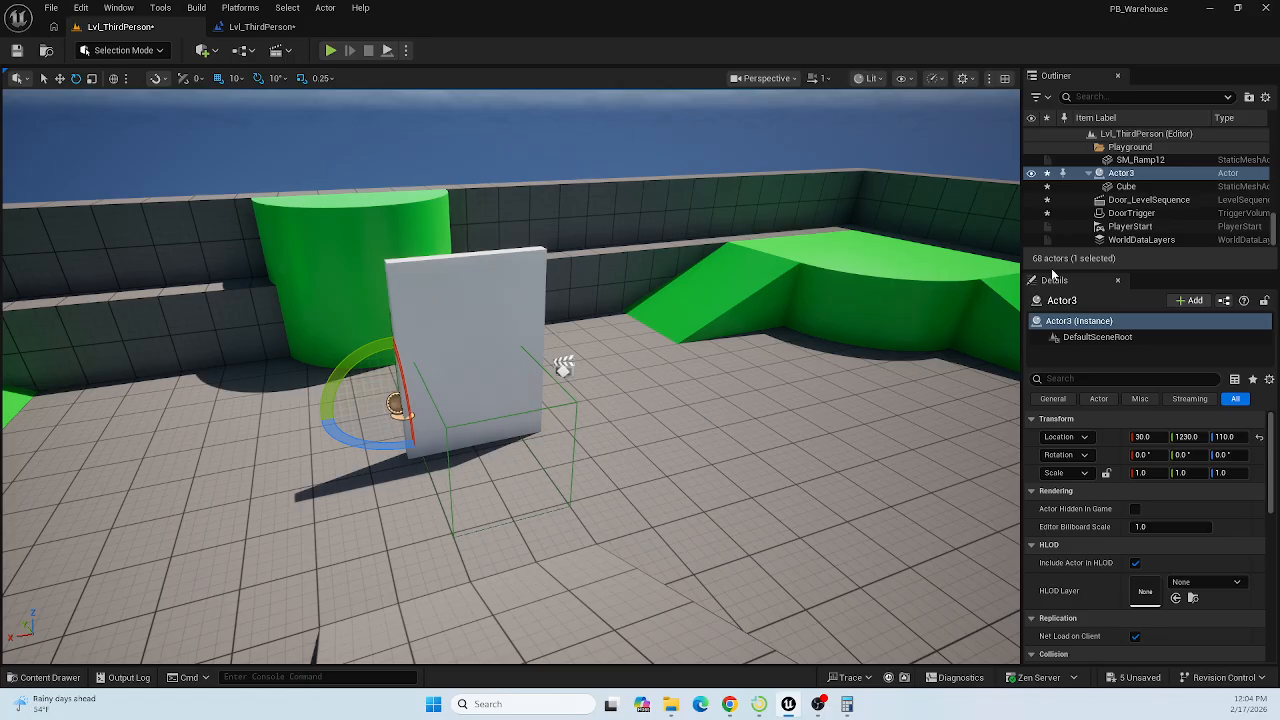
Select the Door_LevelSequence actor and move it straight up above the door to a Z location of 900.
{"action": "left_click_drag", "start_coordinate": [1069, 268], "coordinate": [1069, 488]}
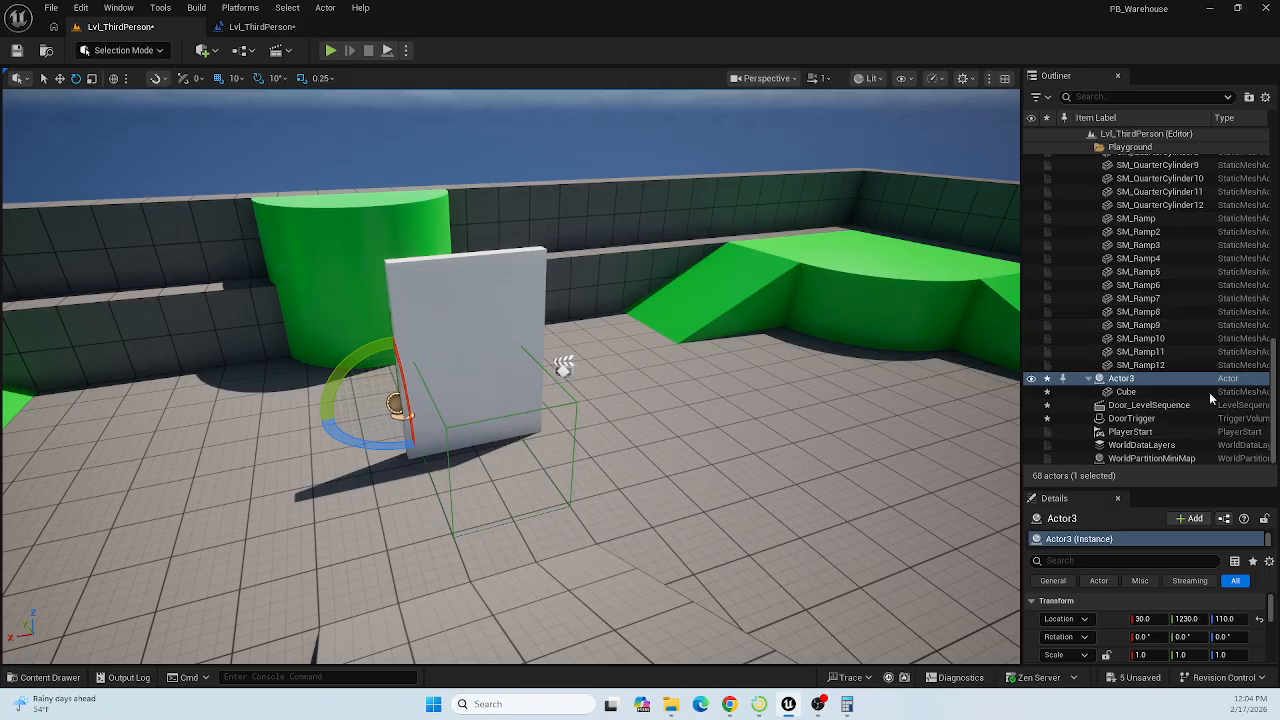
{"action": "left_click", "coordinate": [1122, 406]}
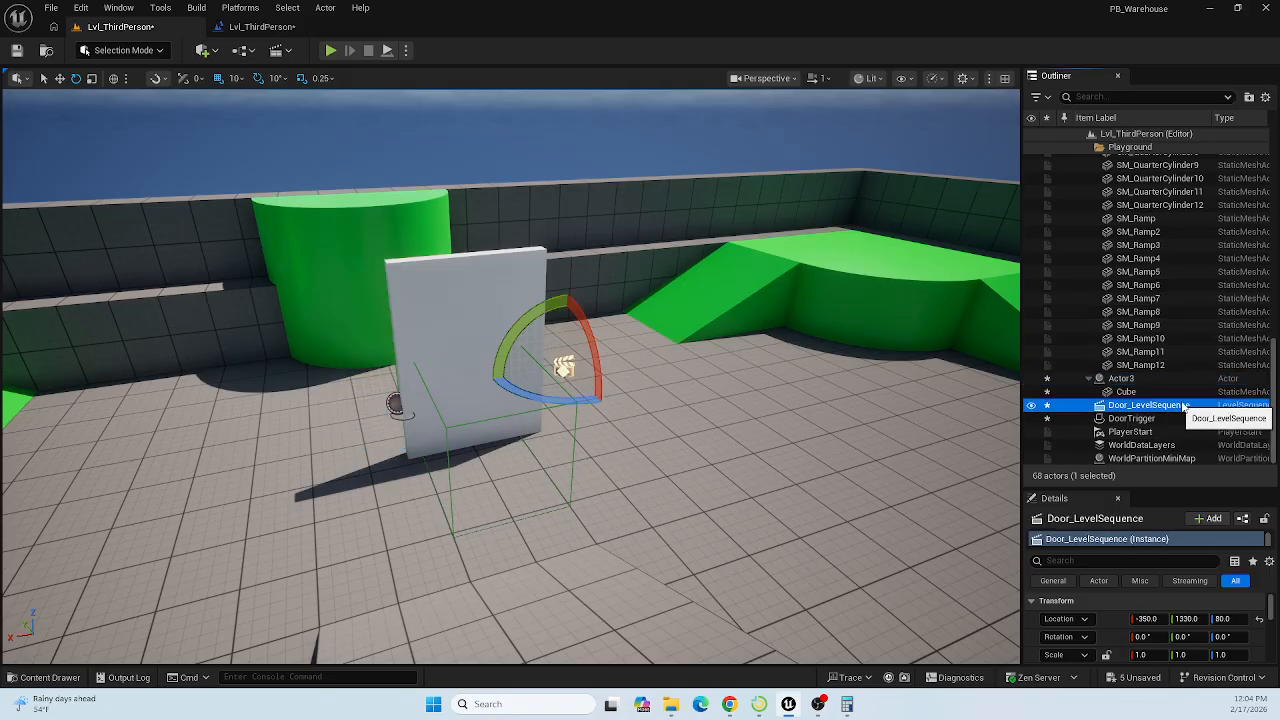
{"action": "left_click", "coordinate": [780, 370]}
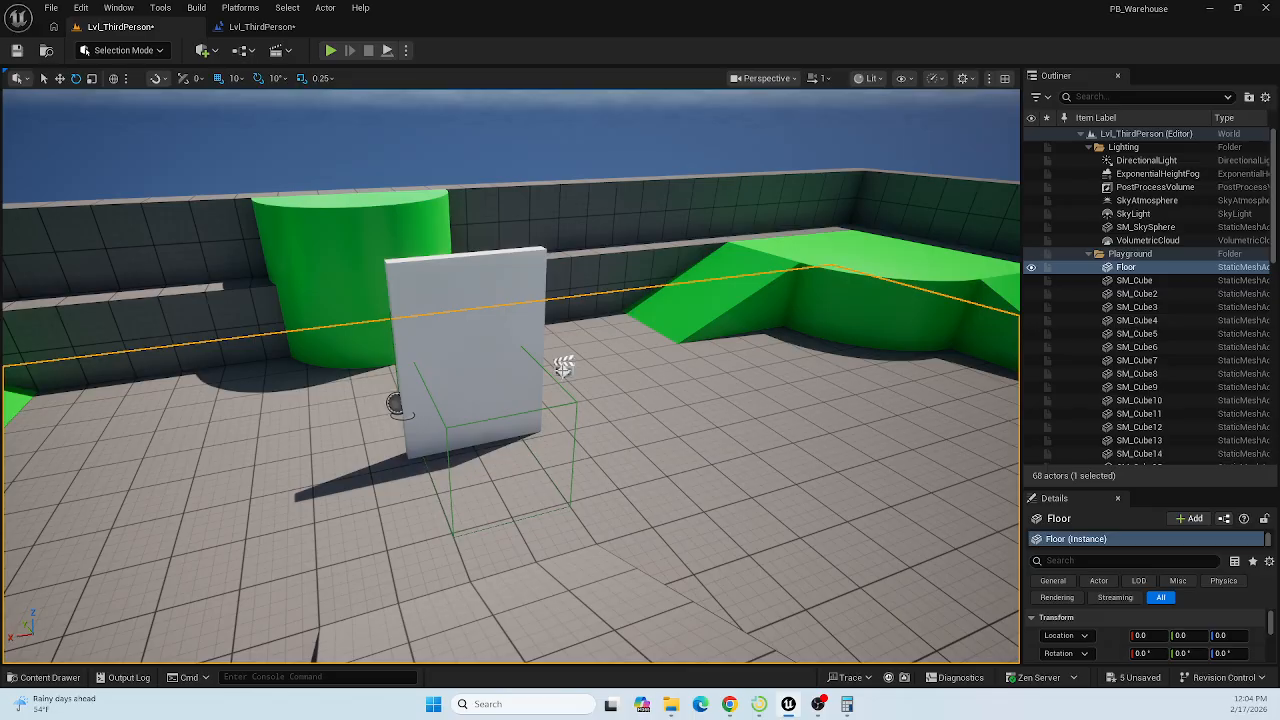
{"action": "left_click", "coordinate": [563, 367]}
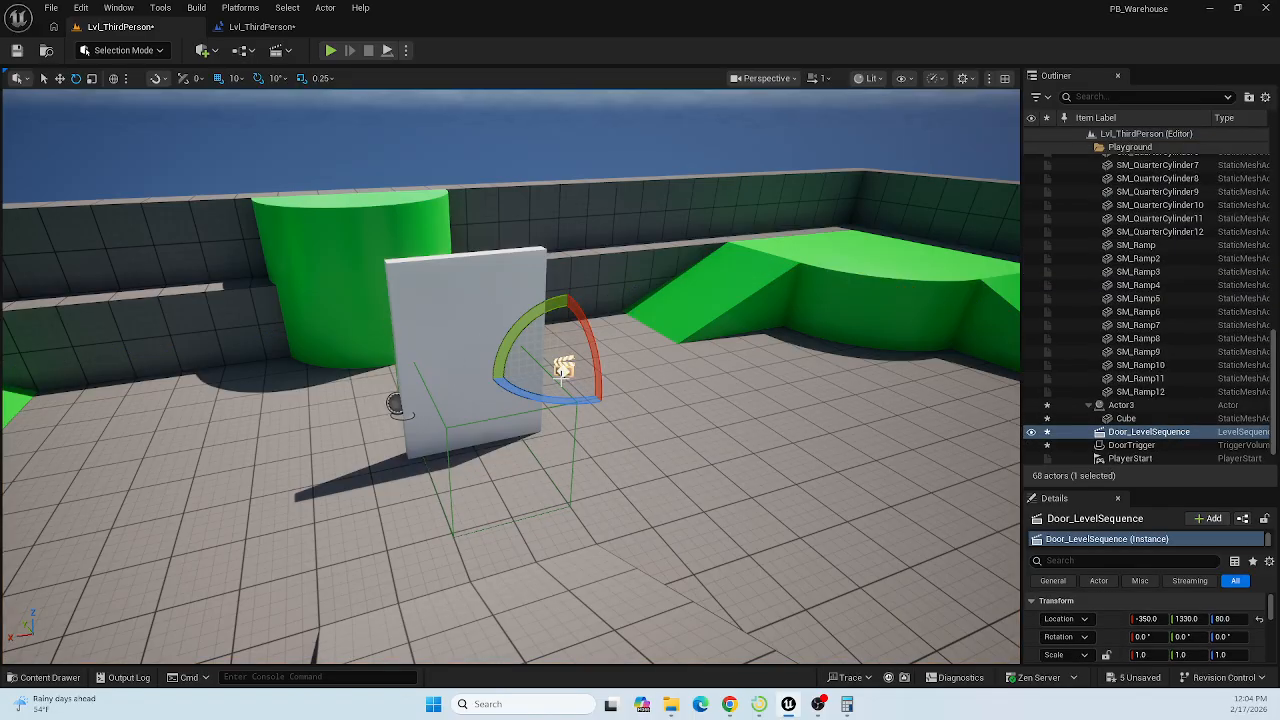
{"action": "key", "text": "w"}
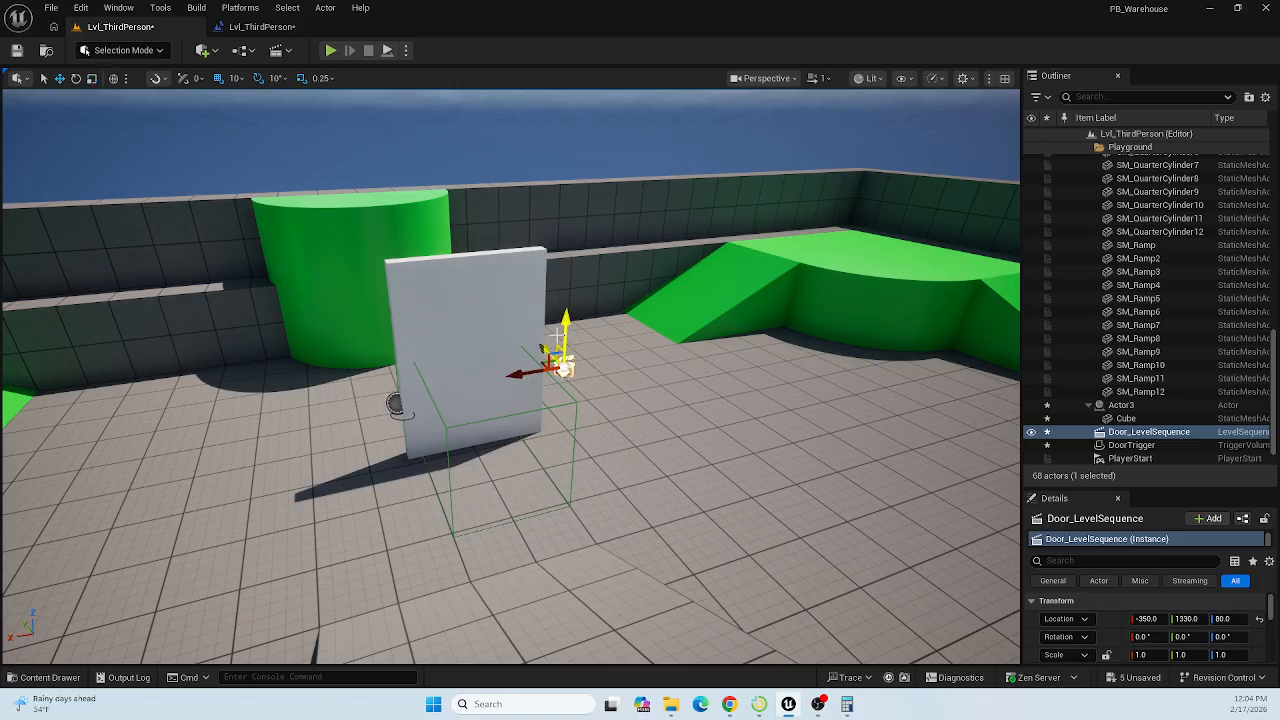
{"action": "left_click_drag", "start_coordinate": [556, 338], "coordinate": [568, 118]}
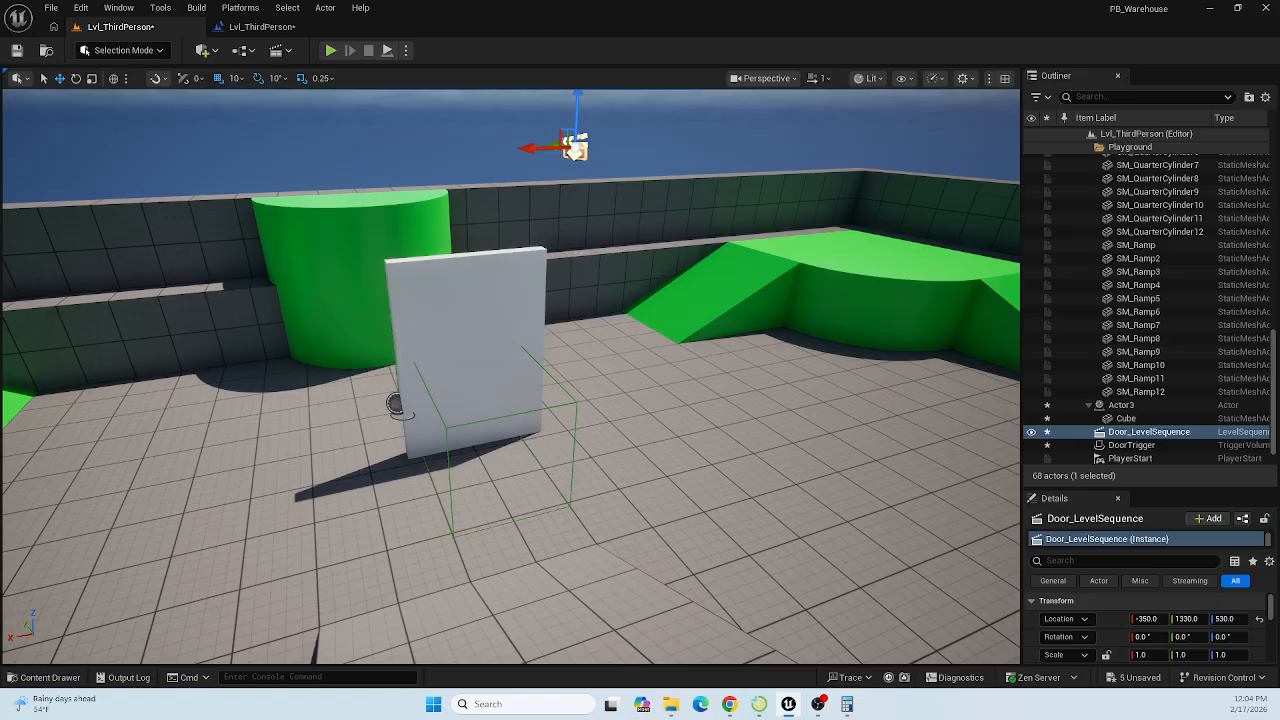
{"action": "right_click_drag", "start_coordinate": [589, 441], "coordinate": [595, 340]}
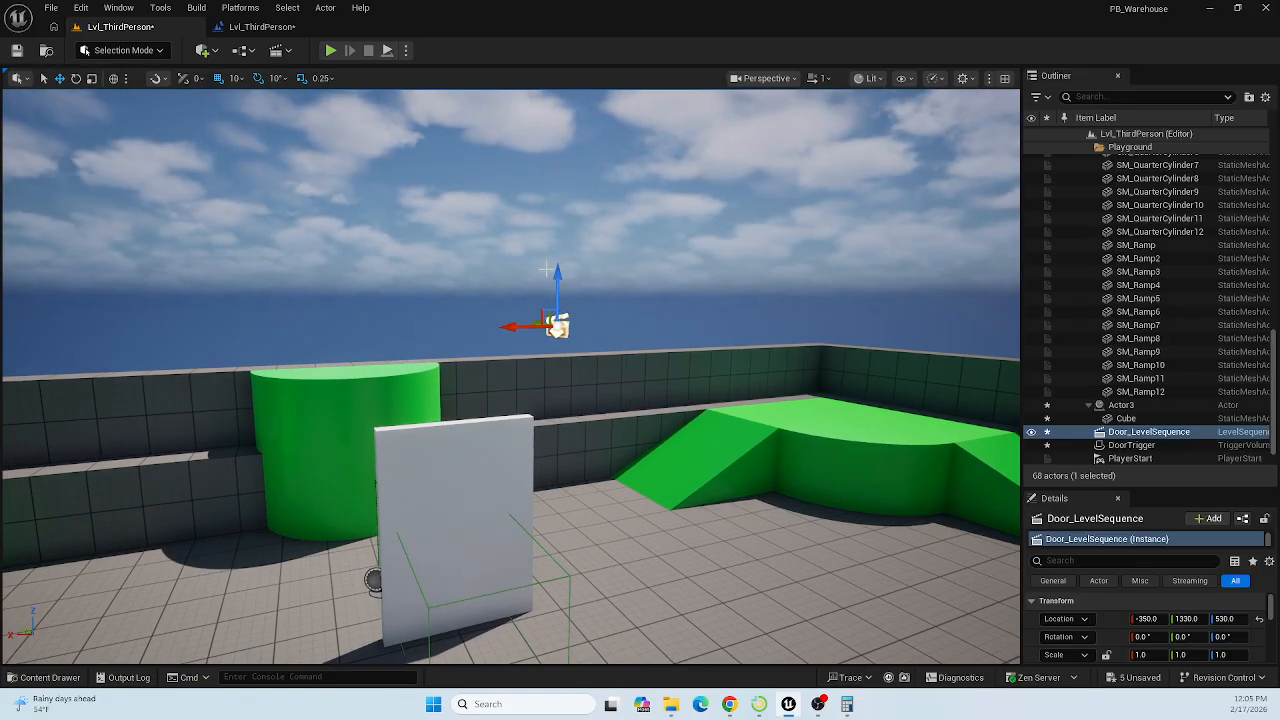
{"action": "left_click_drag", "start_coordinate": [557, 285], "coordinate": [557, 95]}
{"action": "right_click_drag", "start_coordinate": [645, 377], "coordinate": [682, 478]}
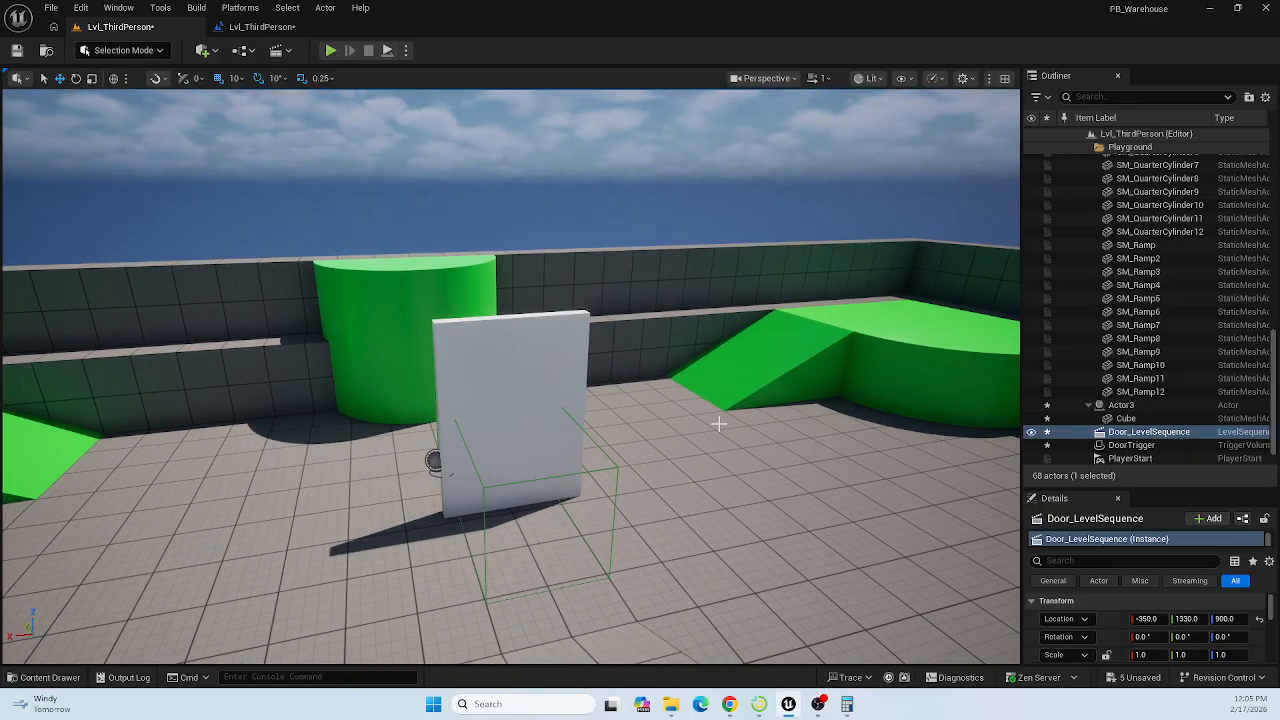
Check the On Actor Begin Overlap event in the Level Blueprint against the DoorTrigger volume in the level, ending in the EventGraph.
{"action": "left_click", "coordinate": [264, 29]}
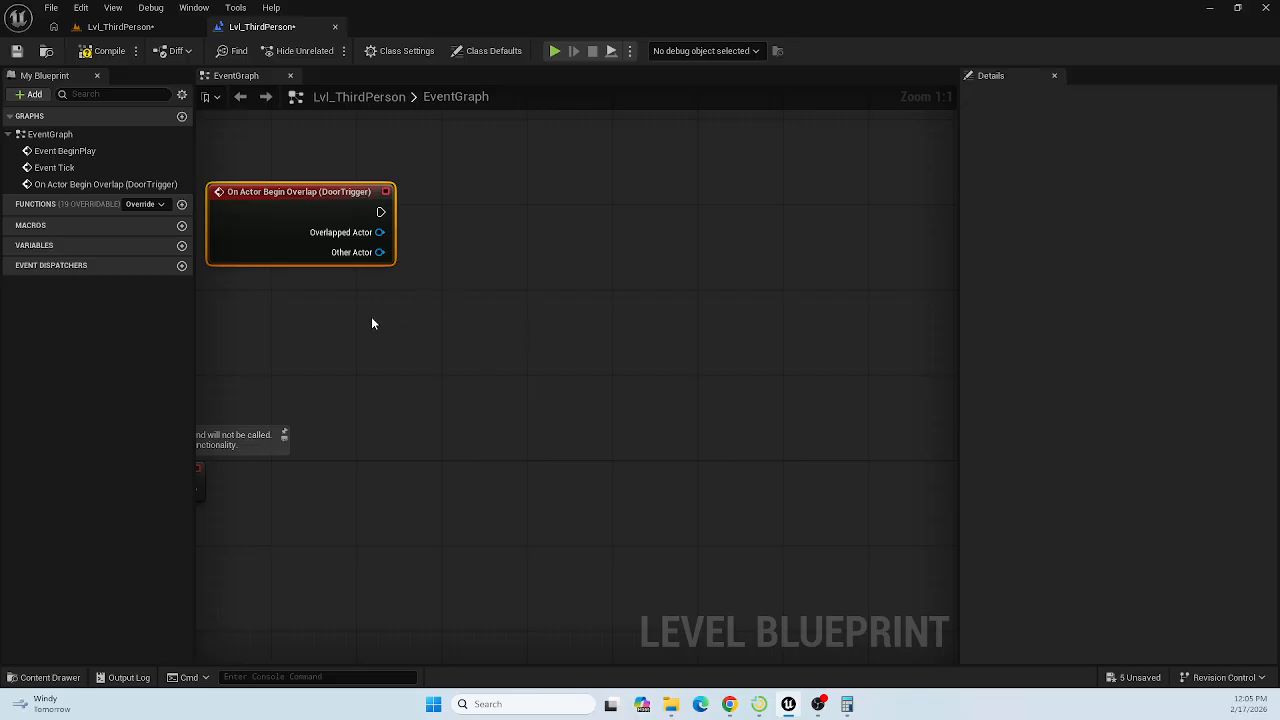
{"action": "right_click_drag", "start_coordinate": [371, 323], "coordinate": [417, 312]}
{"action": "left_click", "coordinate": [165, 27]}
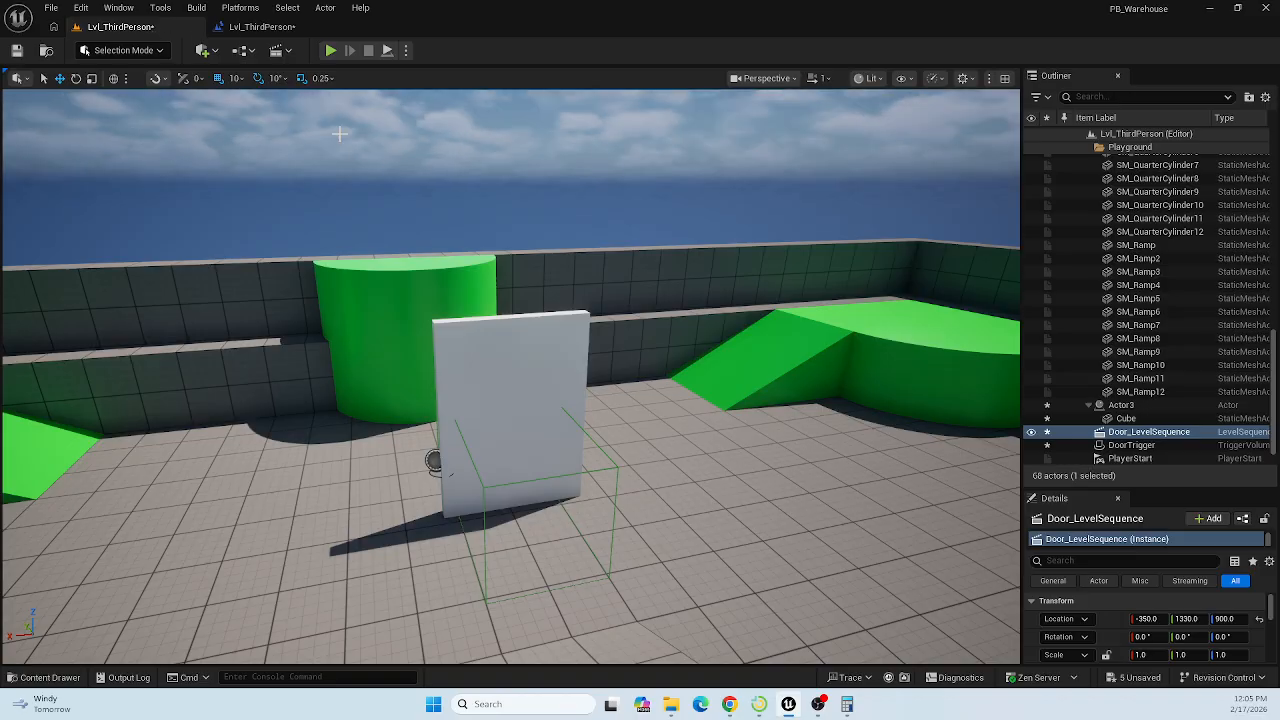
{"action": "left_click", "coordinate": [600, 467]}
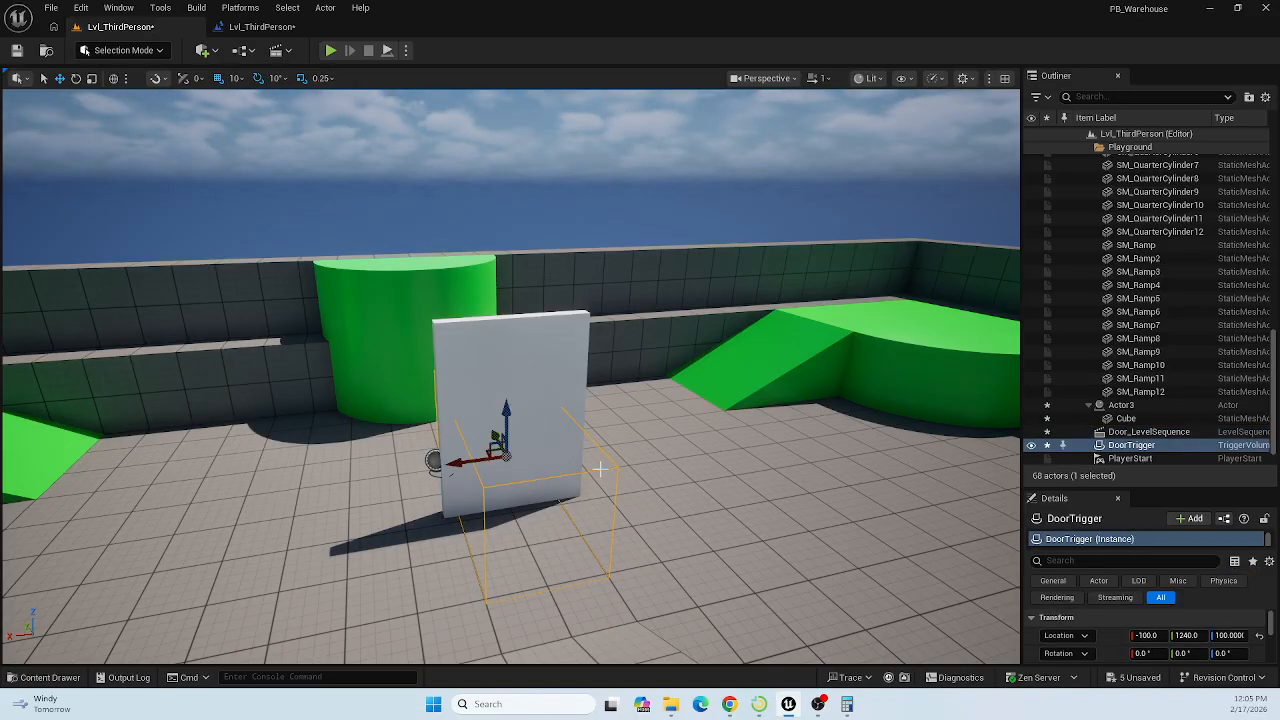
{"action": "left_click", "coordinate": [275, 27]}
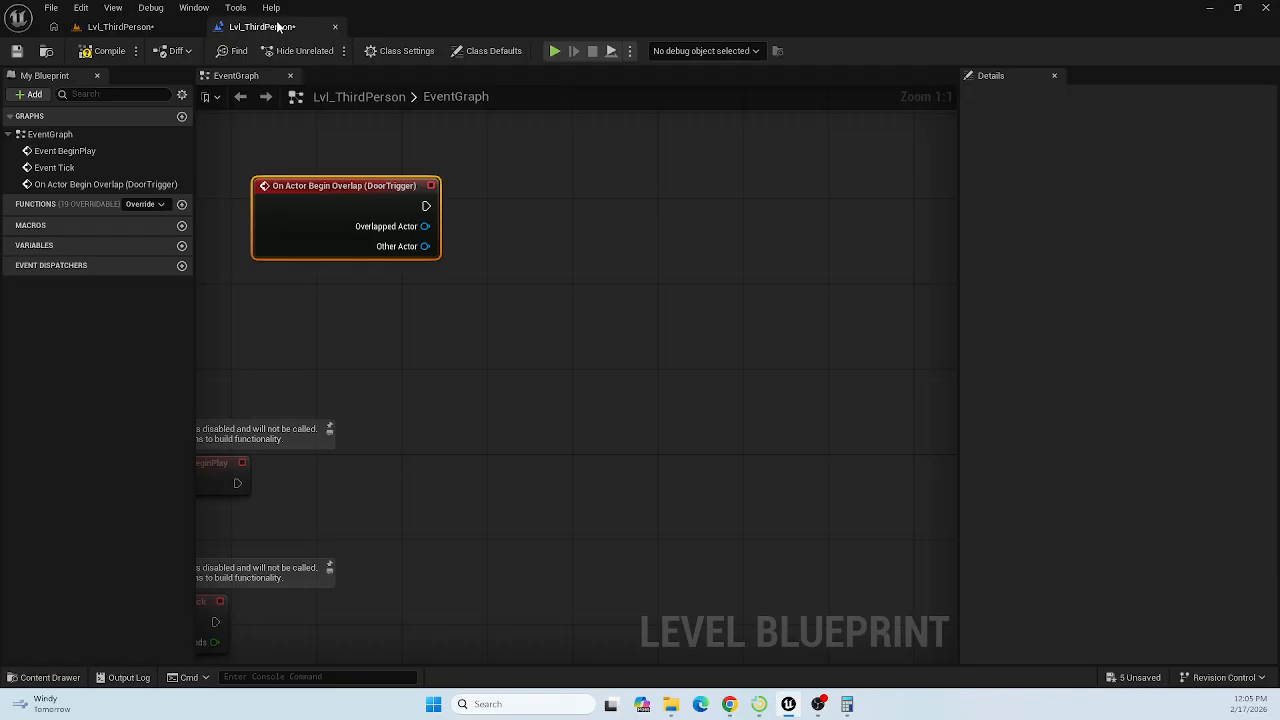
Look through the collision events offered for DoorTrigger in the Level Blueprint's list of available actions.
{"action": "right_click", "coordinate": [541, 313]}
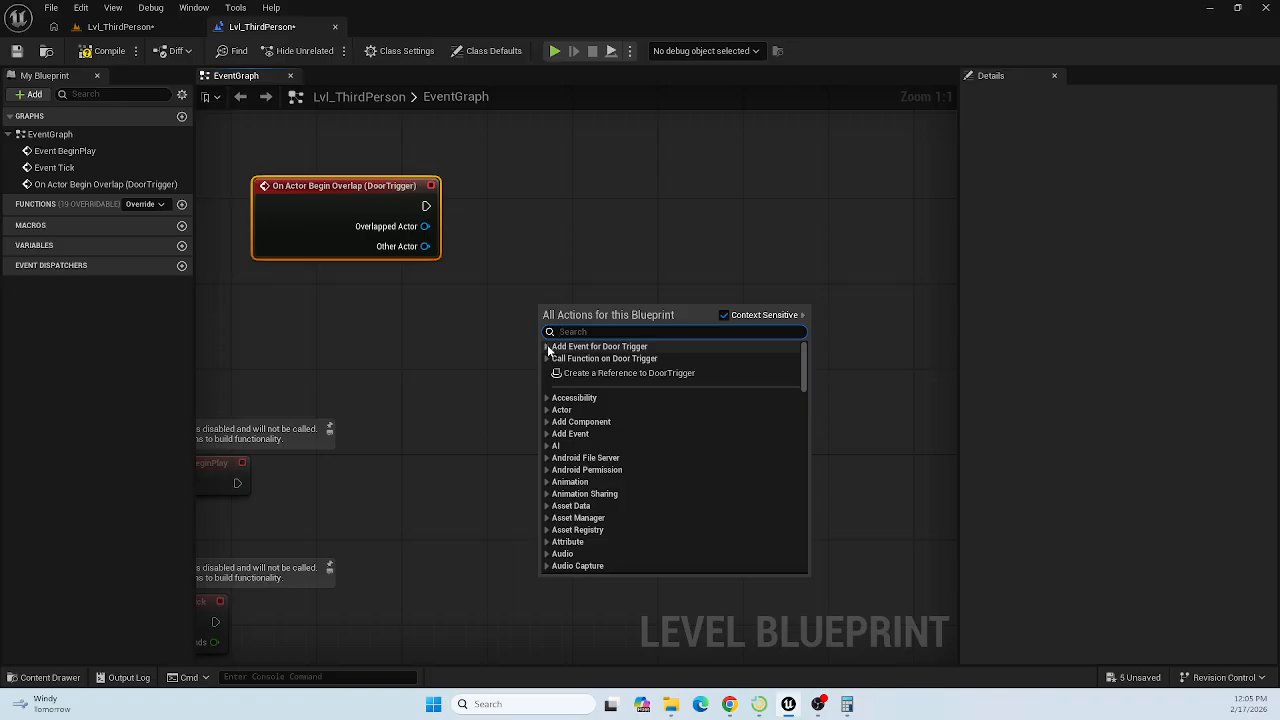
{"action": "left_click", "coordinate": [546, 348]}
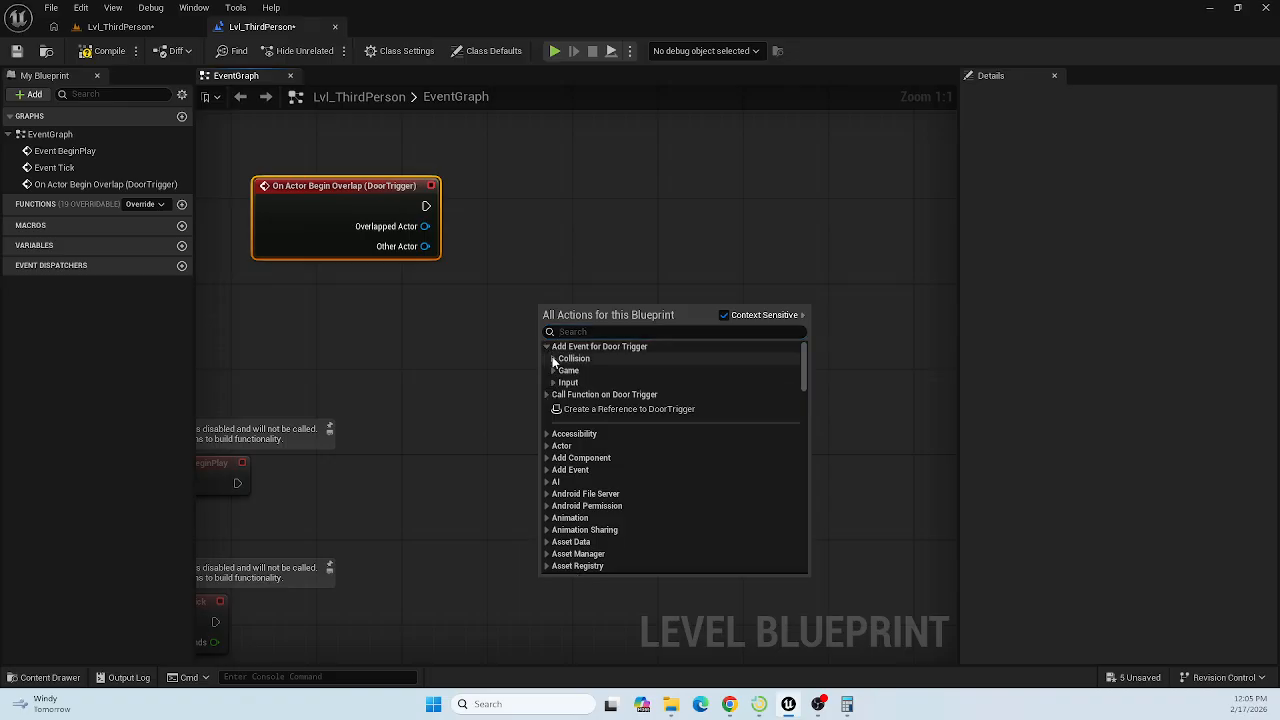
{"action": "left_click", "coordinate": [553, 359]}
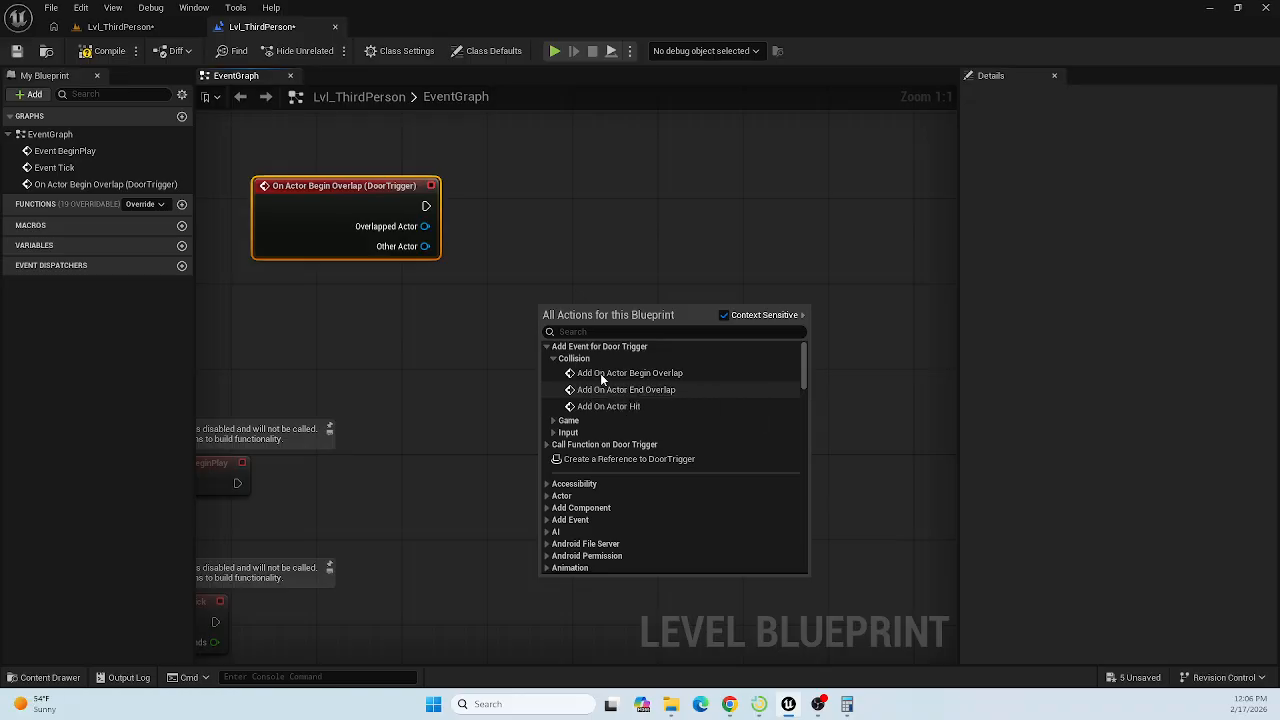
{"action": "left_click", "coordinate": [538, 244]}
{"action": "right_click", "coordinate": [538, 244]}
{"action": "left_click", "coordinate": [497, 337]}
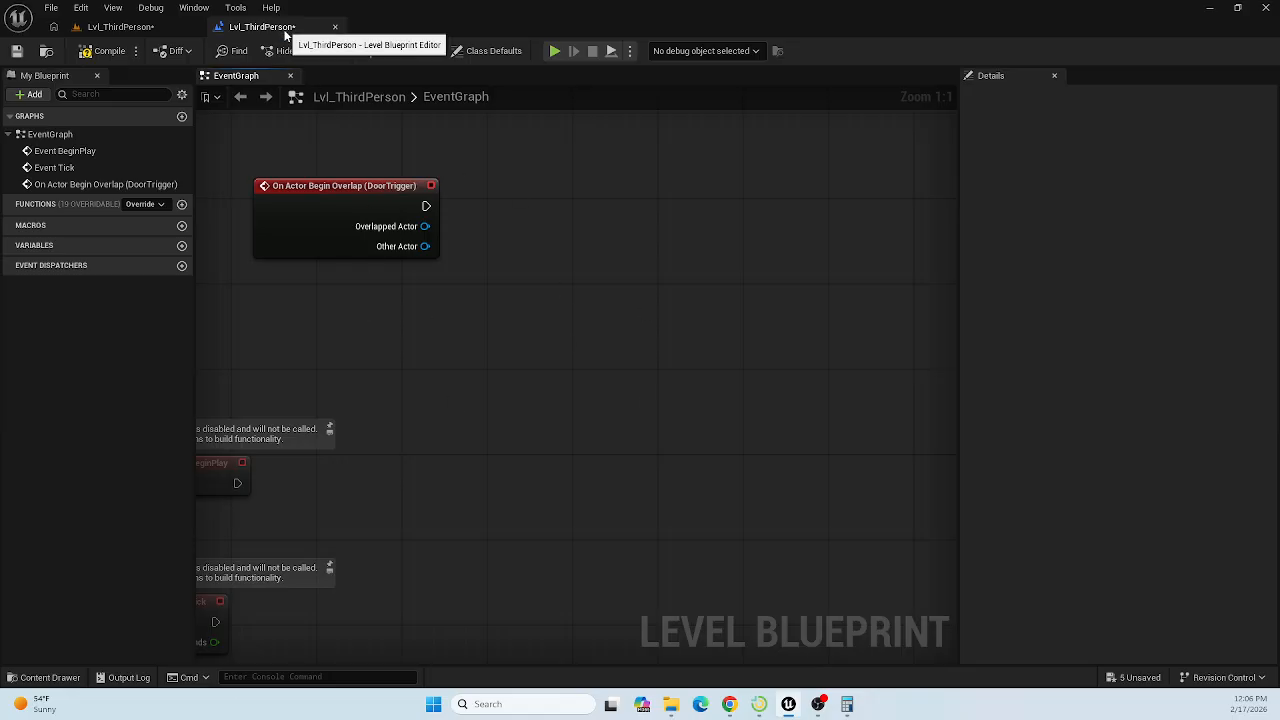
Undock the Level Blueprint editor into a floating window over the level viewport, keeping the Outliner uncovered.
{"action": "left_click_drag", "start_coordinate": [285, 34], "coordinate": [226, 123]}
{"action": "left_click_drag", "start_coordinate": [575, 422], "coordinate": [575, 625]}
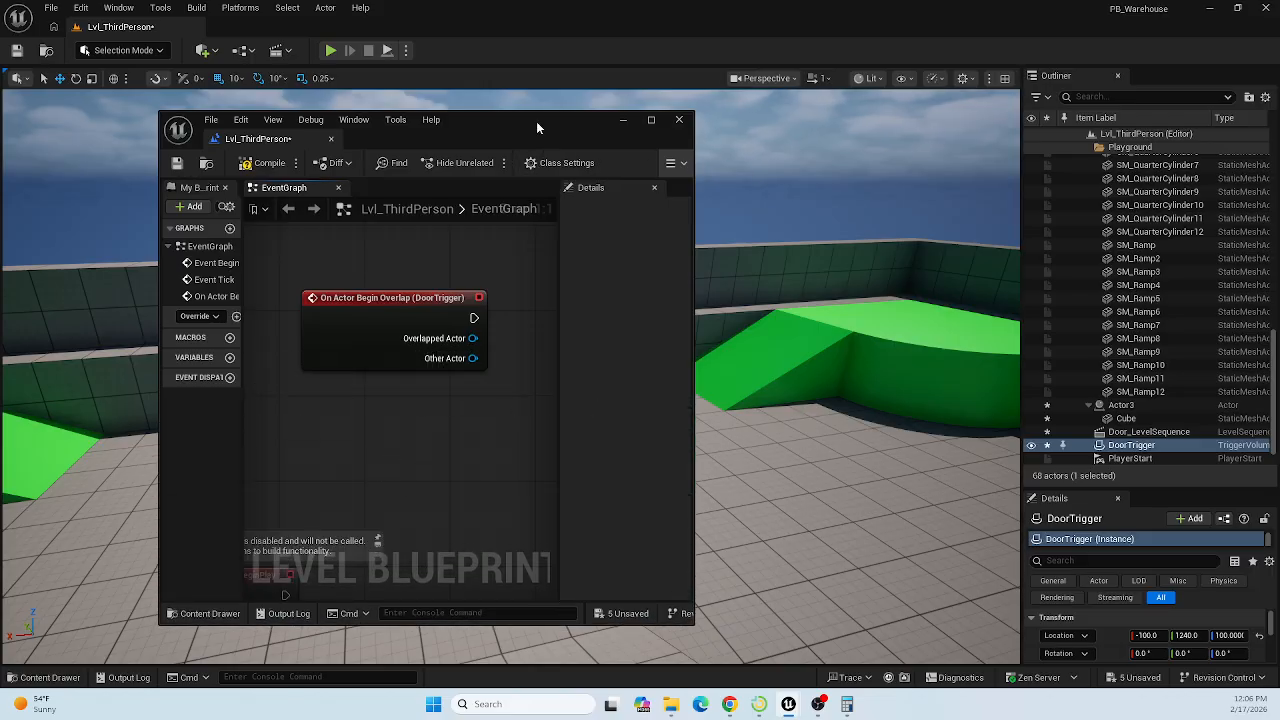
{"action": "left_click_drag", "start_coordinate": [536, 121], "coordinate": [732, 128]}
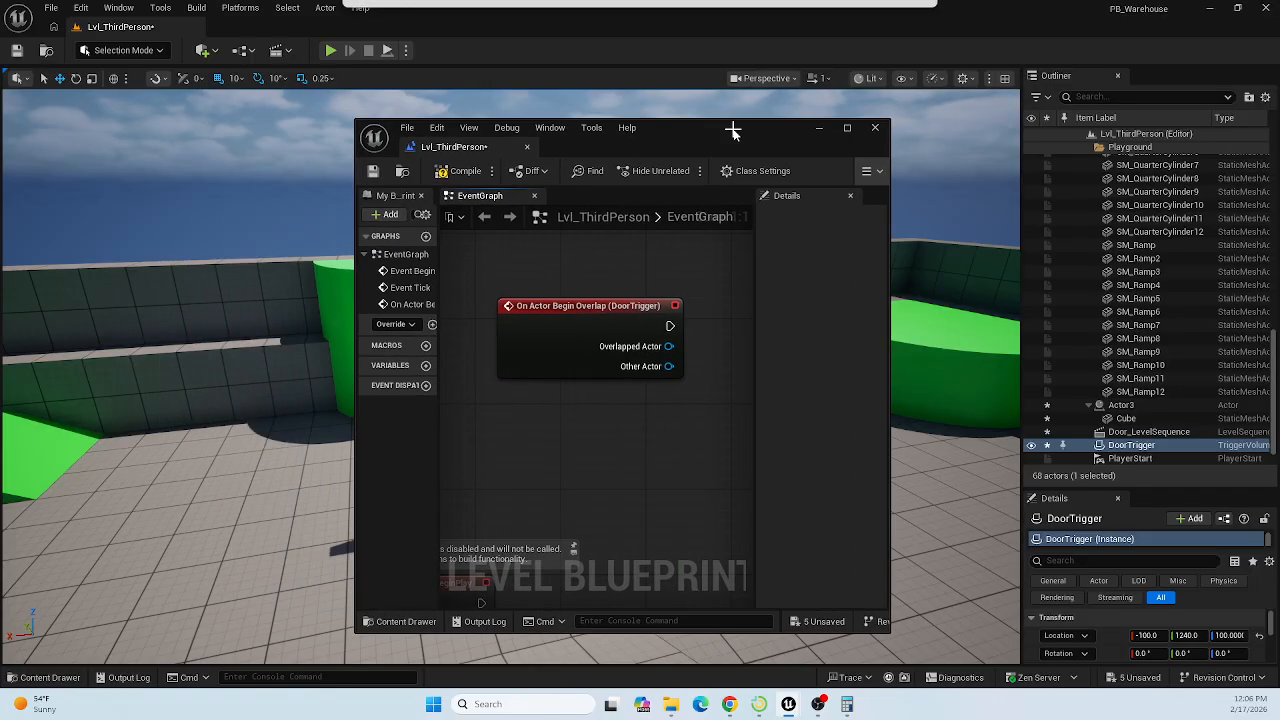
Add a reference to the Door_LevelSequence actor below the overlap event in the event graph, and dock the Level Blueprint back beside the level.
{"action": "left_click", "coordinate": [1158, 433]}
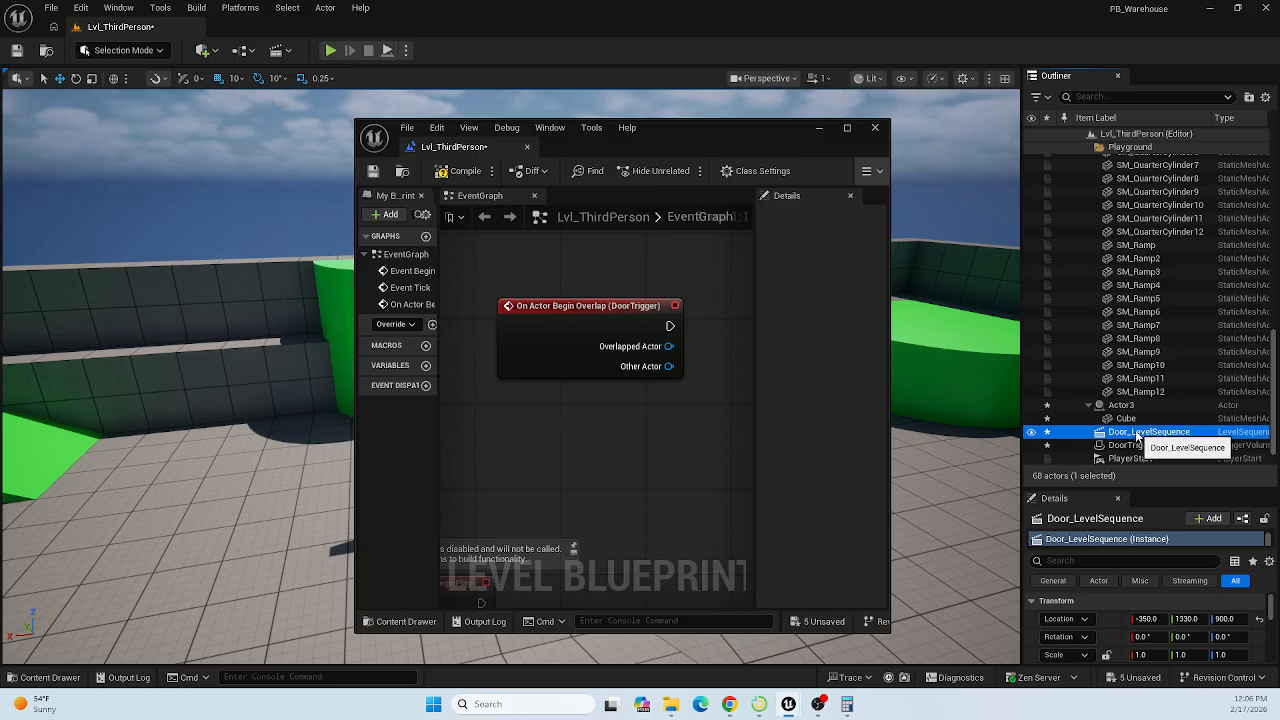
{"action": "left_click_drag", "start_coordinate": [1140, 440], "coordinate": [532, 436]}
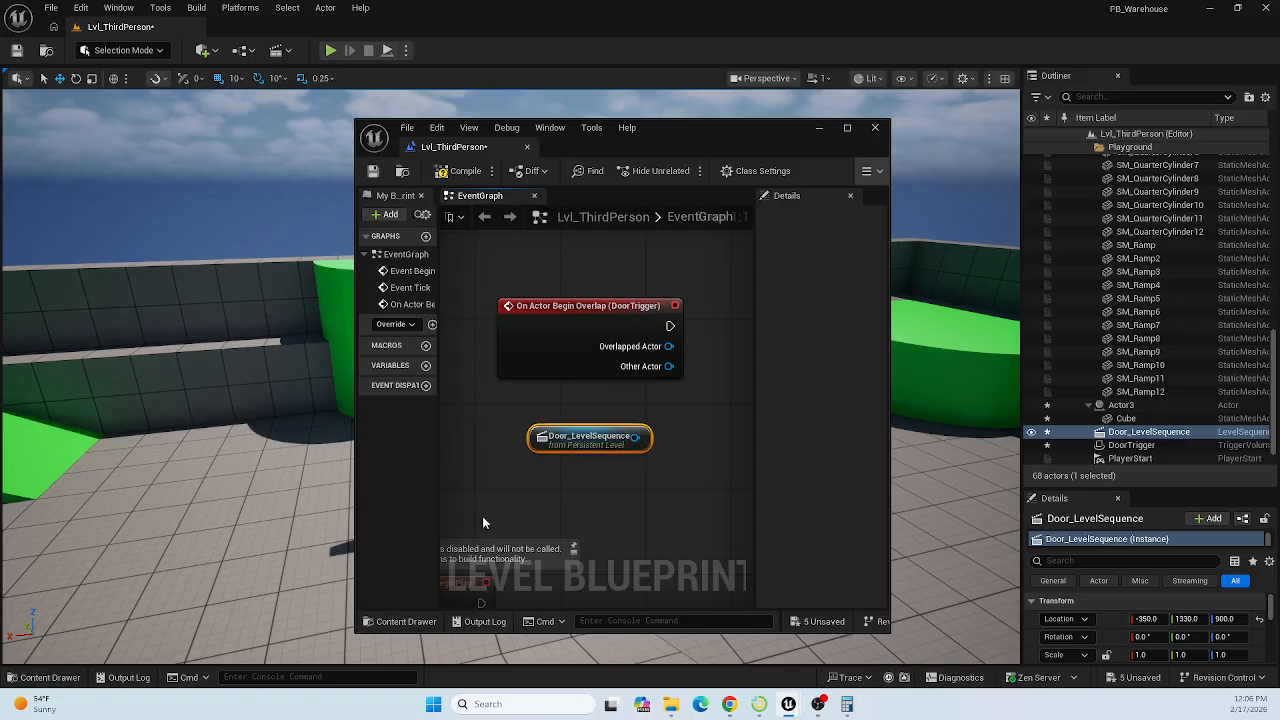
{"action": "left_click_drag", "start_coordinate": [454, 146], "coordinate": [474, 28]}
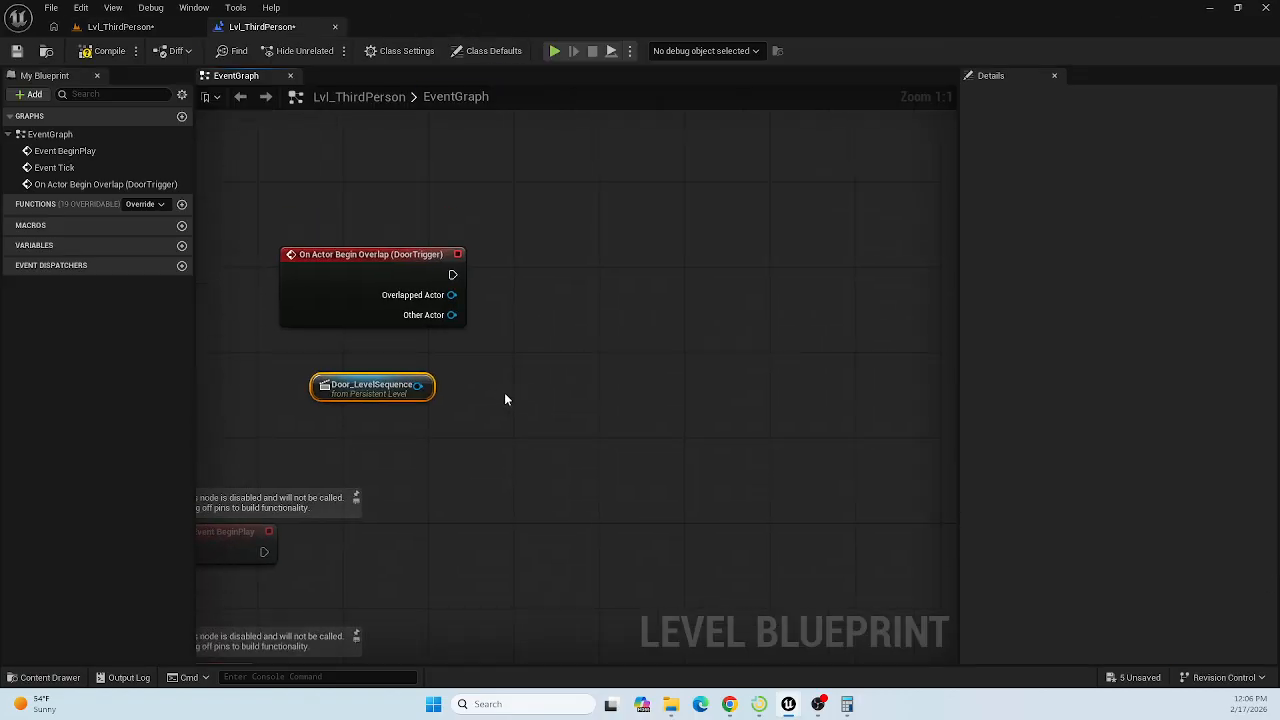
Shift the On Actor Begin Overlap (DoorTrigger) node slightly left above the Door_LevelSequence reference.
{"action": "left_click_drag", "start_coordinate": [517, 212], "coordinate": [378, 390]}
{"action": "left_click_drag", "start_coordinate": [397, 253], "coordinate": [343, 189]}
{"action": "left_click", "coordinate": [434, 385]}
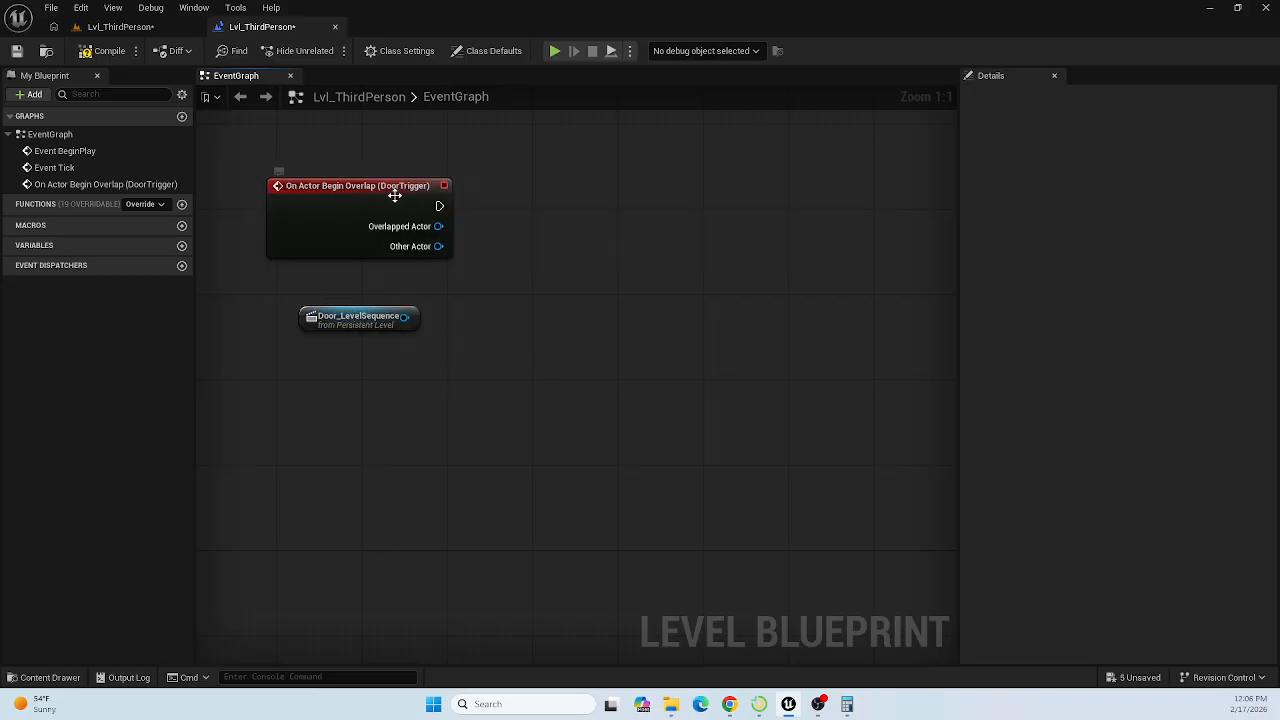
{"action": "left_click_drag", "start_coordinate": [363, 188], "coordinate": [352, 189]}
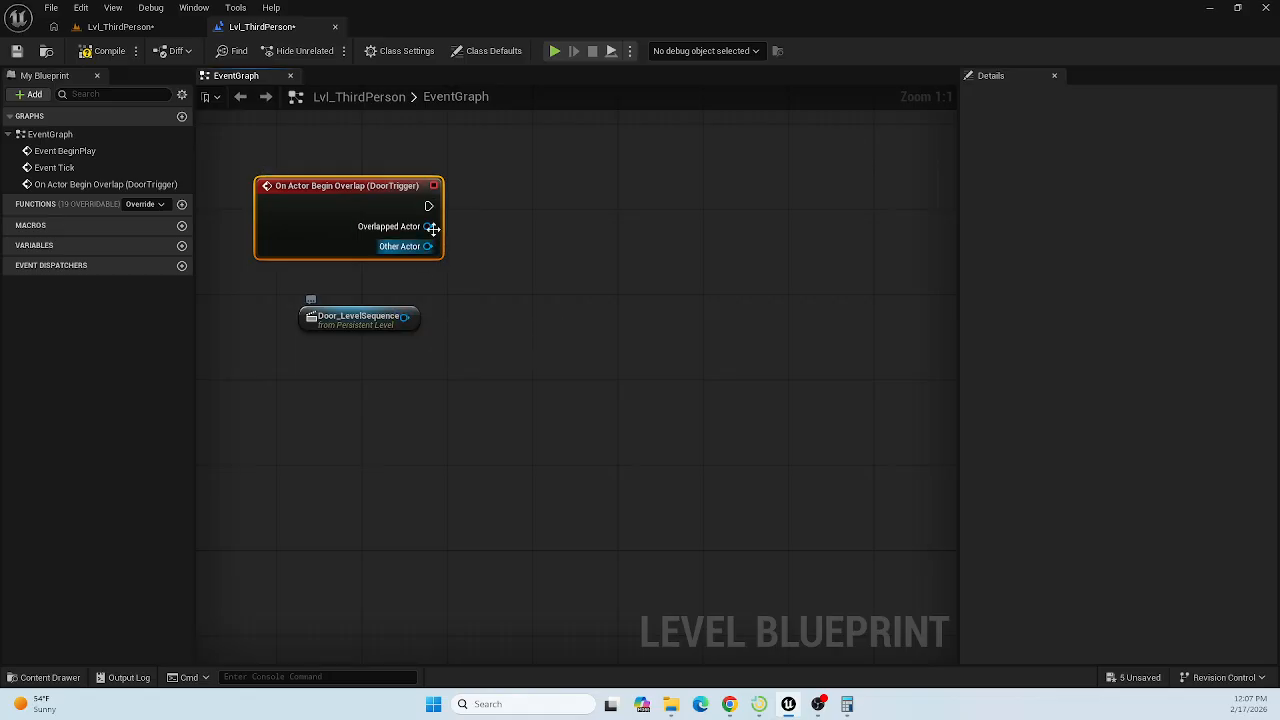
Search the actions for the overlap event's execution output for "play" and browse the matching nodes.
{"action": "left_click_drag", "start_coordinate": [427, 205], "coordinate": [532, 180]}
{"action": "type", "text": "play"}
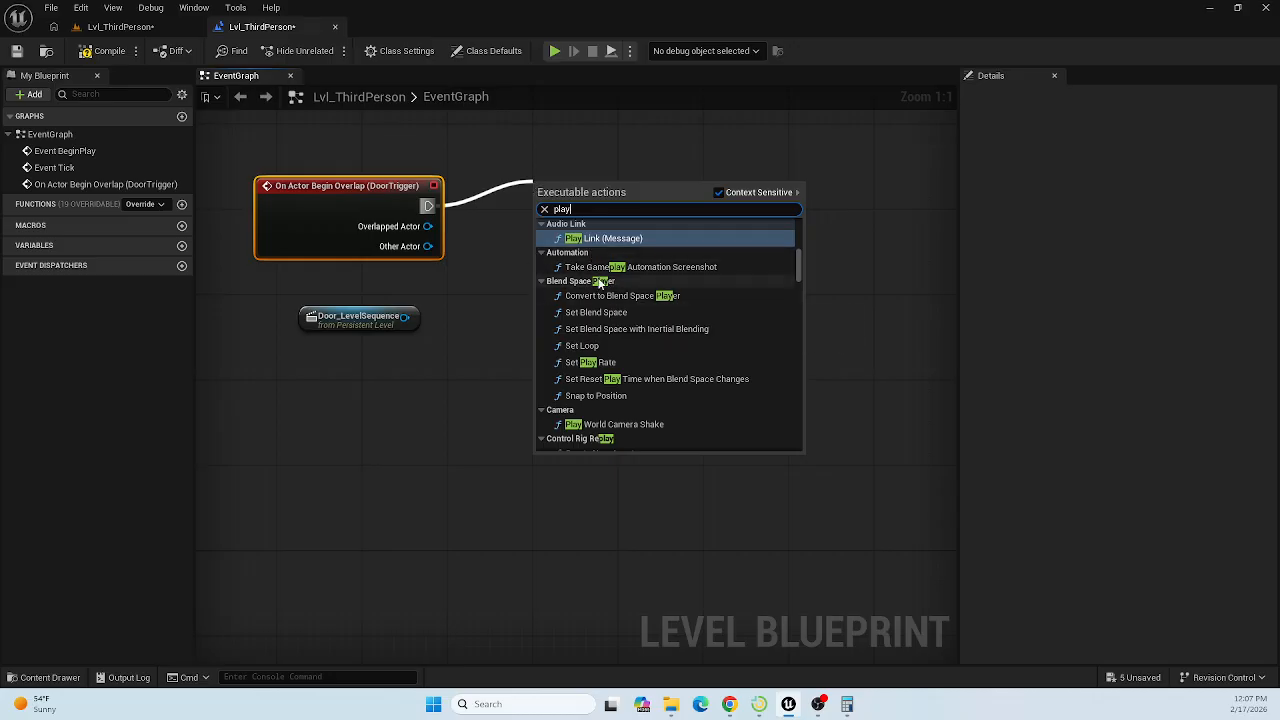
{"action": "left_click_drag", "start_coordinate": [798, 260], "coordinate": [800, 266]}
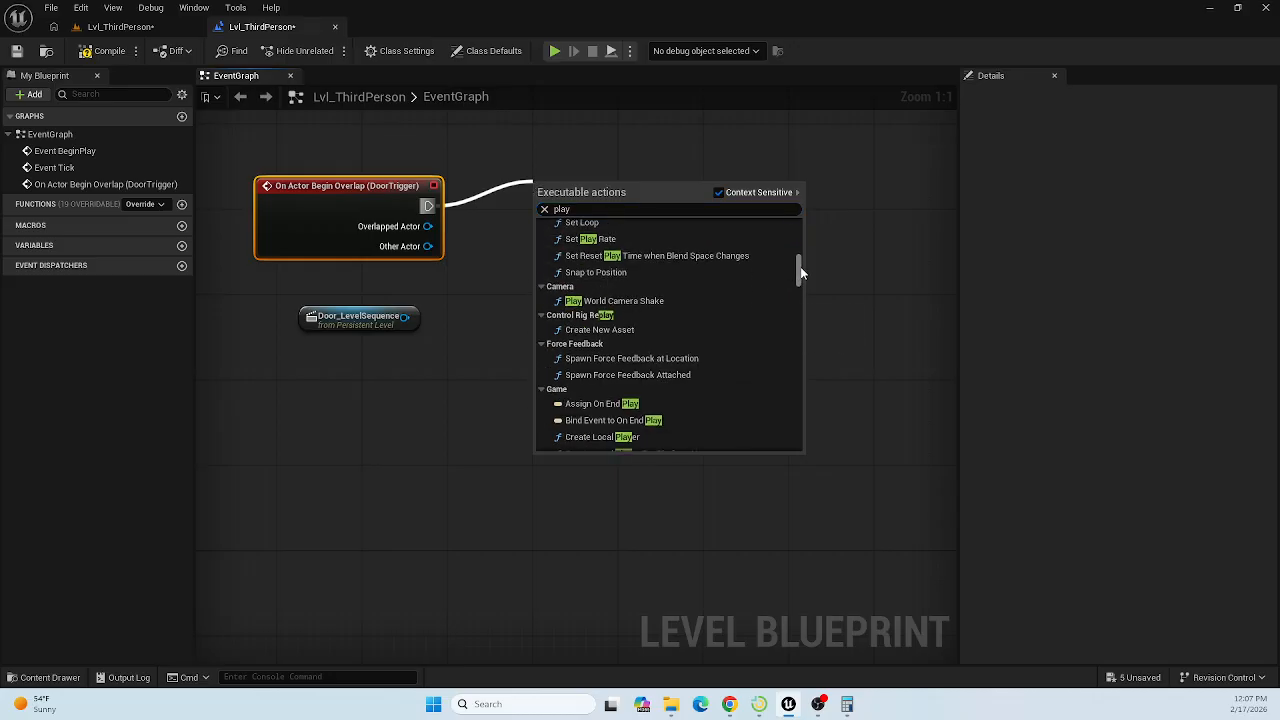
{"action": "scroll", "coordinate": [733, 330], "scroll_direction": "down", "scroll_amount": 5}
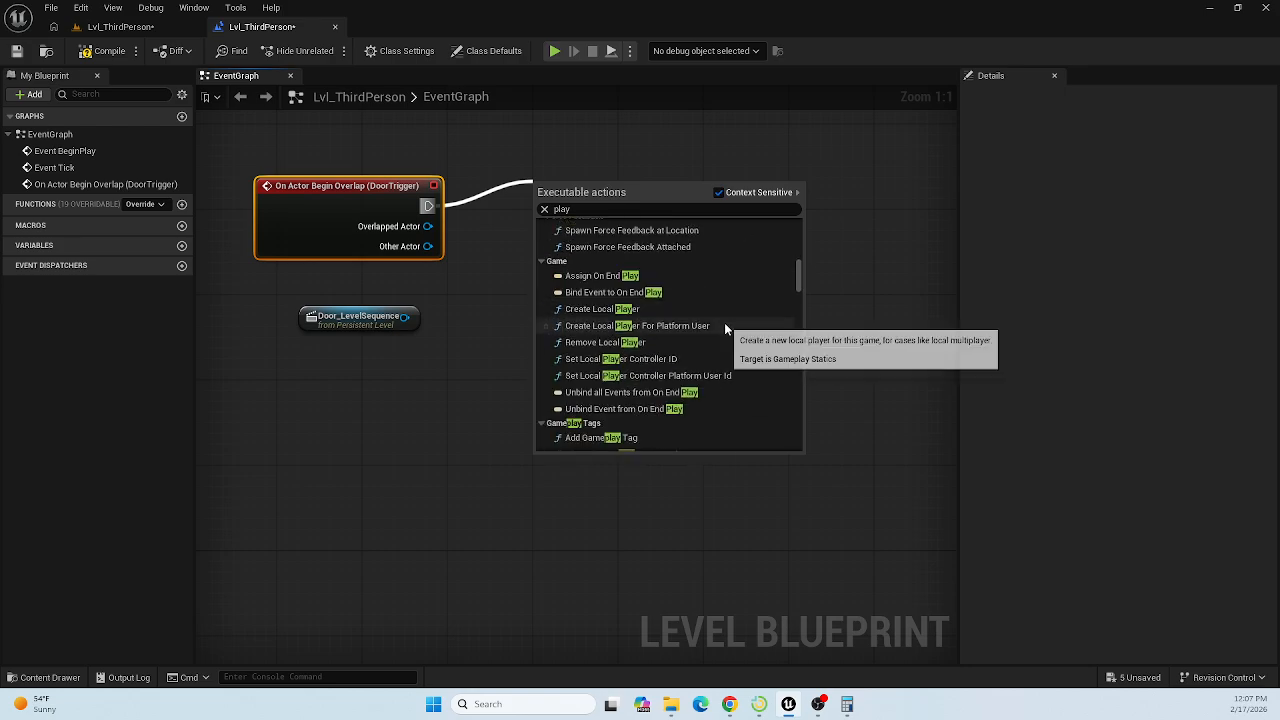
{"action": "scroll", "coordinate": [724, 328], "scroll_direction": "down", "scroll_amount": 6}
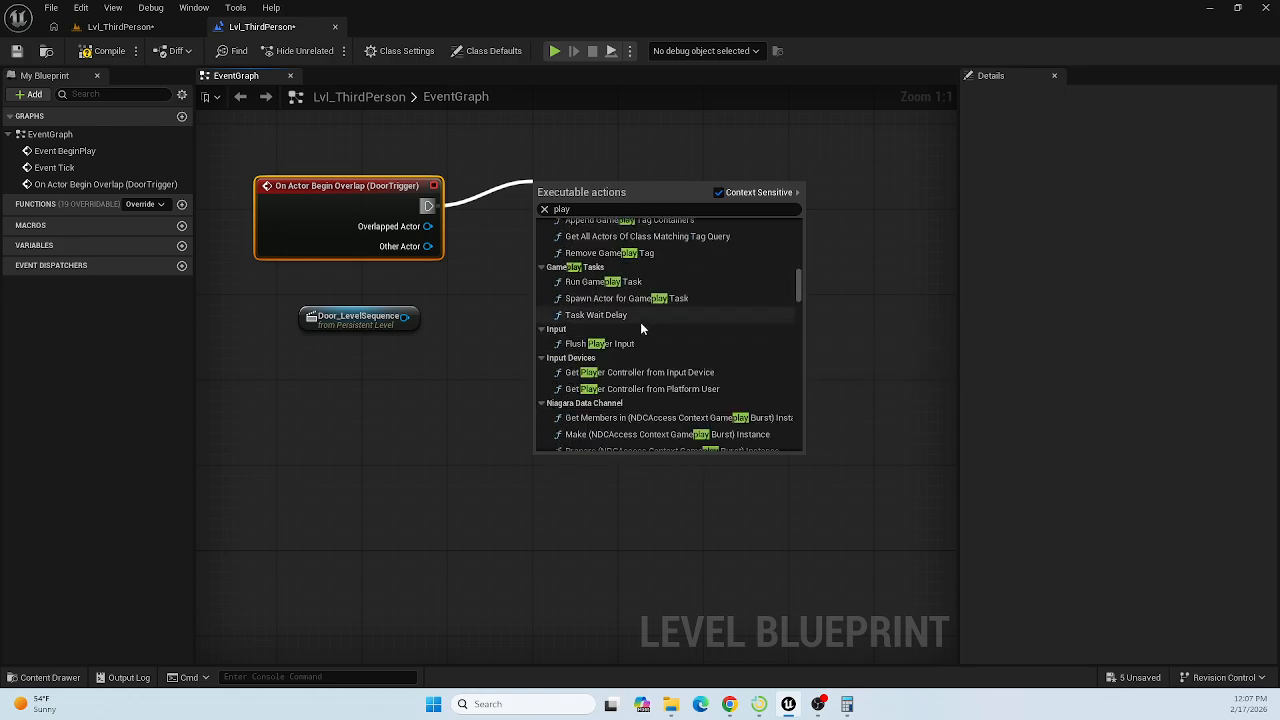
Check the level's existing cinematics for the door sequence, and return to the Level Blueprint.
{"action": "left_click", "coordinate": [118, 27]}
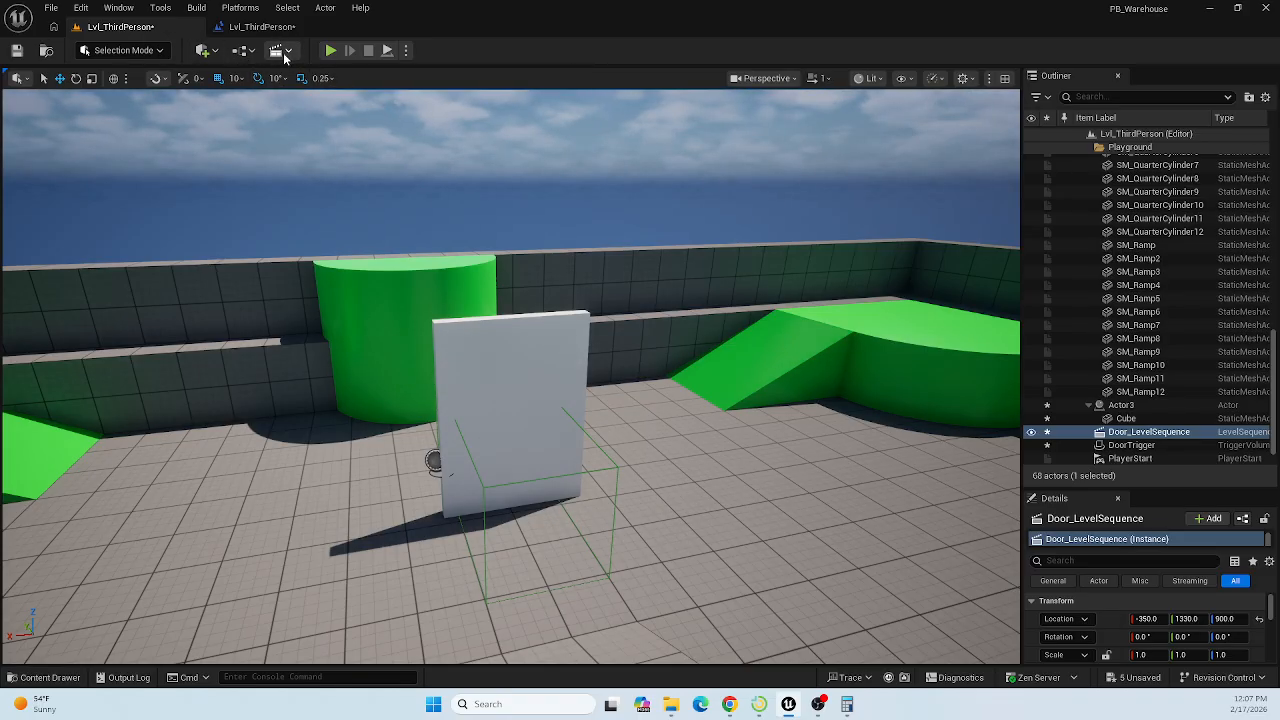
{"action": "left_click", "coordinate": [288, 51]}
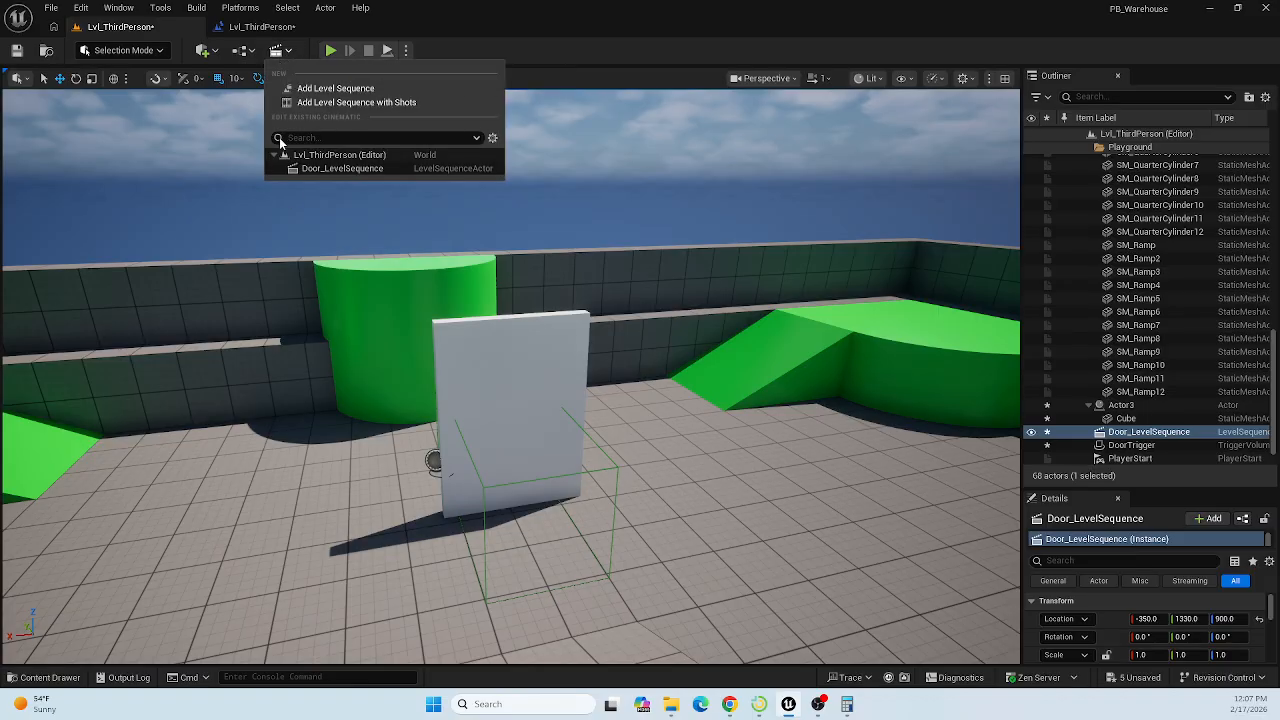
{"action": "left_click", "coordinate": [504, 30]}
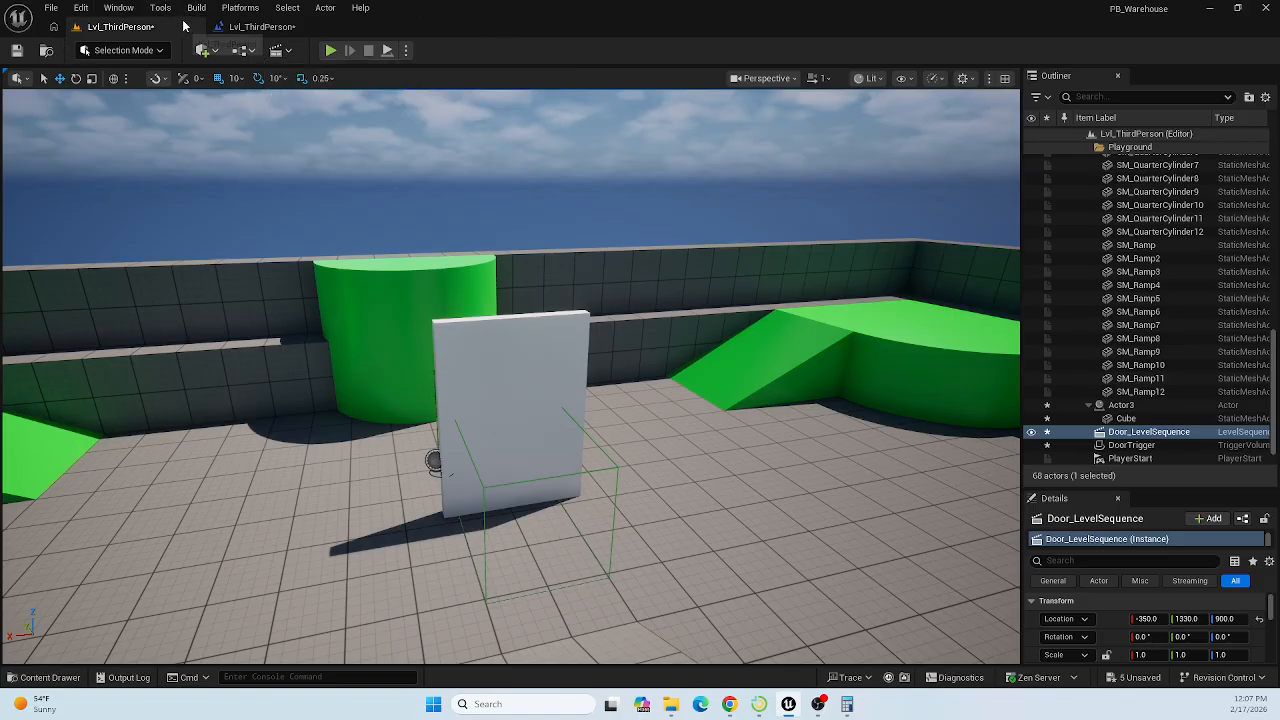
{"action": "left_click", "coordinate": [262, 27]}
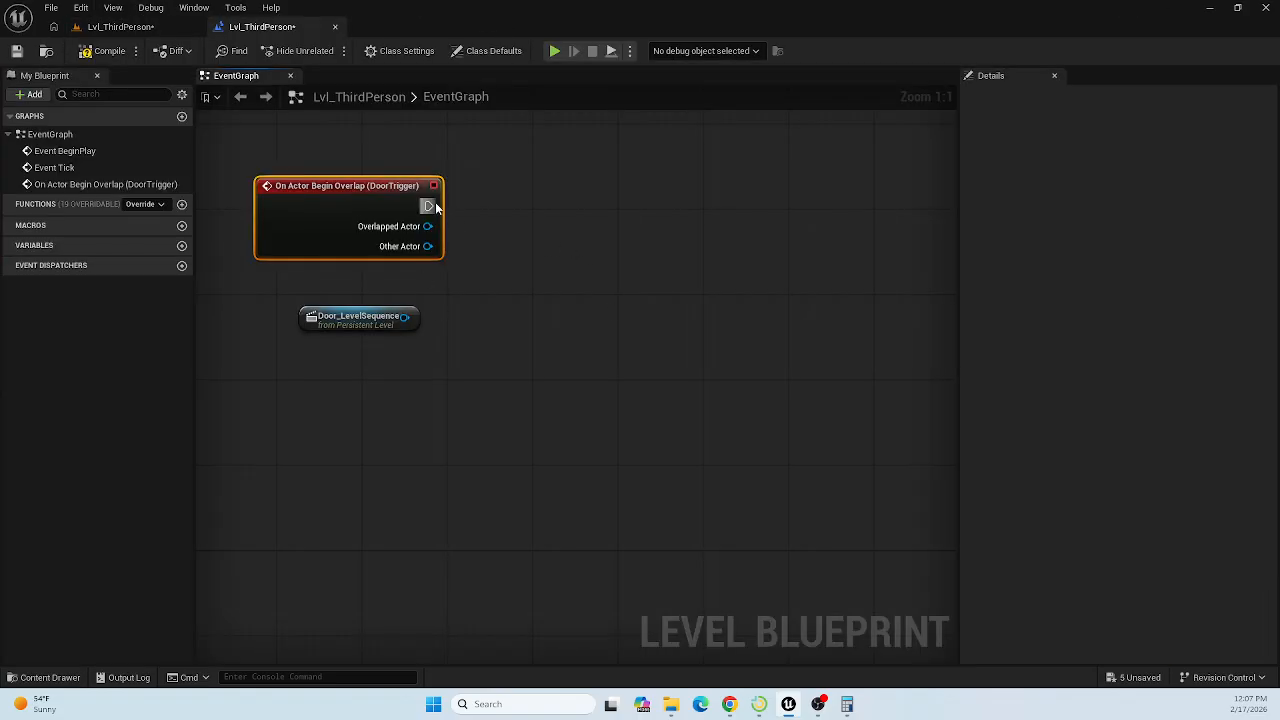
Search the executable actions of the overlap event for "cine" and browse the cinematic nodes.
{"action": "left_click_drag", "start_coordinate": [461, 204], "coordinate": [516, 180]}
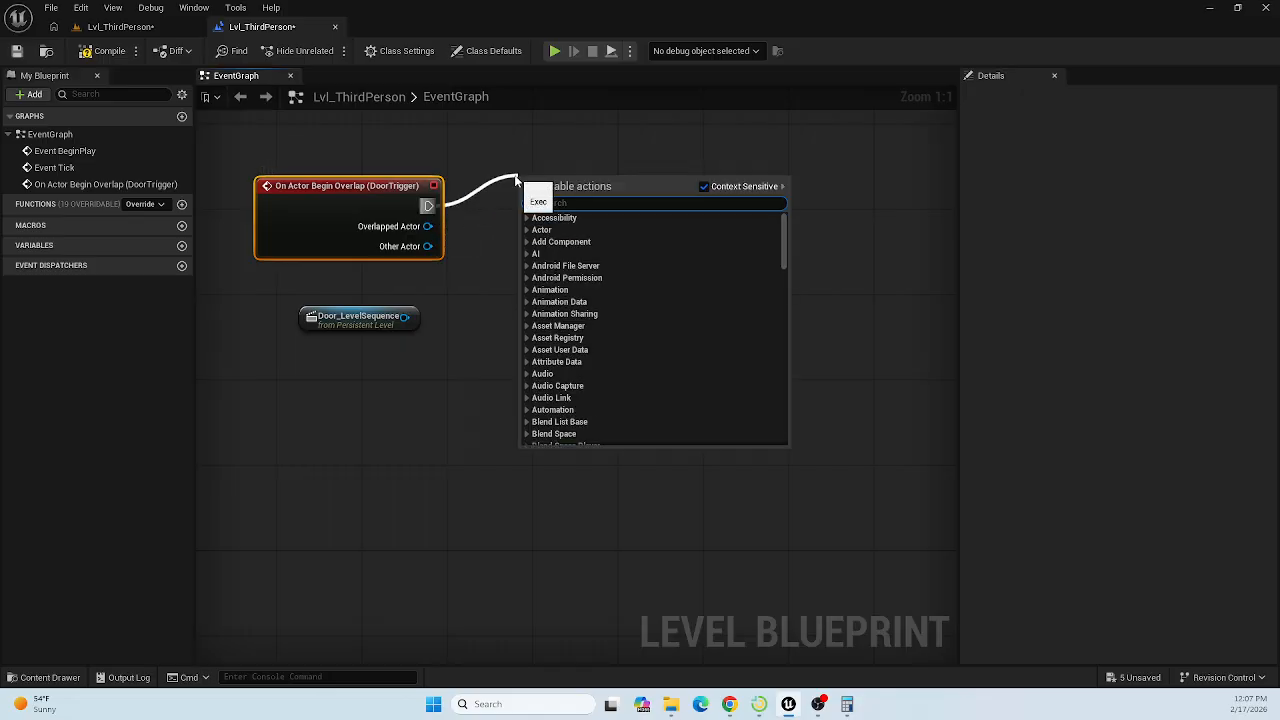
{"action": "type", "text": "cine"}
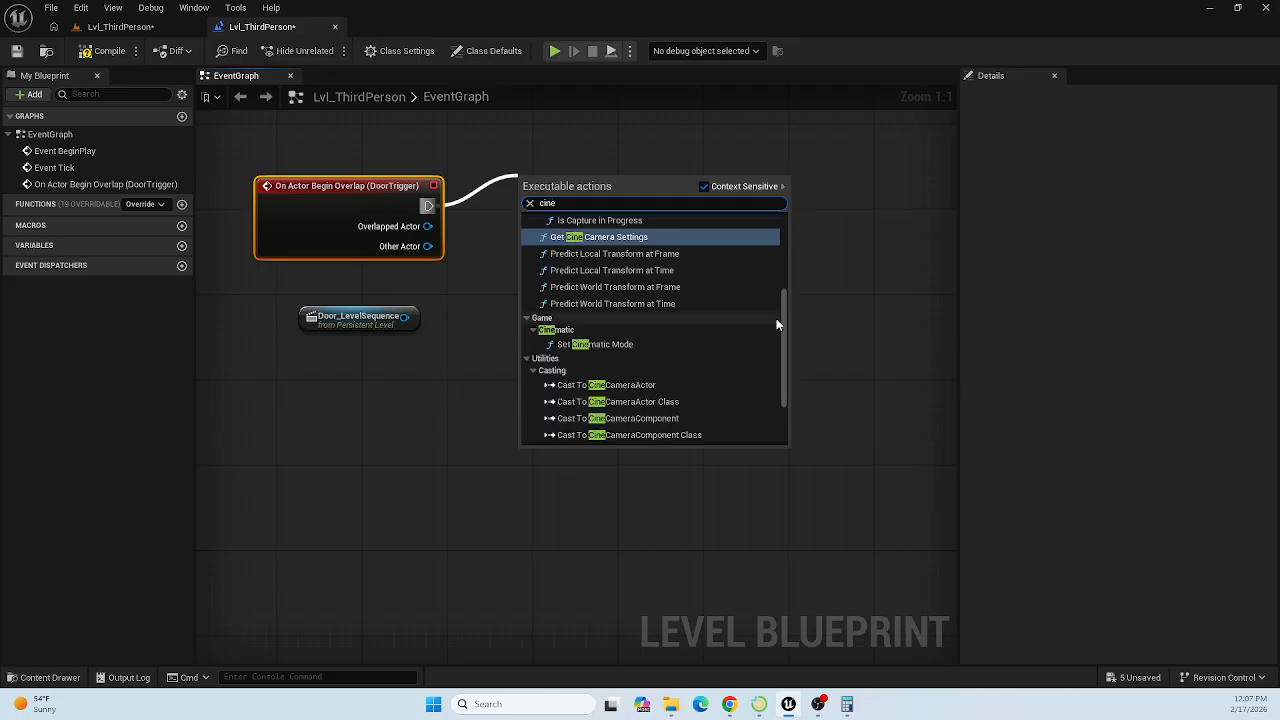
{"action": "left_click_drag", "start_coordinate": [783, 316], "coordinate": [781, 371]}
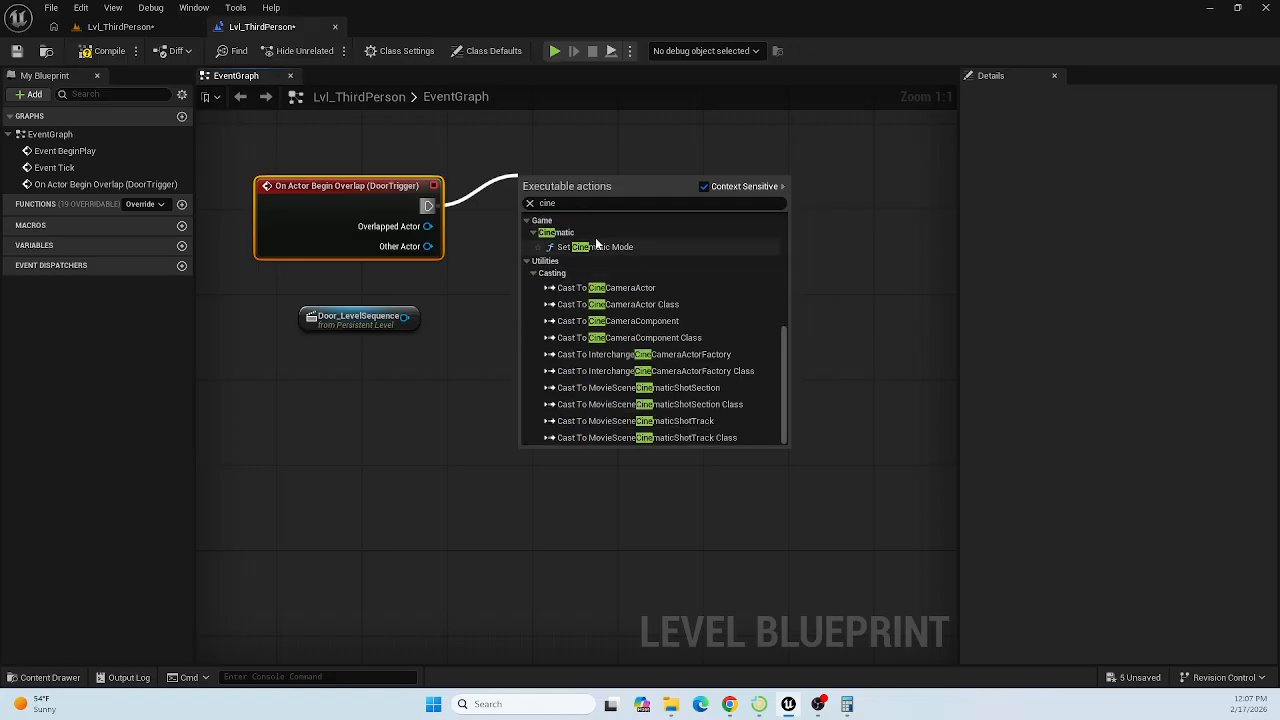
Search the overlap event's executable actions for "play" again, examine the sequencer, animation, casting and enum entries, and close the list.
{"action": "type", "text": "play"}
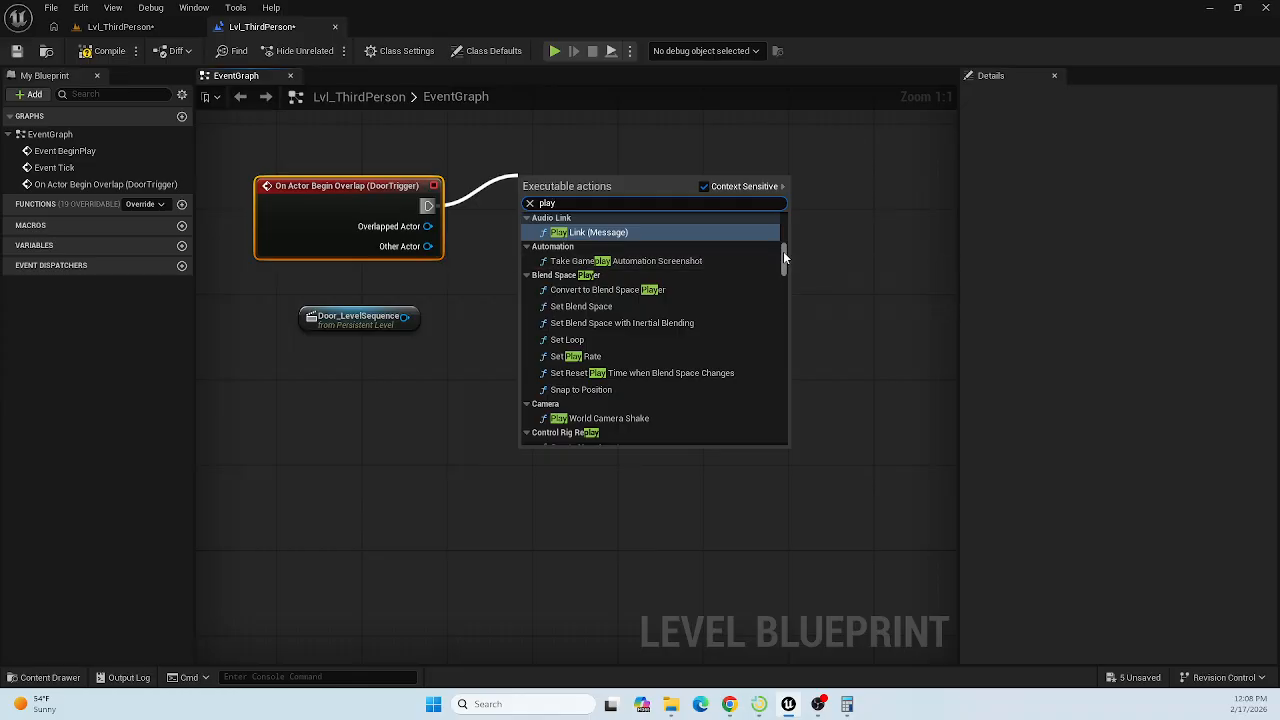
{"action": "left_click_drag", "start_coordinate": [784, 253], "coordinate": [793, 290]}
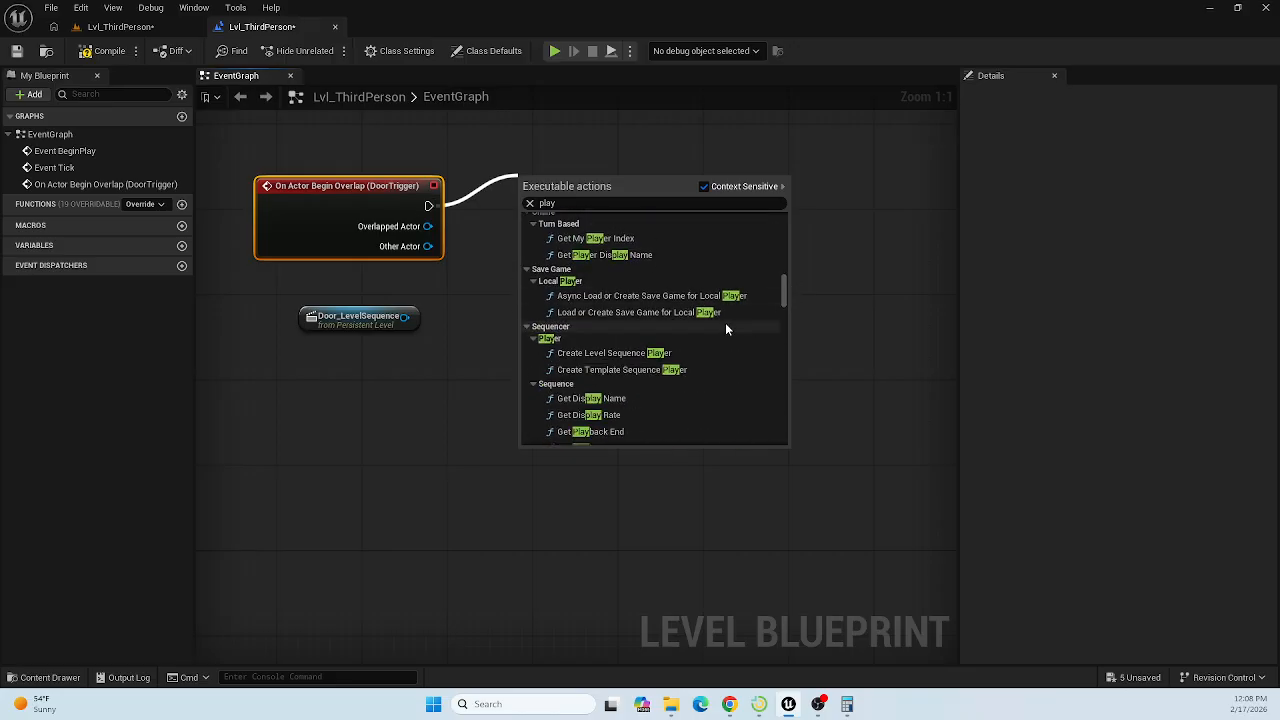
{"action": "scroll", "coordinate": [700, 312], "scroll_direction": "down", "scroll_amount": 1}
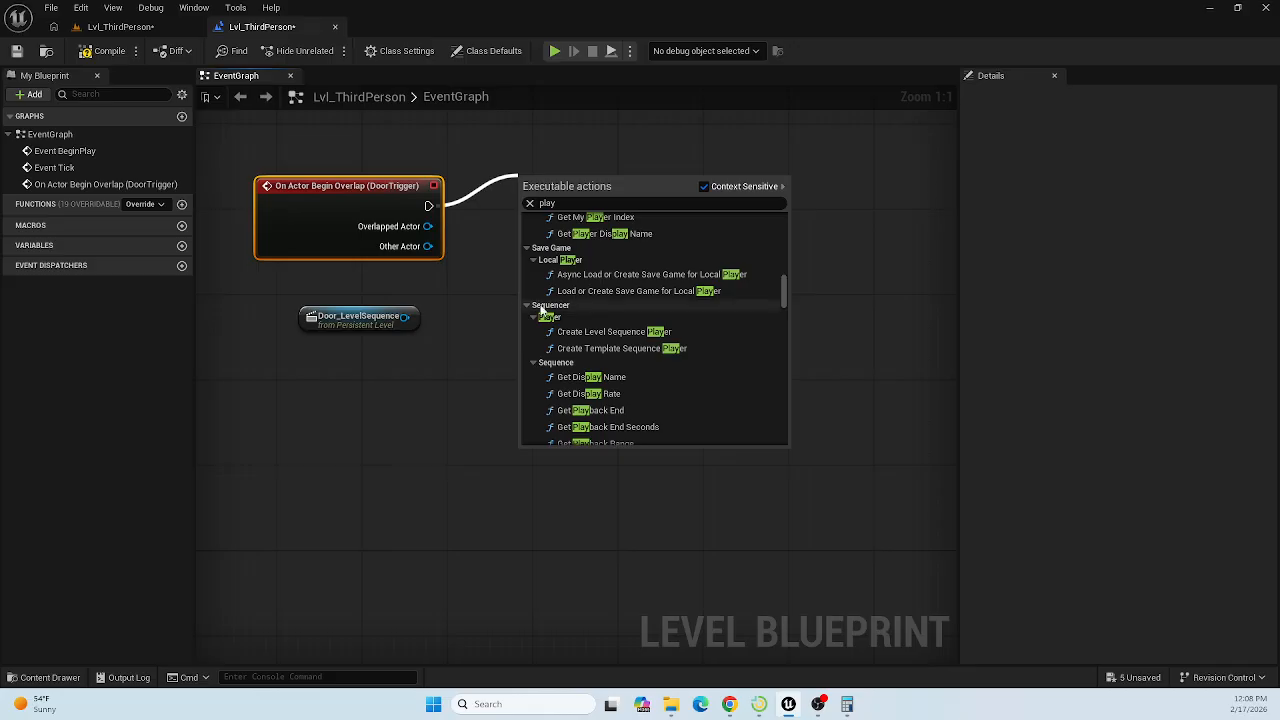
{"action": "scroll", "coordinate": [680, 322], "scroll_direction": "down", "scroll_amount": 3}
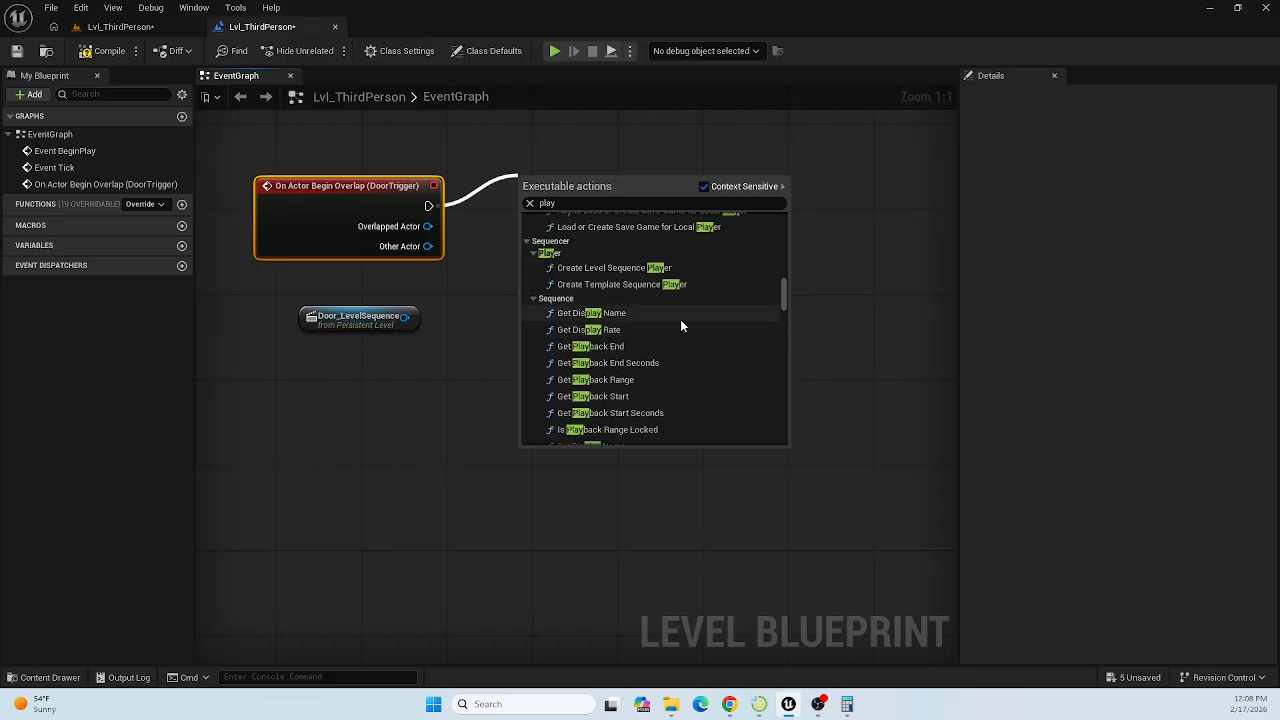
{"action": "scroll", "coordinate": [680, 325], "scroll_direction": "down", "scroll_amount": 10}
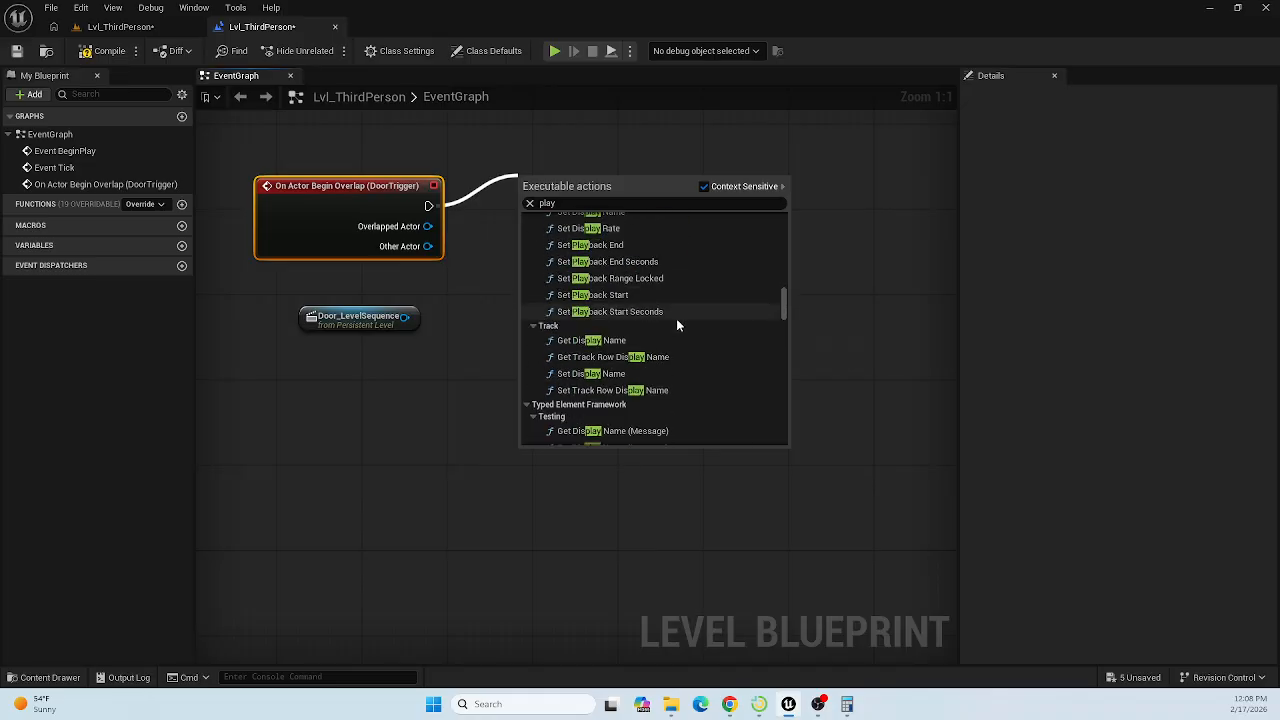
{"action": "scroll", "coordinate": [678, 325], "scroll_direction": "down", "scroll_amount": 6}
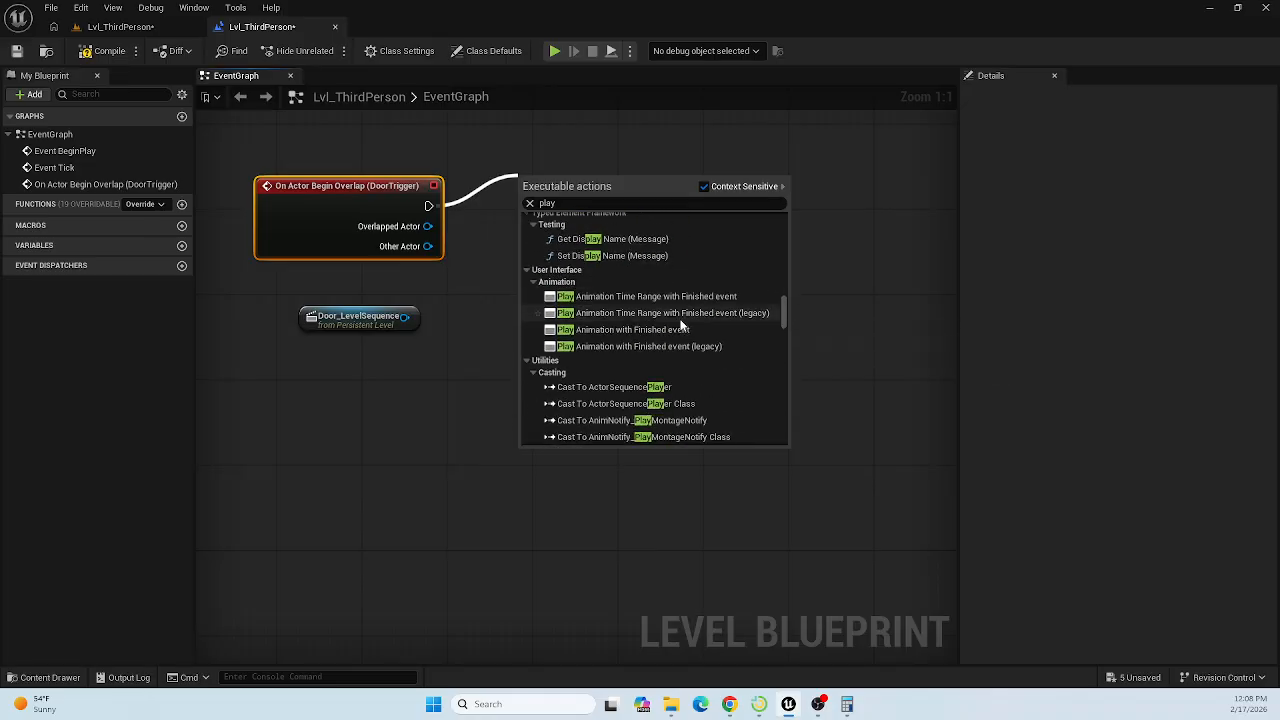
{"action": "scroll", "coordinate": [680, 322], "scroll_direction": "down", "scroll_amount": 10}
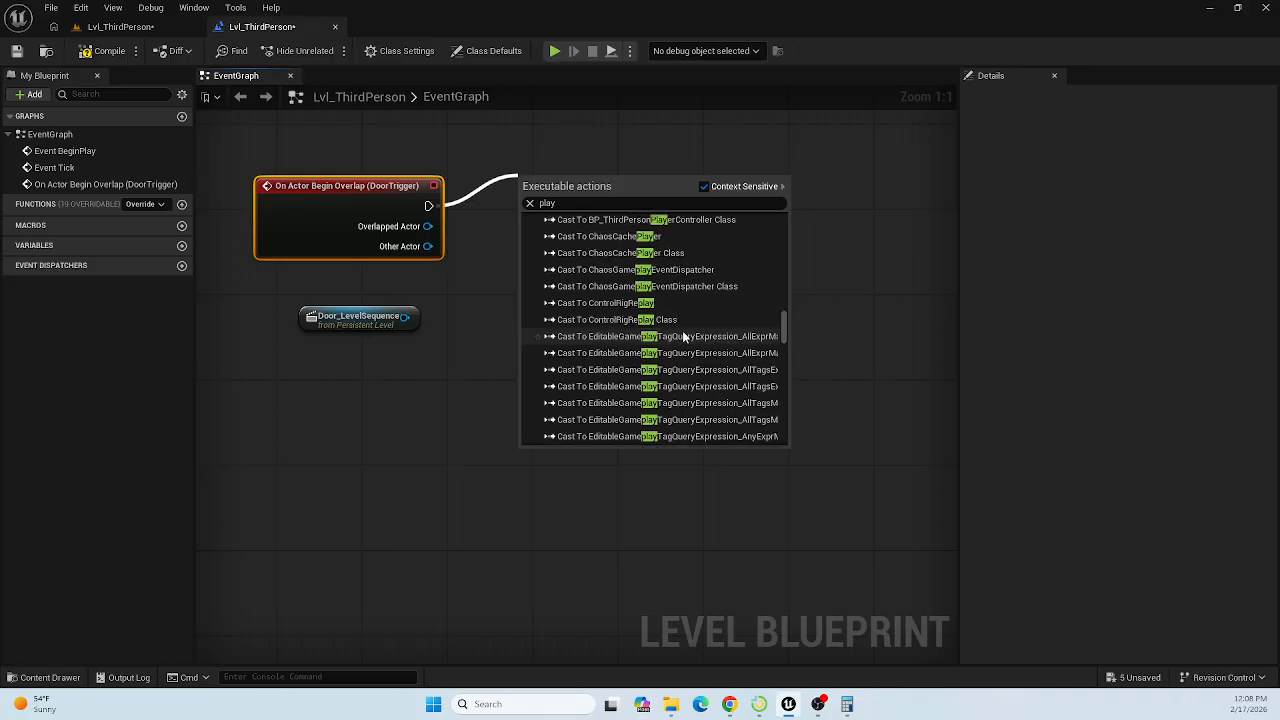
{"action": "scroll", "coordinate": [682, 335], "scroll_direction": "down", "scroll_amount": 10}
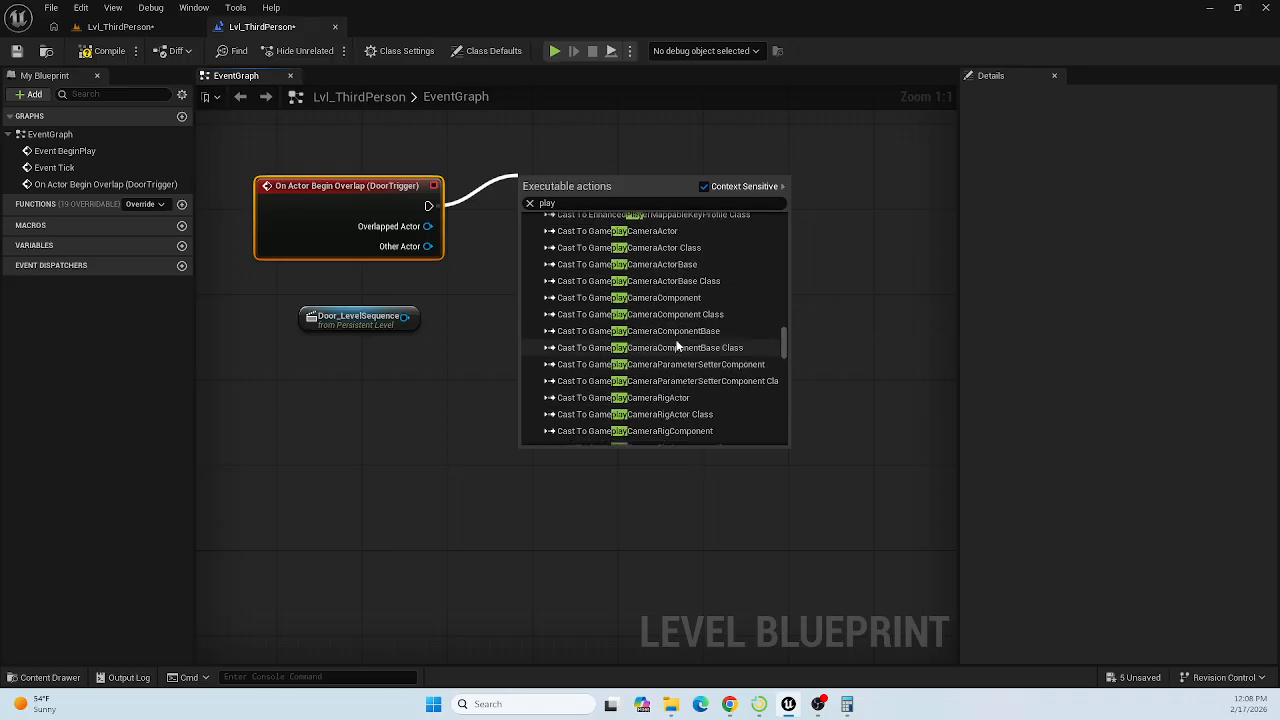
{"action": "scroll", "coordinate": [677, 345], "scroll_direction": "down", "scroll_amount": 10}
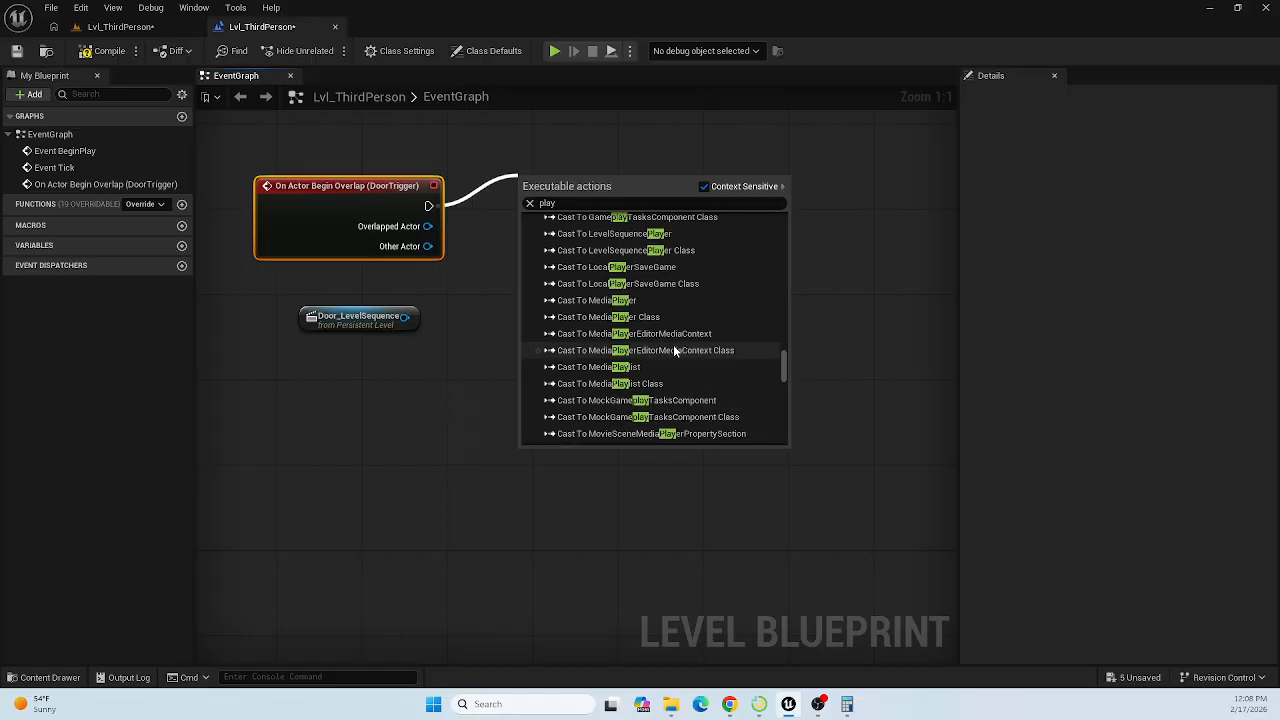
{"action": "scroll", "coordinate": [673, 346], "scroll_direction": "down", "scroll_amount": 10}
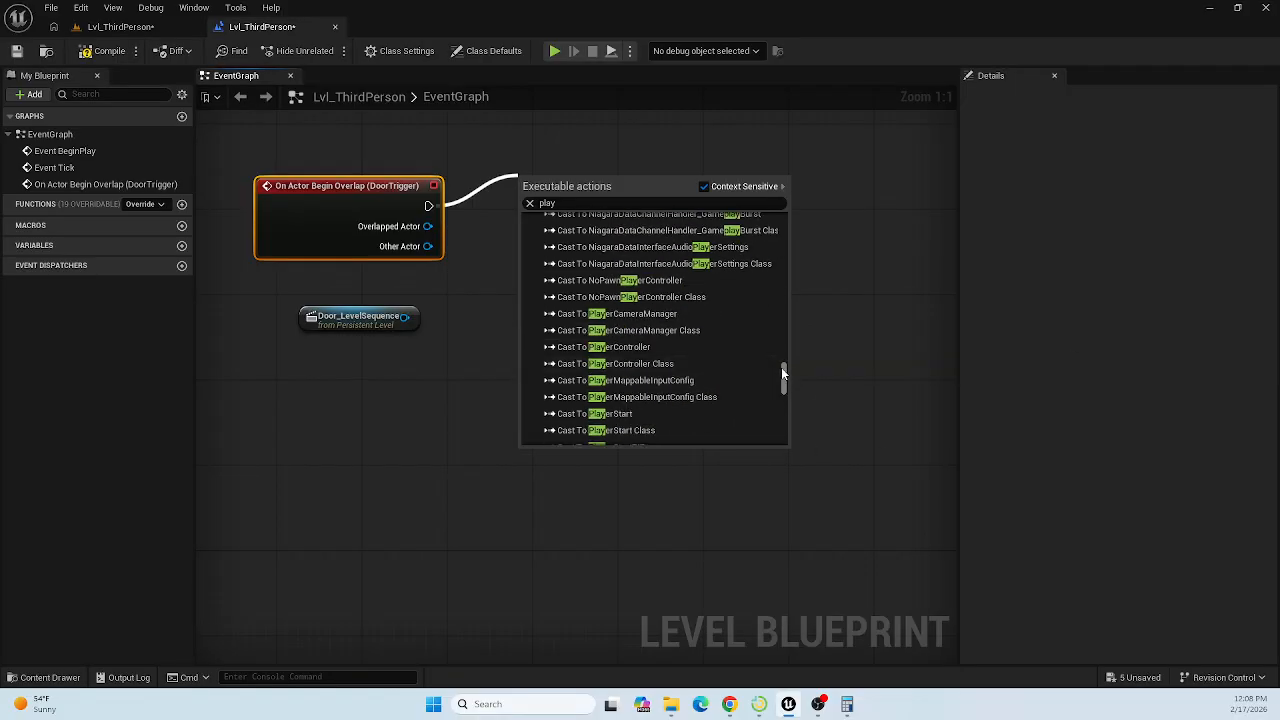
{"action": "scroll", "coordinate": [783, 372], "scroll_direction": "down", "scroll_amount": 10}
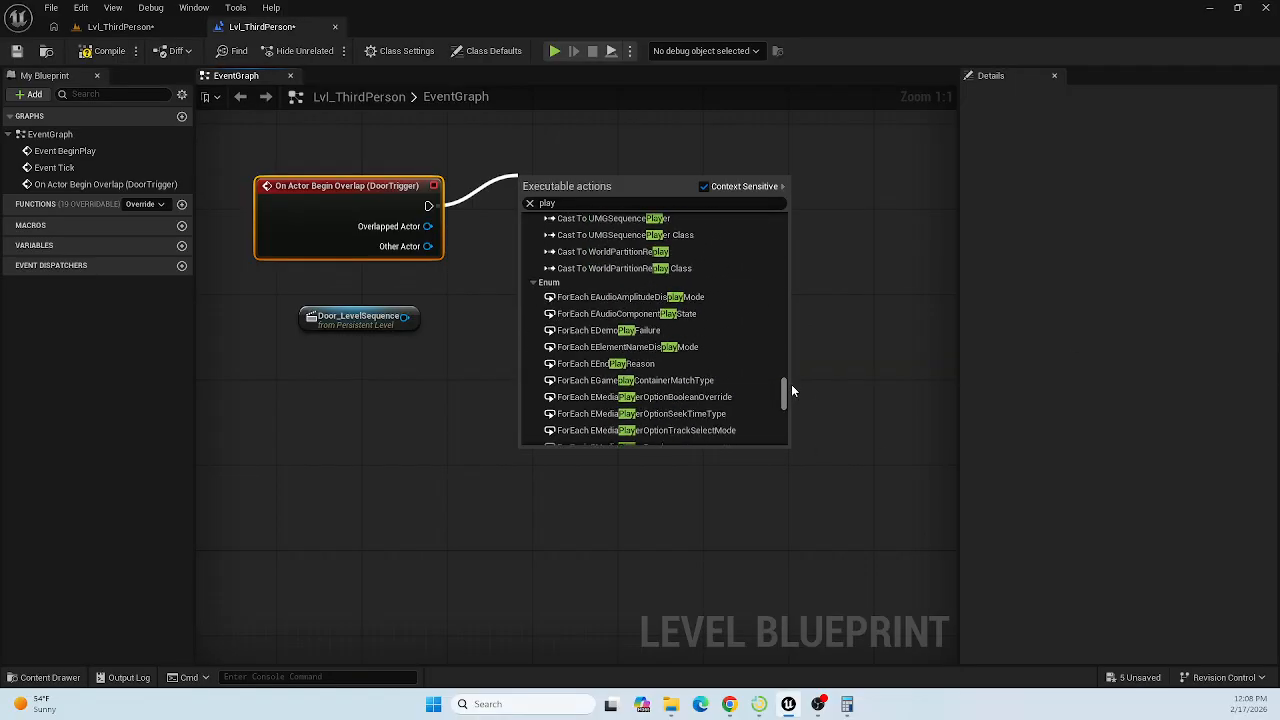
{"action": "left_click_drag", "start_coordinate": [791, 390], "coordinate": [795, 424]}
{"action": "left_click", "coordinate": [761, 413]}
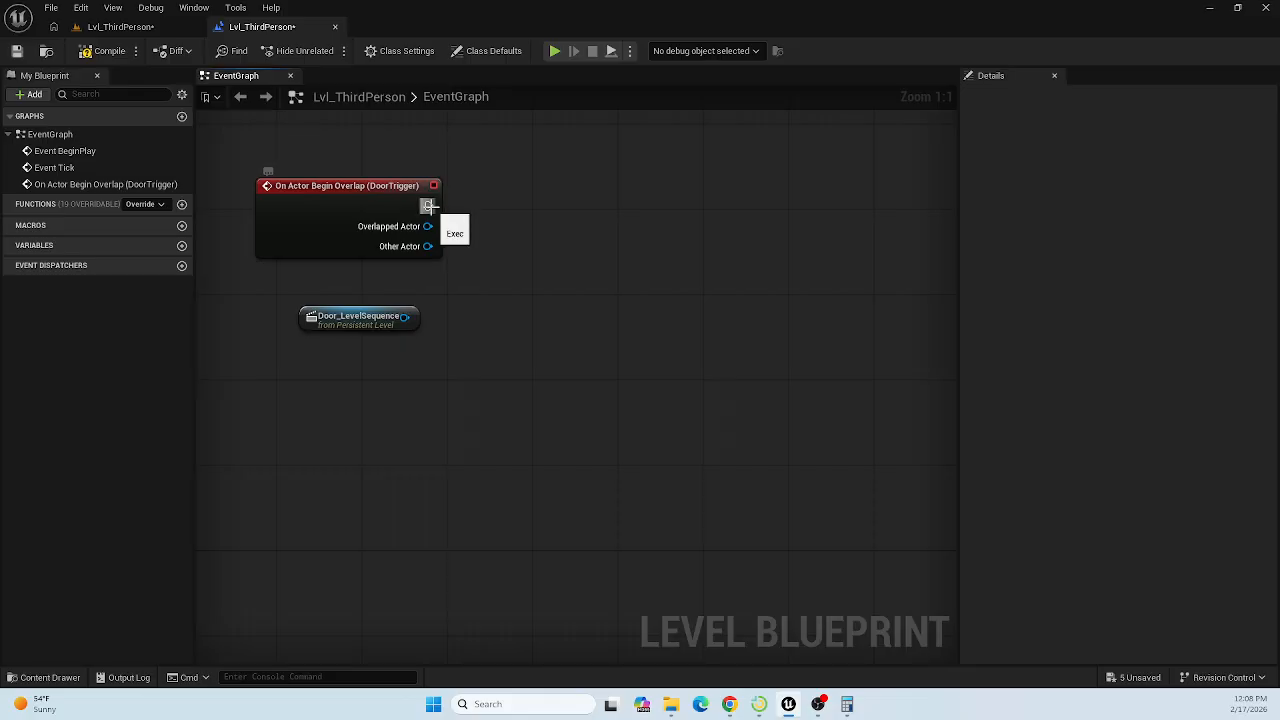
Search for "play" from the overlap event's execution output with context-sensitive filtering turned off.
{"action": "left_click_drag", "start_coordinate": [429, 205], "coordinate": [526, 200]}
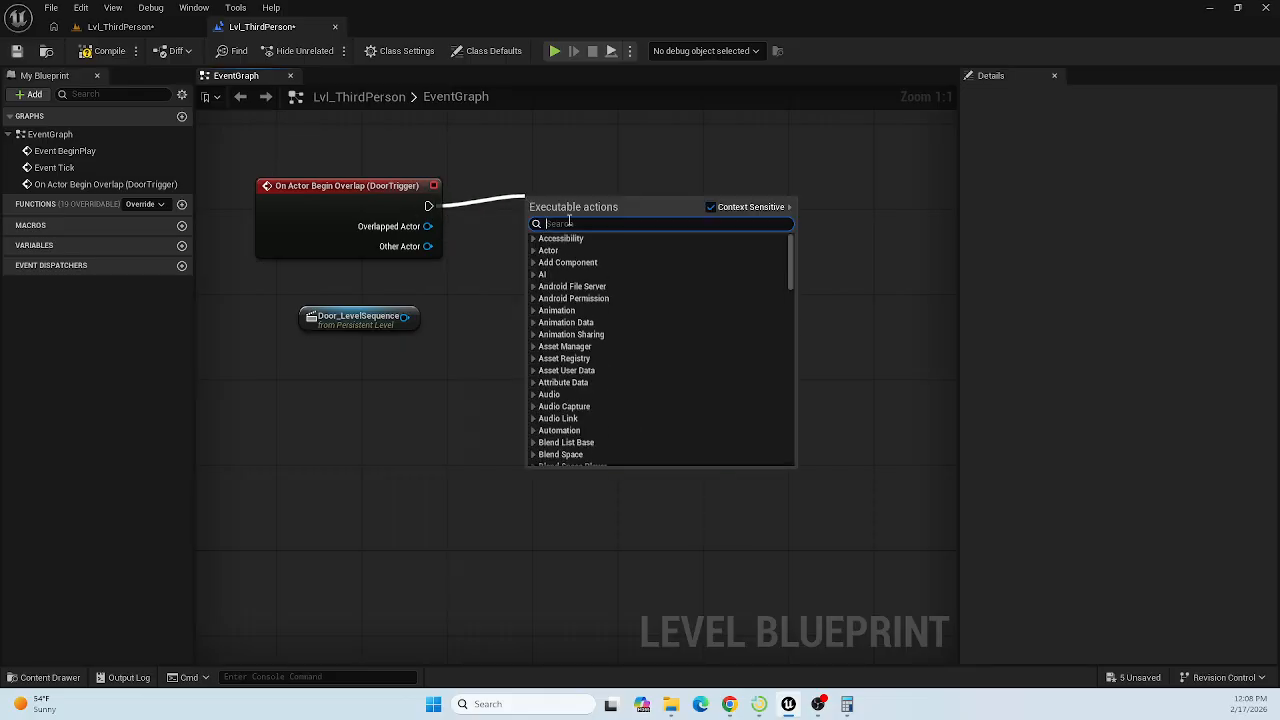
{"action": "type", "text": "play"}
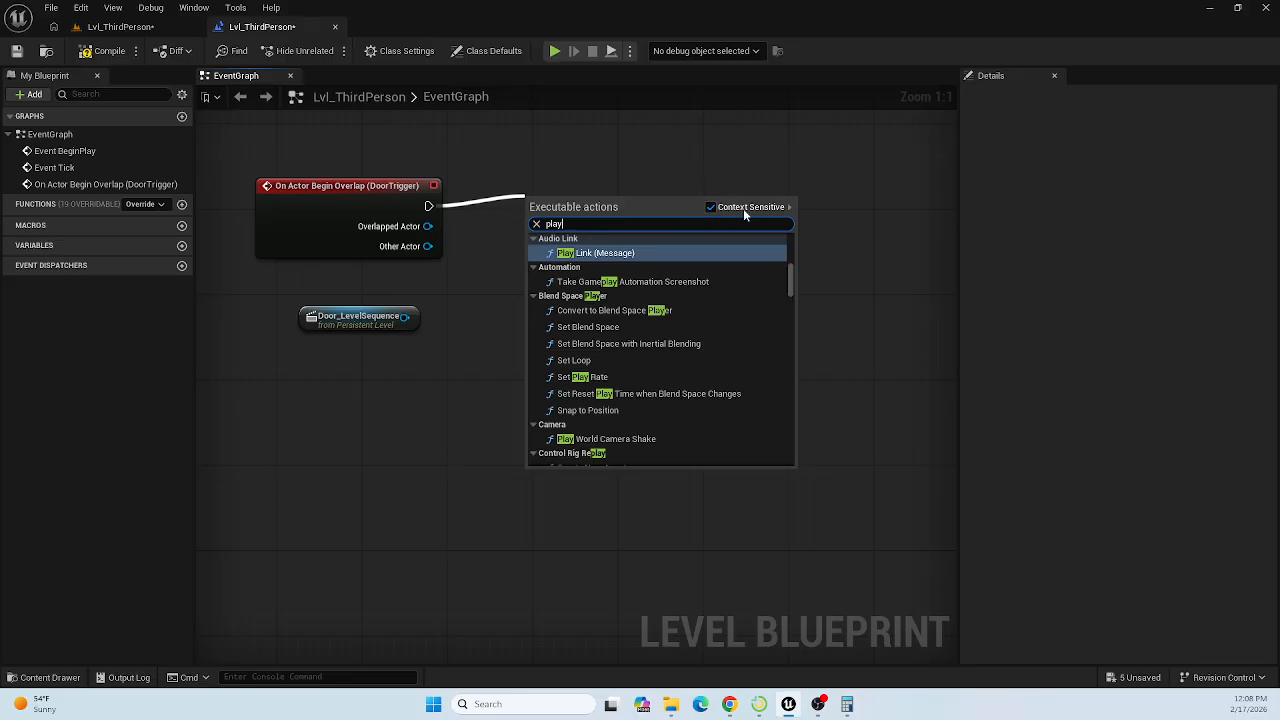
{"action": "left_click", "coordinate": [712, 206]}
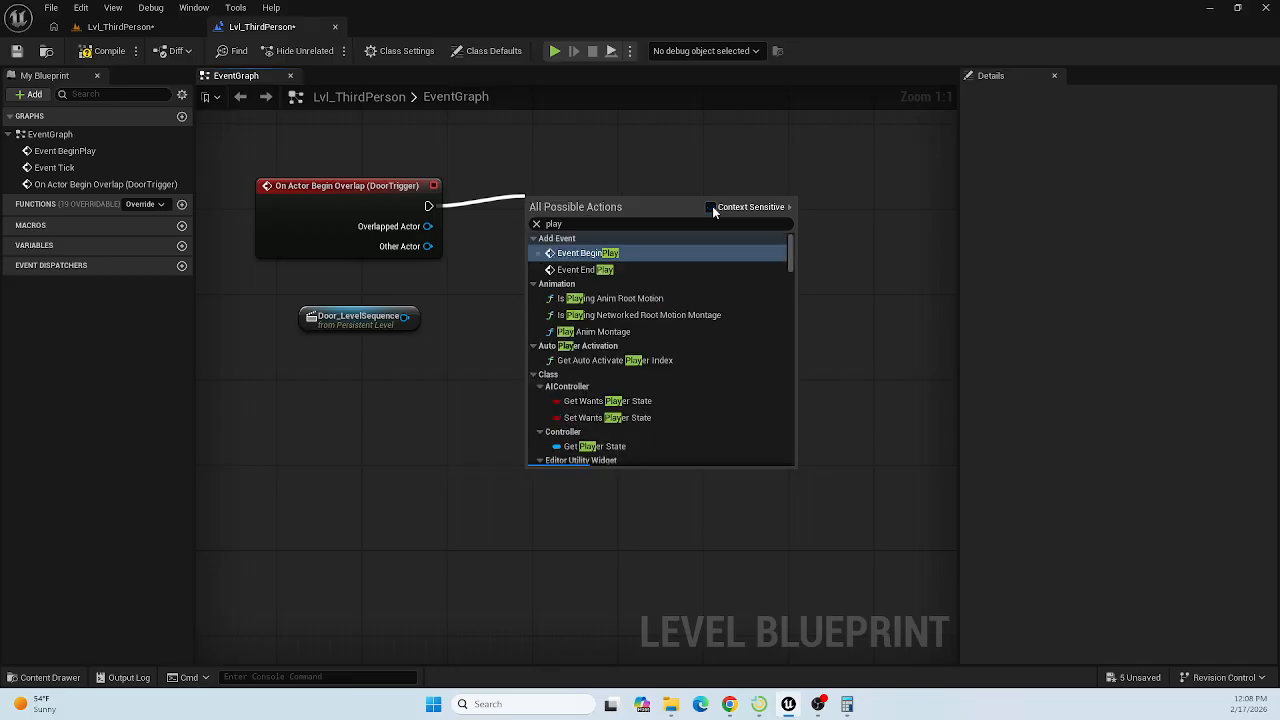
Examine the unfiltered "play" matches through the game, input, media, player and save game categories for a node that plays the sequence.
{"action": "scroll", "coordinate": [696, 252], "scroll_direction": "down", "scroll_amount": 5}
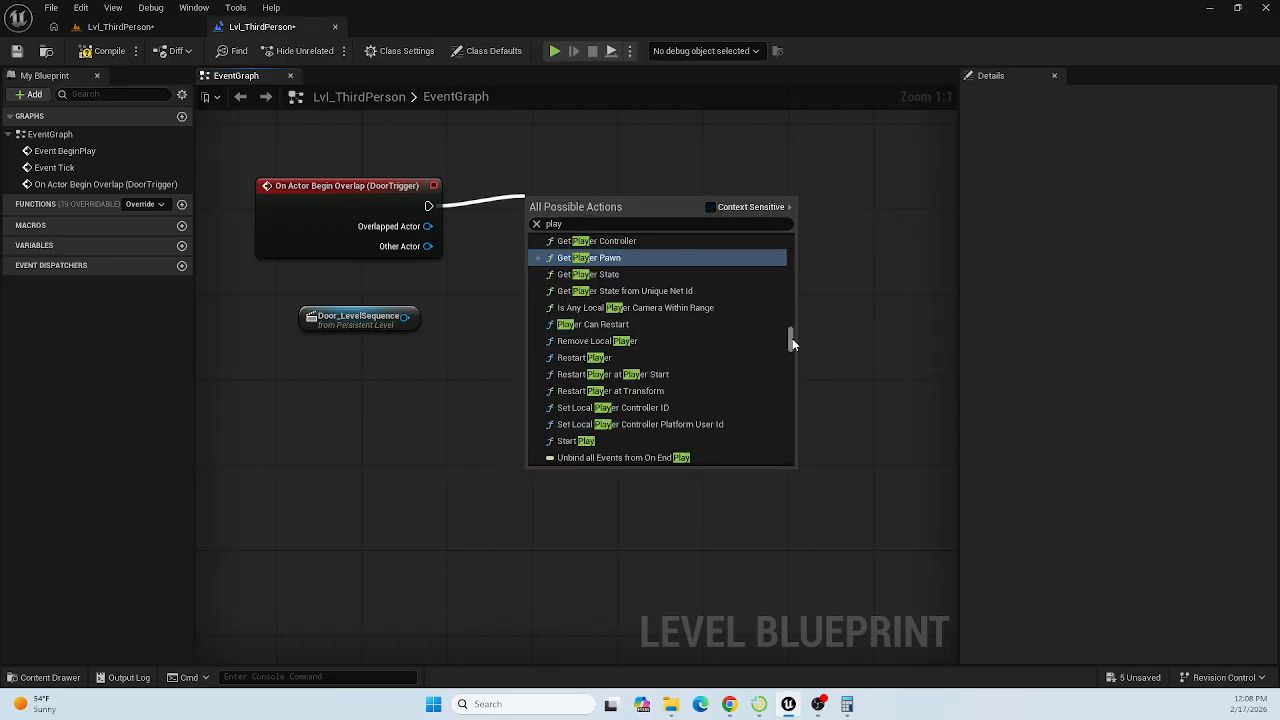
{"action": "scroll", "coordinate": [707, 357], "scroll_direction": "up", "scroll_amount": 5}
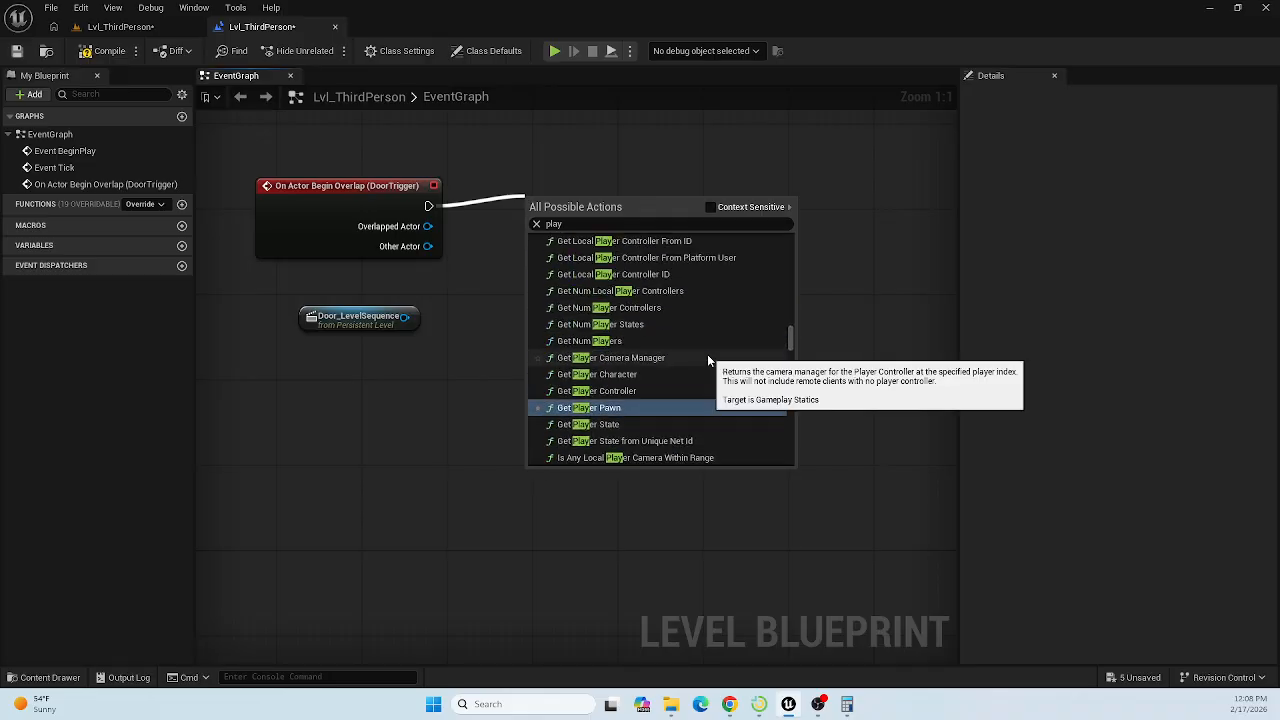
{"action": "scroll", "coordinate": [708, 360], "scroll_direction": "up", "scroll_amount": 10}
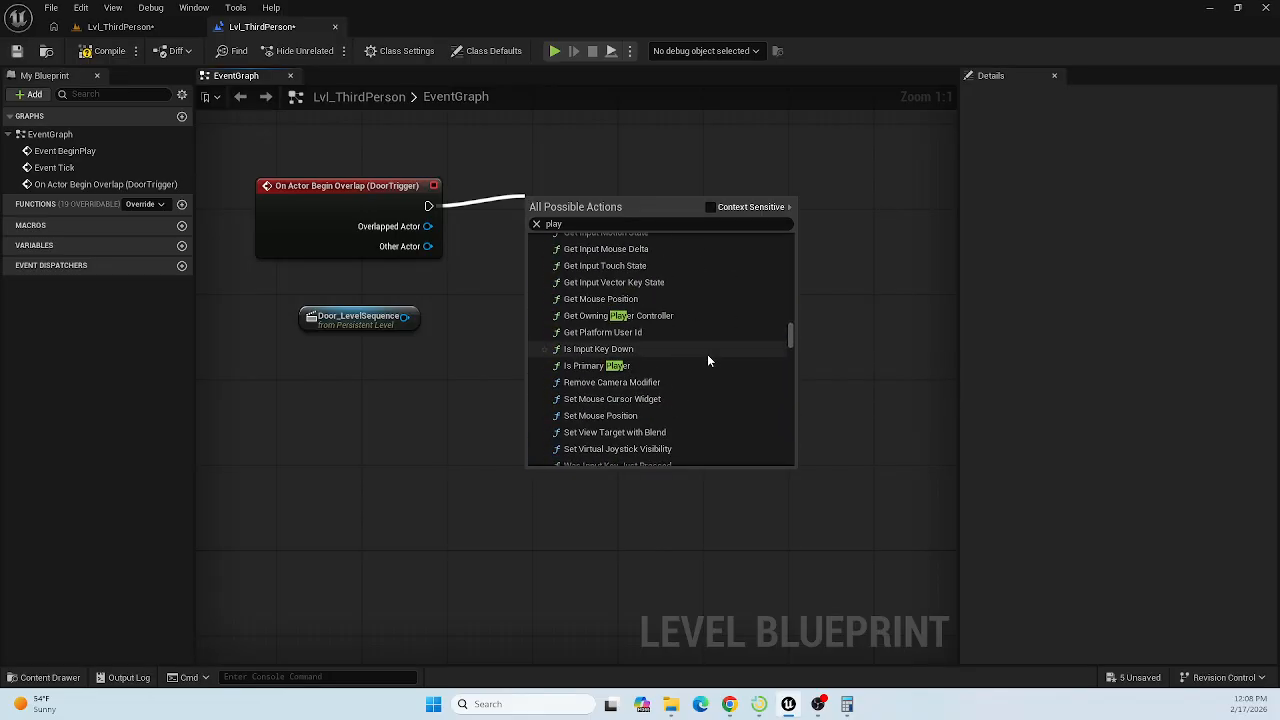
{"action": "scroll", "coordinate": [708, 360], "scroll_direction": "up", "scroll_amount": 5}
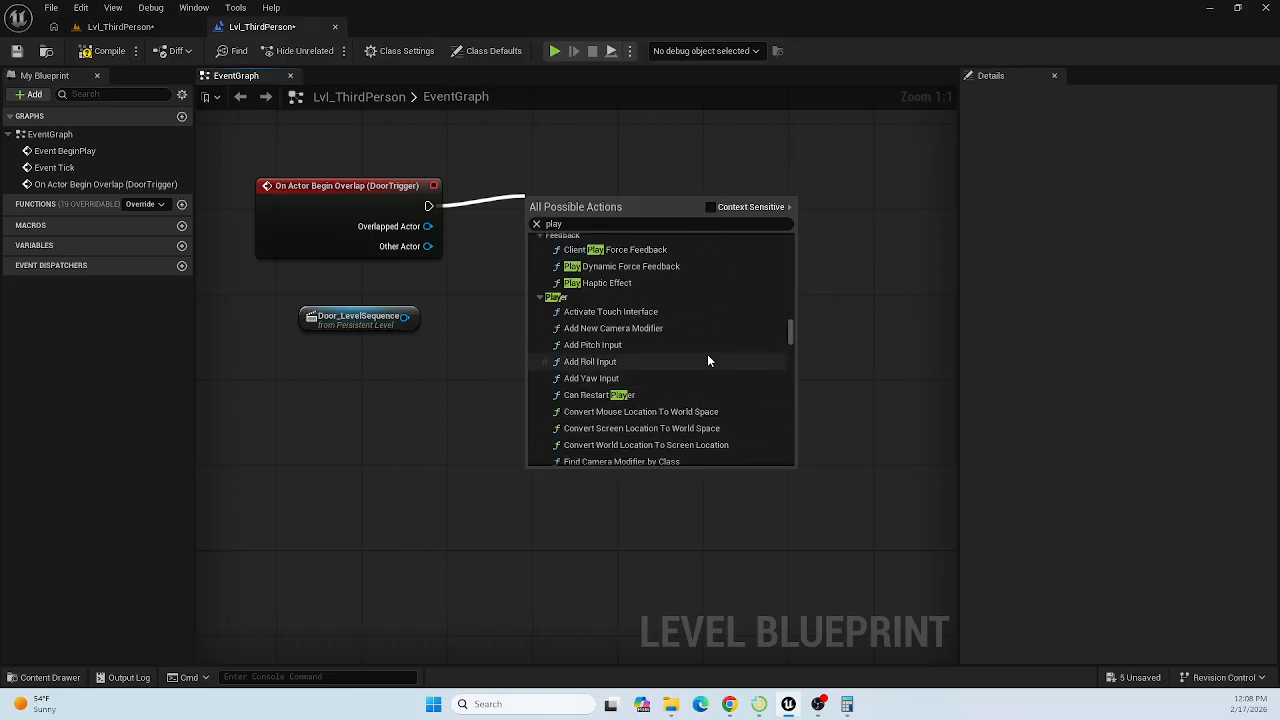
{"action": "scroll", "coordinate": [708, 360], "scroll_direction": "up", "scroll_amount": 2}
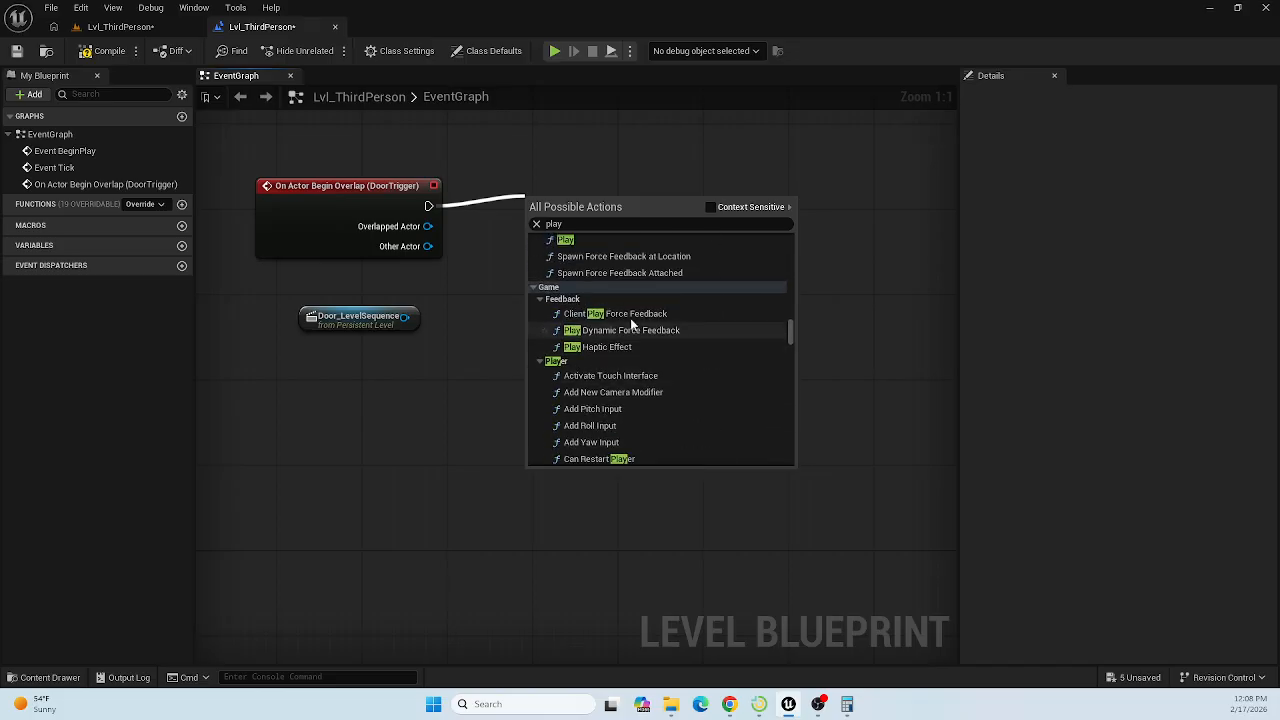
{"action": "scroll", "coordinate": [645, 356], "scroll_direction": "down", "scroll_amount": 3}
{"action": "scroll", "coordinate": [645, 356], "scroll_direction": "down", "scroll_amount": 8}
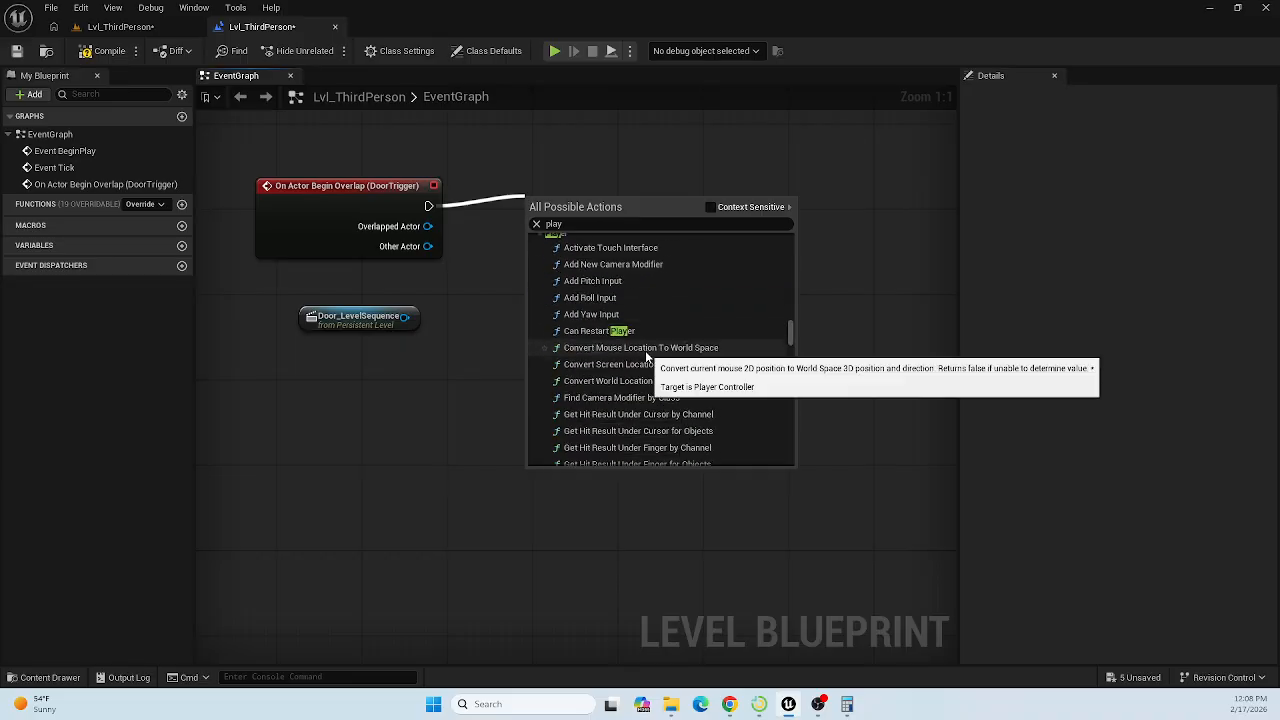
{"action": "scroll", "coordinate": [654, 358], "scroll_direction": "down", "scroll_amount": 10}
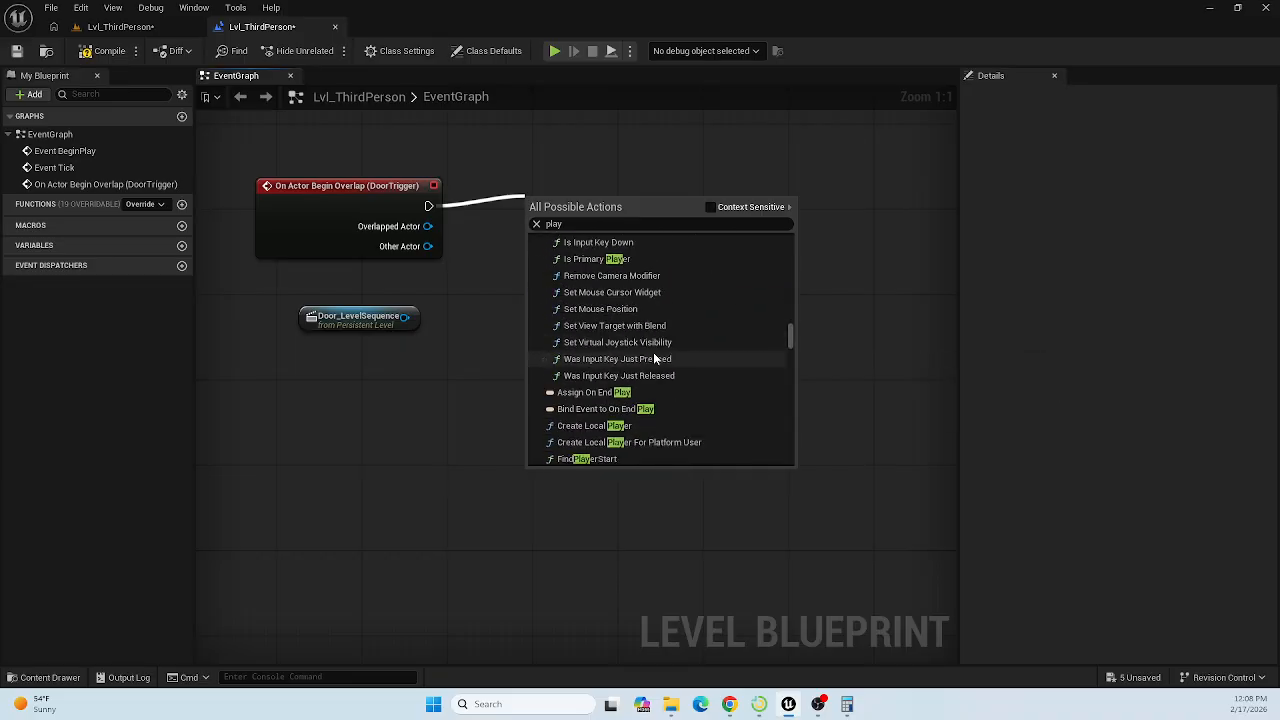
{"action": "scroll", "coordinate": [654, 358], "scroll_direction": "down", "scroll_amount": 10}
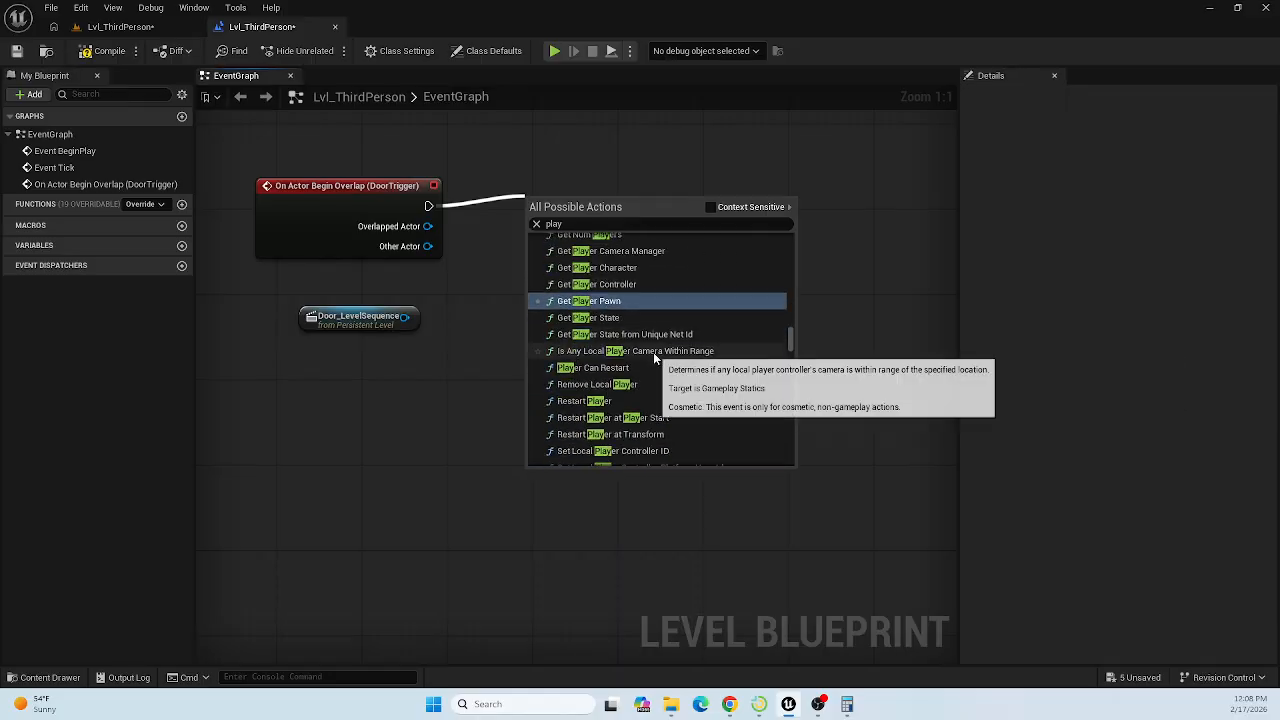
{"action": "scroll", "coordinate": [654, 359], "scroll_direction": "down", "scroll_amount": 10}
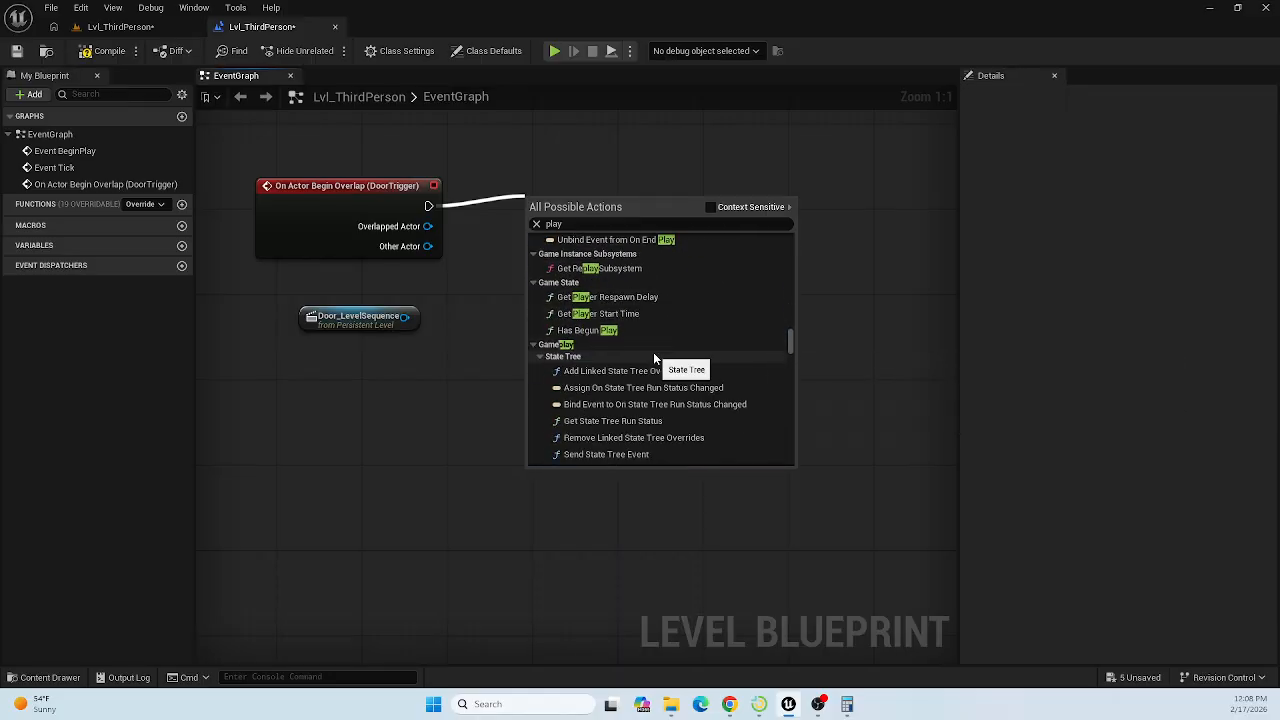
{"action": "scroll", "coordinate": [654, 358], "scroll_direction": "down", "scroll_amount": 10}
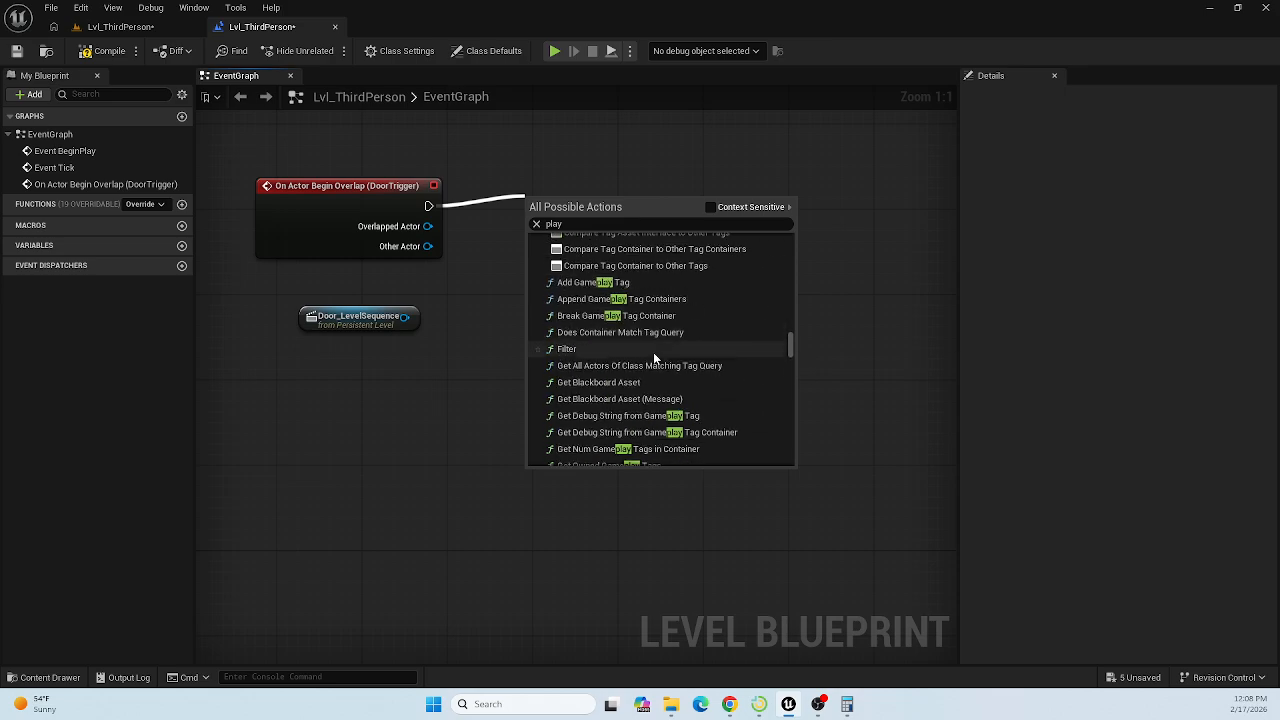
{"action": "scroll", "coordinate": [653, 352], "scroll_direction": "down", "scroll_amount": 10}
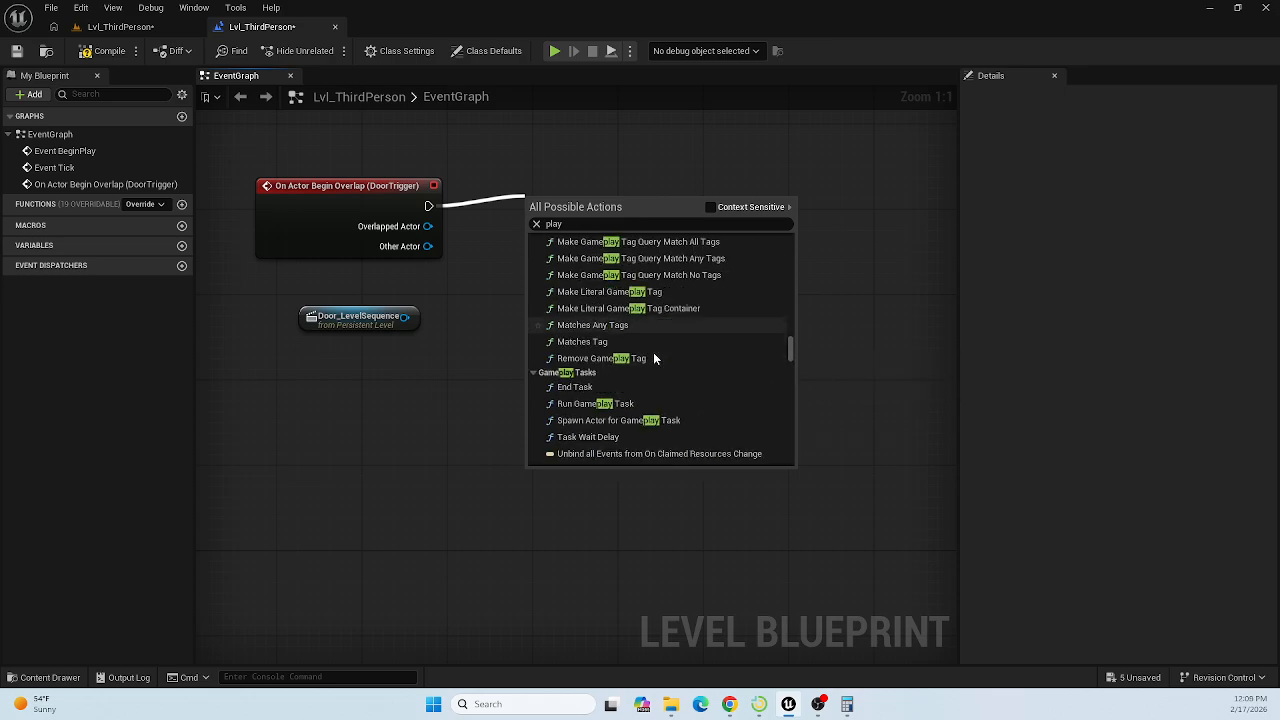
{"action": "scroll", "coordinate": [653, 352], "scroll_direction": "down", "scroll_amount": 5}
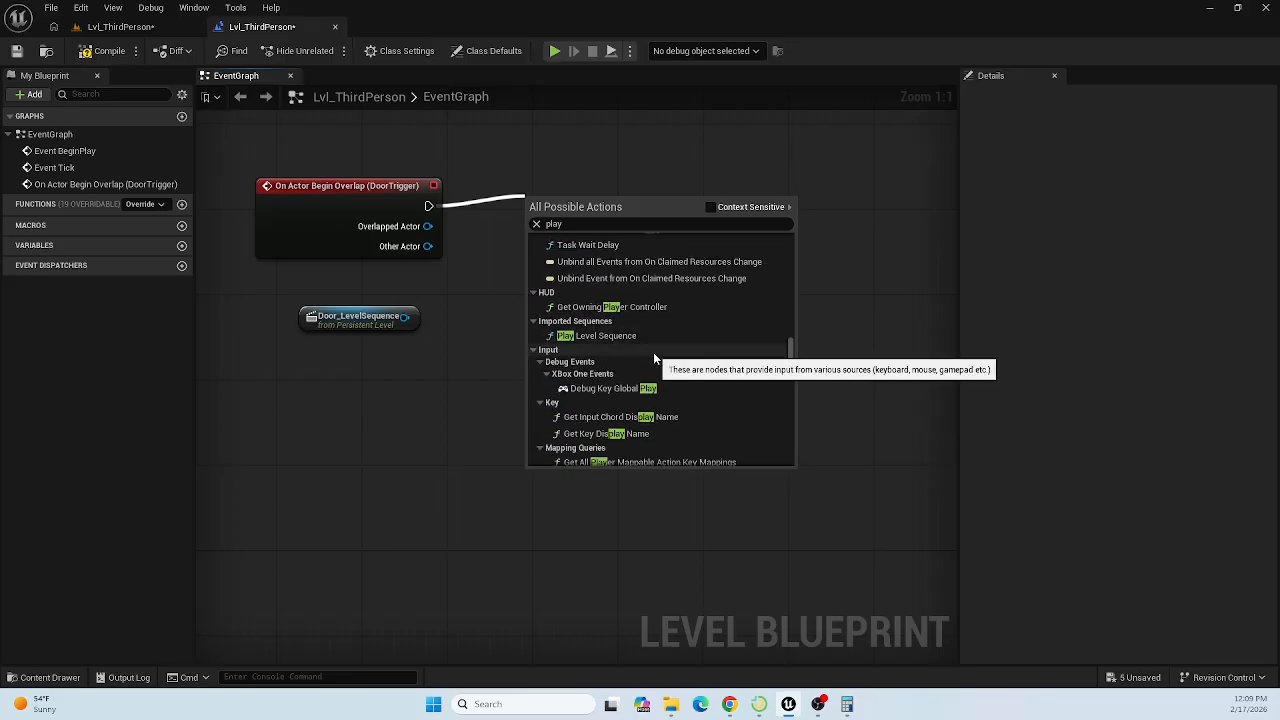
{"action": "scroll", "coordinate": [653, 352], "scroll_direction": "down", "scroll_amount": 5}
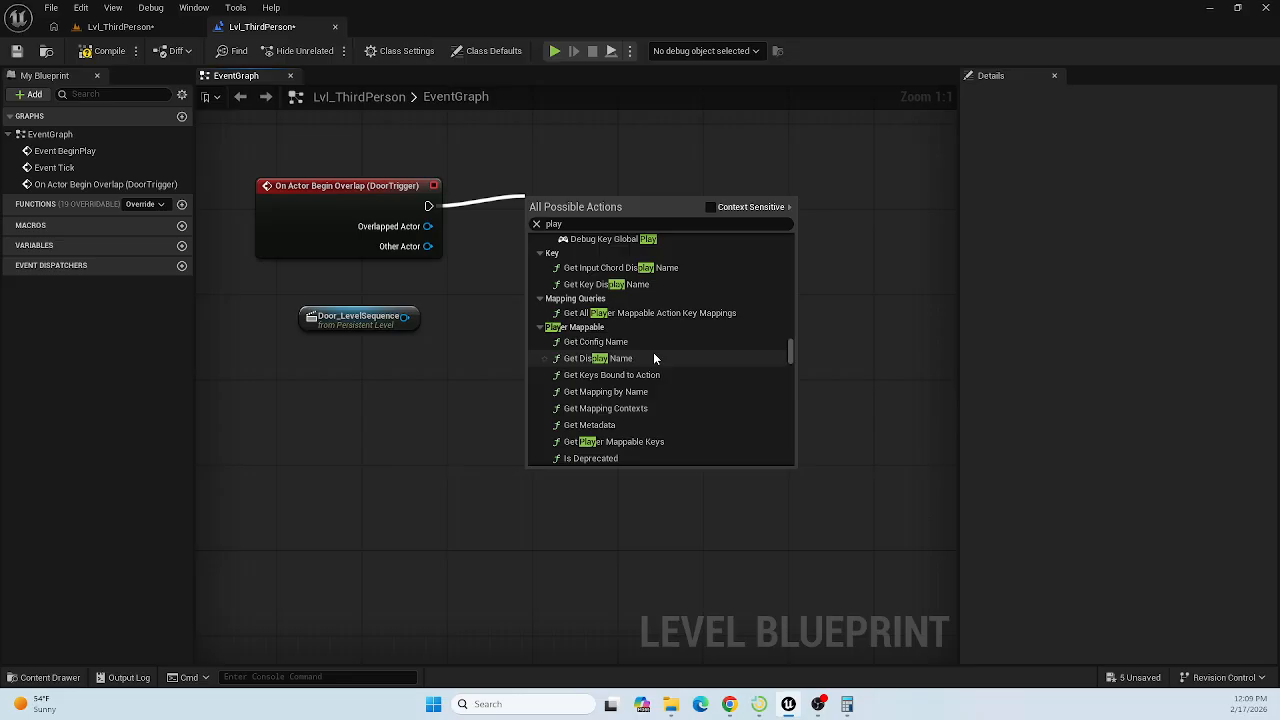
{"action": "scroll", "coordinate": [654, 356], "scroll_direction": "down", "scroll_amount": 8}
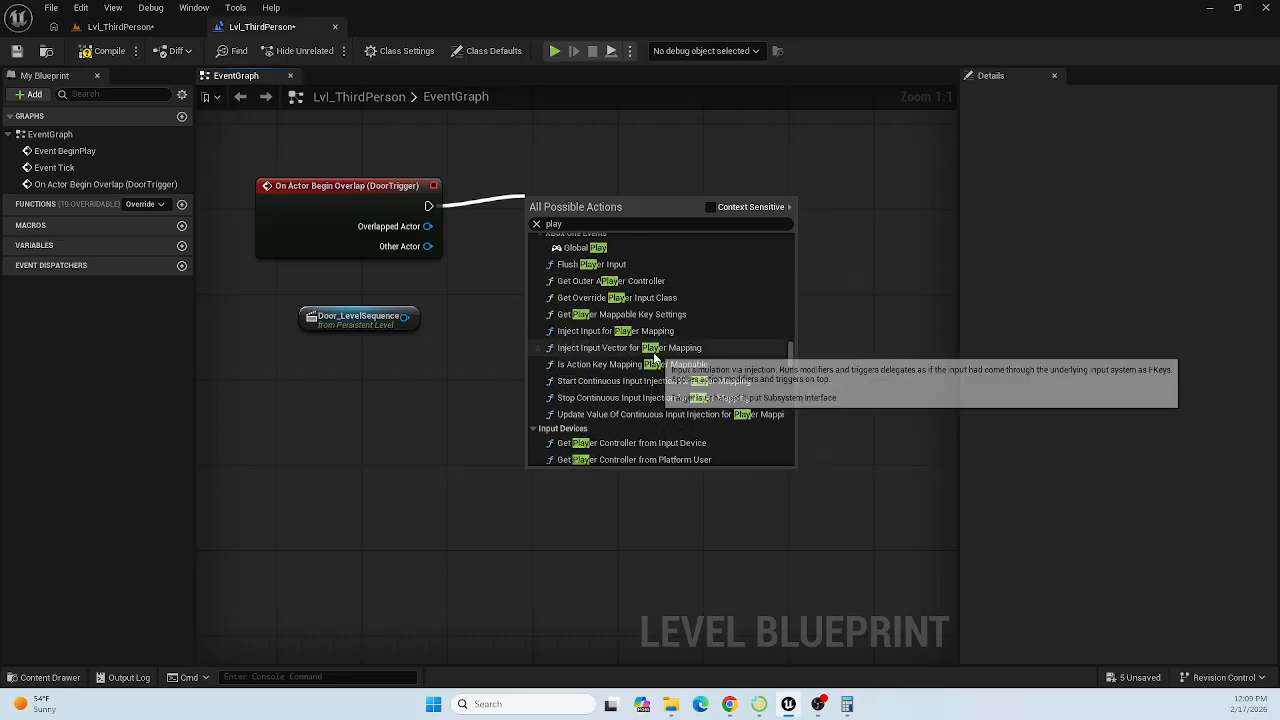
{"action": "scroll", "coordinate": [653, 352], "scroll_direction": "down", "scroll_amount": 8}
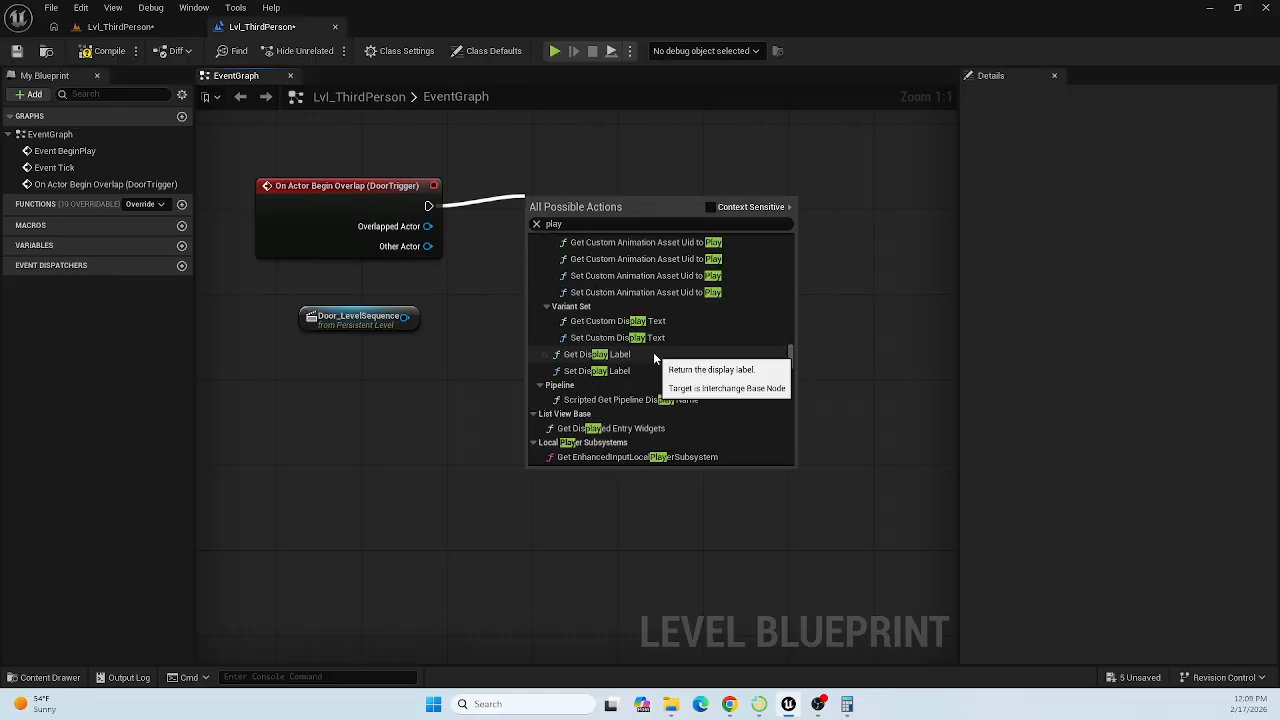
{"action": "scroll", "coordinate": [653, 352], "scroll_direction": "down", "scroll_amount": 8}
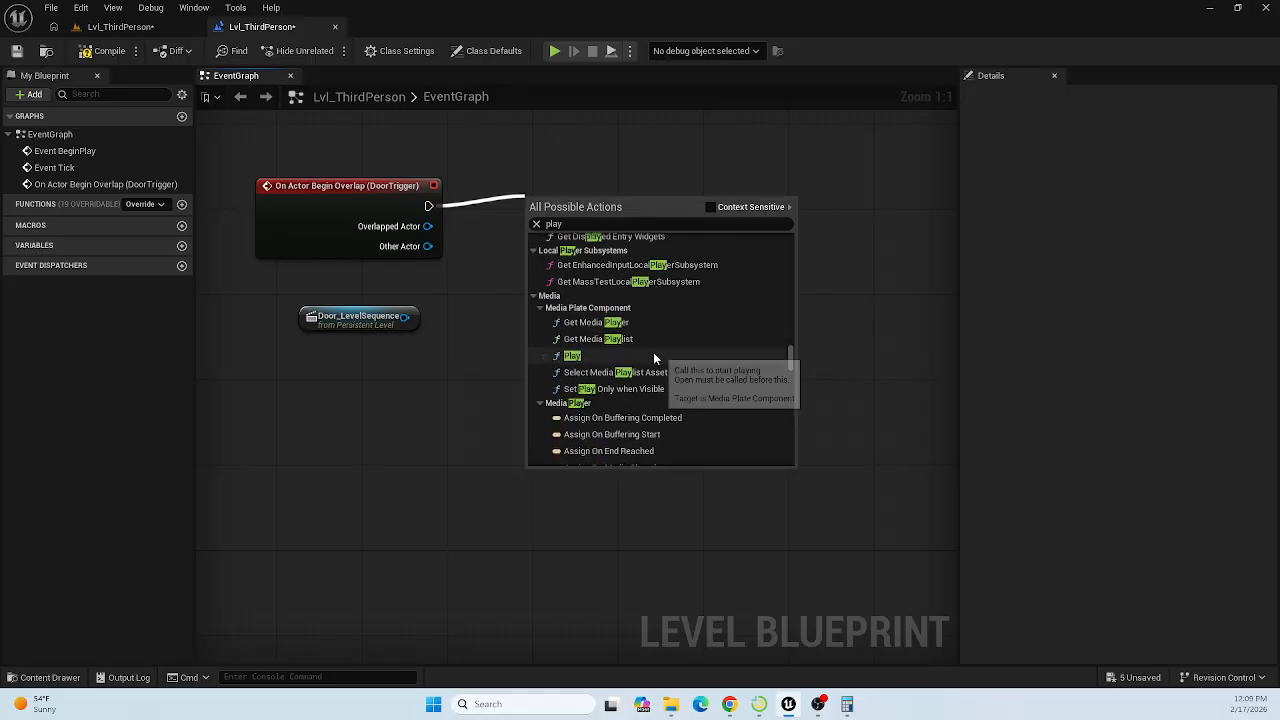
{"action": "scroll", "coordinate": [653, 358], "scroll_direction": "down", "scroll_amount": 8}
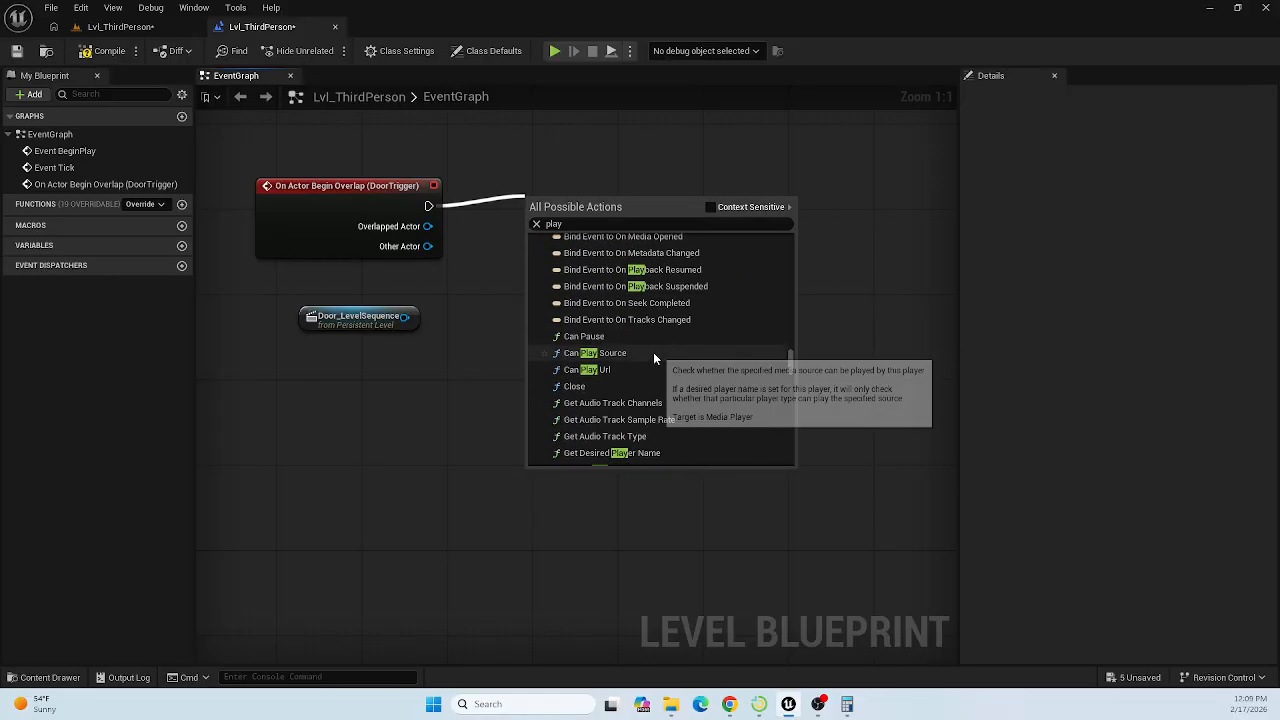
{"action": "scroll", "coordinate": [654, 358], "scroll_direction": "down", "scroll_amount": 10}
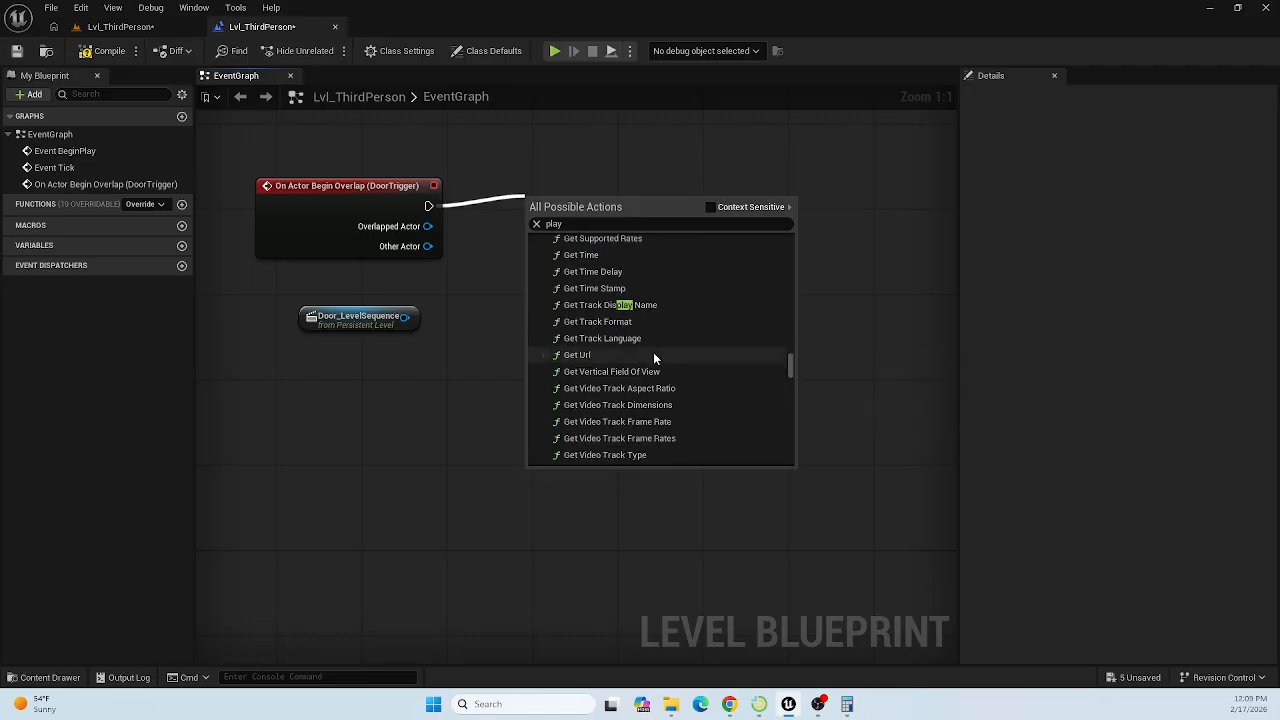
{"action": "scroll", "coordinate": [654, 358], "scroll_direction": "down", "scroll_amount": 6}
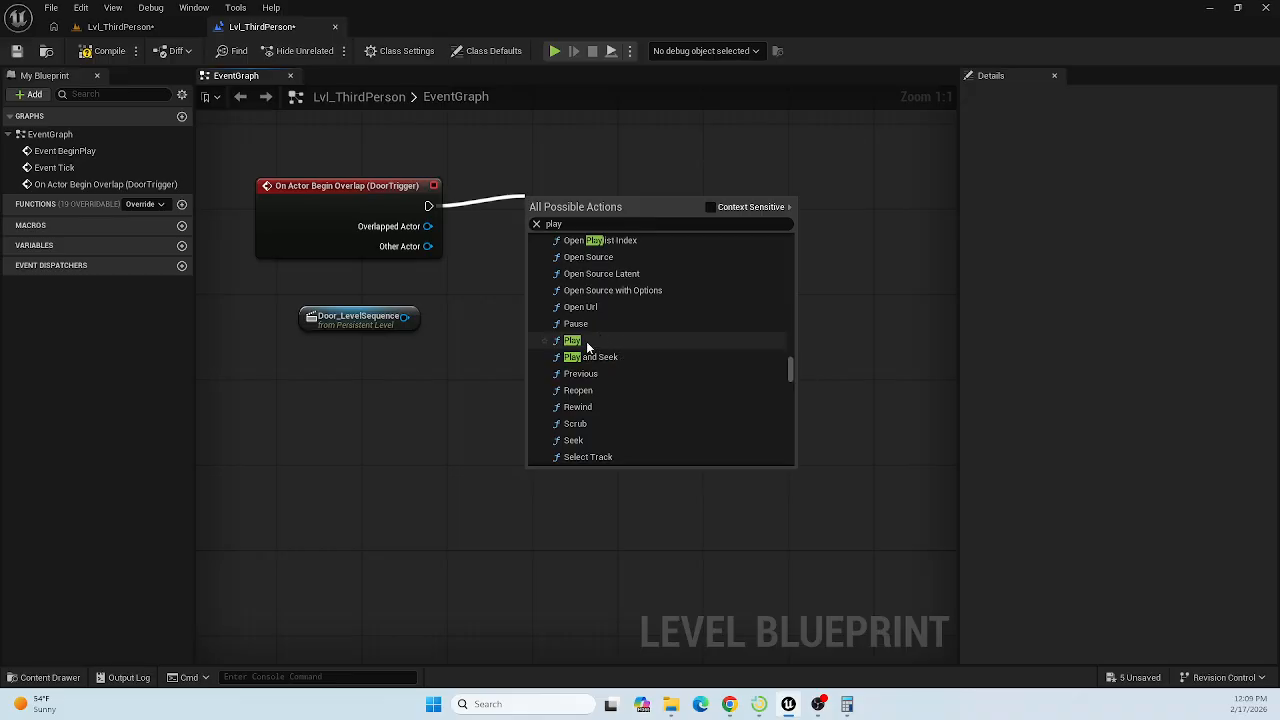
{"action": "scroll", "coordinate": [613, 344], "scroll_direction": "down", "scroll_amount": 8}
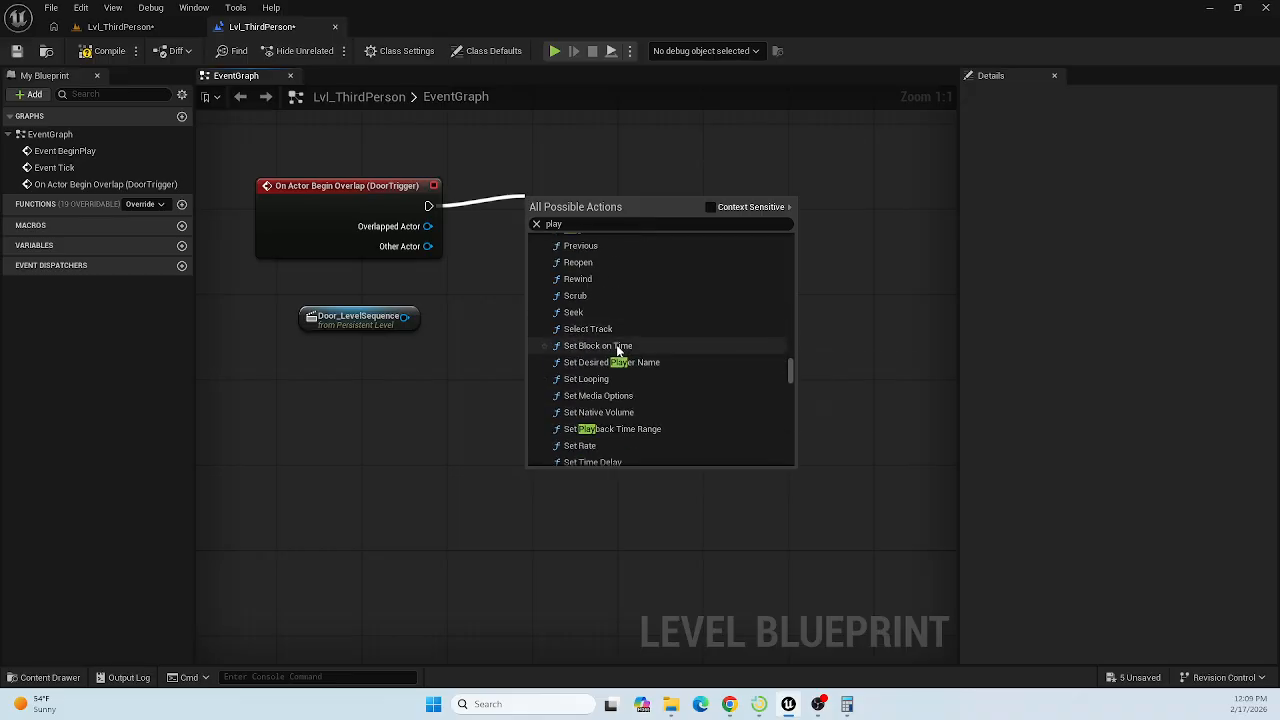
{"action": "scroll", "coordinate": [654, 363], "scroll_direction": "down", "scroll_amount": 10}
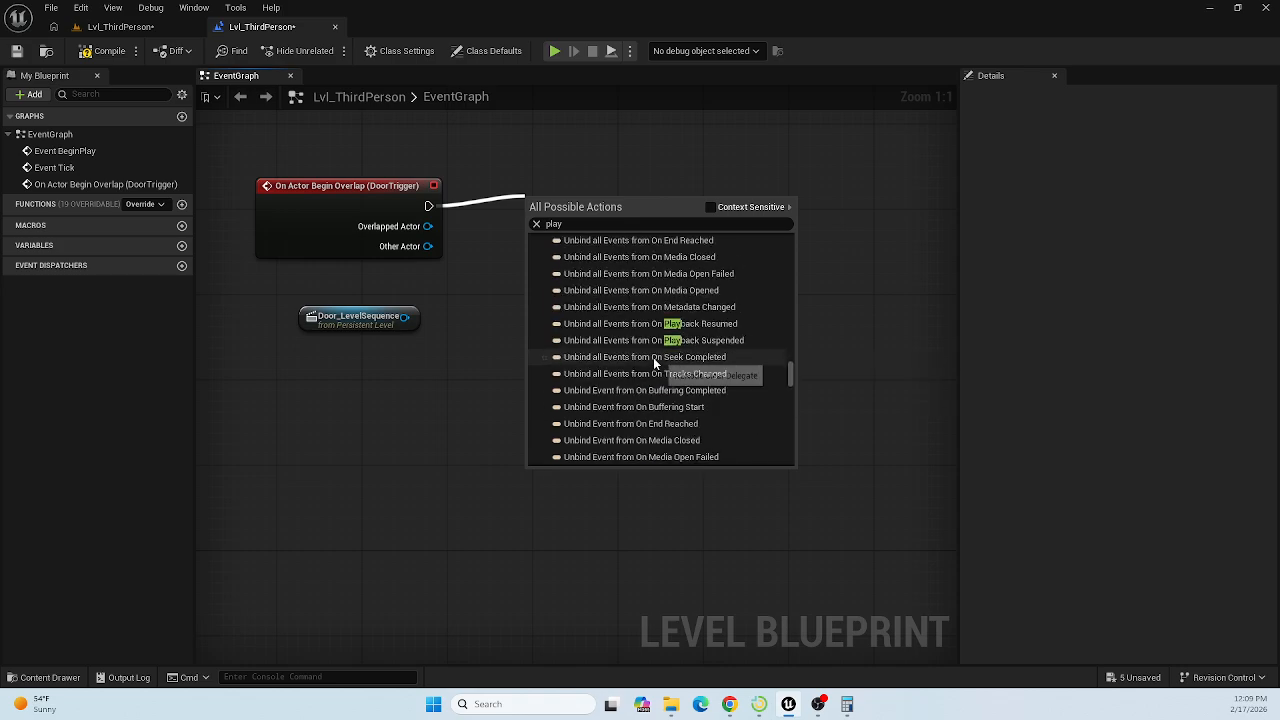
{"action": "scroll", "coordinate": [653, 357], "scroll_direction": "down", "scroll_amount": 6}
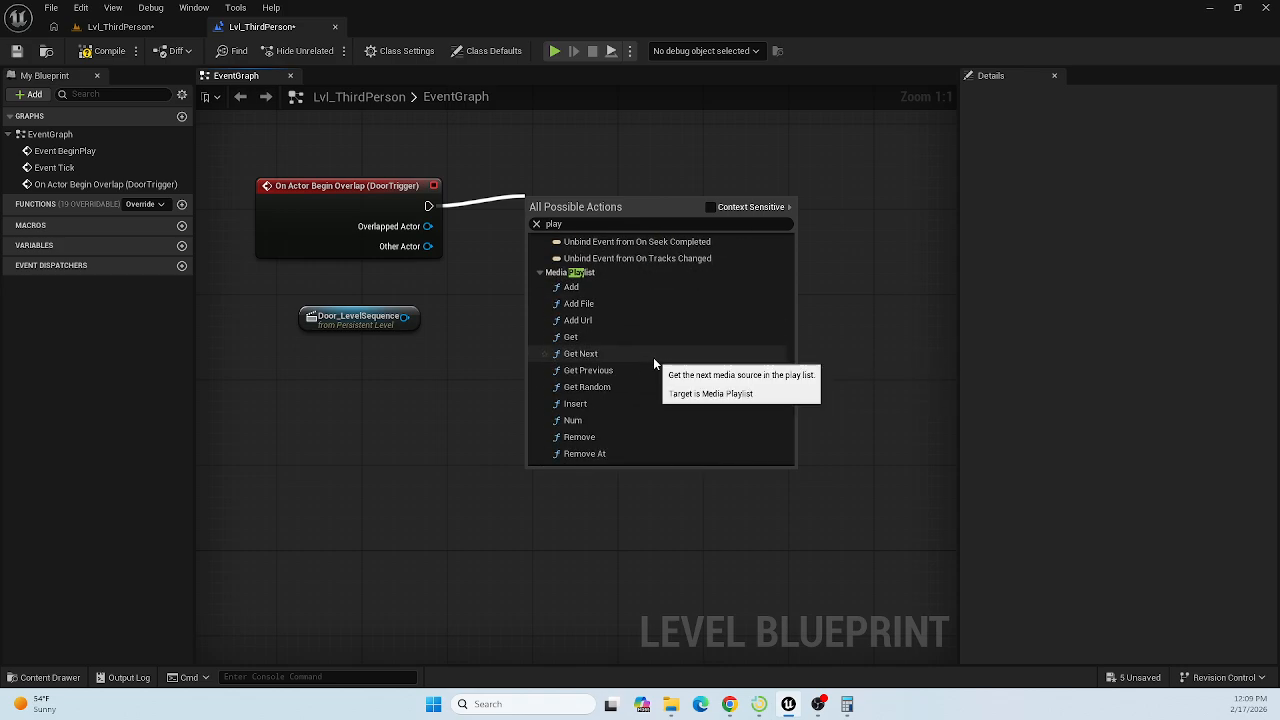
{"action": "scroll", "coordinate": [654, 363], "scroll_direction": "down", "scroll_amount": 10}
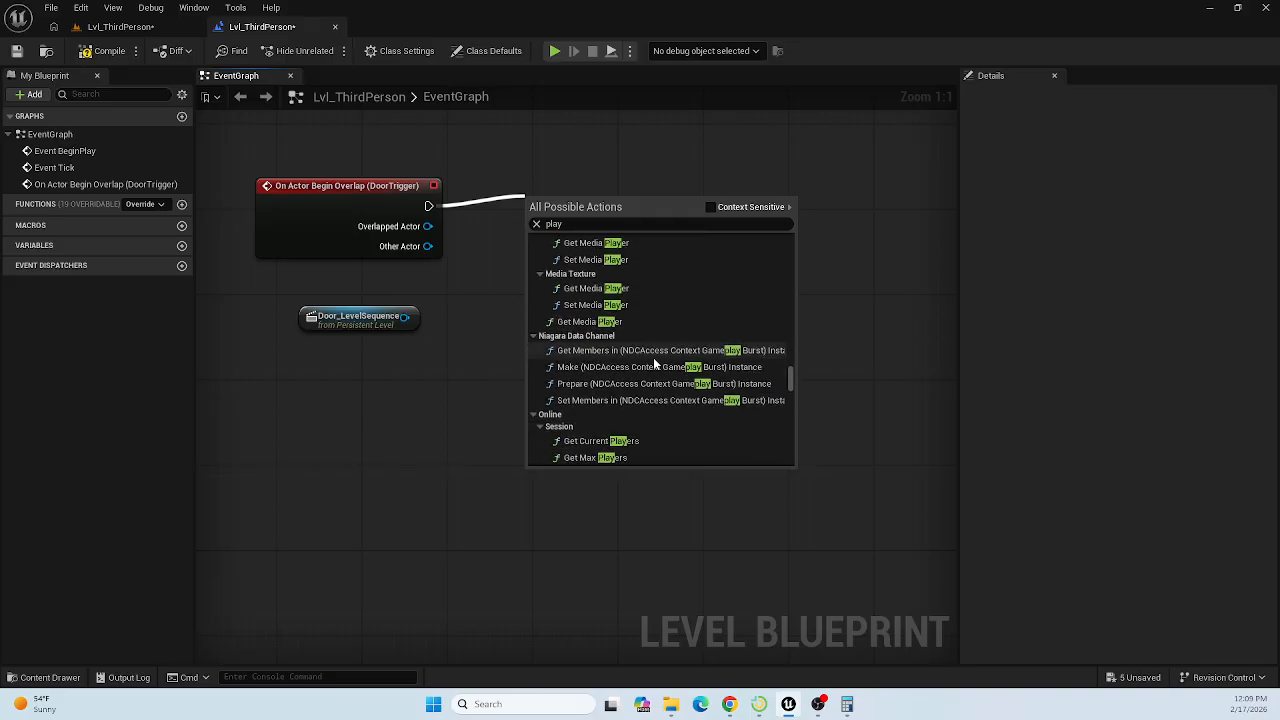
{"action": "scroll", "coordinate": [654, 363], "scroll_direction": "down", "scroll_amount": 9}
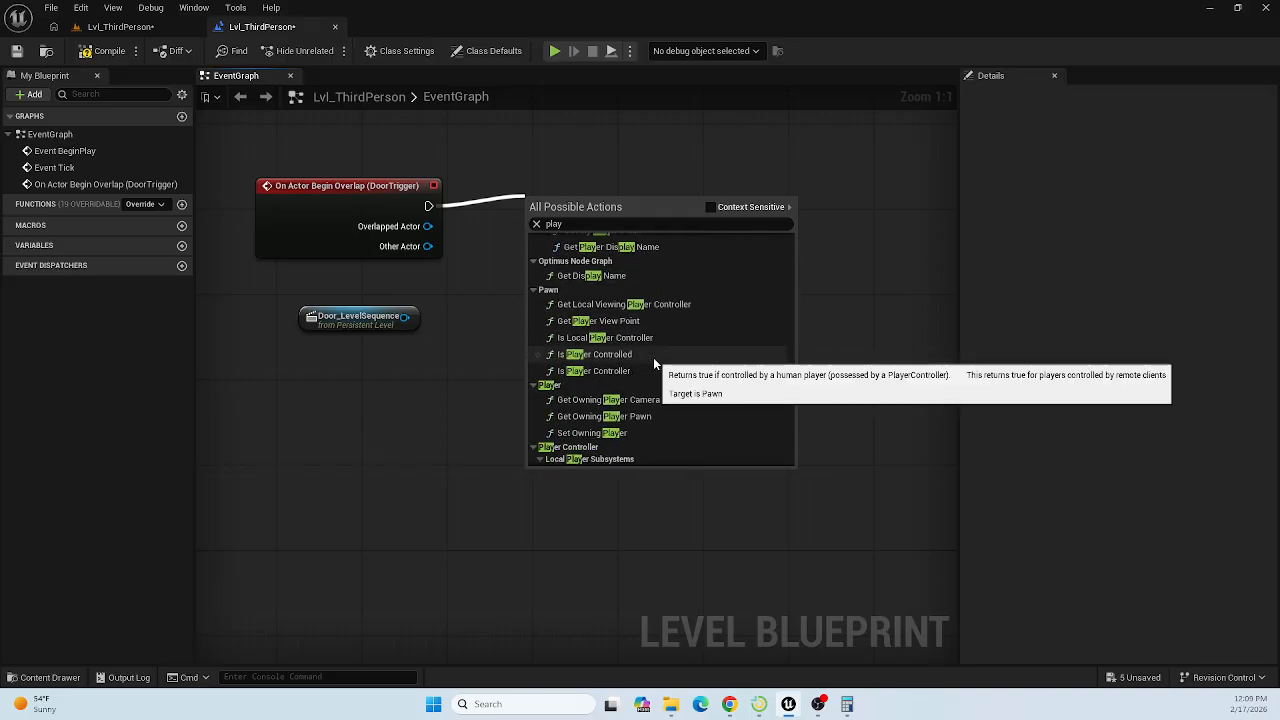
{"action": "scroll", "coordinate": [654, 364], "scroll_direction": "down", "scroll_amount": 10}
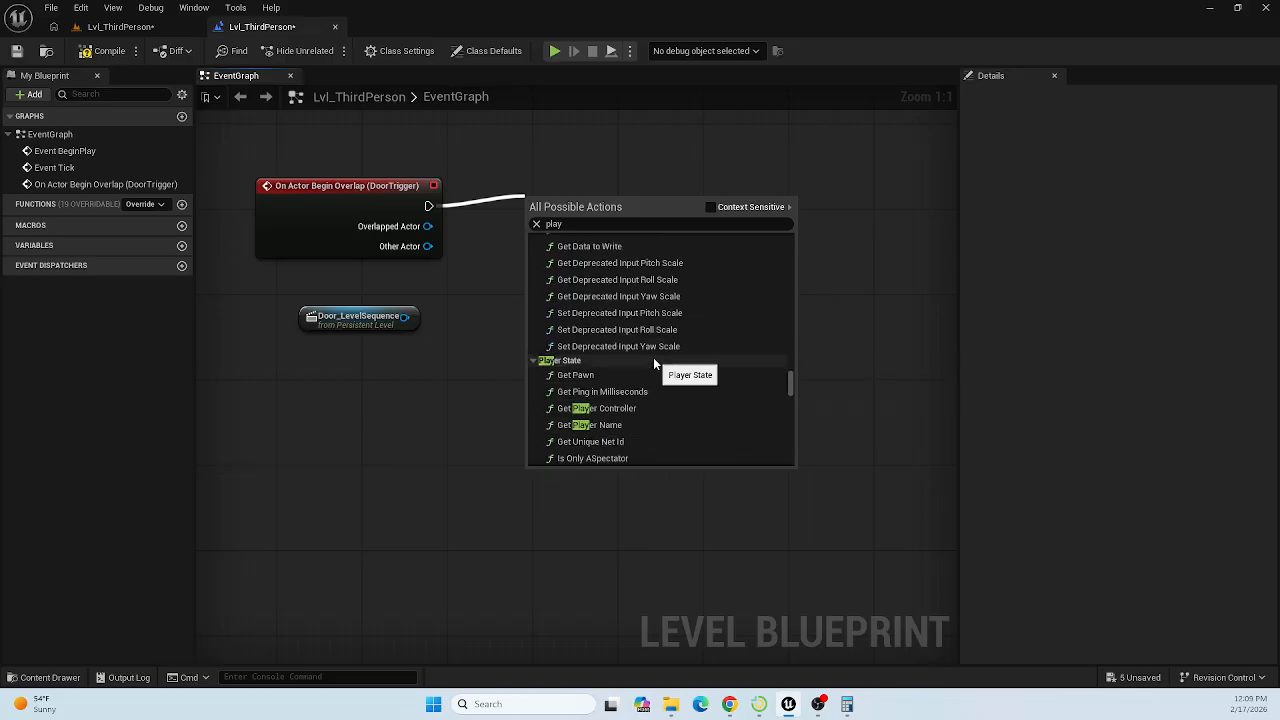
{"action": "scroll", "coordinate": [654, 363], "scroll_direction": "down", "scroll_amount": 10}
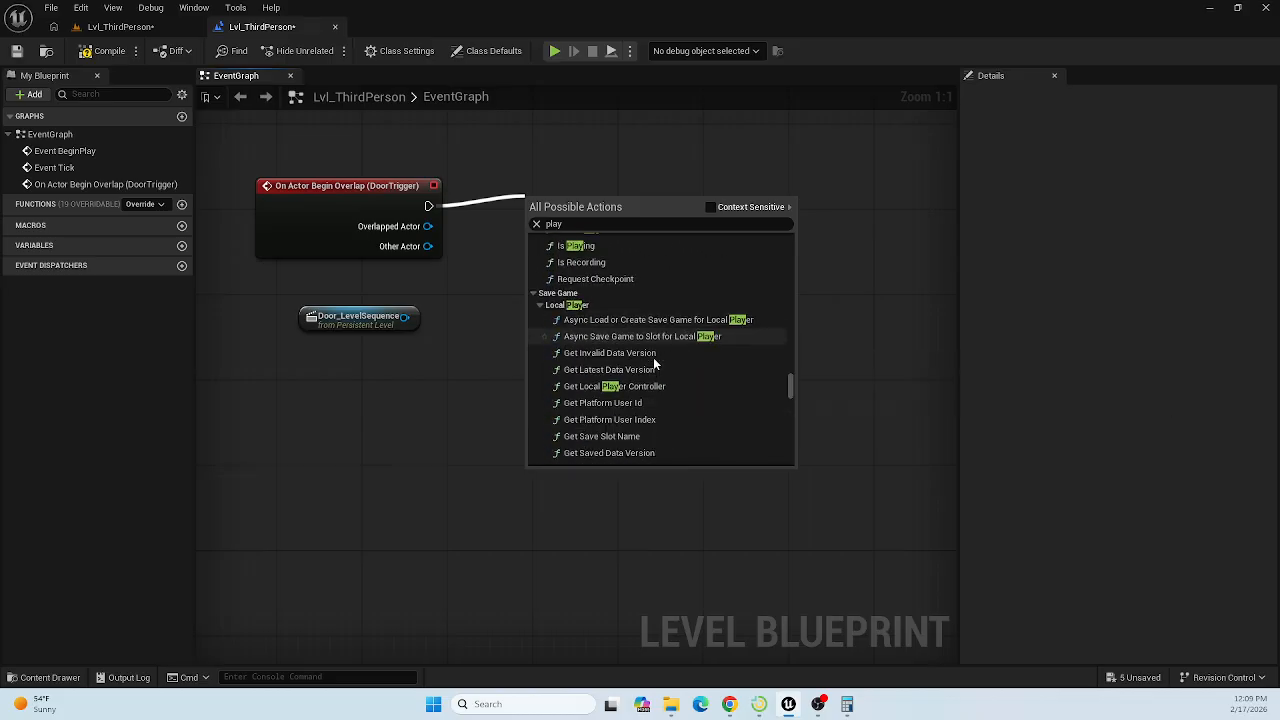
Add the Sequencer Player's Play node to the overlap event's execution output, and place it above and to the right of the event node.
{"action": "scroll", "coordinate": [654, 363], "scroll_direction": "down", "scroll_amount": 3}
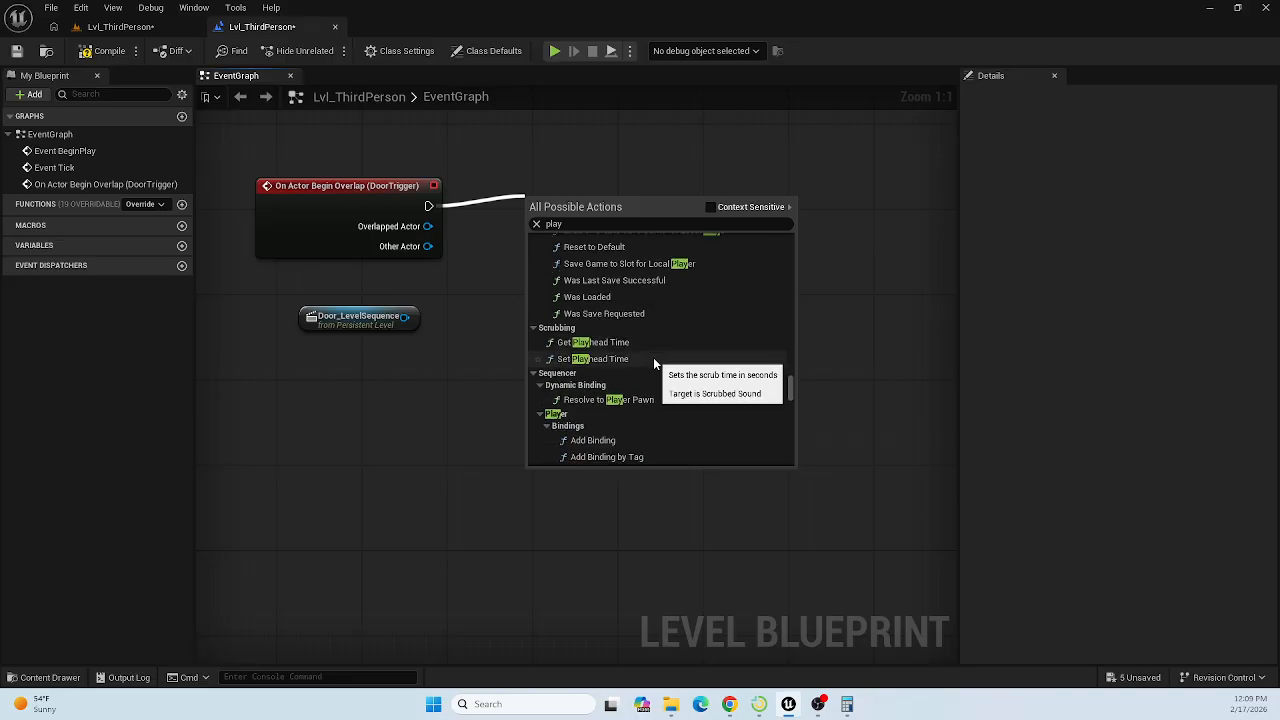
{"action": "scroll", "coordinate": [654, 363], "scroll_direction": "down", "scroll_amount": 6}
{"action": "scroll", "coordinate": [654, 364], "scroll_direction": "down", "scroll_amount": 2}
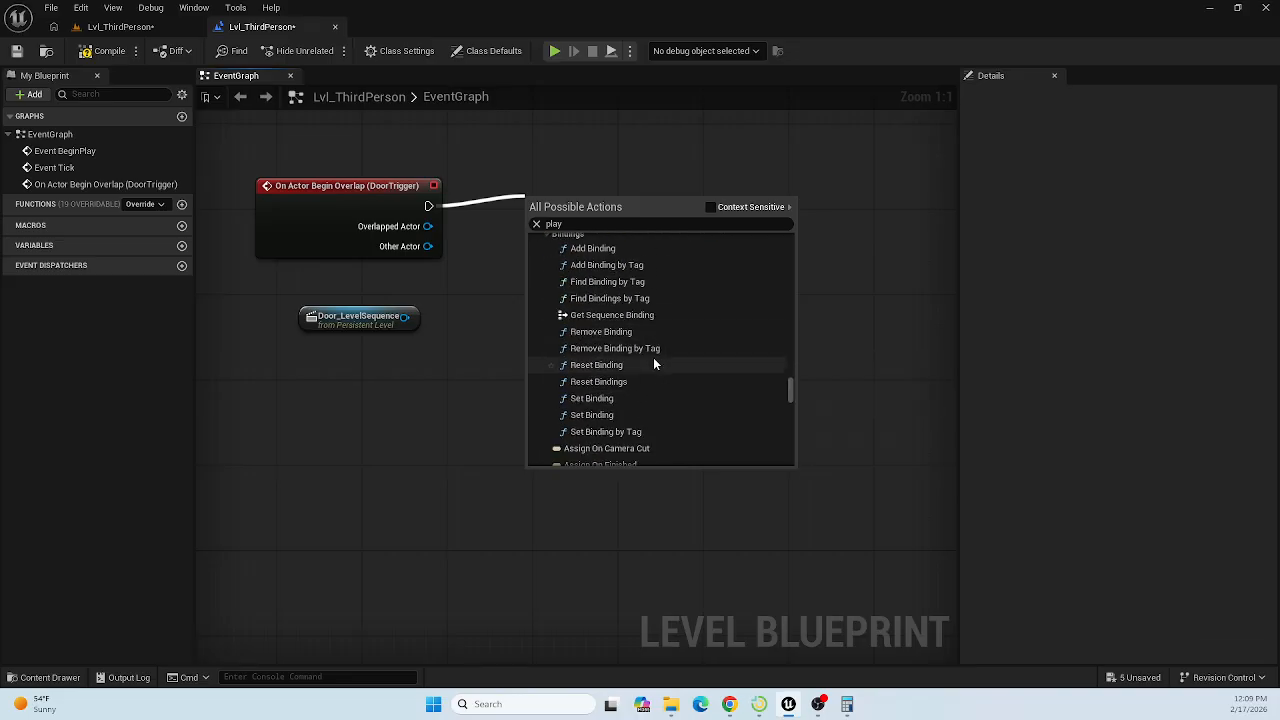
{"action": "scroll", "coordinate": [654, 364], "scroll_direction": "up", "scroll_amount": 2}
{"action": "scroll", "coordinate": [653, 362], "scroll_direction": "down", "scroll_amount": 6}
{"action": "scroll", "coordinate": [653, 362], "scroll_direction": "down", "scroll_amount": 15}
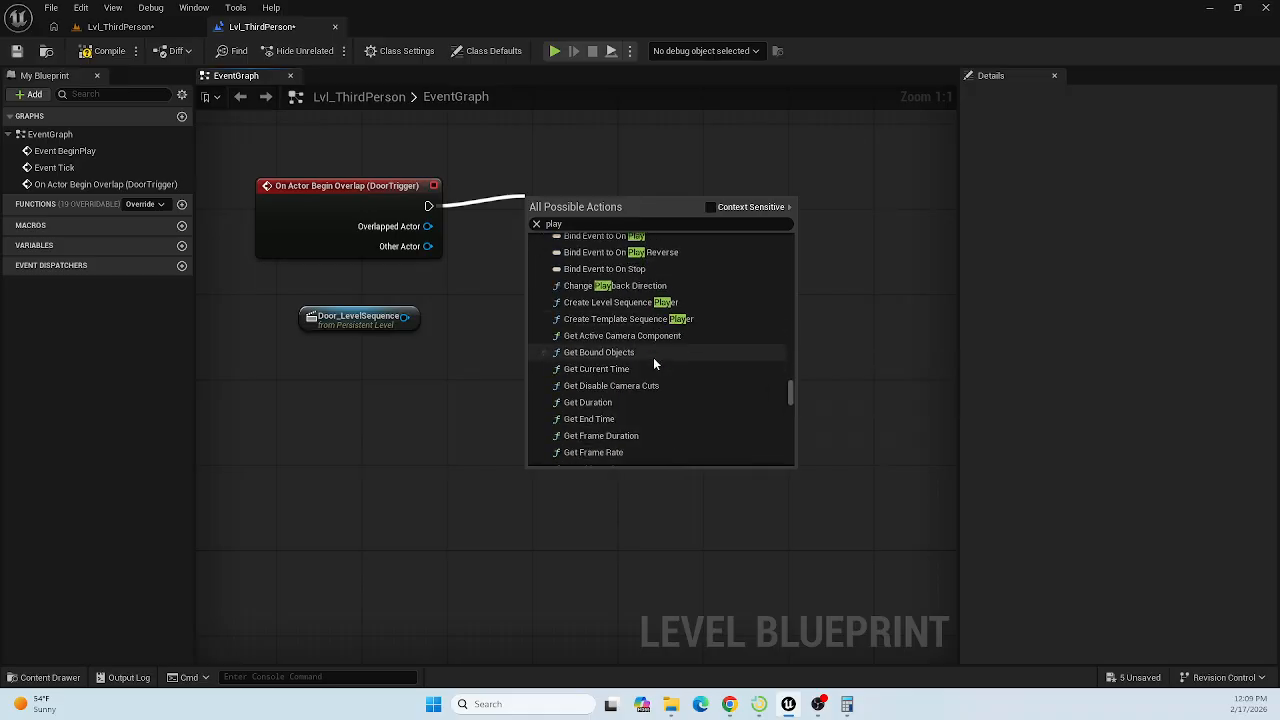
{"action": "scroll", "coordinate": [654, 363], "scroll_direction": "down", "scroll_amount": 5}
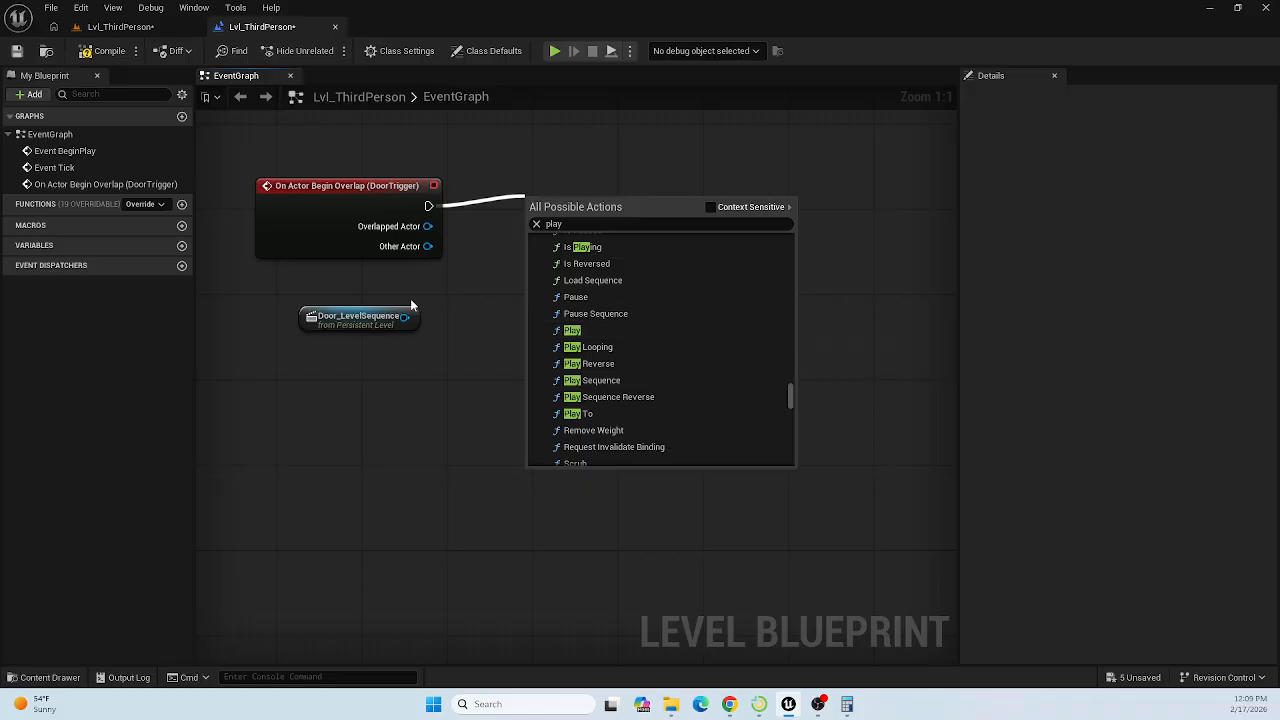
{"action": "left_click", "coordinate": [606, 334]}
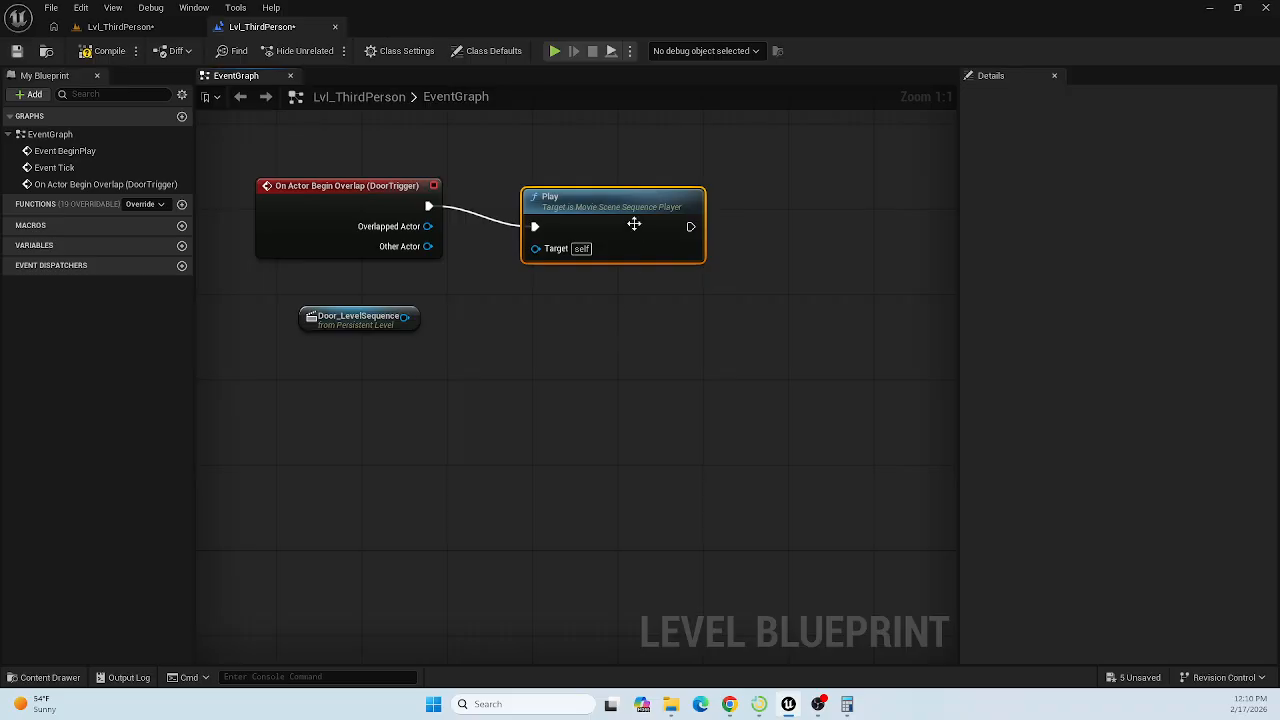
{"action": "left_click_drag", "start_coordinate": [642, 197], "coordinate": [662, 141]}
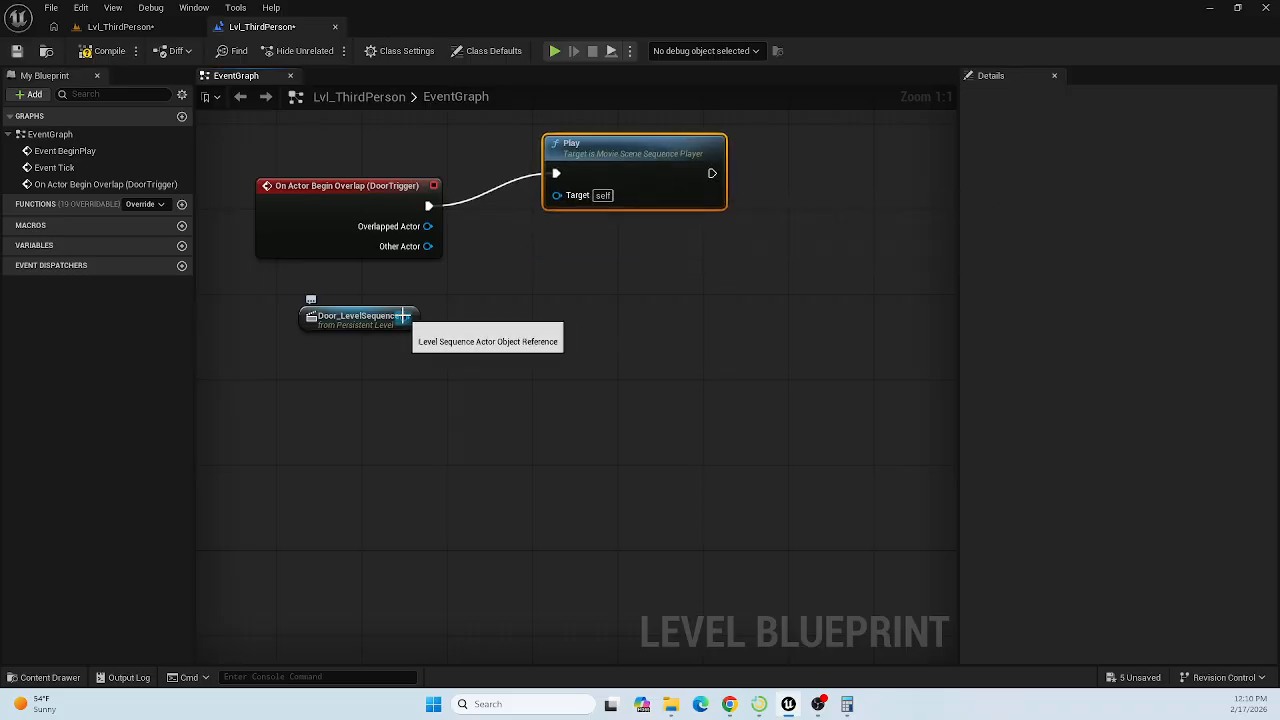
Search for "play" from the Door_LevelSequence reference's output, turn context-sensitive filtering on, and examine the component, audio, game and utilities matches.
{"action": "left_click_drag", "start_coordinate": [405, 317], "coordinate": [526, 320]}
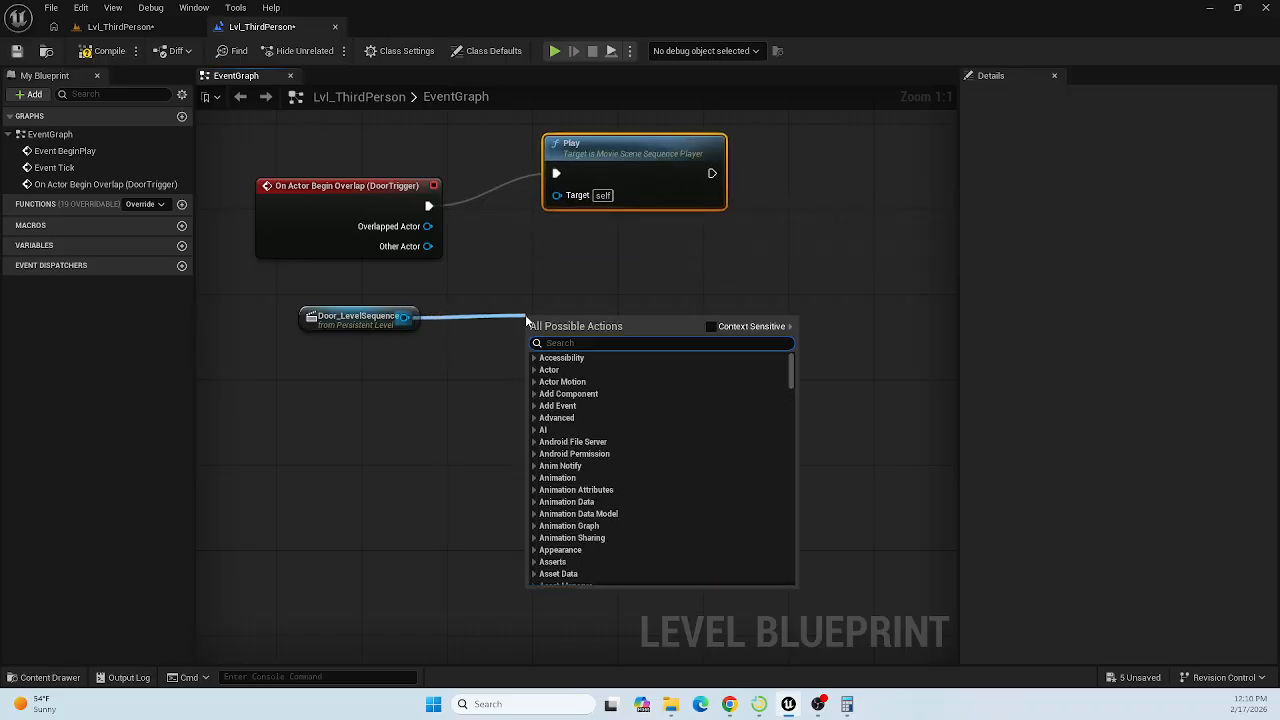
{"action": "type", "text": "play"}
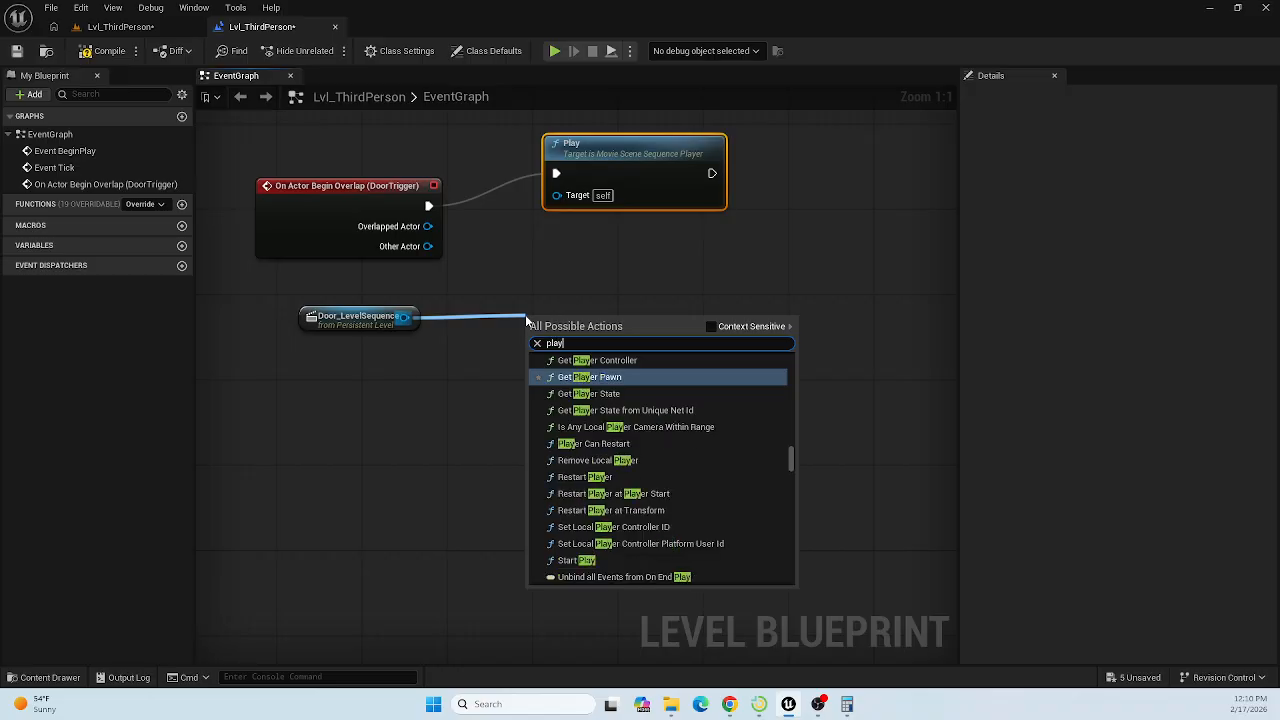
{"action": "left_click", "coordinate": [711, 326]}
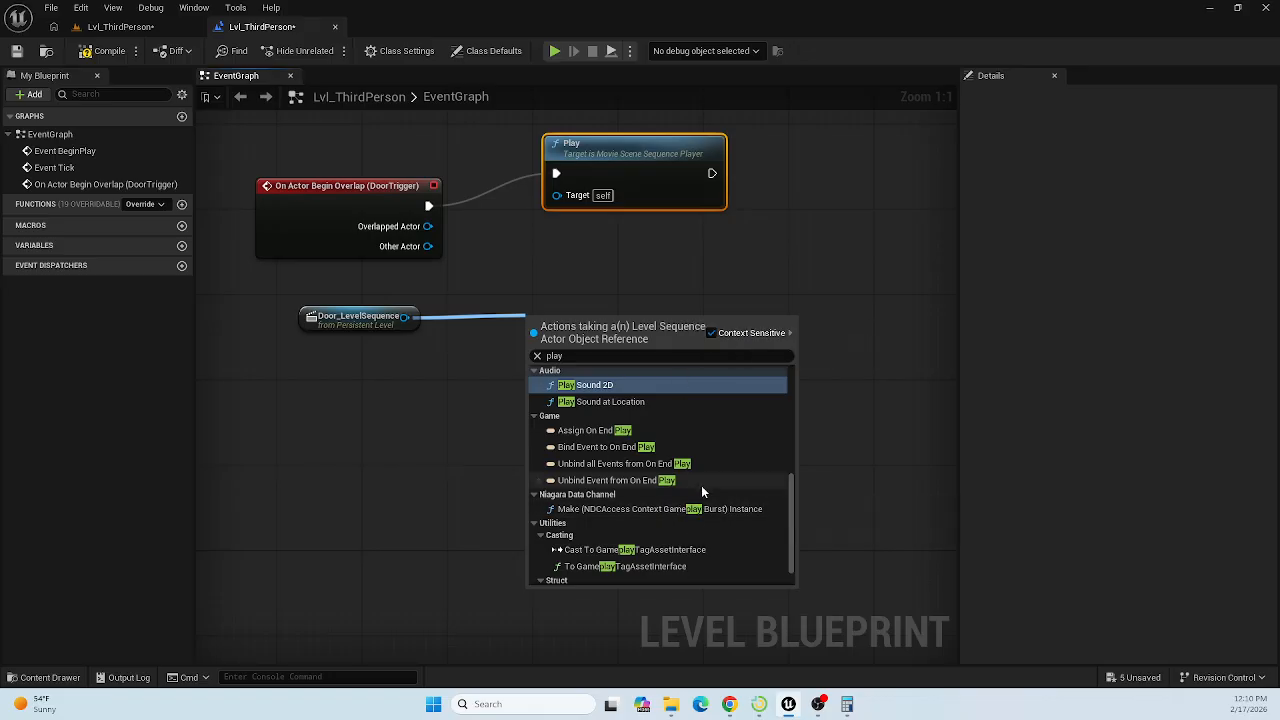
{"action": "scroll", "coordinate": [701, 485], "scroll_direction": "down", "scroll_amount": 2}
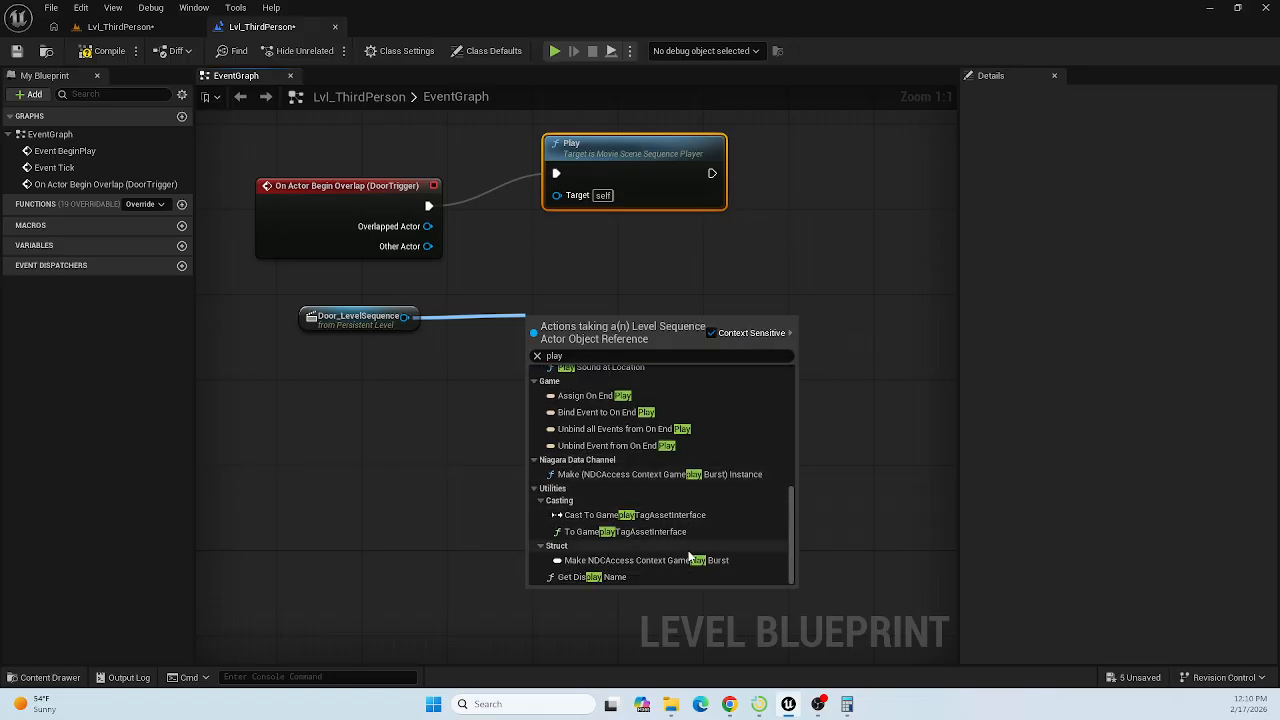
{"action": "scroll", "coordinate": [690, 557], "scroll_direction": "up", "scroll_amount": 3}
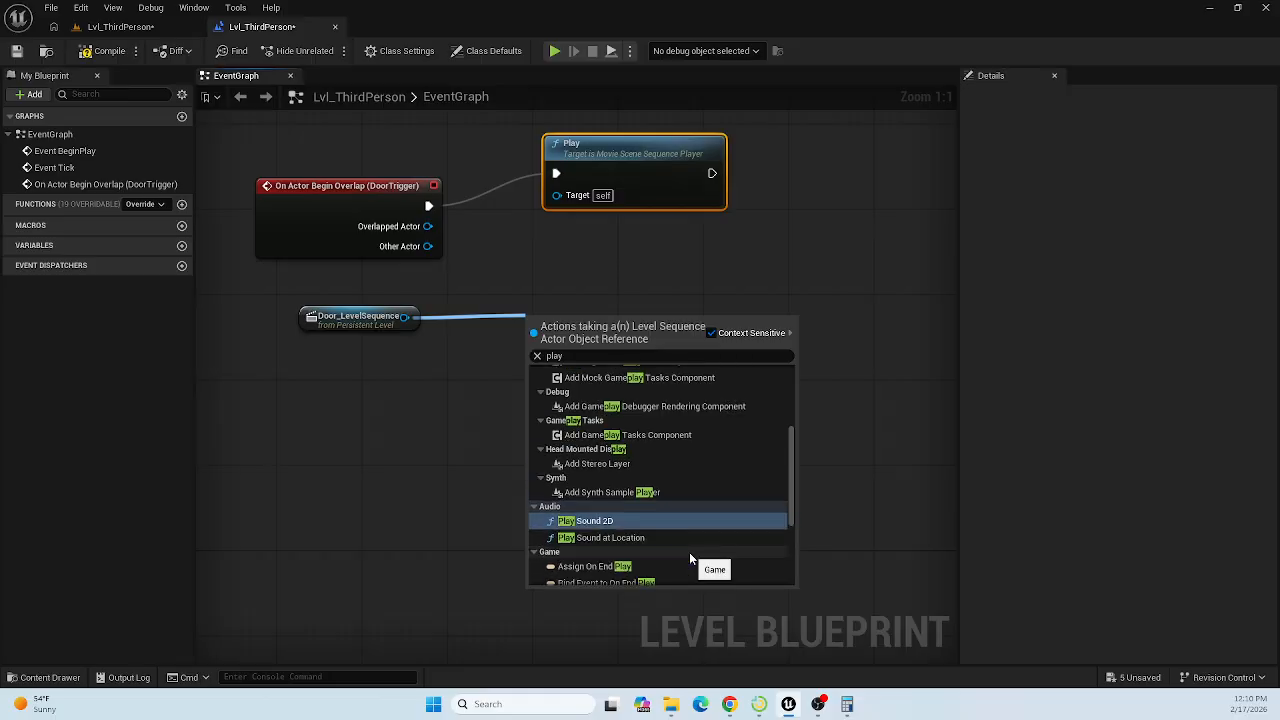
{"action": "scroll", "coordinate": [690, 558], "scroll_direction": "up", "scroll_amount": 5}
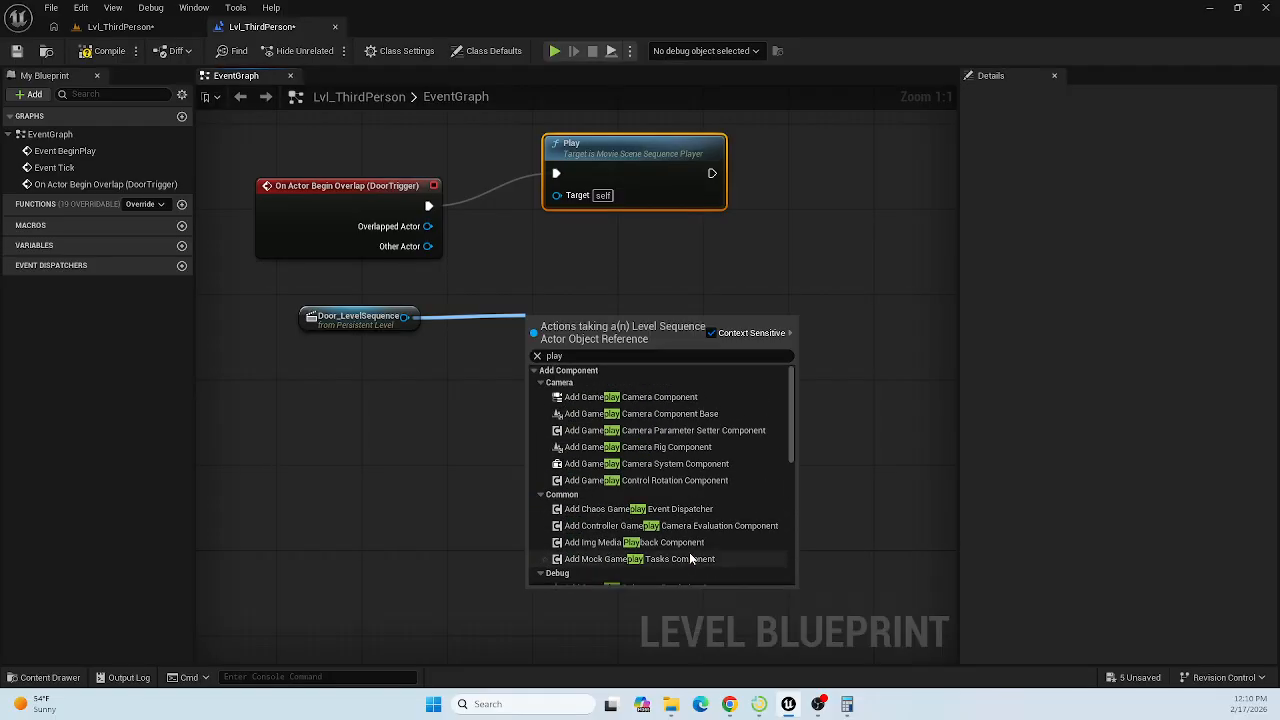
{"action": "left_click_drag", "start_coordinate": [791, 388], "coordinate": [789, 356]}
Search the Door_LevelSequence reference's actions for "sequence player", shorten the search to "sequence", and examine the matching entries.
{"action": "left_click", "coordinate": [582, 355]}
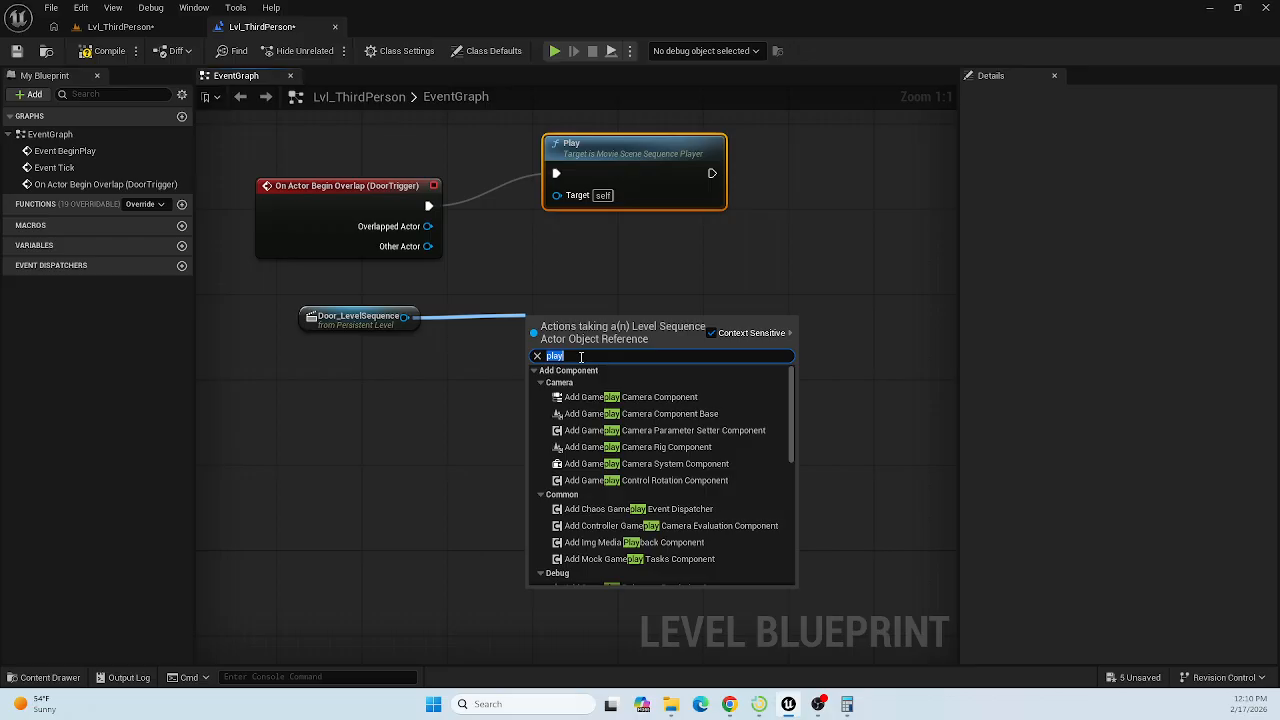
{"action": "type", "text": "sequenc"}
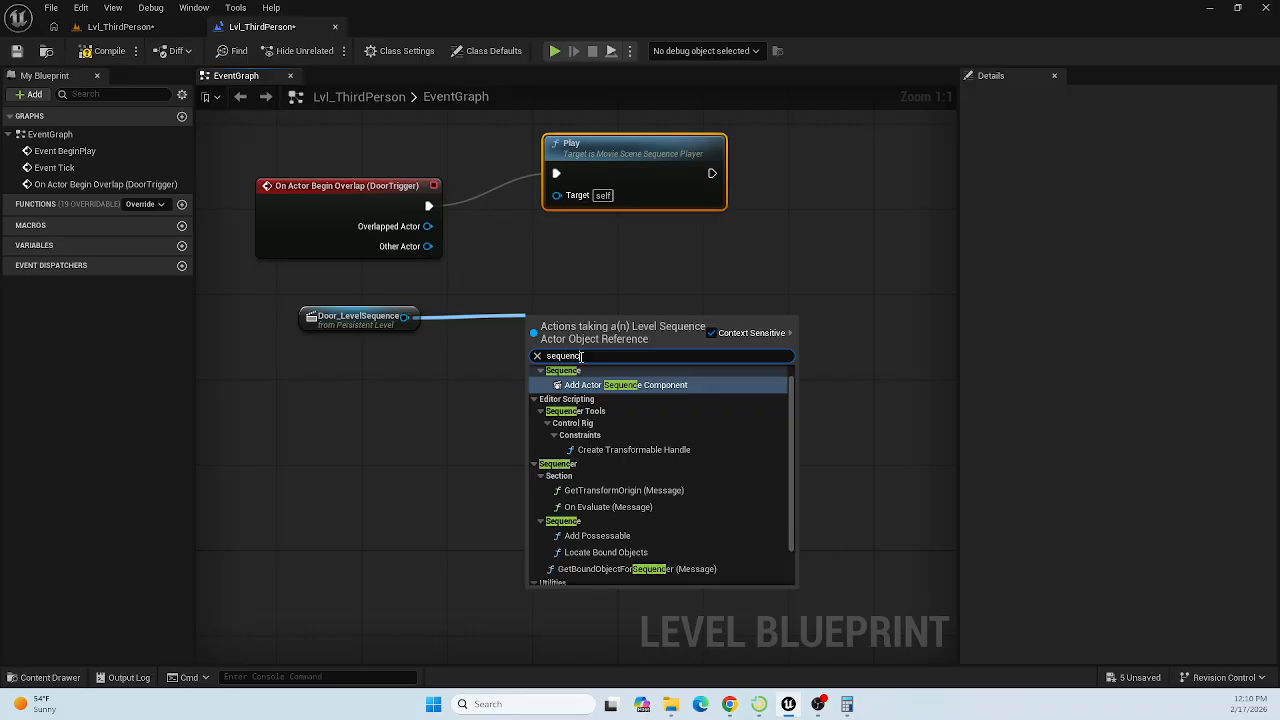
{"action": "type", "text": "e playe"}
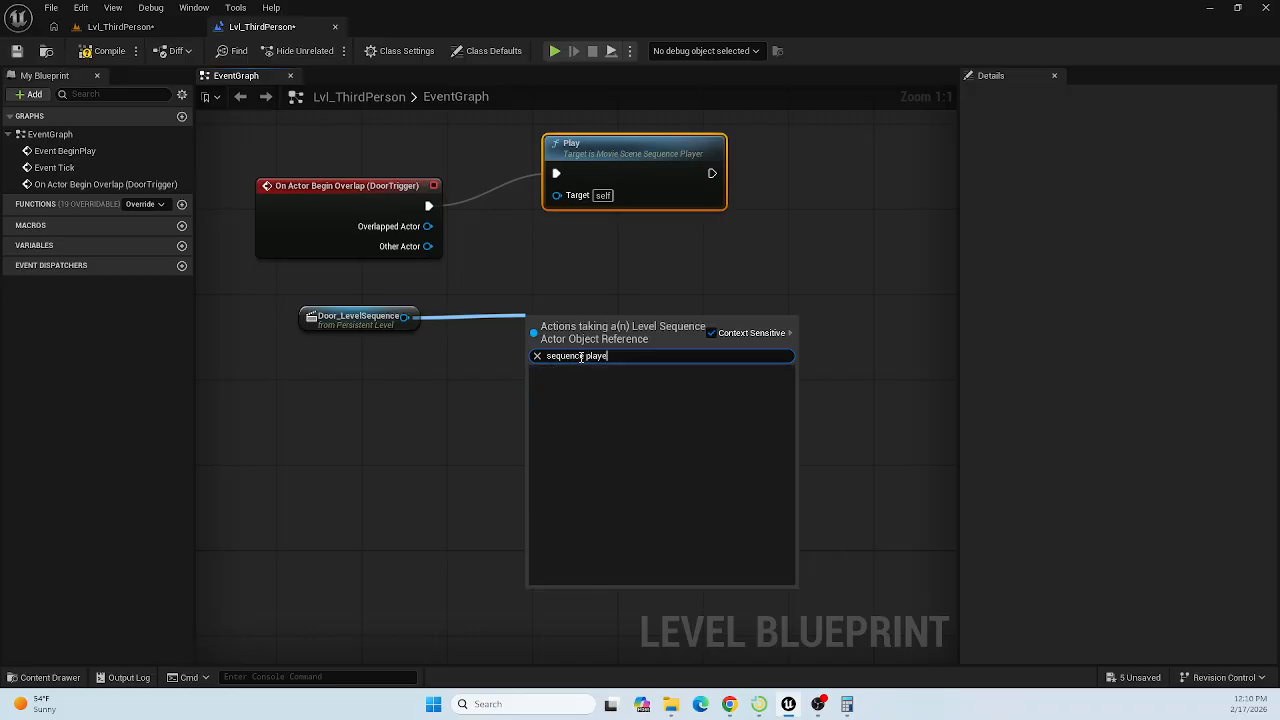
{"action": "key", "text": "BackSpace"}
{"action": "key", "text": "BackSpace"}
{"action": "key", "text": "BackSpace"}
{"action": "key", "text": "BackSpace"}
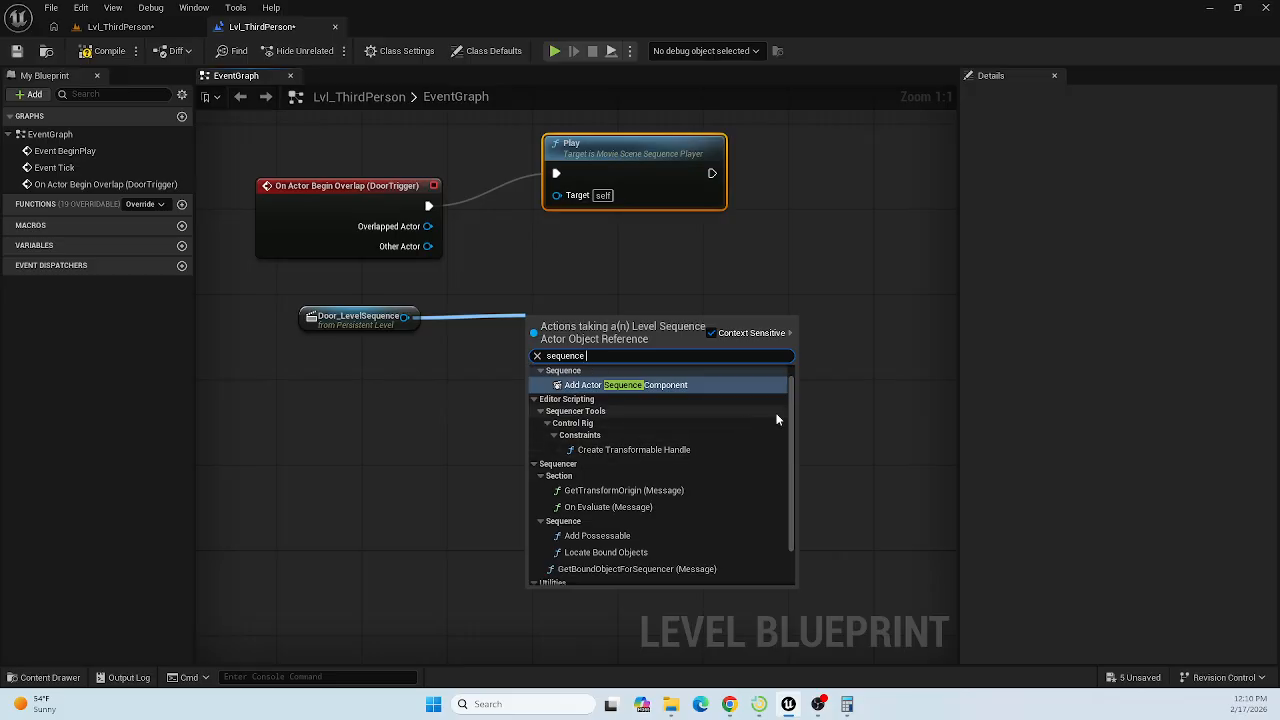
{"action": "scroll", "coordinate": [790, 450], "scroll_direction": "down", "scroll_amount": 1}
{"action": "scroll", "coordinate": [786, 450], "scroll_direction": "up", "scroll_amount": 2}
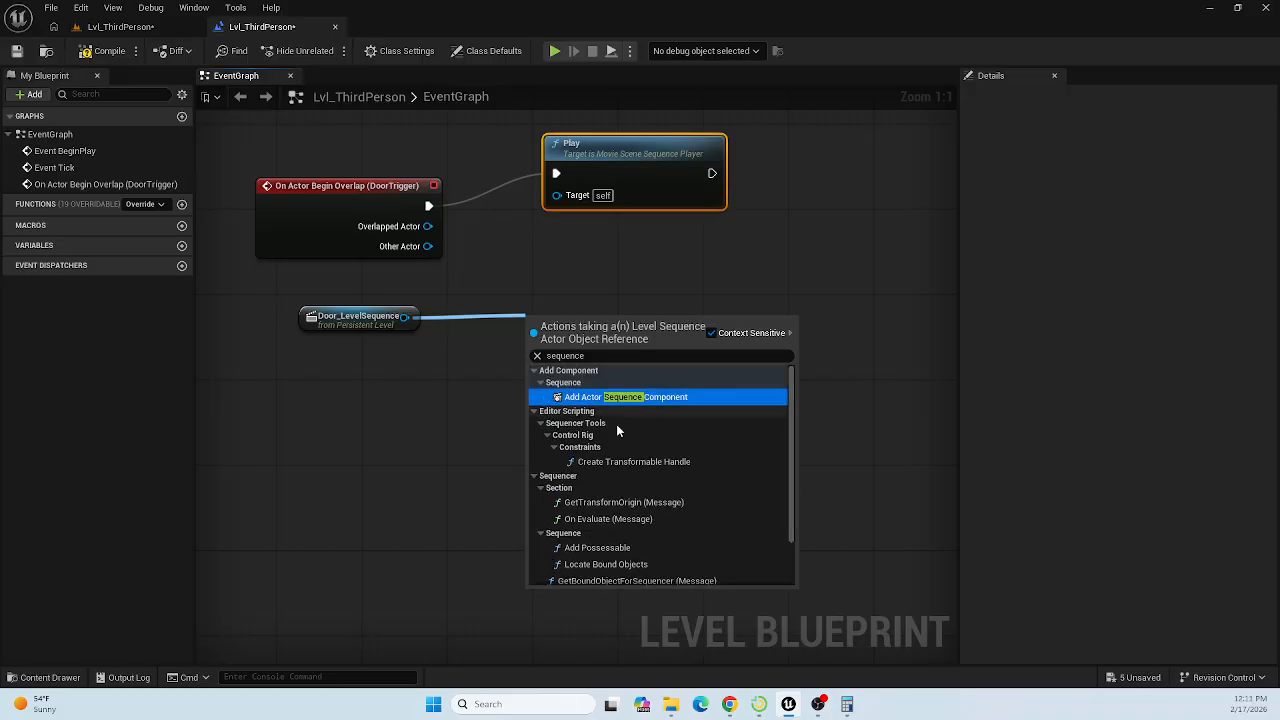
Open the reference picture Game Cinematic Play.png, look at its Play entry under Game > Cinematic, and move it off the graph.
{"action": "left_click", "coordinate": [670, 704]}
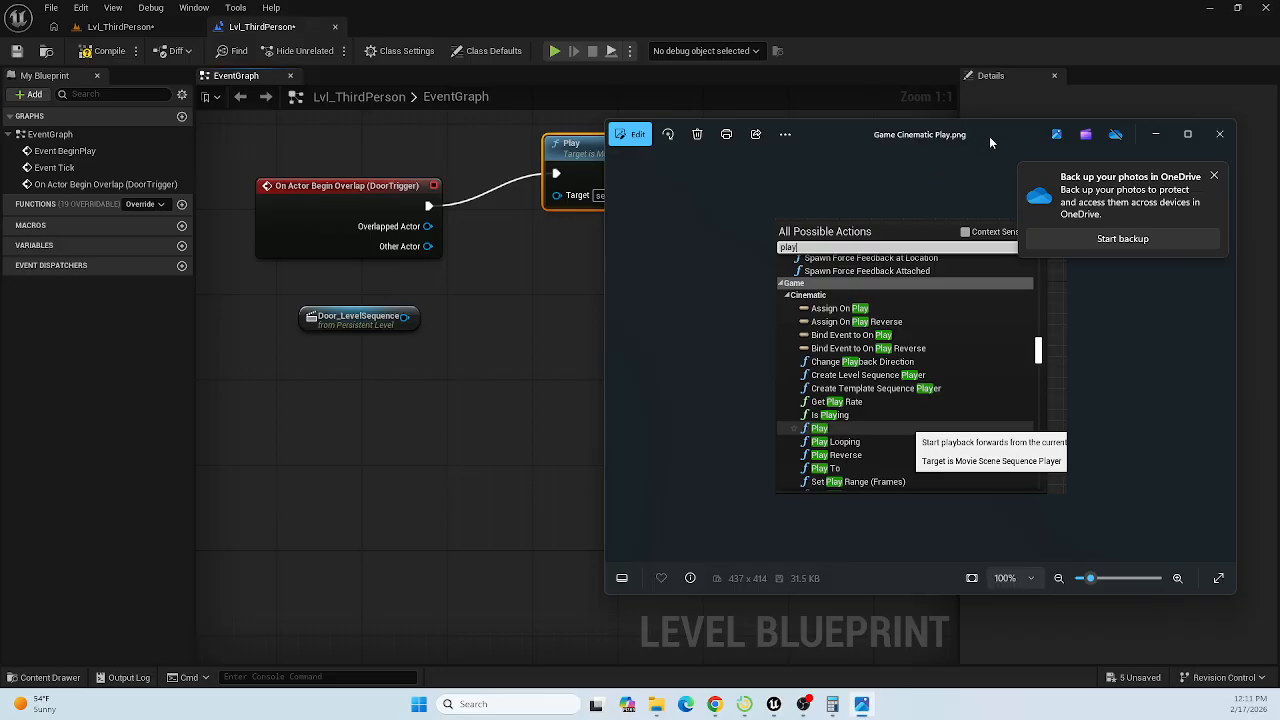
{"action": "left_click_drag", "start_coordinate": [991, 141], "coordinate": [0, 110]}
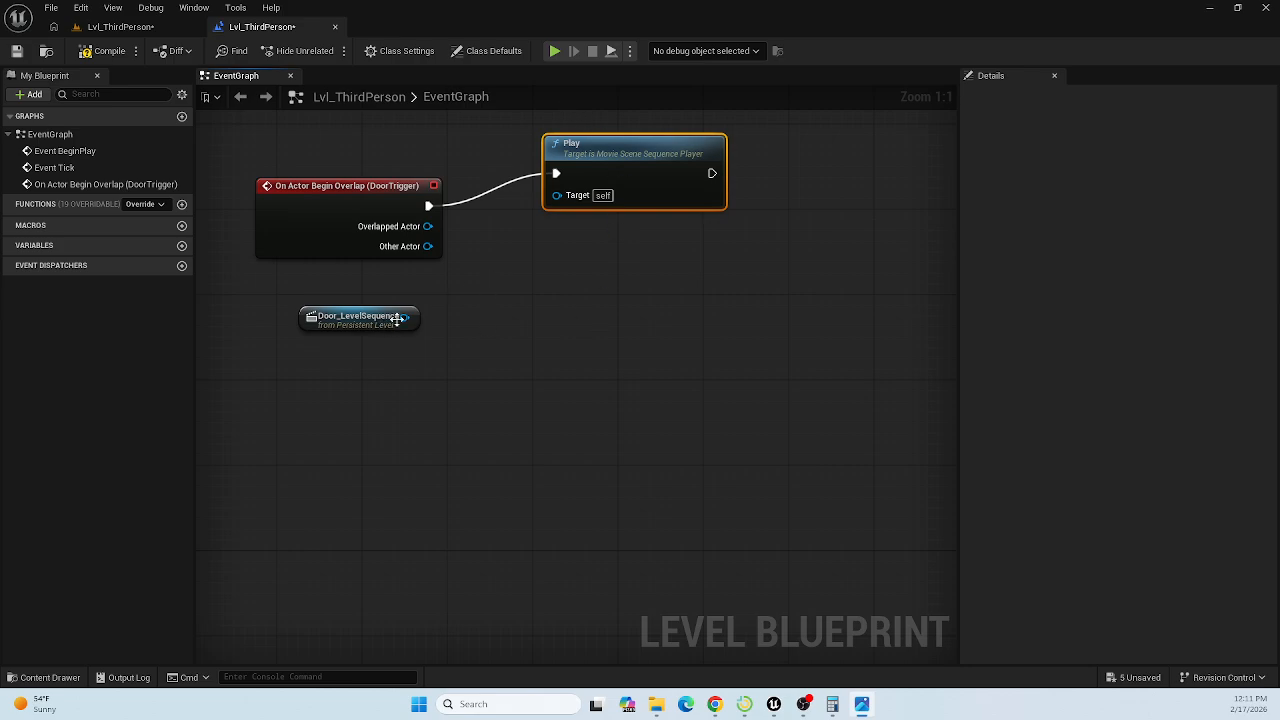
Connect the Door_LevelSequence reference's output to the Play node's Target input.
{"action": "left_click", "coordinate": [407, 311]}
{"action": "left_click", "coordinate": [410, 315]}
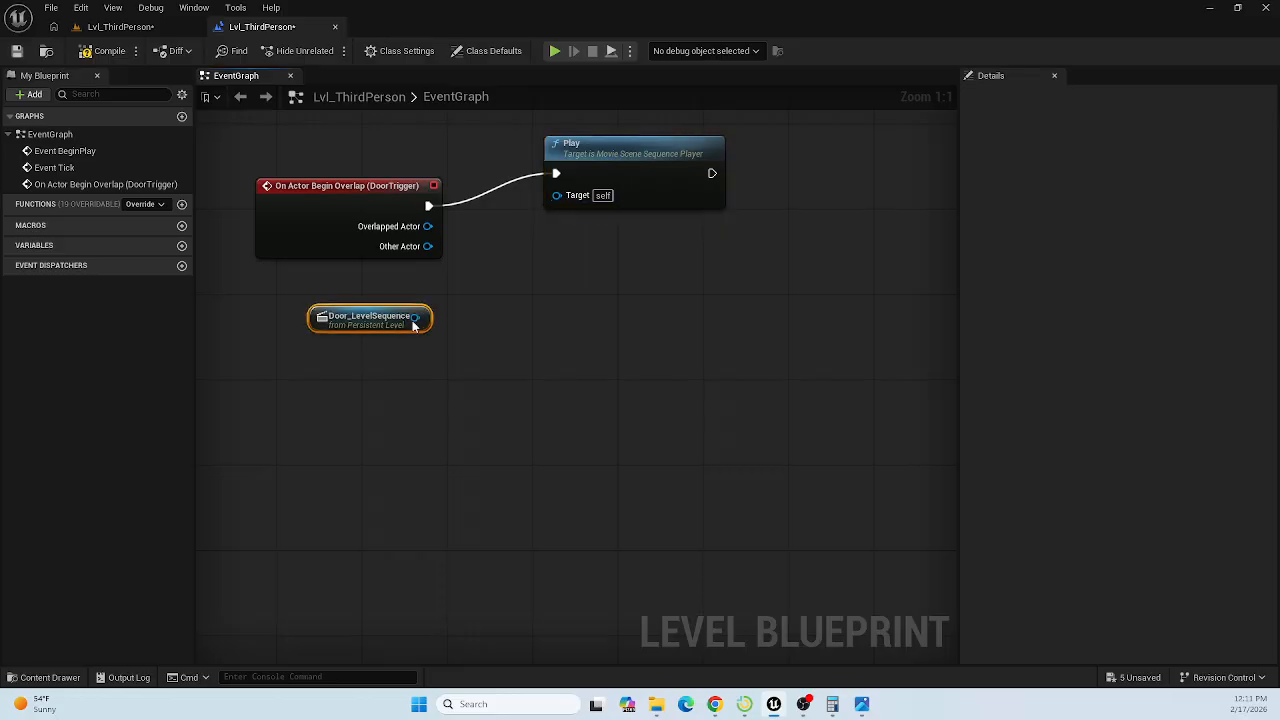
{"action": "left_click_drag", "start_coordinate": [414, 317], "coordinate": [556, 195]}
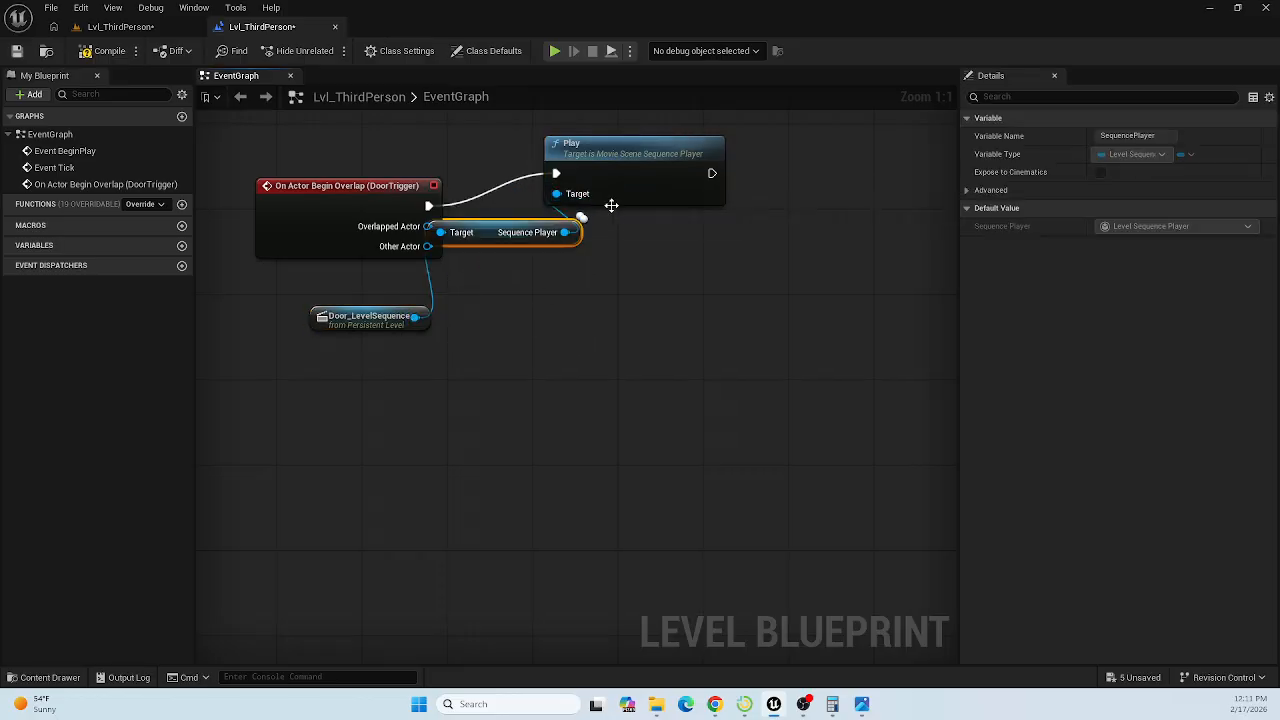
Arrange the graph with Play beside the overlap event, the Sequence Player node below between them, and Door_LevelSequence to its left.
{"action": "left_click_drag", "start_coordinate": [643, 153], "coordinate": [684, 194]}
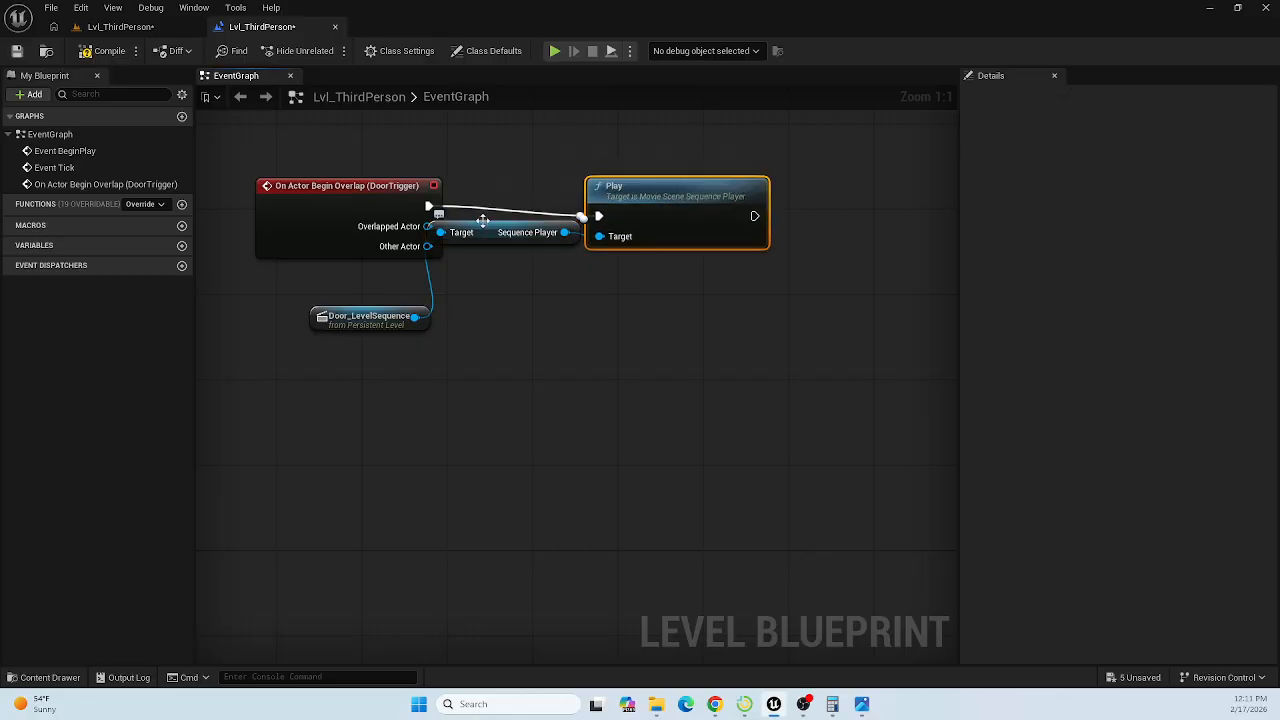
{"action": "left_click_drag", "start_coordinate": [490, 231], "coordinate": [493, 348]}
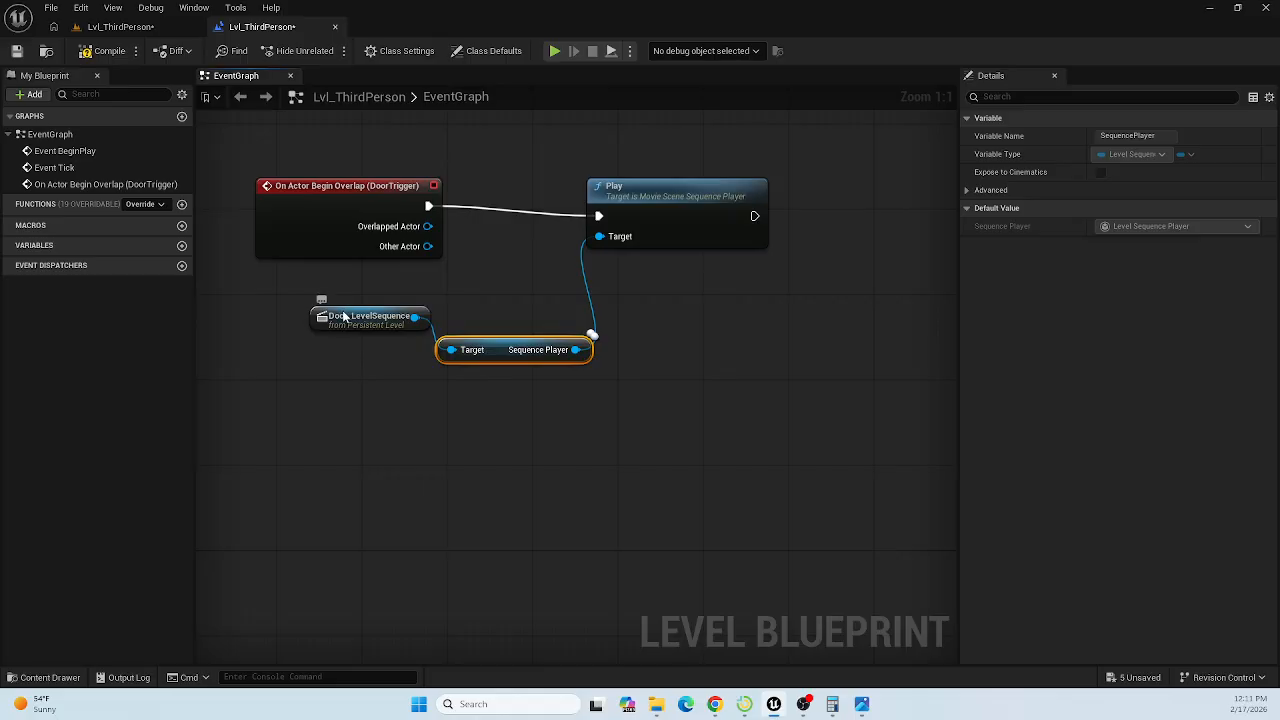
{"action": "left_click_drag", "start_coordinate": [348, 318], "coordinate": [271, 328]}
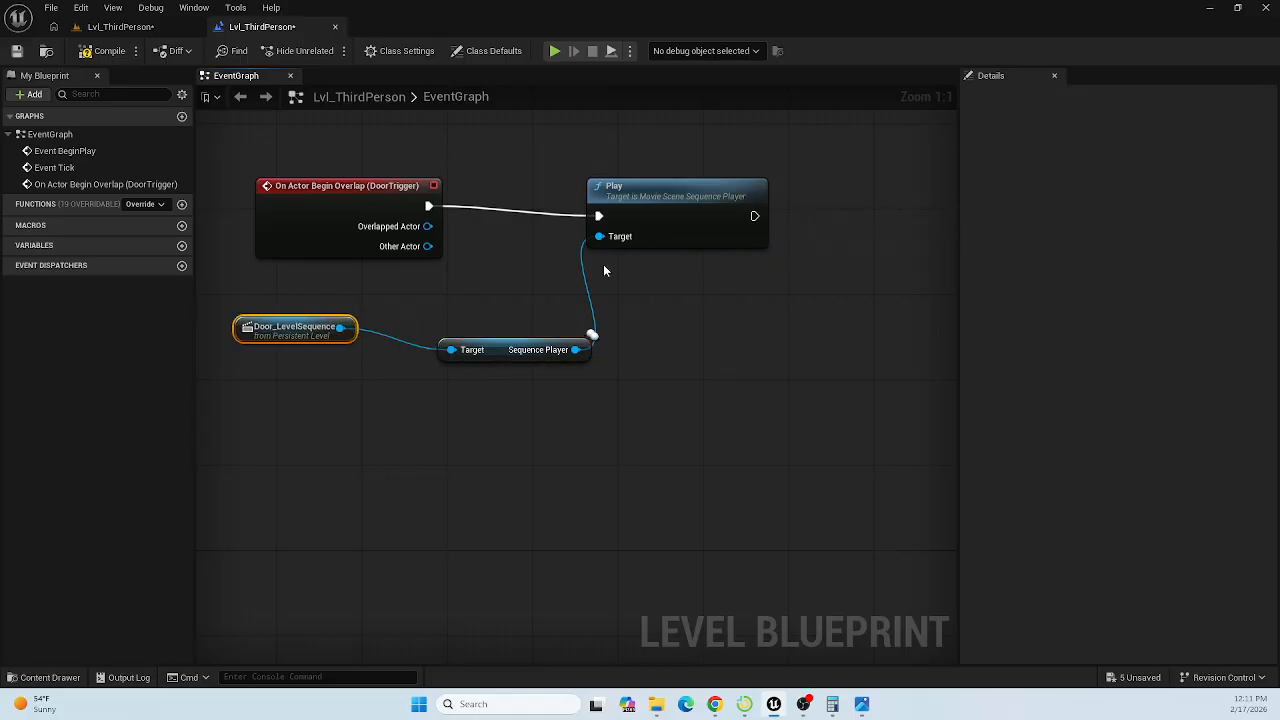
{"action": "left_click_drag", "start_coordinate": [505, 353], "coordinate": [460, 313]}
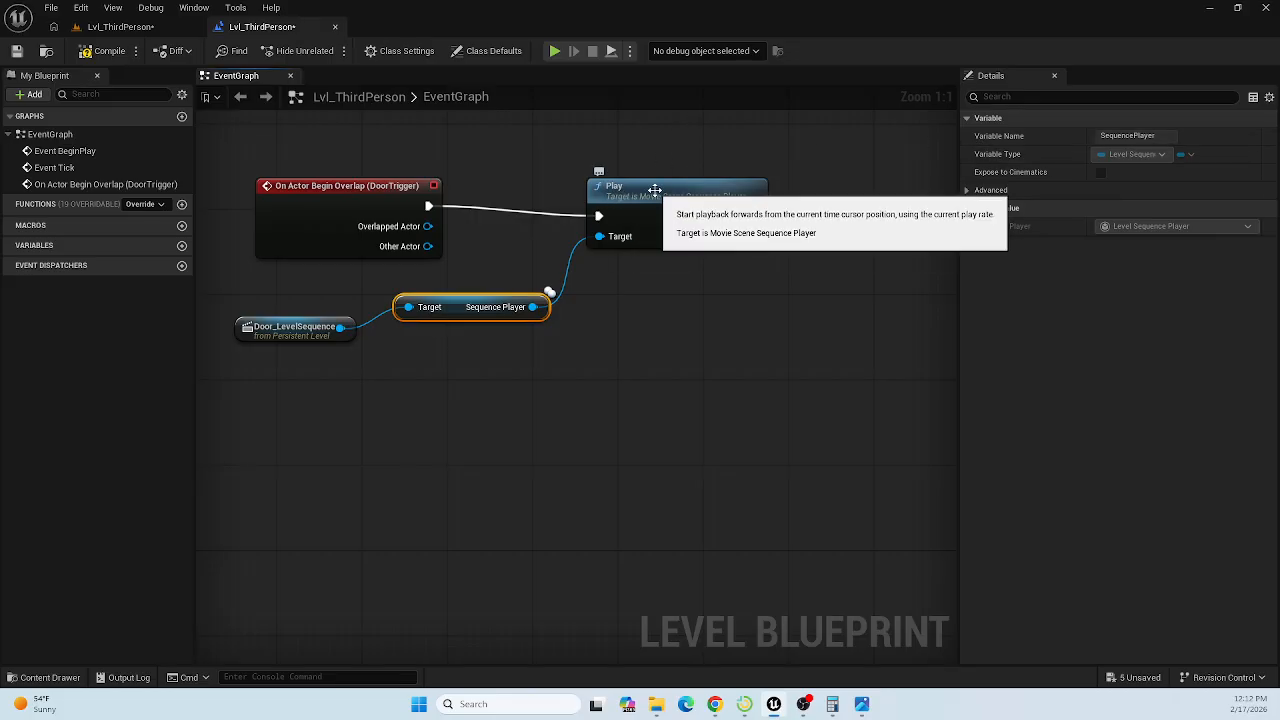
{"action": "left_click_drag", "start_coordinate": [652, 189], "coordinate": [652, 168]}
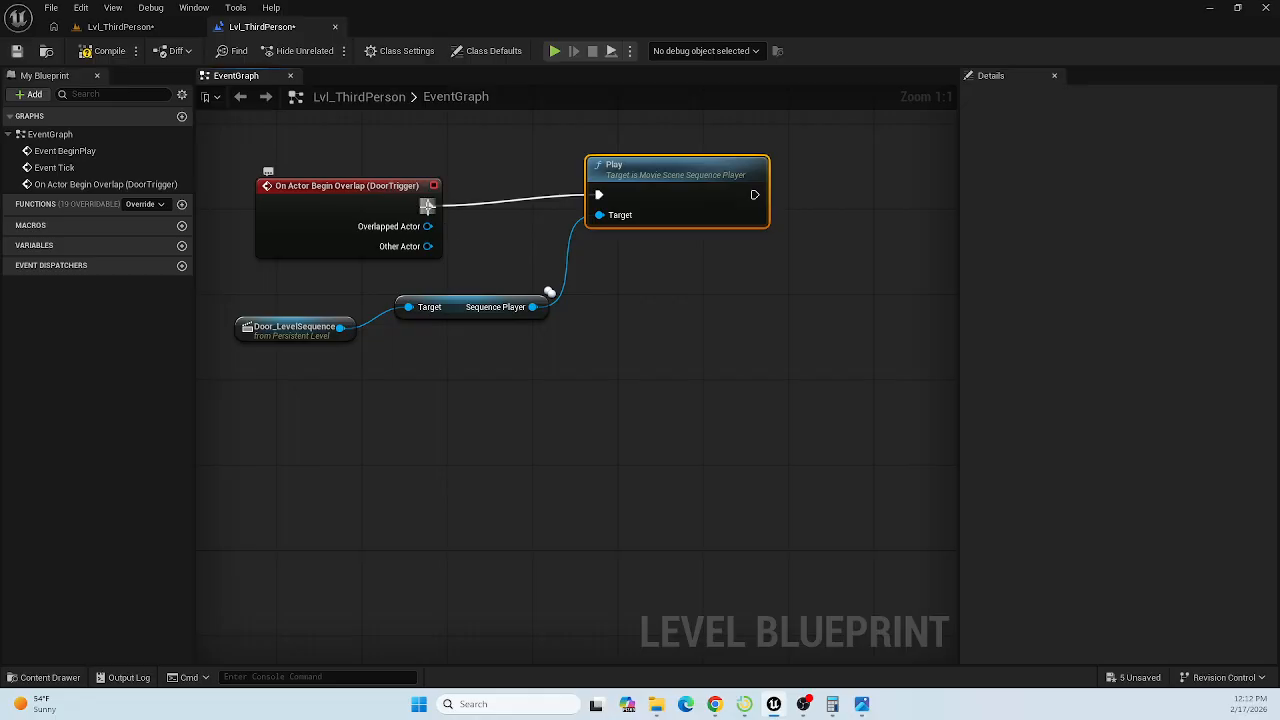
List the overlap event's executable actions, review the Cinematic Play entry in the reference picture, and move the picture away again.
{"action": "left_click_drag", "start_coordinate": [428, 206], "coordinate": [648, 326]}
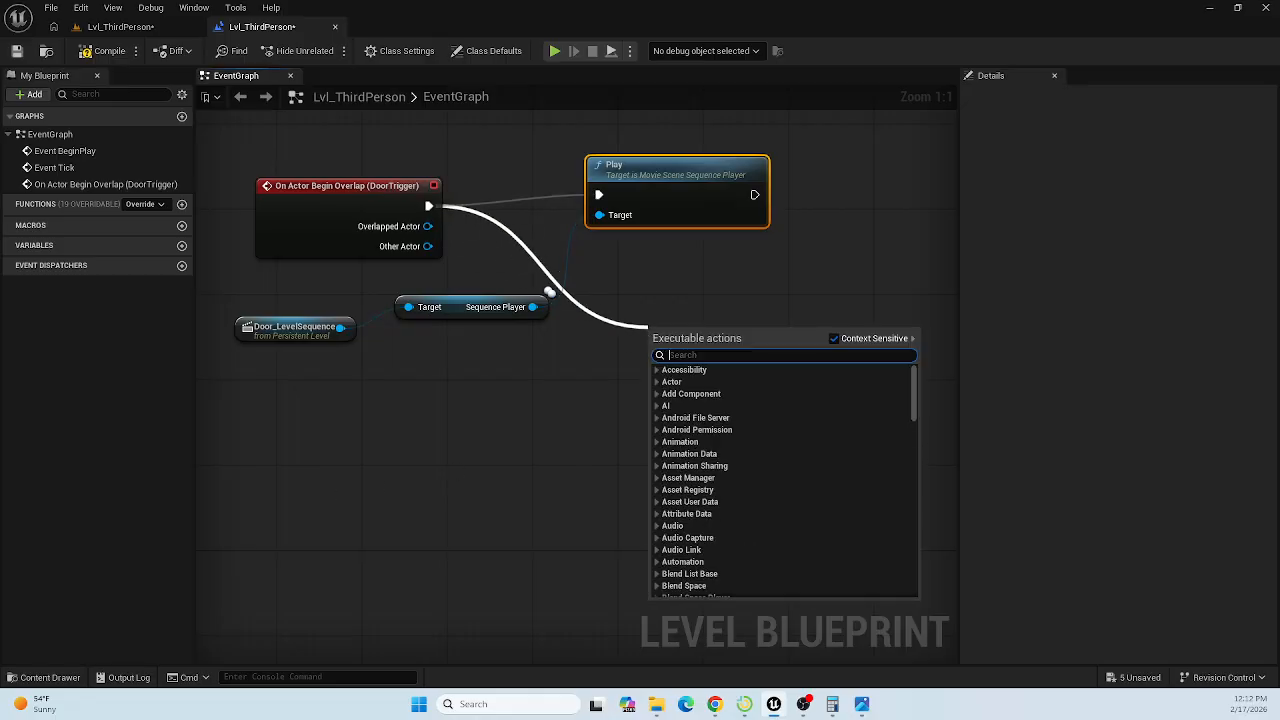
{"action": "left_click_drag", "start_coordinate": [0, 160], "coordinate": [470, 136]}
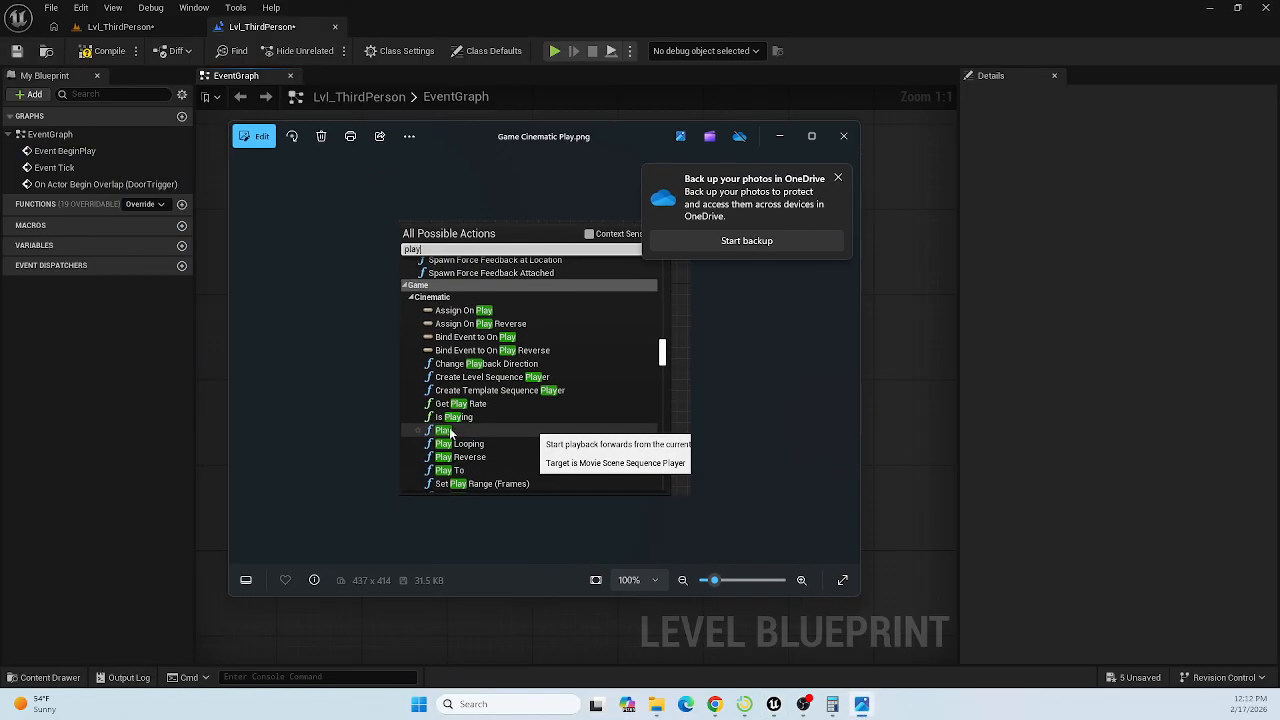
{"action": "left_click_drag", "start_coordinate": [600, 136], "coordinate": [587, 140]}
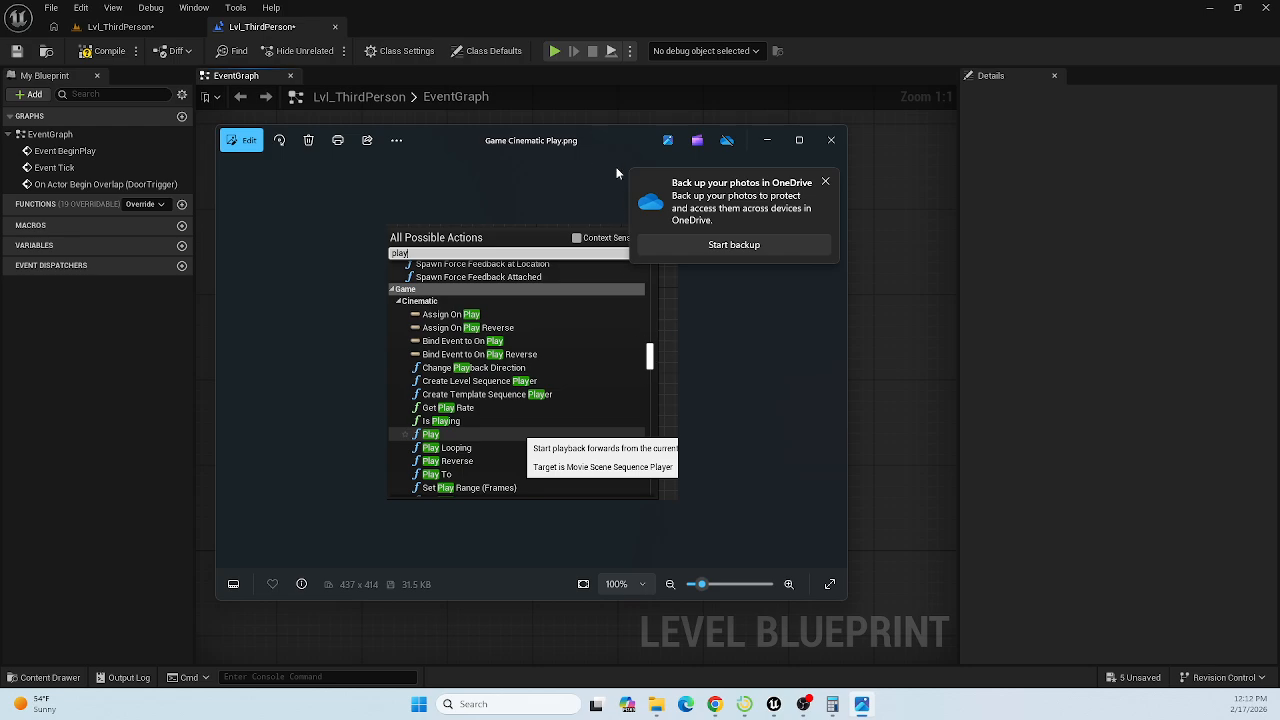
{"action": "left_click_drag", "start_coordinate": [614, 140], "coordinate": [0, 195]}
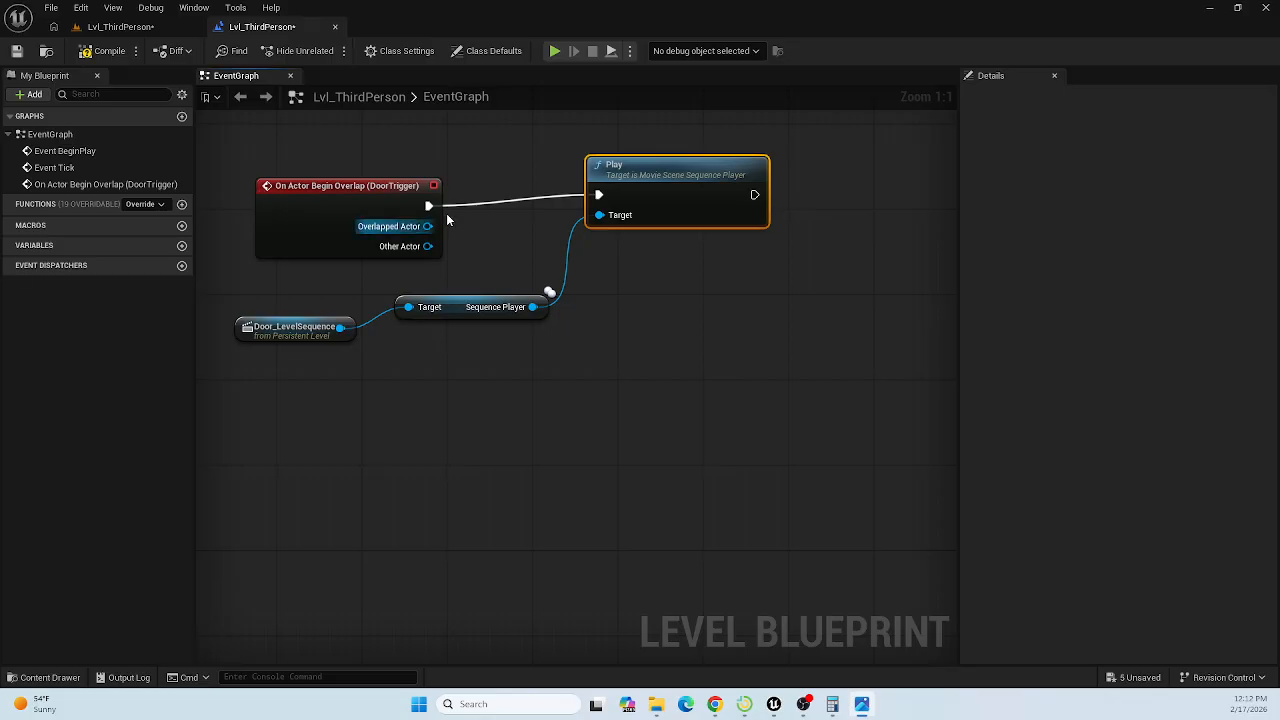
Search for "play" from the overlap event's execution output, and examine the context-sensitive game, input, sequencer and casting matches.
{"action": "left_click_drag", "start_coordinate": [429, 206], "coordinate": [673, 345]}
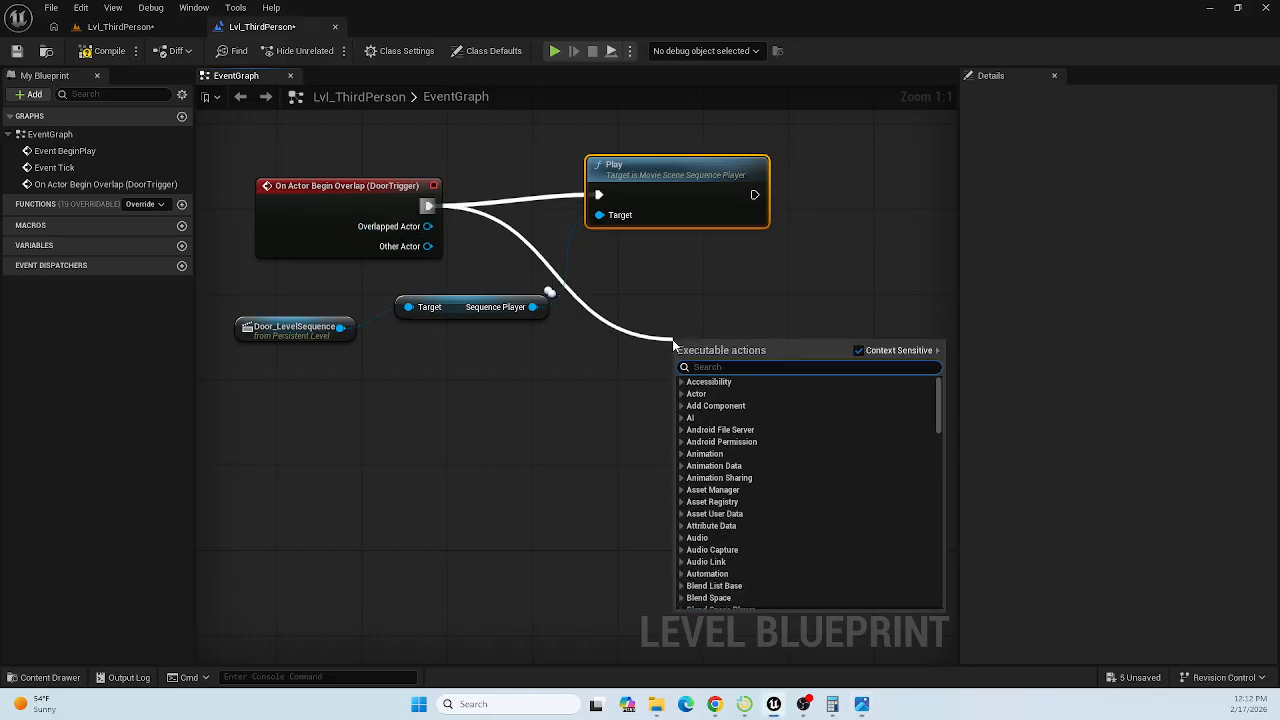
{"action": "type", "text": "play"}
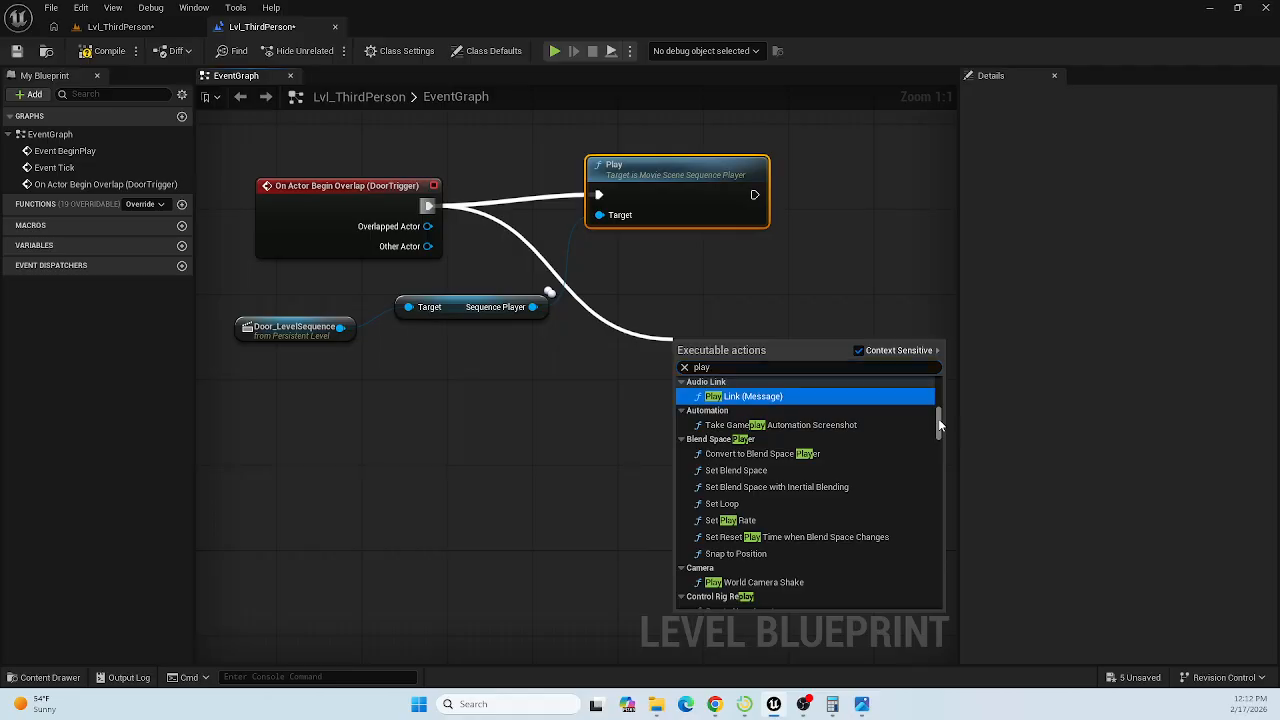
{"action": "left_click_drag", "start_coordinate": [939, 423], "coordinate": [940, 436]}
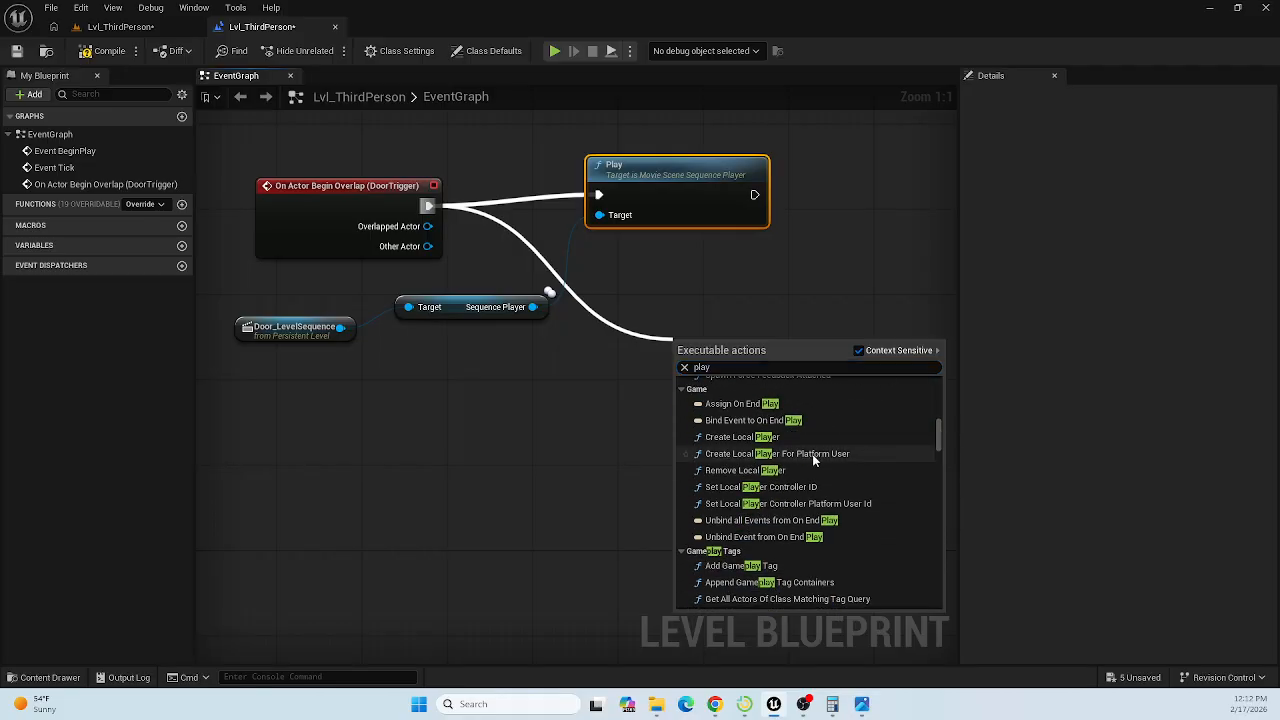
{"action": "scroll", "coordinate": [755, 465], "scroll_direction": "down", "scroll_amount": 3}
{"action": "scroll", "coordinate": [751, 470], "scroll_direction": "down", "scroll_amount": 10}
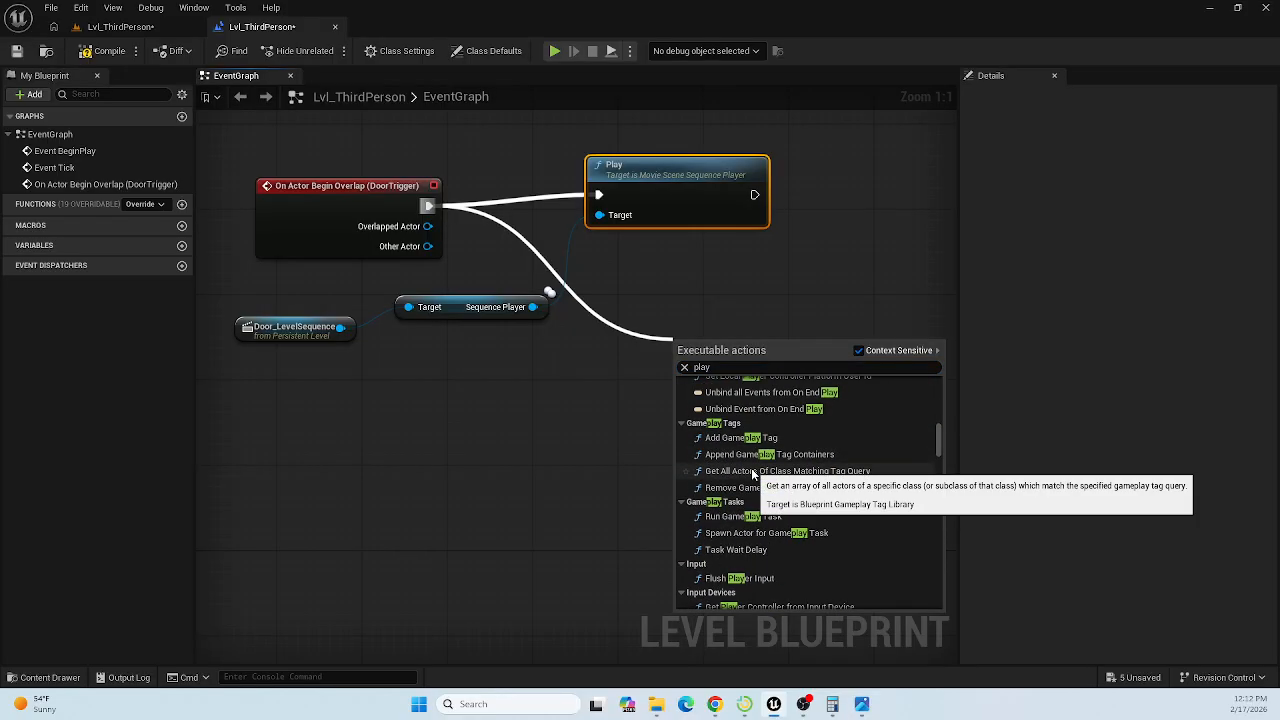
{"action": "scroll", "coordinate": [753, 475], "scroll_direction": "down", "scroll_amount": 3}
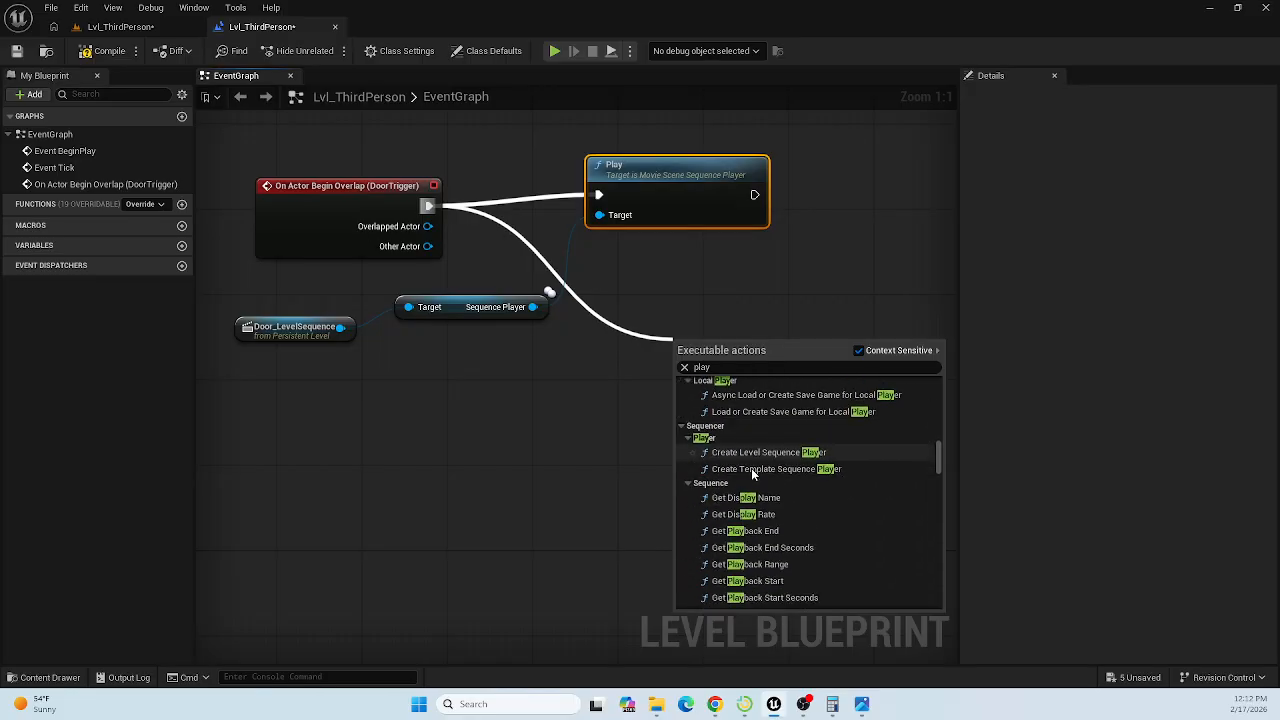
{"action": "scroll", "coordinate": [755, 476], "scroll_direction": "down", "scroll_amount": 10}
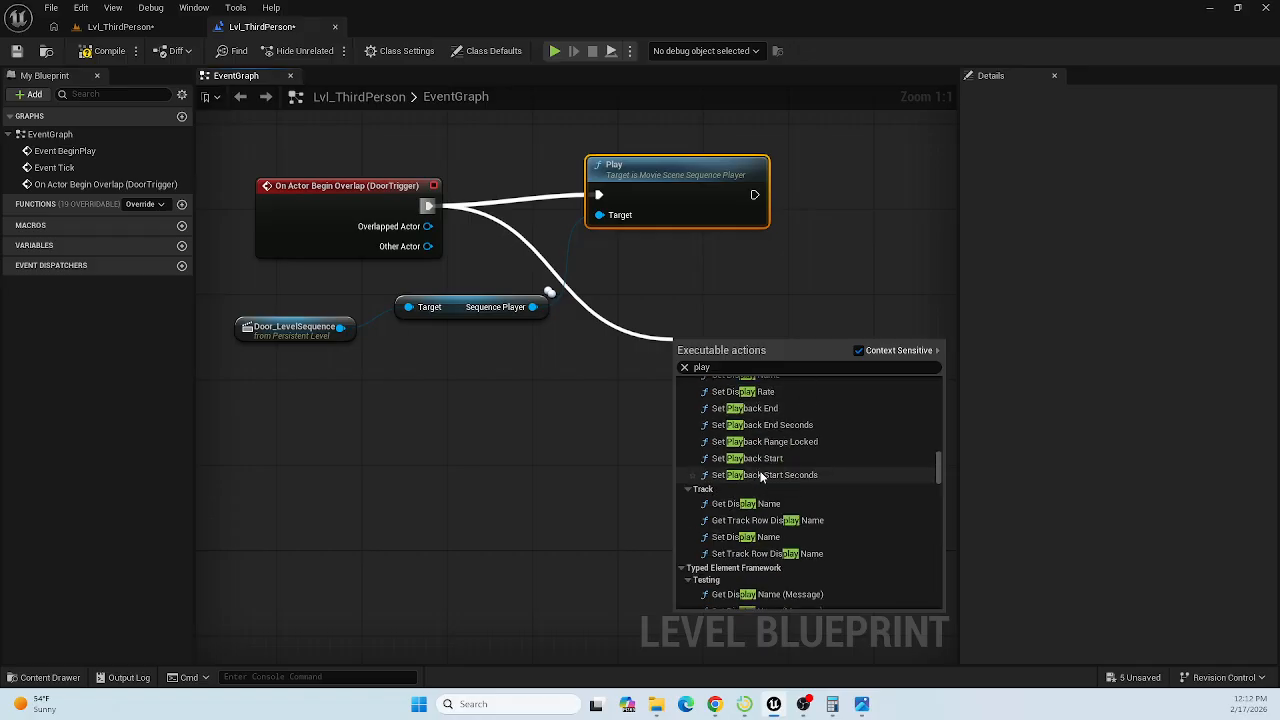
{"action": "scroll", "coordinate": [764, 480], "scroll_direction": "down", "scroll_amount": 15}
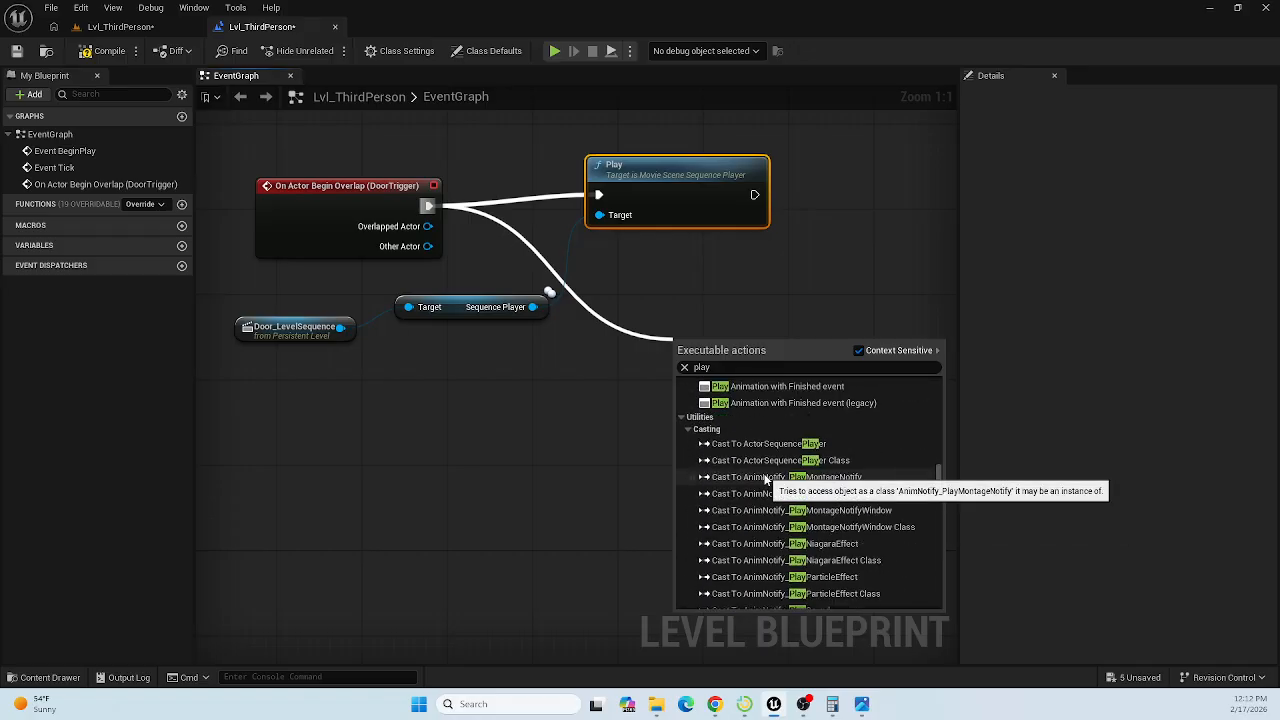
{"action": "scroll", "coordinate": [764, 473], "scroll_direction": "down", "scroll_amount": 8}
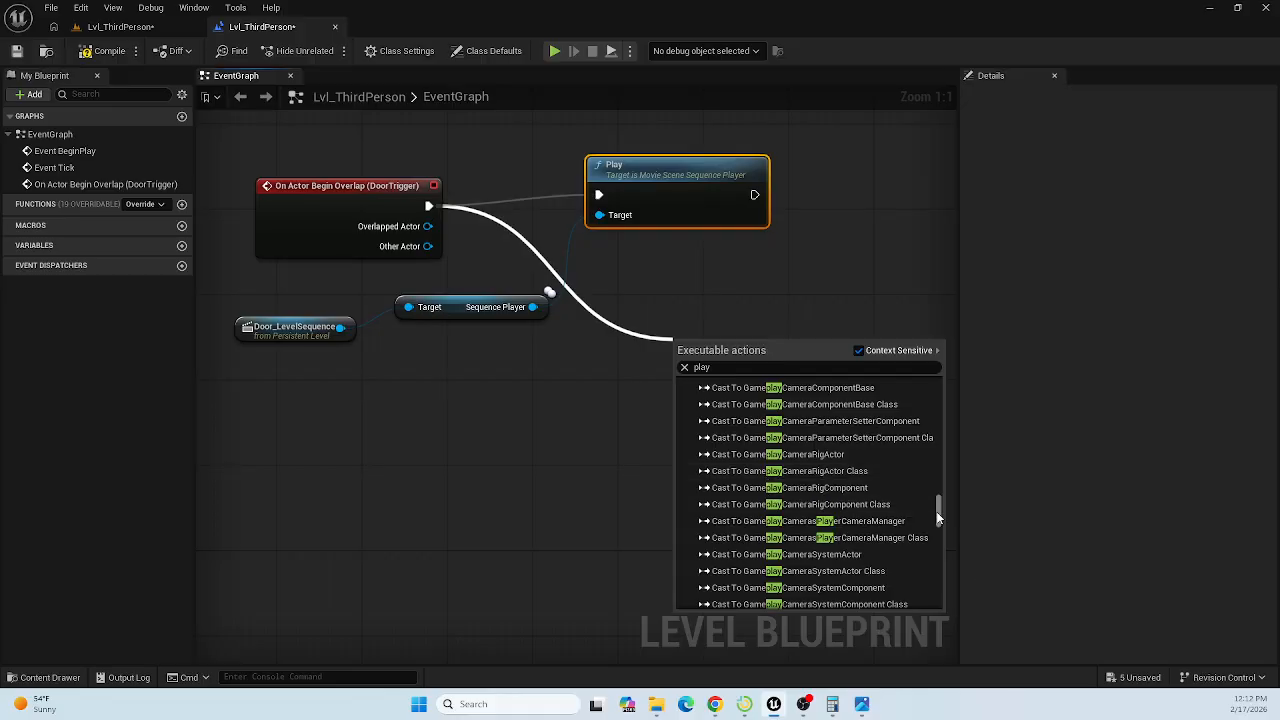
Turn off context sensitivity for the "play" search and examine the matches from the input mapping, game and gameplay tag categories.
{"action": "left_click", "coordinate": [857, 350]}
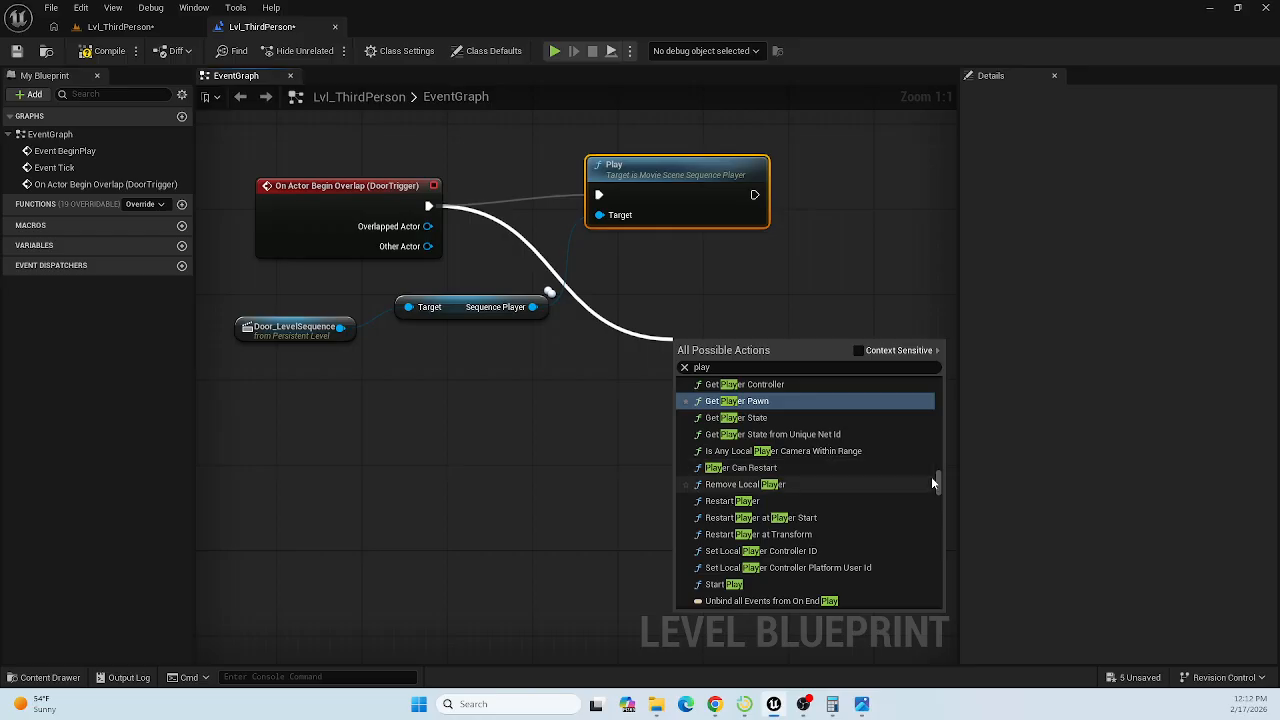
{"action": "left_click_drag", "start_coordinate": [938, 478], "coordinate": [938, 465]}
{"action": "scroll", "coordinate": [854, 460], "scroll_direction": "down", "scroll_amount": 10}
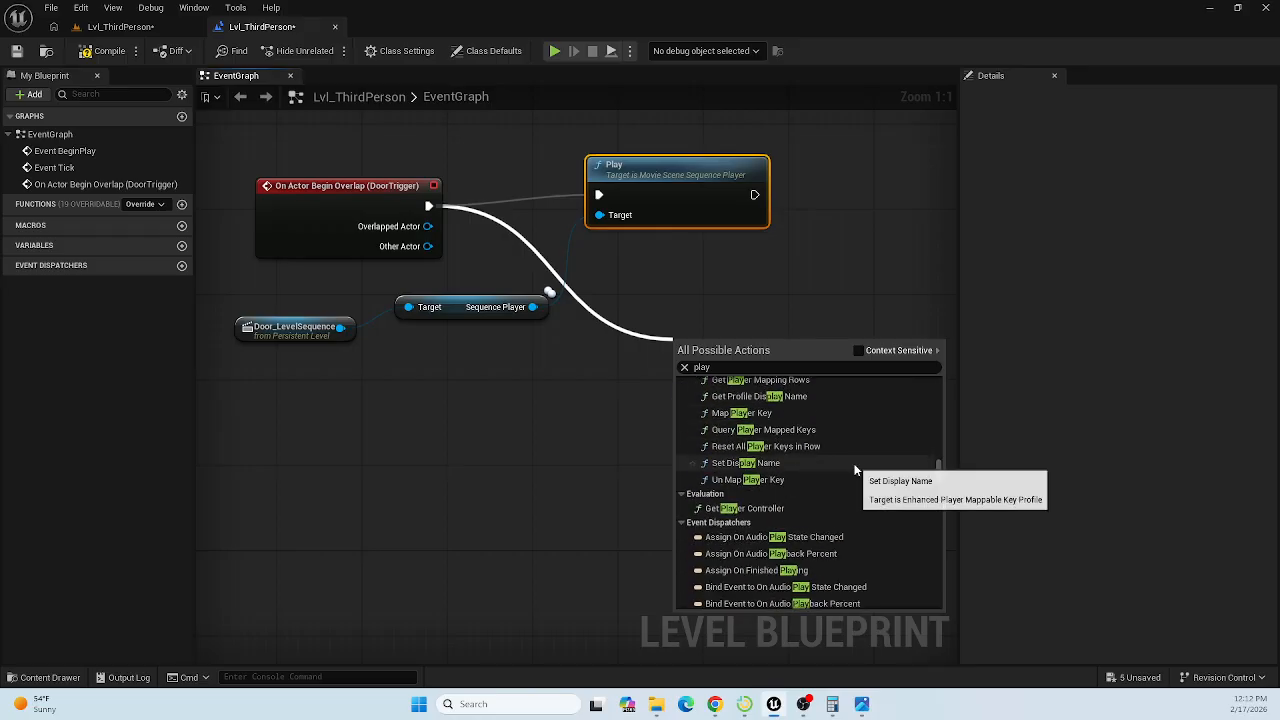
{"action": "scroll", "coordinate": [855, 470], "scroll_direction": "down", "scroll_amount": 10}
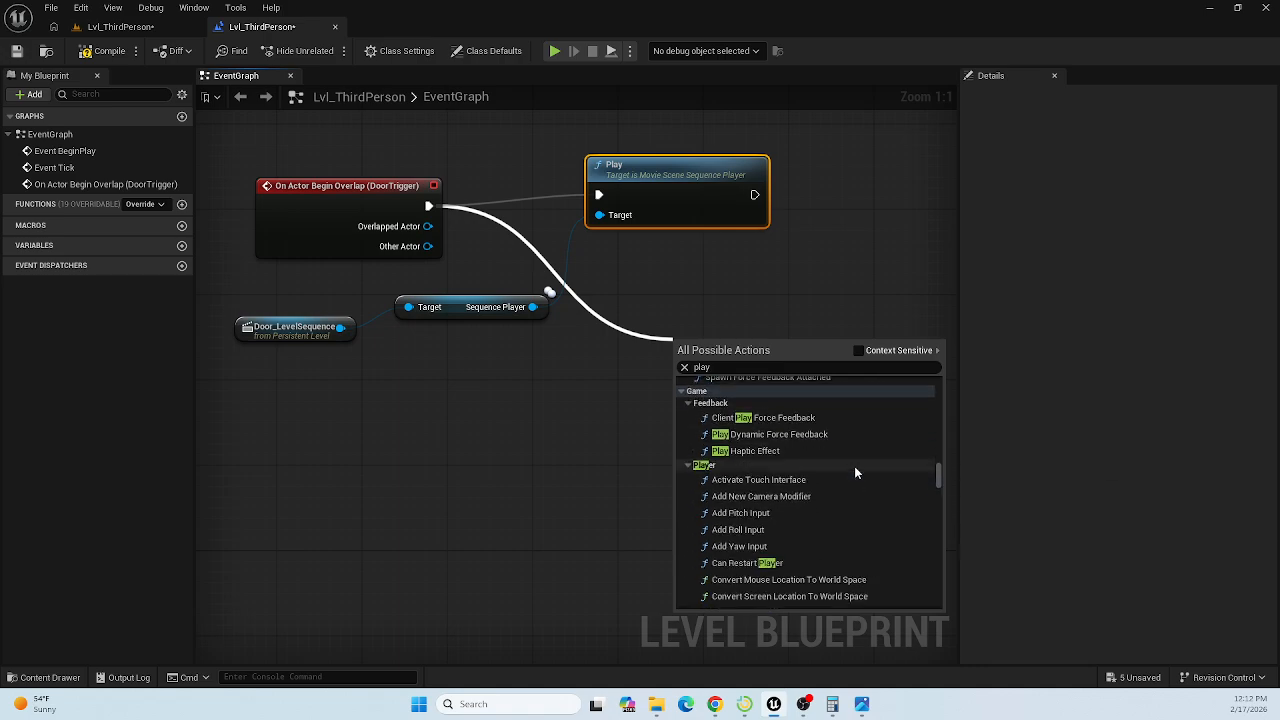
{"action": "scroll", "coordinate": [855, 470], "scroll_direction": "down", "scroll_amount": 10}
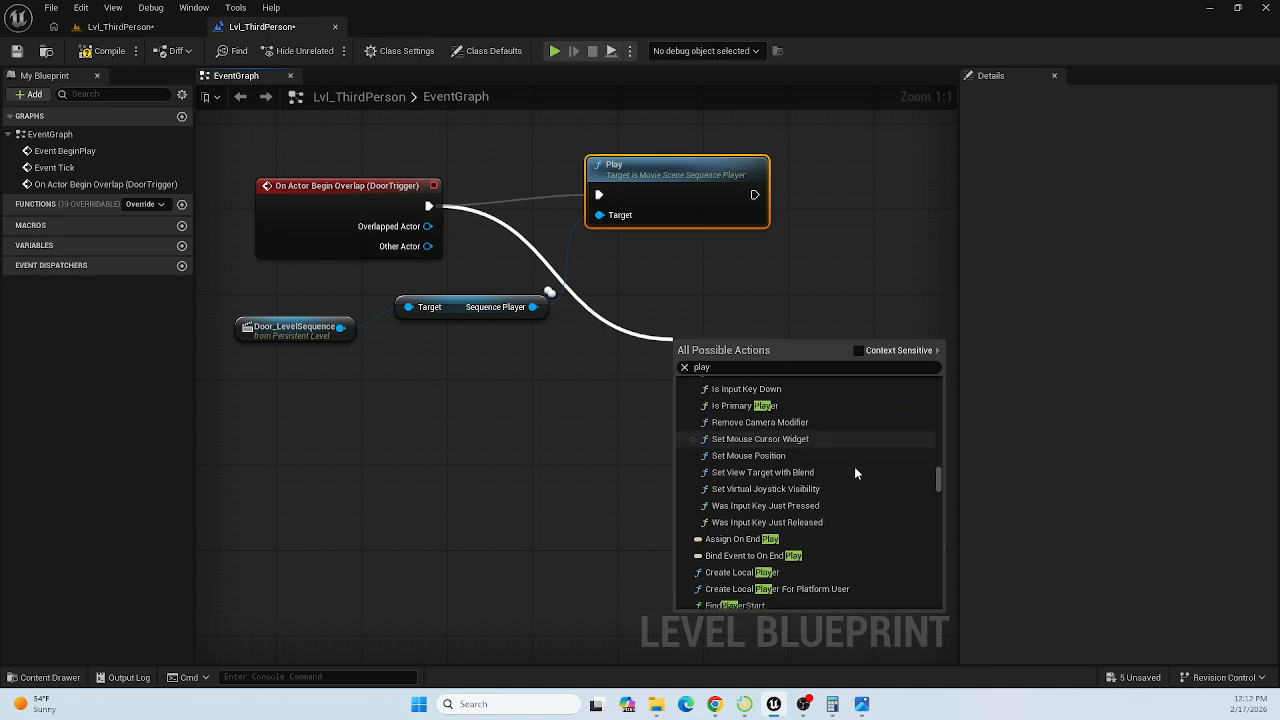
{"action": "scroll", "coordinate": [855, 467], "scroll_direction": "down", "scroll_amount": 11}
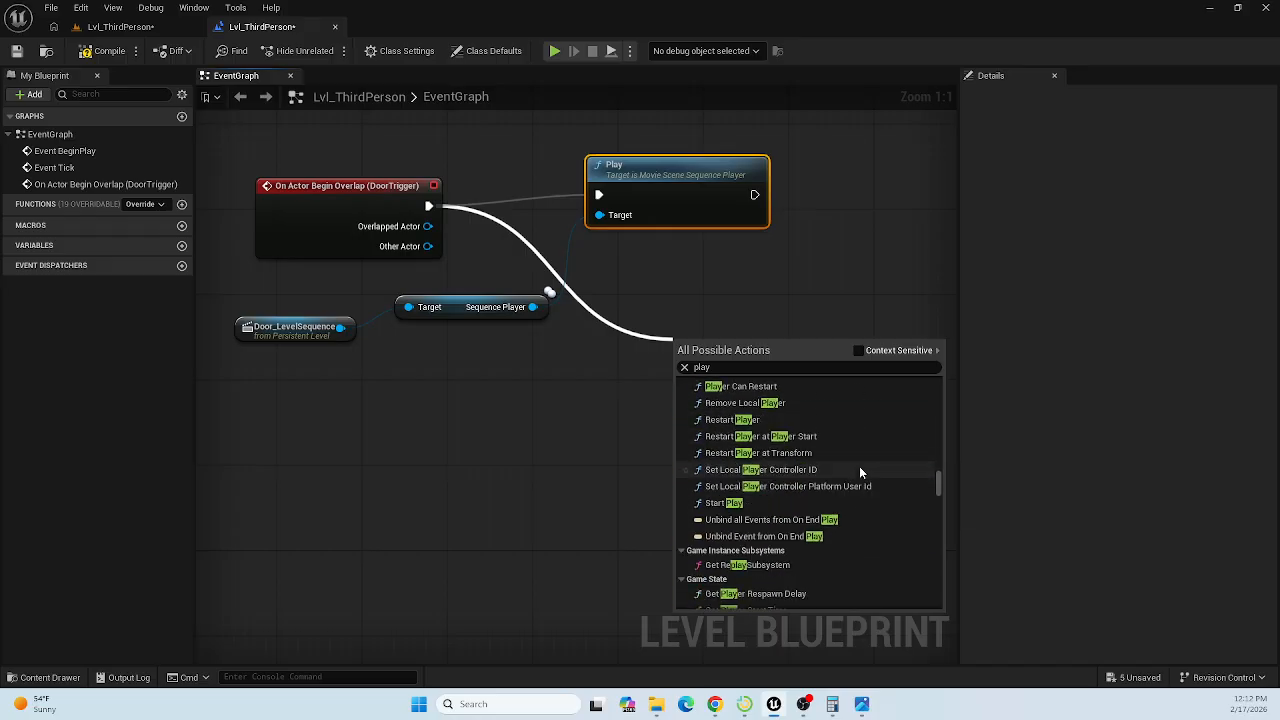
{"action": "scroll", "coordinate": [860, 467], "scroll_direction": "up", "scroll_amount": 6}
{"action": "scroll", "coordinate": [860, 472], "scroll_direction": "down", "scroll_amount": 8}
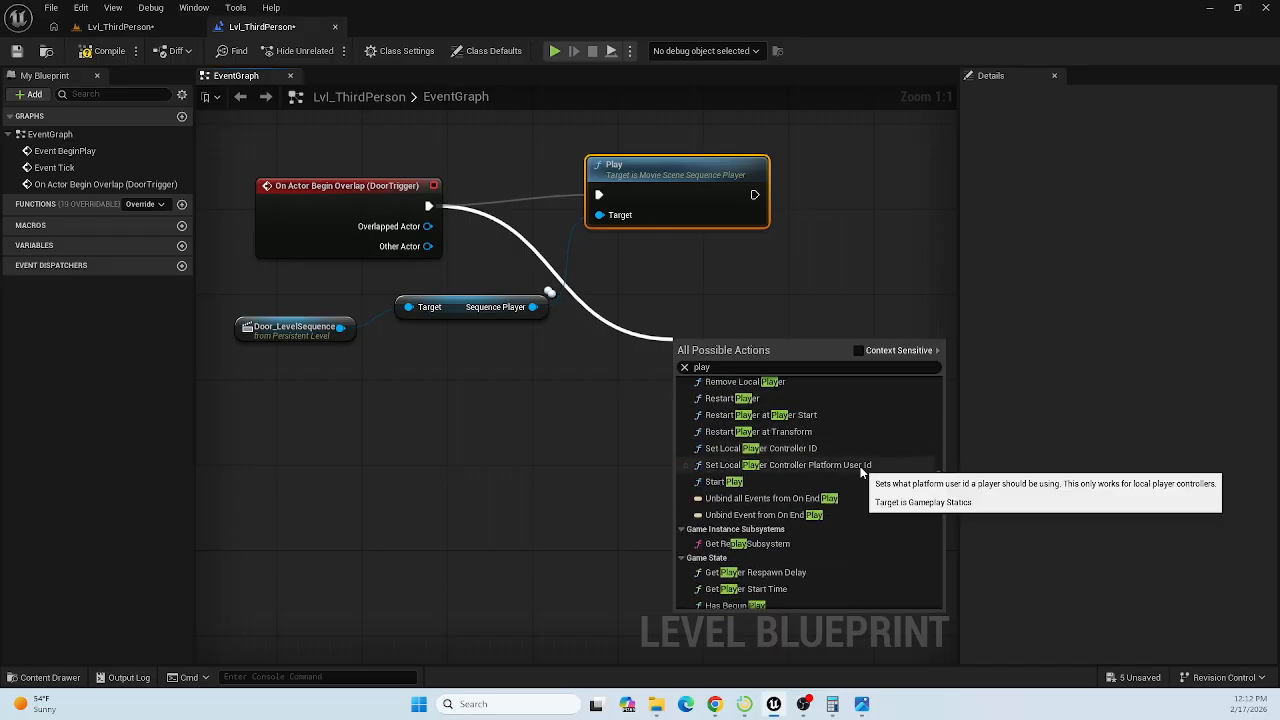
{"action": "scroll", "coordinate": [860, 470], "scroll_direction": "down", "scroll_amount": 8}
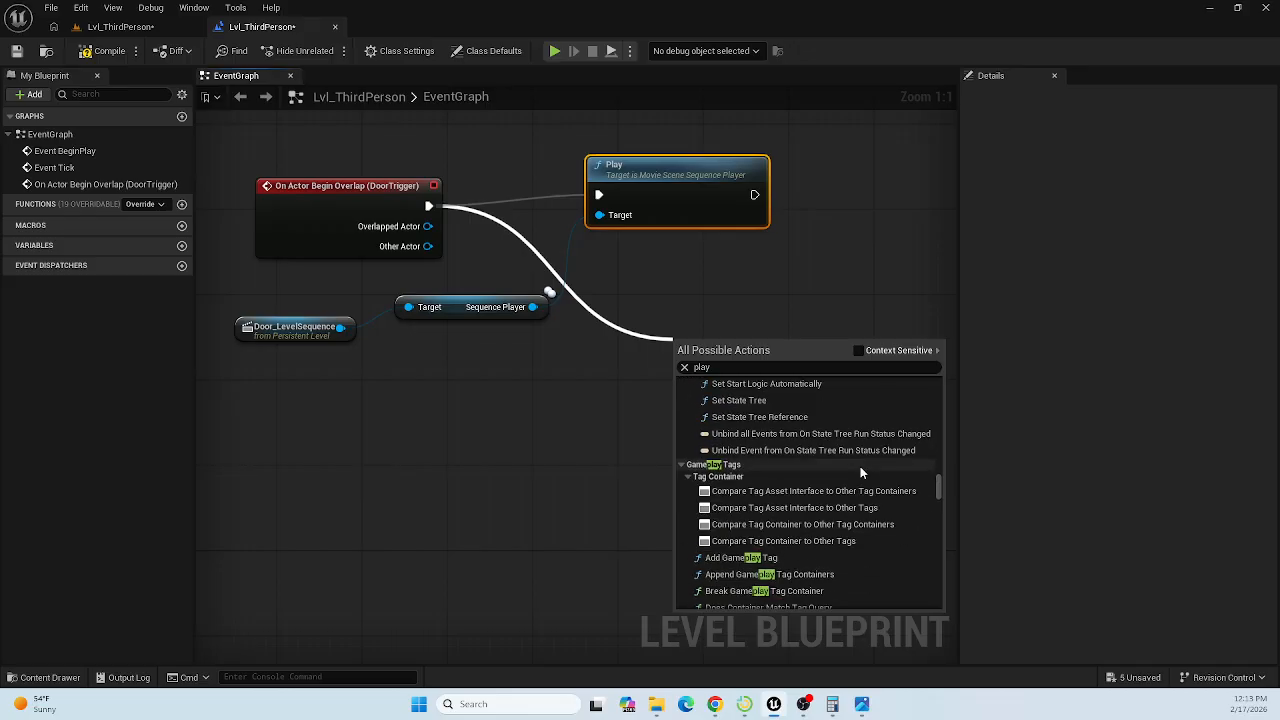
{"action": "scroll", "coordinate": [861, 470], "scroll_direction": "down", "scroll_amount": 4}
{"action": "scroll", "coordinate": [861, 471], "scroll_direction": "down", "scroll_amount": 12}
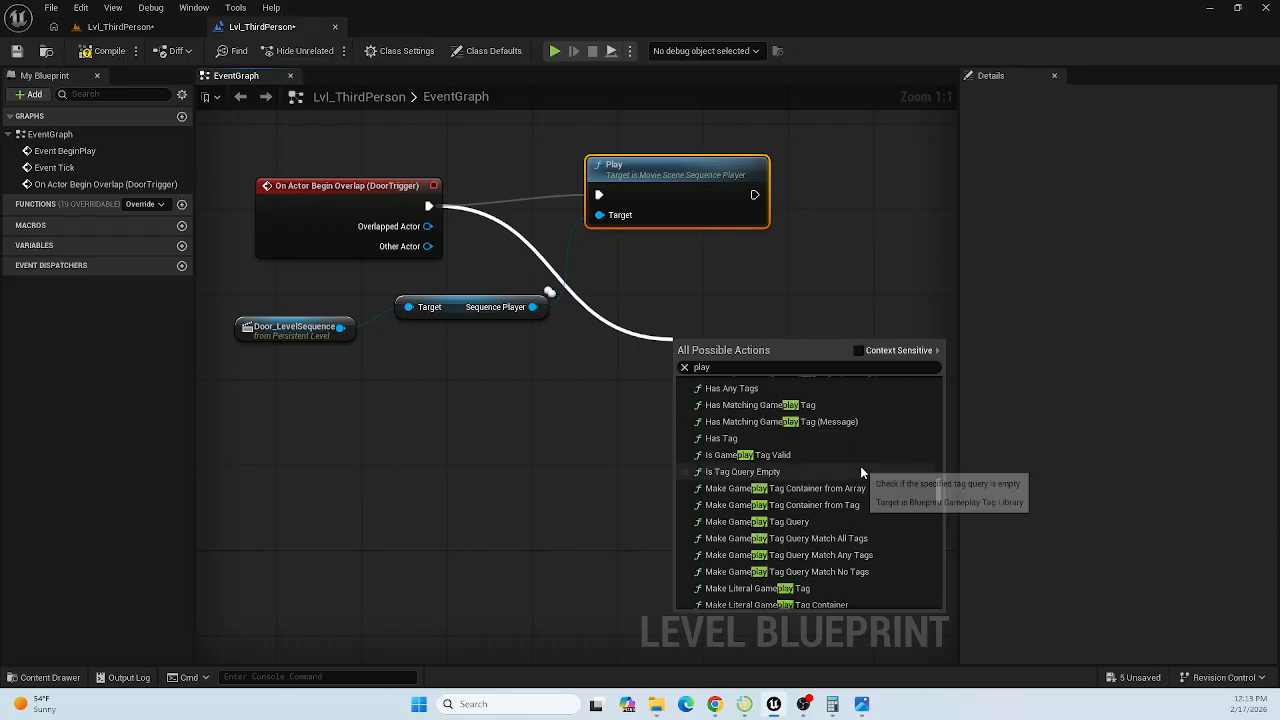
Examine the remaining "play" matches in the imported sequence, input, media player and online categories, and dismiss the action list.
{"action": "scroll", "coordinate": [861, 472], "scroll_direction": "down", "scroll_amount": 12}
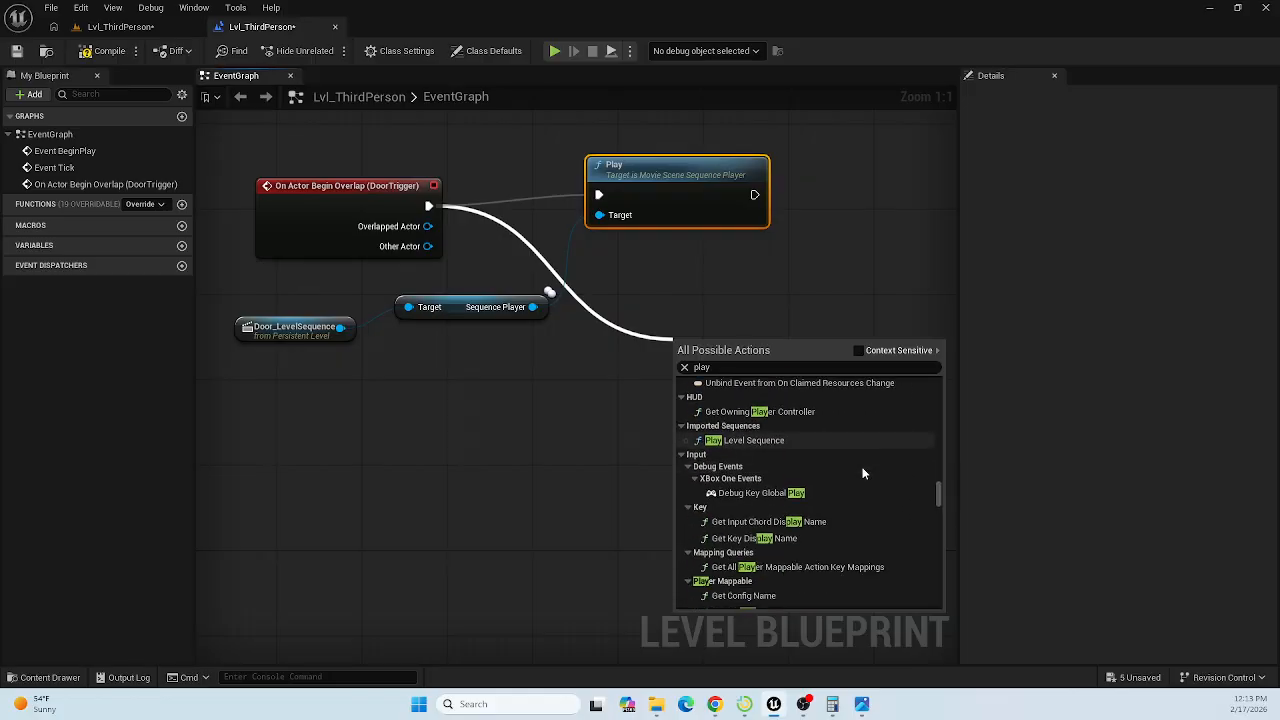
{"action": "scroll", "coordinate": [862, 466], "scroll_direction": "down", "scroll_amount": 10}
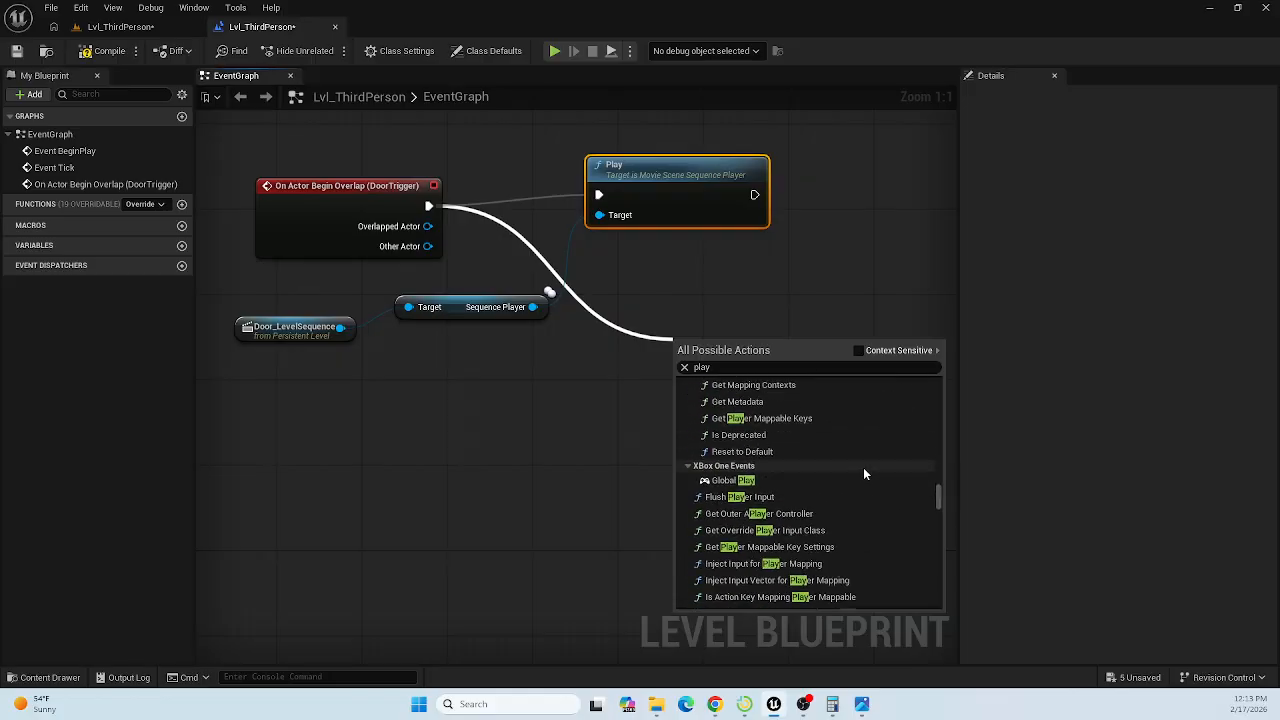
{"action": "scroll", "coordinate": [864, 472], "scroll_direction": "down", "scroll_amount": 8}
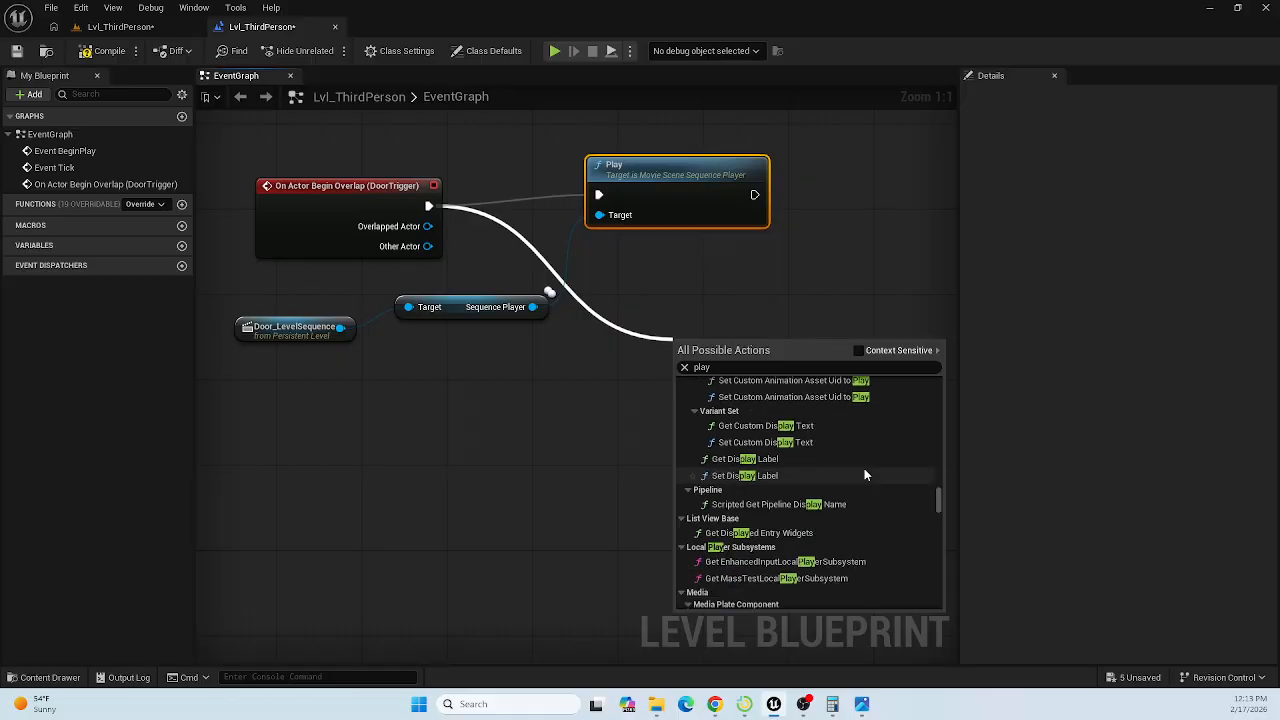
{"action": "scroll", "coordinate": [865, 474], "scroll_direction": "down", "scroll_amount": 10}
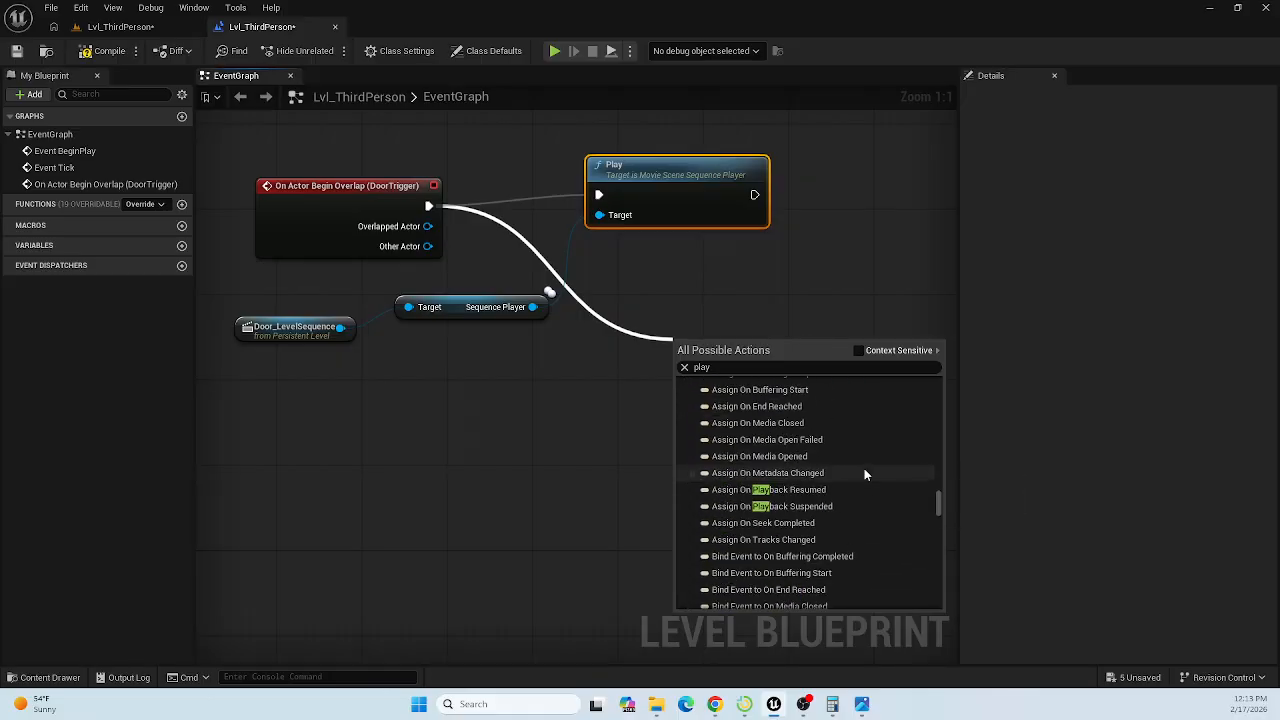
{"action": "scroll", "coordinate": [865, 474], "scroll_direction": "down", "scroll_amount": 10}
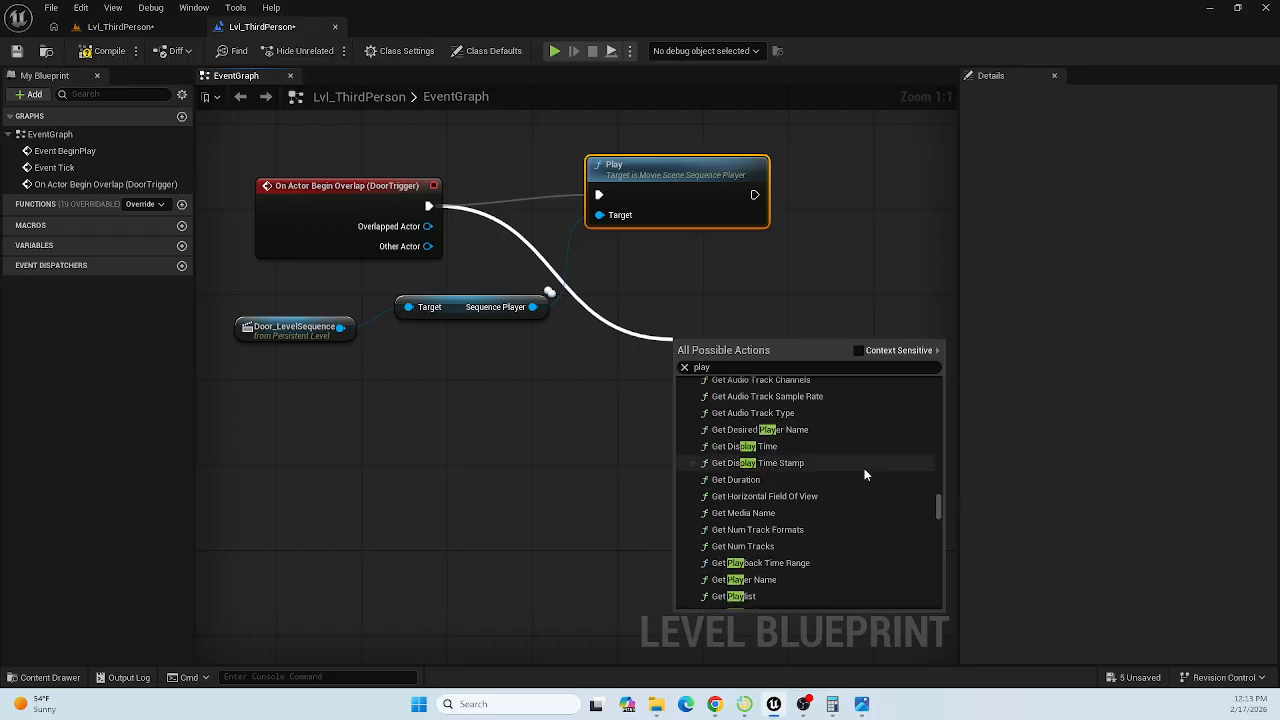
{"action": "scroll", "coordinate": [865, 475], "scroll_direction": "down", "scroll_amount": 10}
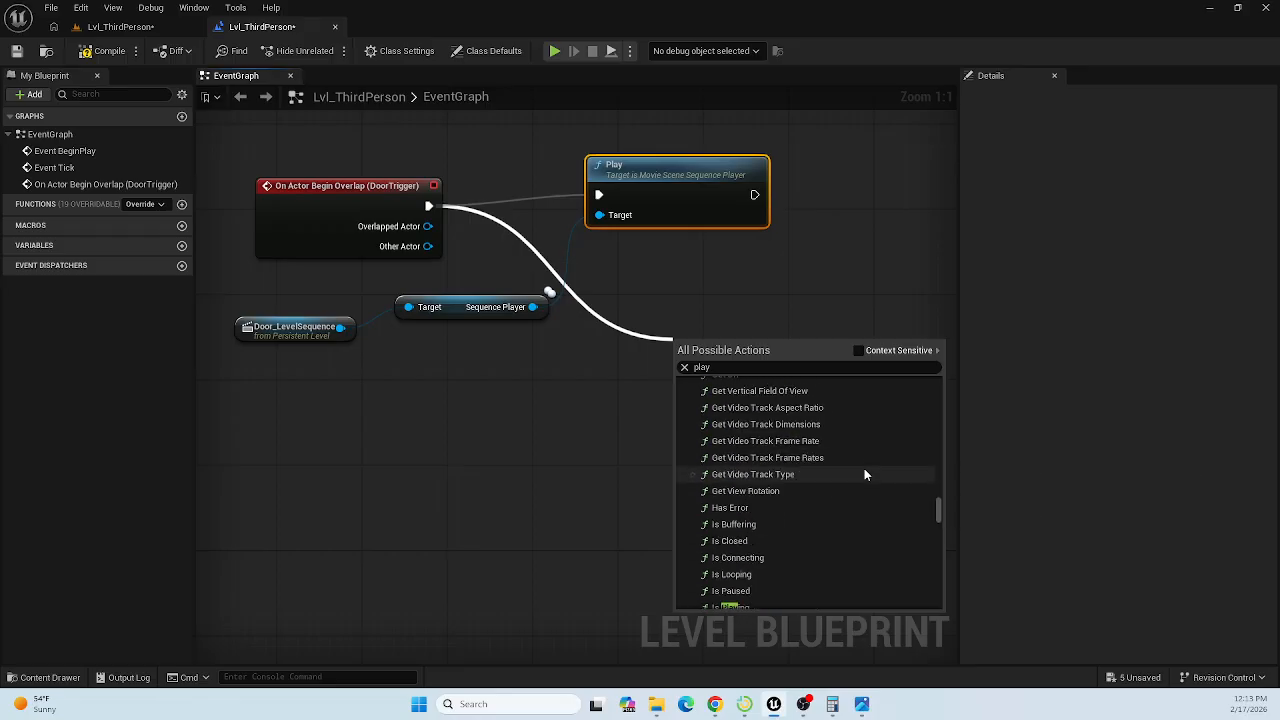
{"action": "scroll", "coordinate": [864, 470], "scroll_direction": "down", "scroll_amount": 1}
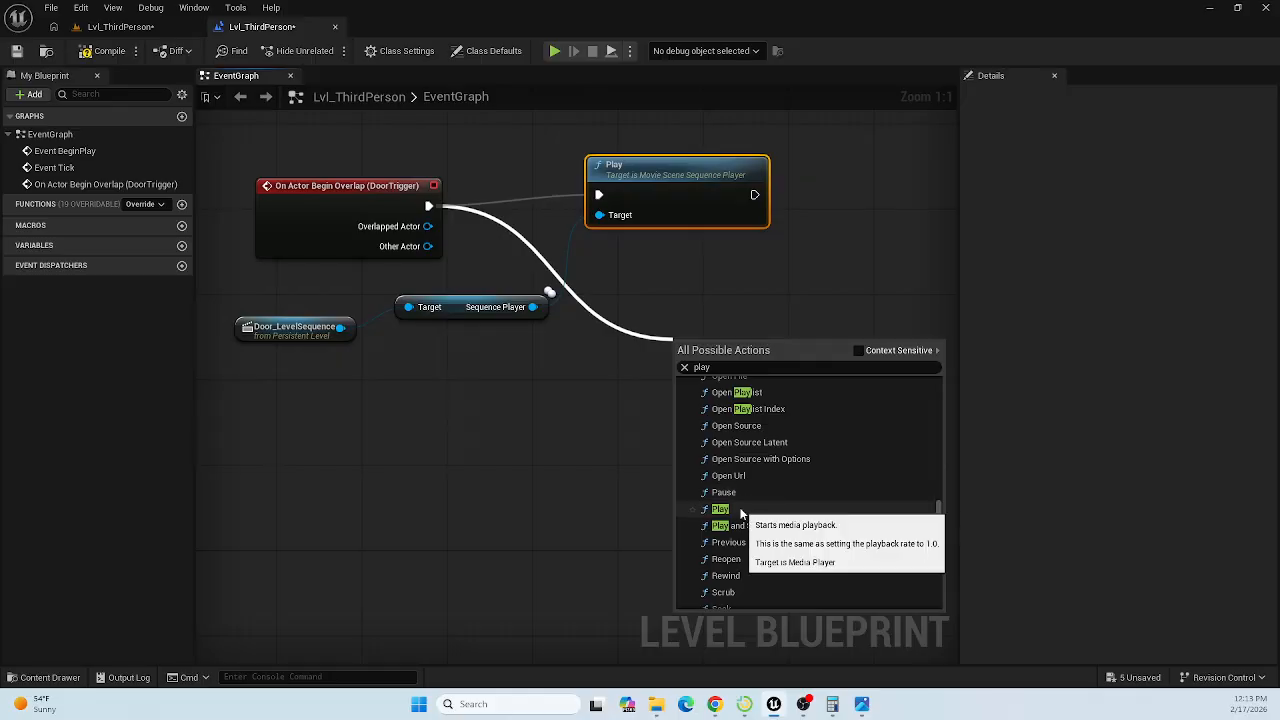
{"action": "scroll", "coordinate": [745, 512], "scroll_direction": "down", "scroll_amount": 10}
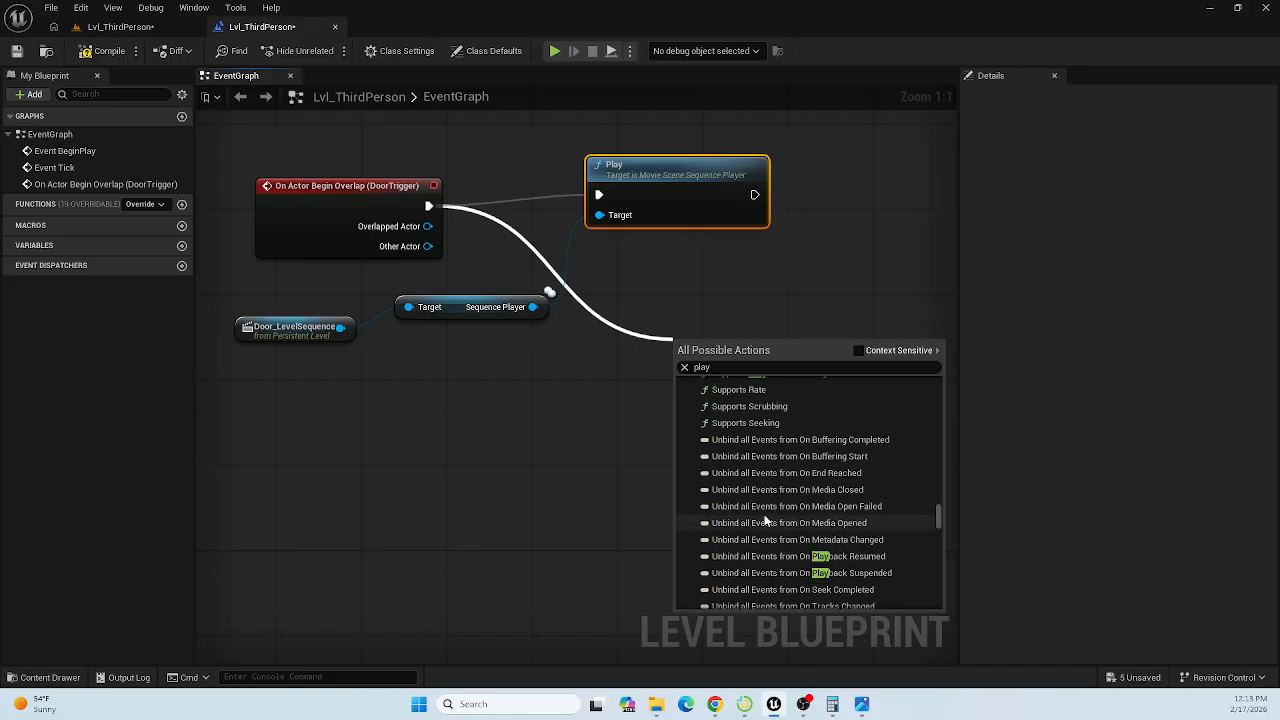
{"action": "scroll", "coordinate": [770, 518], "scroll_direction": "down", "scroll_amount": 10}
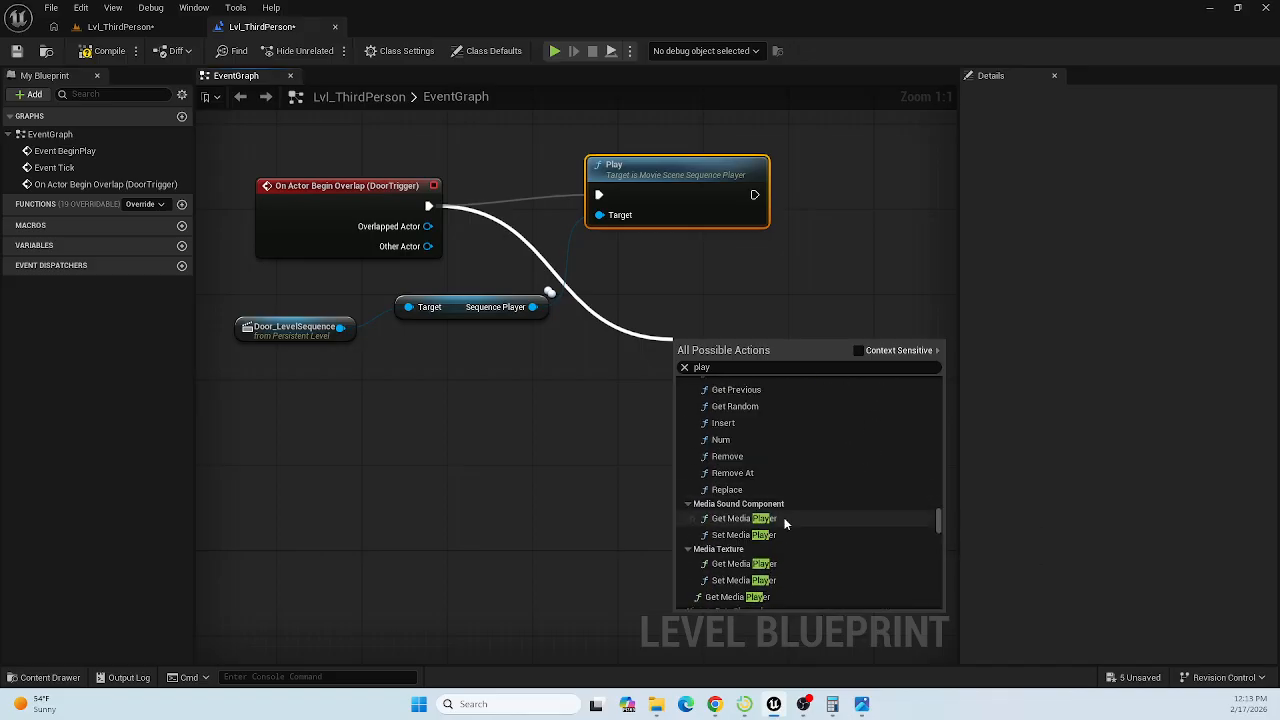
{"action": "scroll", "coordinate": [785, 522], "scroll_direction": "down", "scroll_amount": 5}
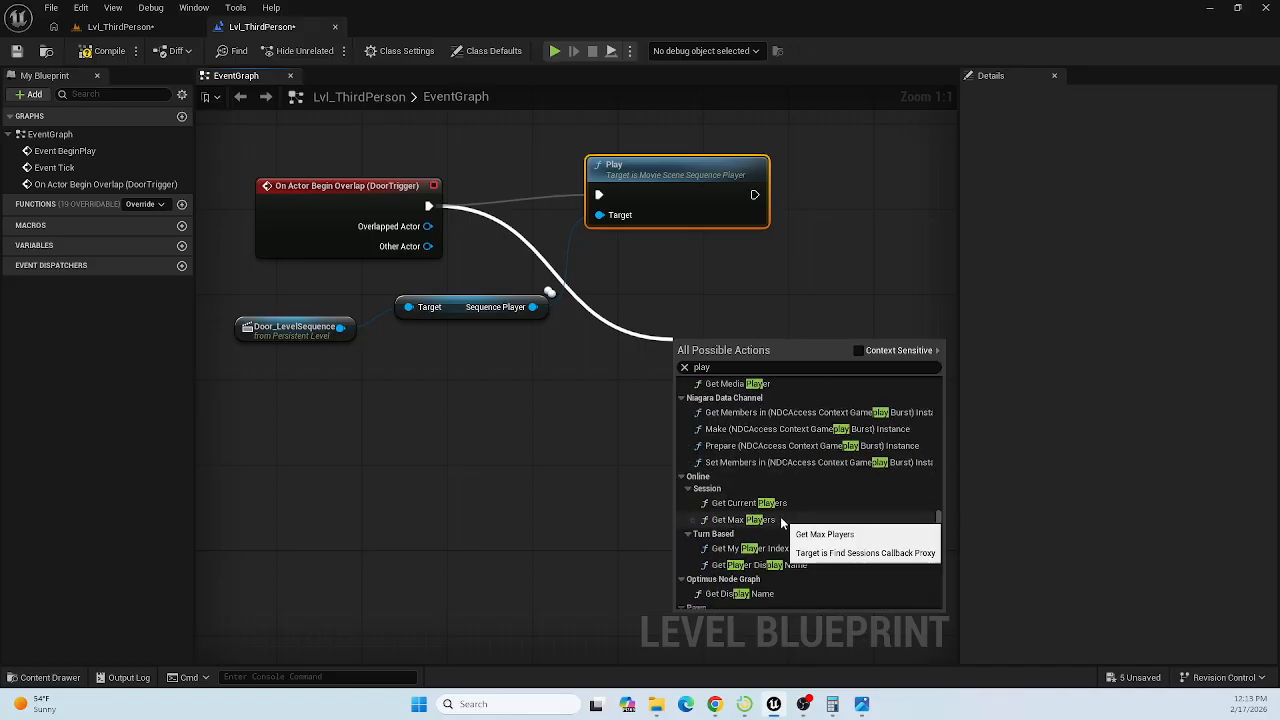
{"action": "left_click", "coordinate": [324, 406]}
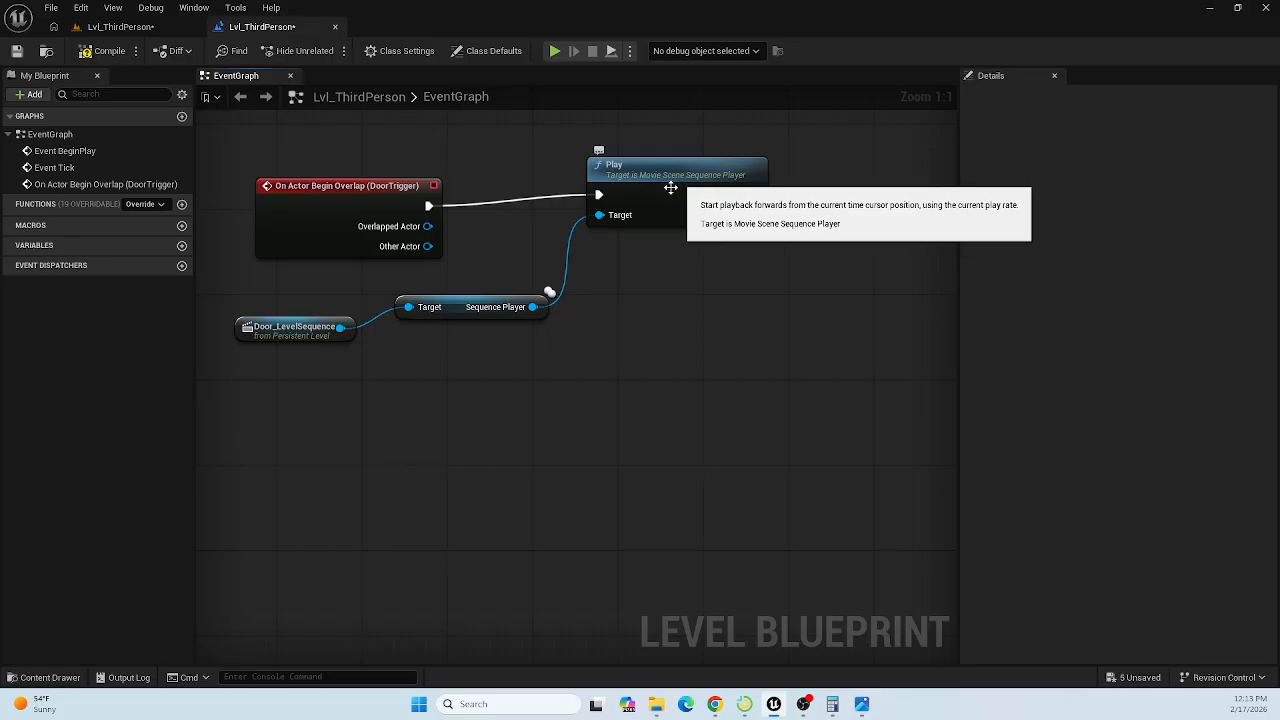
Move the DoorTrigger overlap event up slightly so its execution output lines up with the Play node's input.
{"action": "right_click_drag", "start_coordinate": [657, 280], "coordinate": [708, 307]}
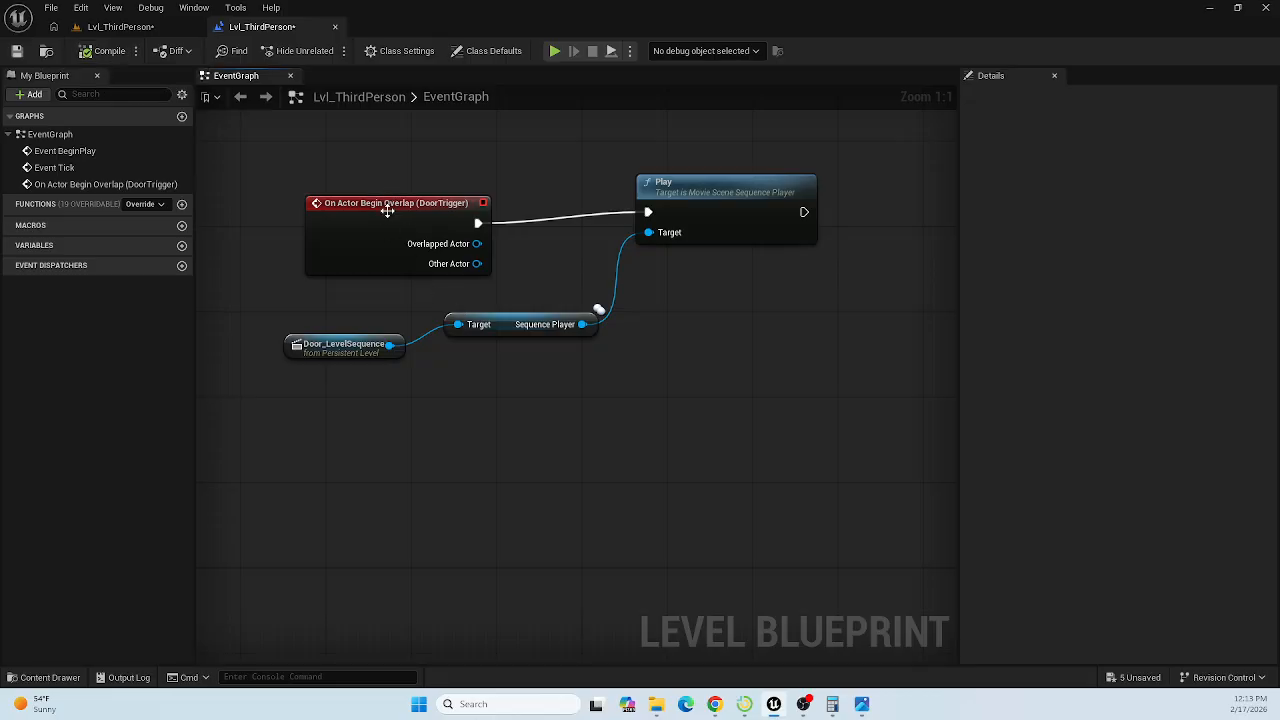
{"action": "left_click_drag", "start_coordinate": [387, 210], "coordinate": [386, 199]}
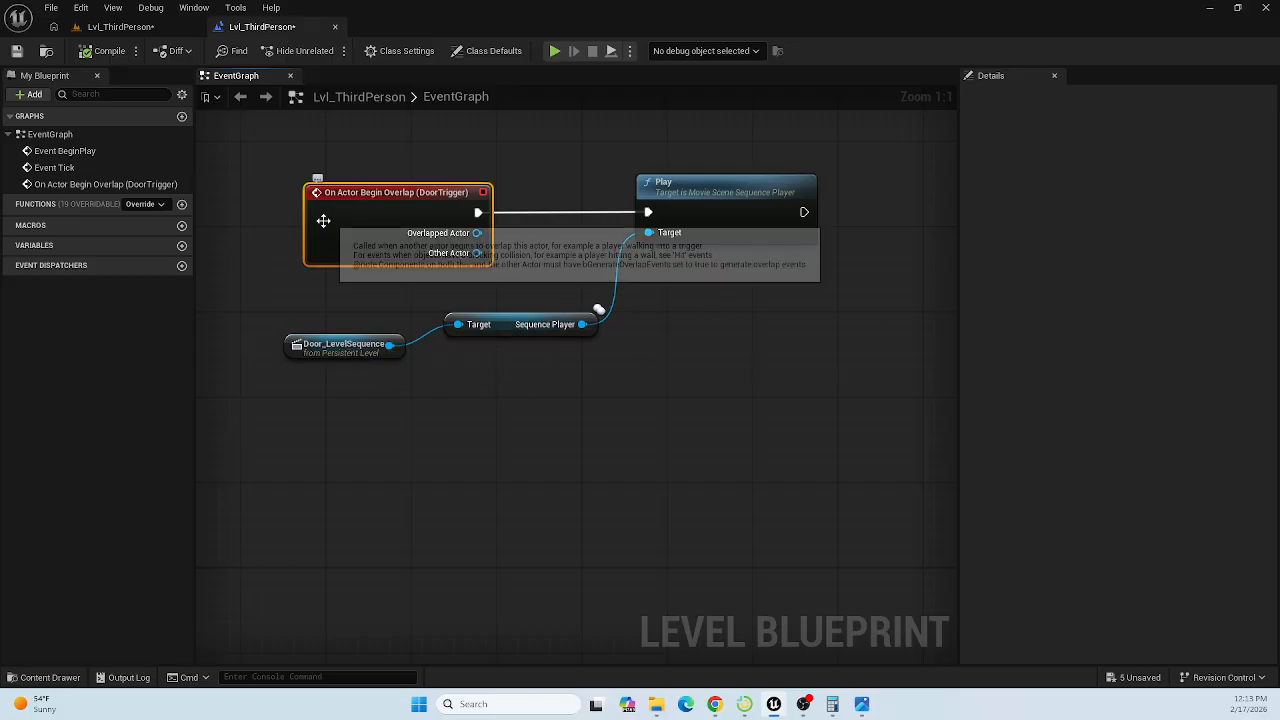
Play-test the Lvl_ThirdPerson level and run the character from the green platform into the door's trigger area.
{"action": "left_click", "coordinate": [117, 27]}
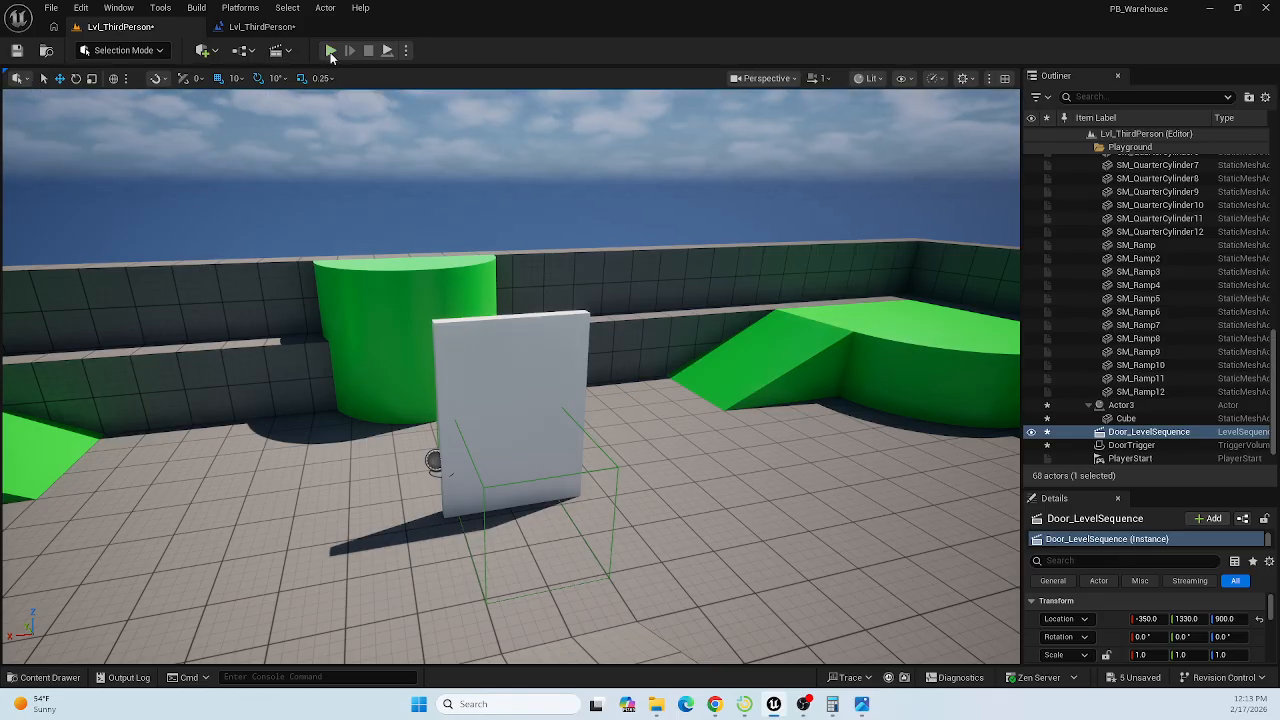
{"action": "left_click", "coordinate": [330, 50]}
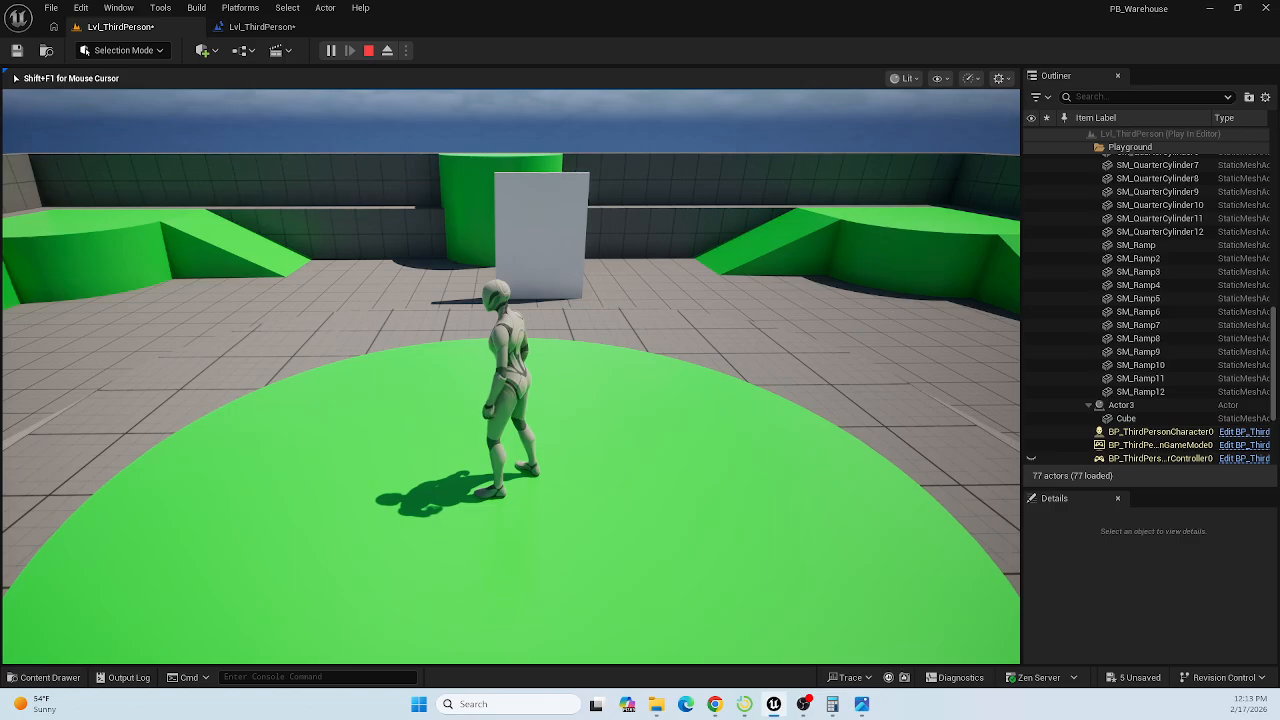
{"action": "key", "text": "w"}
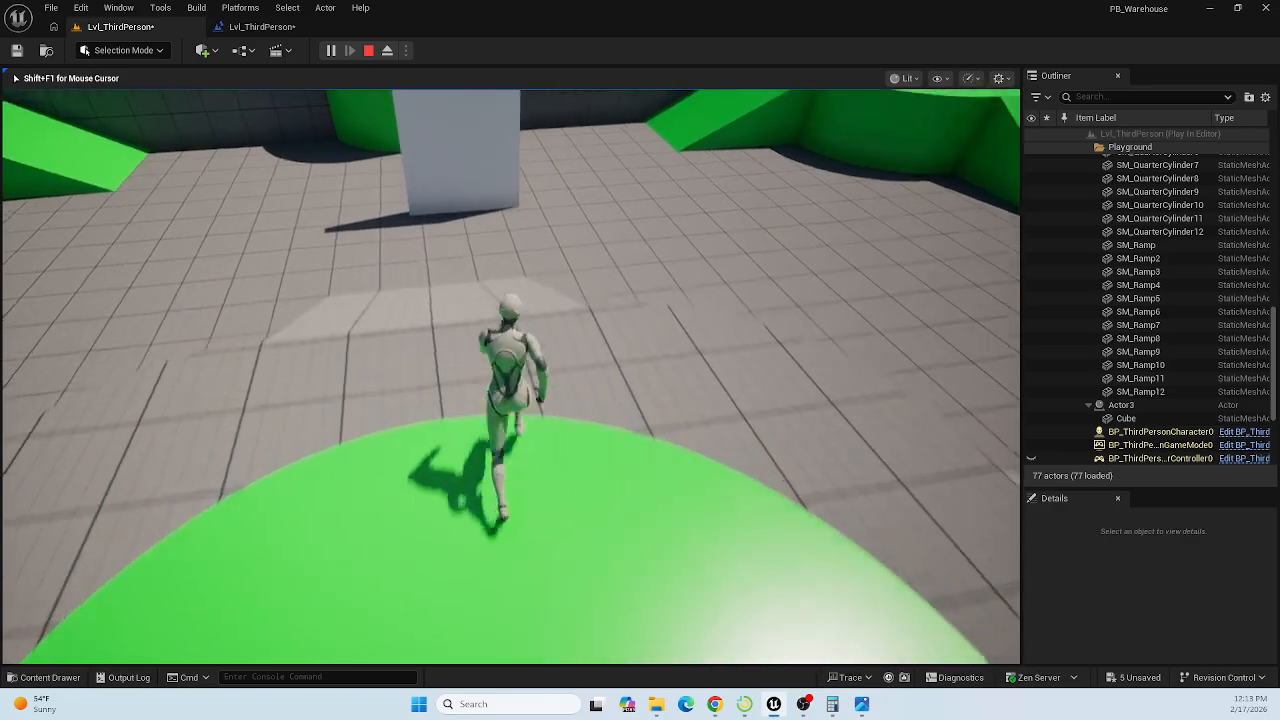
{"action": "key", "text": "w"}
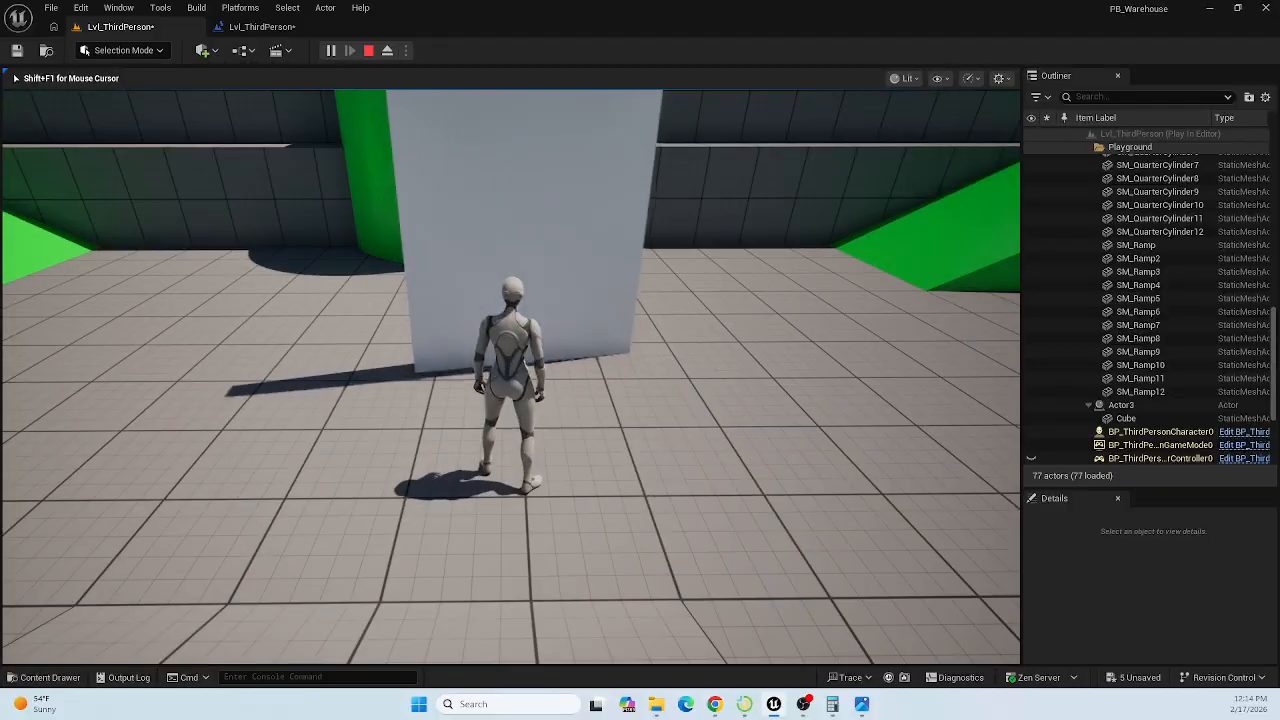
{"action": "key", "text": "w"}
{"action": "key", "text": "s"}
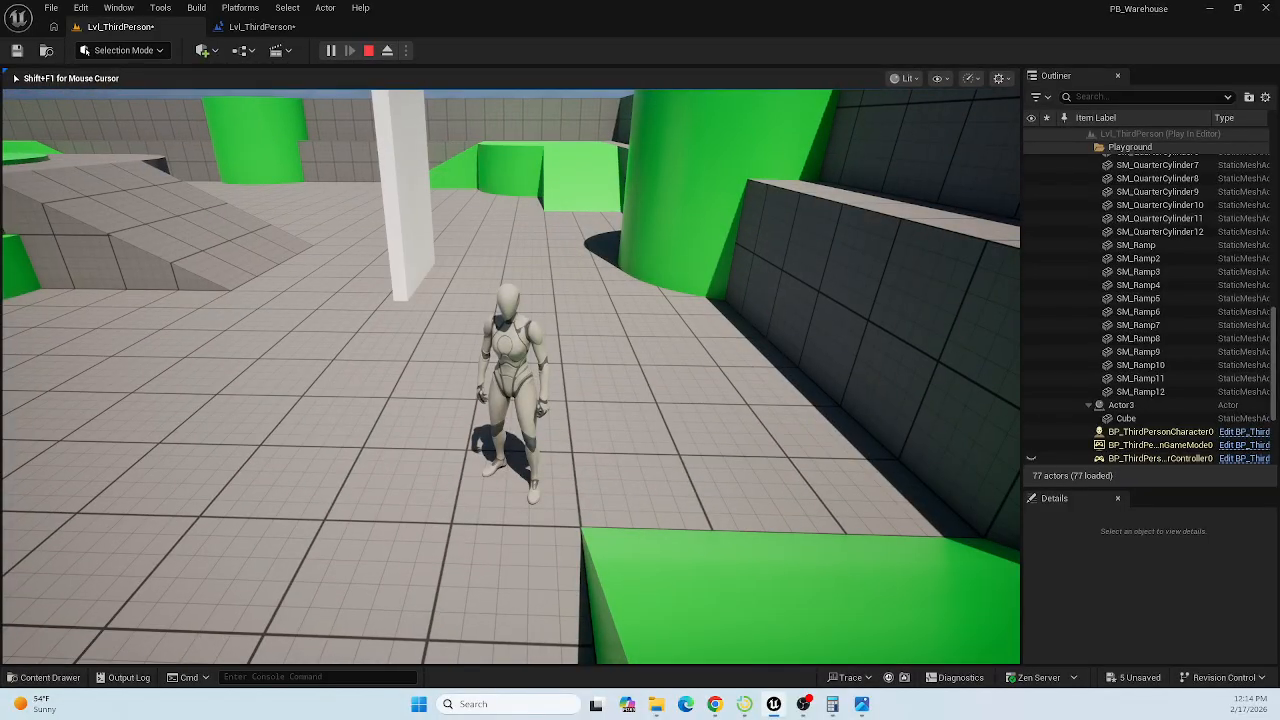
Run the character around the far side of the door and back to its front to check the door from both sides.
{"action": "key", "text": "a"}
{"action": "key", "text": "d"}
{"action": "key", "text": "w"}
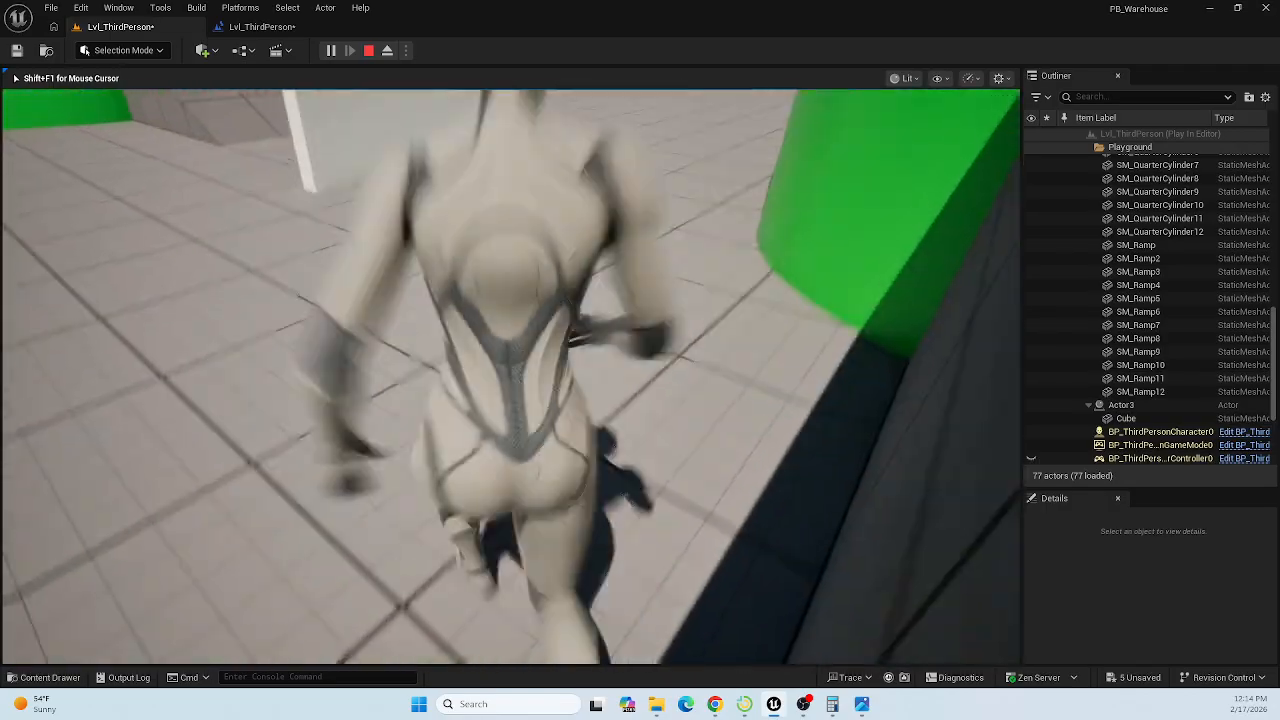
{"action": "key", "text": "s"}
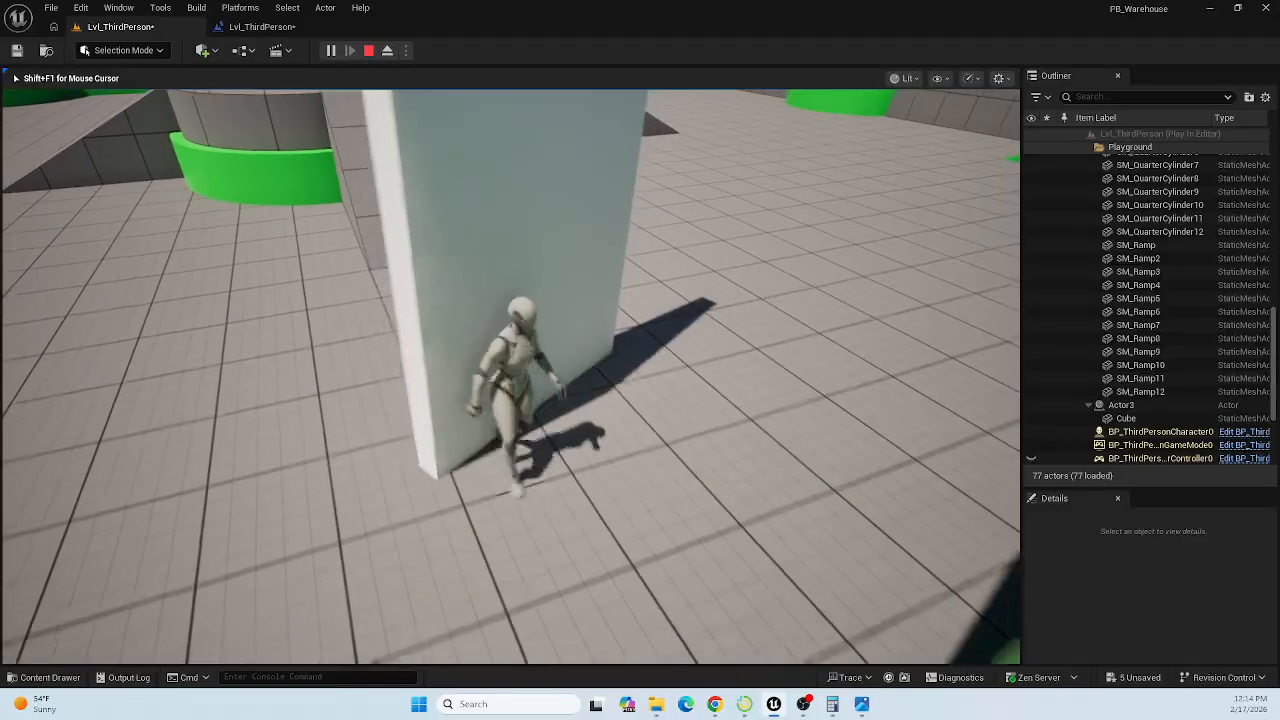
{"action": "key", "text": "a"}
{"action": "key", "text": "w"}
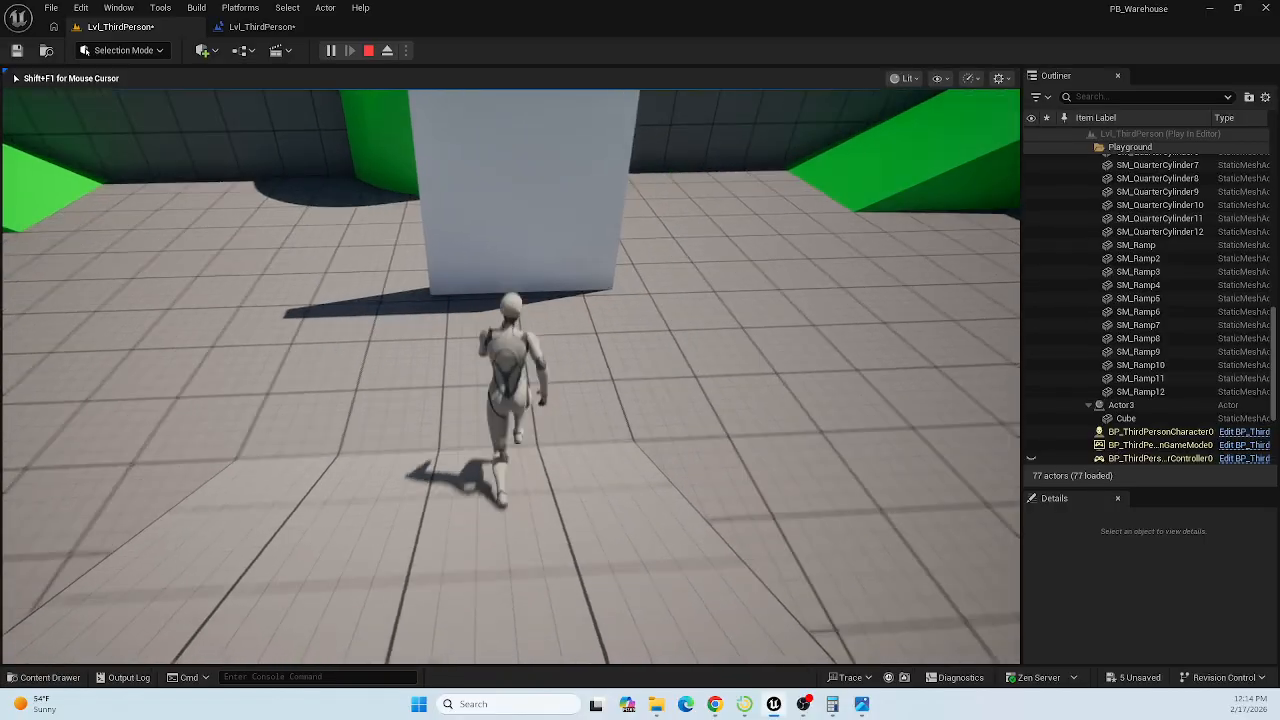
Move the character in and out of the trigger area several times, jumping once, to check that the door animation replays.
{"action": "key", "text": "w"}
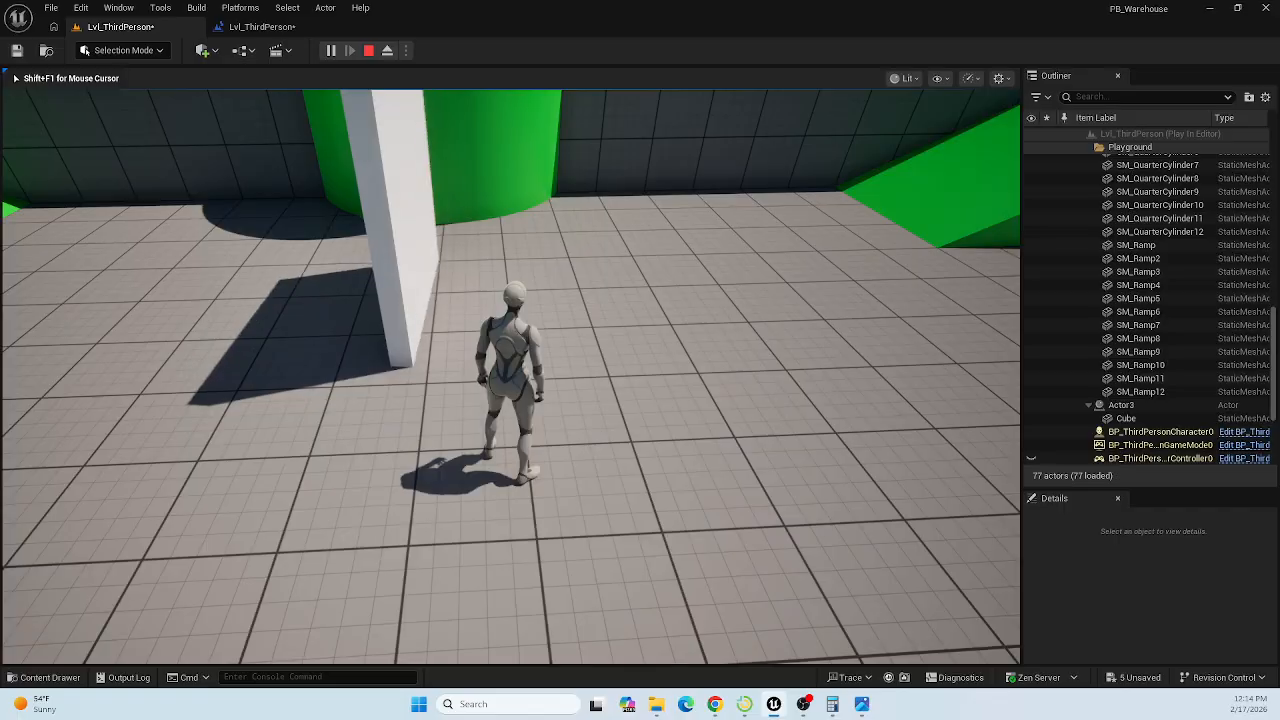
{"action": "key", "text": "s"}
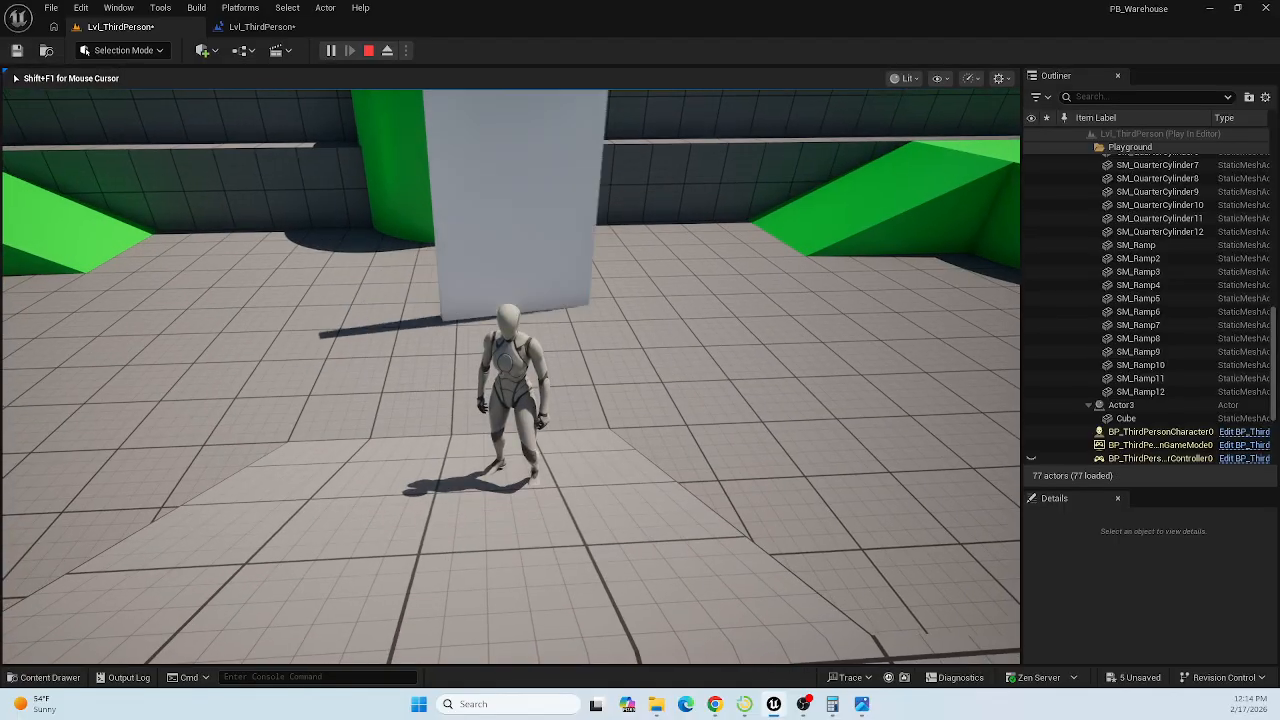
{"action": "key", "text": "w"}
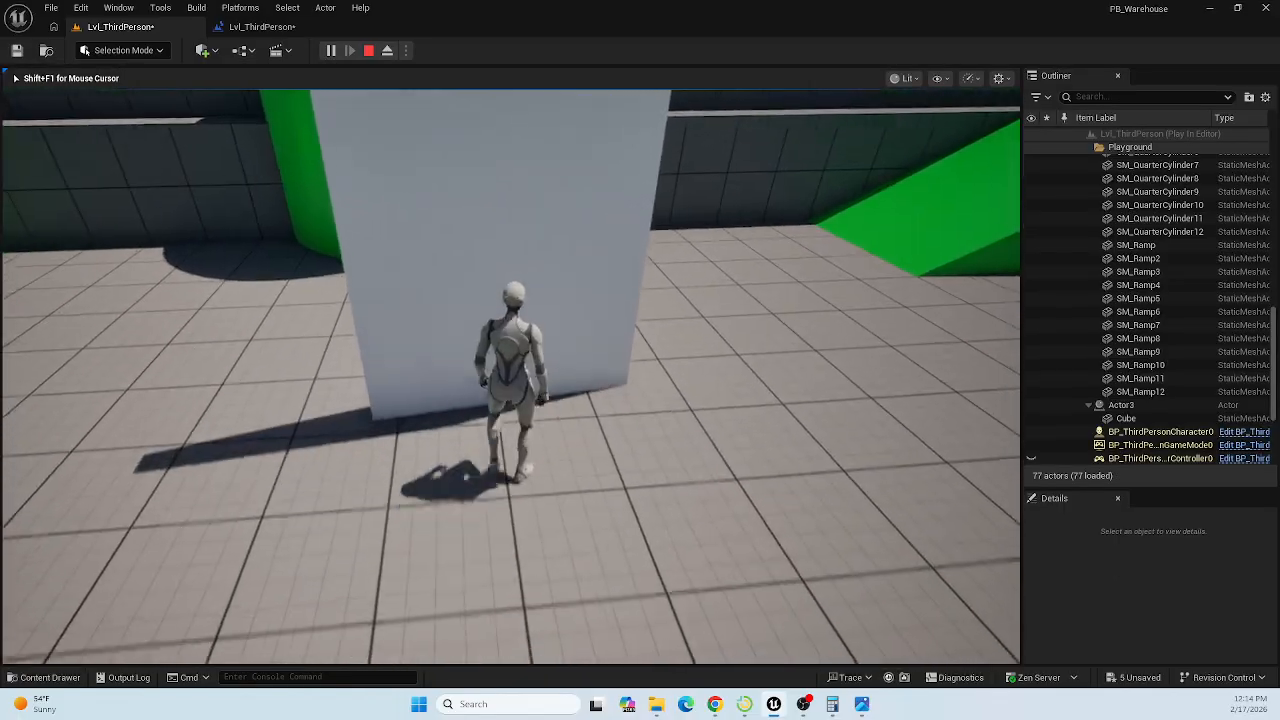
{"action": "key", "text": "s"}
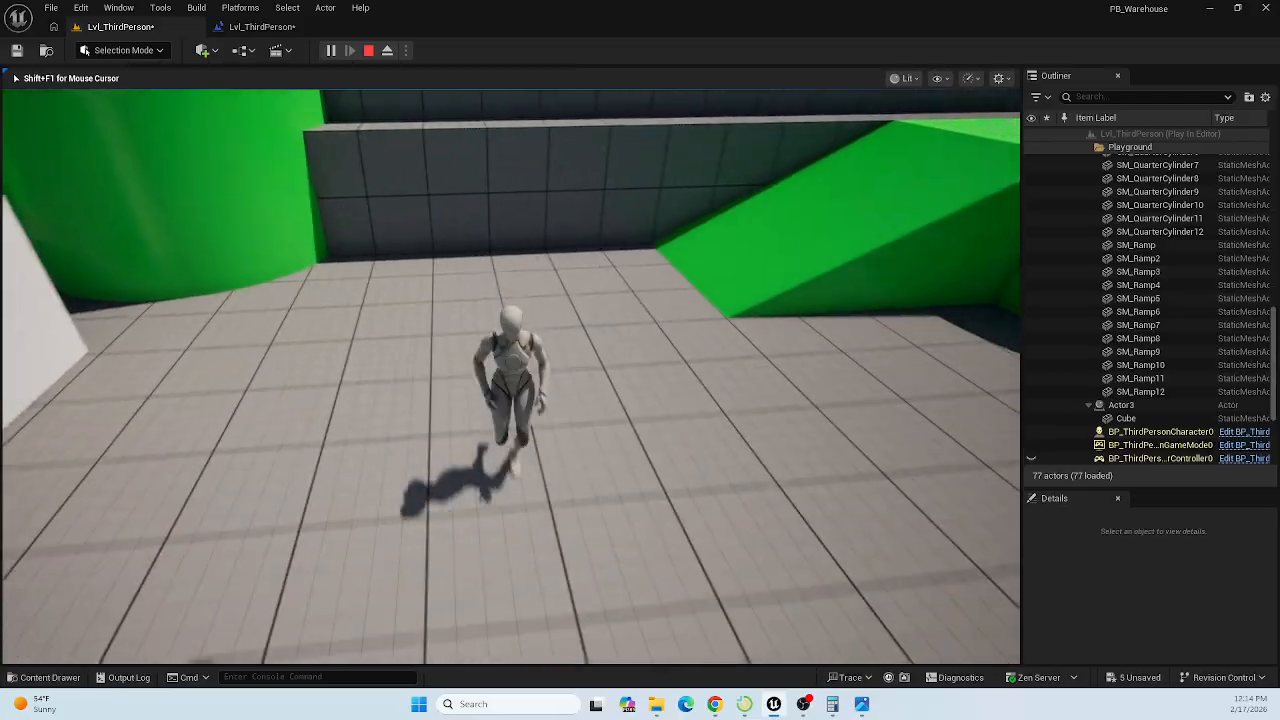
{"action": "key", "text": "a"}
{"action": "key", "text": "space"}
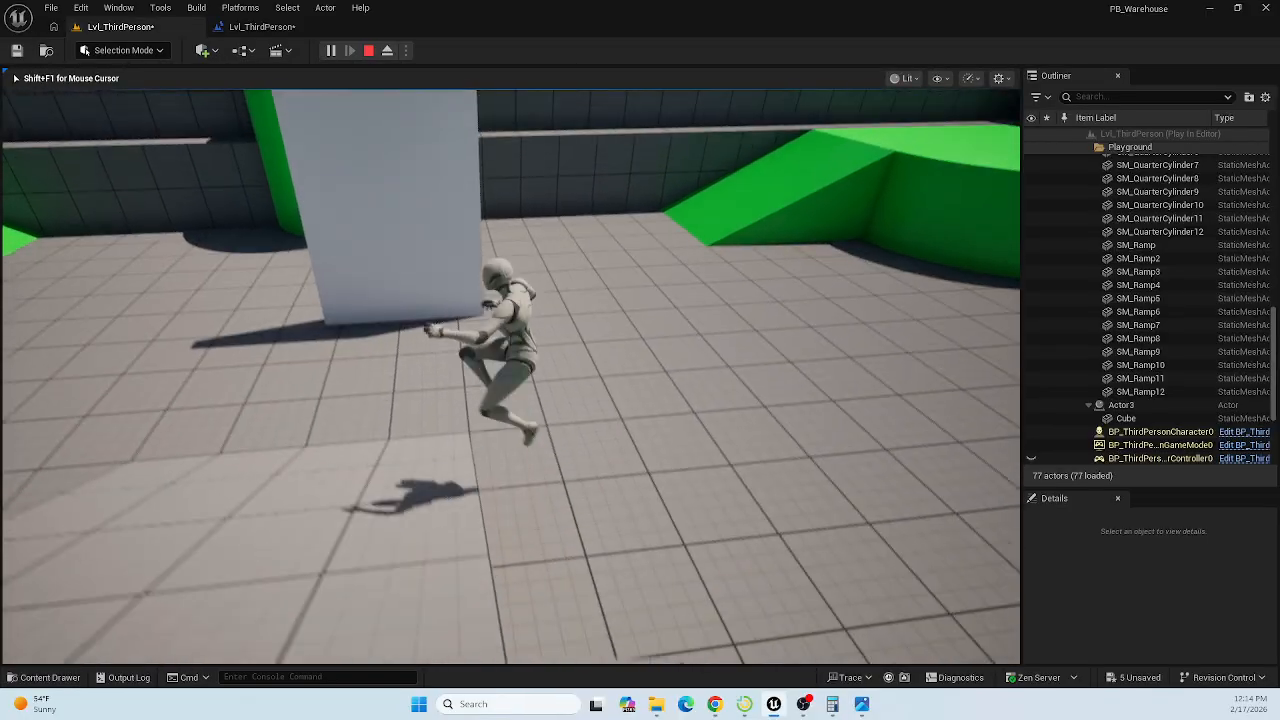
{"action": "key", "text": "w"}
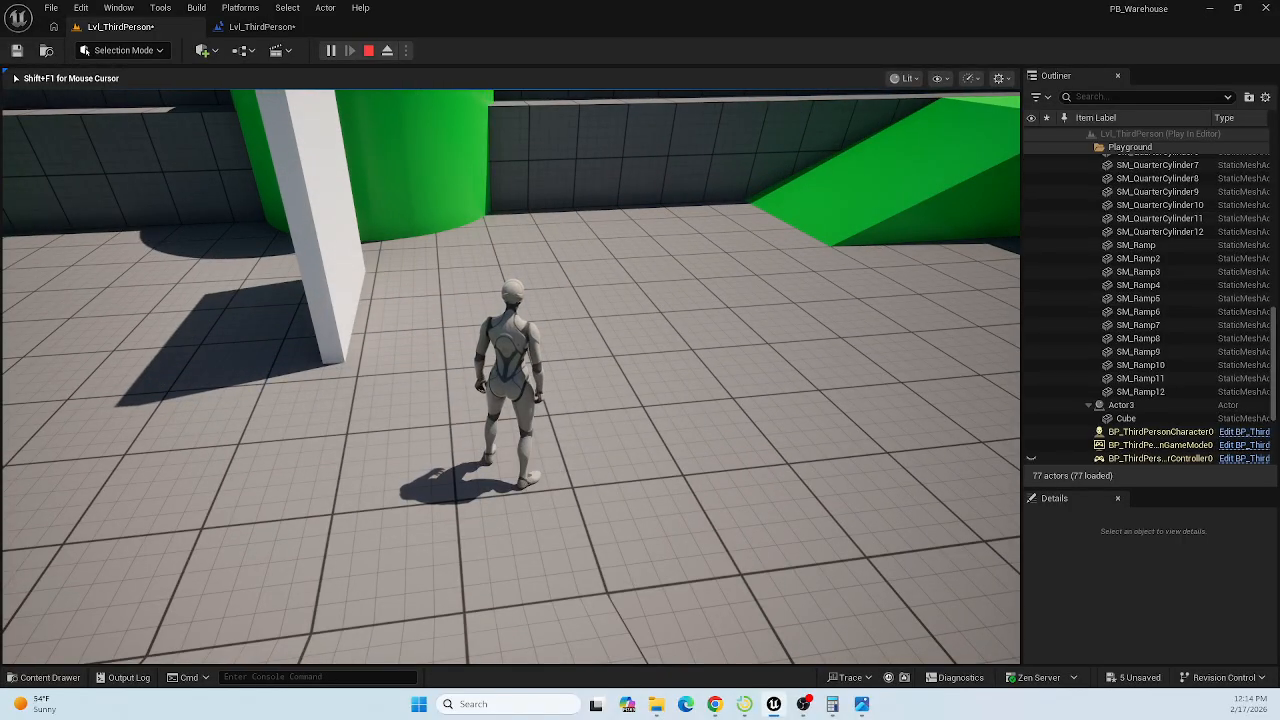
Stop the play-test and delete the Play and Sequence Player nodes from the Level Blueprint's event graph.
{"action": "key", "text": "Escape"}
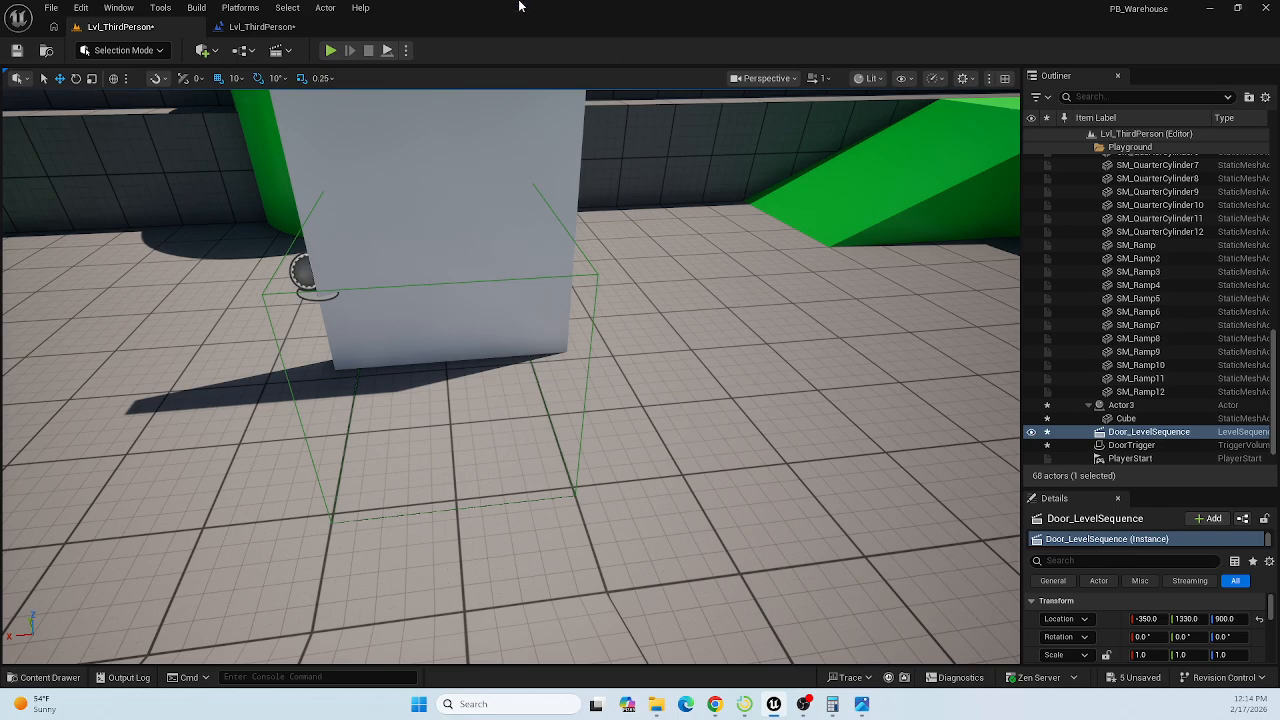
{"action": "left_click", "coordinate": [250, 28]}
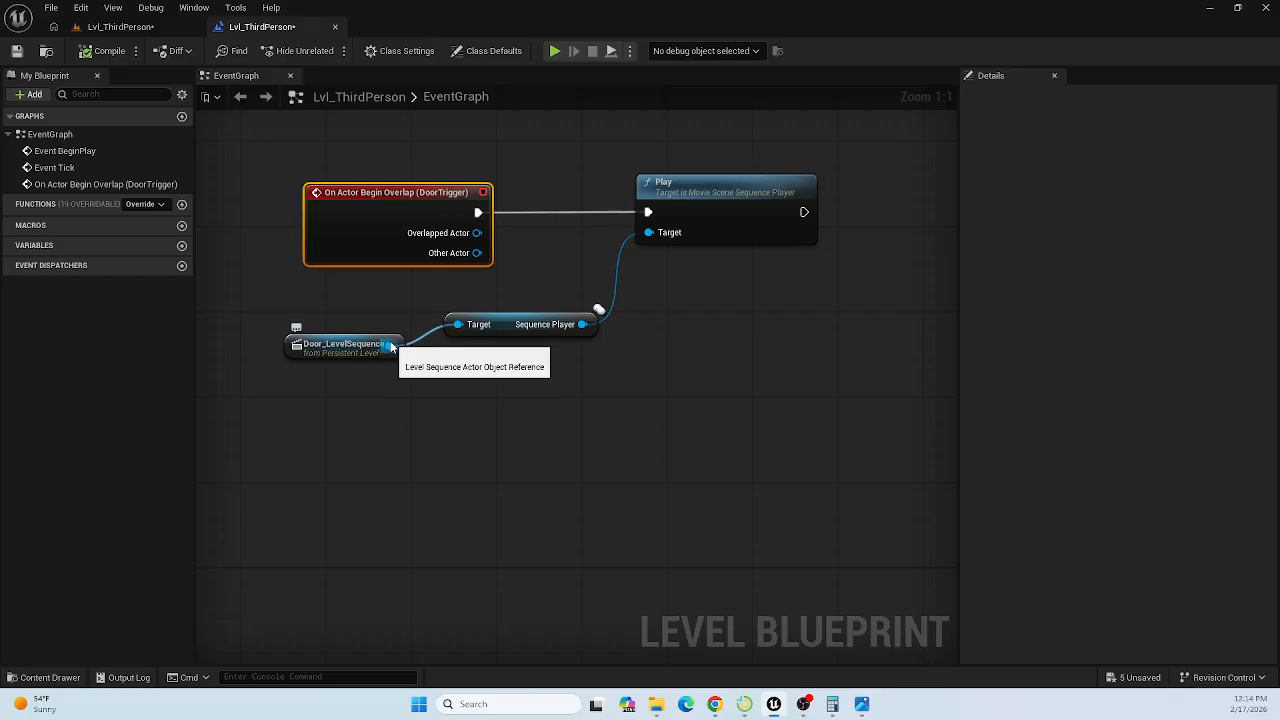
{"action": "left_click_drag", "start_coordinate": [810, 168], "coordinate": [572, 312]}
{"action": "key", "text": "Delete"}
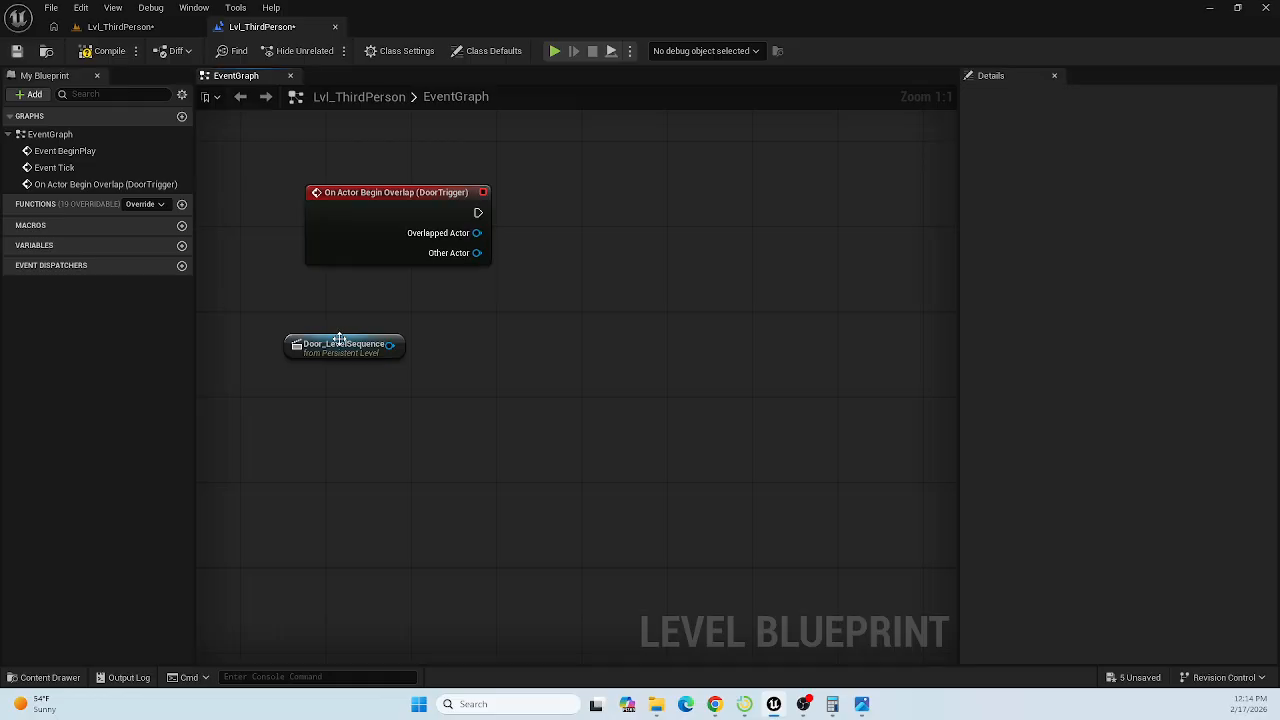
Move the Door_LevelSequence reference closer beneath the overlap event and look through the "play" actions offered for its output.
{"action": "left_click_drag", "start_coordinate": [340, 340], "coordinate": [424, 319]}
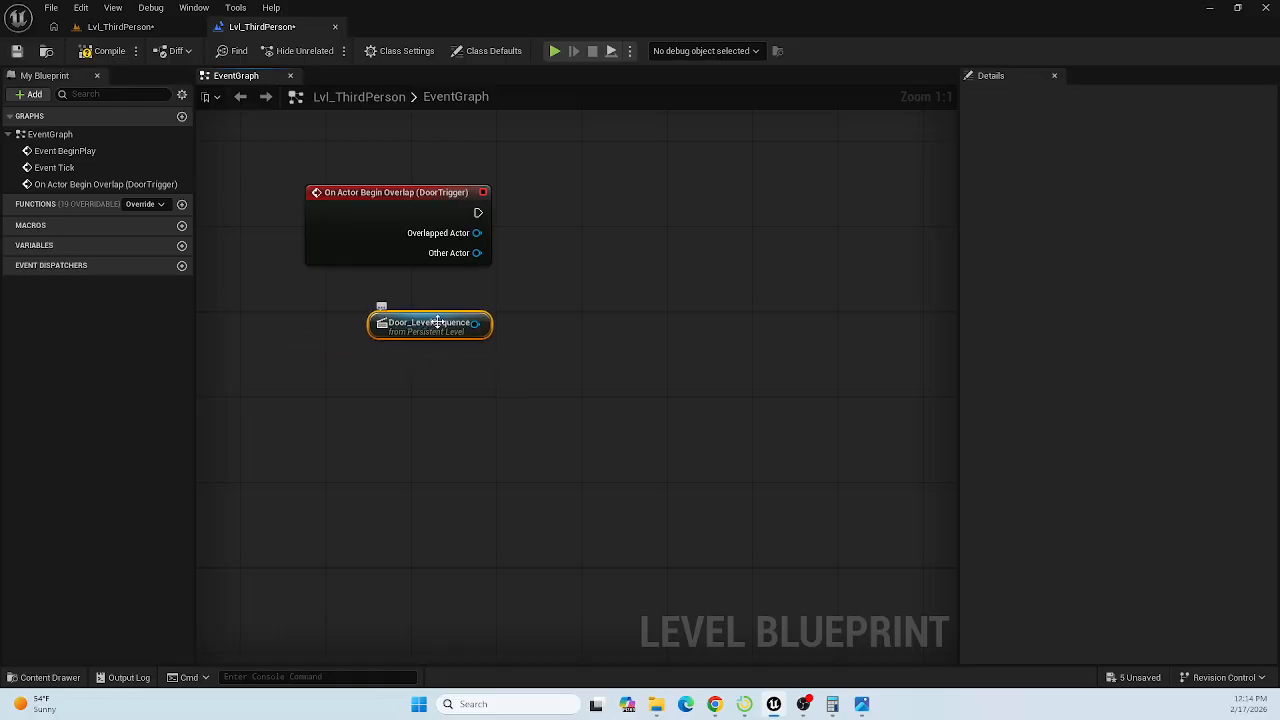
{"action": "left_click_drag", "start_coordinate": [479, 324], "coordinate": [575, 289]}
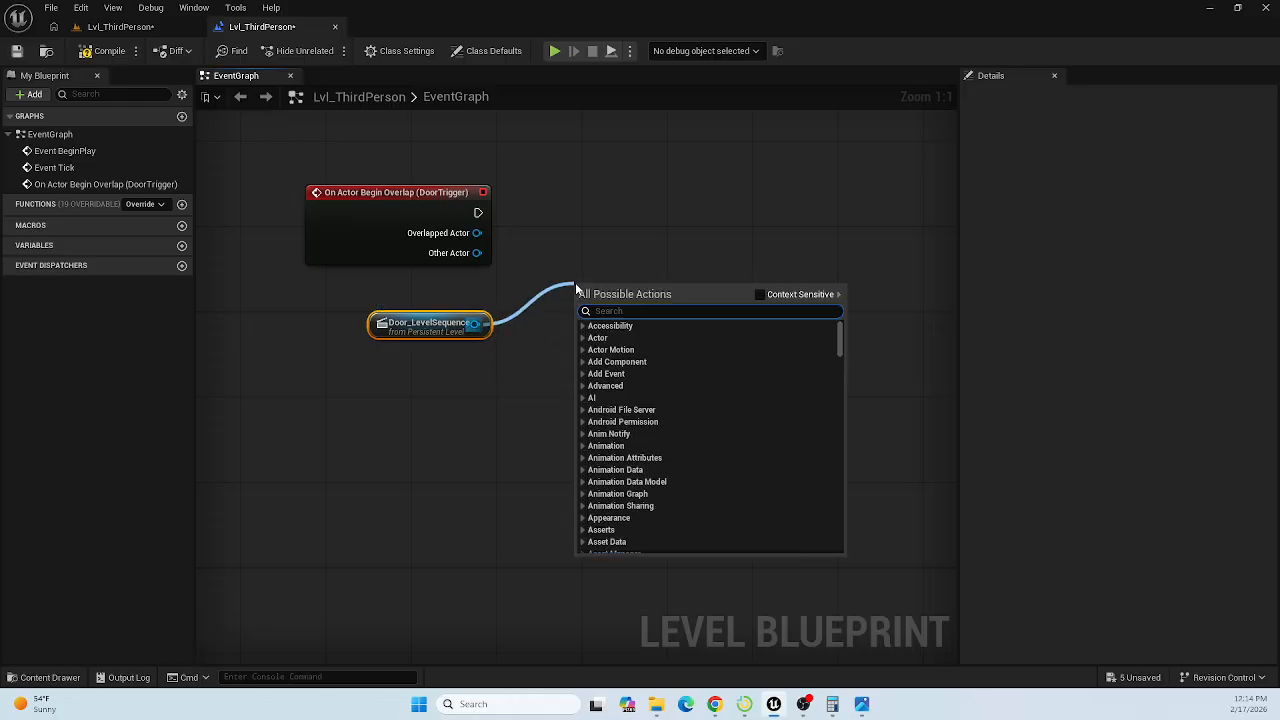
{"action": "type", "text": "play"}
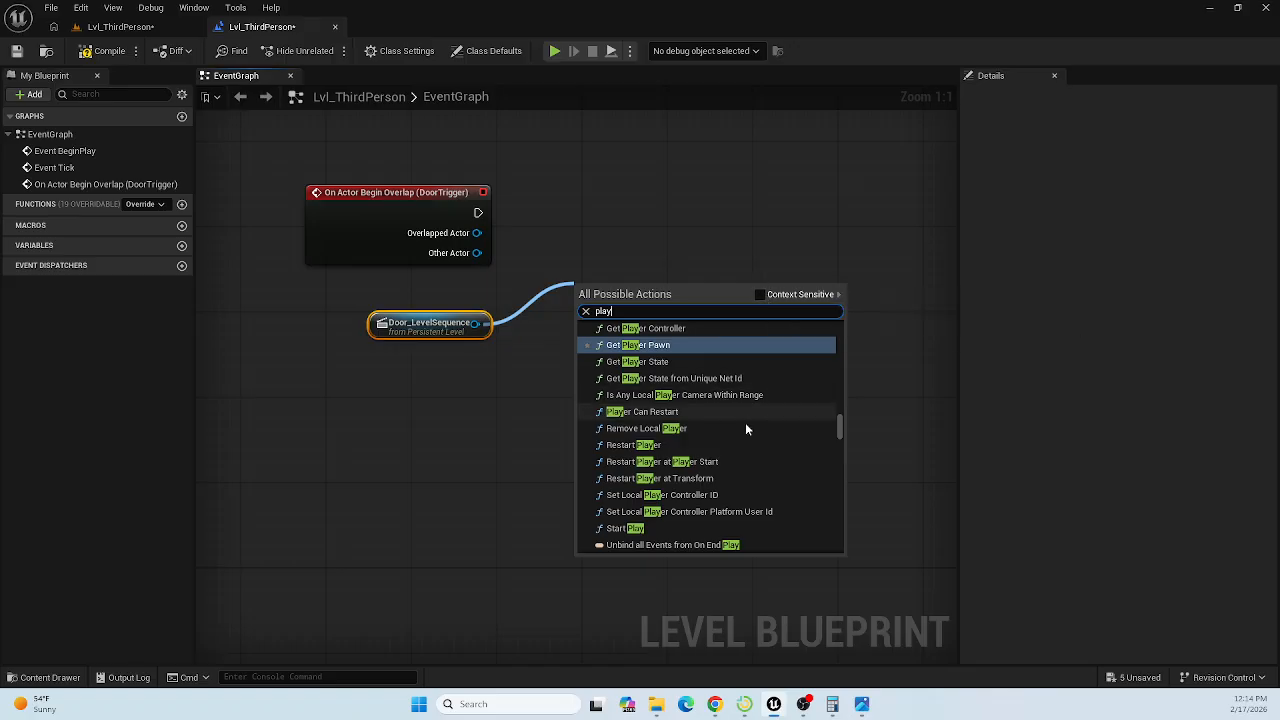
{"action": "left_click", "coordinate": [840, 428]}
{"action": "scroll", "coordinate": [840, 428], "scroll_direction": "up", "scroll_amount": 2}
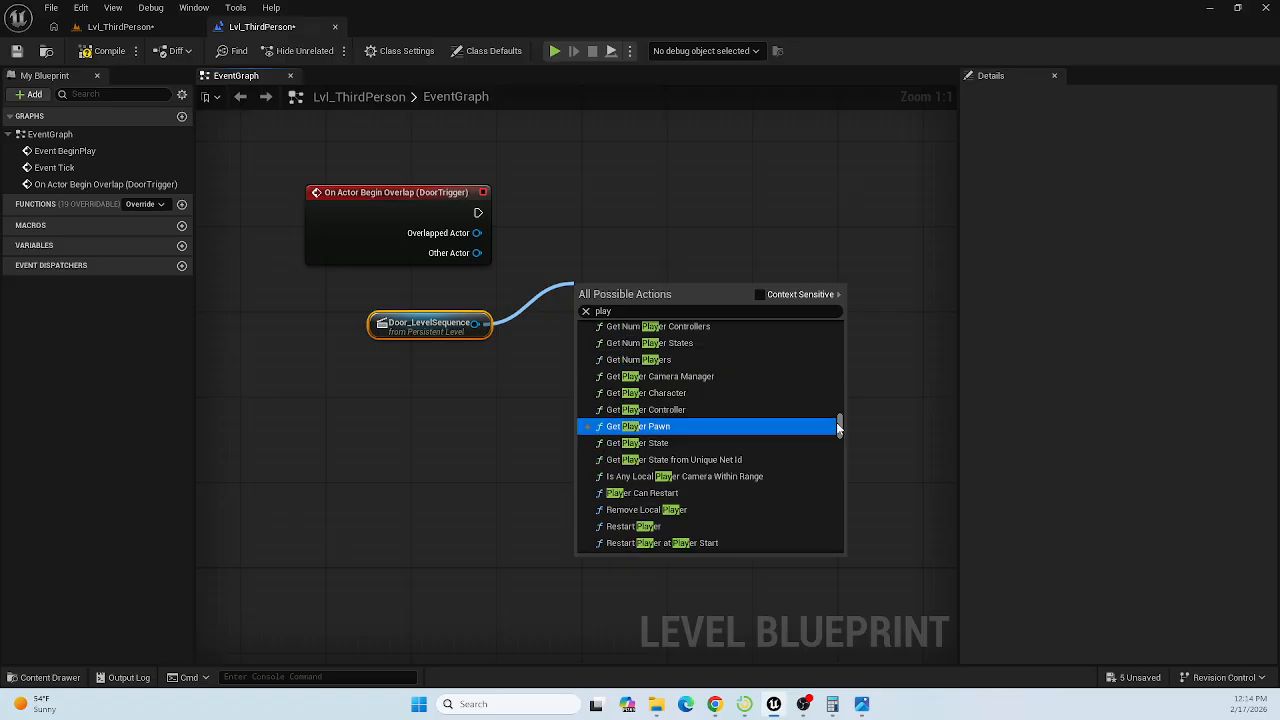
{"action": "scroll", "coordinate": [836, 421], "scroll_direction": "up", "scroll_amount": 6}
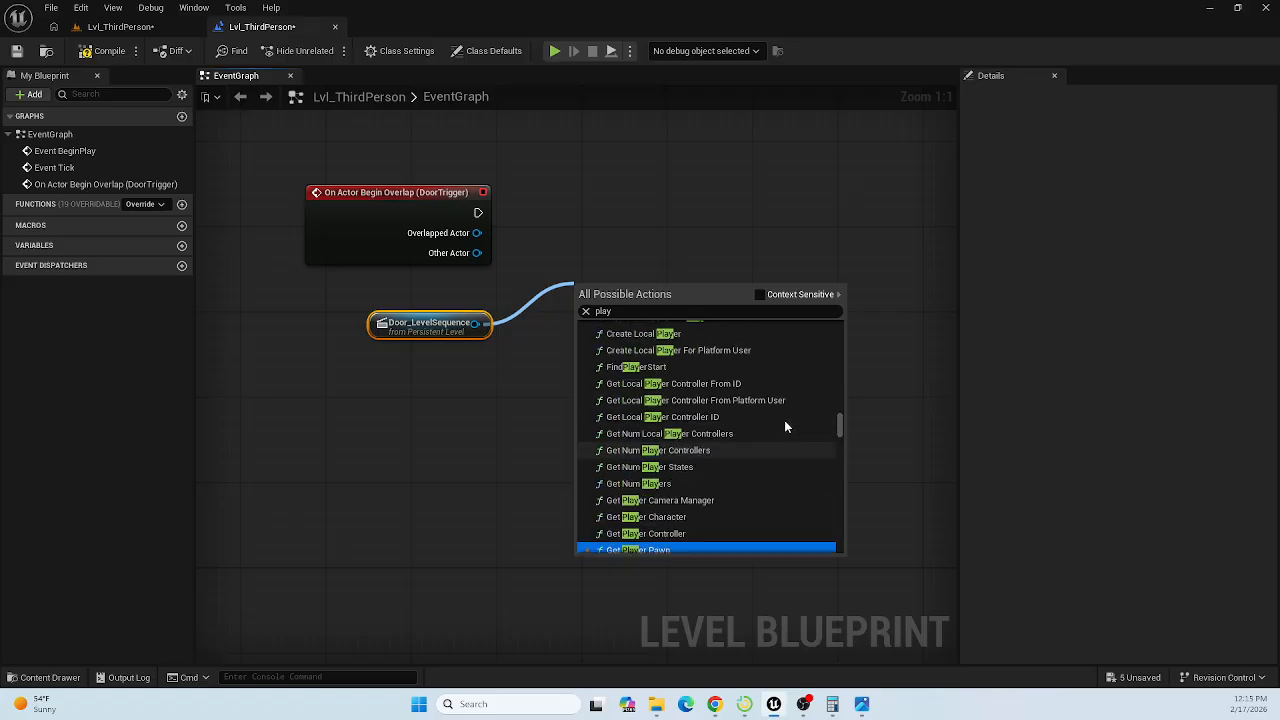
{"action": "scroll", "coordinate": [784, 422], "scroll_direction": "down", "scroll_amount": 8}
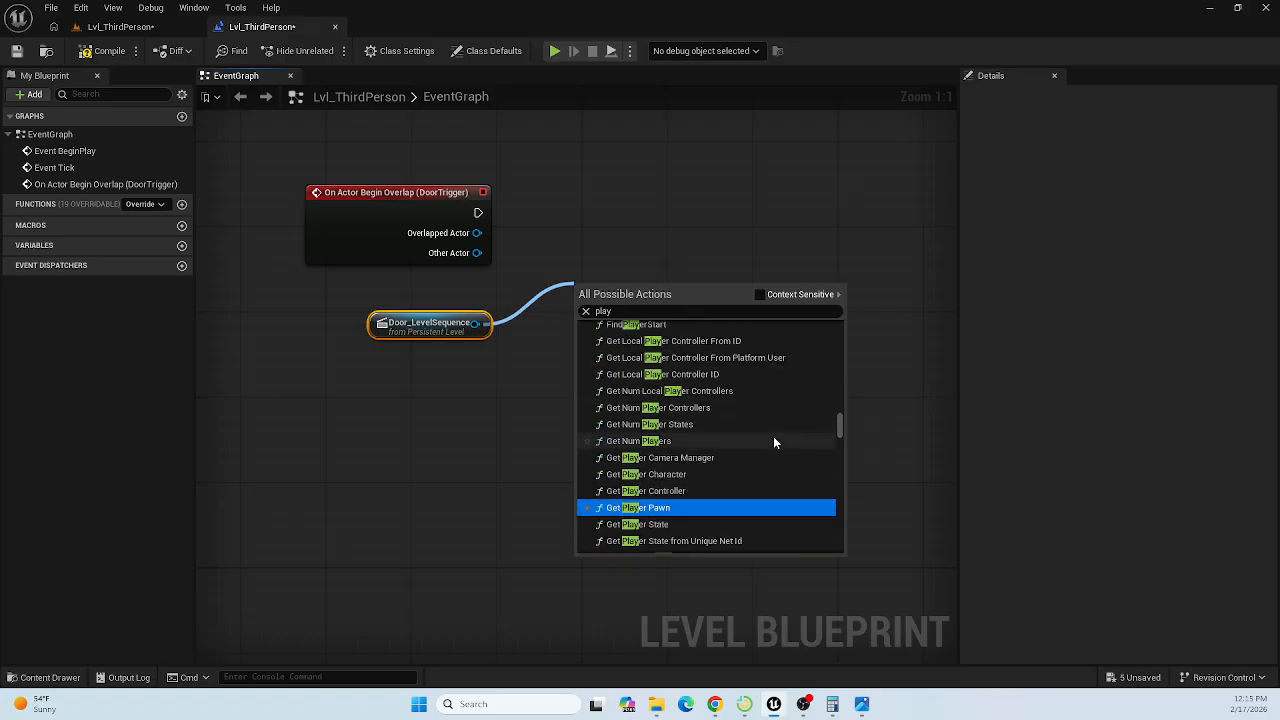
{"action": "scroll", "coordinate": [773, 440], "scroll_direction": "down", "scroll_amount": 5}
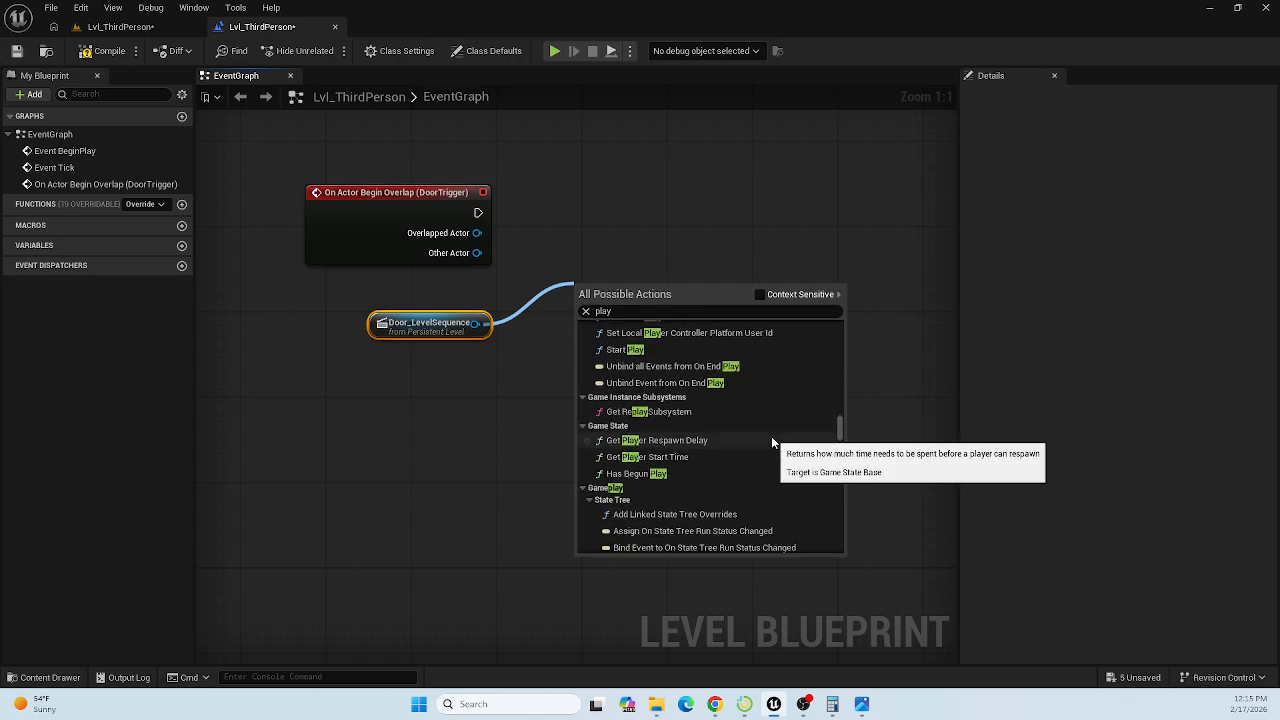
{"action": "scroll", "coordinate": [771, 440], "scroll_direction": "down", "scroll_amount": 8}
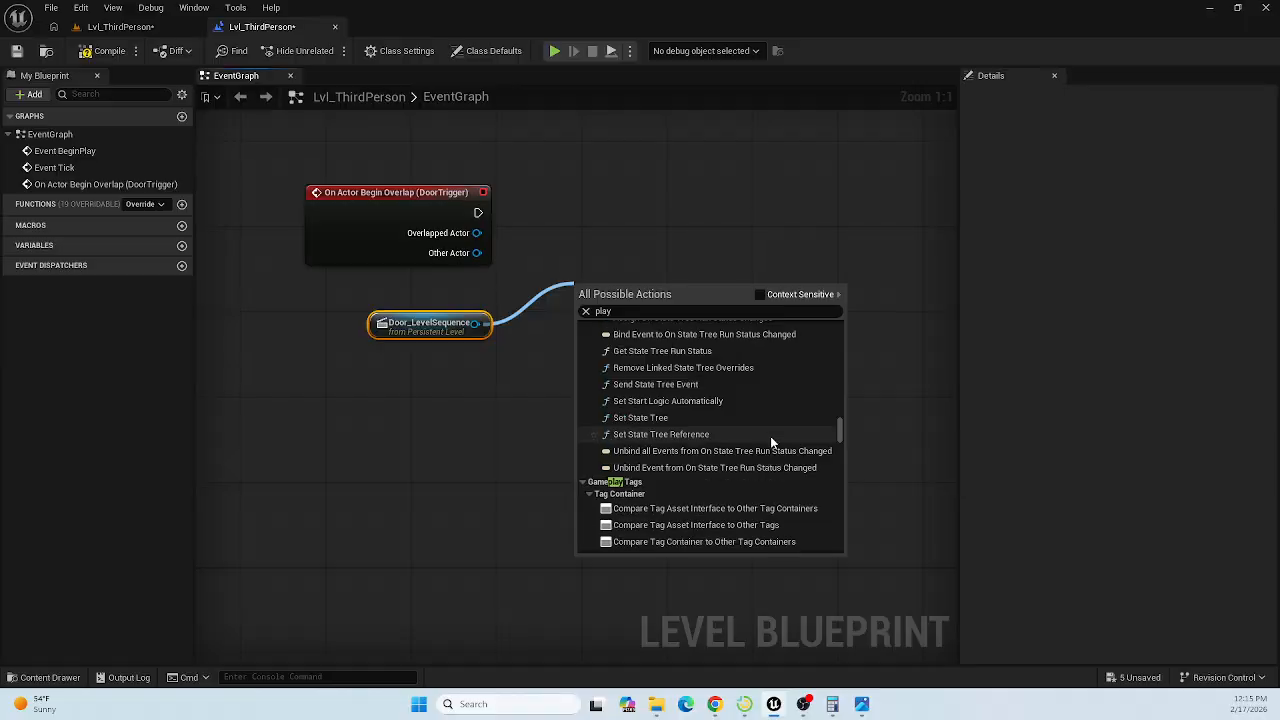
{"action": "scroll", "coordinate": [769, 441], "scroll_direction": "down", "scroll_amount": 10}
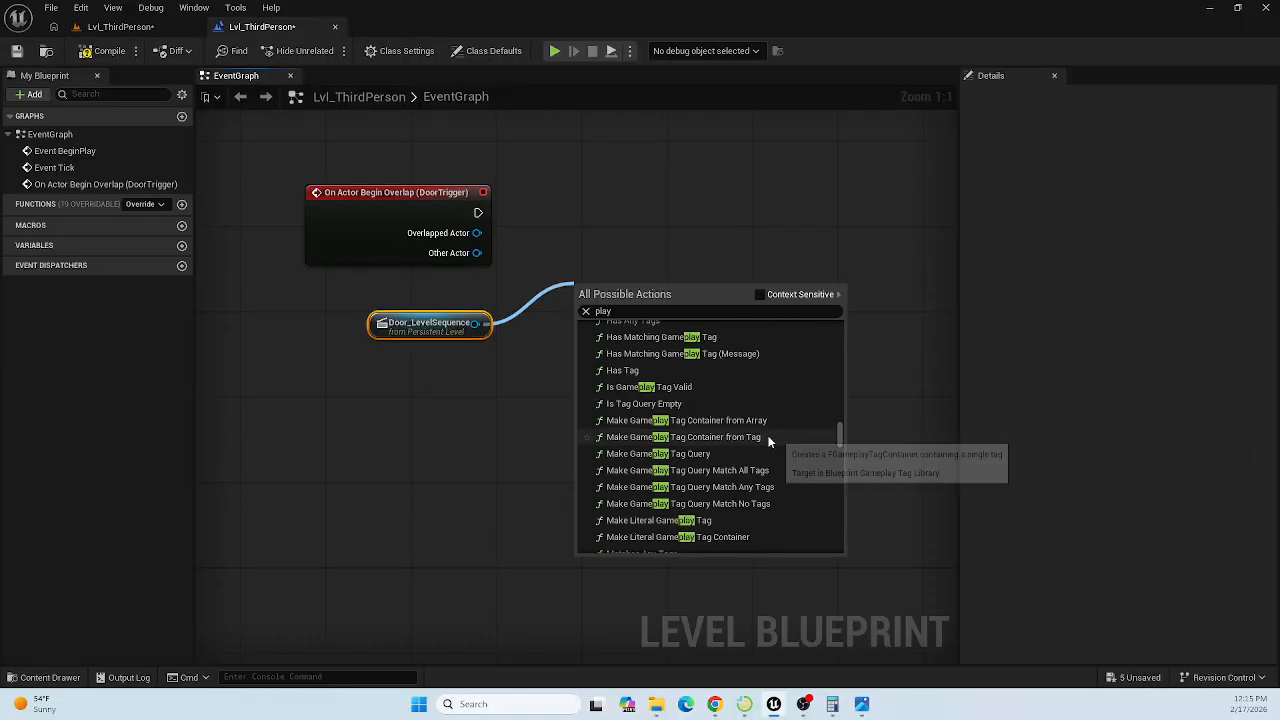
{"action": "scroll", "coordinate": [769, 441], "scroll_direction": "down", "scroll_amount": 10}
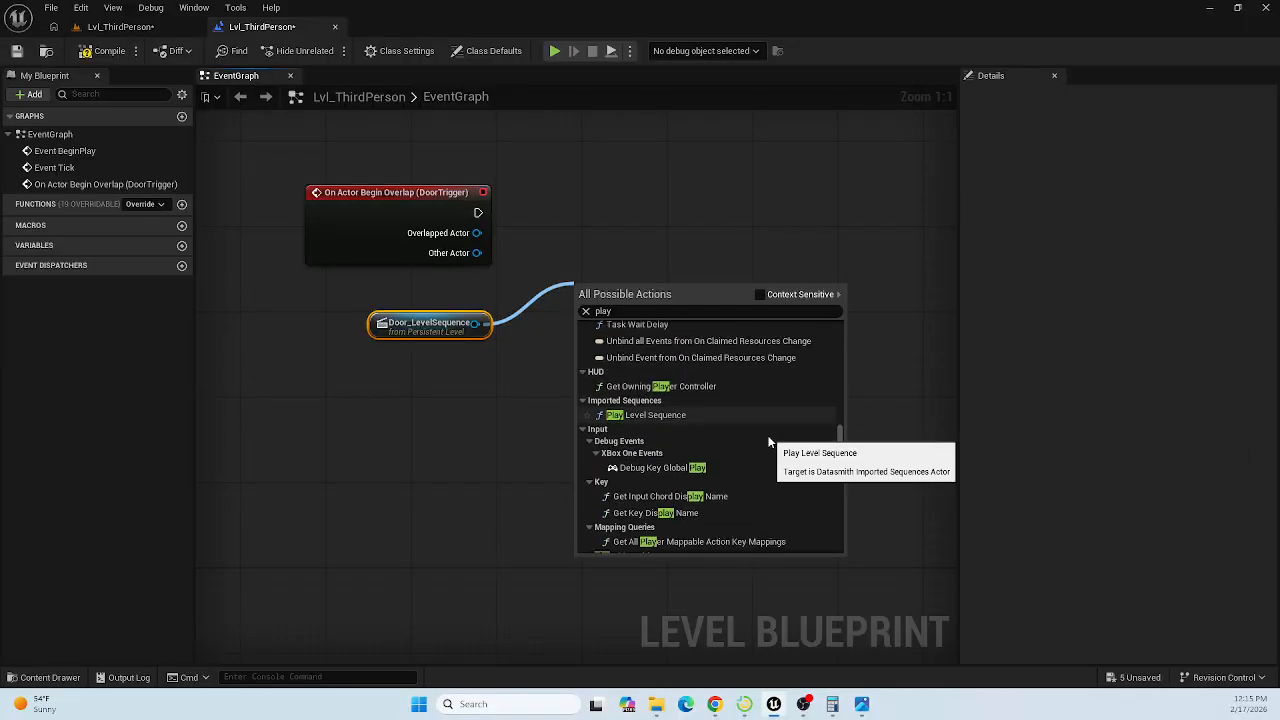
{"action": "scroll", "coordinate": [769, 441], "scroll_direction": "down", "scroll_amount": 8}
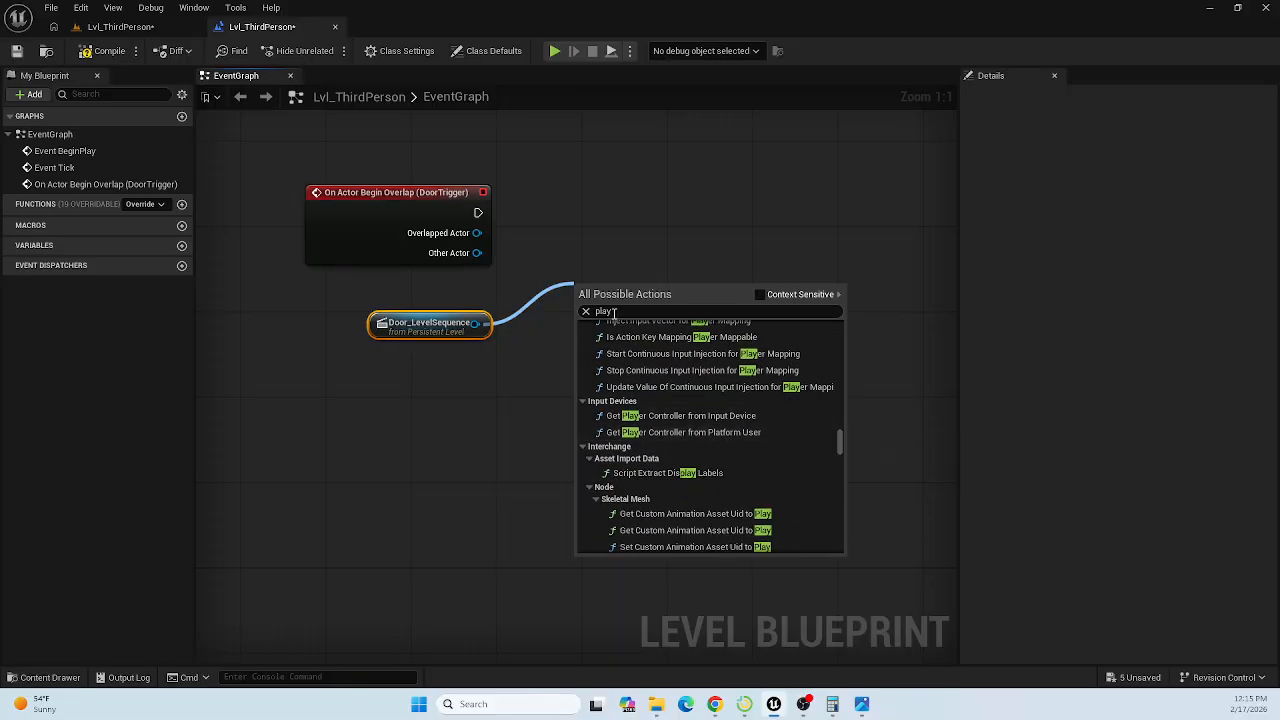
Search the Door_LevelSequence output's actions for "cinematic play" and "cinemati", looking for a Play entry under Cinematic.
{"action": "type", "text": "cine"}
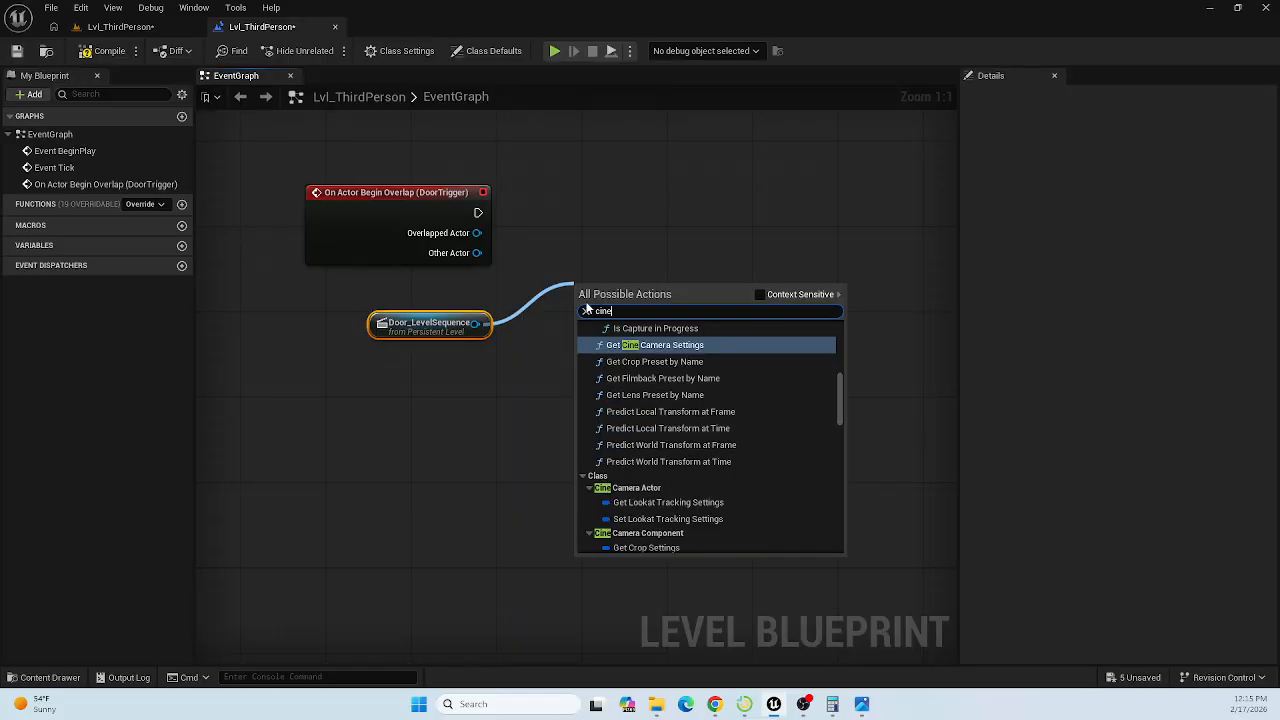
{"action": "type", "text": "mat"}
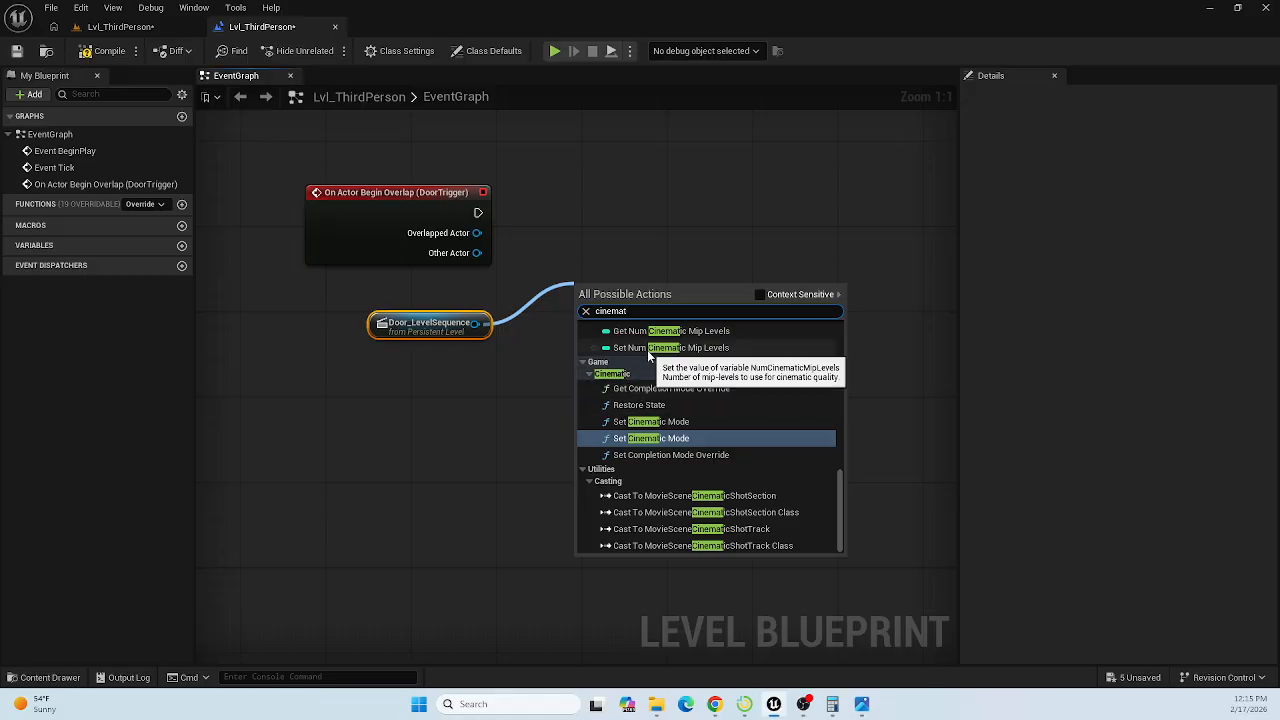
{"action": "type", "text": "ic p"}
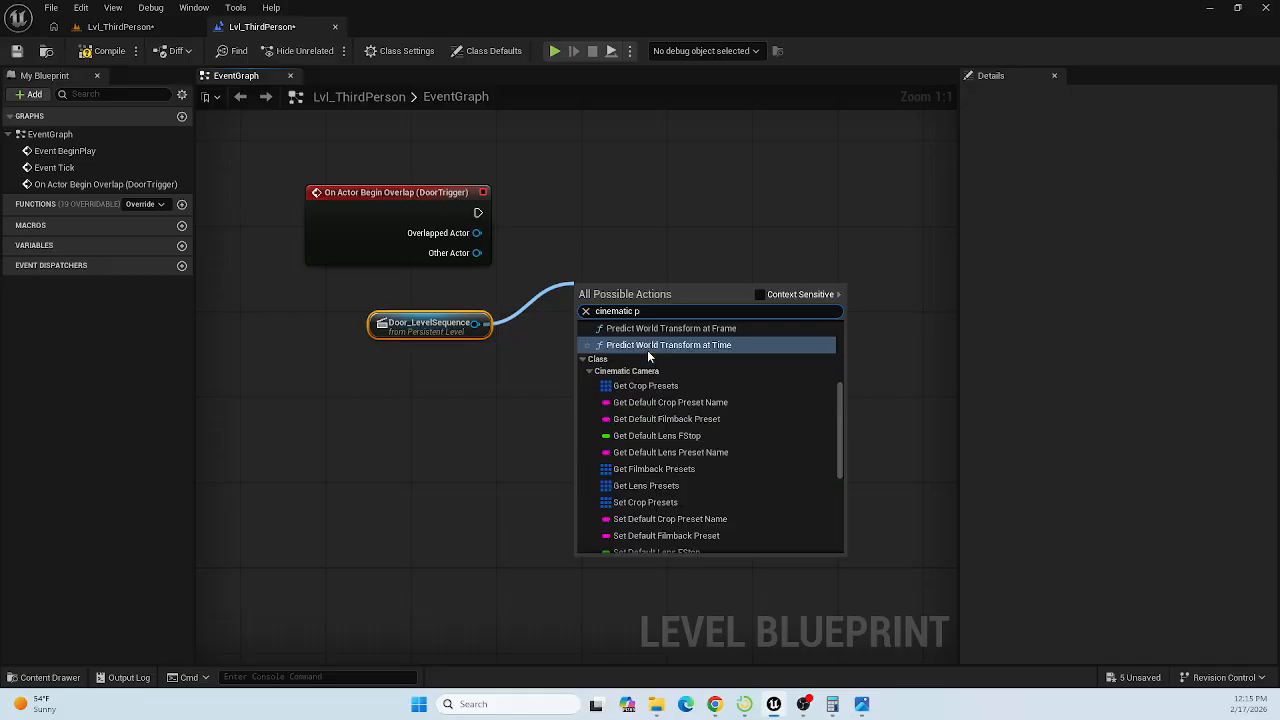
{"action": "type", "text": "lay"}
{"action": "key", "text": "BackSpace"}
{"action": "key", "text": "BackSpace"}
{"action": "key", "text": "BackSpace"}
{"action": "key", "text": "BackSpace"}
{"action": "key", "text": "BackSpace"}
{"action": "key", "text": "BackSpace"}
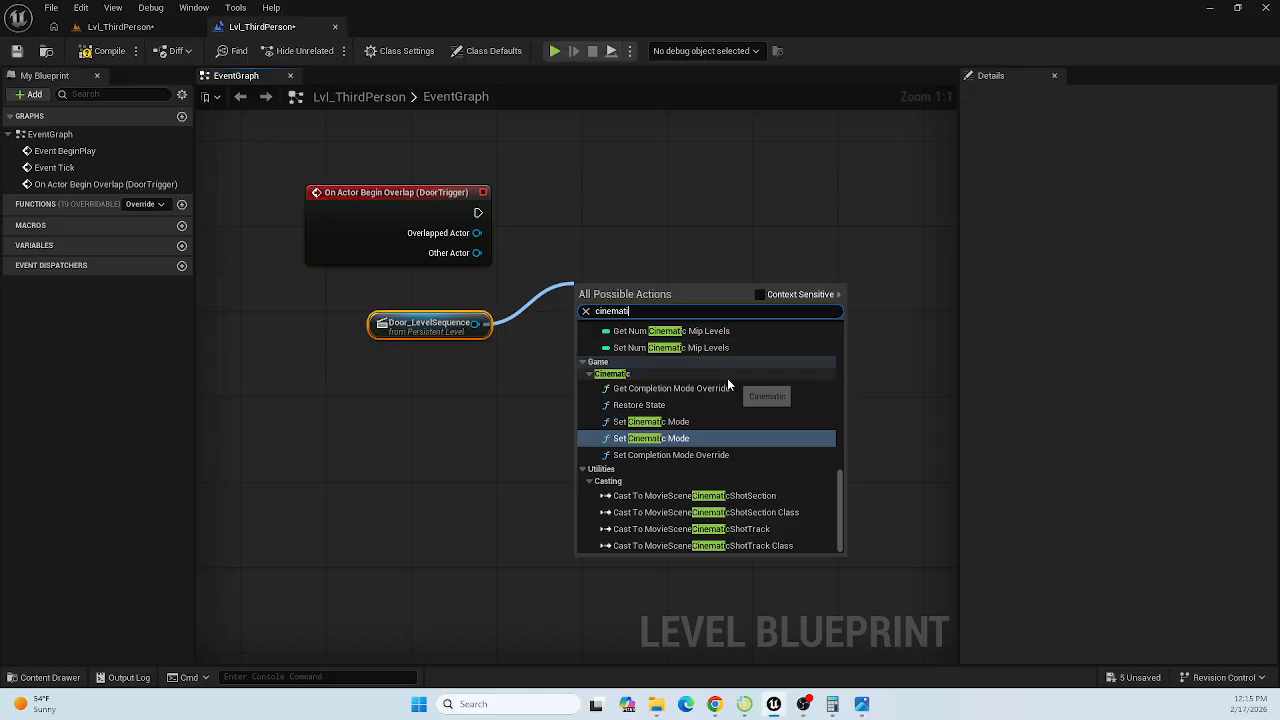
{"action": "scroll", "coordinate": [639, 489], "scroll_direction": "up", "scroll_amount": 2}
{"action": "scroll", "coordinate": [638, 488], "scroll_direction": "up", "scroll_amount": 10}
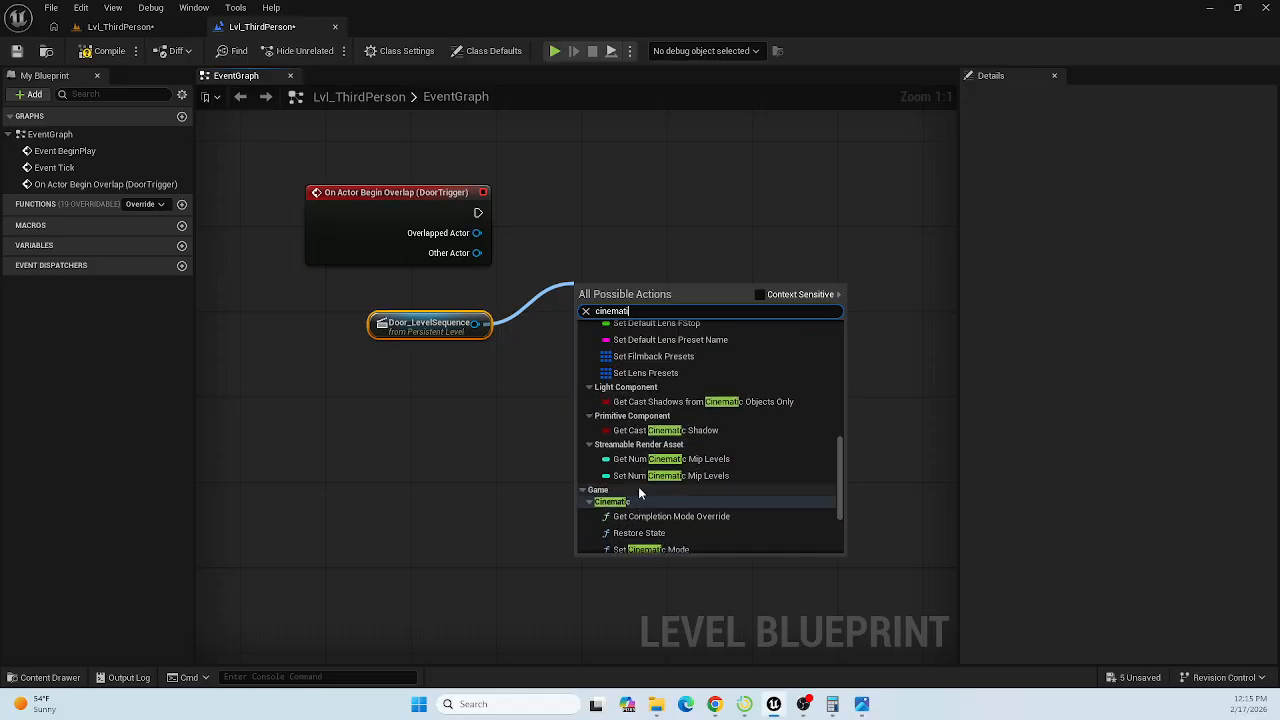
{"action": "scroll", "coordinate": [639, 488], "scroll_direction": "up", "scroll_amount": 7}
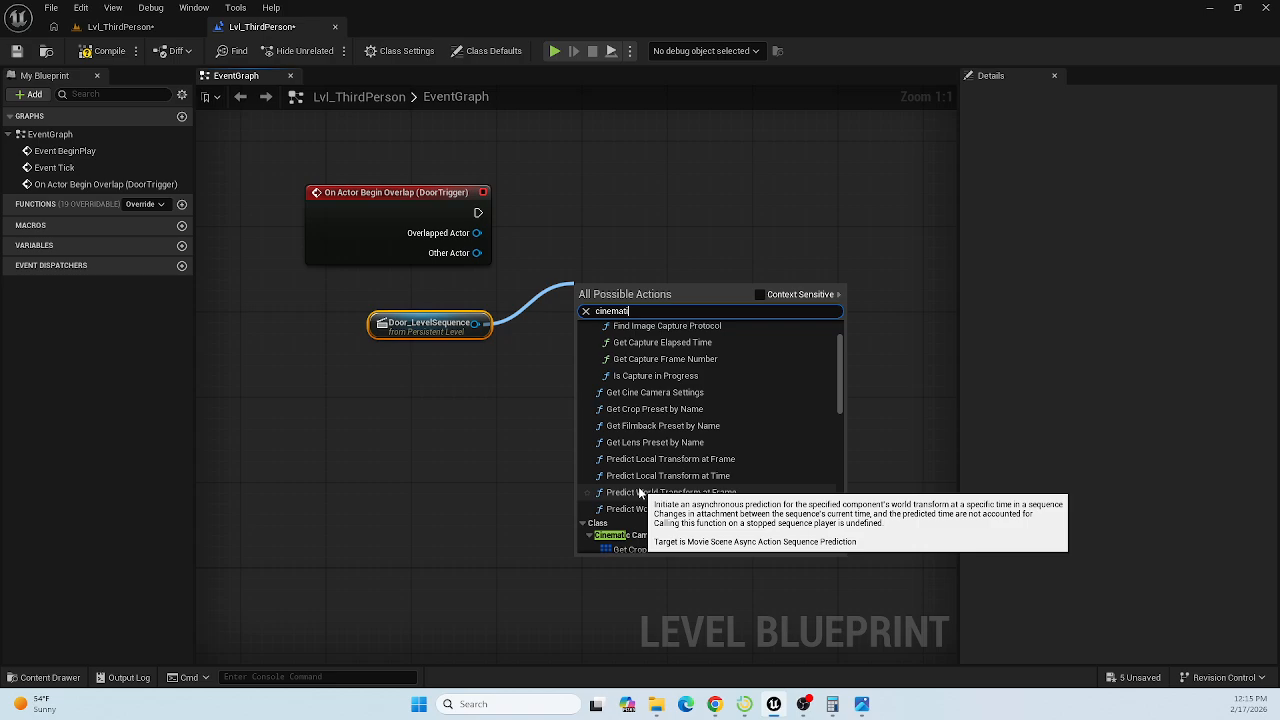
{"action": "scroll", "coordinate": [641, 488], "scroll_direction": "down", "scroll_amount": 8}
{"action": "scroll", "coordinate": [640, 487], "scroll_direction": "down", "scroll_amount": 10}
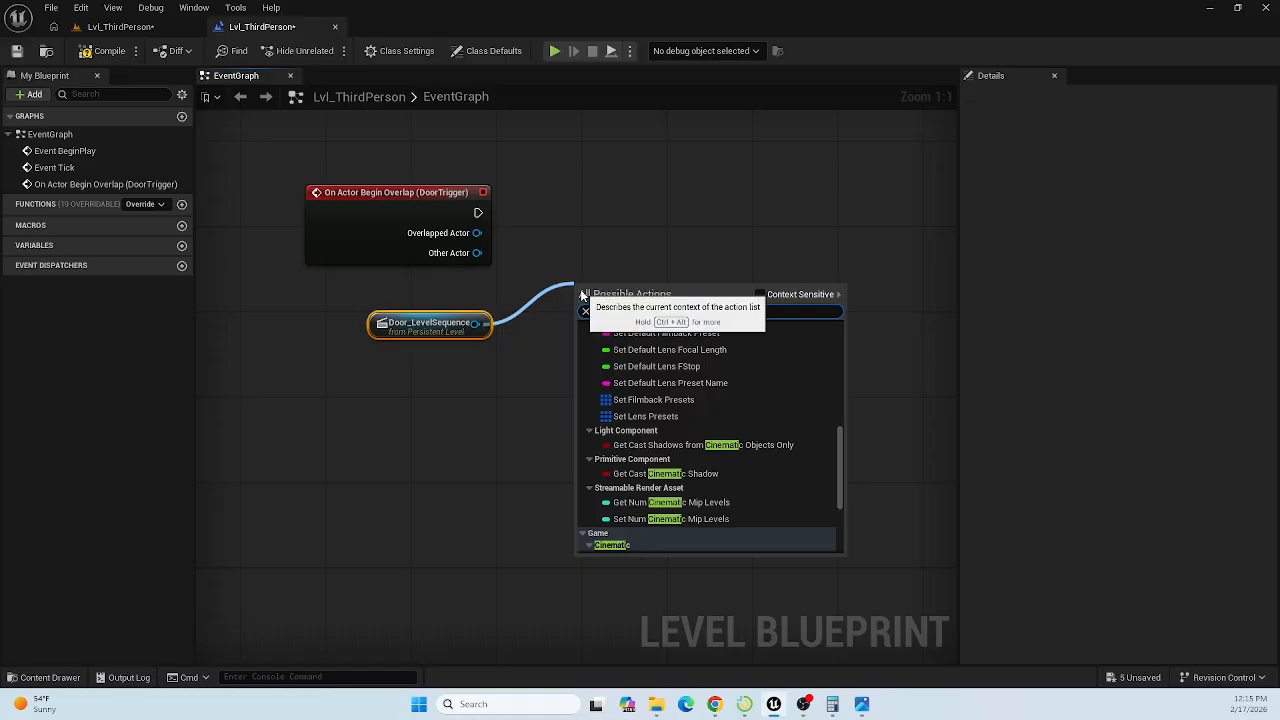
Search the Door_LevelSequence output's actions for "play" again.
{"action": "type", "text": "p"}
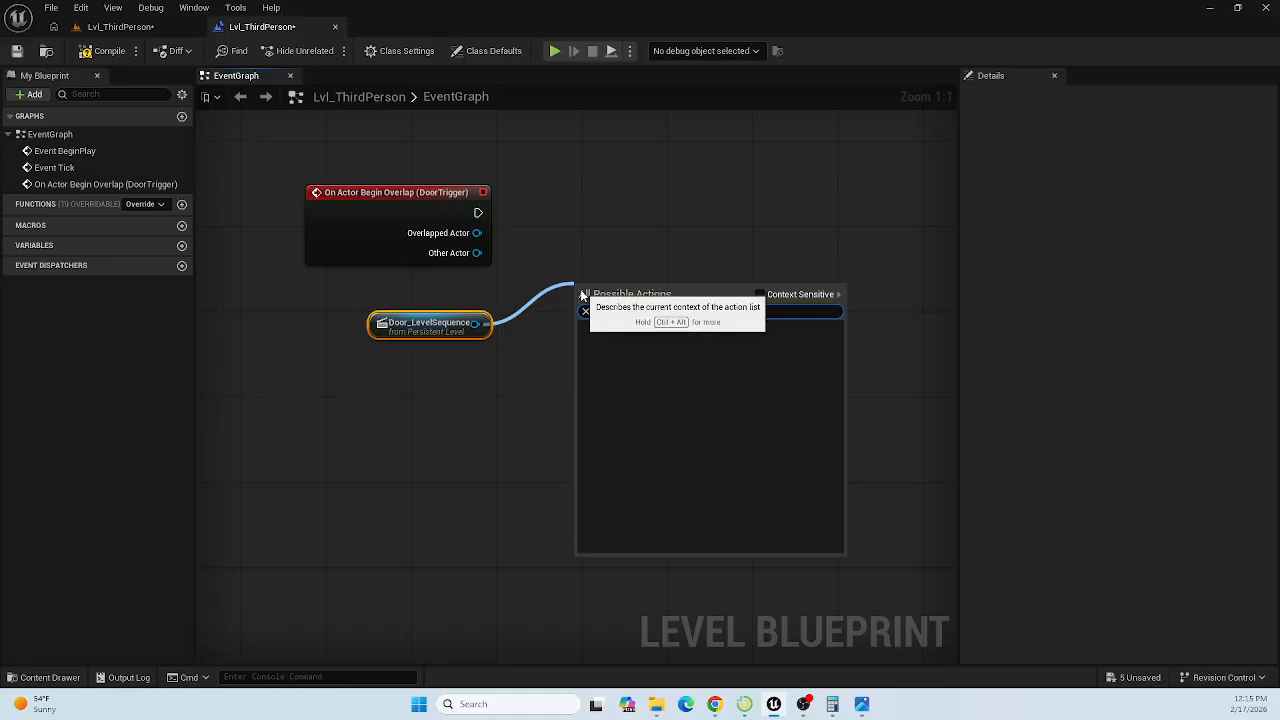
{"action": "type", "text": "lkay"}
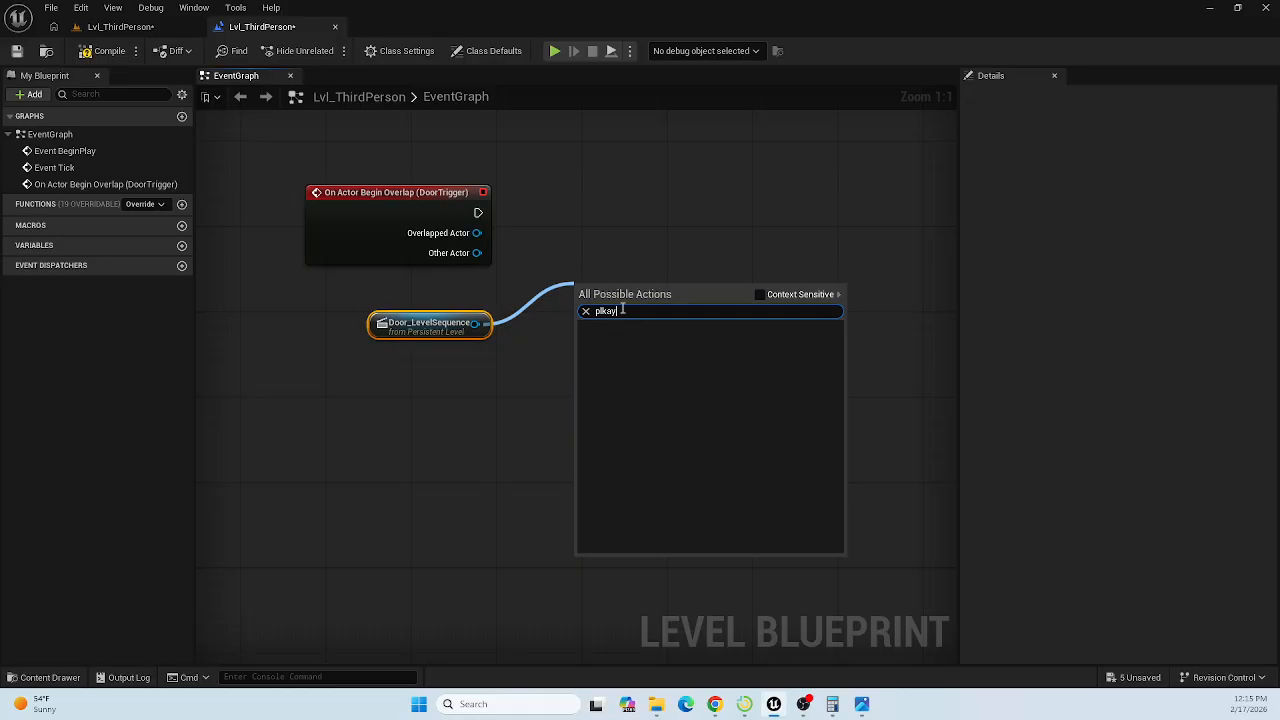
{"action": "key", "text": "BackSpace"}
{"action": "key", "text": "BackSpace"}
{"action": "key", "text": "BackSpace"}
{"action": "key", "text": "BackSpace"}
{"action": "key", "text": "BackSpace"}
{"action": "type", "text": "play"}
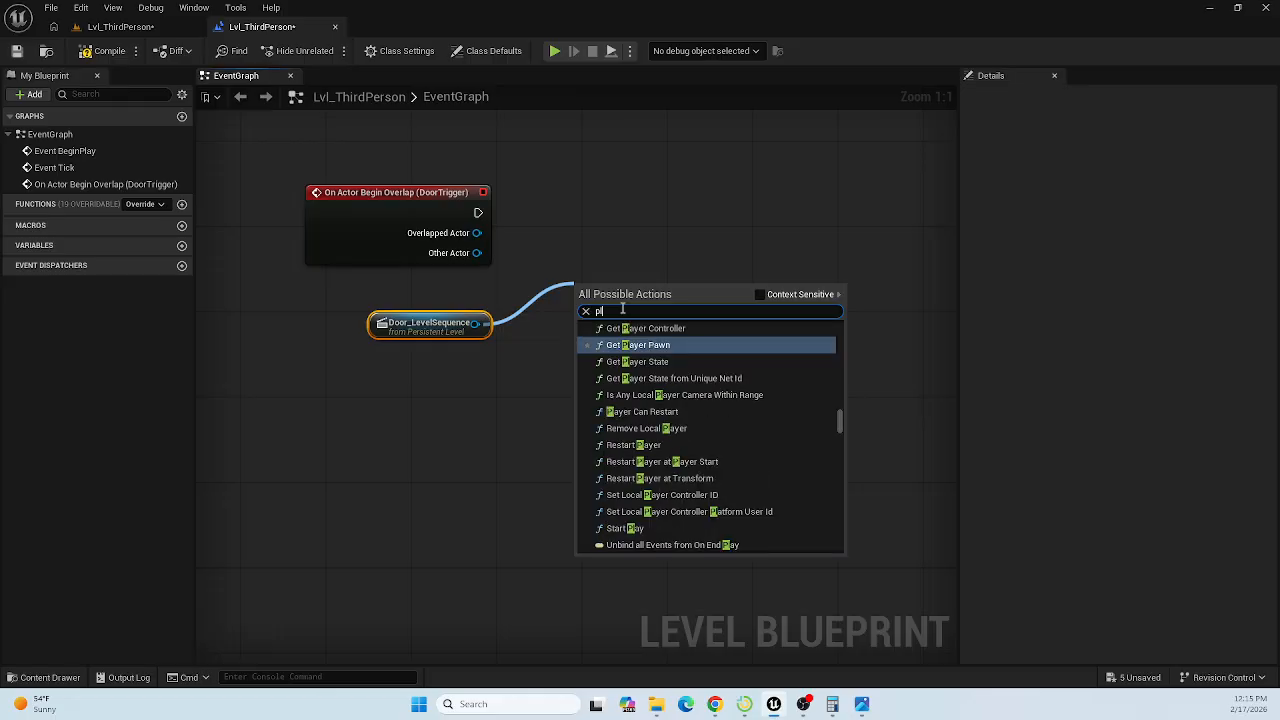
Look through the Game category of the results and compare it with the Game Cinematic Play.png image in the photo viewer.
{"action": "left_click", "coordinate": [839, 427]}
{"action": "scroll", "coordinate": [839, 425], "scroll_direction": "up", "scroll_amount": 2}
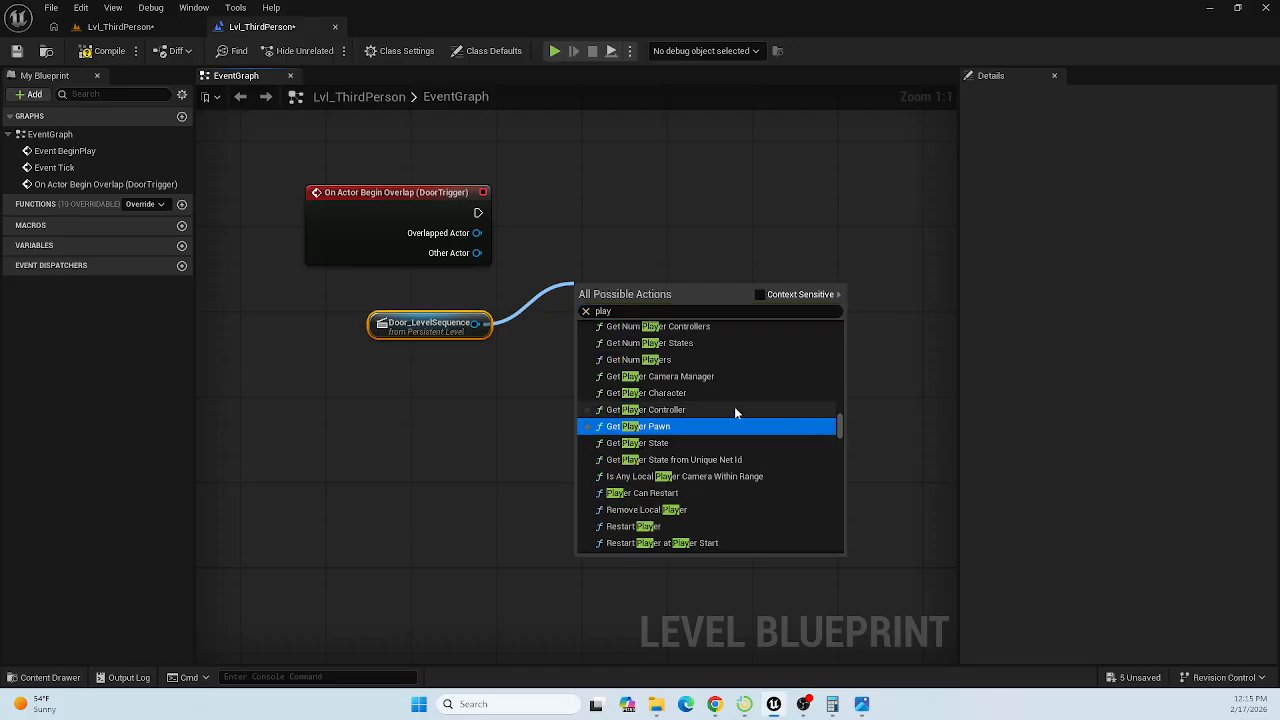
{"action": "scroll", "coordinate": [734, 406], "scroll_direction": "up", "scroll_amount": 5}
{"action": "scroll", "coordinate": [734, 406], "scroll_direction": "up", "scroll_amount": 8}
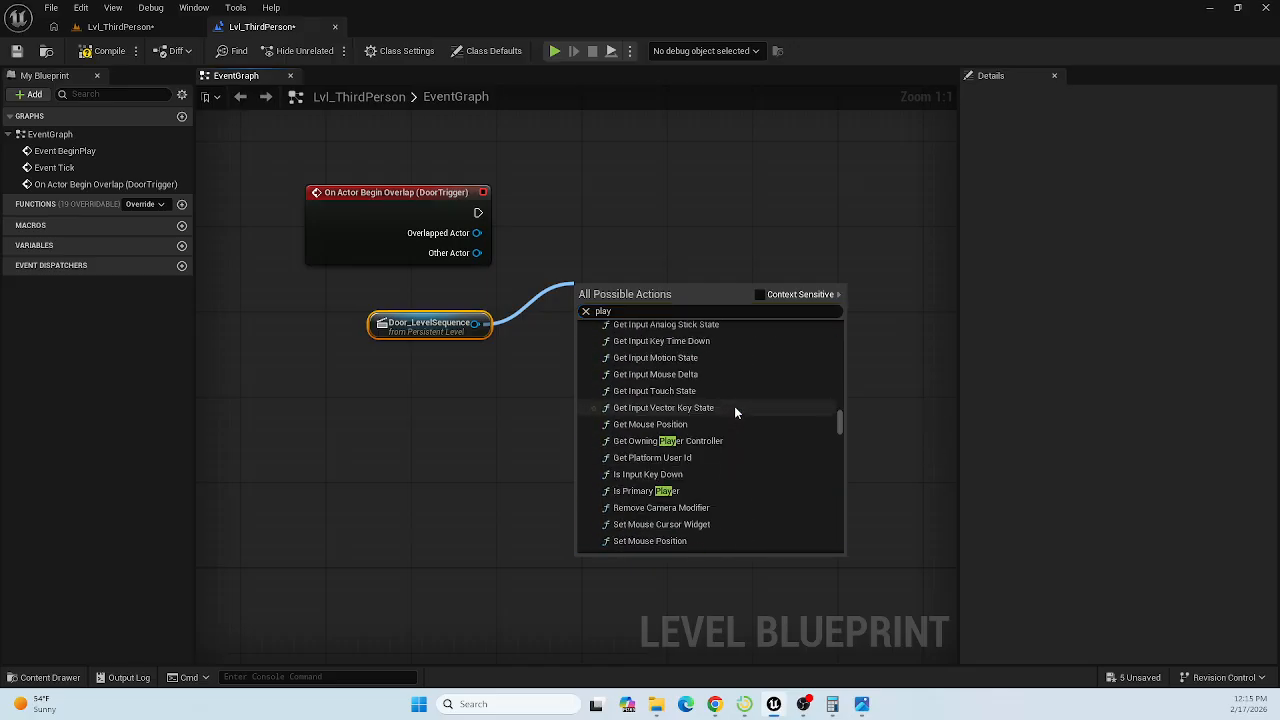
{"action": "scroll", "coordinate": [734, 406], "scroll_direction": "up", "scroll_amount": 3}
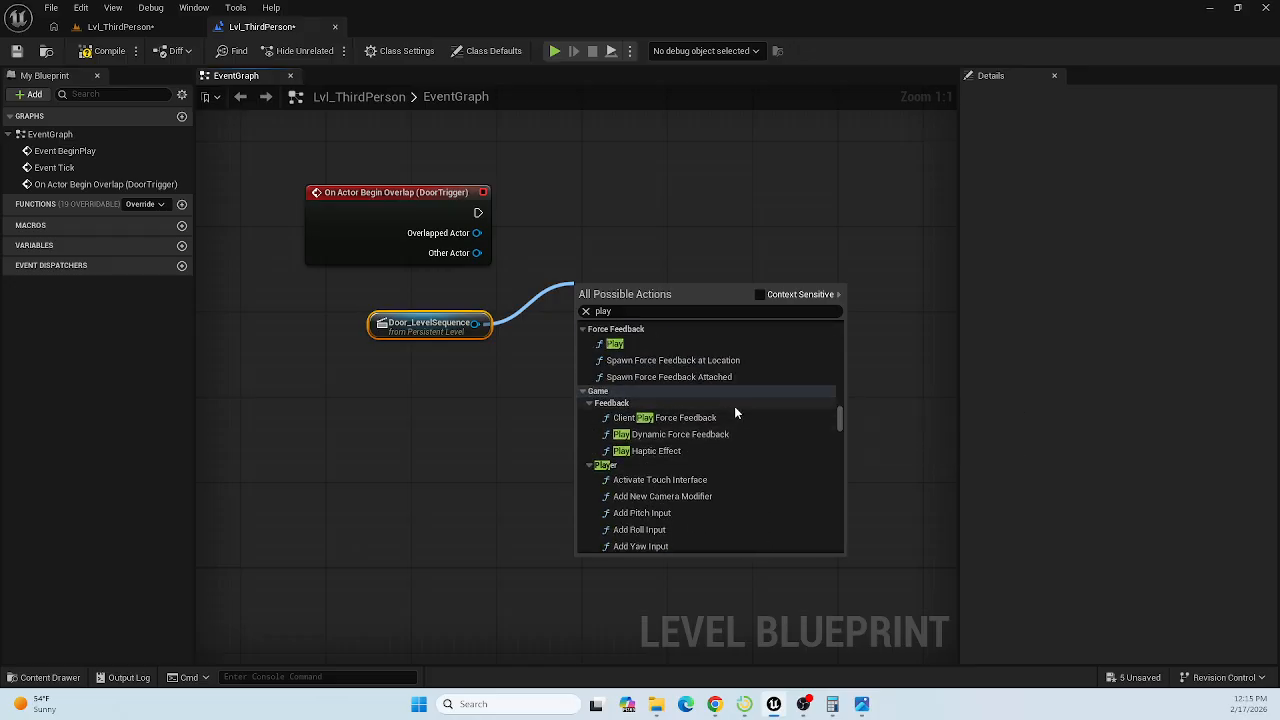
{"action": "left_click", "coordinate": [862, 704]}
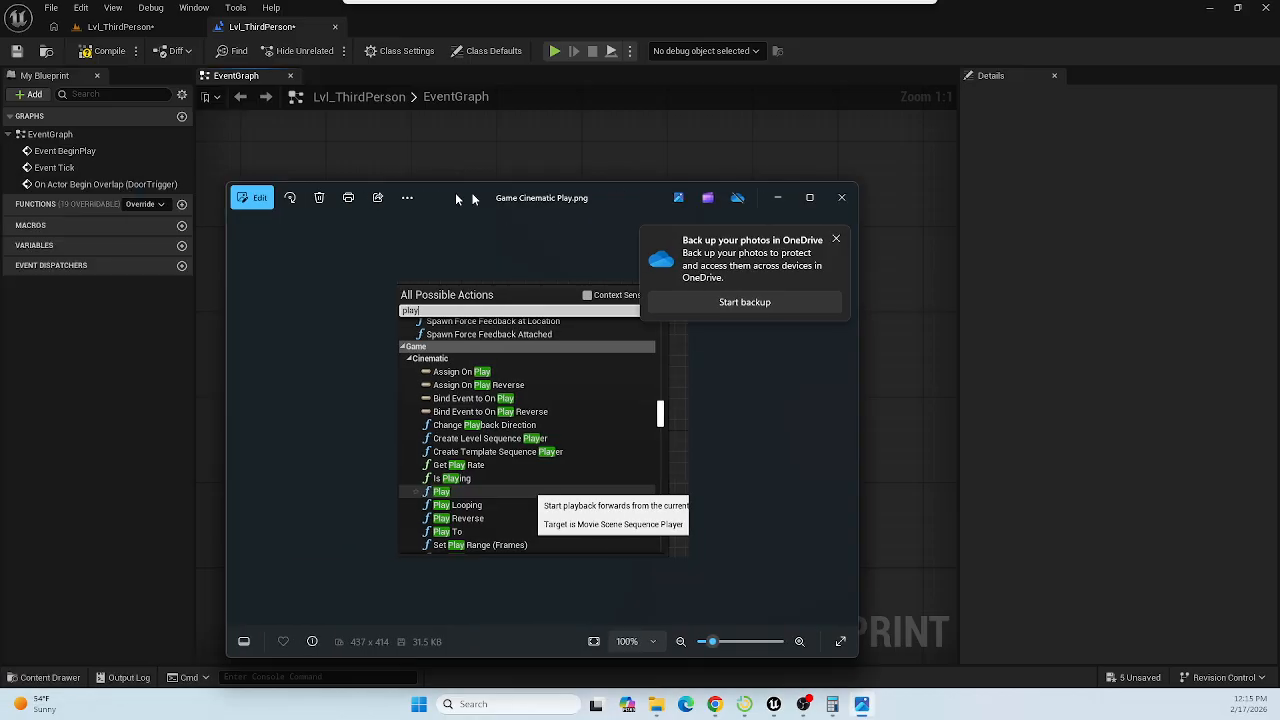
{"action": "left_click_drag", "start_coordinate": [457, 195], "coordinate": [780, 125]}
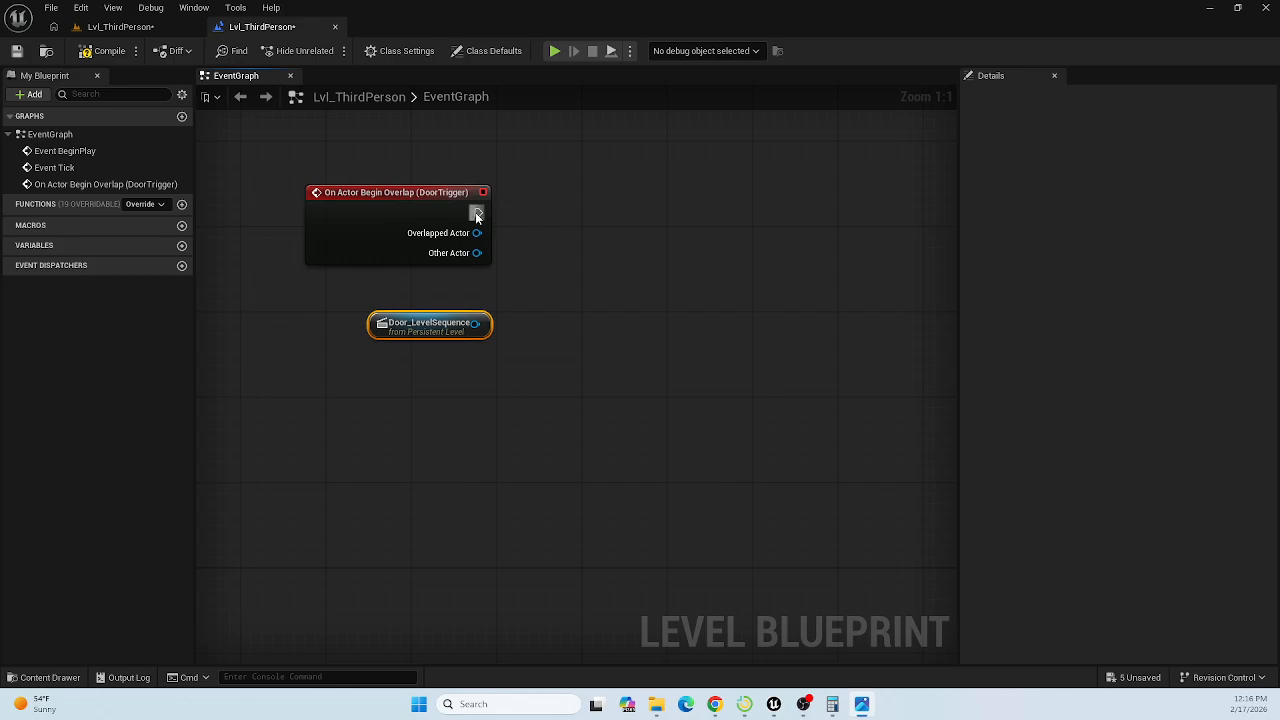
Search all possible actions for the DoorTrigger overlap event's execution output for "moviescenesequenceplayer".
{"action": "left_click_drag", "start_coordinate": [476, 212], "coordinate": [552, 200]}
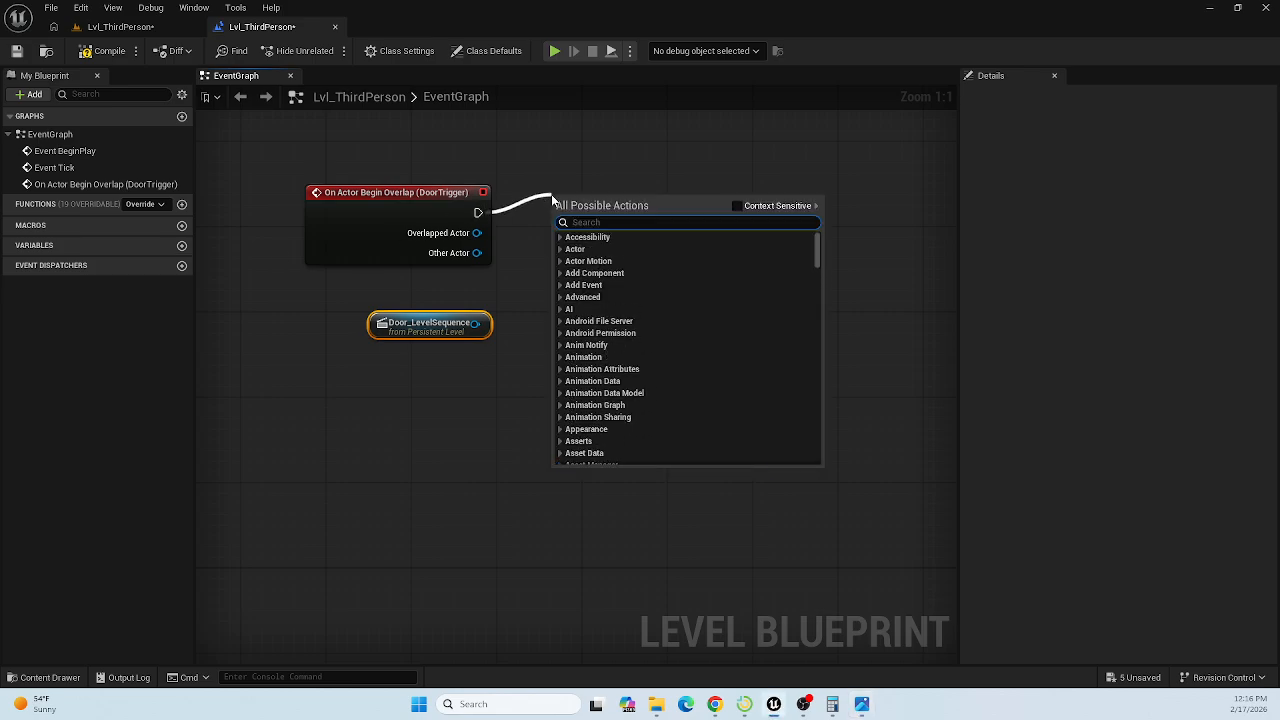
{"action": "type", "text": "movie"}
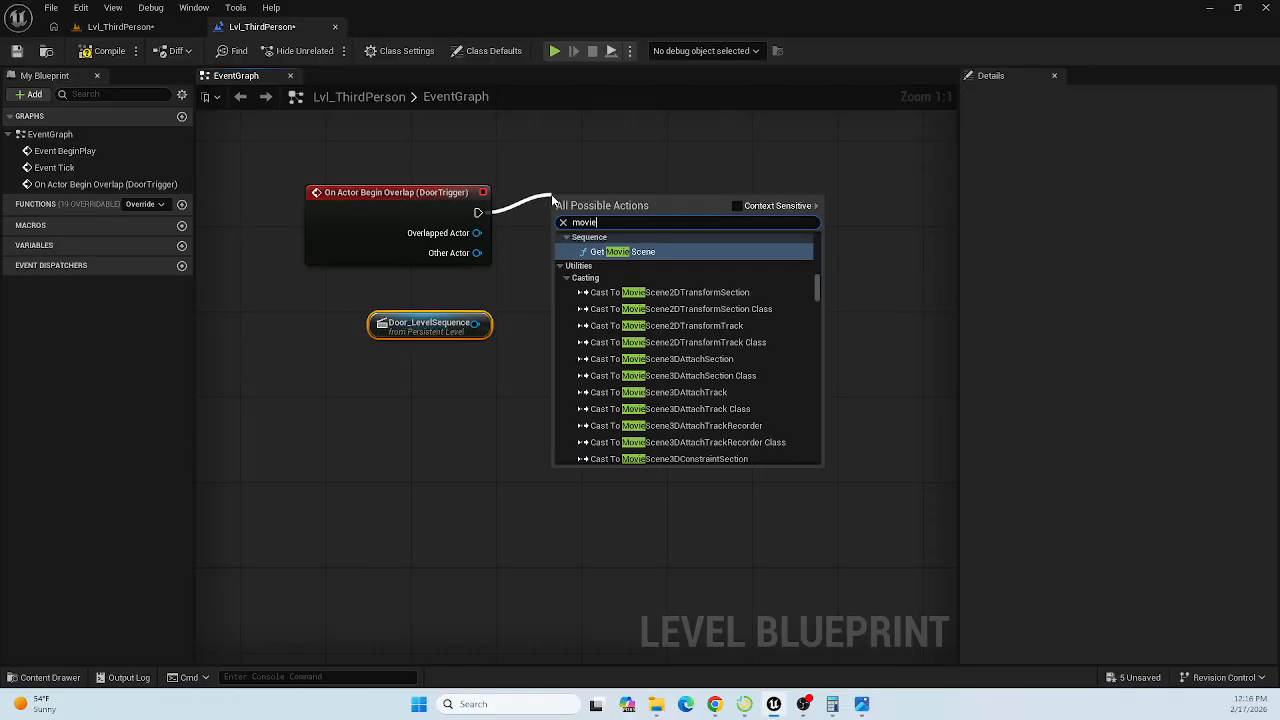
{"action": "type", "text": "scene"}
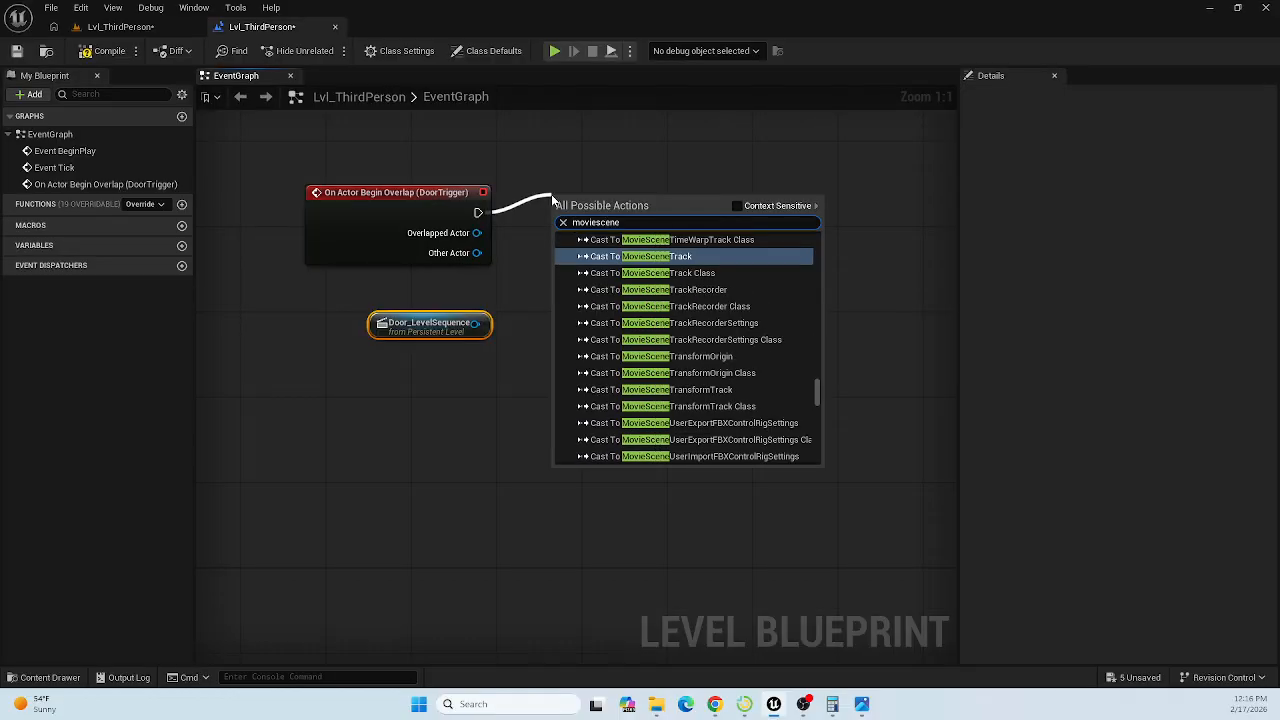
{"action": "type", "text": "seq"}
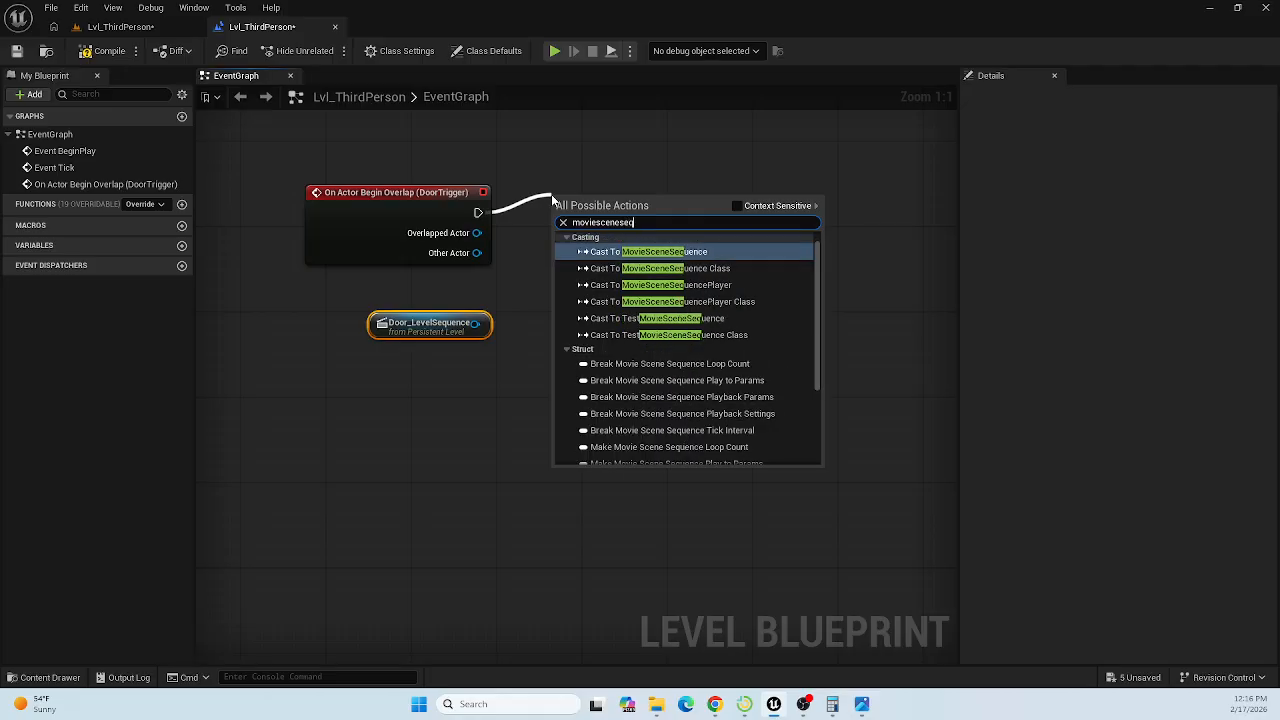
{"action": "type", "text": "uence"}
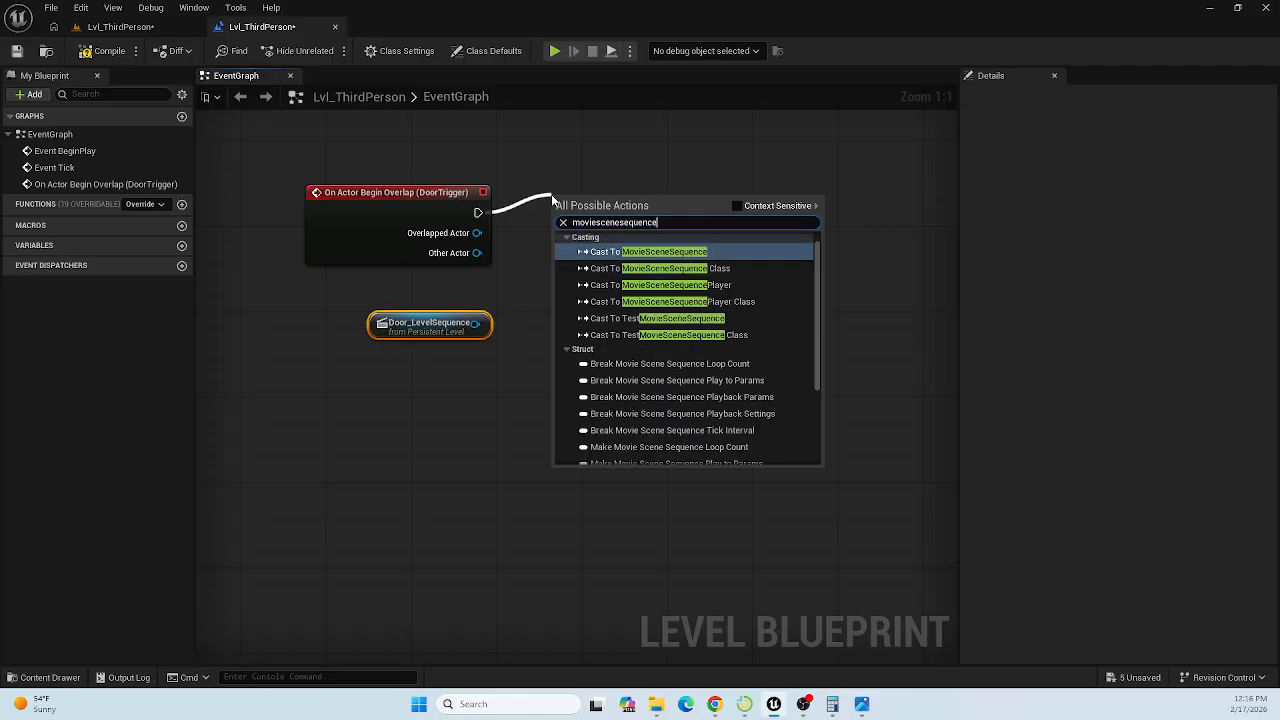
{"action": "type", "text": "player"}
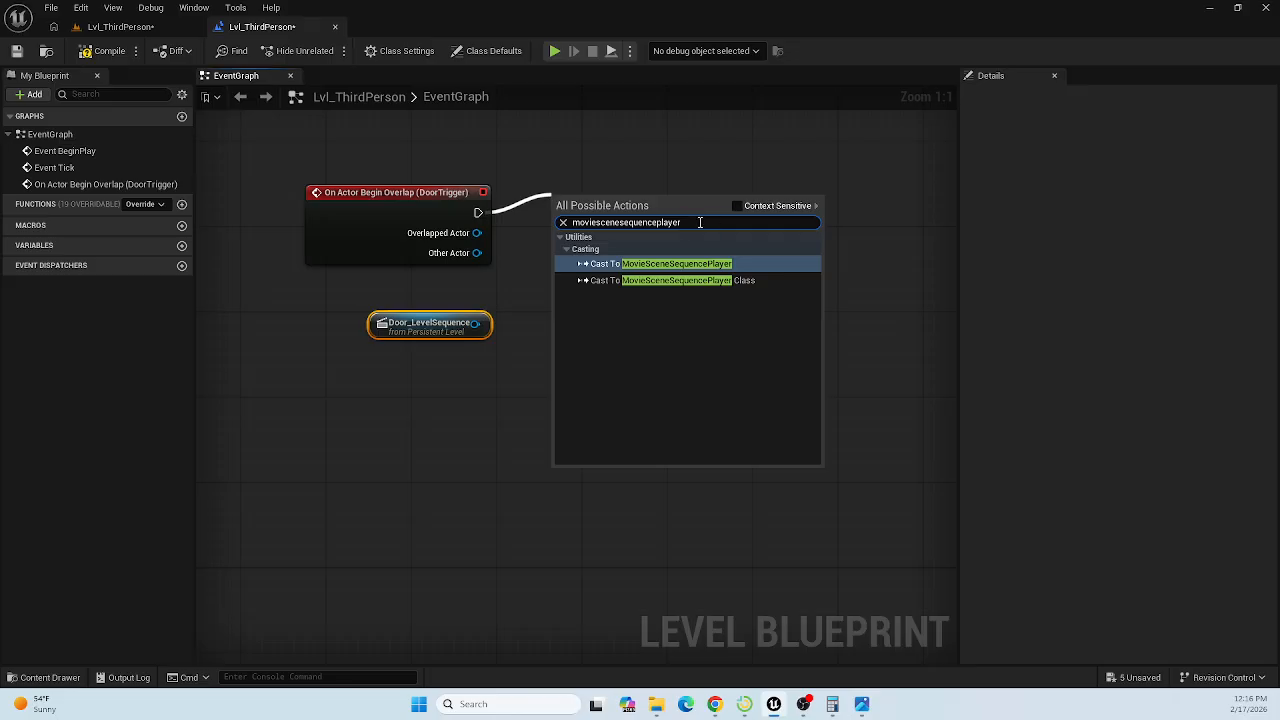
Search the overlap event's execution output actions for "play" instead and look back through the categories above Game for a cinematic Play entry.
{"action": "left_click_drag", "start_coordinate": [700, 222], "coordinate": [572, 223]}
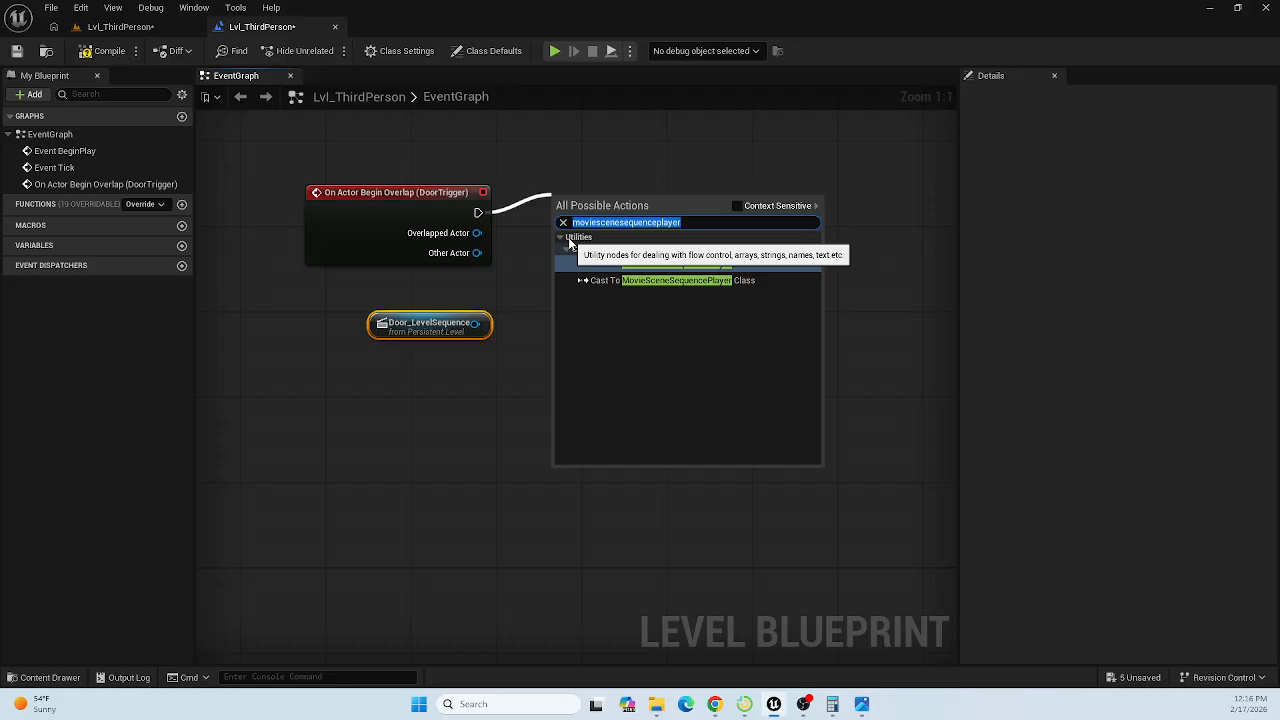
{"action": "type", "text": "play"}
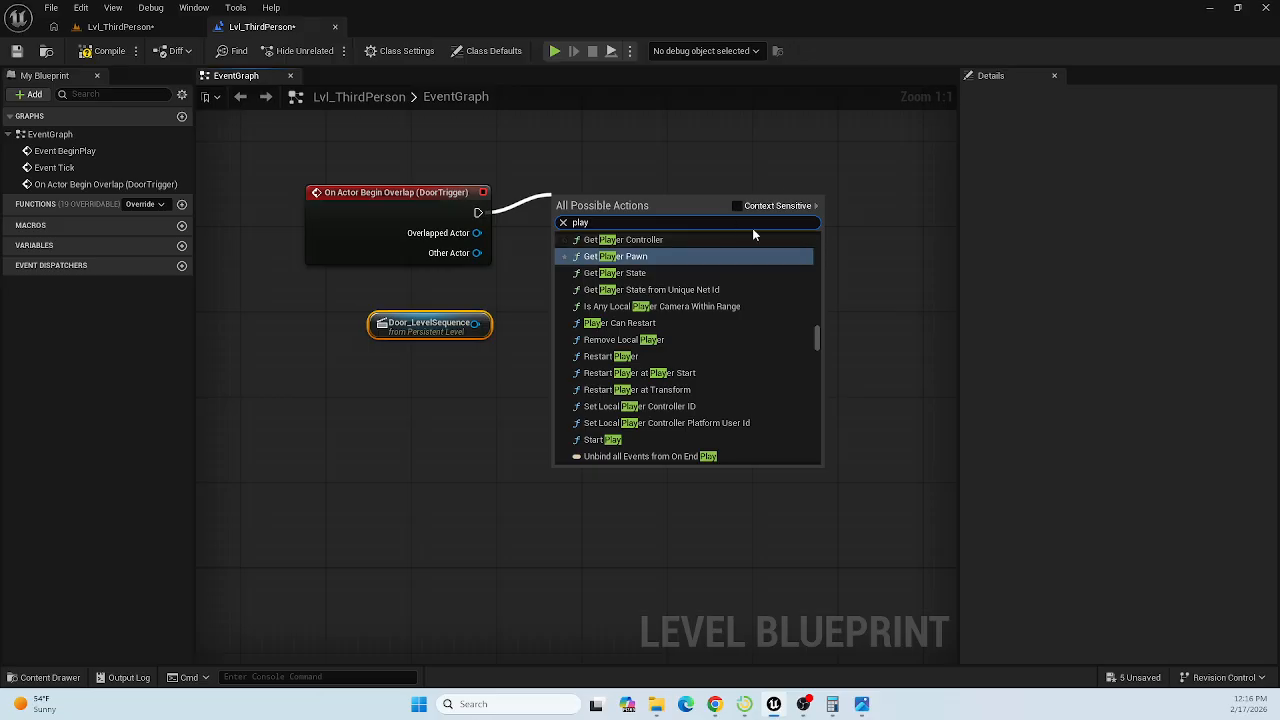
{"action": "left_click", "coordinate": [815, 337]}
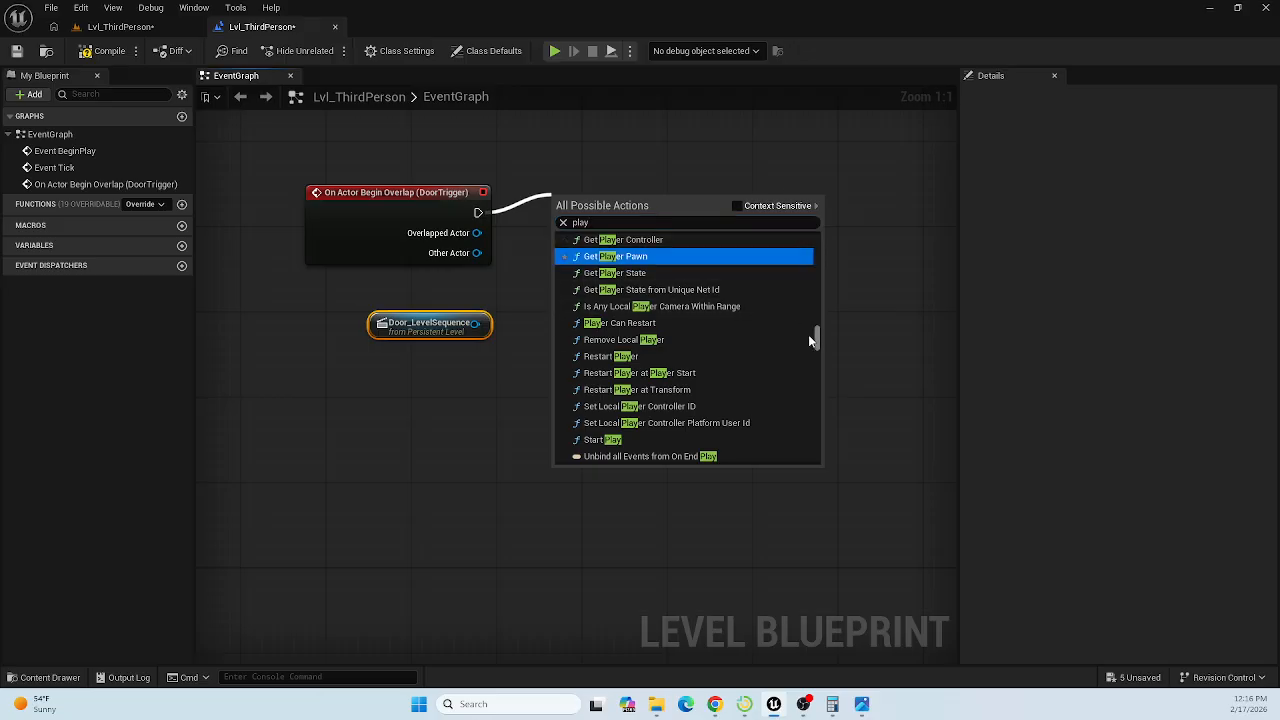
{"action": "scroll", "coordinate": [759, 350], "scroll_direction": "up", "scroll_amount": 6}
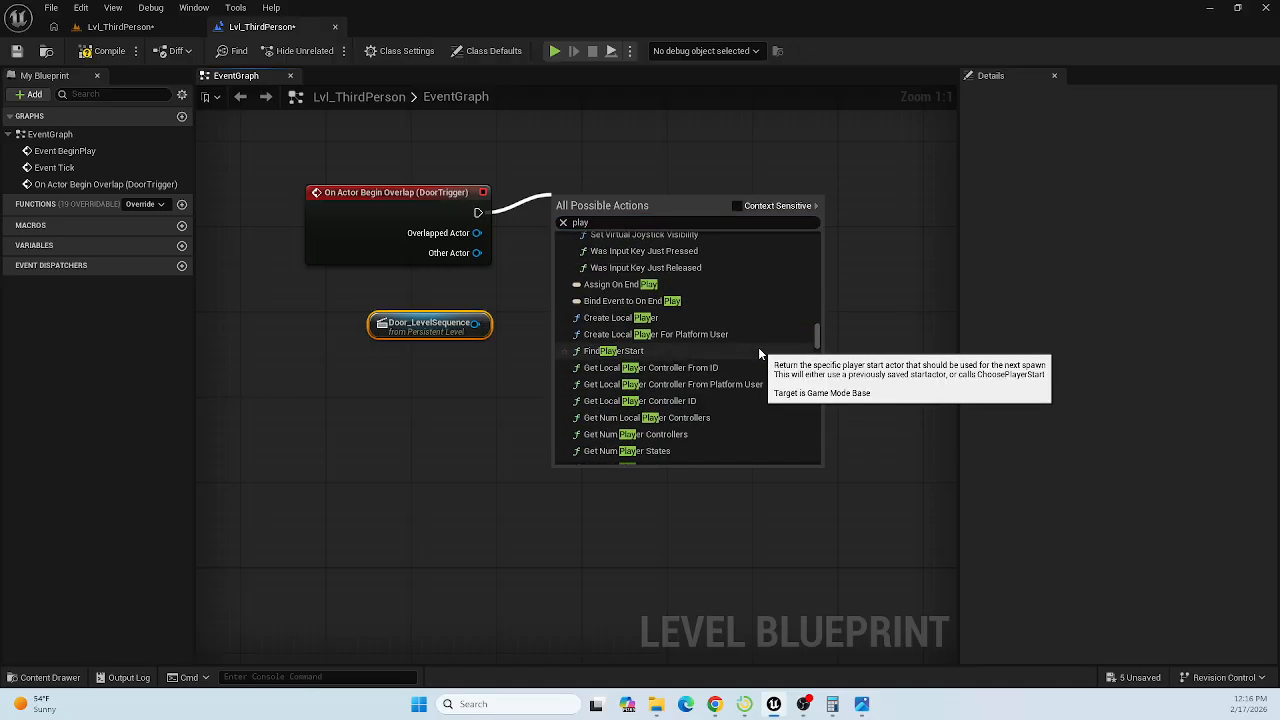
{"action": "scroll", "coordinate": [759, 353], "scroll_direction": "up", "scroll_amount": 10}
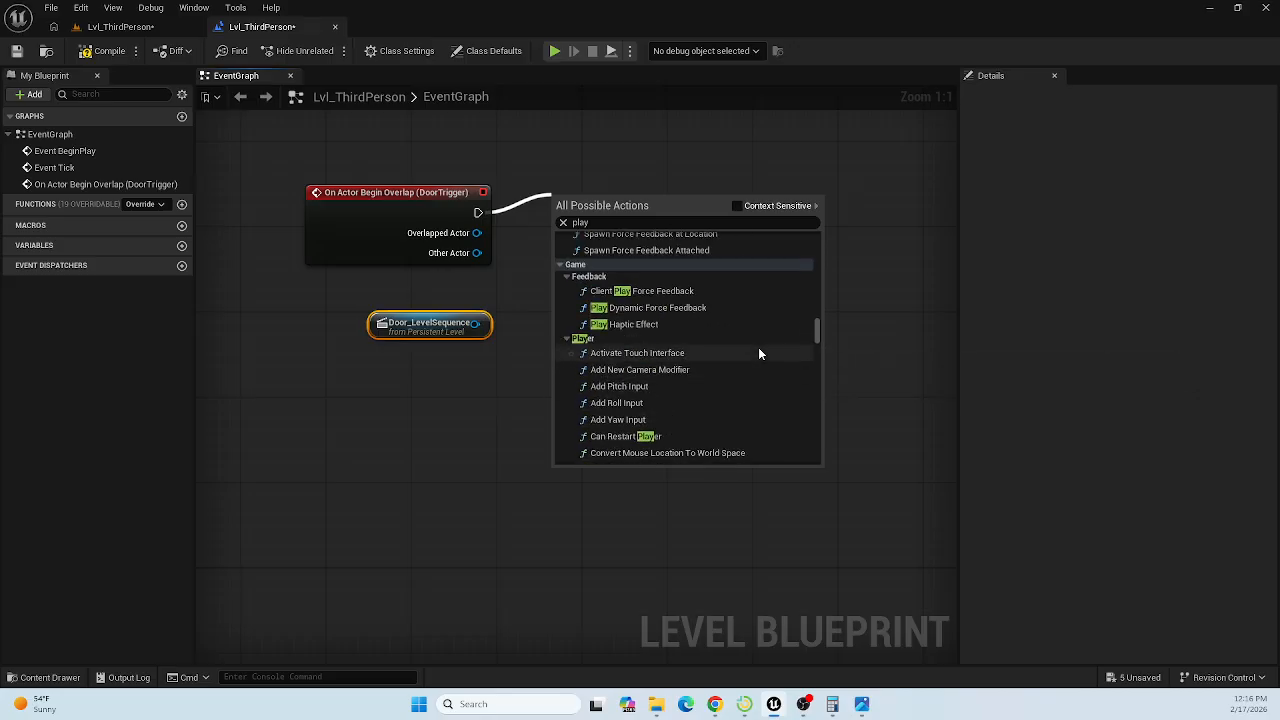
{"action": "scroll", "coordinate": [758, 353], "scroll_direction": "up", "scroll_amount": 10}
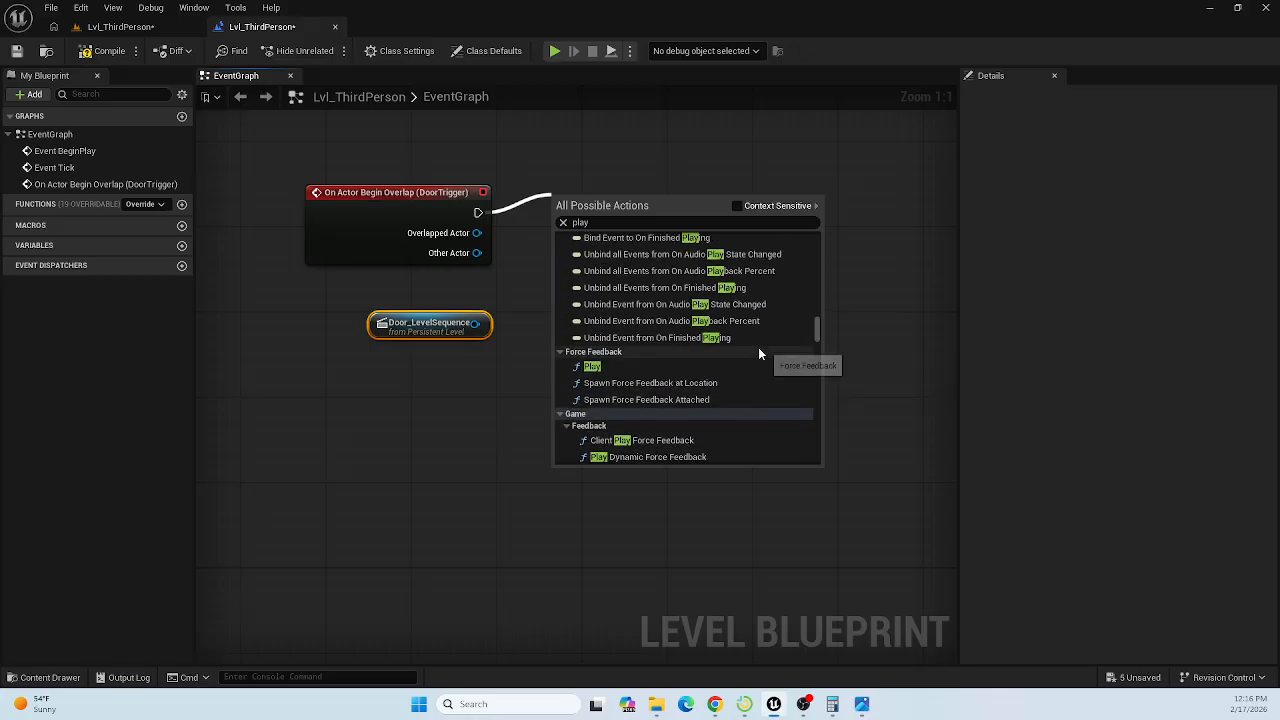
{"action": "scroll", "coordinate": [758, 353], "scroll_direction": "up", "scroll_amount": 3}
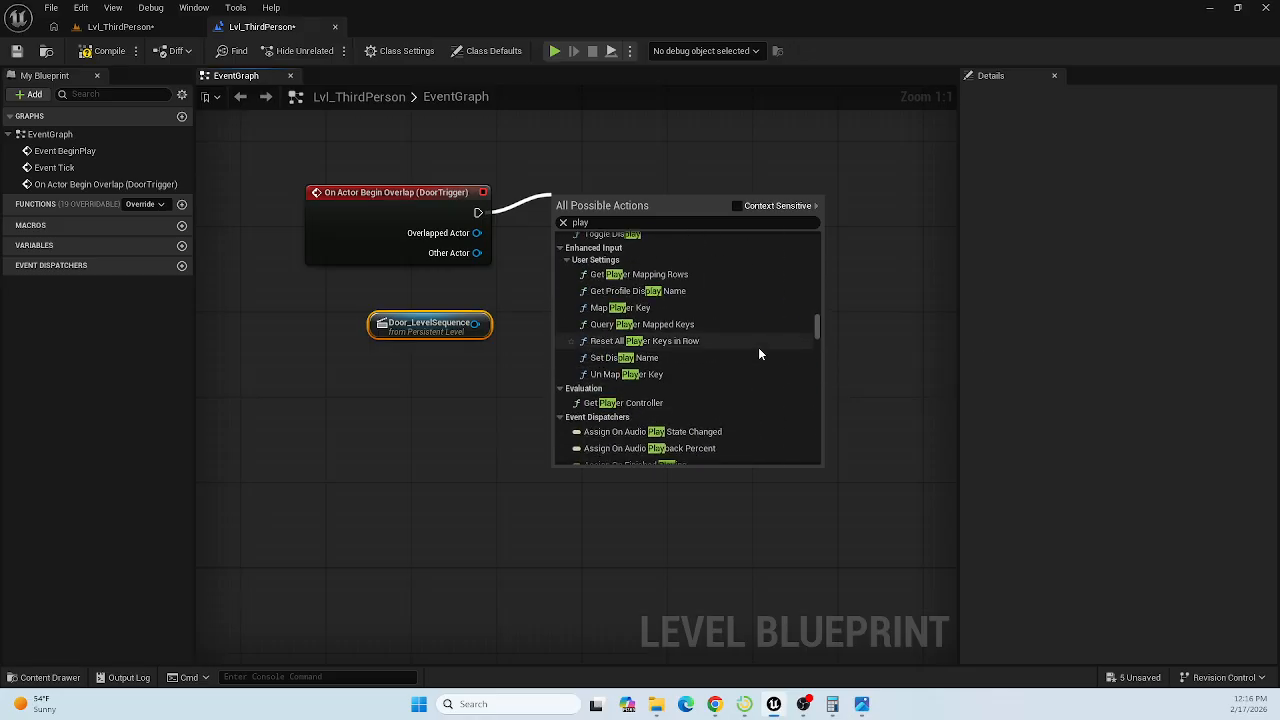
{"action": "scroll", "coordinate": [758, 353], "scroll_direction": "up", "scroll_amount": 3}
{"action": "scroll", "coordinate": [760, 354], "scroll_direction": "up", "scroll_amount": 5}
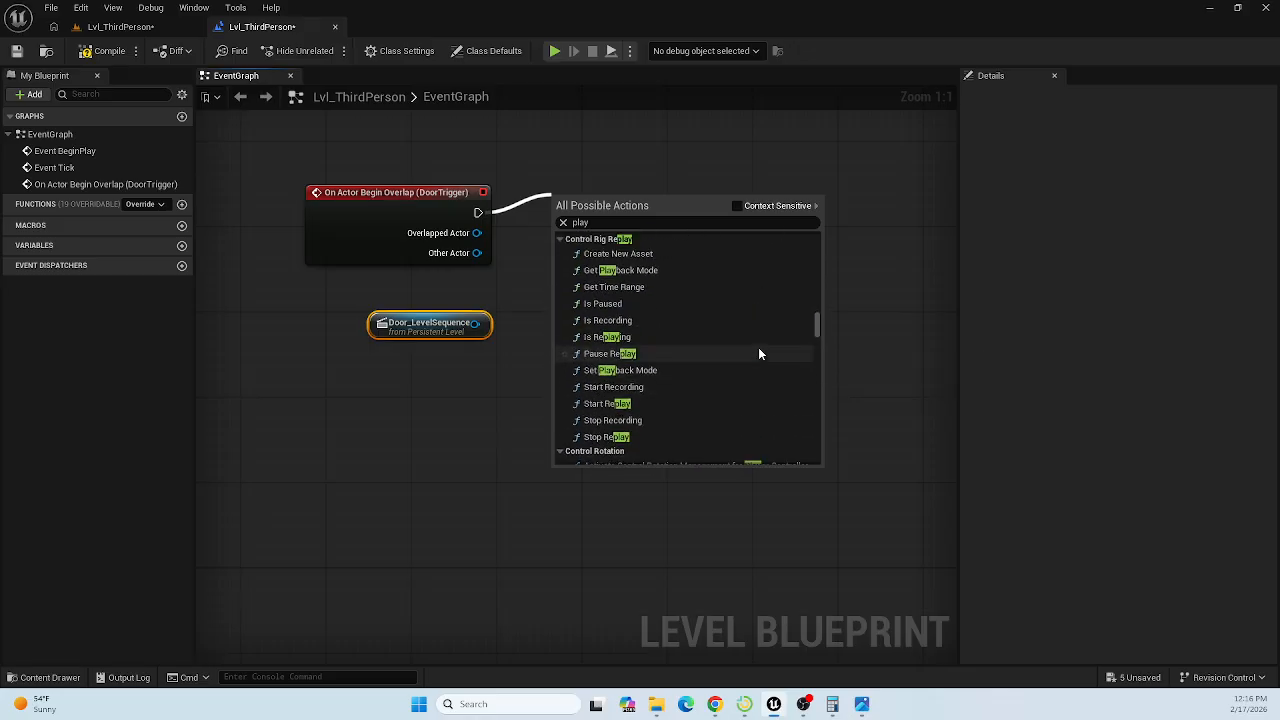
{"action": "scroll", "coordinate": [759, 353], "scroll_direction": "up", "scroll_amount": 2}
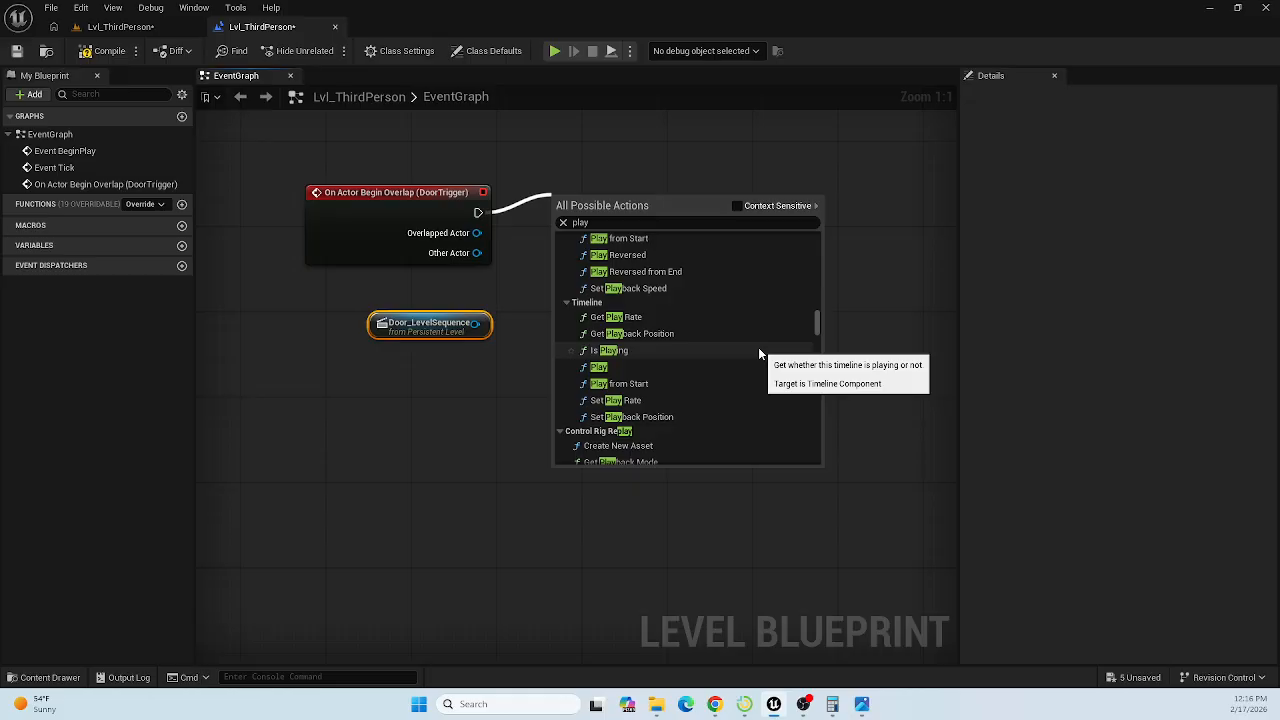
{"action": "scroll", "coordinate": [758, 347], "scroll_direction": "up", "scroll_amount": 3}
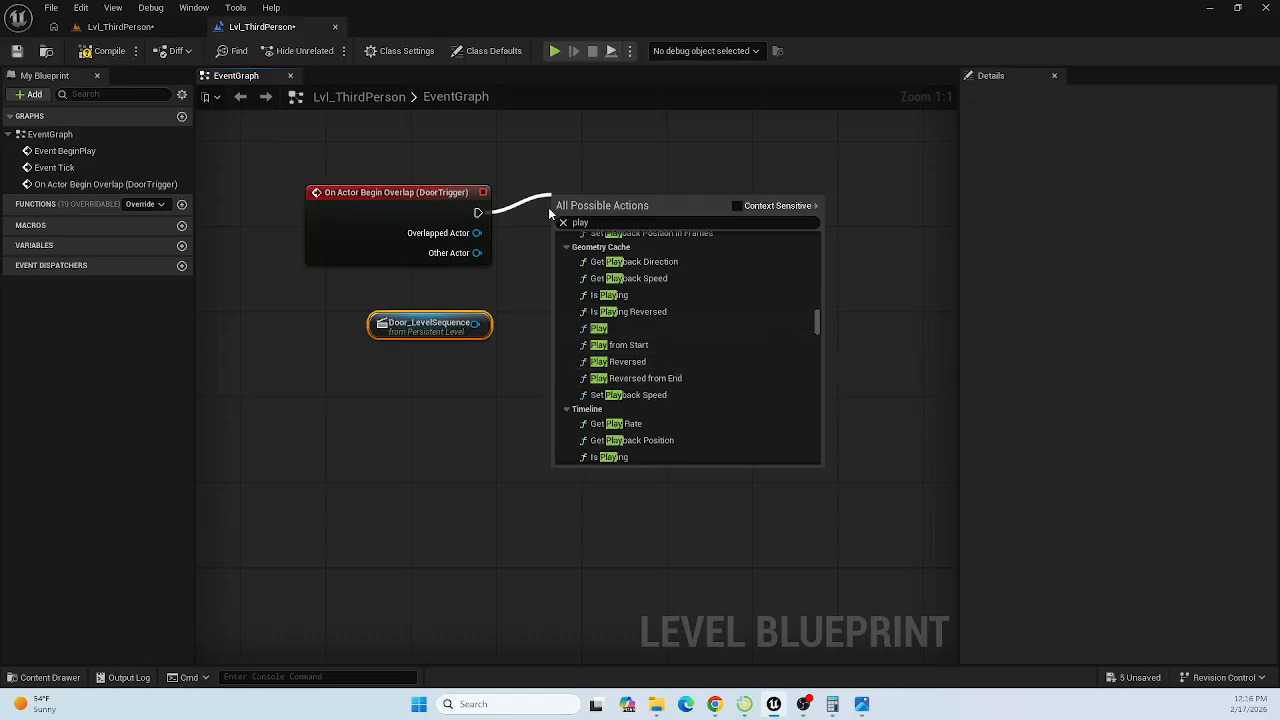
{"action": "scroll", "coordinate": [697, 351], "scroll_direction": "up", "scroll_amount": 4}
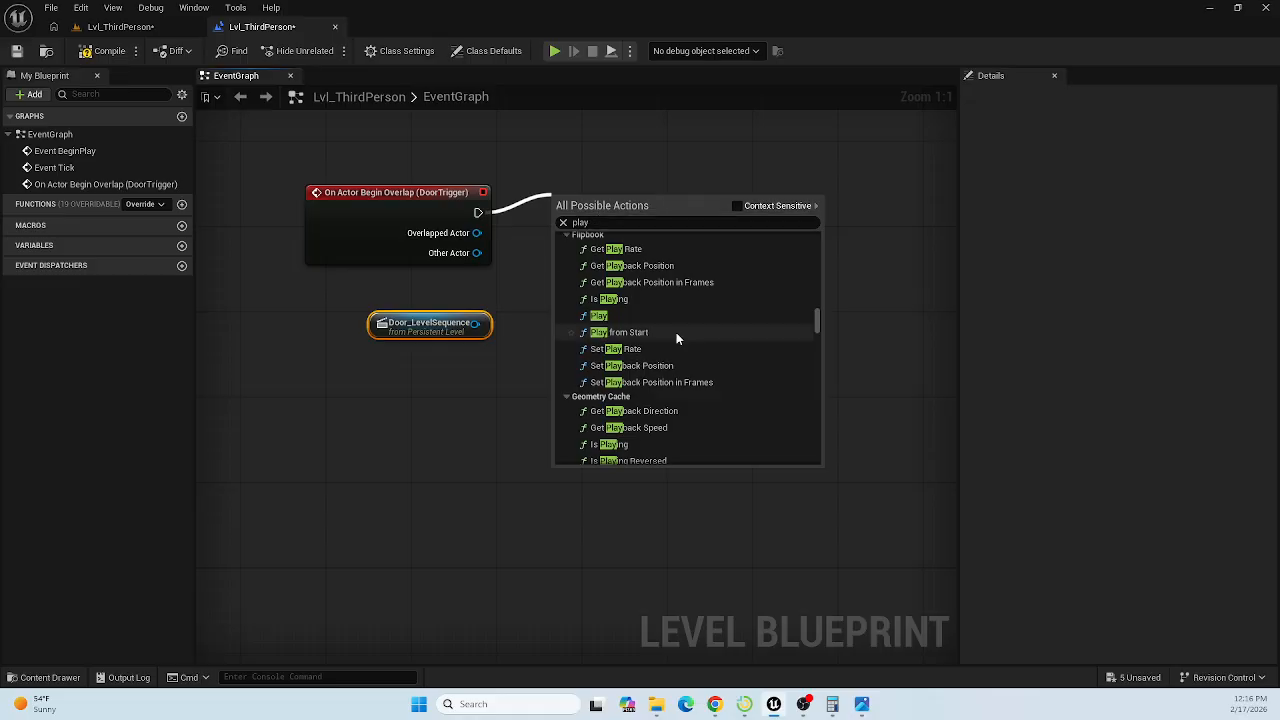
{"action": "scroll", "coordinate": [677, 335], "scroll_direction": "up", "scroll_amount": 2}
{"action": "scroll", "coordinate": [677, 340], "scroll_direction": "up", "scroll_amount": 6}
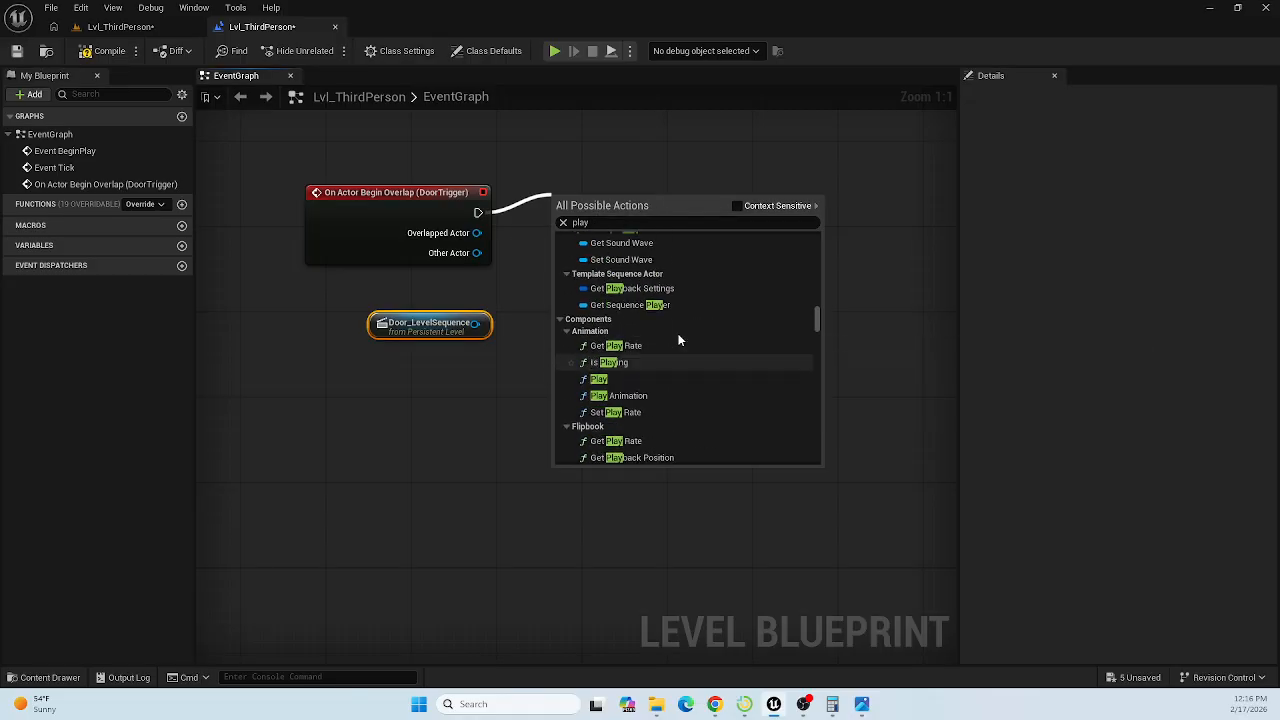
{"action": "scroll", "coordinate": [678, 340], "scroll_direction": "up", "scroll_amount": 4}
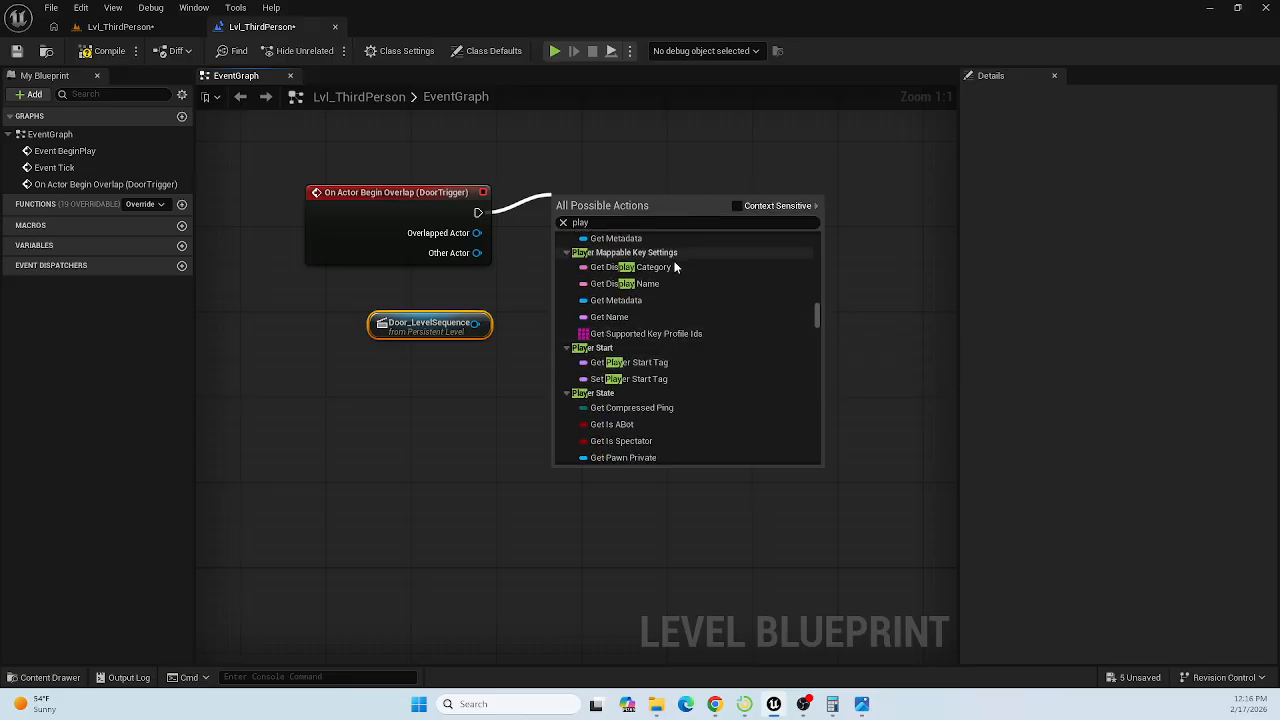
{"action": "scroll", "coordinate": [675, 318], "scroll_direction": "up", "scroll_amount": 3}
{"action": "scroll", "coordinate": [676, 320], "scroll_direction": "up", "scroll_amount": 6}
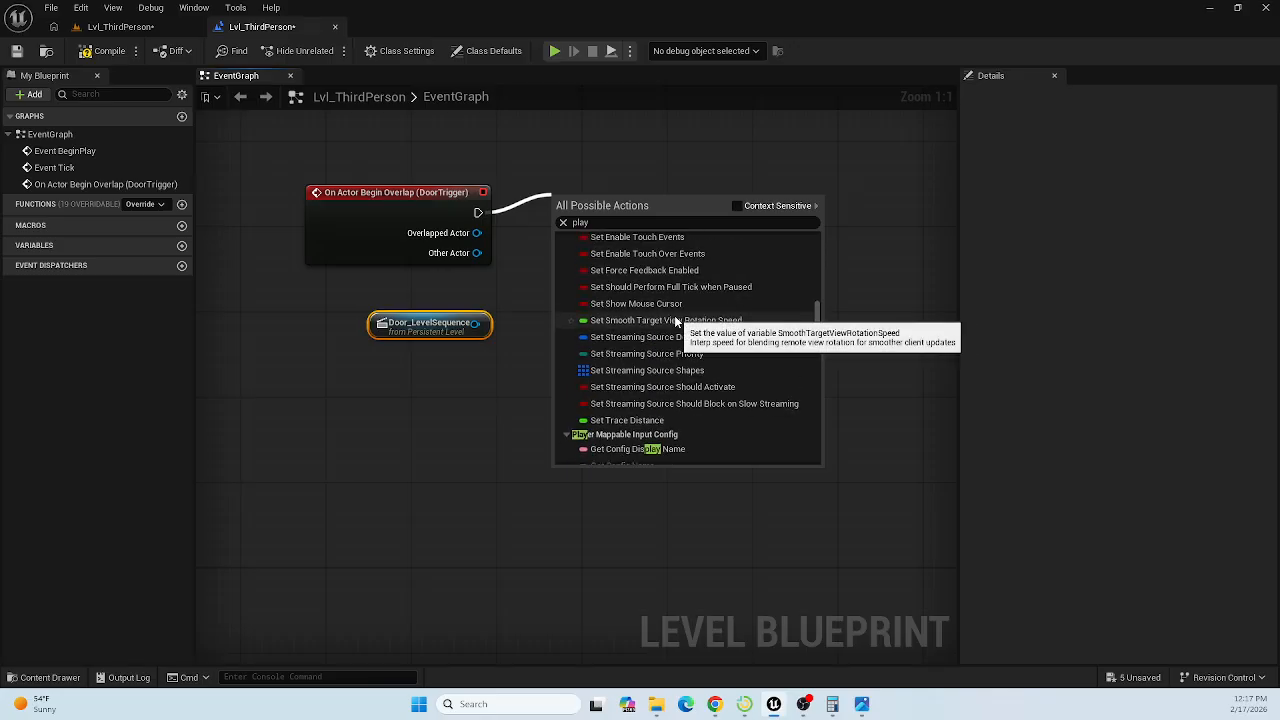
{"action": "scroll", "coordinate": [675, 320], "scroll_direction": "up", "scroll_amount": 8}
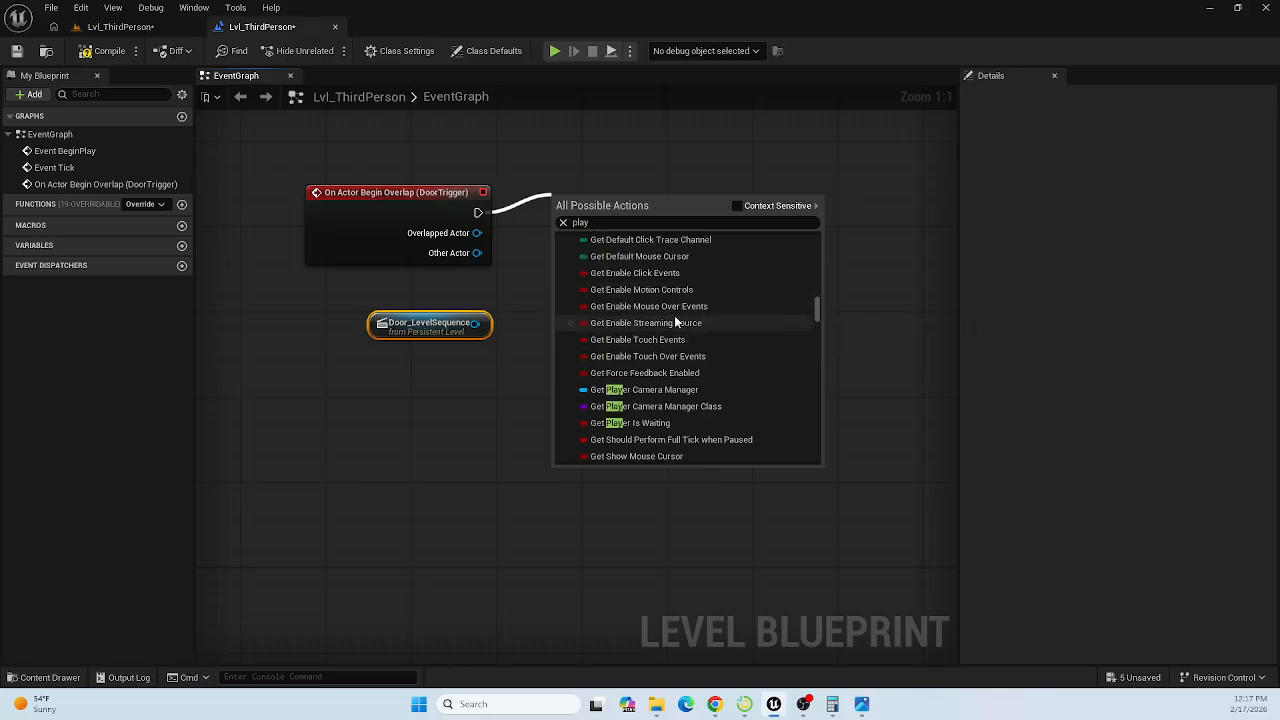
{"action": "scroll", "coordinate": [675, 322], "scroll_direction": "up", "scroll_amount": 10}
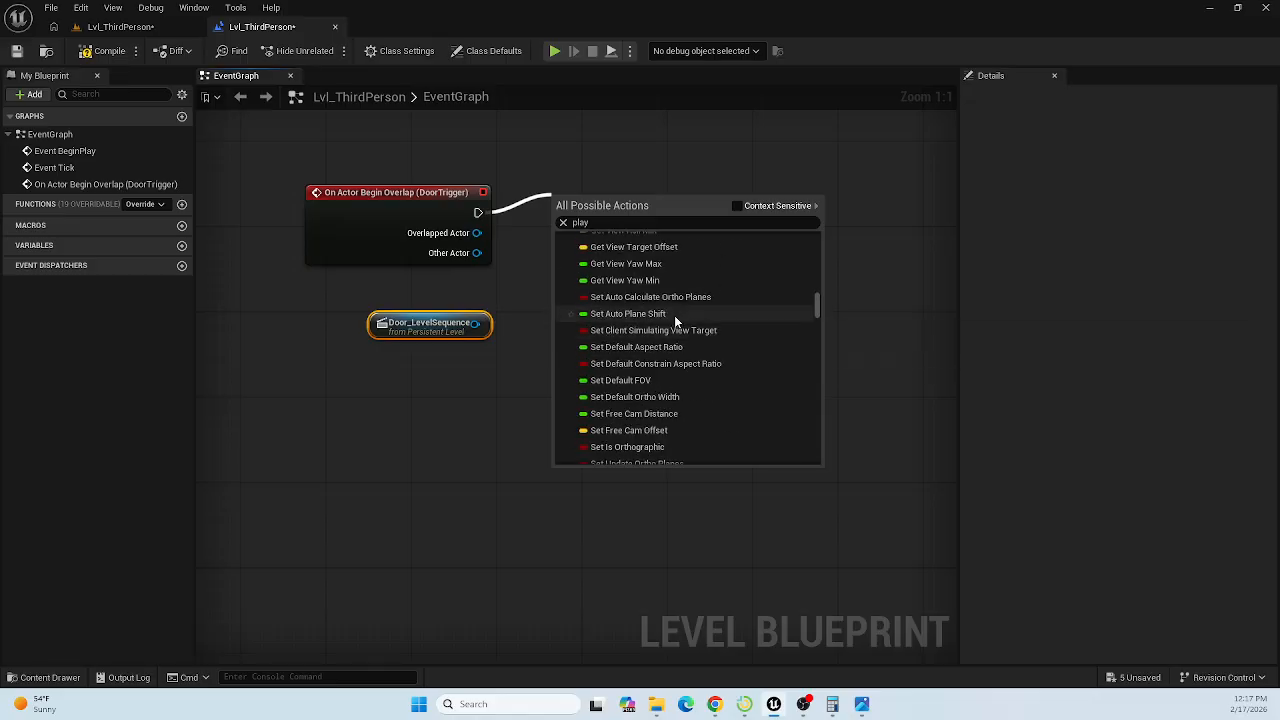
{"action": "scroll", "coordinate": [675, 322], "scroll_direction": "up", "scroll_amount": 6}
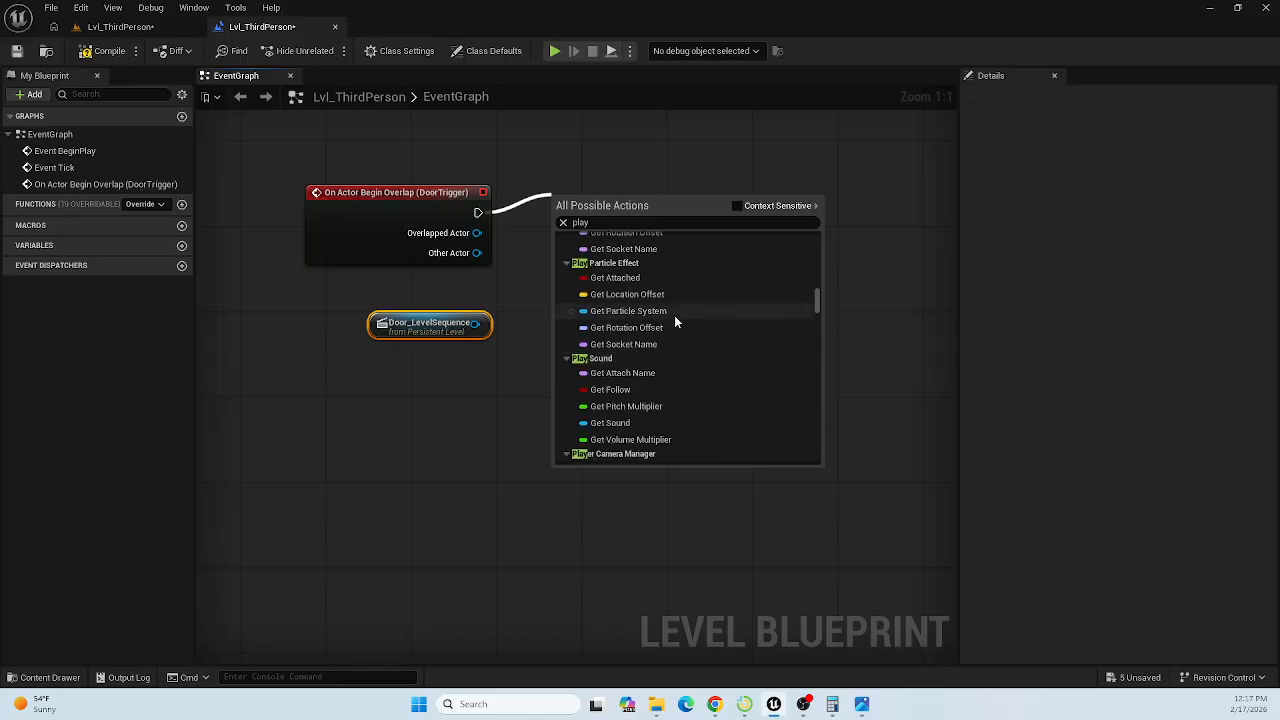
{"action": "scroll", "coordinate": [675, 320], "scroll_direction": "up", "scroll_amount": 8}
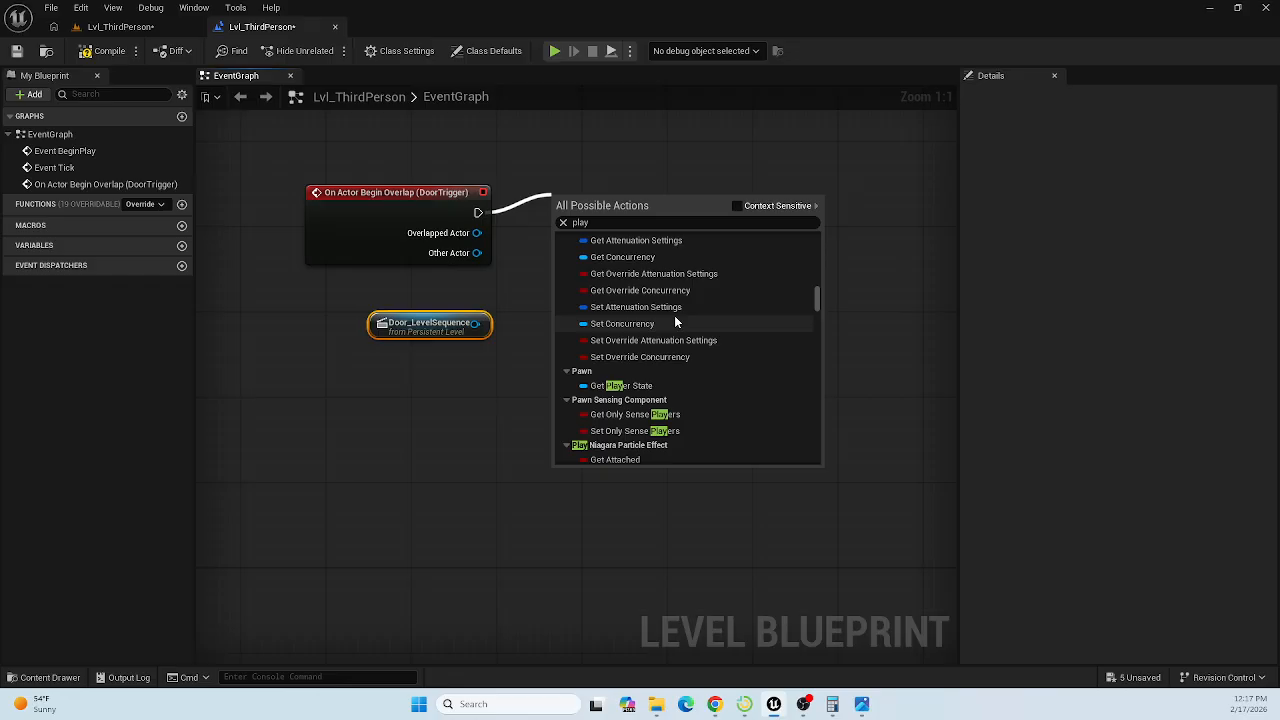
{"action": "scroll", "coordinate": [676, 320], "scroll_direction": "up", "scroll_amount": 2}
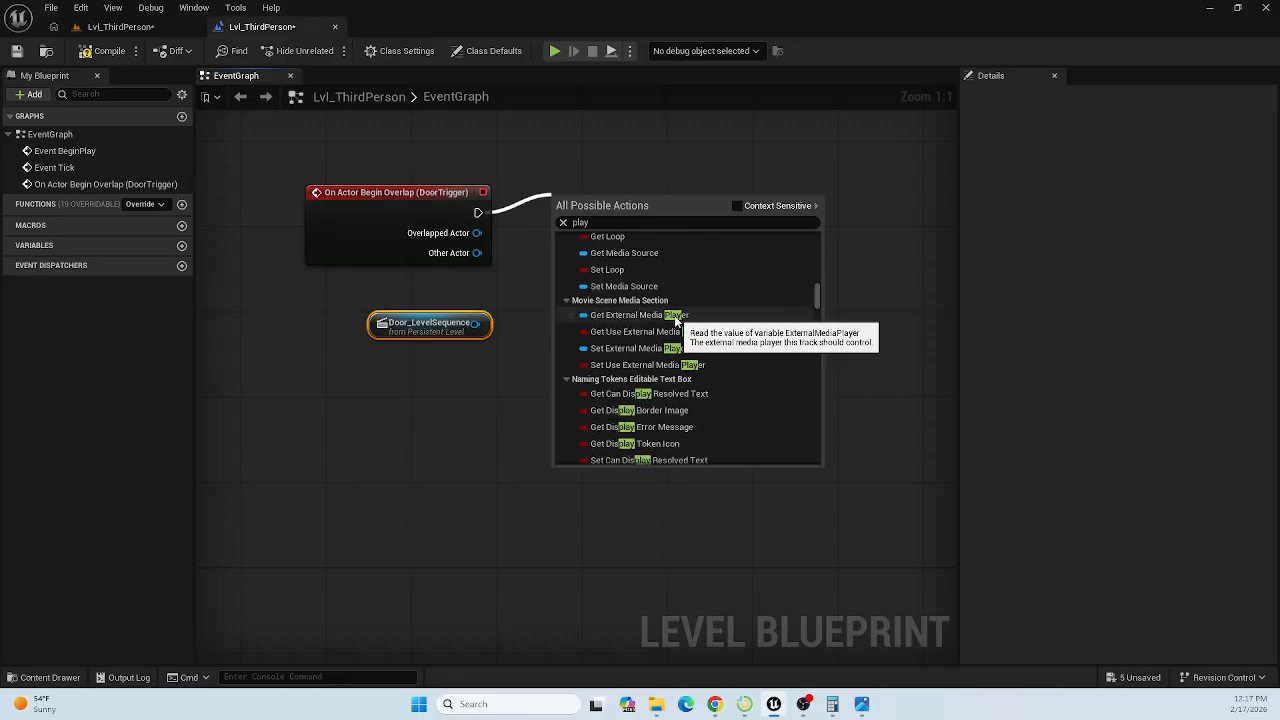
{"action": "scroll", "coordinate": [676, 320], "scroll_direction": "up", "scroll_amount": 2}
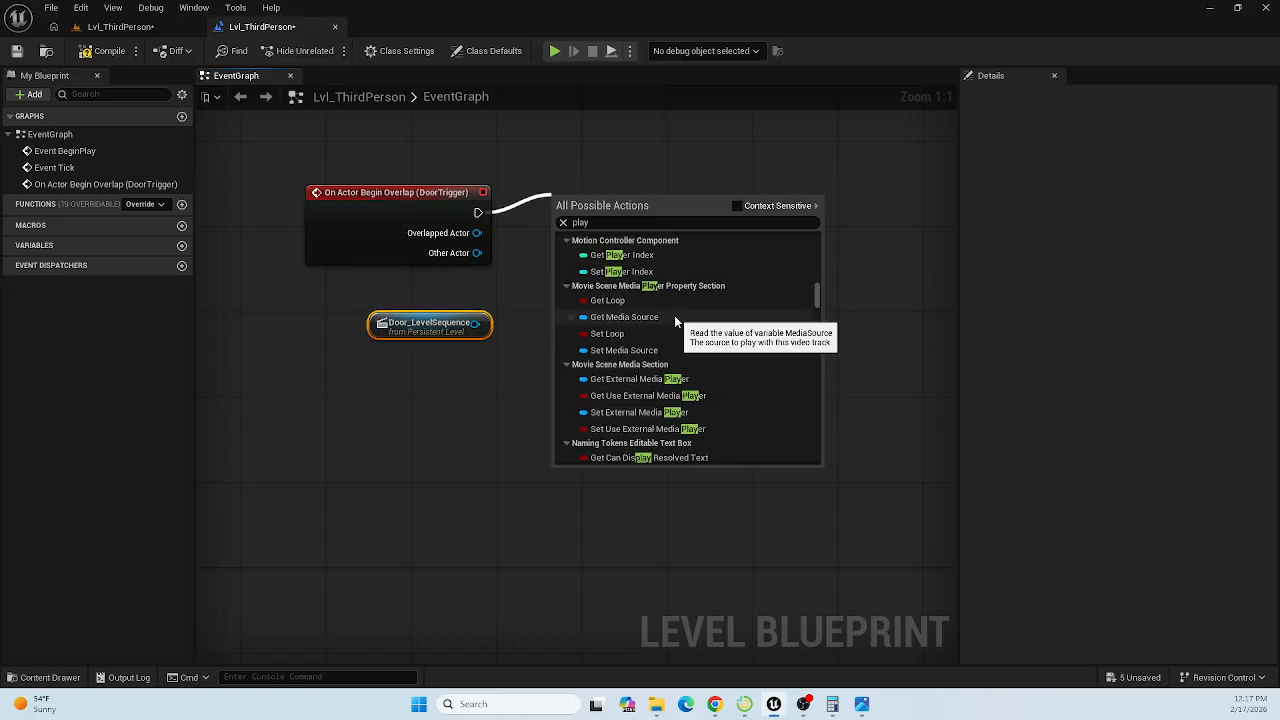
{"action": "scroll", "coordinate": [675, 320], "scroll_direction": "up", "scroll_amount": 3}
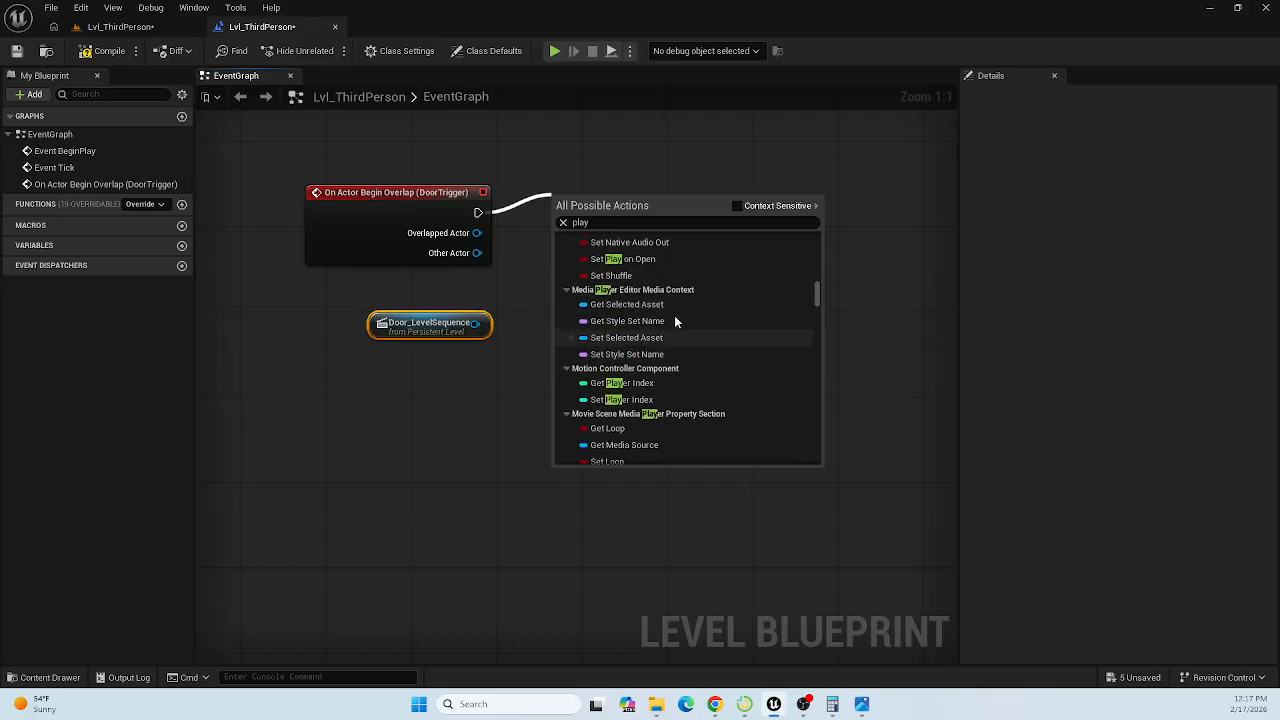
{"action": "scroll", "coordinate": [675, 320], "scroll_direction": "up", "scroll_amount": 10}
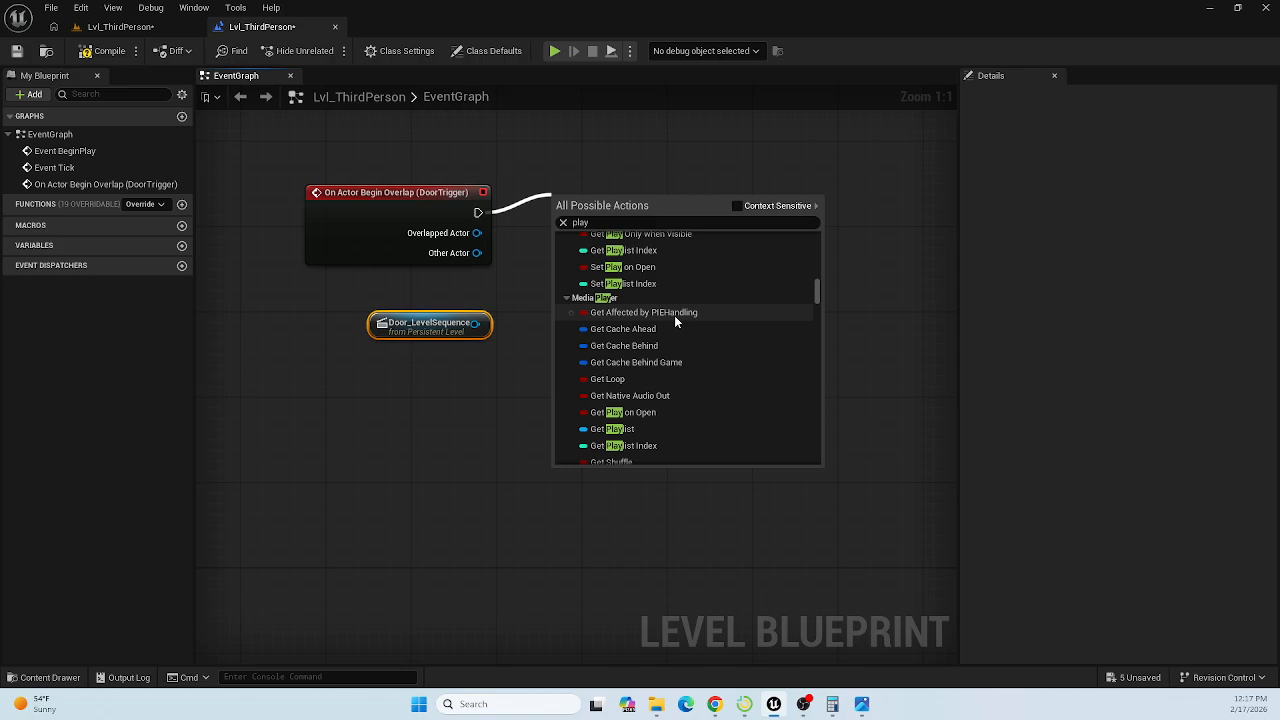
{"action": "scroll", "coordinate": [675, 320], "scroll_direction": "up", "scroll_amount": 2}
{"action": "scroll", "coordinate": [675, 320], "scroll_direction": "up", "scroll_amount": 8}
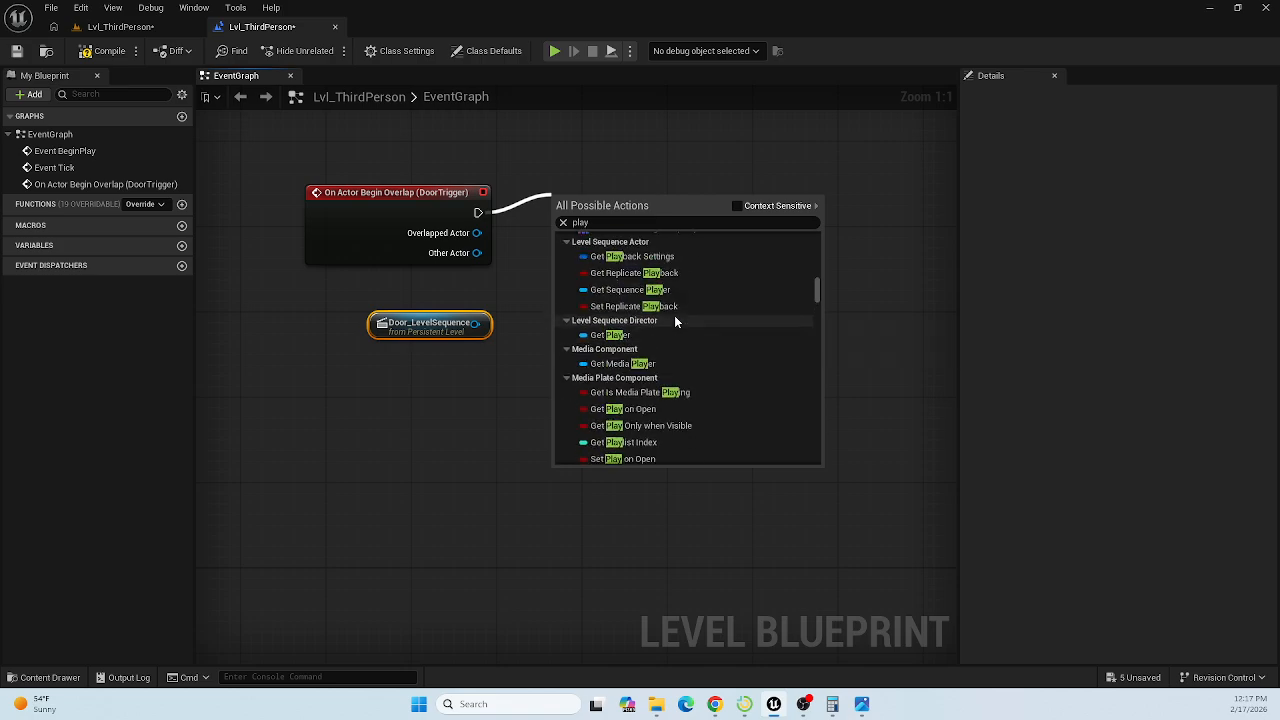
{"action": "scroll", "coordinate": [675, 320], "scroll_direction": "up", "scroll_amount": 8}
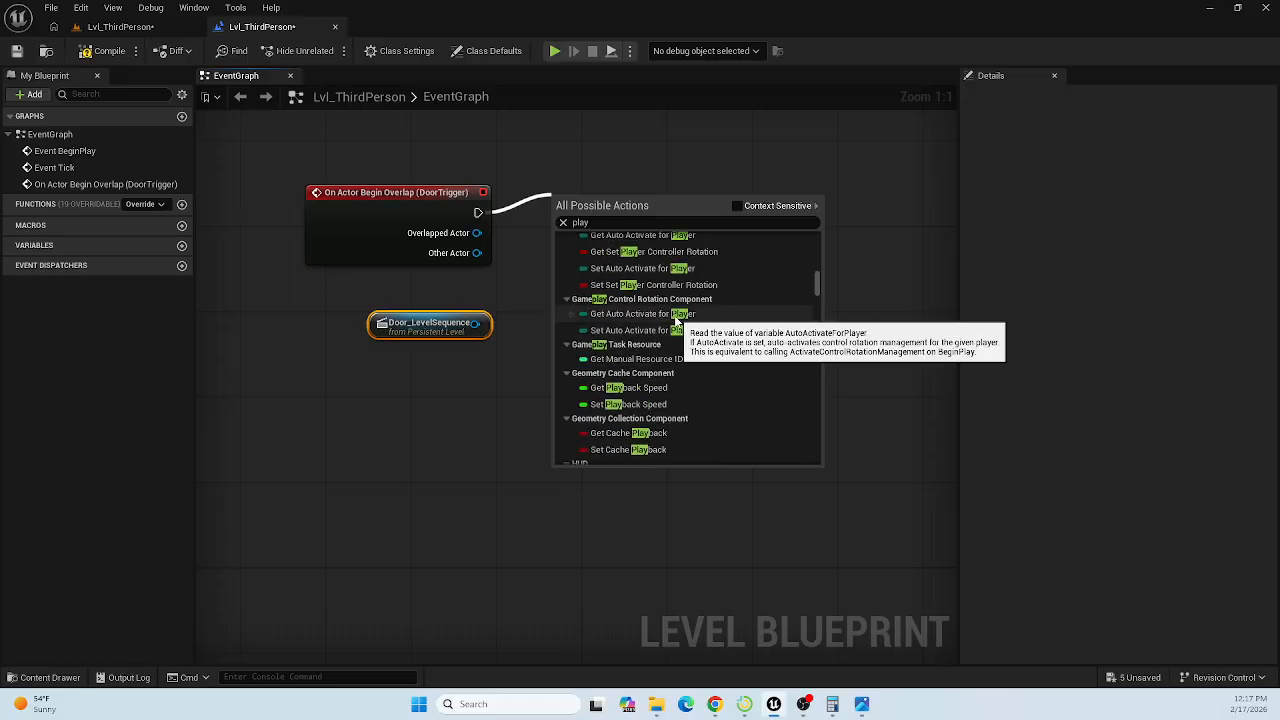
{"action": "scroll", "coordinate": [675, 320], "scroll_direction": "up", "scroll_amount": 5}
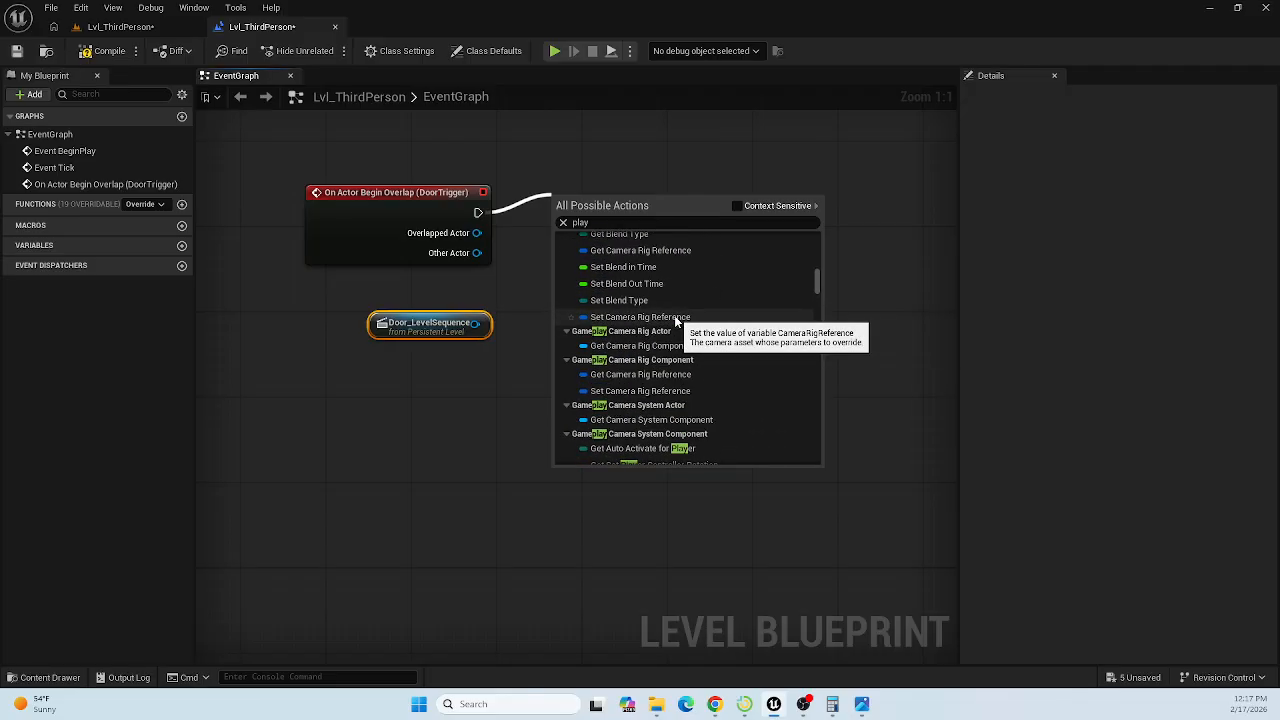
{"action": "scroll", "coordinate": [675, 318], "scroll_direction": "up", "scroll_amount": 5}
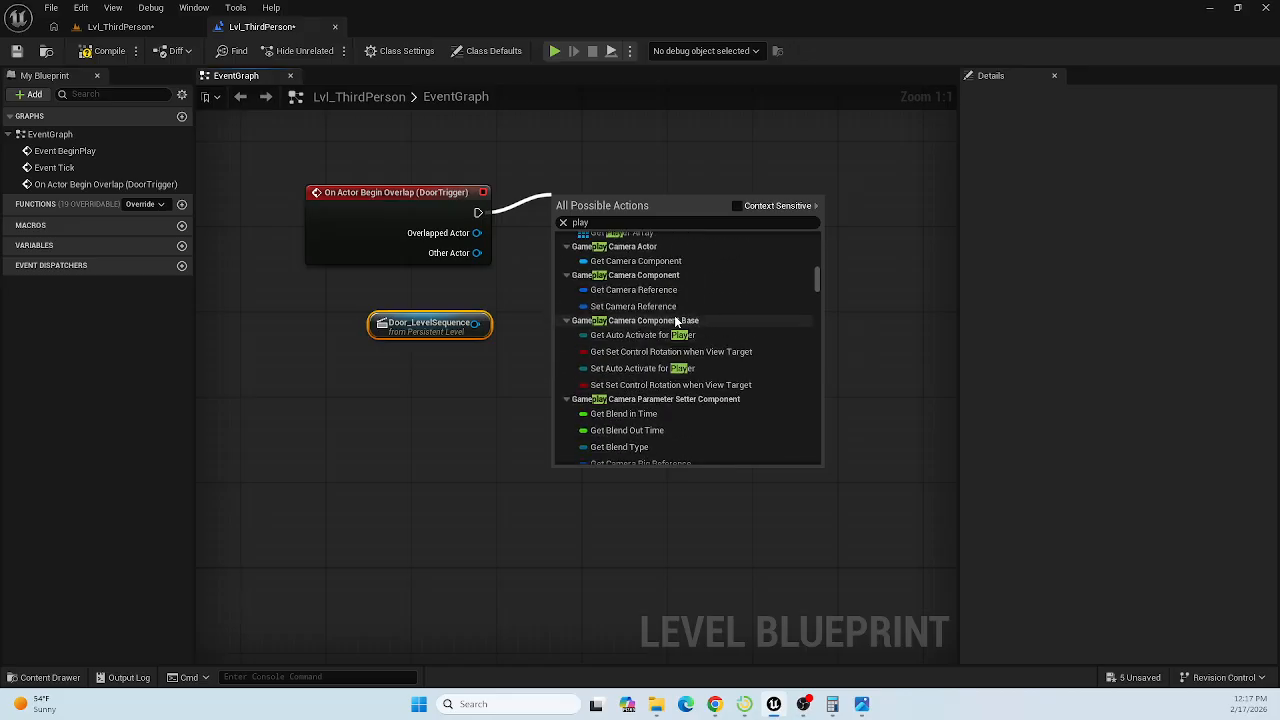
{"action": "scroll", "coordinate": [676, 320], "scroll_direction": "up", "scroll_amount": 4}
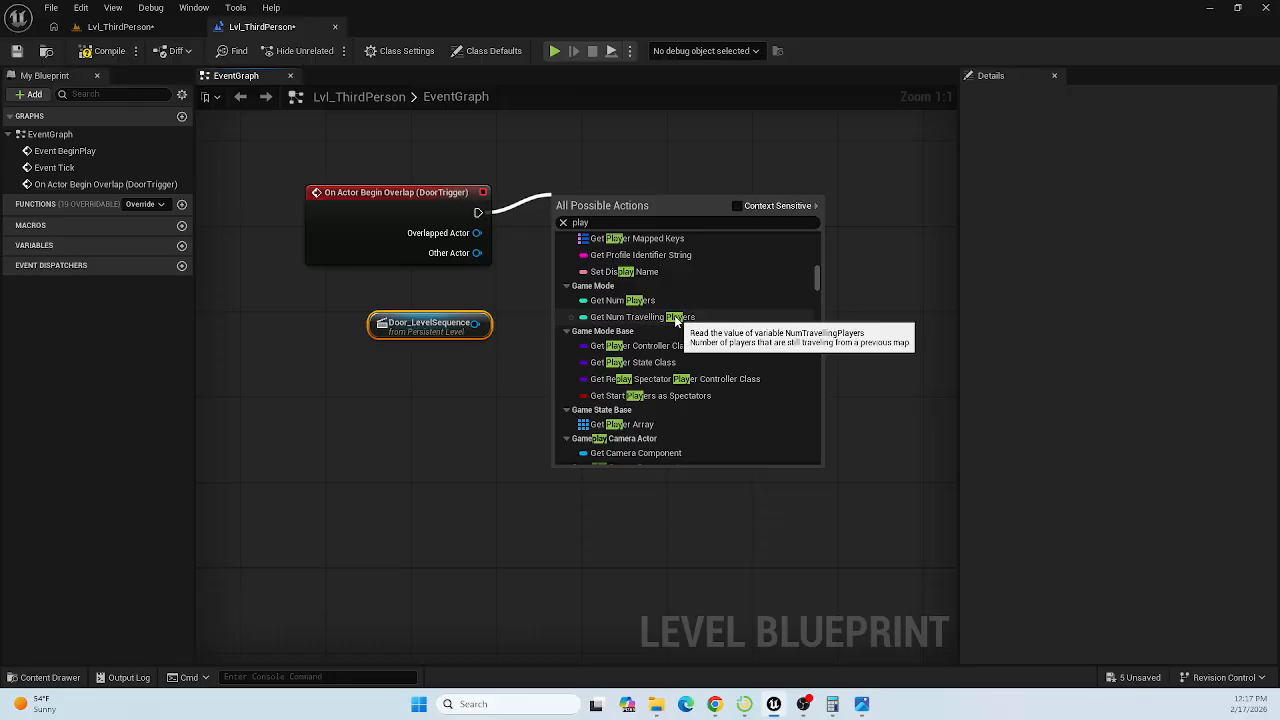
{"action": "scroll", "coordinate": [676, 320], "scroll_direction": "up", "scroll_amount": 6}
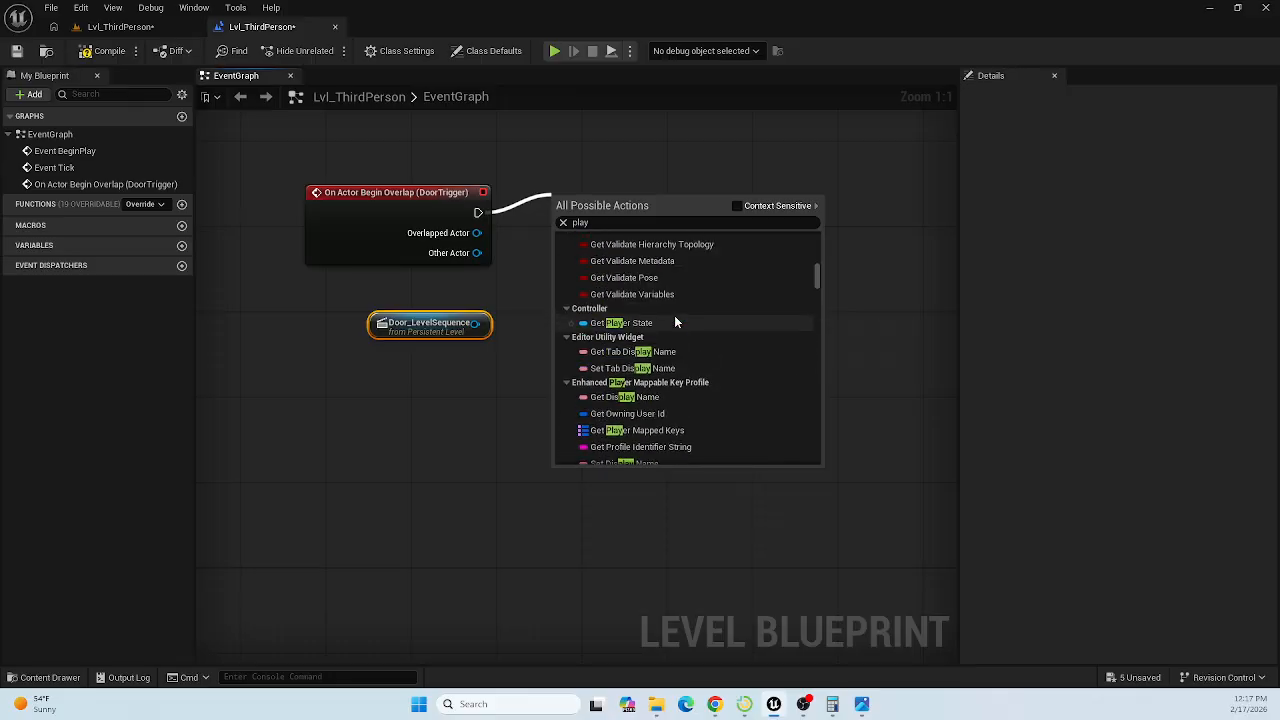
{"action": "scroll", "coordinate": [676, 320], "scroll_direction": "up", "scroll_amount": 6}
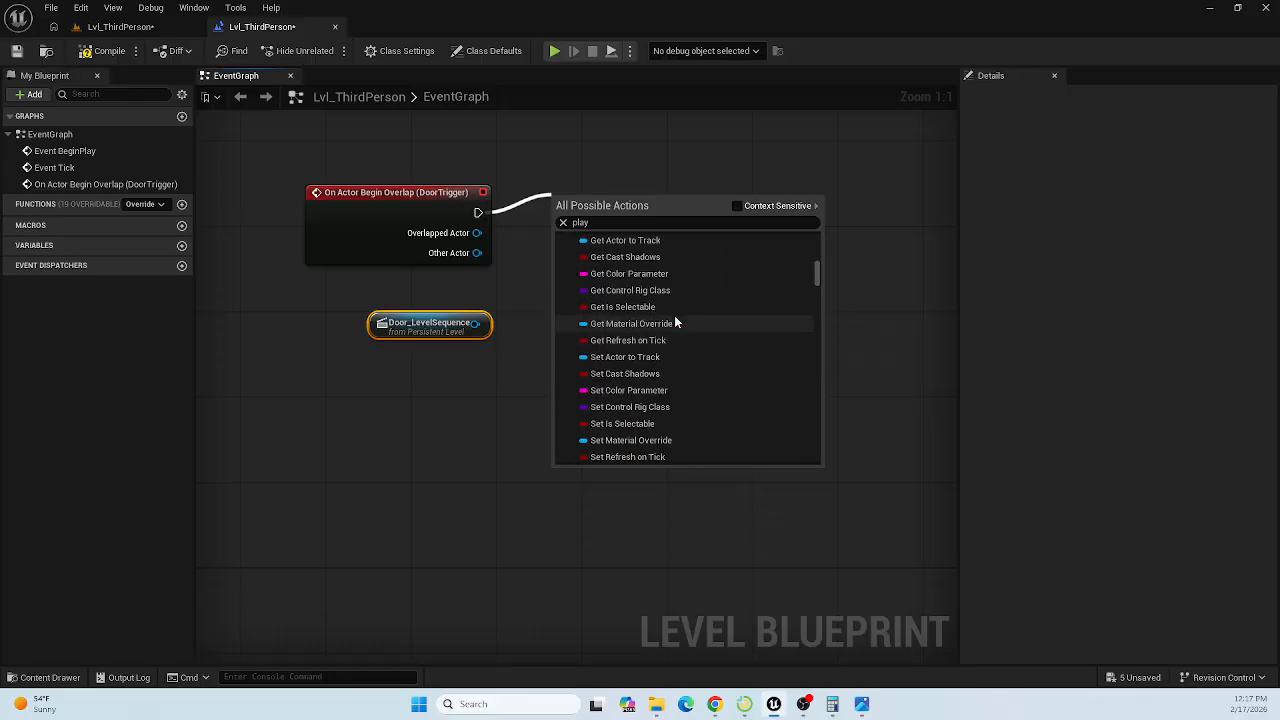
Examine the "play" results from the Class category back to Add Component, and the player entries further down, for a cinematic Play action.
{"action": "scroll", "coordinate": [676, 320], "scroll_direction": "up", "scroll_amount": 6}
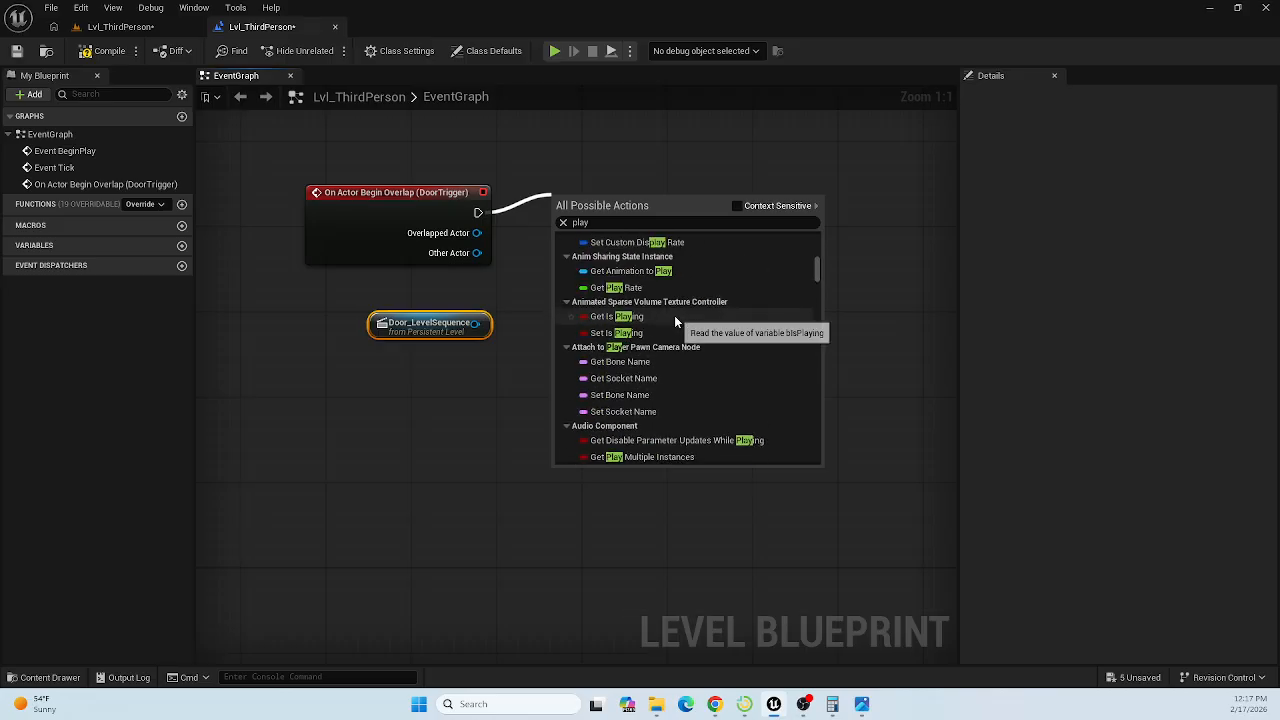
{"action": "scroll", "coordinate": [674, 315], "scroll_direction": "up", "scroll_amount": 6}
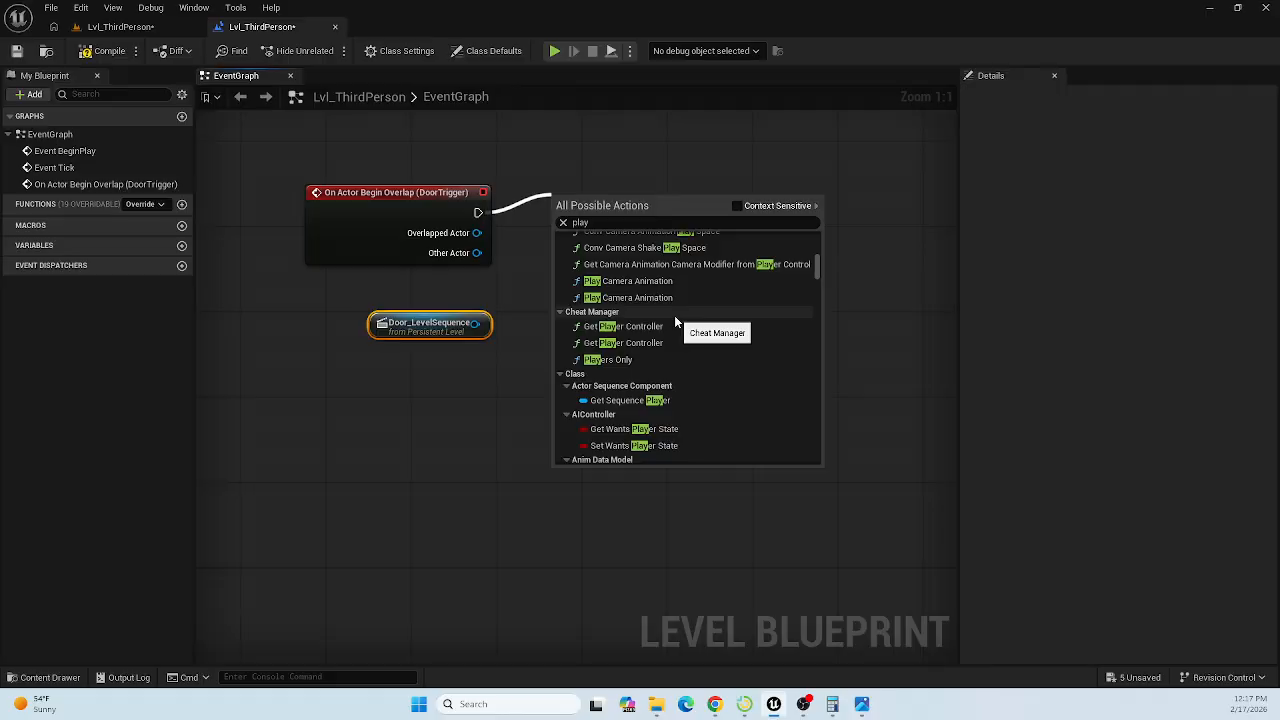
{"action": "scroll", "coordinate": [674, 315], "scroll_direction": "up", "scroll_amount": 6}
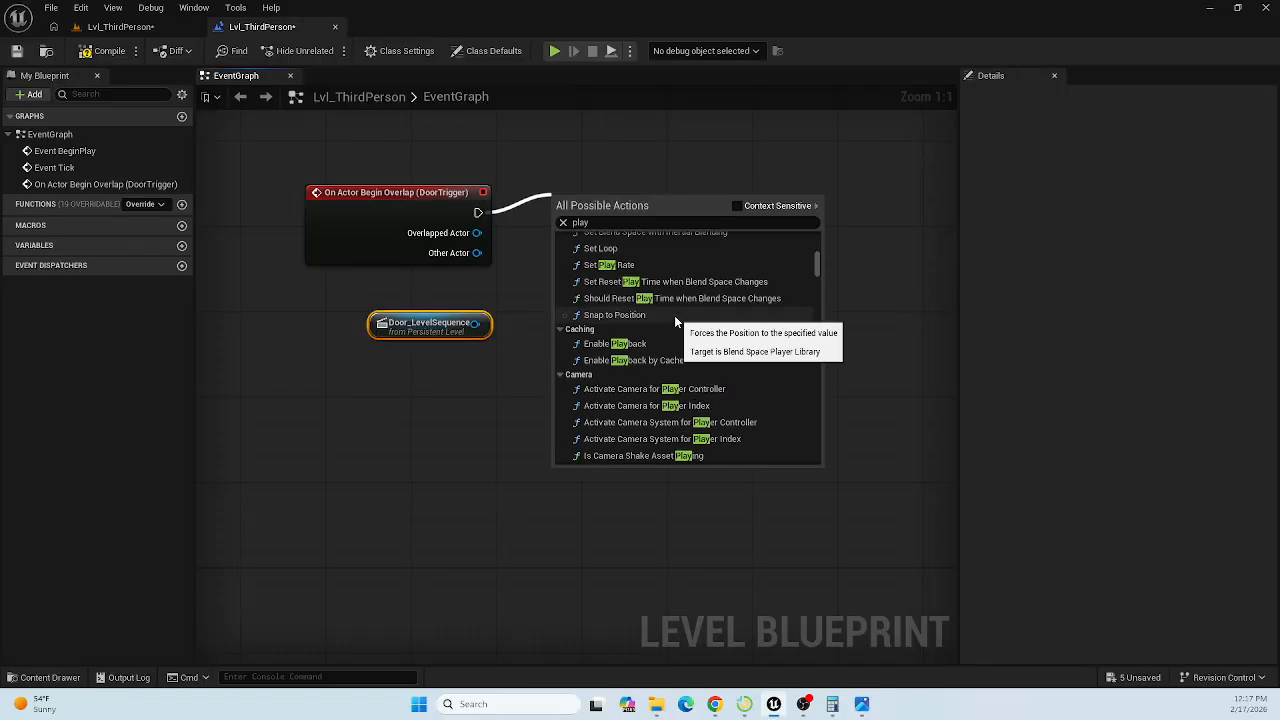
{"action": "scroll", "coordinate": [674, 315], "scroll_direction": "up", "scroll_amount": 6}
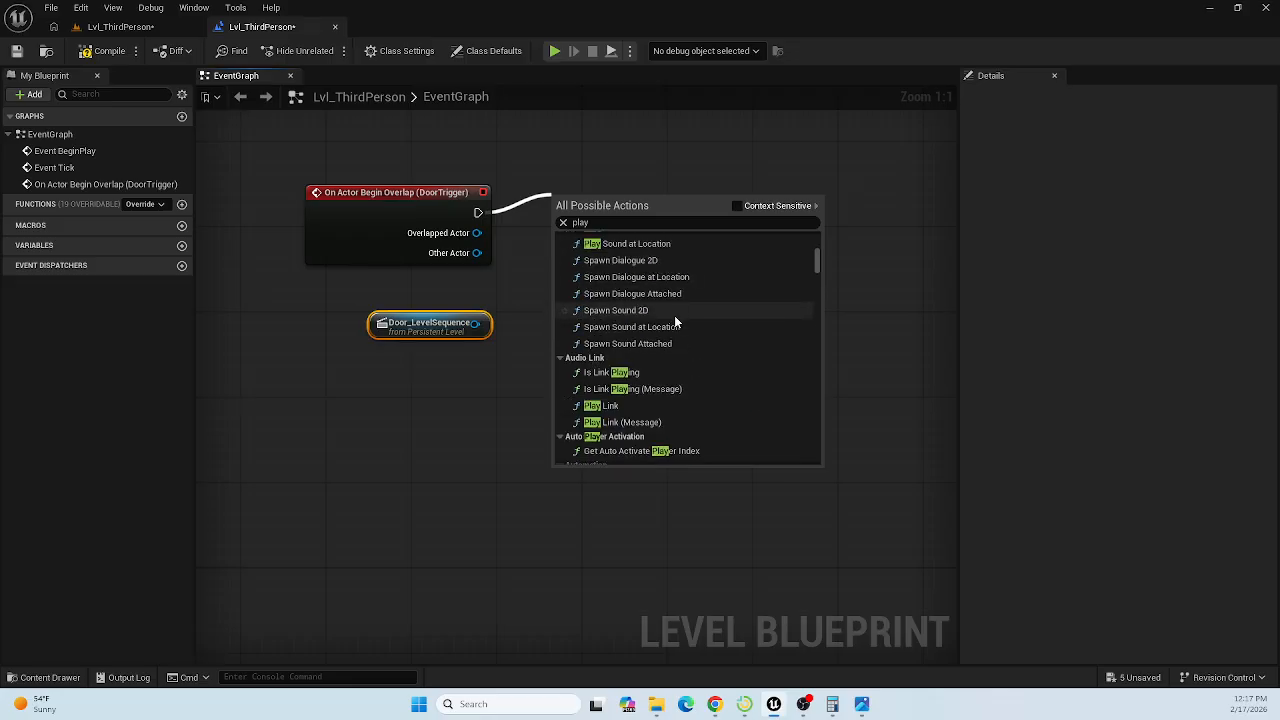
{"action": "scroll", "coordinate": [674, 315], "scroll_direction": "up", "scroll_amount": 6}
{"action": "scroll", "coordinate": [674, 315], "scroll_direction": "up", "scroll_amount": 6}
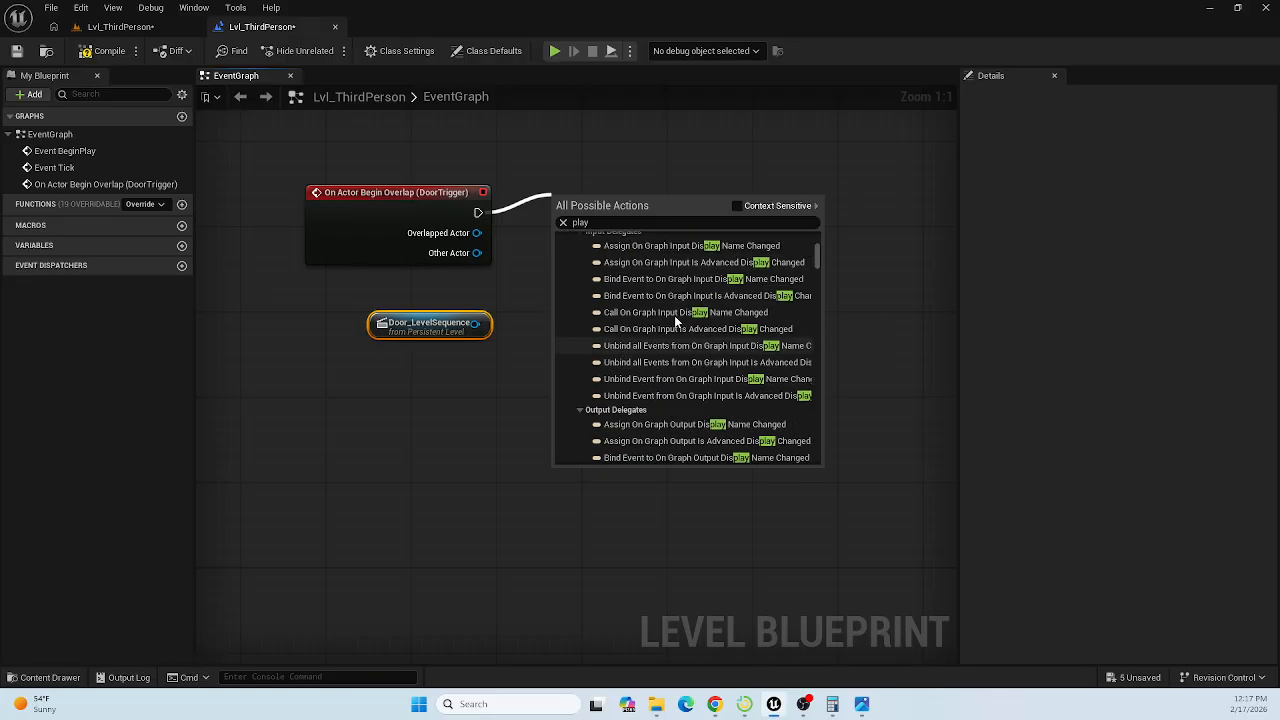
{"action": "scroll", "coordinate": [675, 321], "scroll_direction": "up", "scroll_amount": 6}
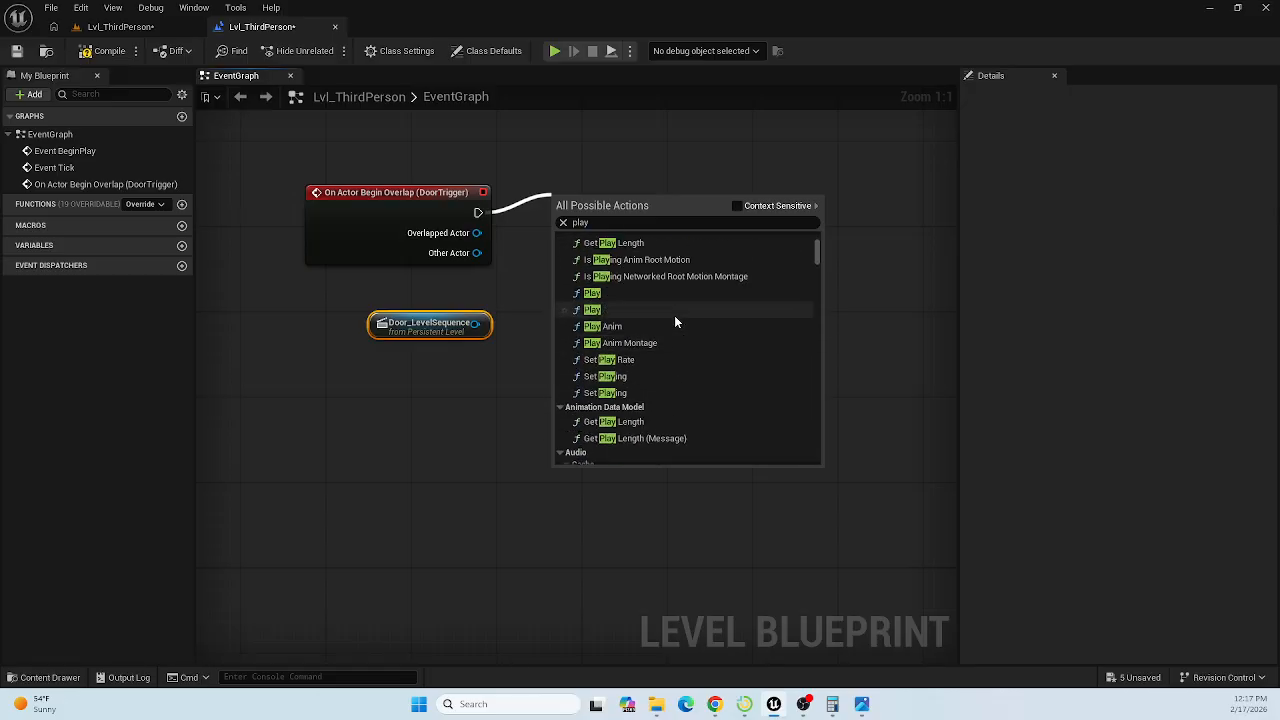
{"action": "scroll", "coordinate": [676, 320], "scroll_direction": "up", "scroll_amount": 2}
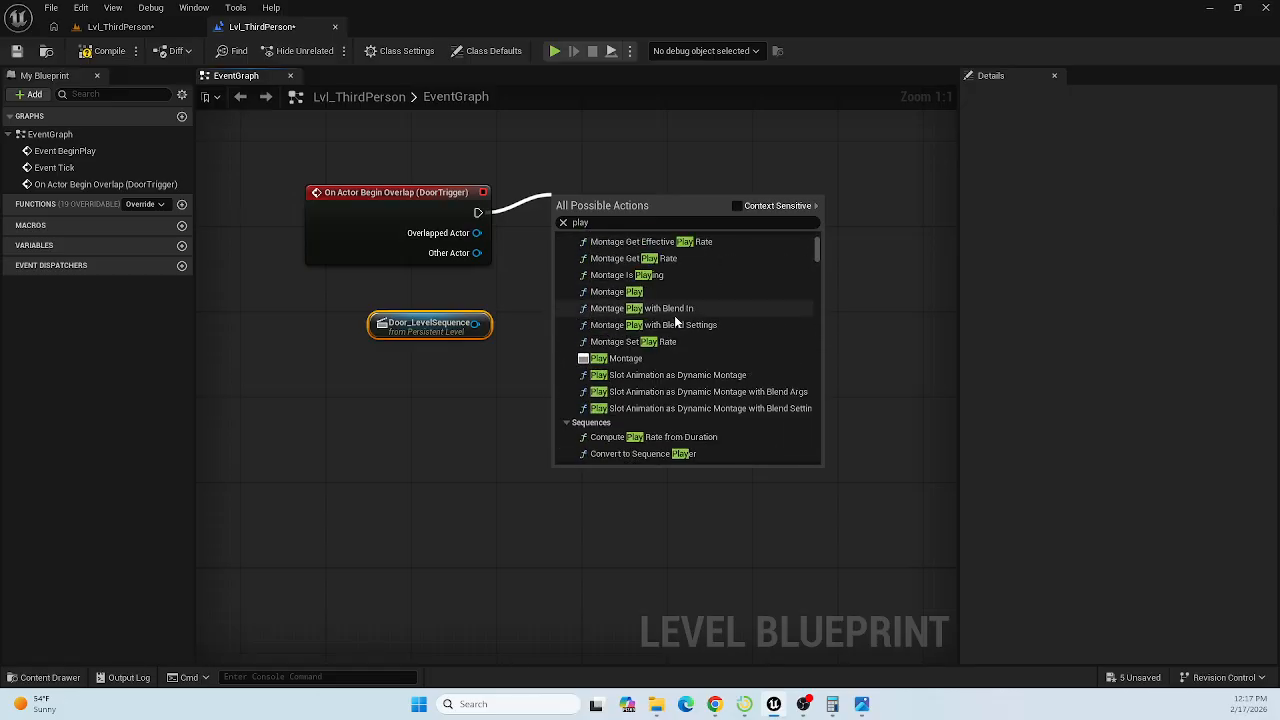
{"action": "scroll", "coordinate": [676, 320], "scroll_direction": "down", "scroll_amount": 3}
{"action": "scroll", "coordinate": [674, 315], "scroll_direction": "down", "scroll_amount": 3}
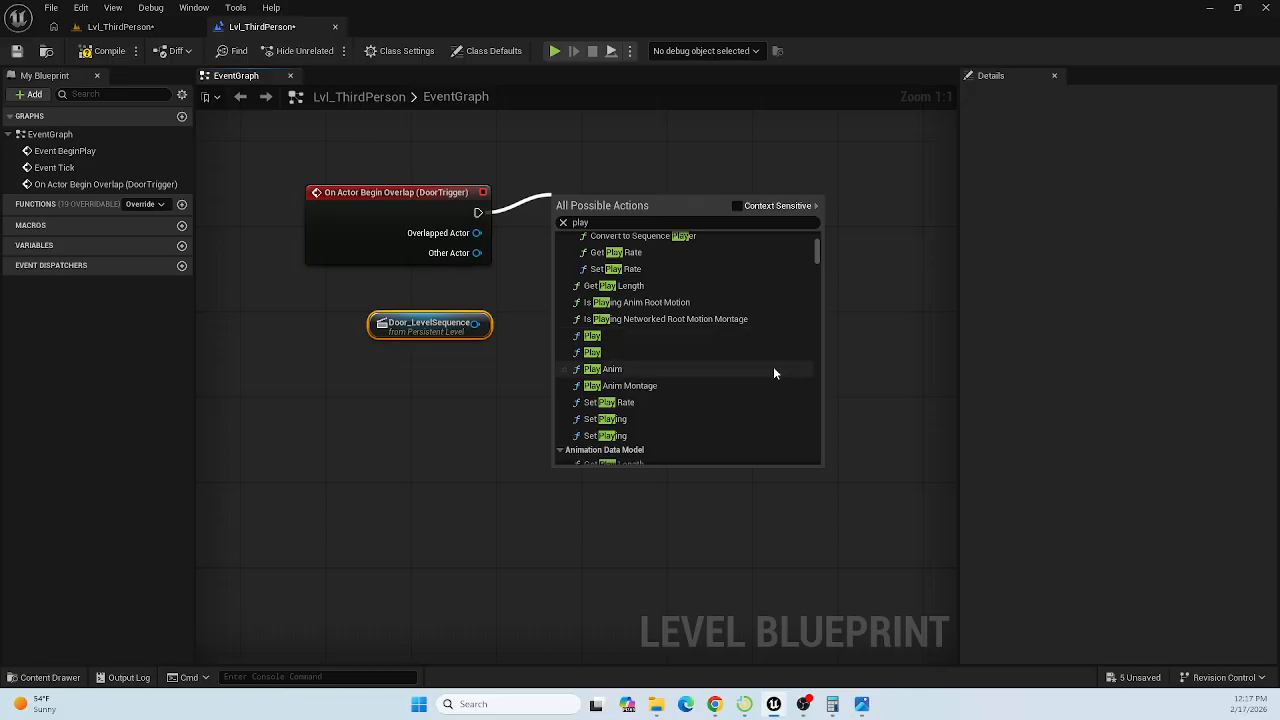
{"action": "scroll", "coordinate": [742, 368], "scroll_direction": "up", "scroll_amount": 5}
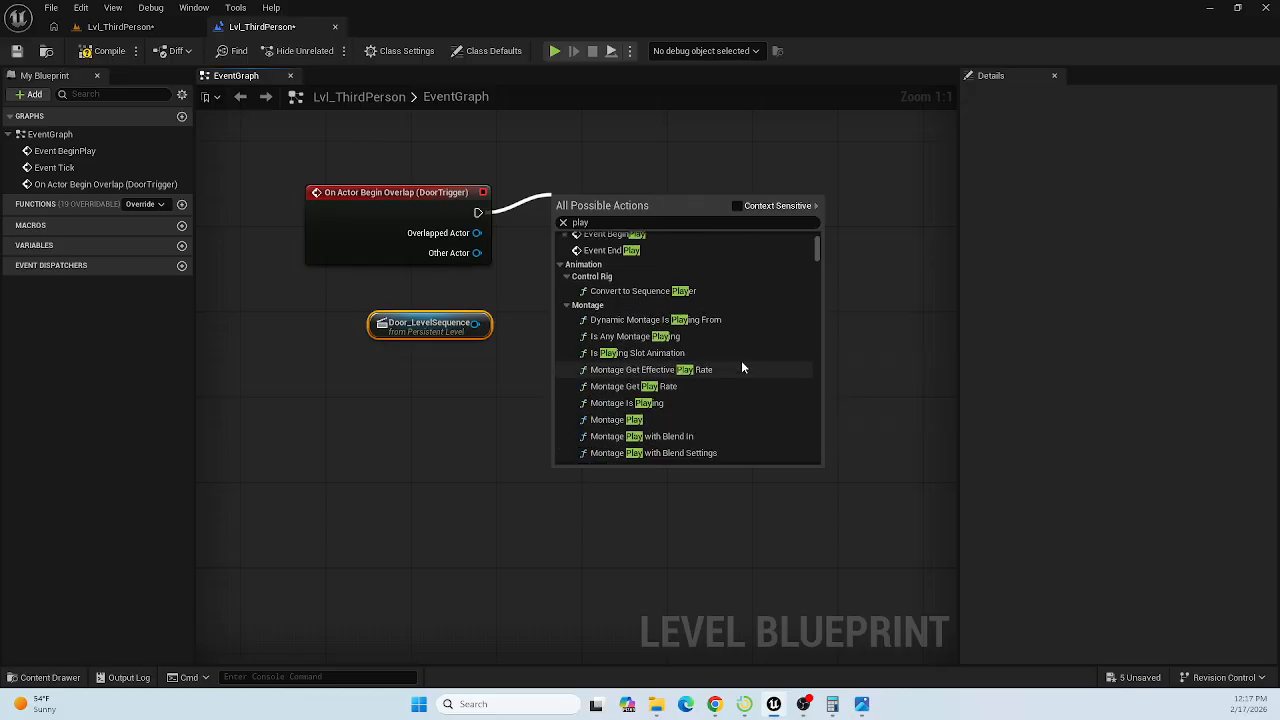
{"action": "scroll", "coordinate": [741, 360], "scroll_direction": "up", "scroll_amount": 5}
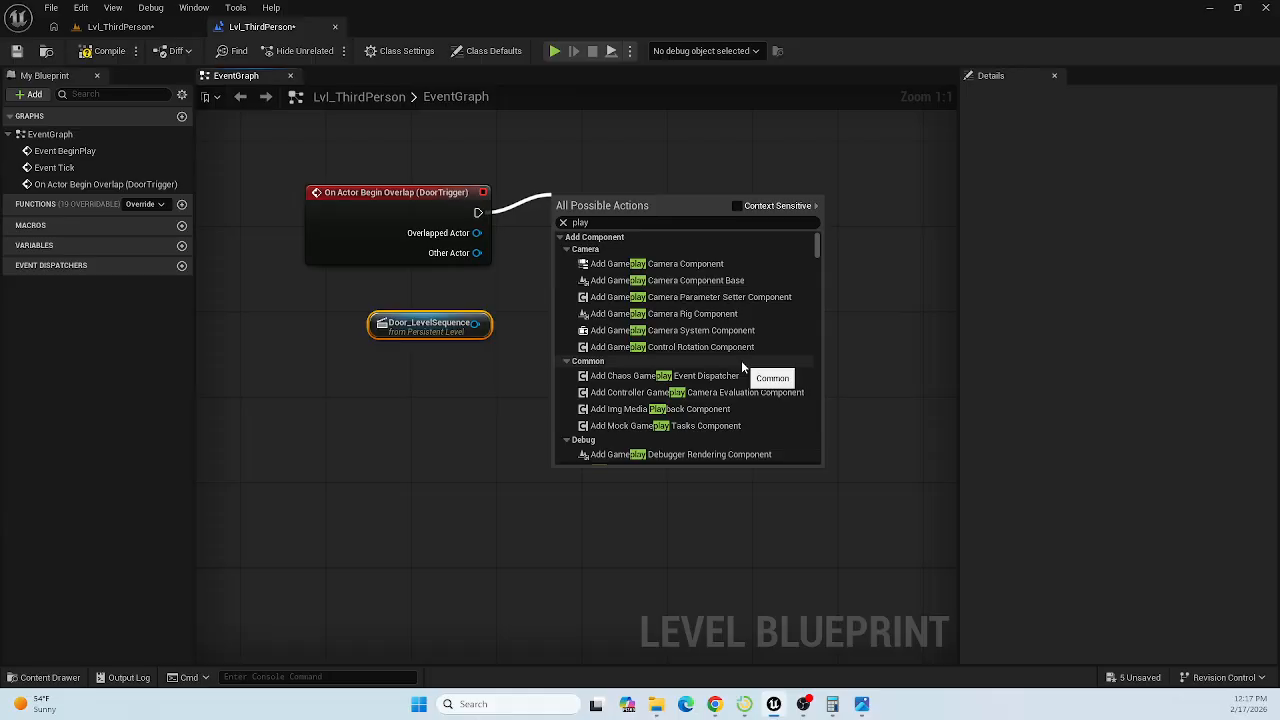
{"action": "left_click_drag", "start_coordinate": [820, 240], "coordinate": [818, 335]}
{"action": "scroll", "coordinate": [682, 364], "scroll_direction": "down", "scroll_amount": 5}
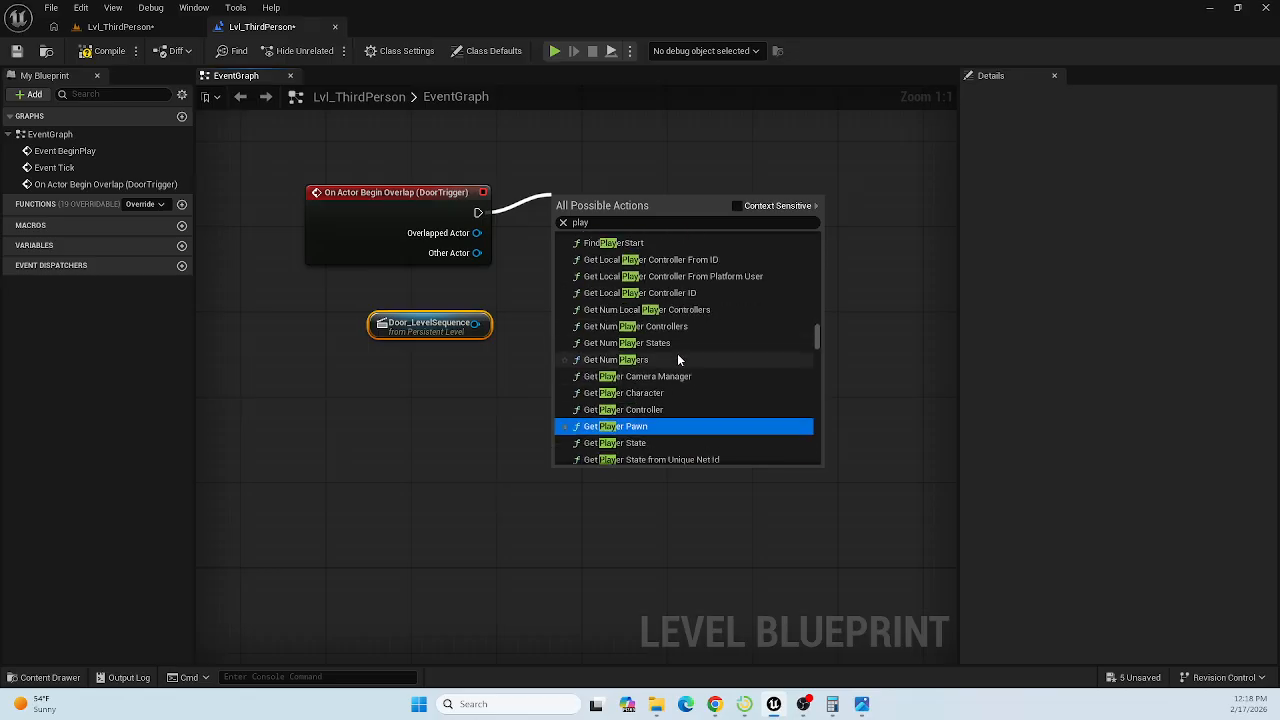
{"action": "scroll", "coordinate": [677, 354], "scroll_direction": "down", "scroll_amount": 1}
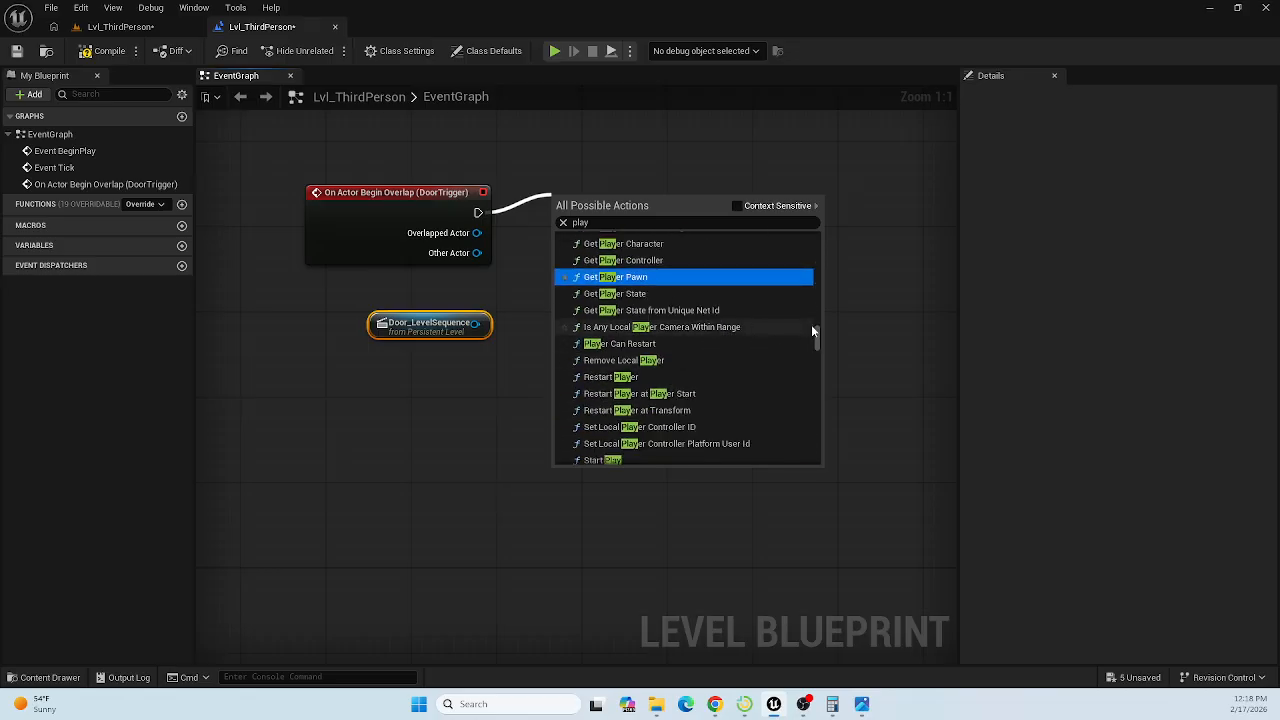
Undo the node deletion to restore the Play and Sequence Player nodes wired to the DoorTrigger overlap event and Door_LevelSequence.
{"action": "key", "text": "ctrl+z"}
{"action": "key", "text": "ctrl+z"}
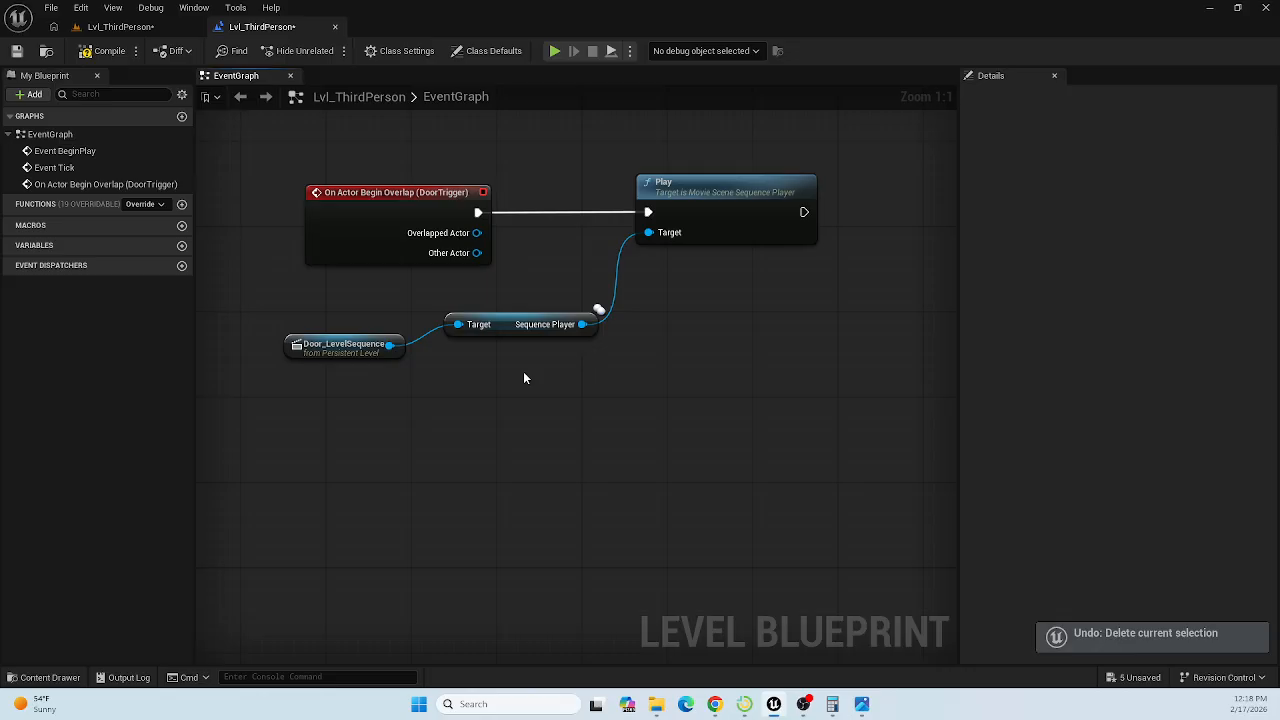
{"action": "right_click_drag", "start_coordinate": [489, 414], "coordinate": [514, 420]}
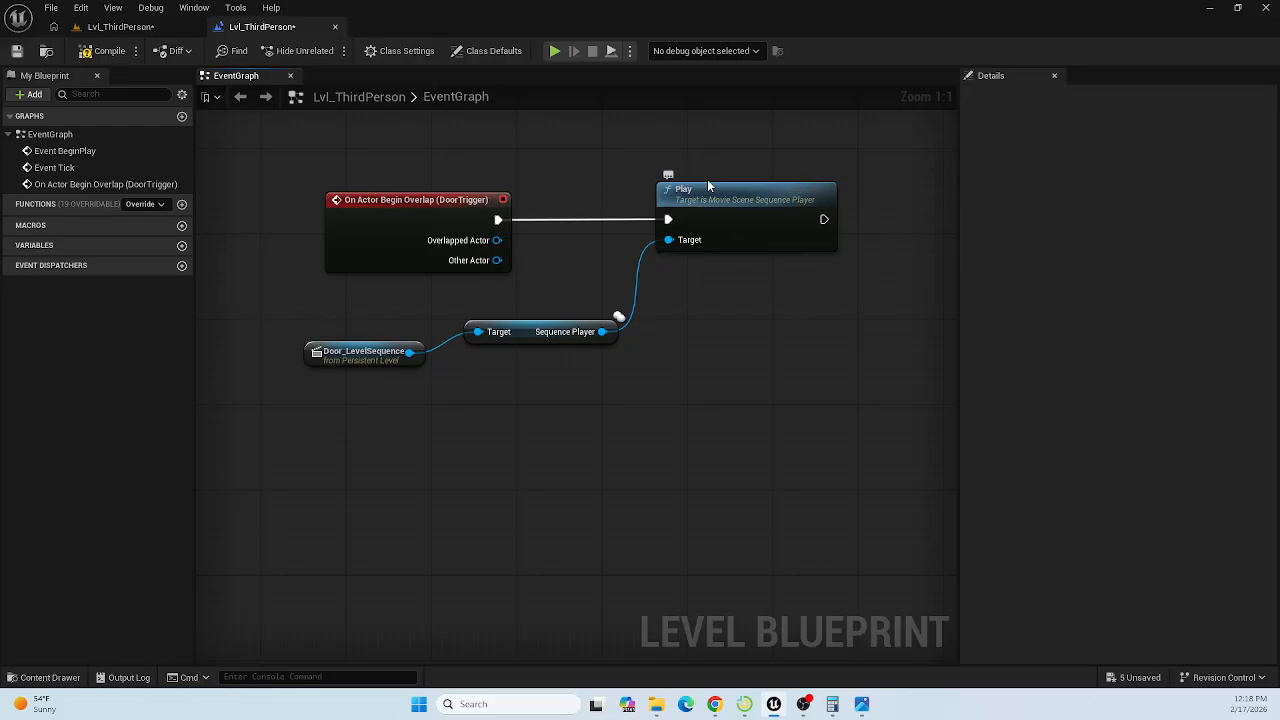
Compile and save the Level Blueprint, and return to the Lvl_ThirdPerson level view.
{"action": "left_click", "coordinate": [107, 51]}
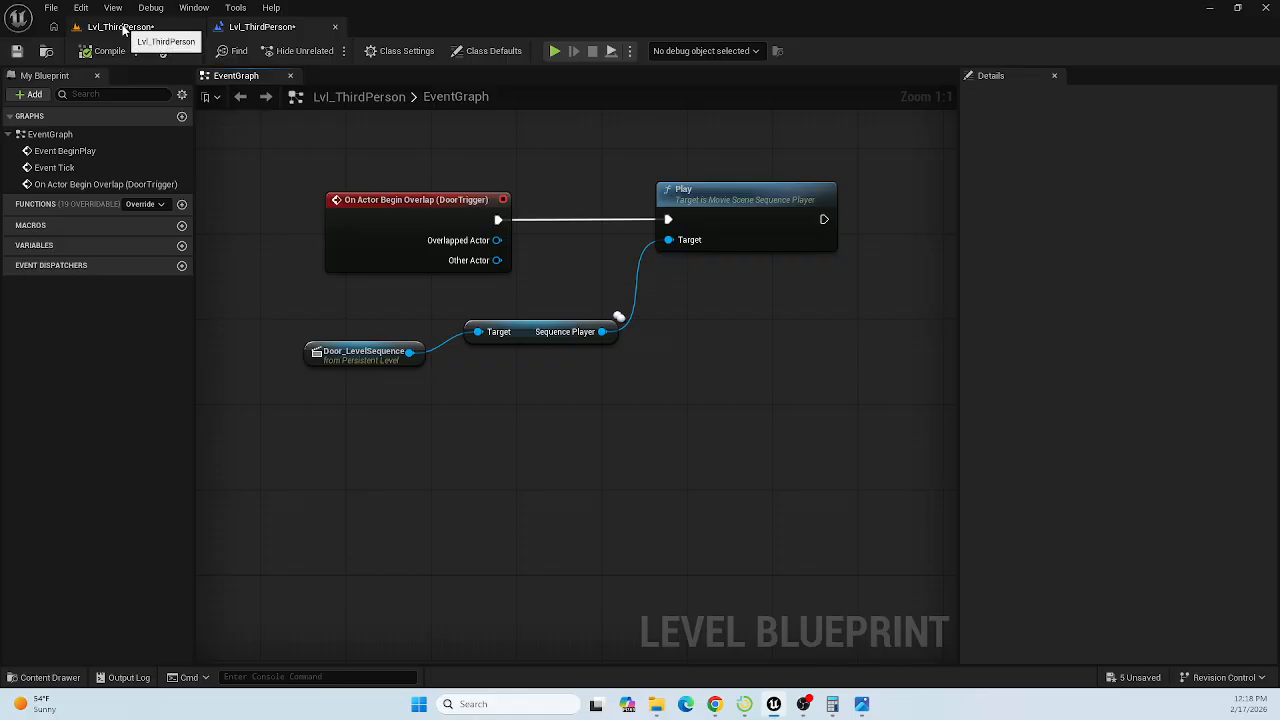
{"action": "left_click", "coordinate": [16, 50]}
{"action": "left_click", "coordinate": [142, 28]}
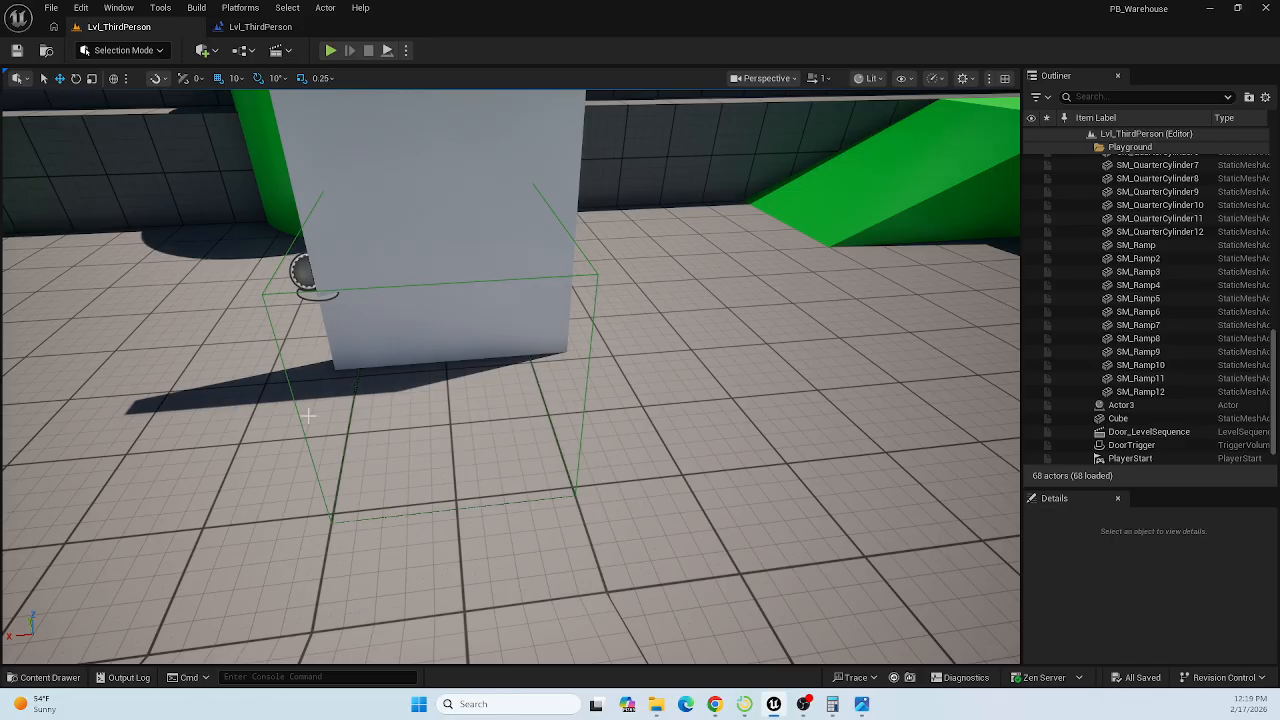
View the door and its DoorTrigger volume from the side and farther back in the level.
{"action": "right_click_drag", "start_coordinate": [694, 326], "coordinate": [568, 255]}
{"action": "key", "text": "s"}
{"action": "key", "text": "d"}
{"action": "key", "text": "w"}
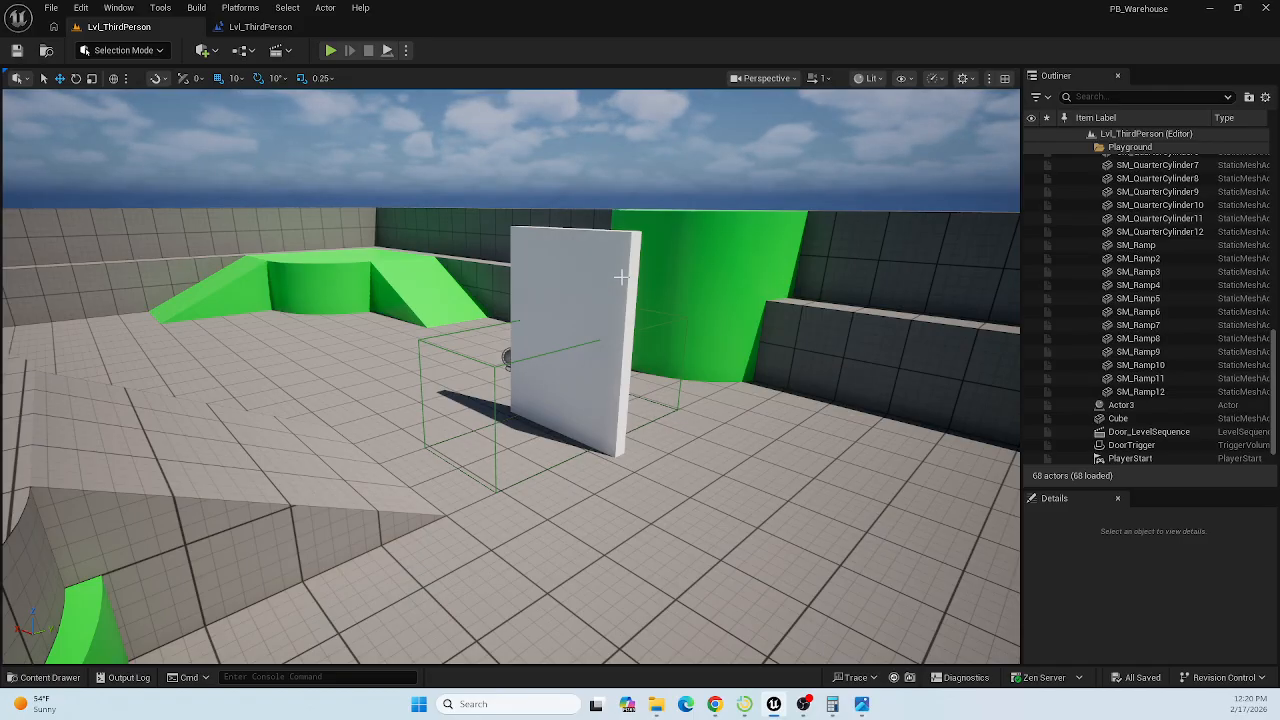
{"action": "right_click_drag", "start_coordinate": [656, 428], "coordinate": [713, 425]}
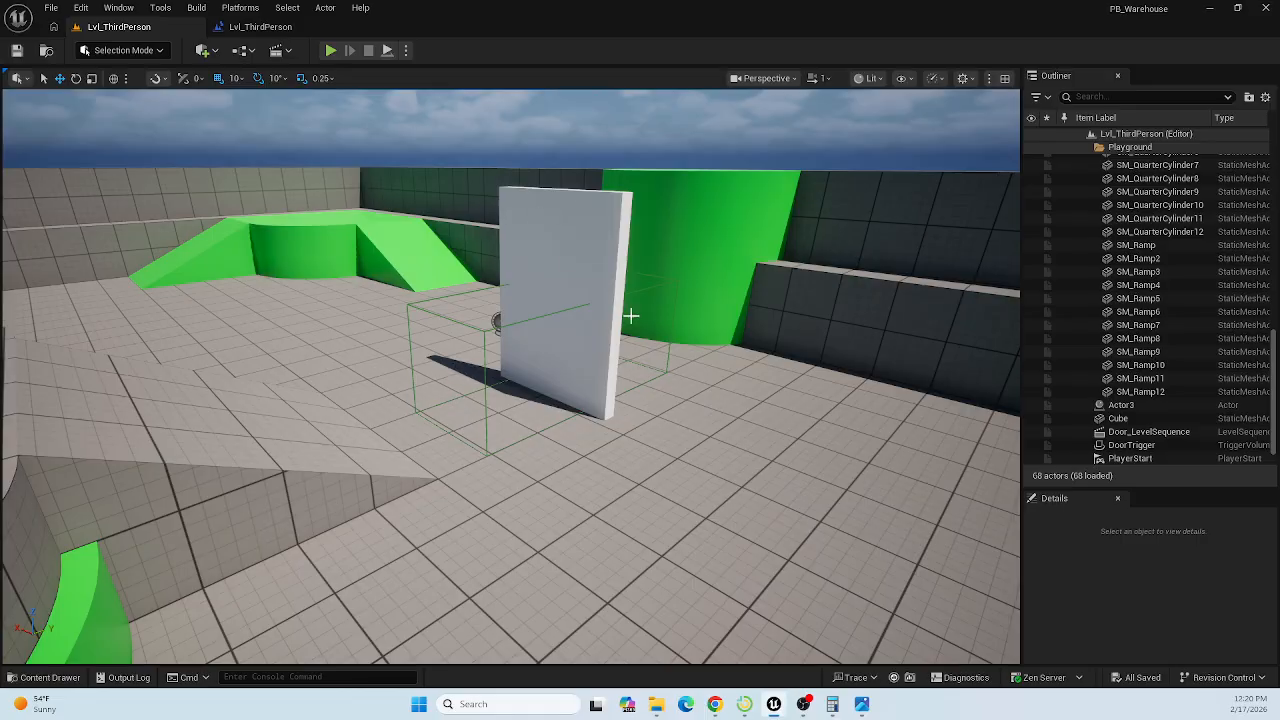